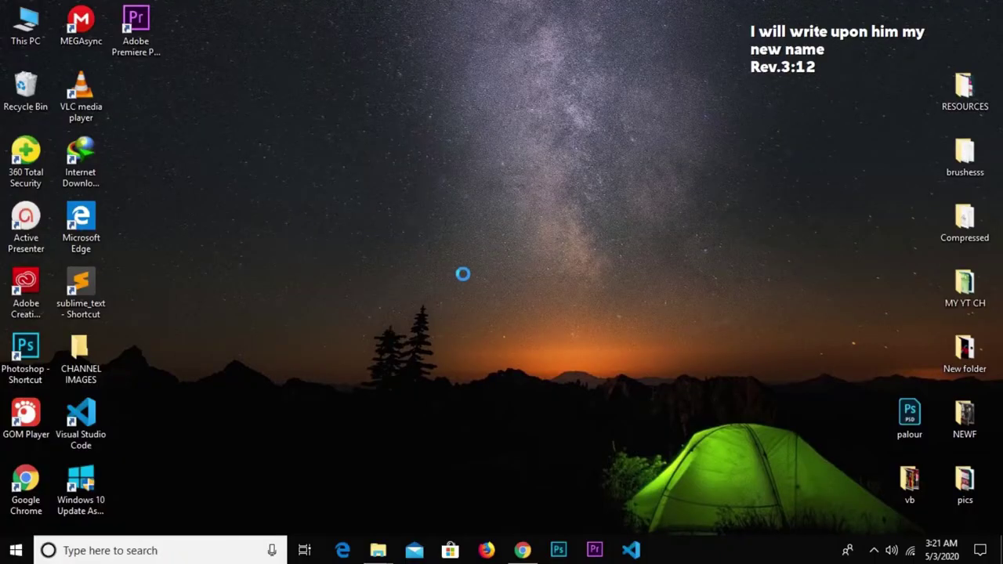
Refresh the Windows desktop twice from its right-click menu
right_click(384, 218)
left_click(468, 266)
right_click(469, 269)
left_click(507, 309)
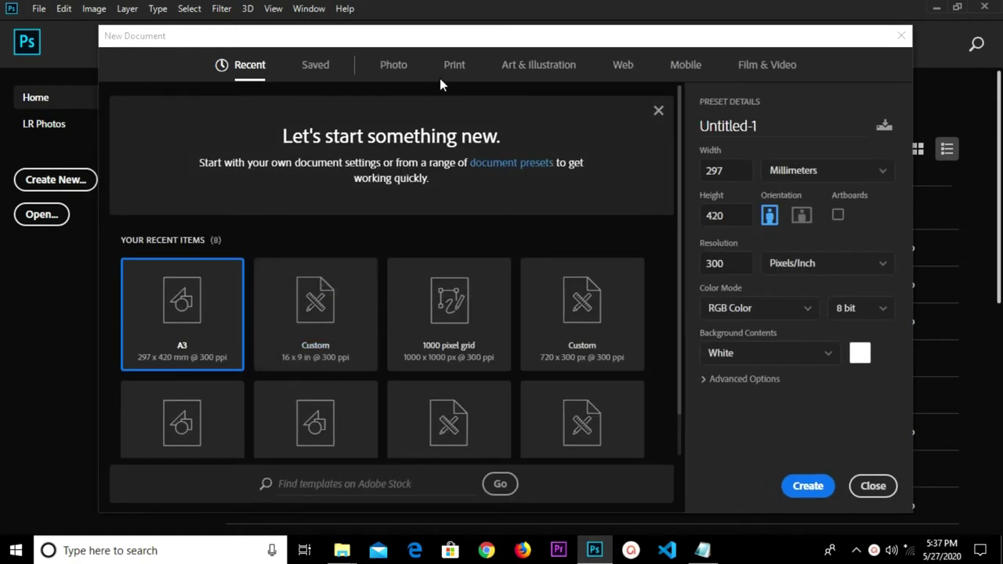
Create a blank A3 print document, 297 × 420 mm at 300 ppi
left_click(455, 67)
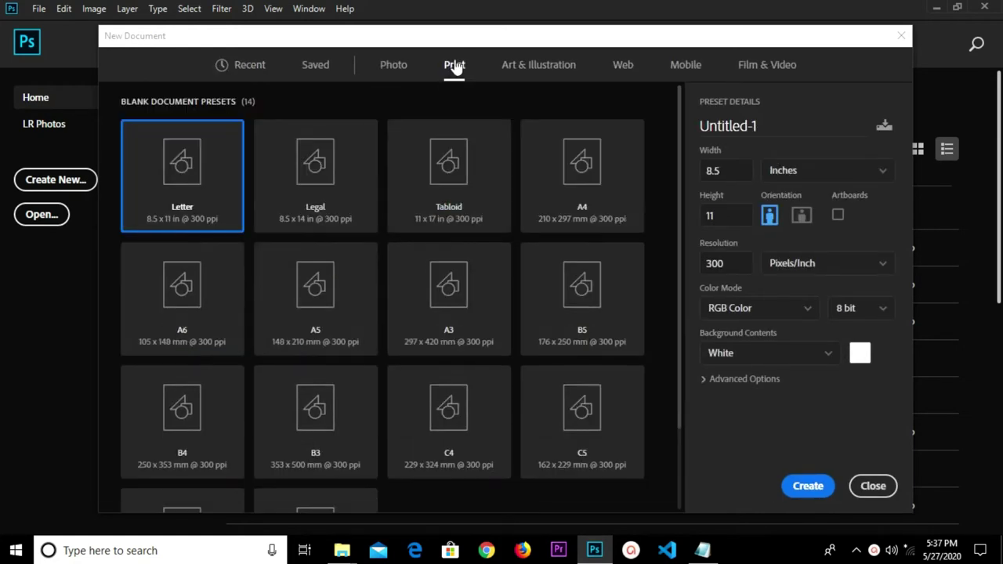
left_click(454, 272)
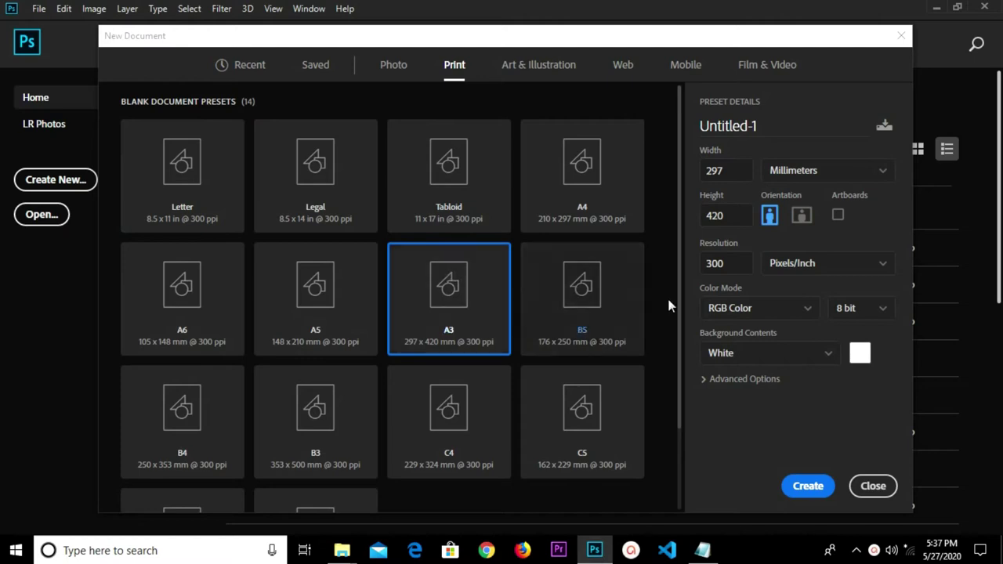
left_click(721, 263)
left_click_drag(732, 264, 691, 263)
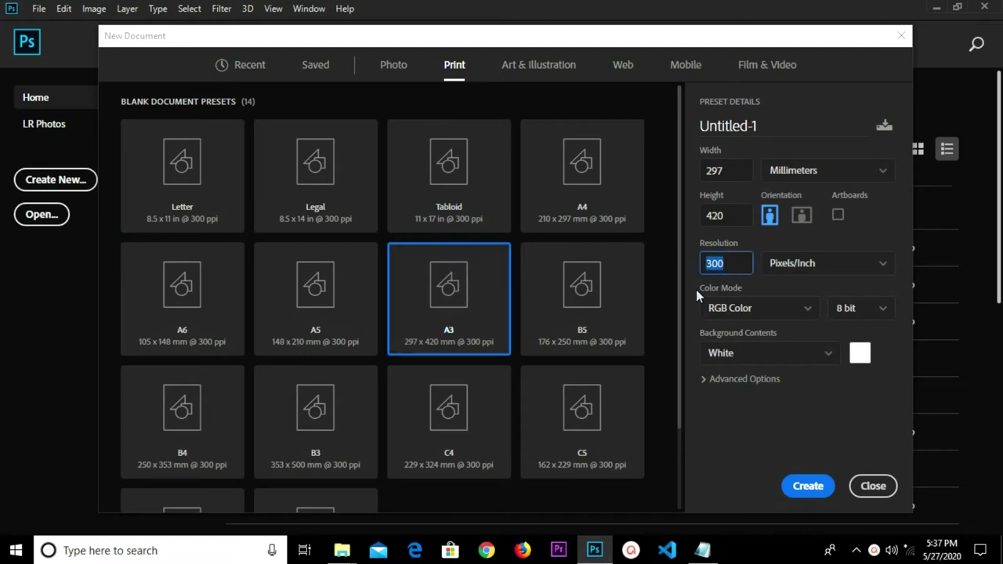
left_click(807, 487)
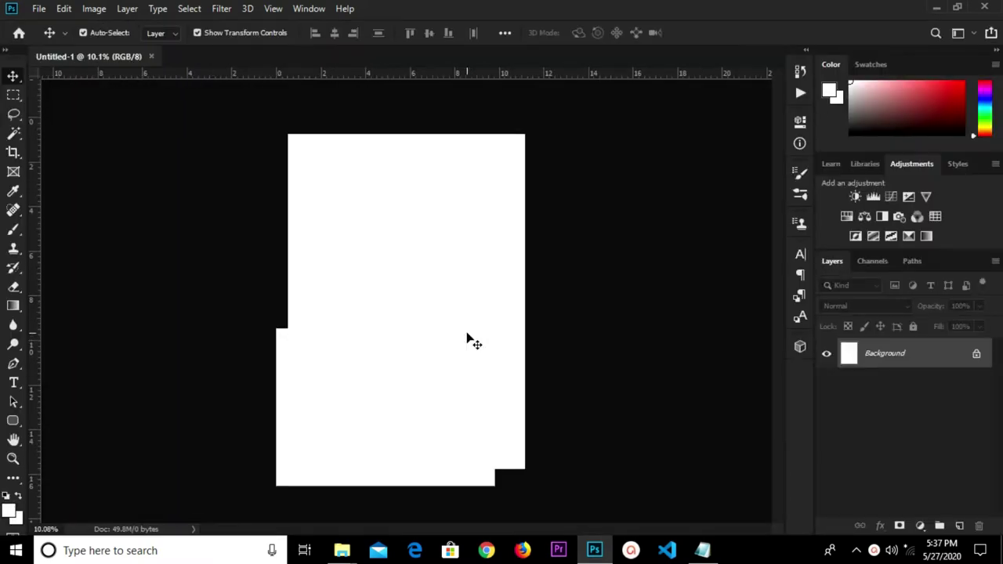
double_click(922, 360)
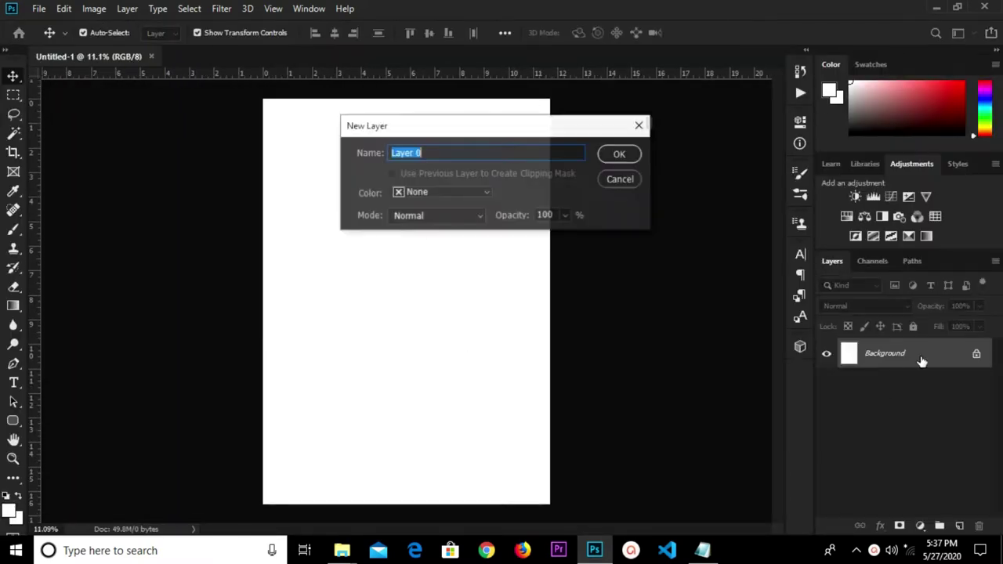
Make the background Layer 0 and copy colour code 004a47 from the summit notes
left_click(615, 154)
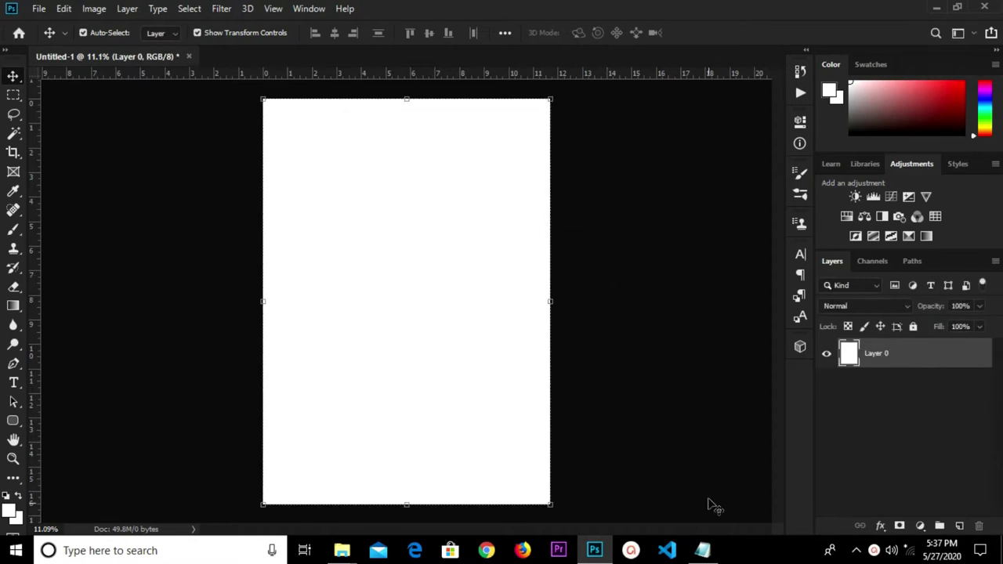
mouse_move(703, 550)
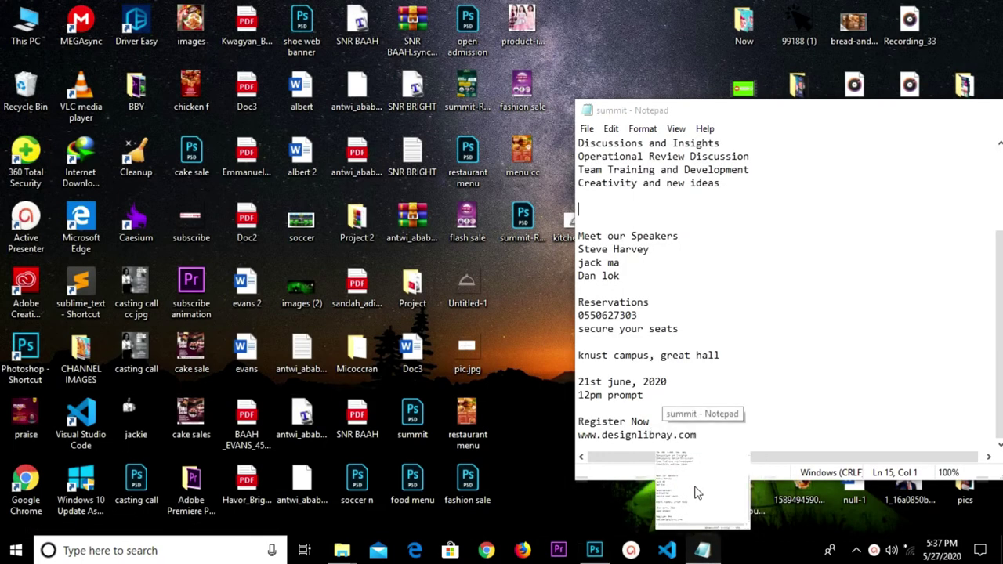
left_click(698, 491)
scroll(669, 248, "up", 3)
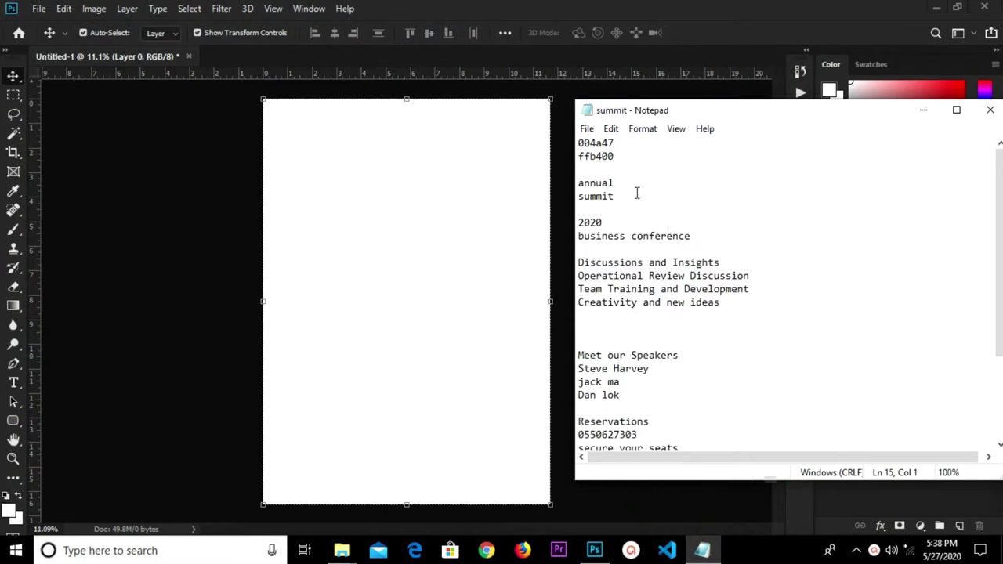
left_click_drag(626, 146, 558, 142)
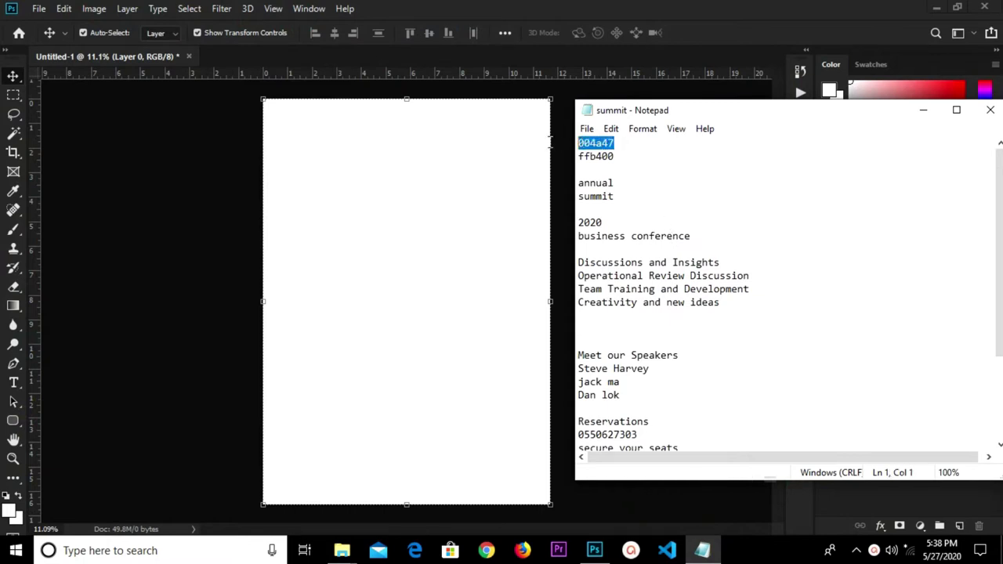
right_click(592, 143)
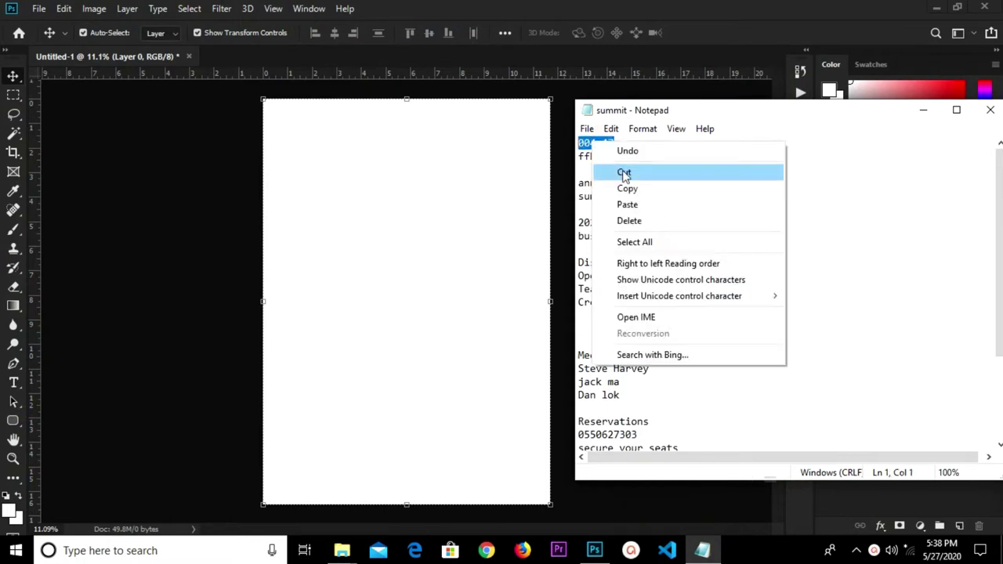
left_click(627, 188)
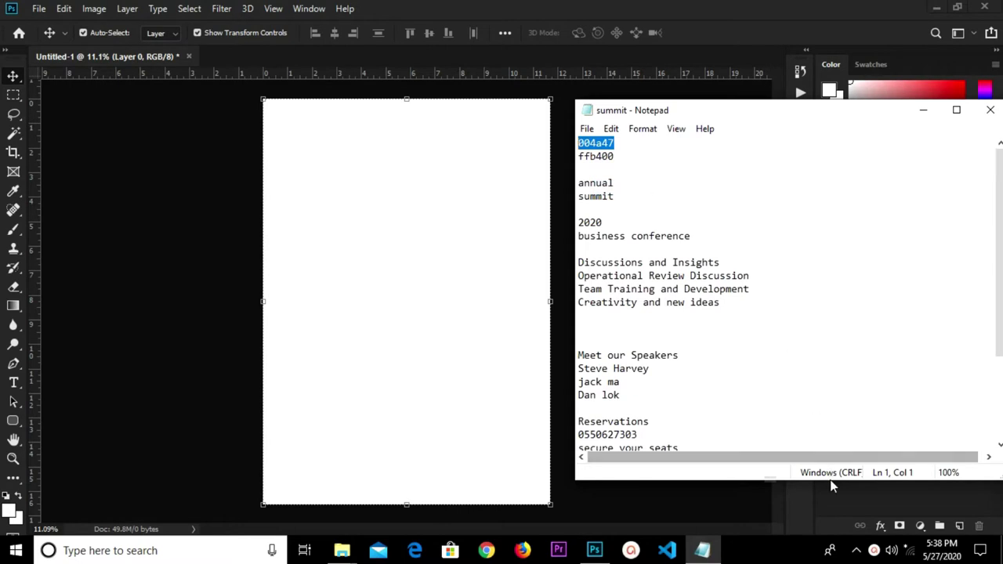
Add a Solid Color fill layer in teal 004a47 covering the page
left_click(898, 518)
left_click(922, 526)
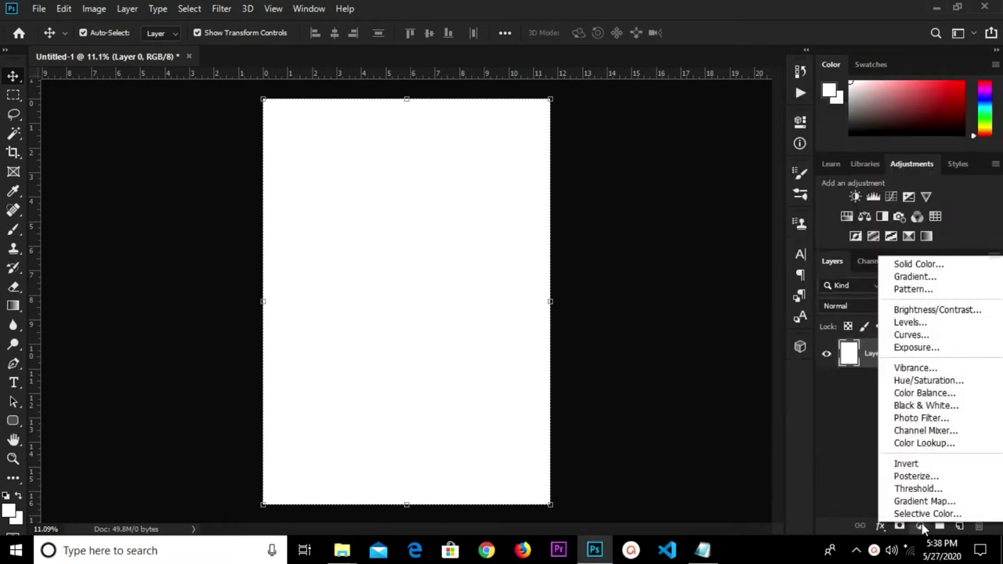
left_click(943, 268)
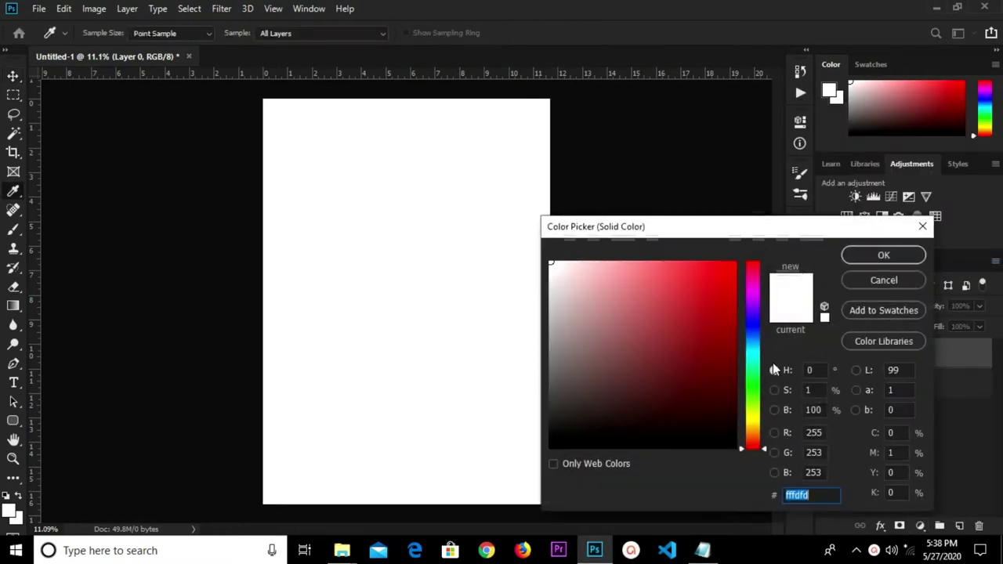
key("ctrl+v")
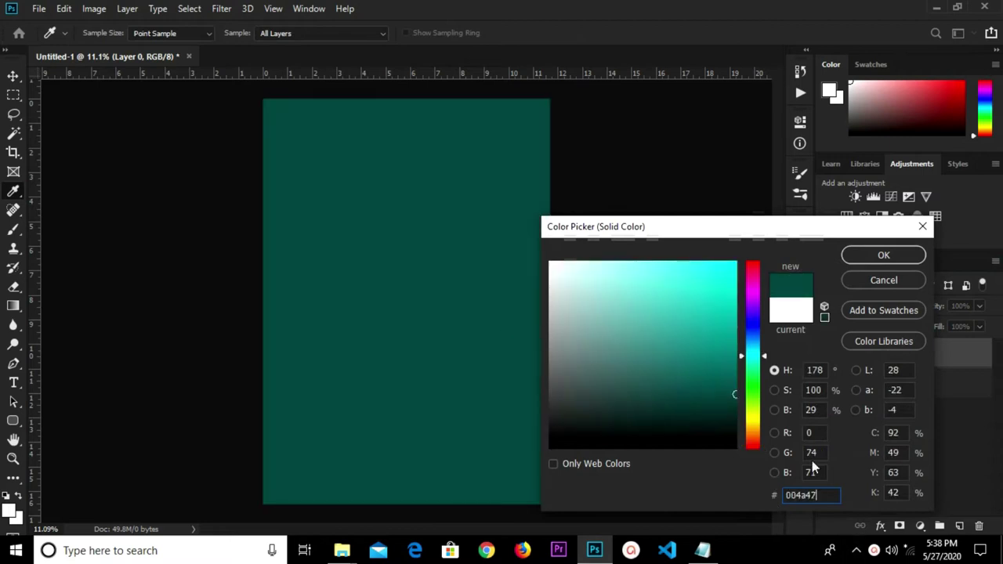
left_click(851, 263)
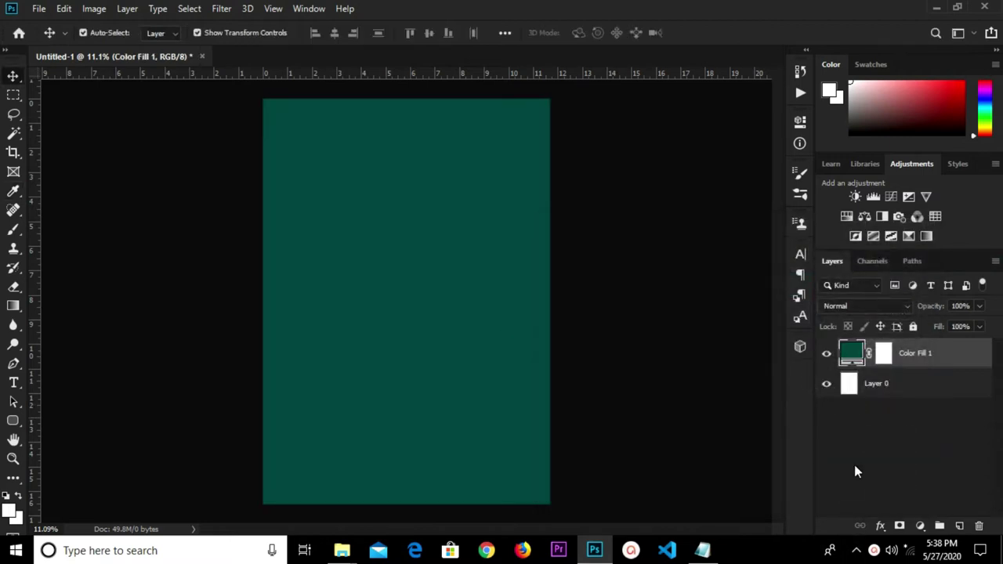
Place-embed Become-a-Motivational-Speaker from Downloads > Annual Summit across the page middle
left_click(38, 8)
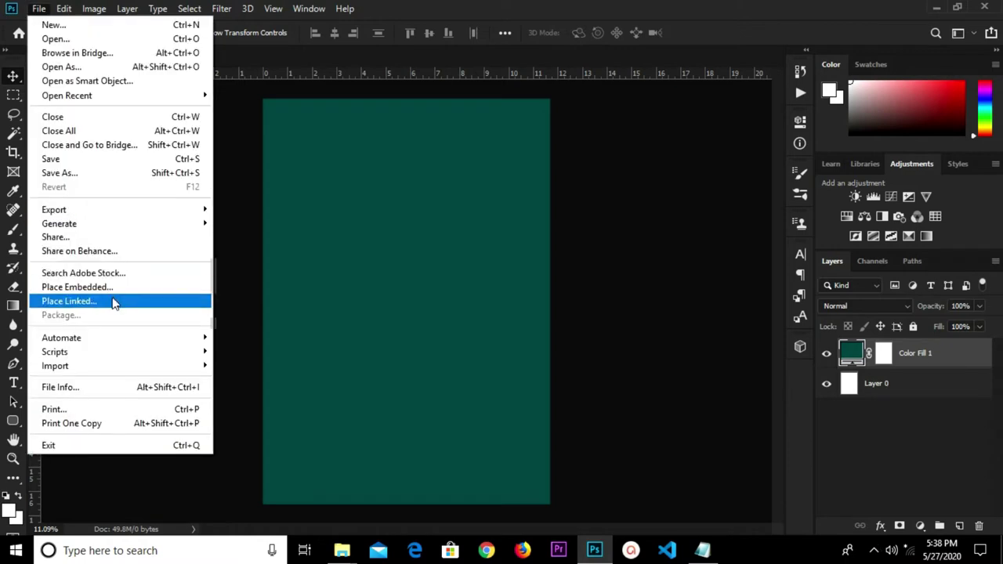
left_click(111, 288)
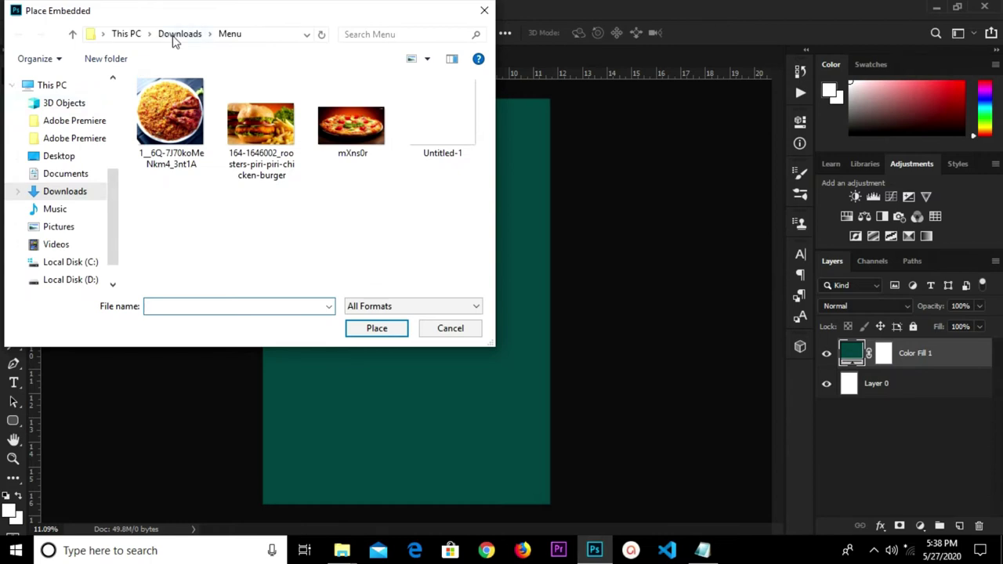
left_click(174, 37)
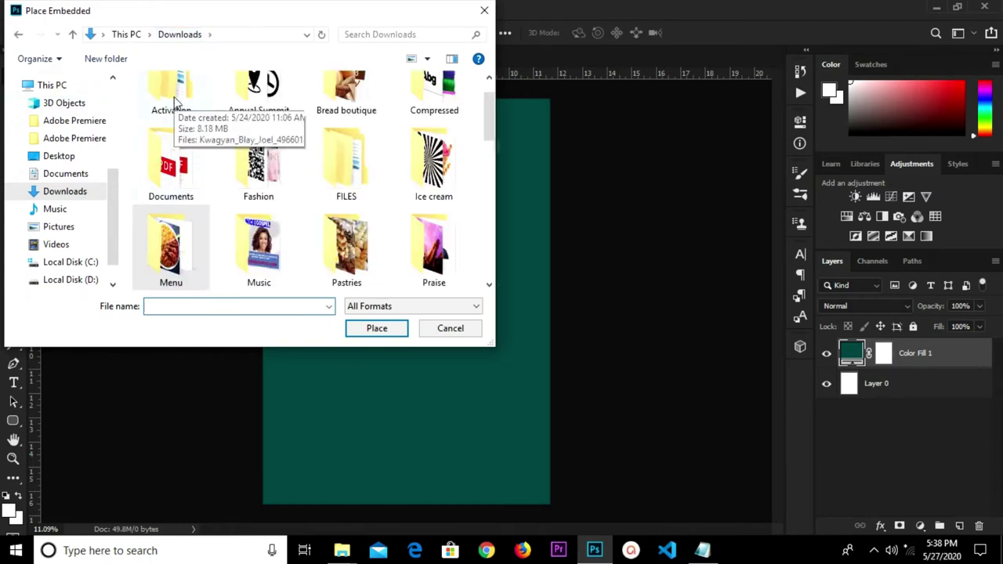
scroll(182, 121, "up", 1)
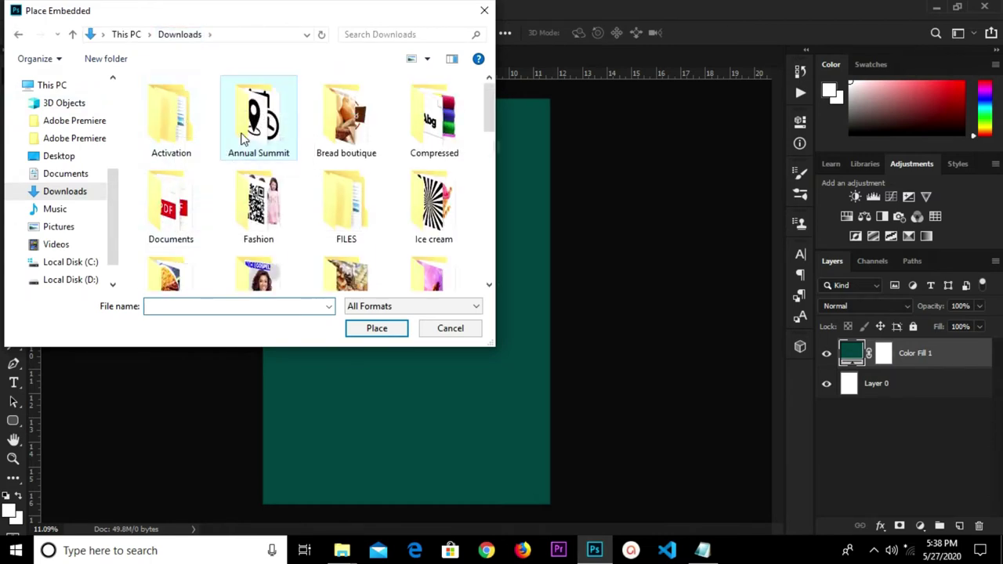
double_click(255, 94)
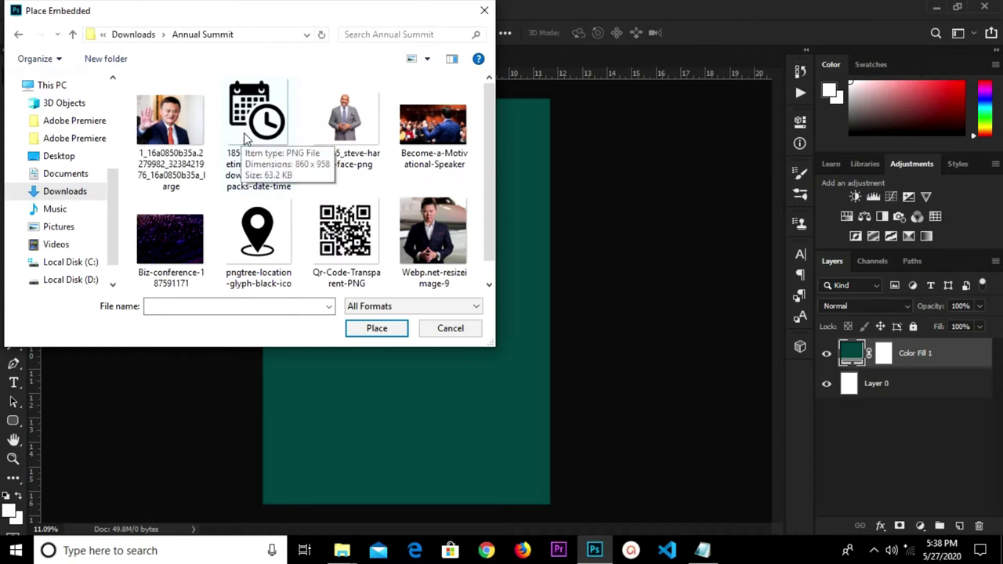
left_click(438, 130)
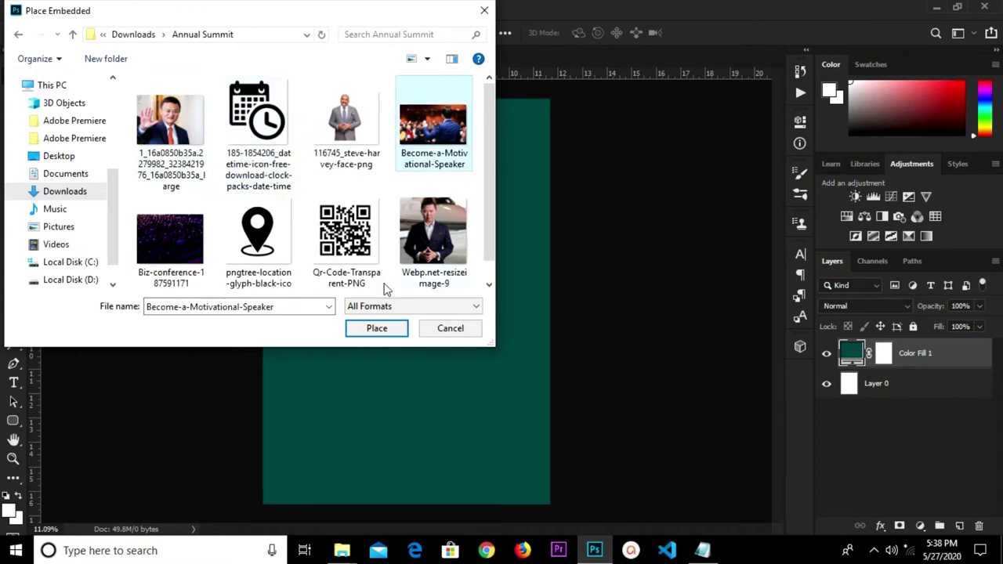
left_click(373, 330)
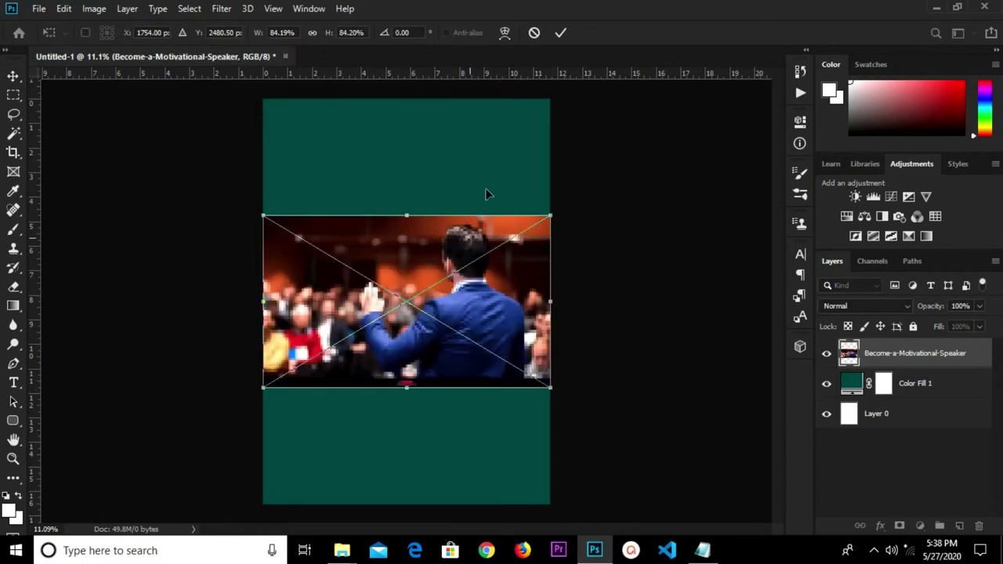
left_click(560, 33)
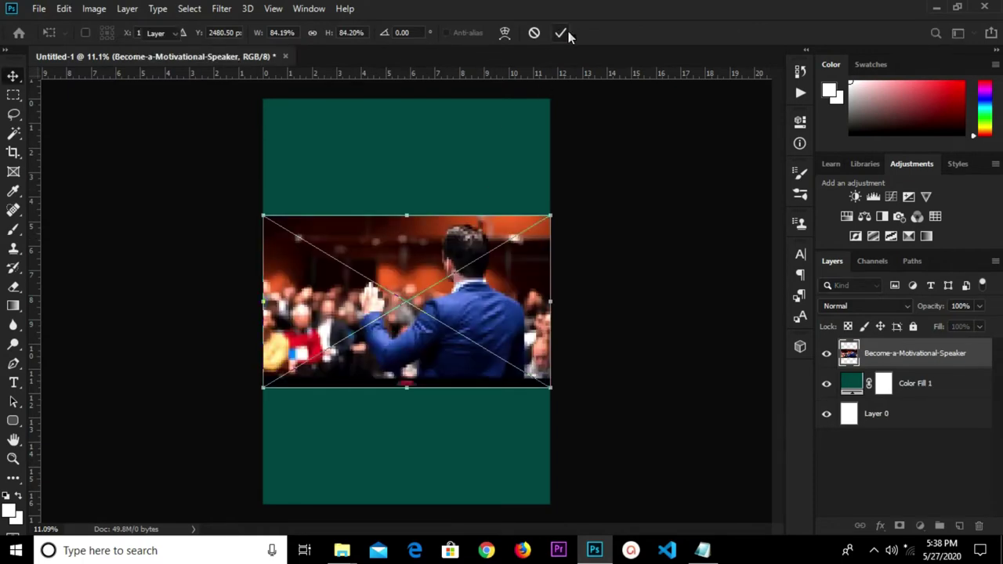
right_click(882, 354)
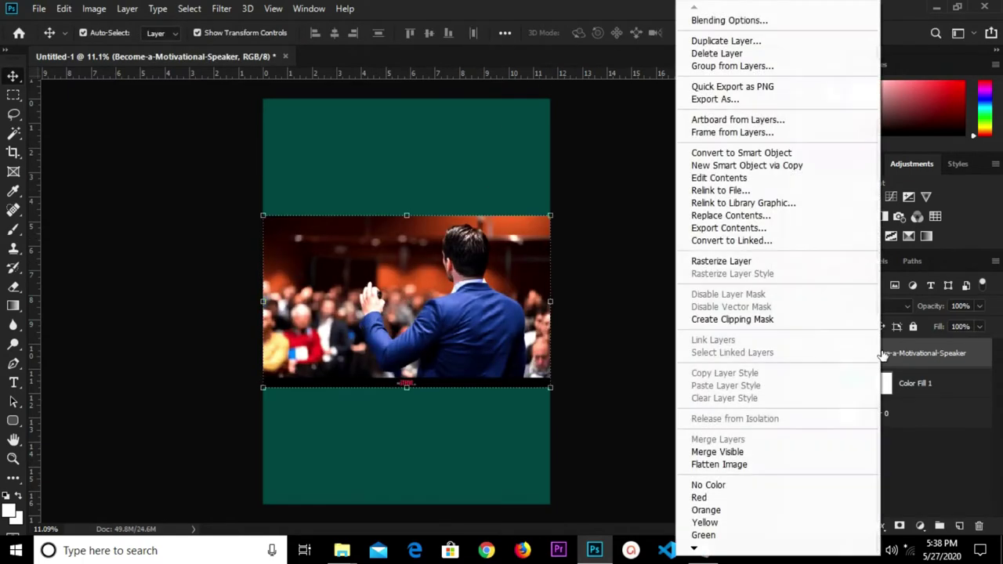
Convert the photo to a smart object, enlarge it and move it to the page top
left_click(713, 154)
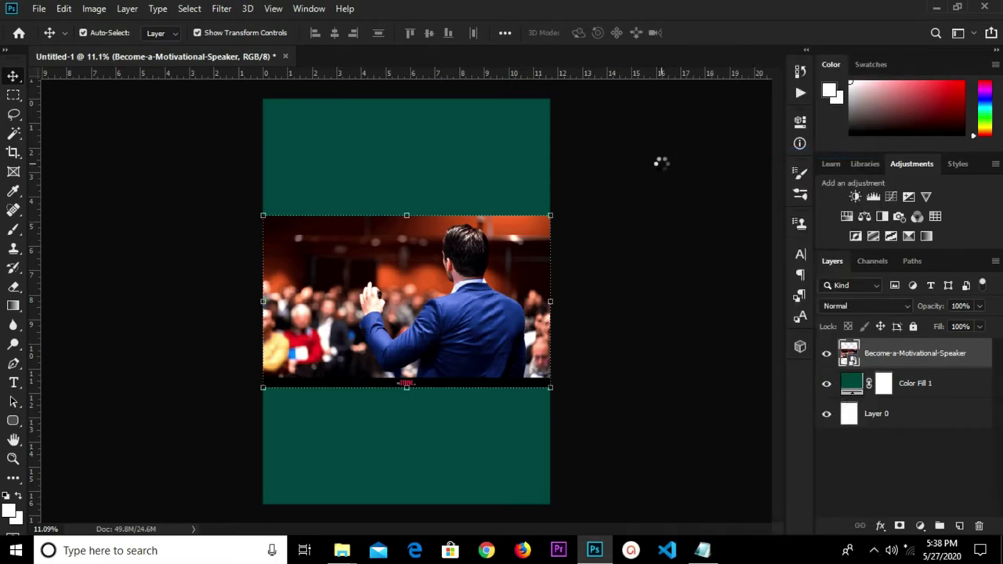
key("ctrl+t")
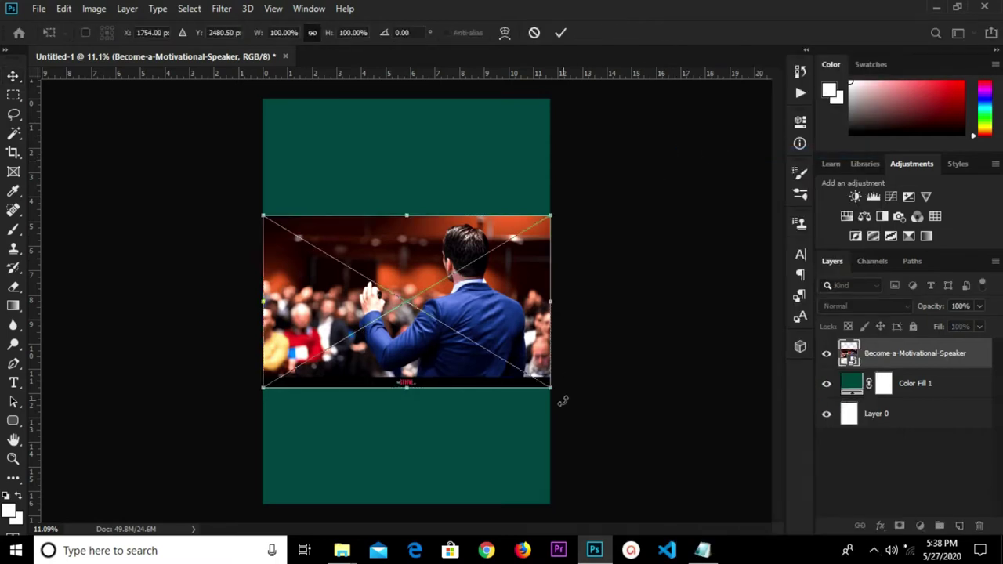
left_click_drag(552, 387, 593, 421)
left_click_drag(479, 385, 464, 236)
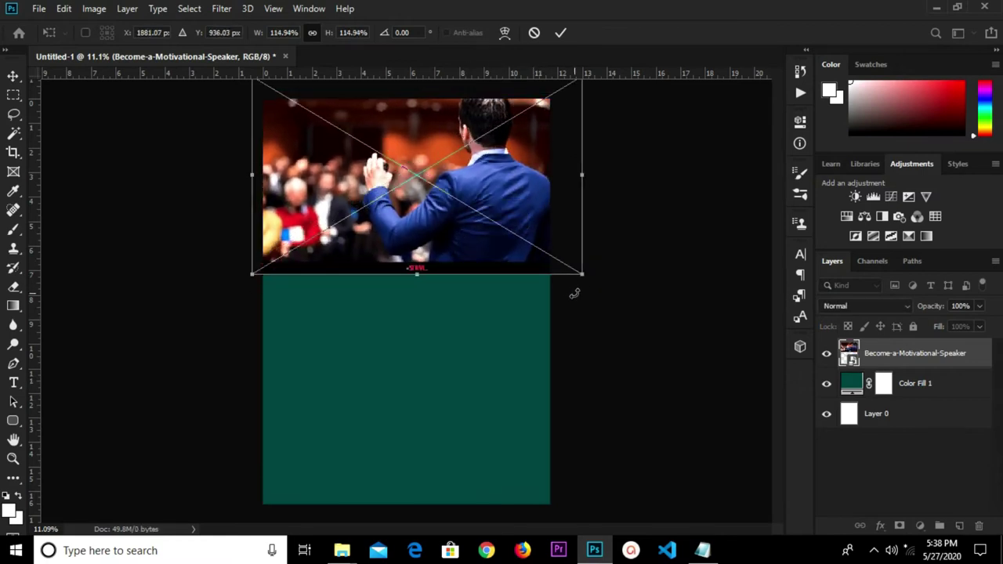
left_click_drag(583, 277, 593, 284)
left_click_drag(479, 255, 466, 267)
left_click(561, 31)
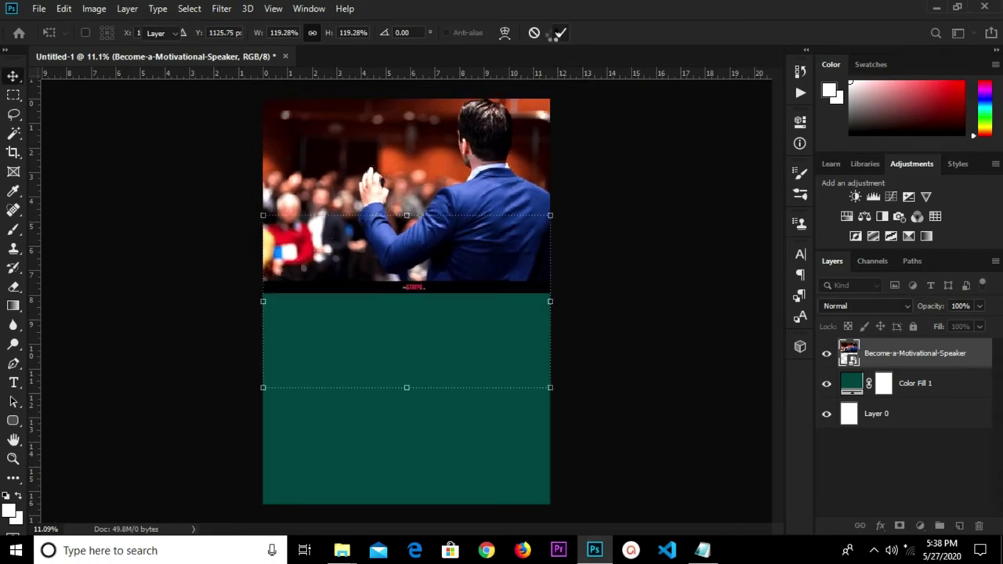
Blend the photo in Overlay mode at 55% opacity and add a layer mask
left_click(882, 313)
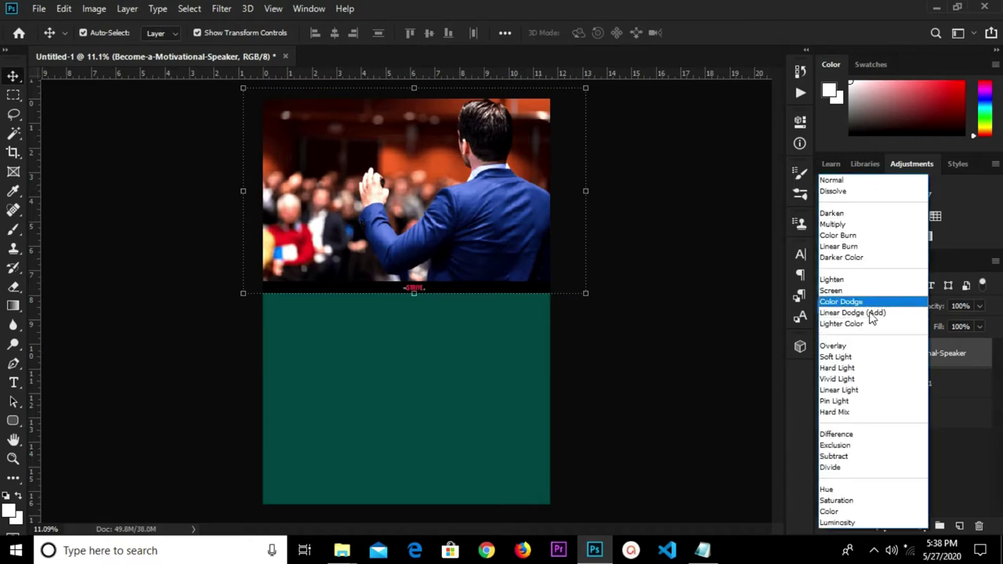
left_click(848, 354)
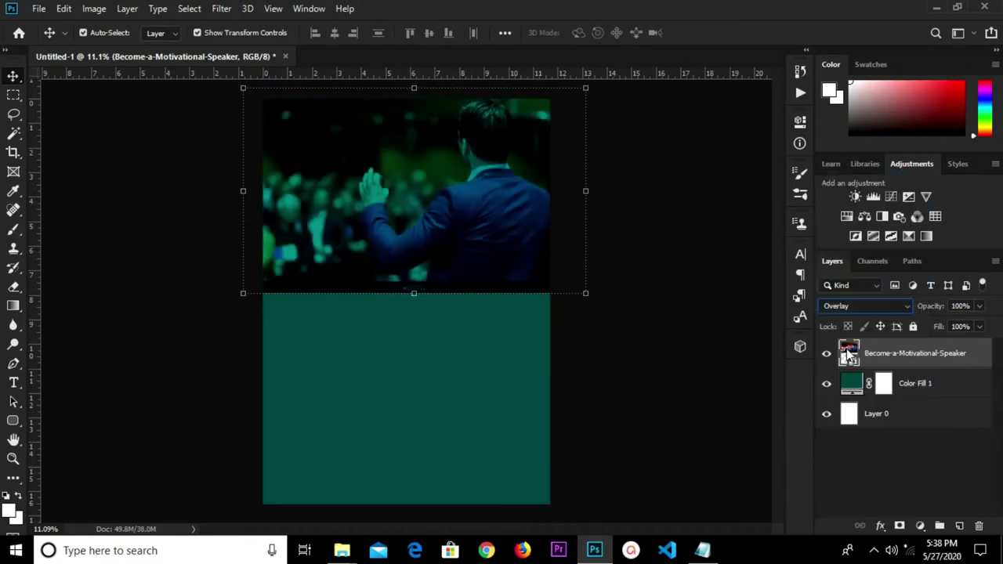
left_click(963, 307)
type("55")
key("Return")
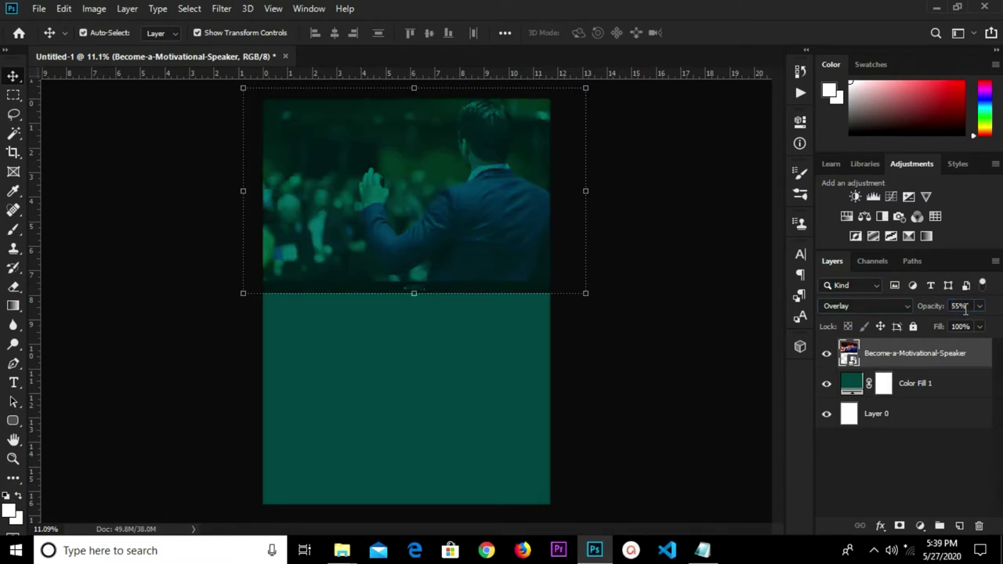
left_click(899, 526)
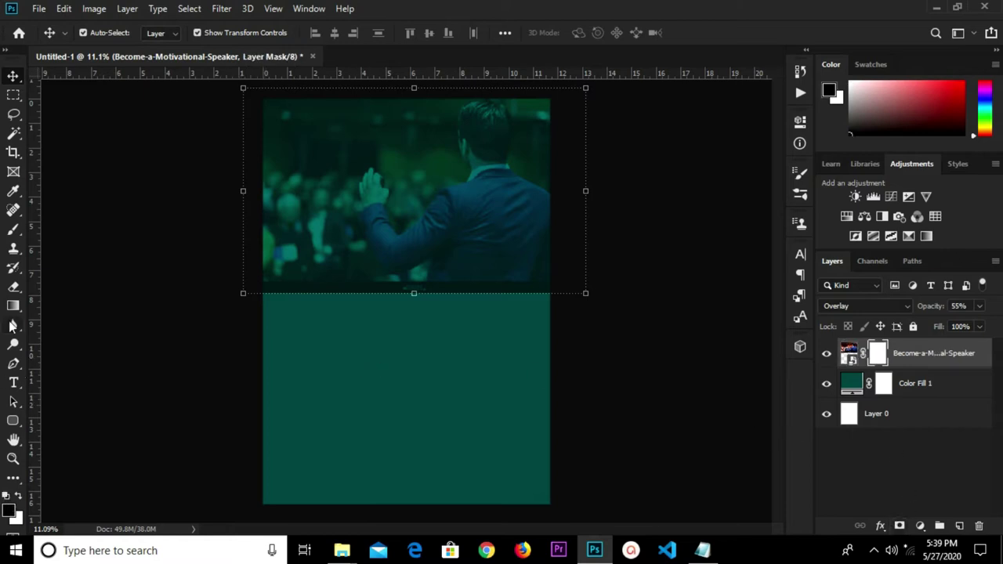
Pick the Gradient Tool with the Foreground to Transparent gradient
left_click(13, 307)
left_click(71, 306)
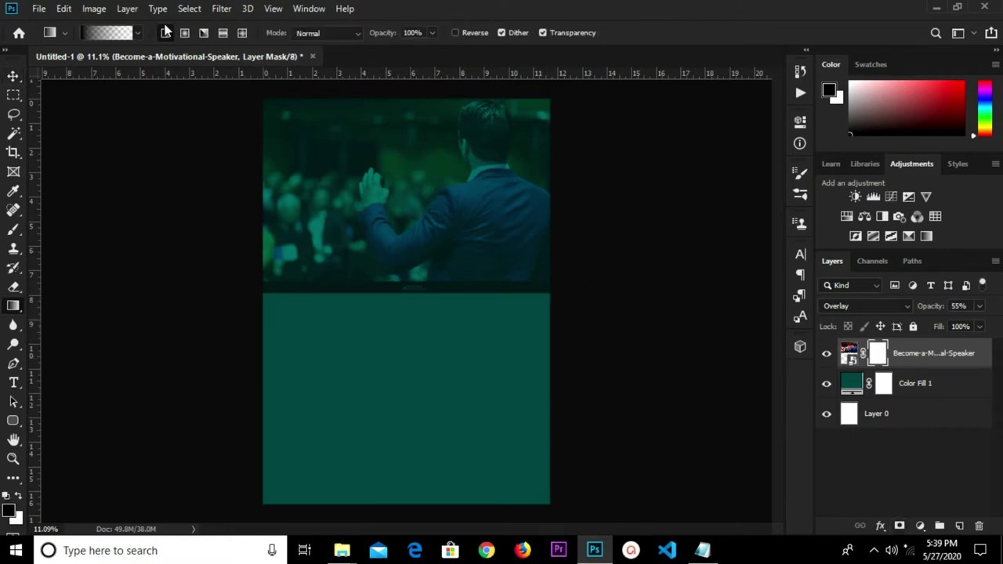
left_click(106, 37)
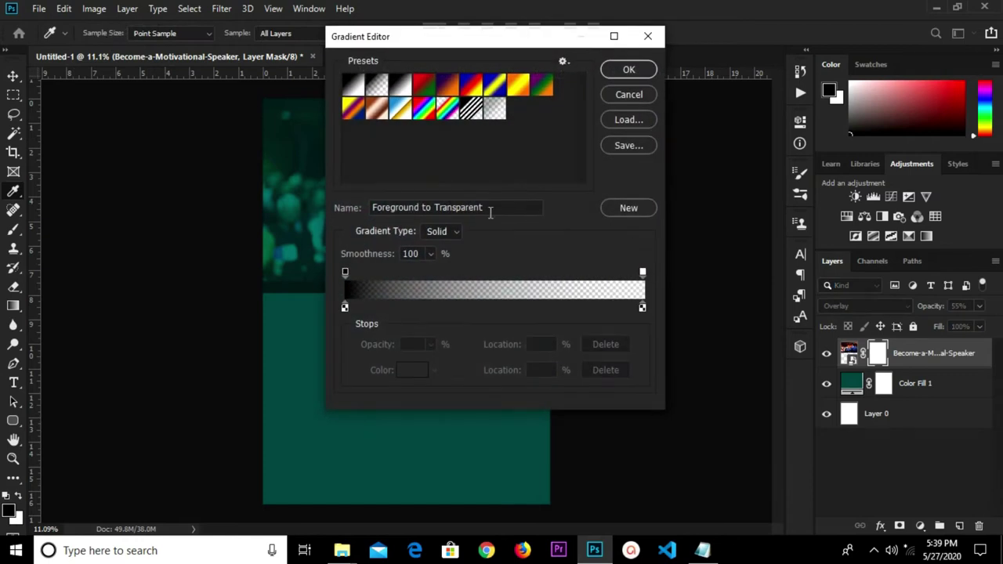
left_click_drag(490, 211, 328, 208)
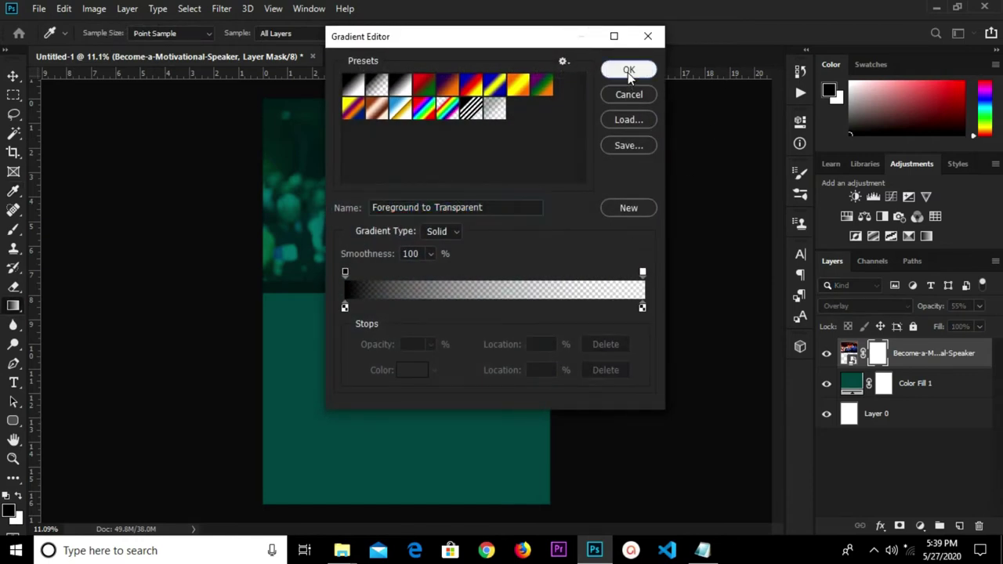
left_click(627, 72)
Drag the gradient vertically on the photo's mask to fade its bottom edge into the teal
left_click_drag(407, 351, 420, 216)
left_click_drag(420, 329, 418, 221)
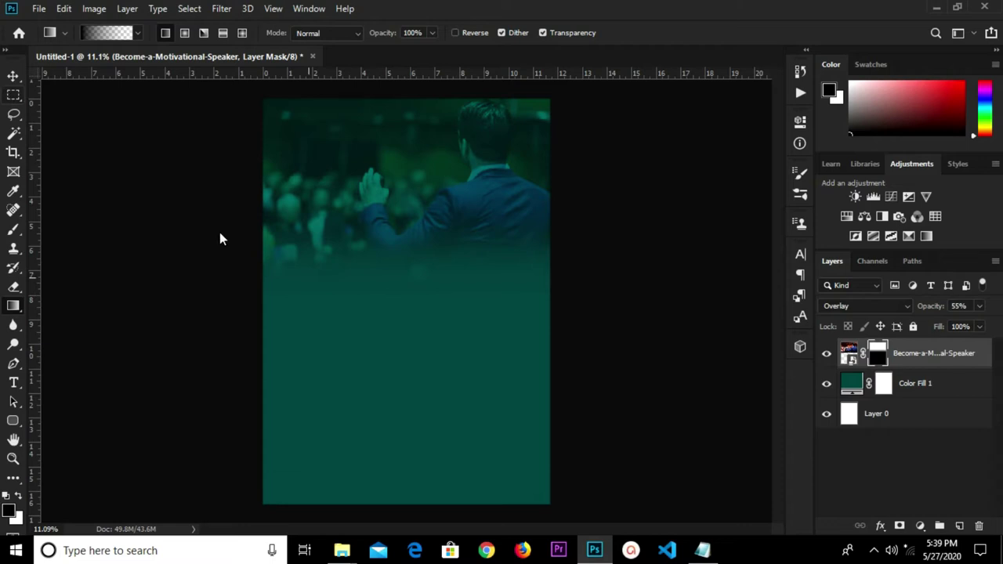
left_click_drag(382, 318, 384, 243)
left_click(12, 75)
left_click(83, 216)
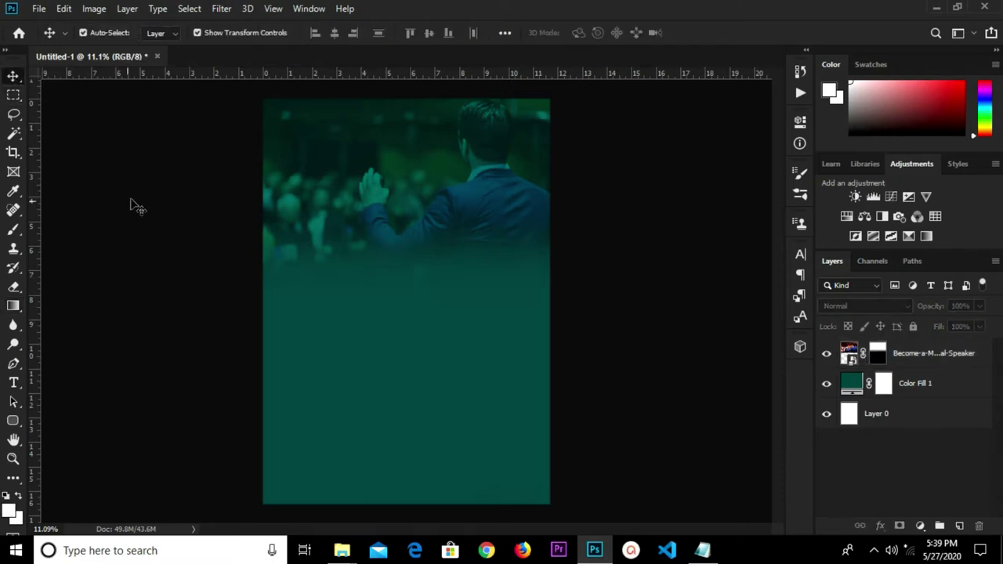
Draw a dark green rectangle across the top of the flyer
left_click(13, 421)
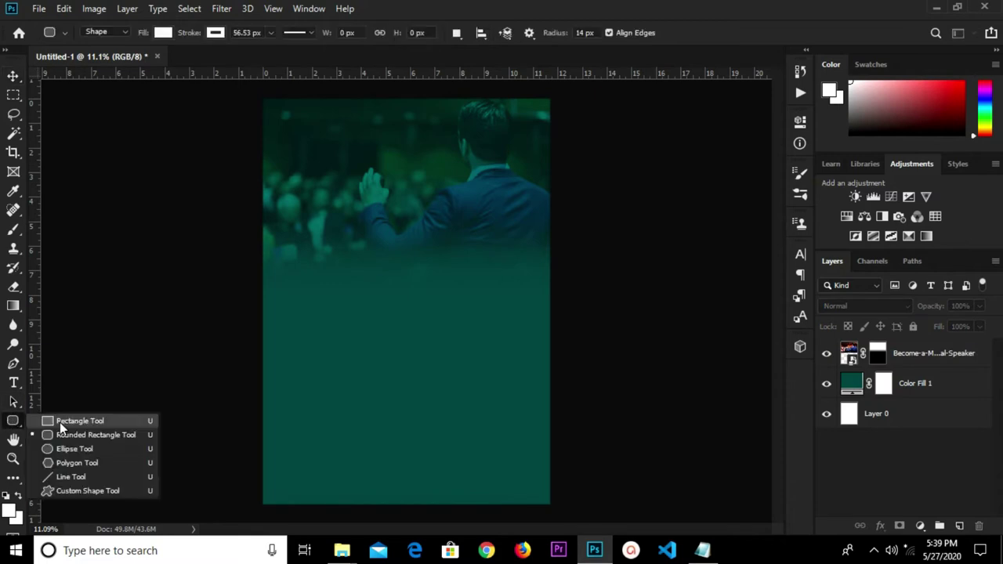
left_click(60, 422)
left_click_drag(338, 89, 486, 138)
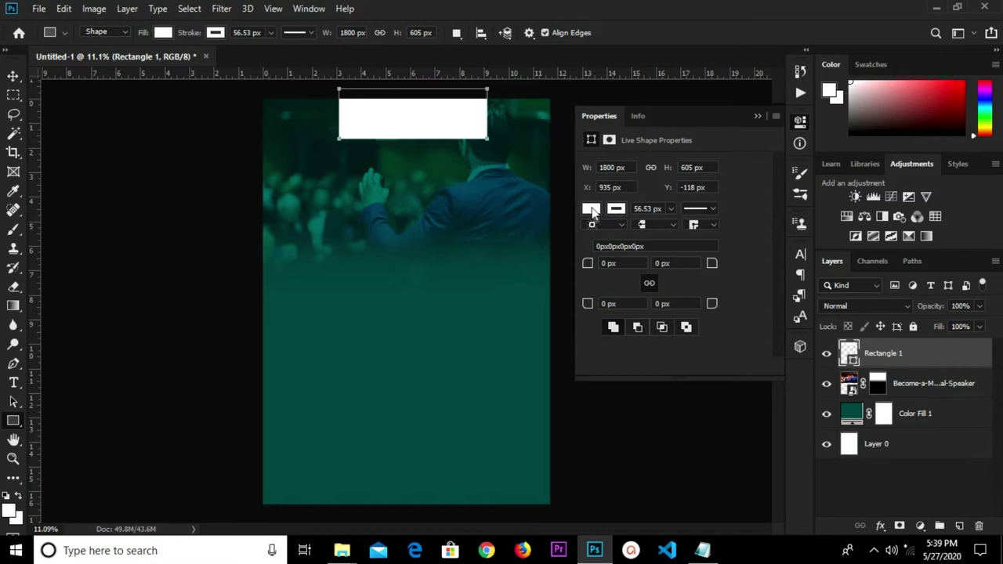
left_click(591, 210)
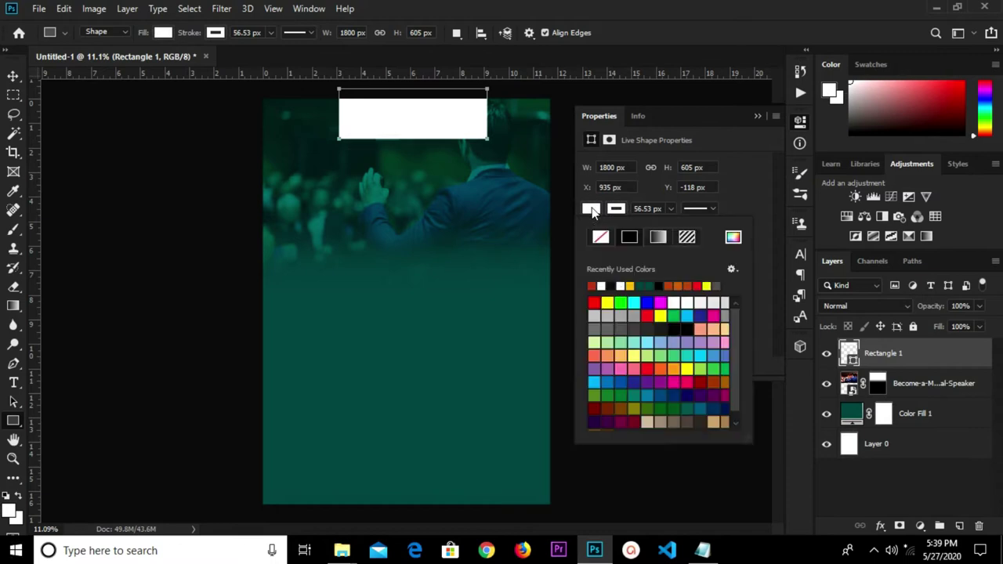
left_click(644, 284)
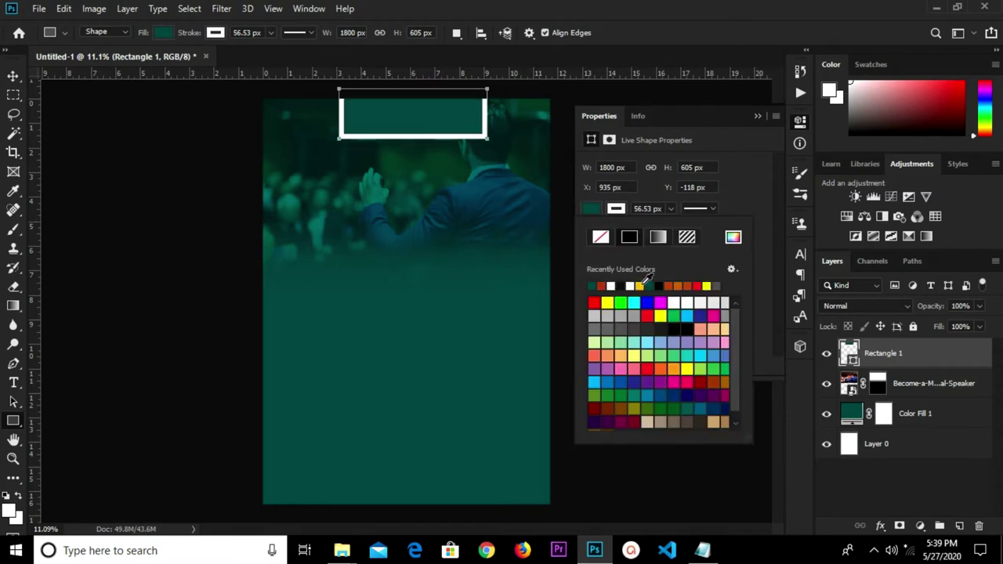
Give the rectangle a 0 px stroke and 62 px rounded corners
left_click(672, 210)
left_click_drag(640, 224, 641, 224)
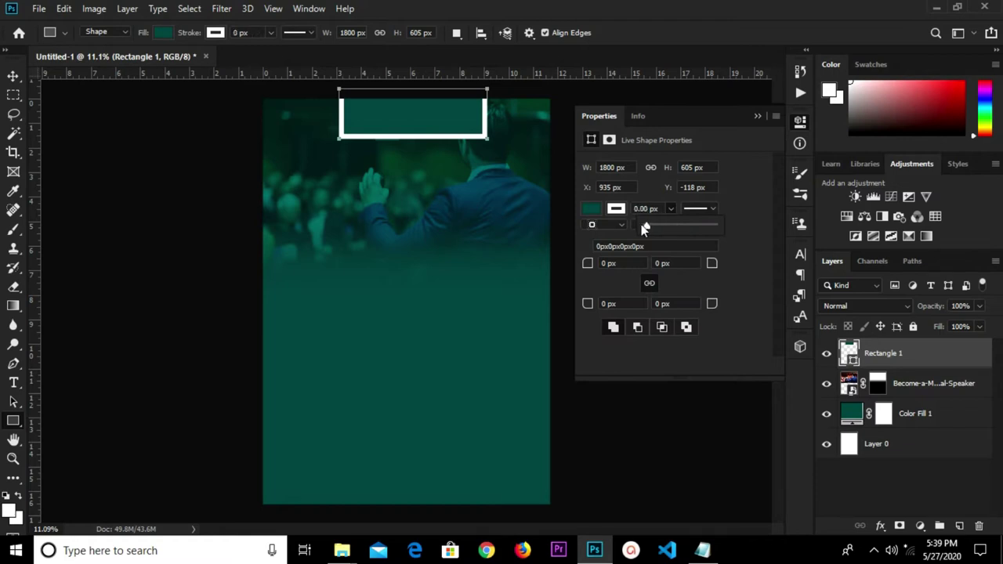
left_click(736, 217)
left_click_drag(713, 263, 739, 265)
left_click(711, 264)
left_click(757, 116)
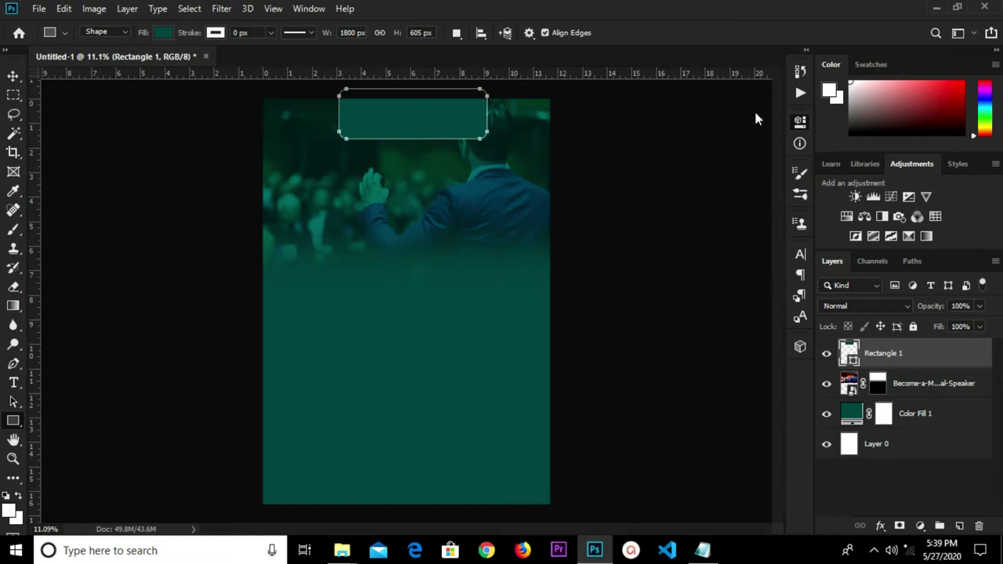
Centre the rectangle horizontally on the canvas and bring the summit notes forward
key("v")
left_click_drag(378, 138, 370, 133)
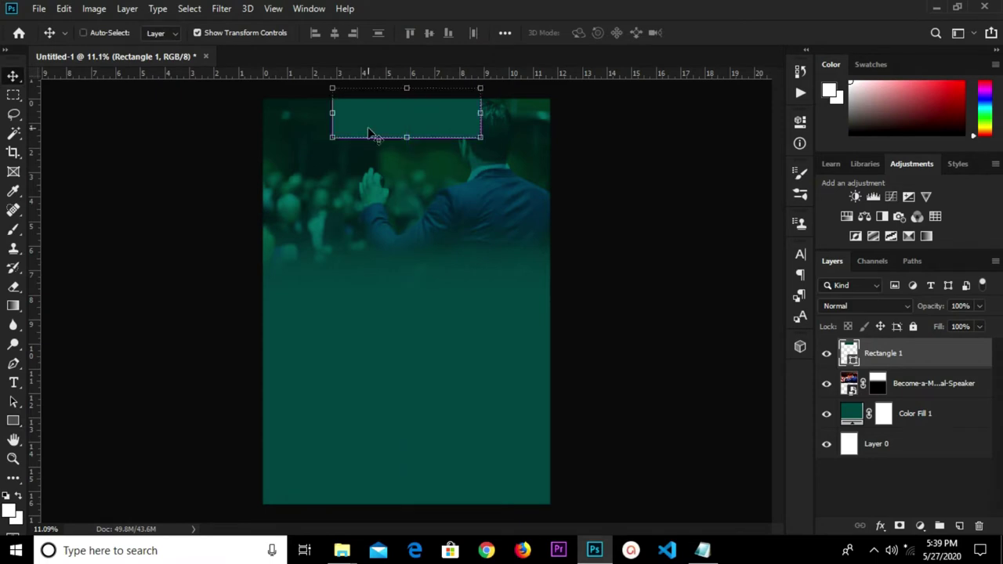
key("ctrl+a")
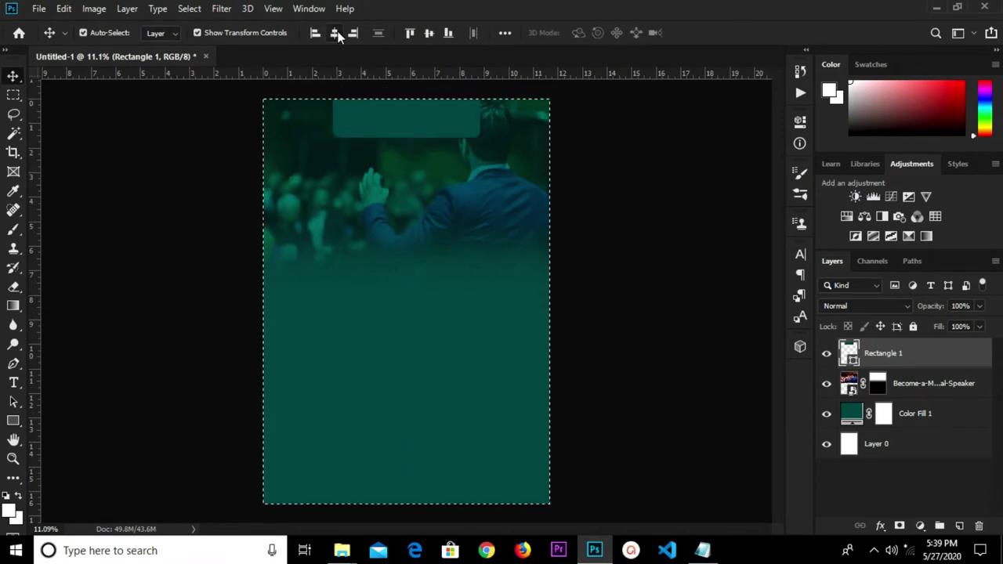
key("ctrl+d")
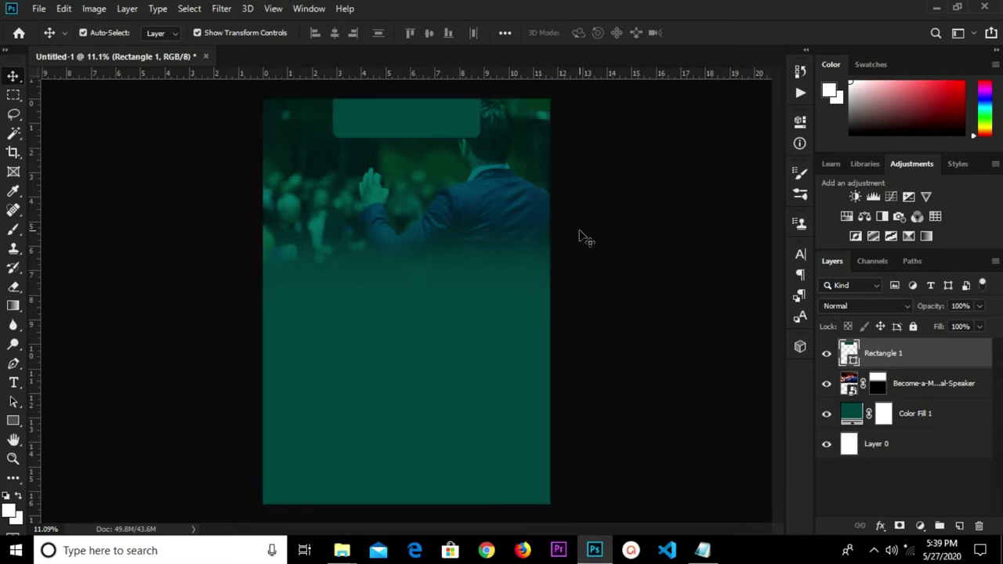
left_click(702, 550)
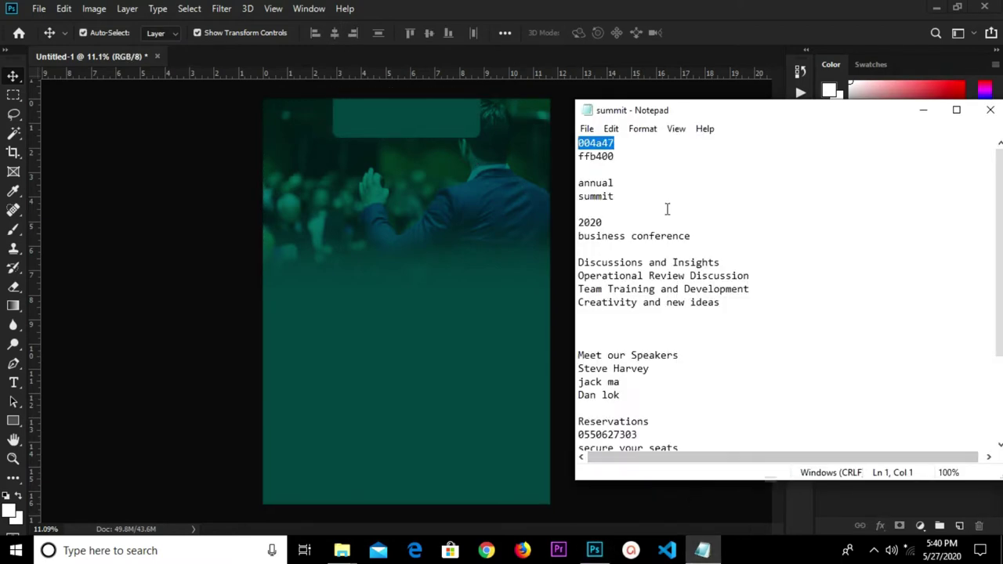
Copy 'annual summit' from the notes and set the type colour to white
left_click_drag(629, 197, 550, 180)
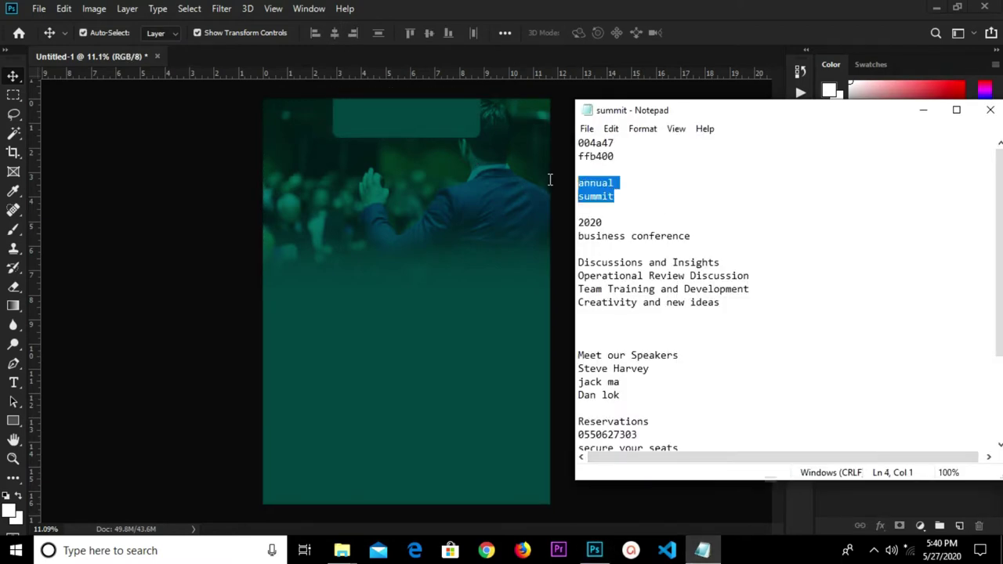
right_click(593, 181)
left_click(637, 230)
left_click(345, 316)
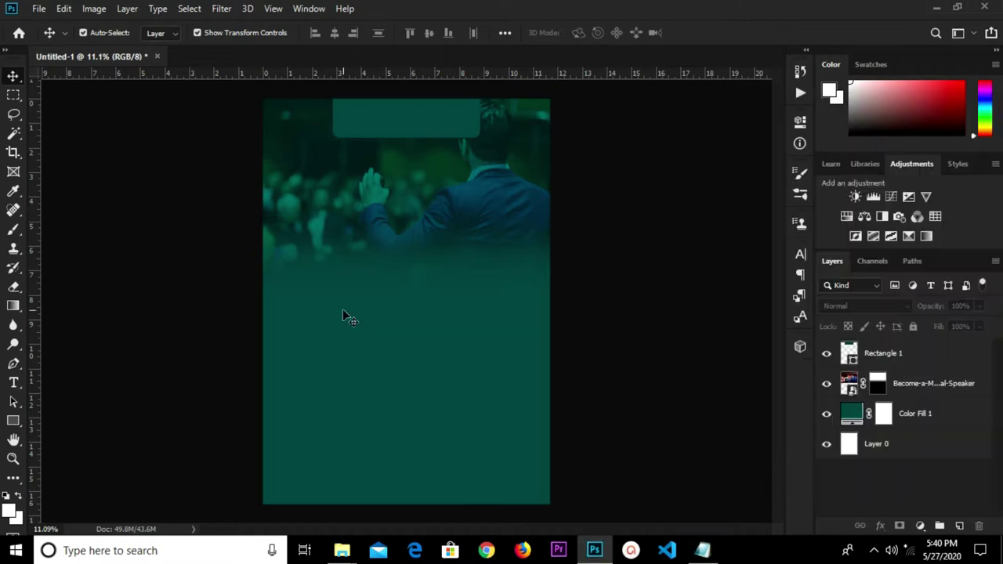
key("t")
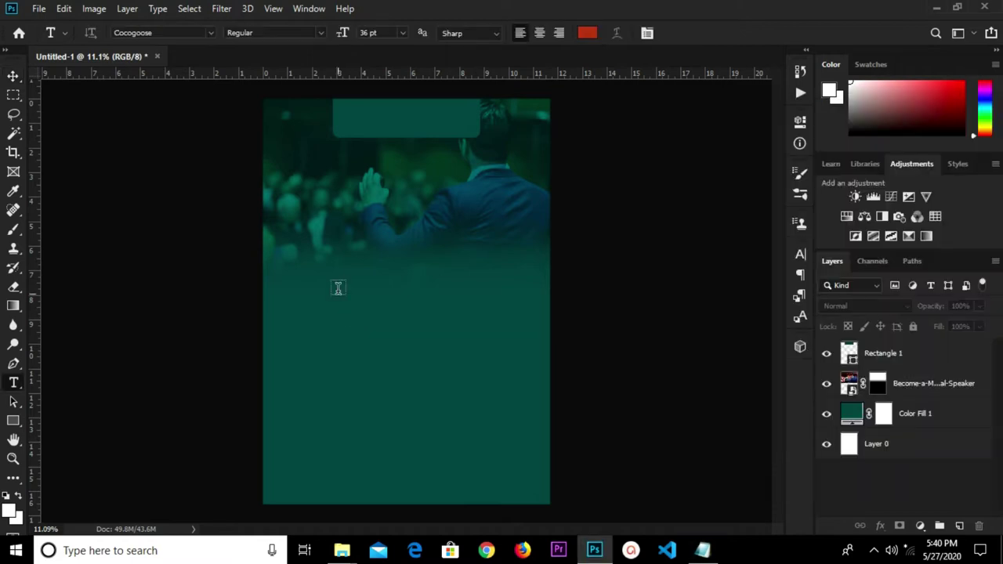
left_click(590, 34)
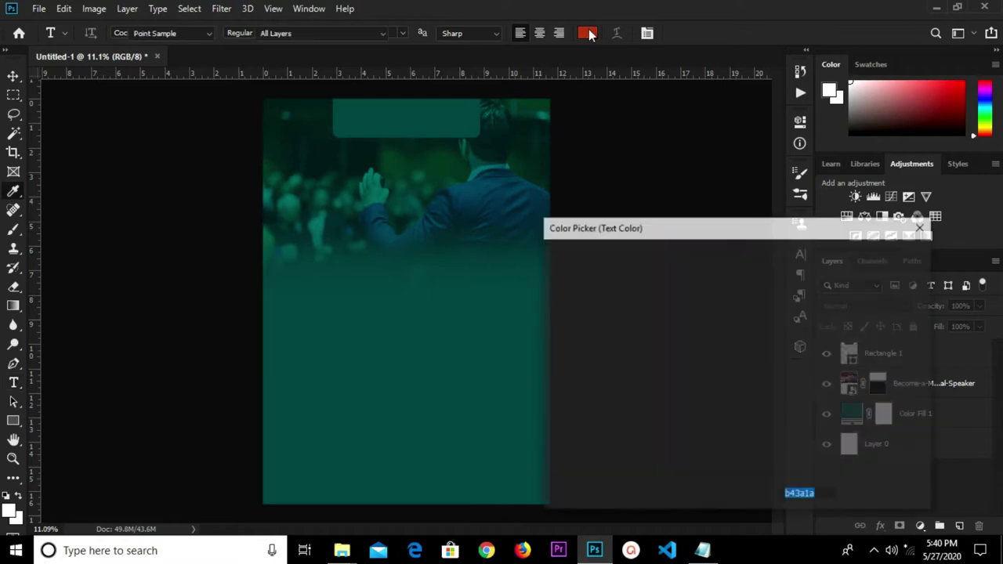
left_click_drag(576, 320, 541, 254)
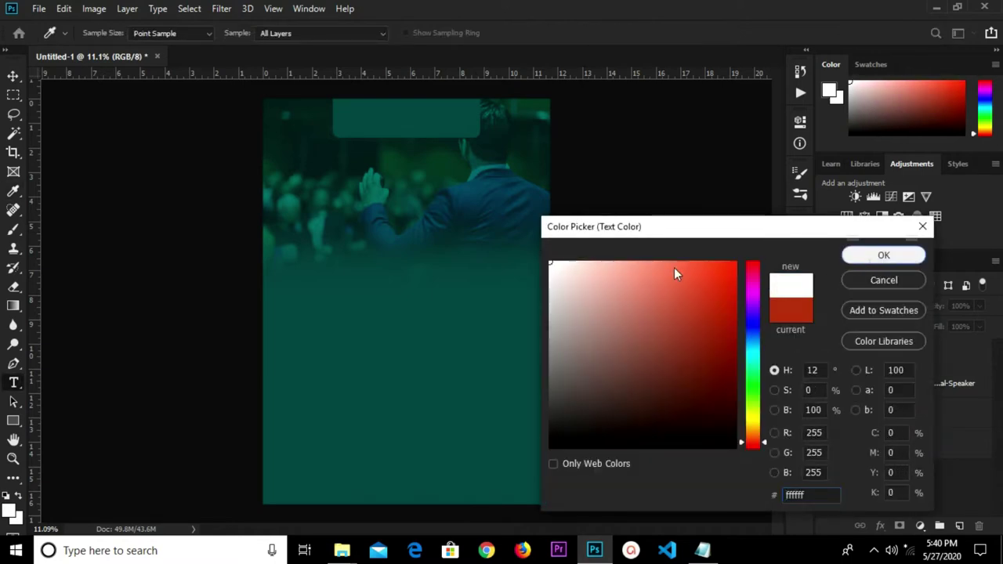
left_click(883, 255)
Create a text layer reading 'annual summit' below the photo
left_click(291, 288)
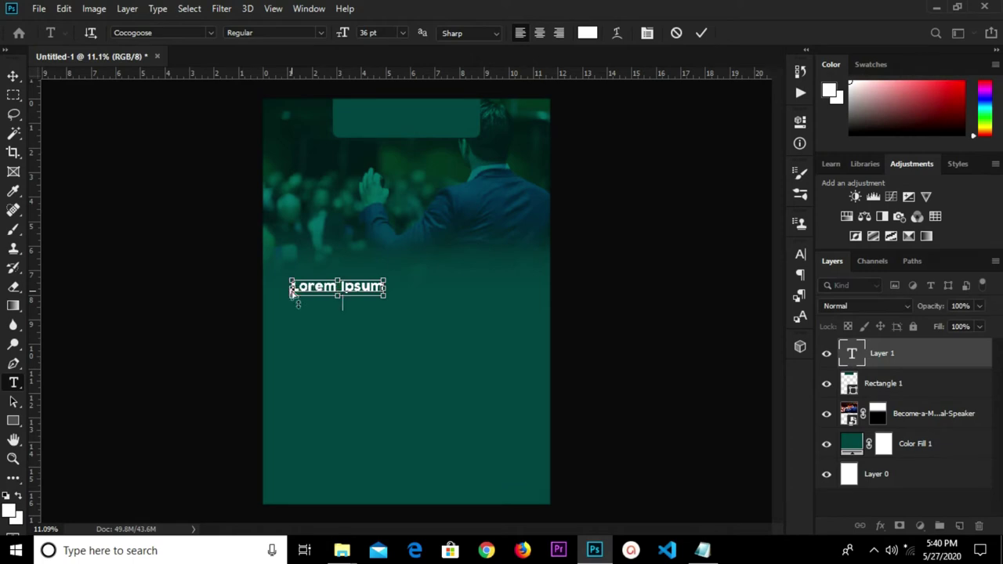
key("ctrl+v")
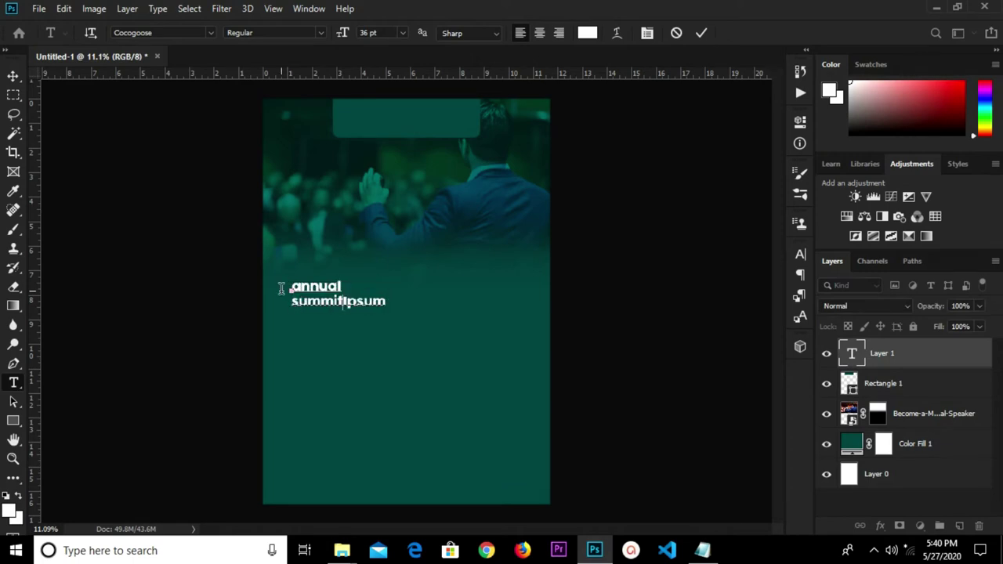
key("ctrl+a")
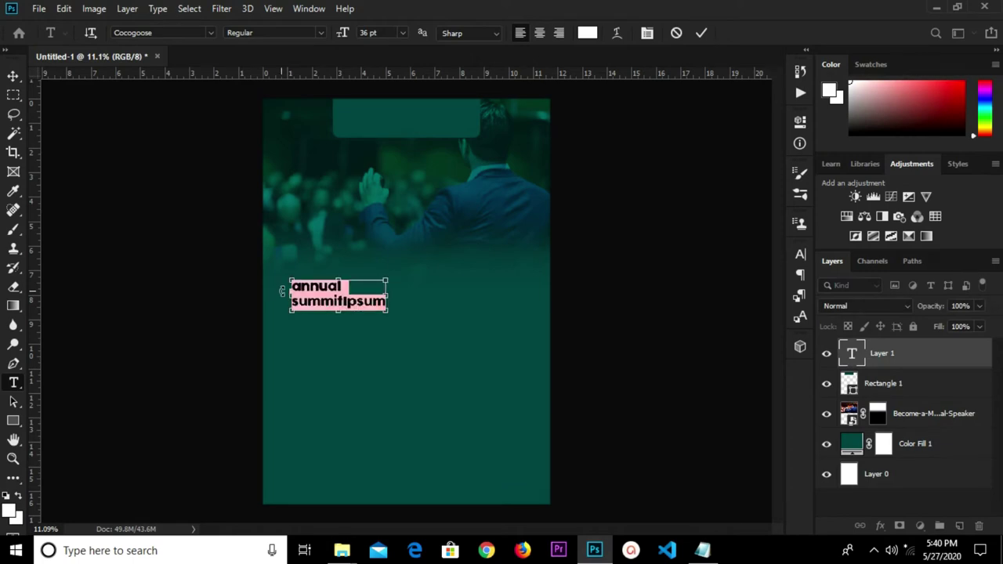
key("ctrl+v")
key("ctrl+Return")
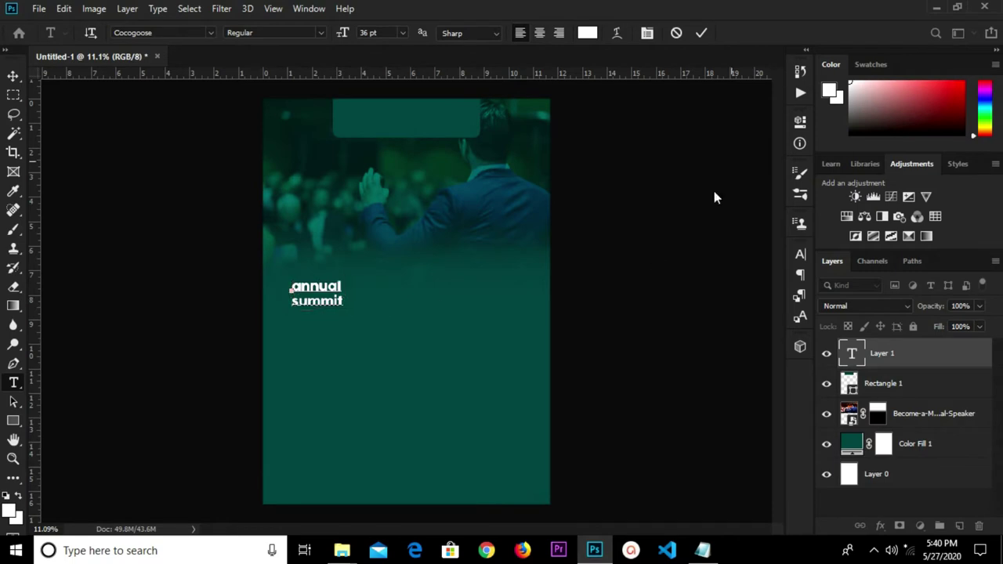
left_click(702, 35)
Delete the word 'annual' so the text reads only 'summit'
scroll(304, 302, "up", 3, "alt")
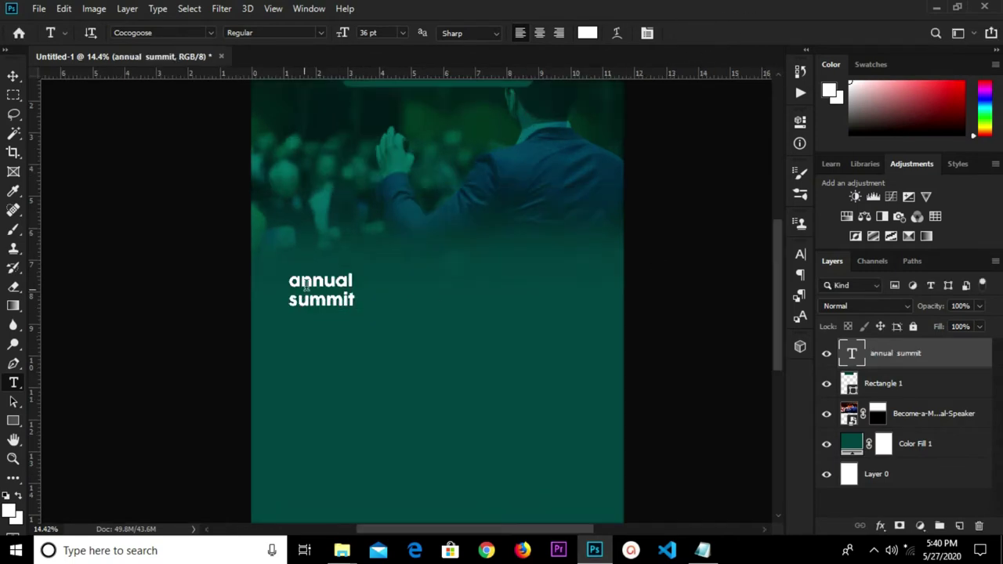
left_click_drag(291, 280, 374, 280)
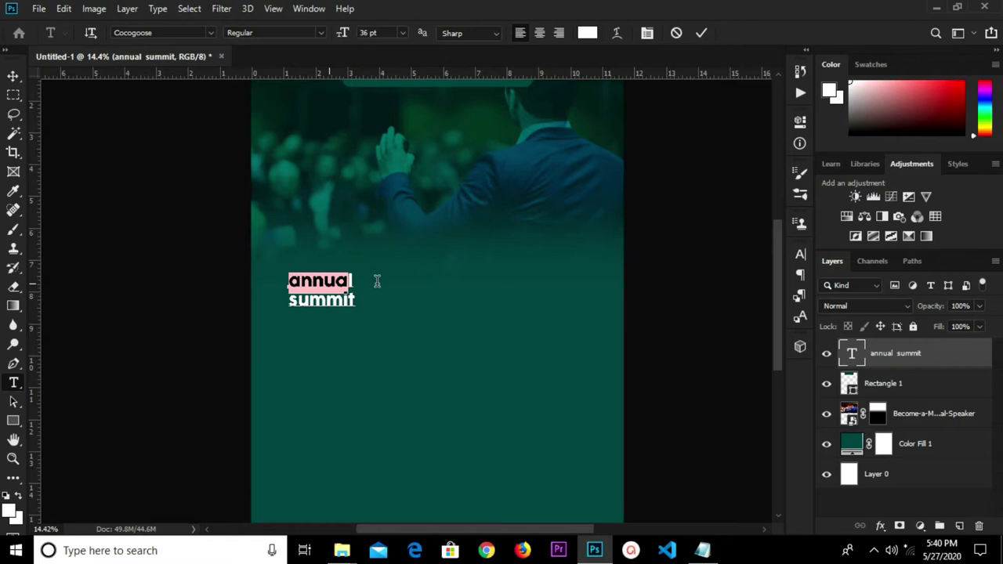
left_click(377, 281)
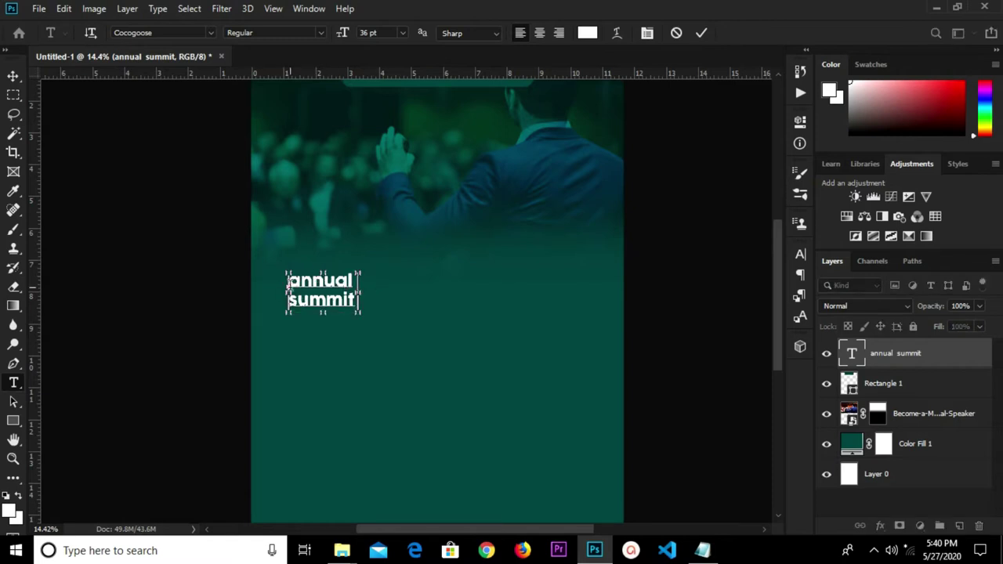
left_click_drag(290, 280, 363, 281)
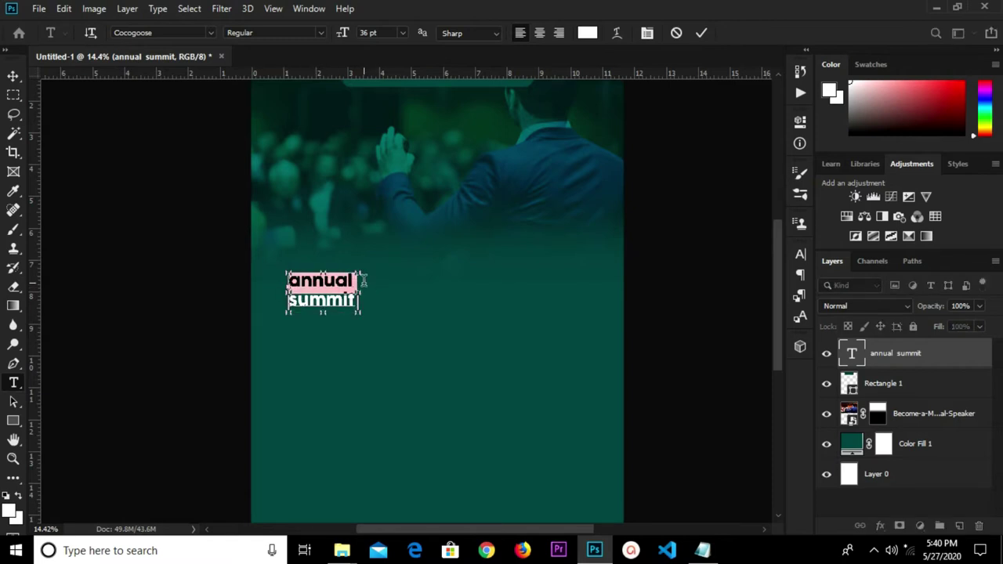
key("BackSpace")
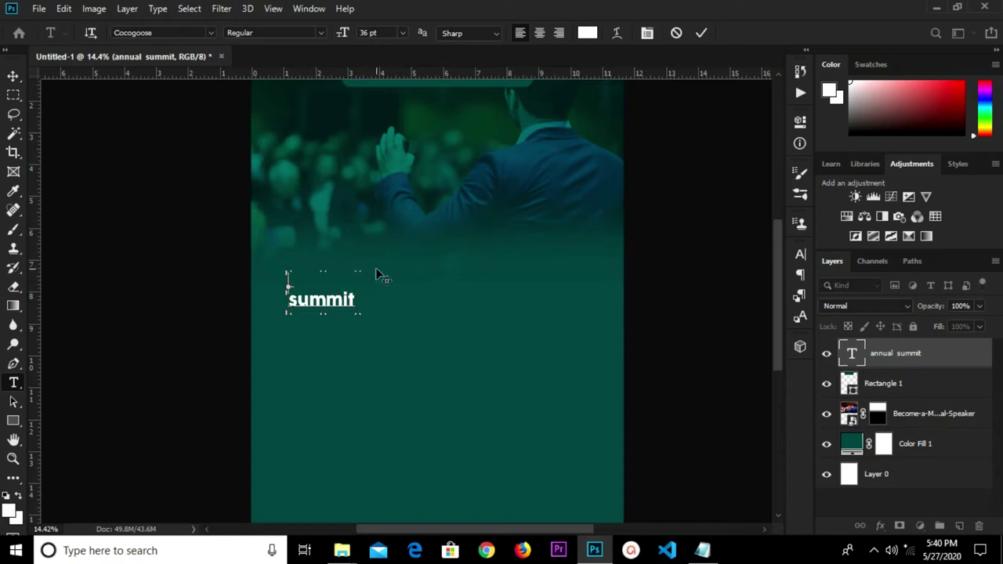
left_click(701, 33)
Add an 'annual' text layer set in 54 pt All Caps
left_click(428, 213)
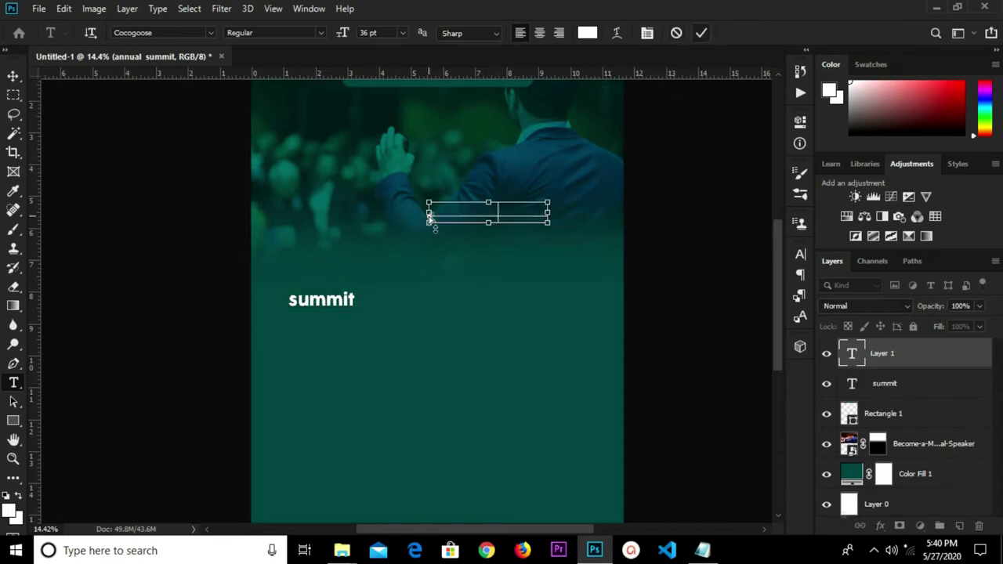
type("annual")
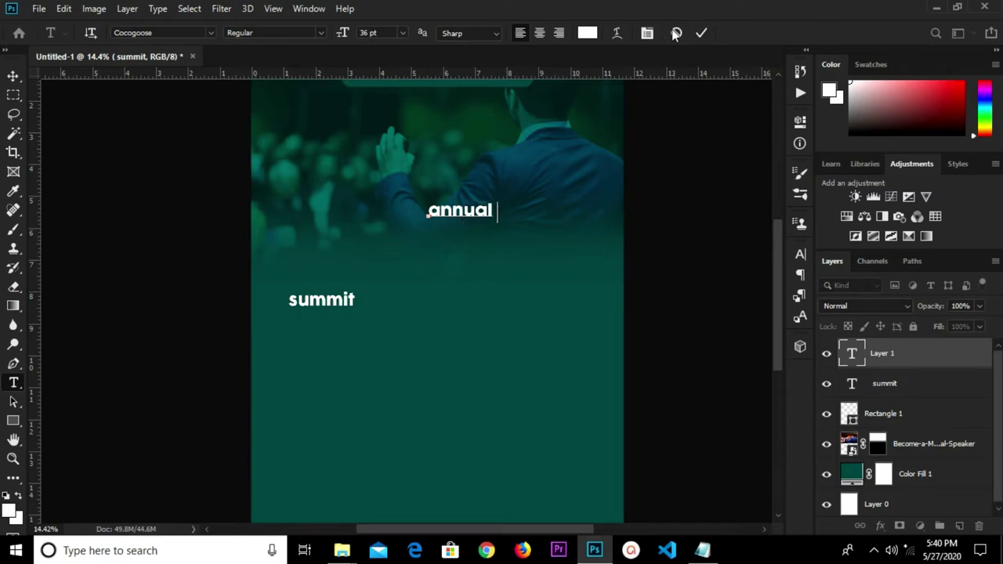
left_click(701, 33)
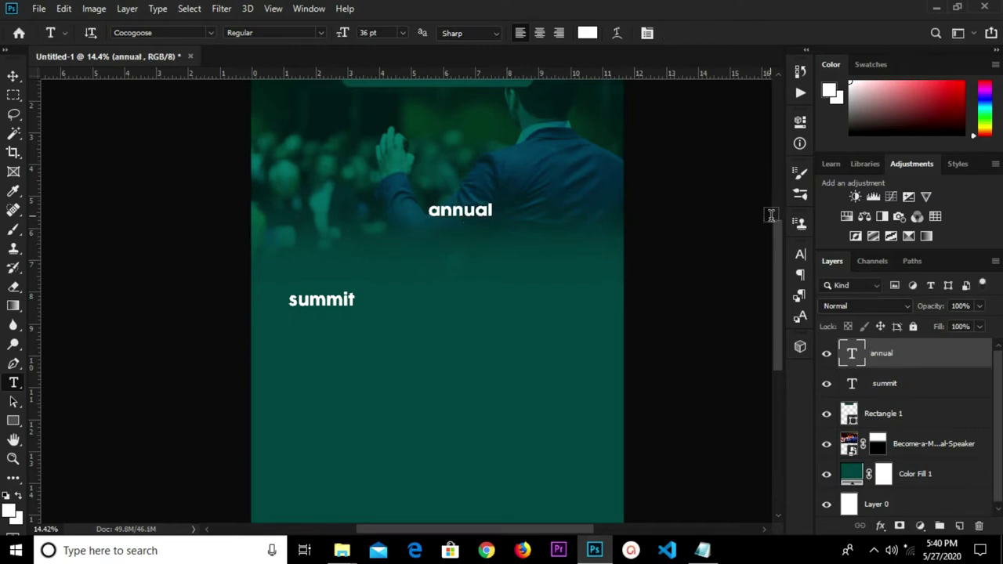
left_click(801, 254)
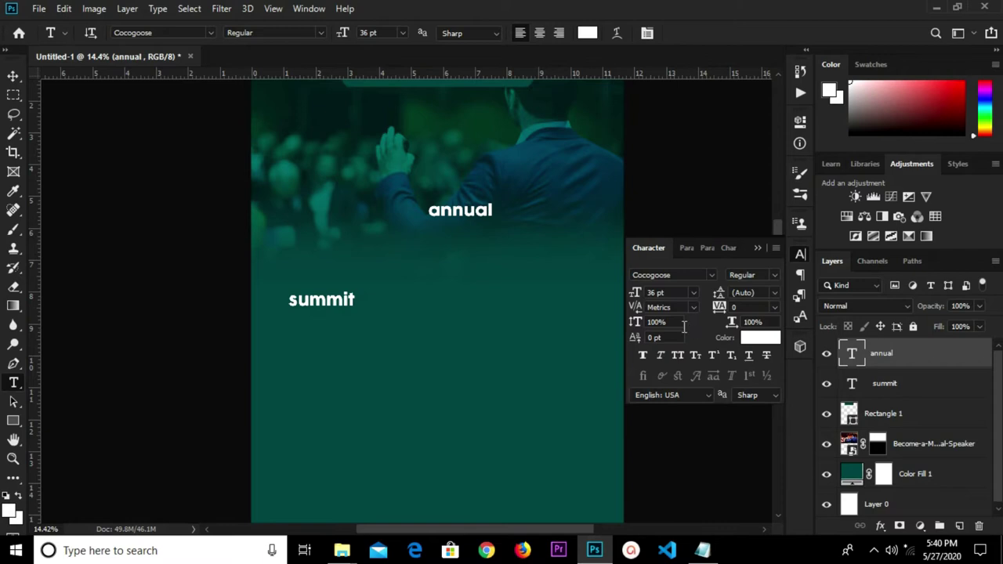
left_click(678, 355)
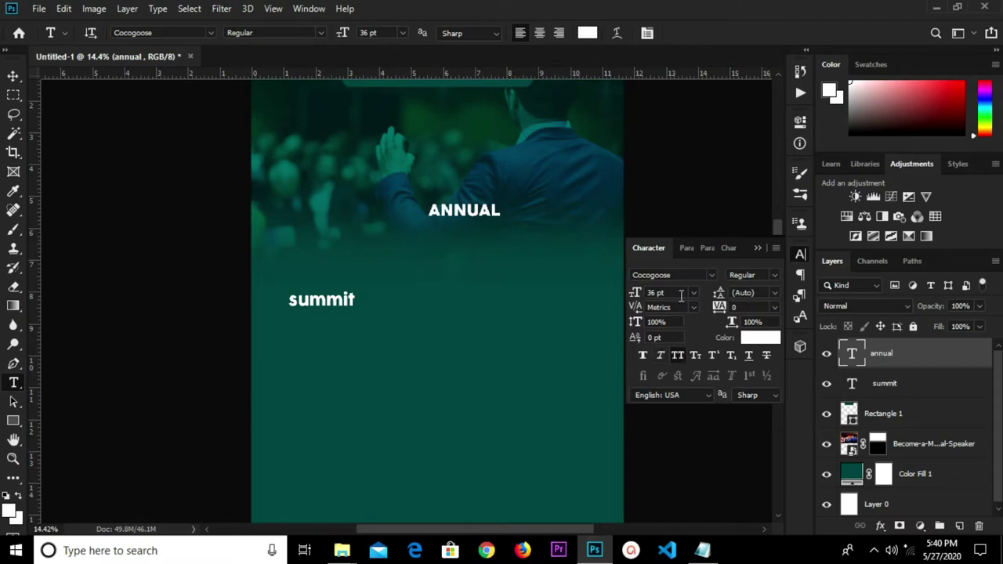
left_click(671, 292)
type("54")
key("Return")
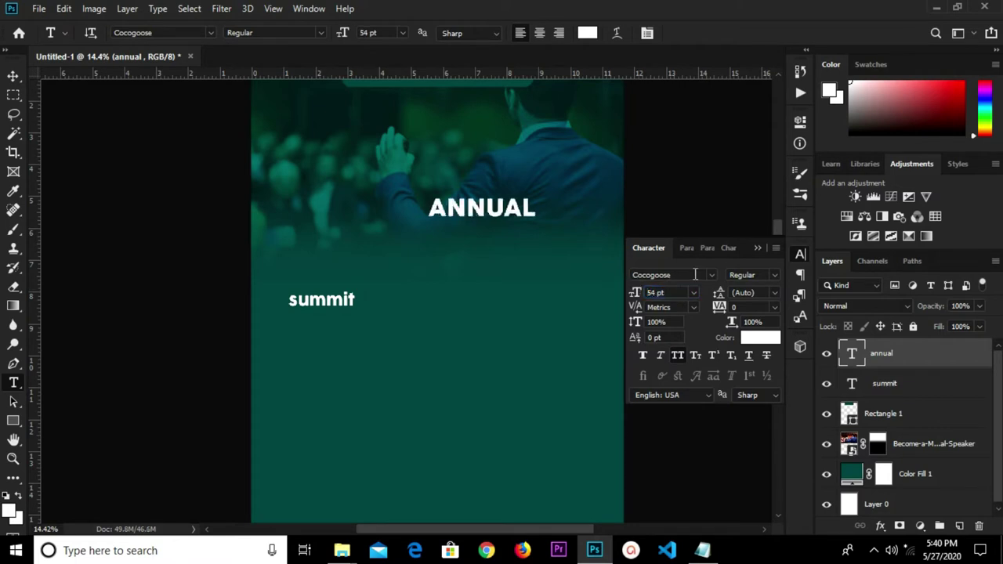
left_click(758, 246)
Move ANNUAL up into the top rounded banner
scroll(580, 224, "down", 2)
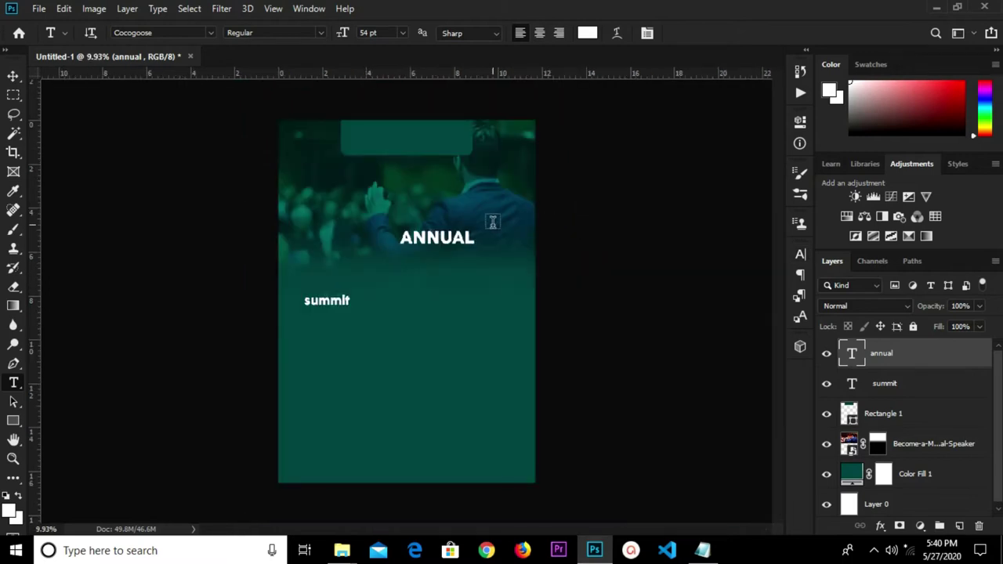
key("v")
left_click_drag(461, 243, 426, 137)
scroll(427, 136, "up", 2)
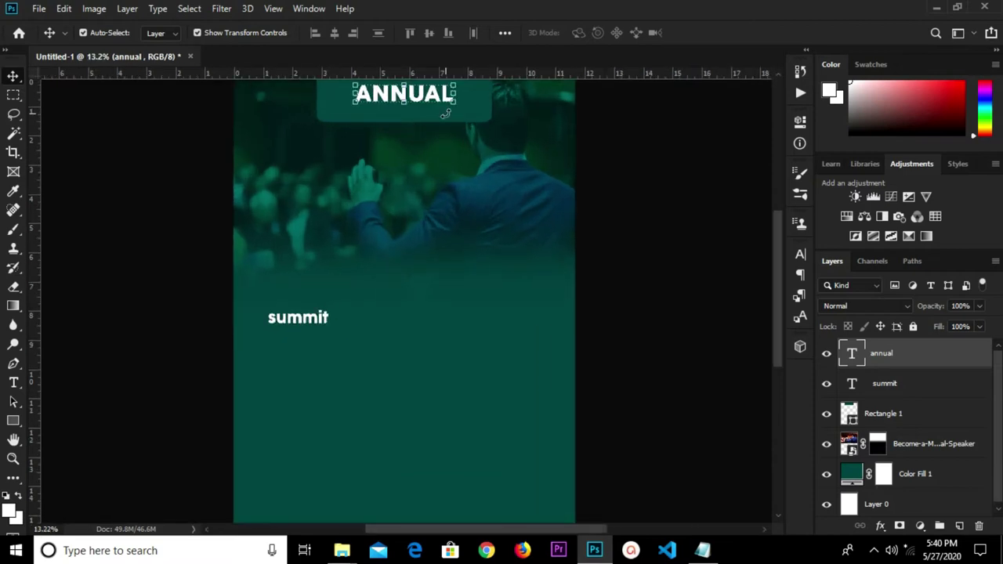
Select the summit text layer and turn on All Caps
left_click(310, 325)
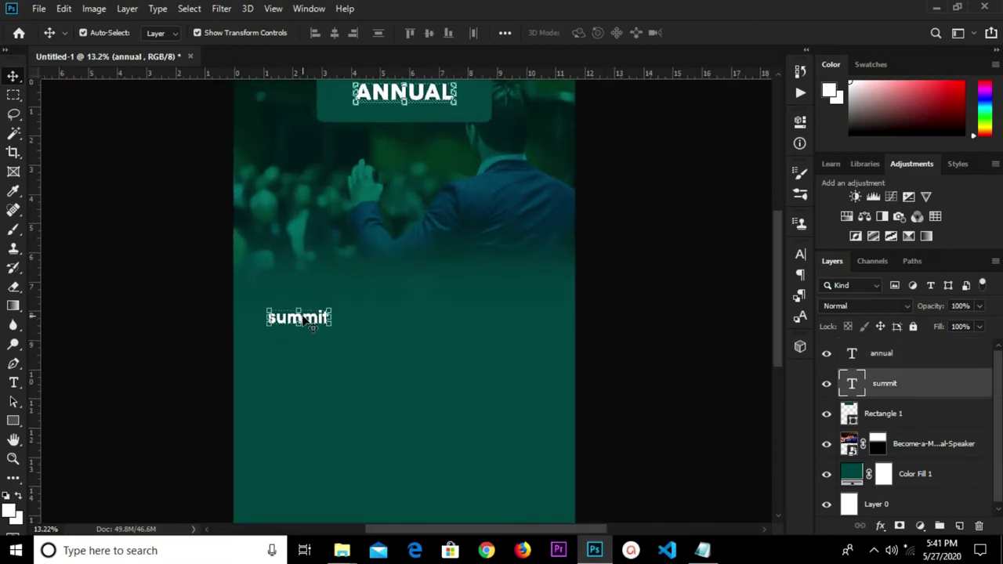
left_click(800, 255)
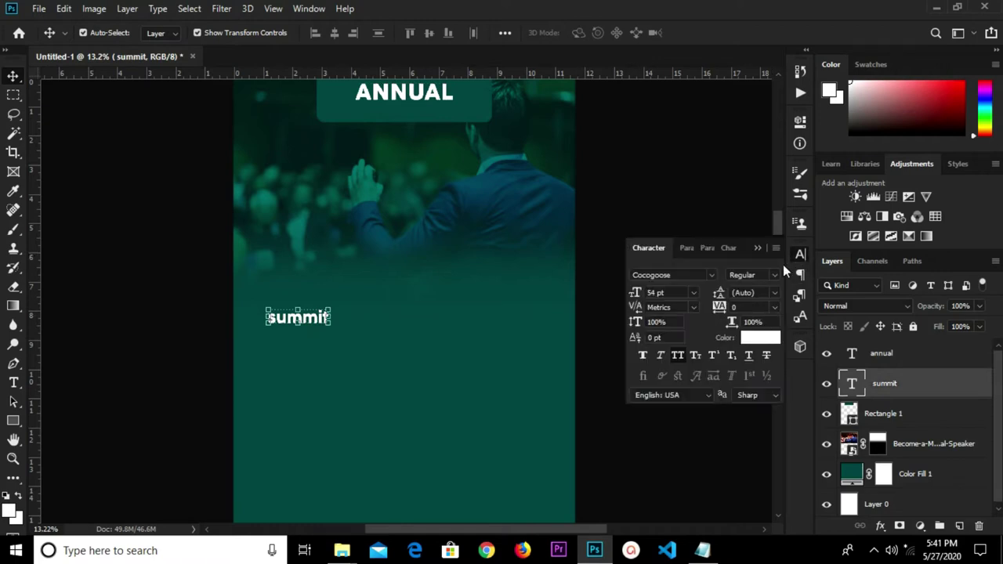
left_click(677, 355)
Colour SUMMIT yellow ffb400 from the notes and move it just under ANNUAL
left_click(764, 339)
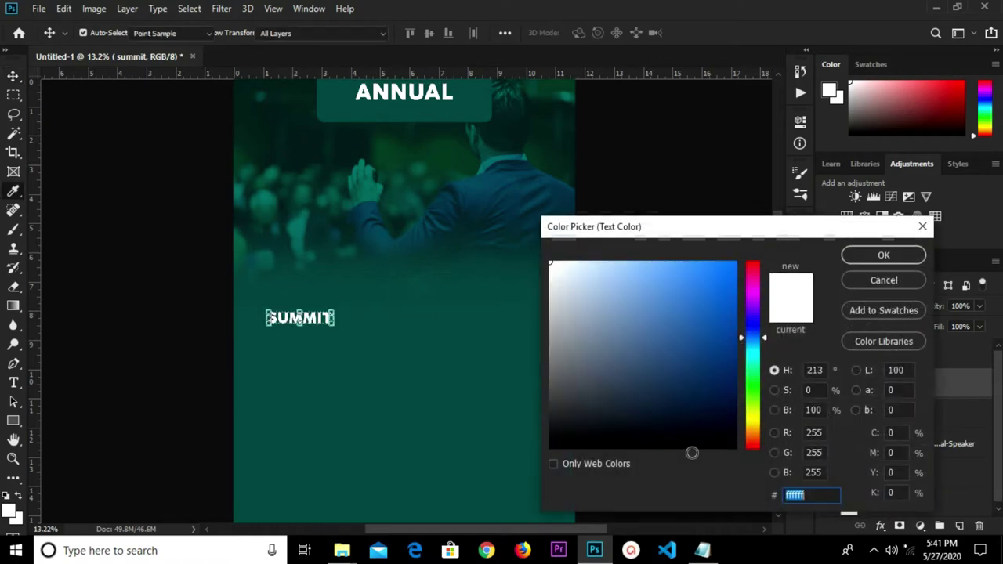
left_click(703, 551)
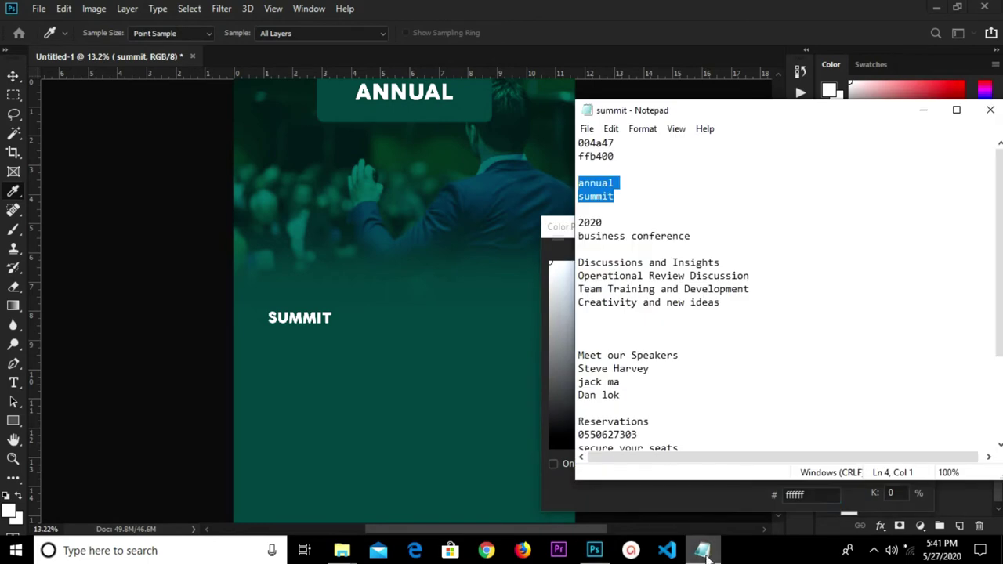
left_click_drag(616, 156, 573, 154)
right_click(605, 158)
left_click(659, 208)
left_click(811, 495)
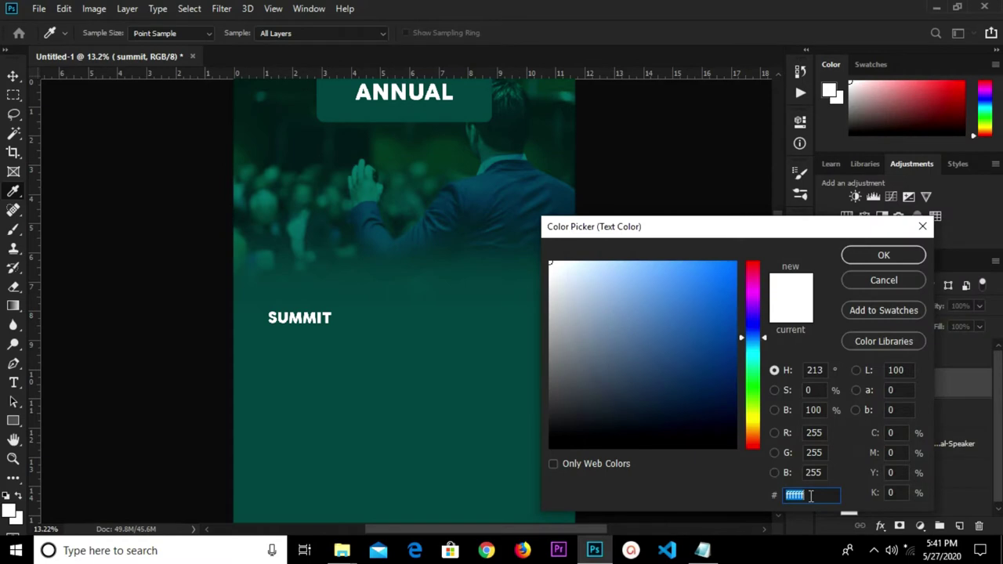
key("ctrl+v")
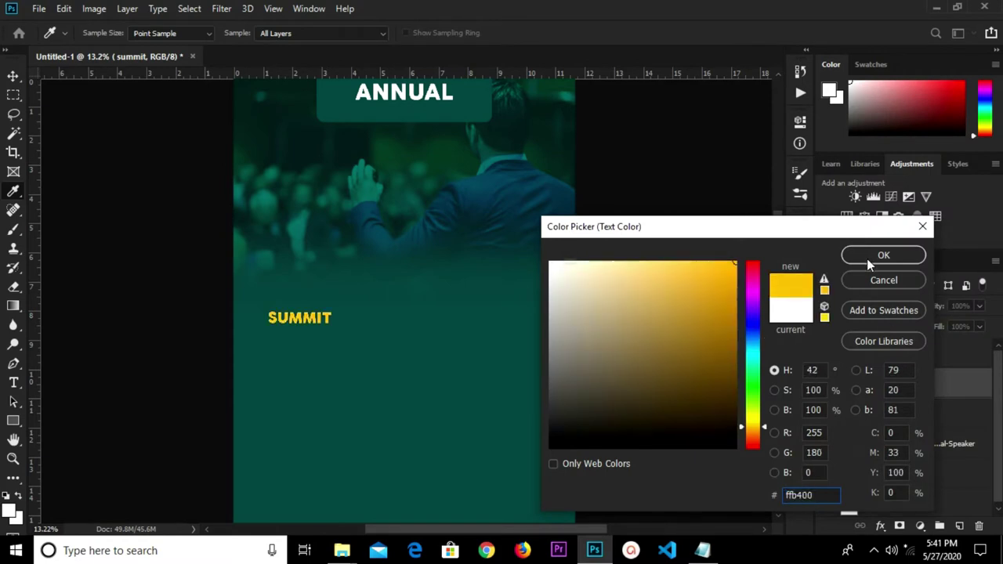
left_click(867, 259)
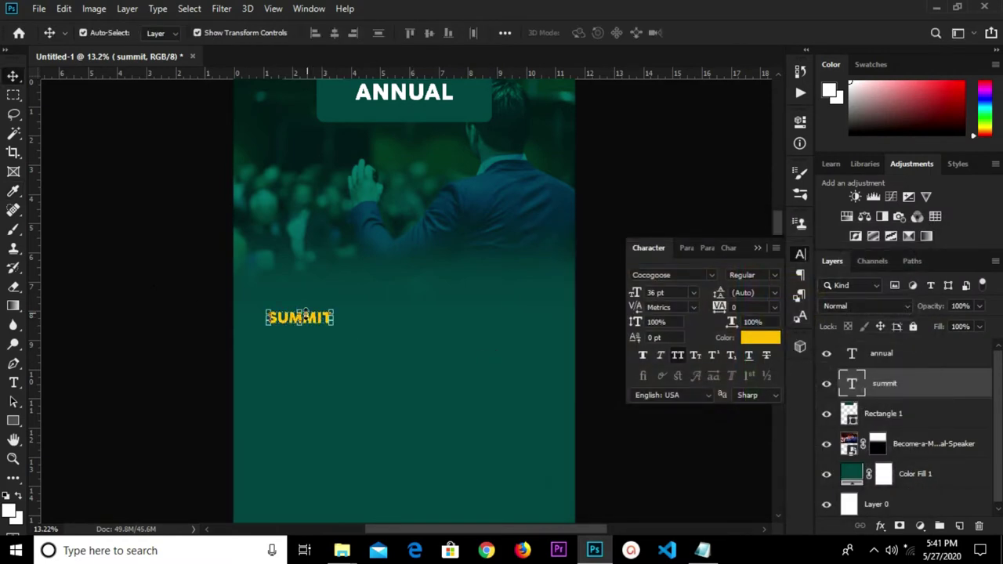
left_click_drag(304, 314, 403, 114)
scroll(402, 102, "up", 2)
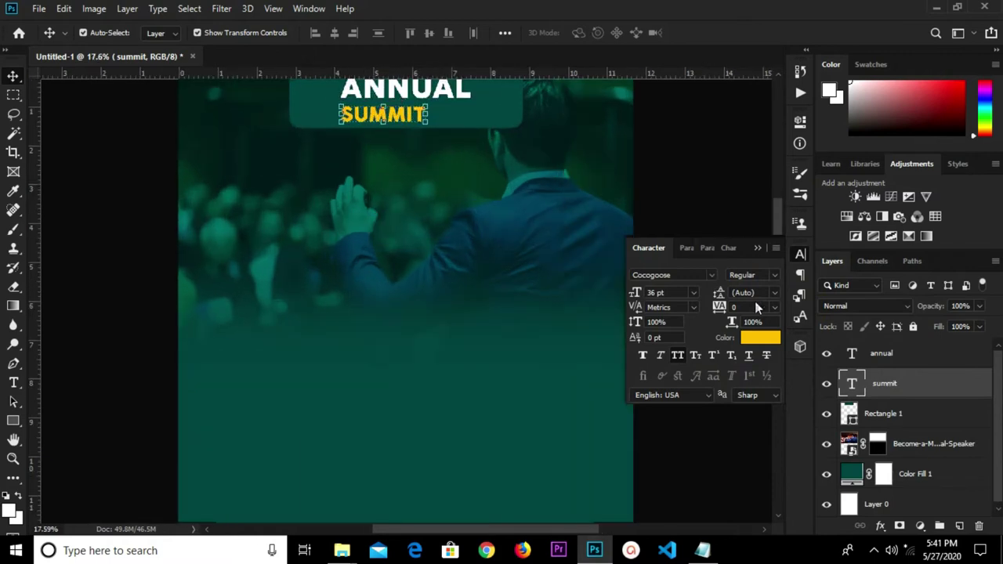
Set SUMMIT's letter tracking to 75 in the Character panel
left_click(771, 308)
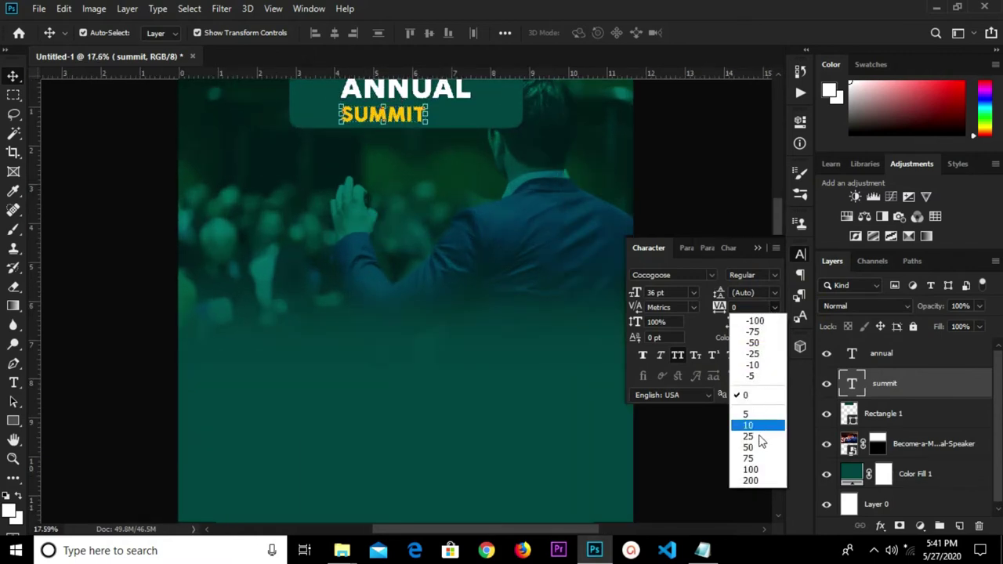
left_click(757, 458)
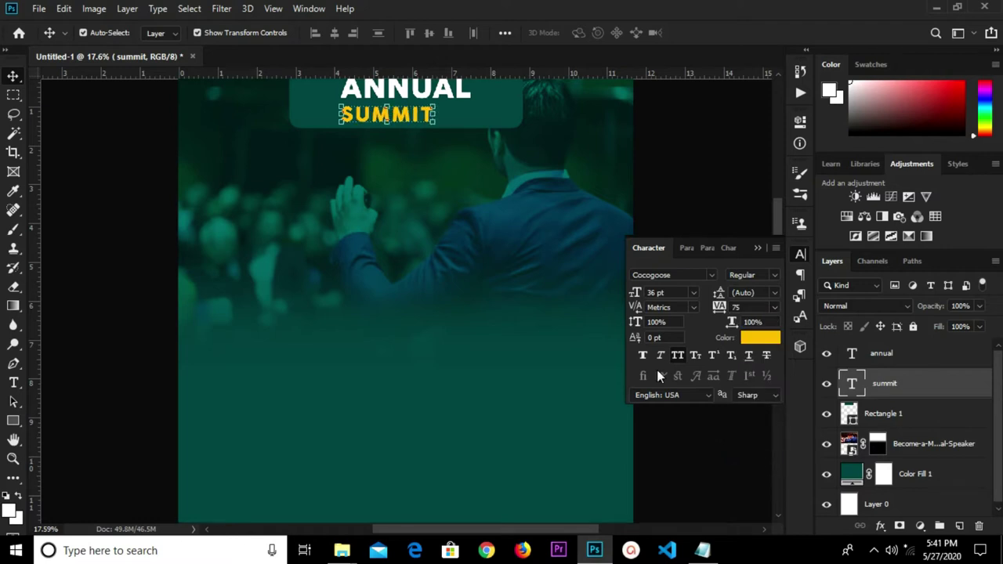
scroll(399, 102, "up", 1)
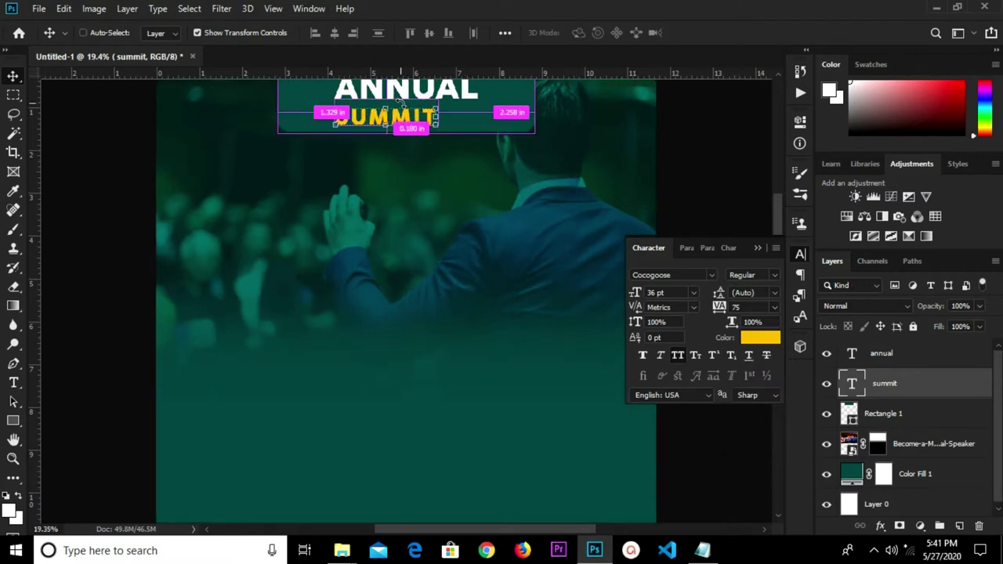
Scale SUMMIT up to about 136% and position it just beneath ANNUAL
key("ctrl+t")
left_click_drag(439, 133, 476, 156)
left_click_drag(420, 141, 421, 113)
left_click(705, 34)
key("shift+Down")
key("shift+Down")
key("shift+Down")
key("shift+Down")
key("shift+Down")
key("shift+Down")
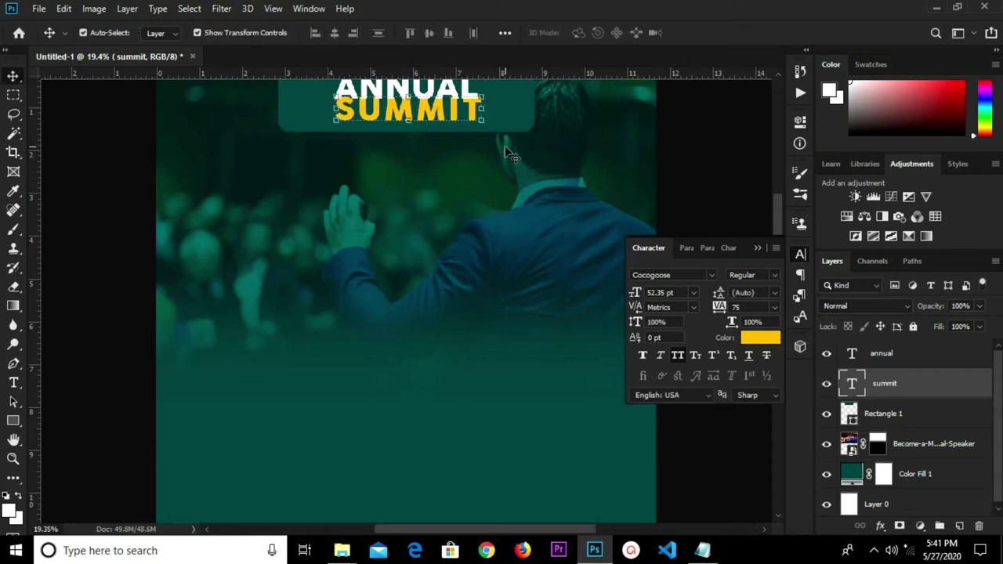
left_click(463, 196)
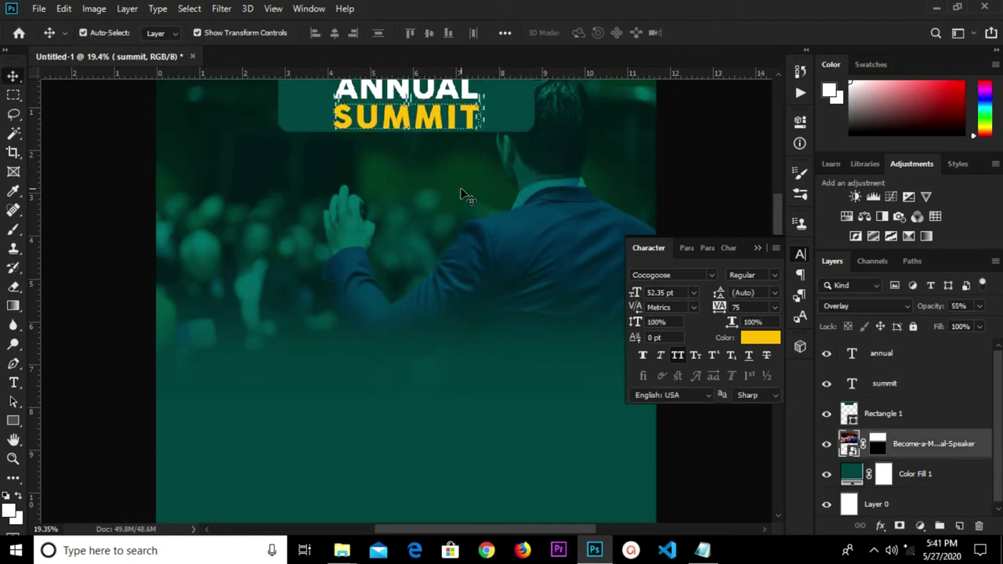
Select the SUMMIT and ANNUAL text layers together, then deselect them
scroll(286, 181, "down", 3)
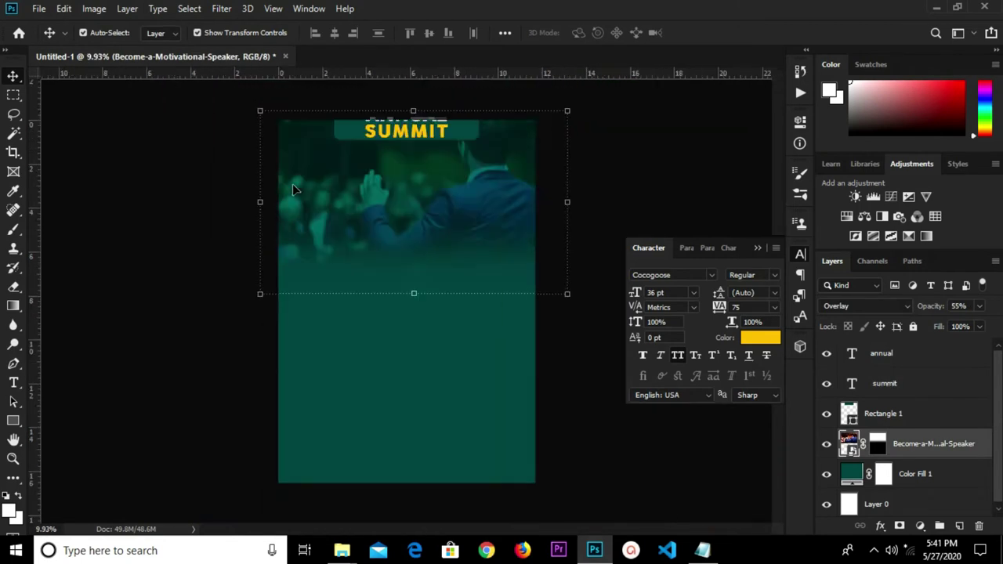
left_click(463, 135)
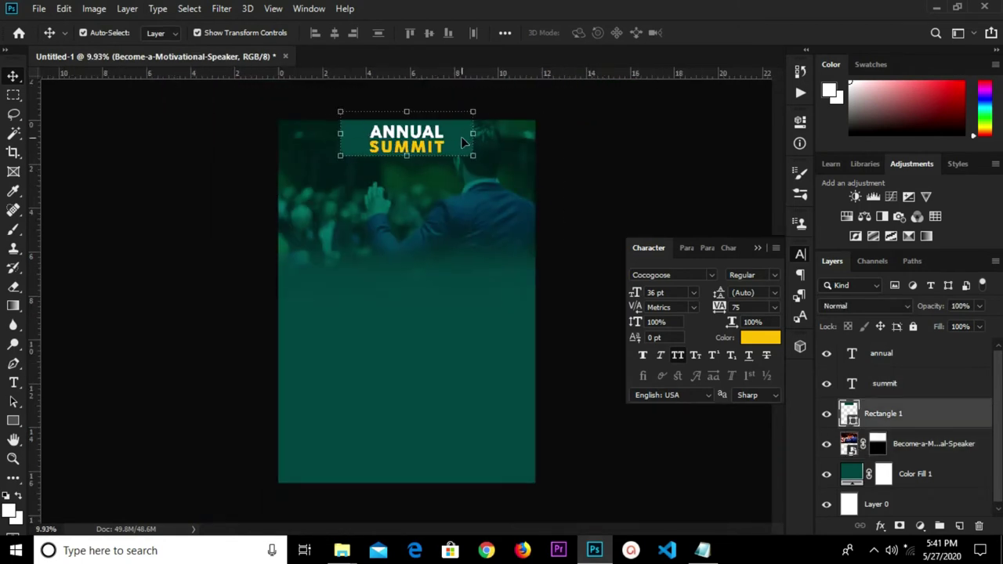
left_click(590, 148)
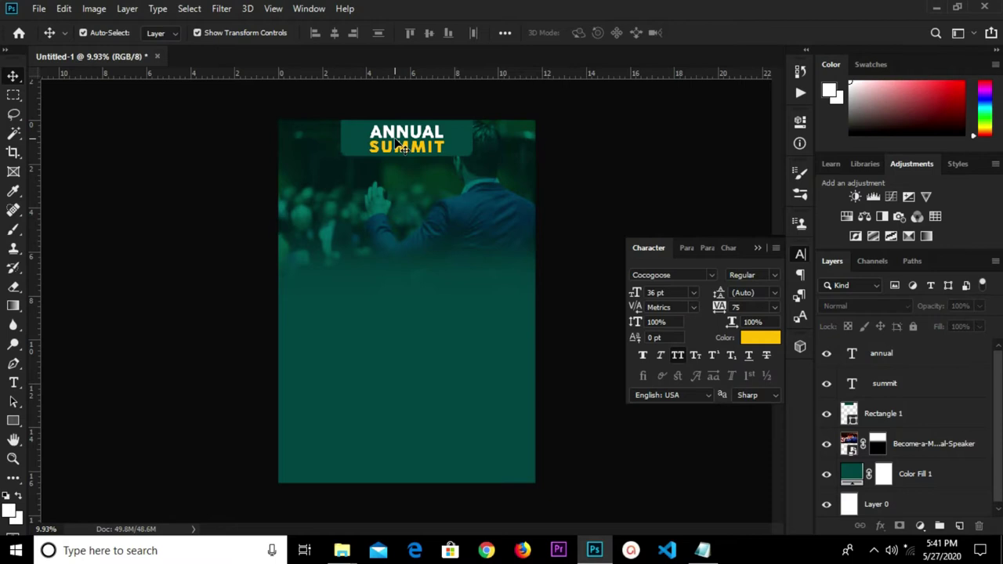
left_click(403, 148)
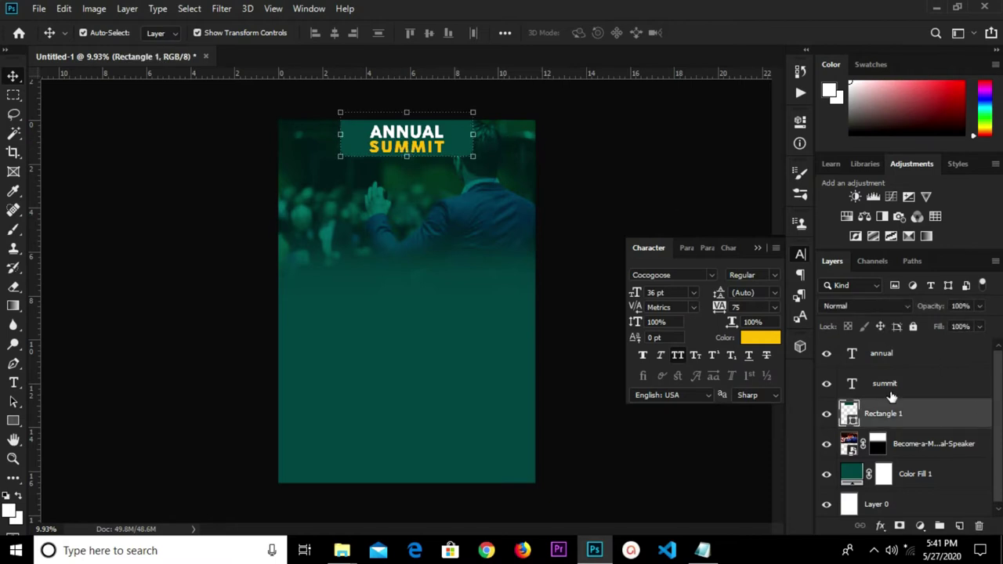
left_click(890, 393)
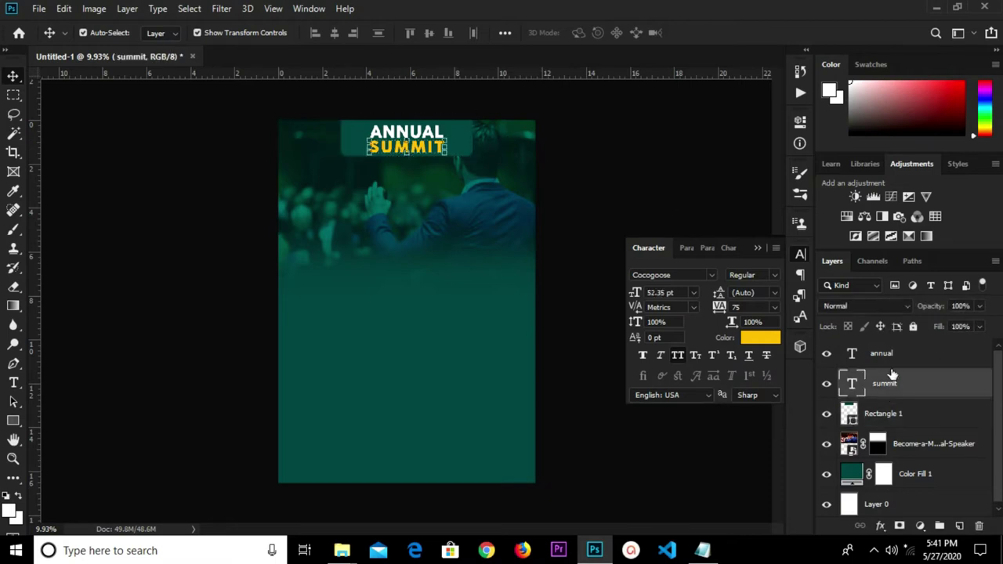
left_click(893, 362, "shift")
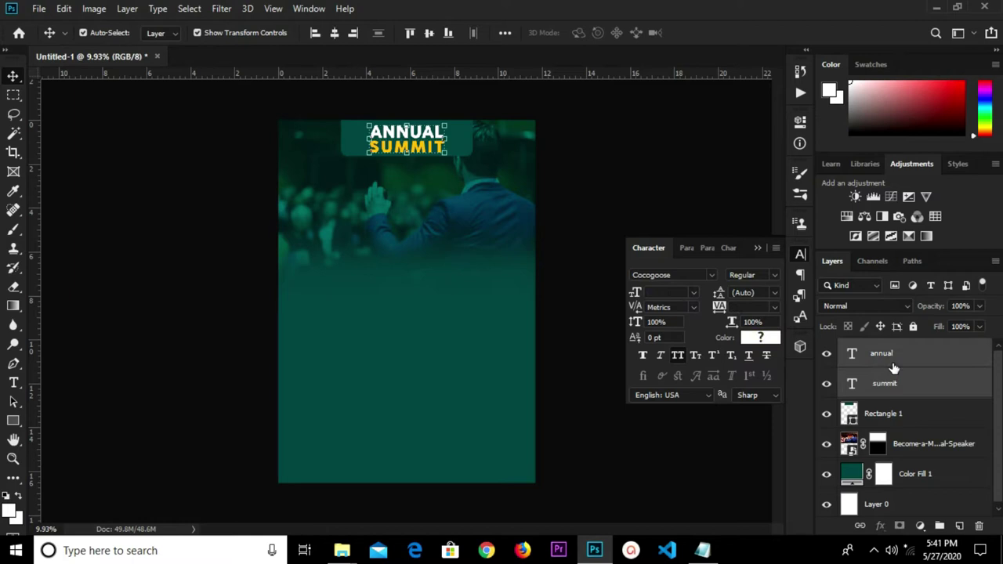
key("ctrl+h")
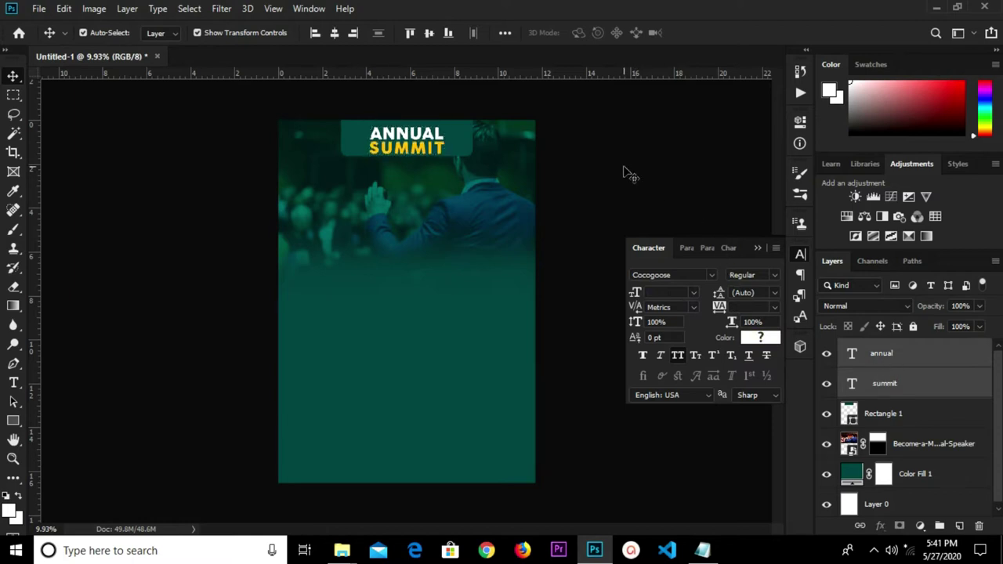
left_click(615, 174)
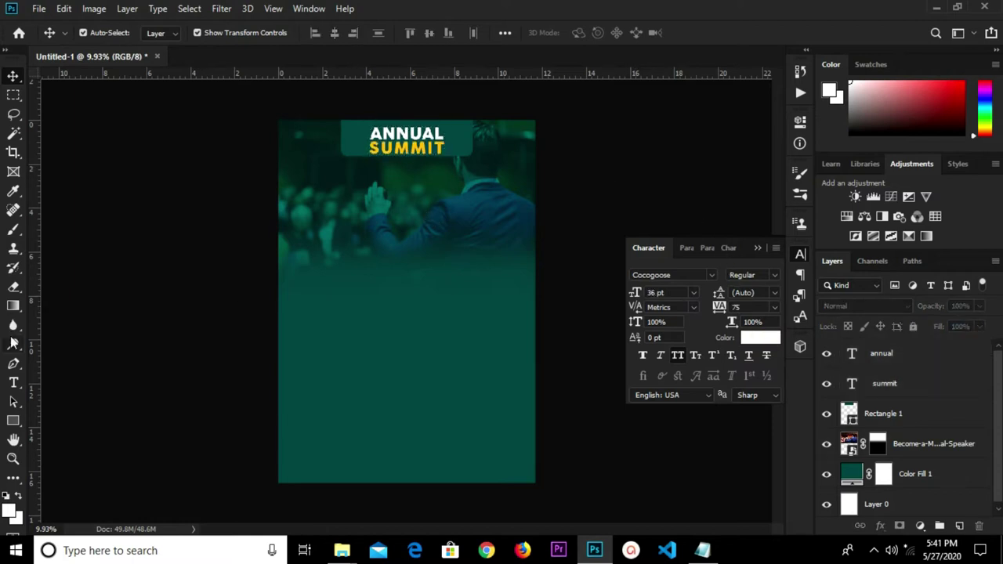
Copy '2020 business conference' from the notes and paste it as new text below the photo
left_click(13, 382)
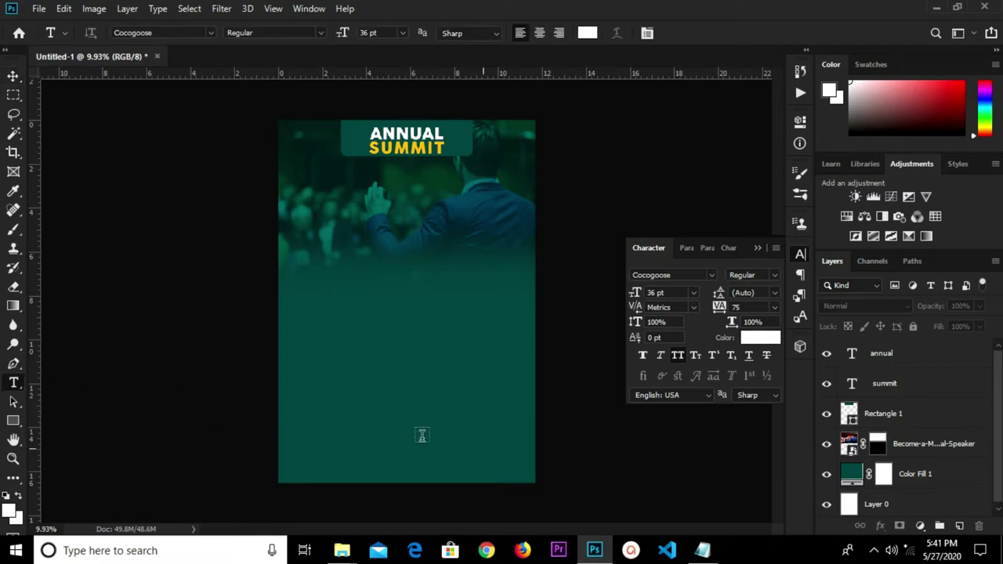
mouse_move(702, 550)
left_click(700, 508)
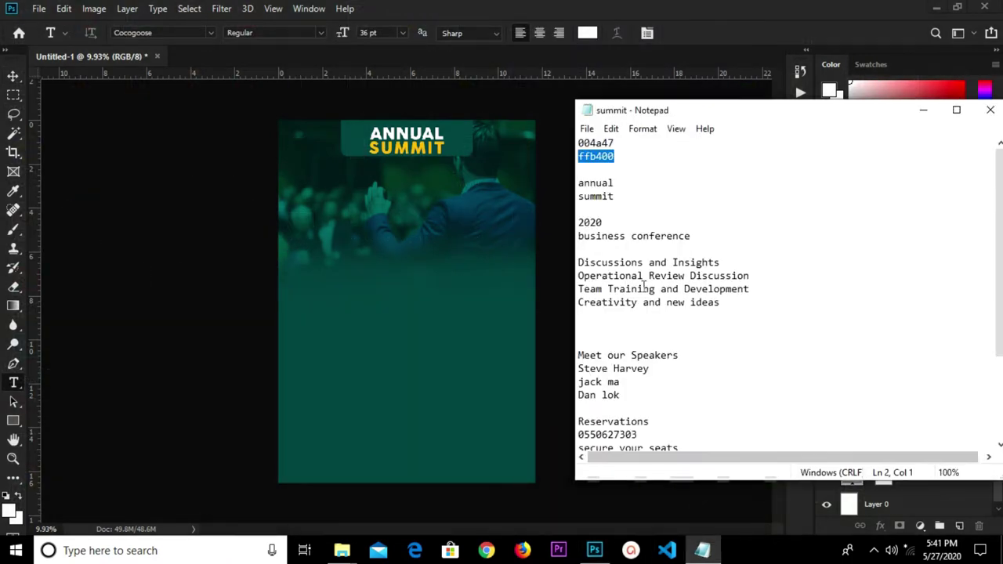
left_click_drag(712, 236, 579, 209)
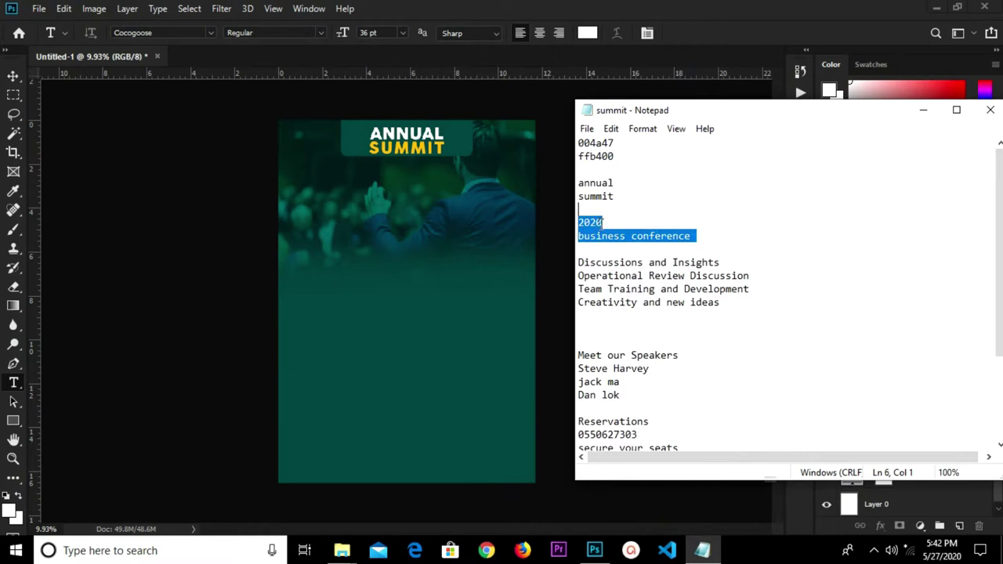
right_click(617, 223)
left_click(660, 272)
left_click(674, 4)
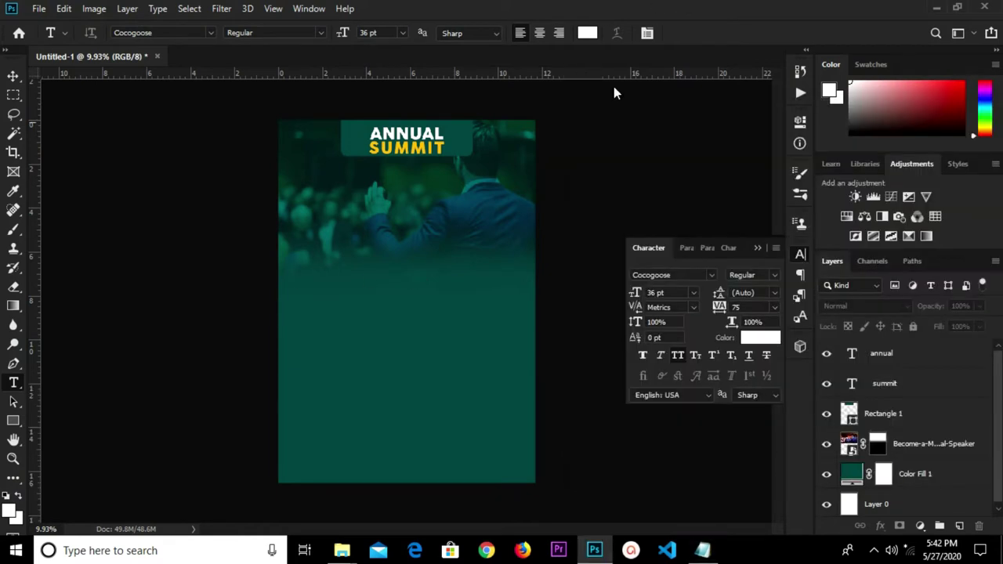
left_click(300, 284)
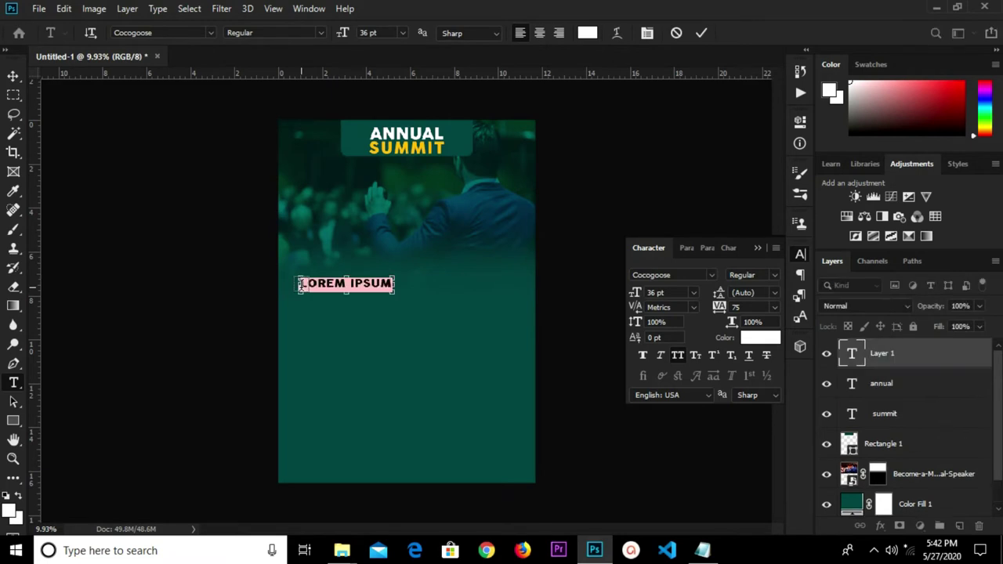
key("ctrl+v")
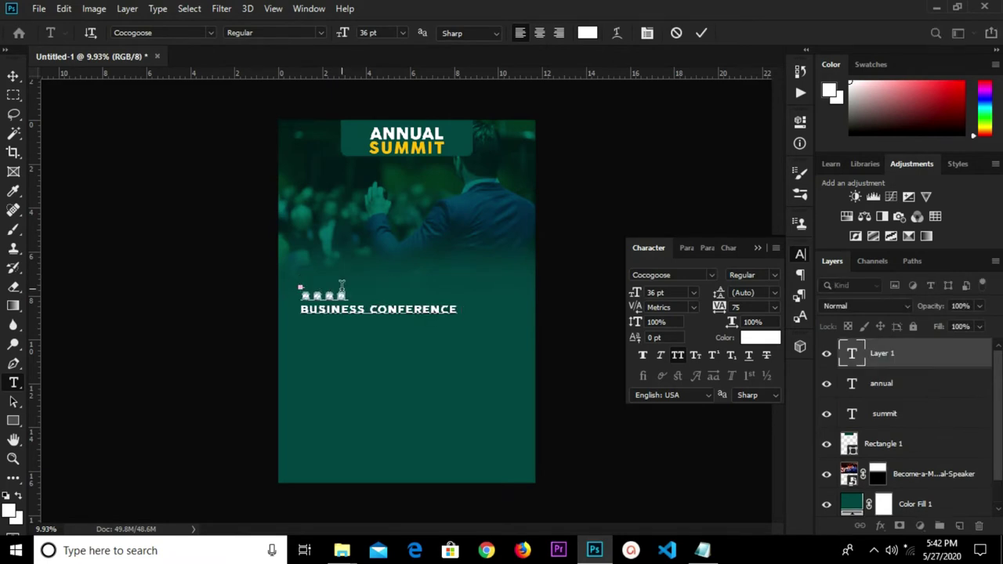
left_click(696, 37)
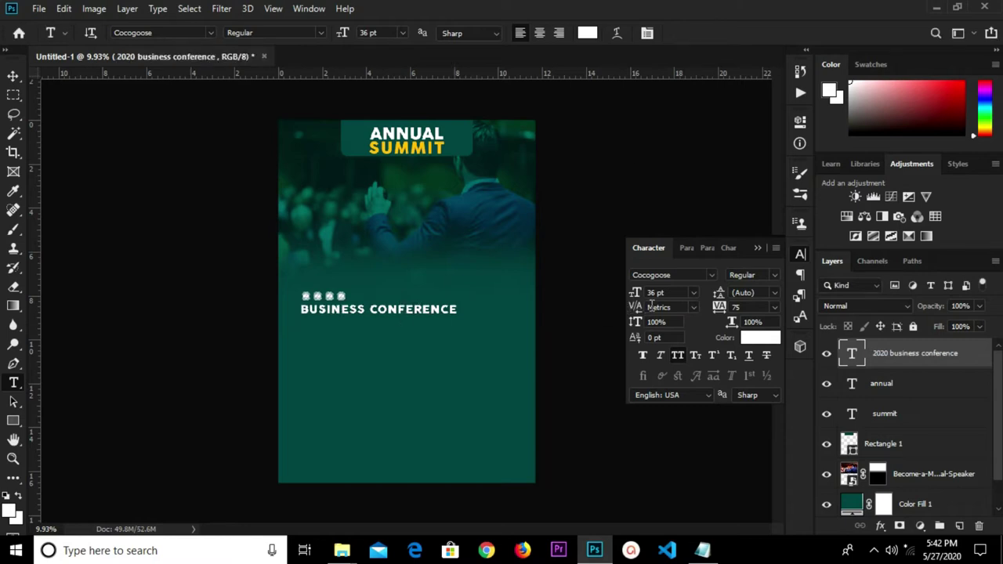
Change the heading's font to BengasiBold, searching 'benga' in the font field
left_click(677, 274)
type("be")
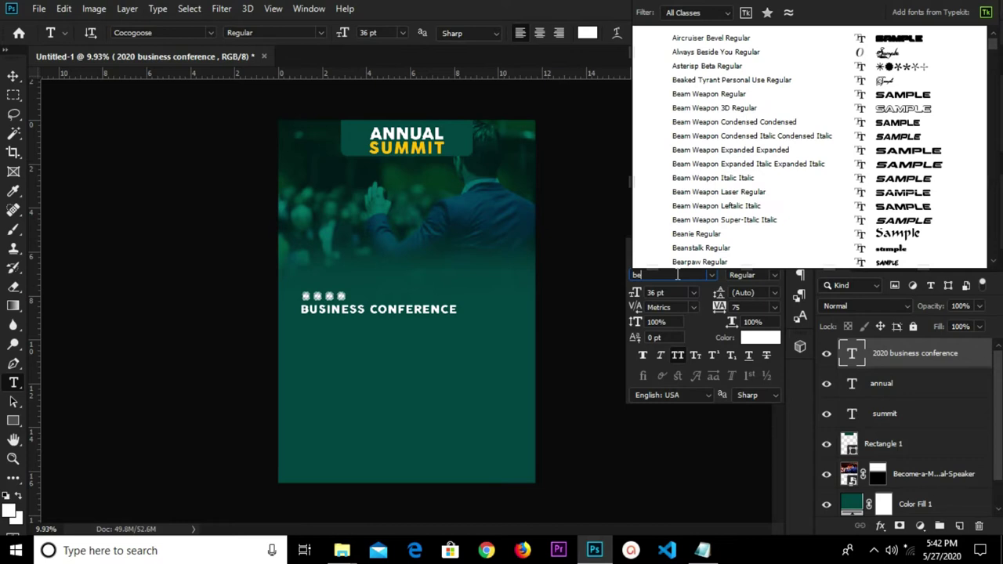
type("ngal")
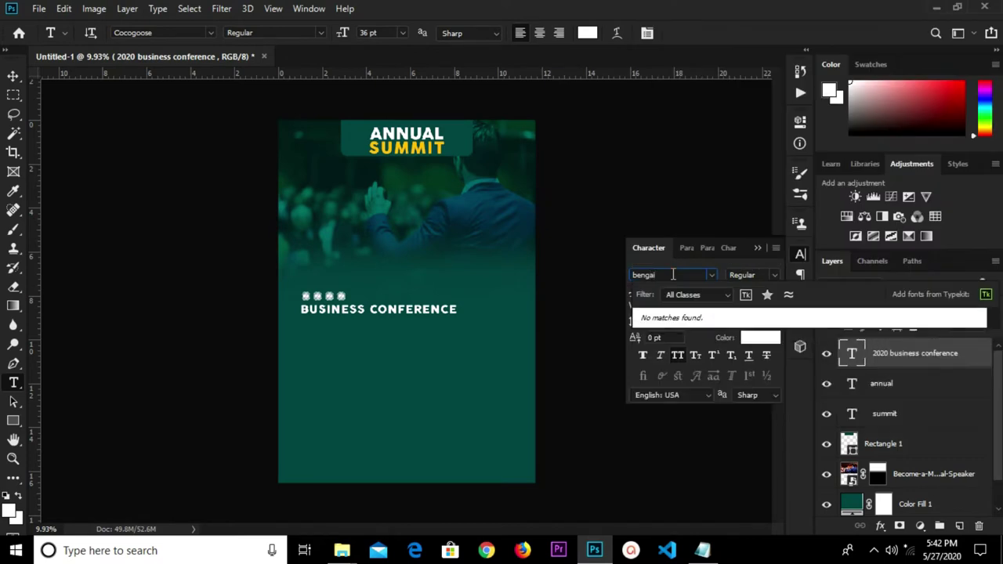
key("BackSpace")
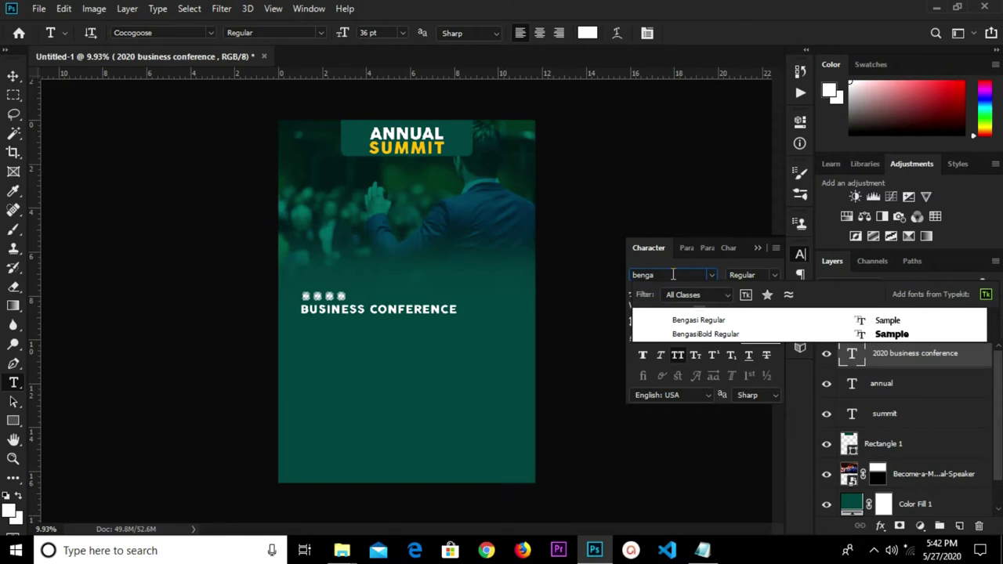
left_click(737, 335)
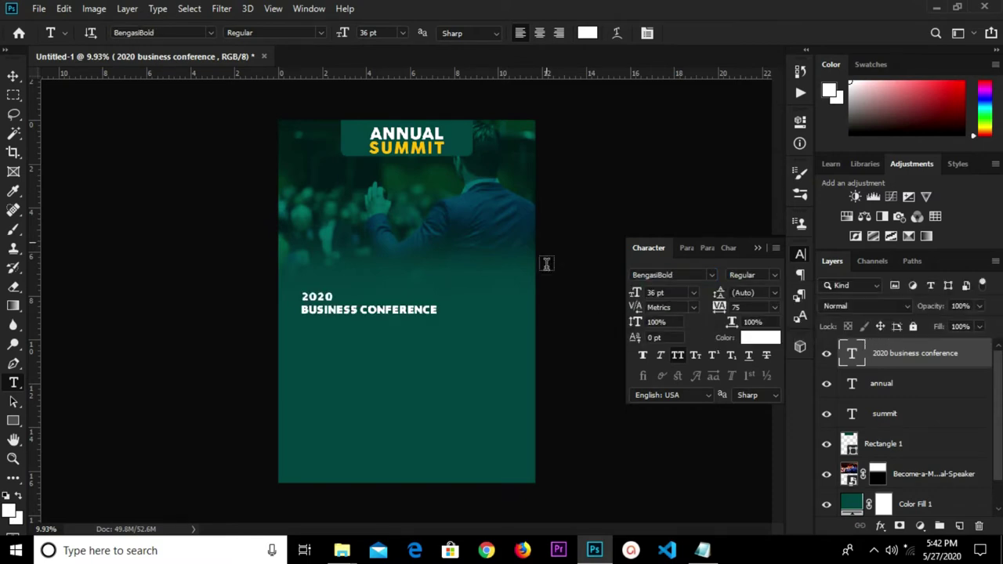
Delete the 2020 line from the heading text layer
scroll(313, 313, "up", 3)
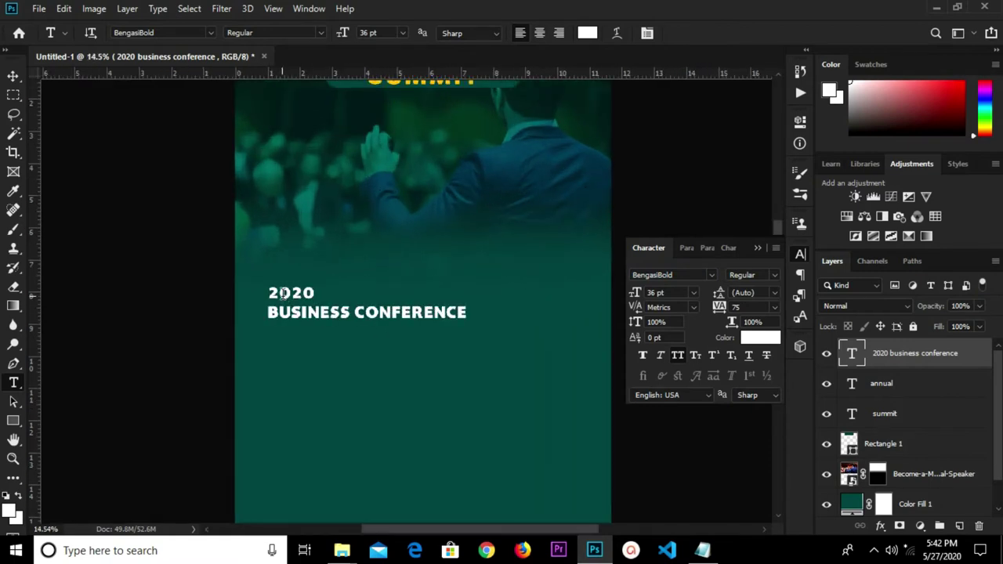
left_click(271, 292)
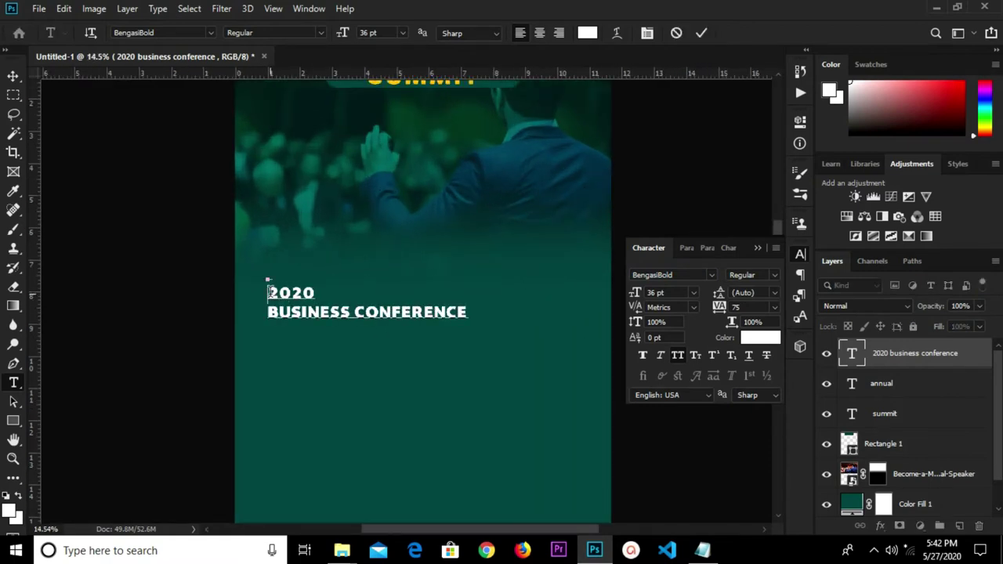
left_click_drag(268, 292, 327, 292)
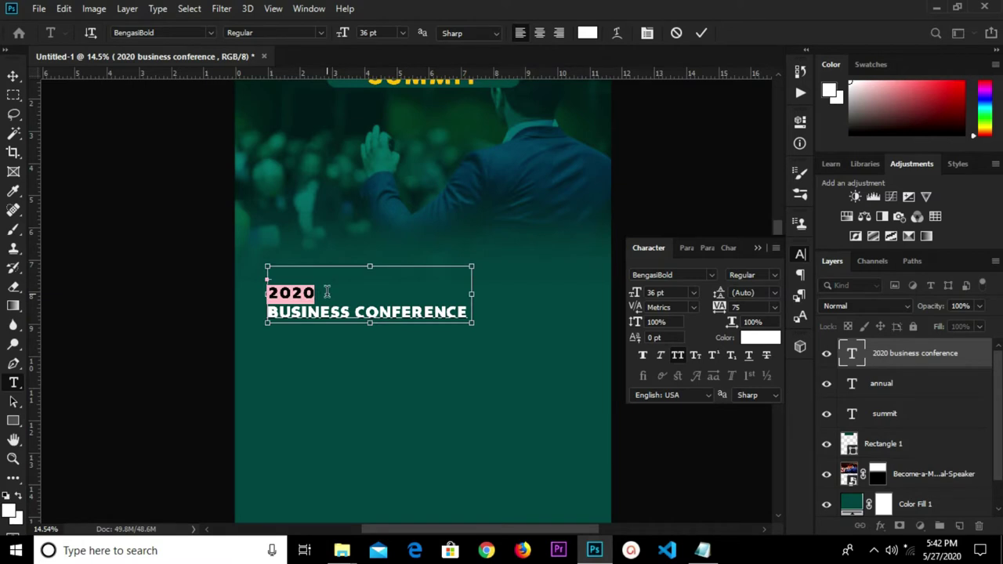
key("BackSpace")
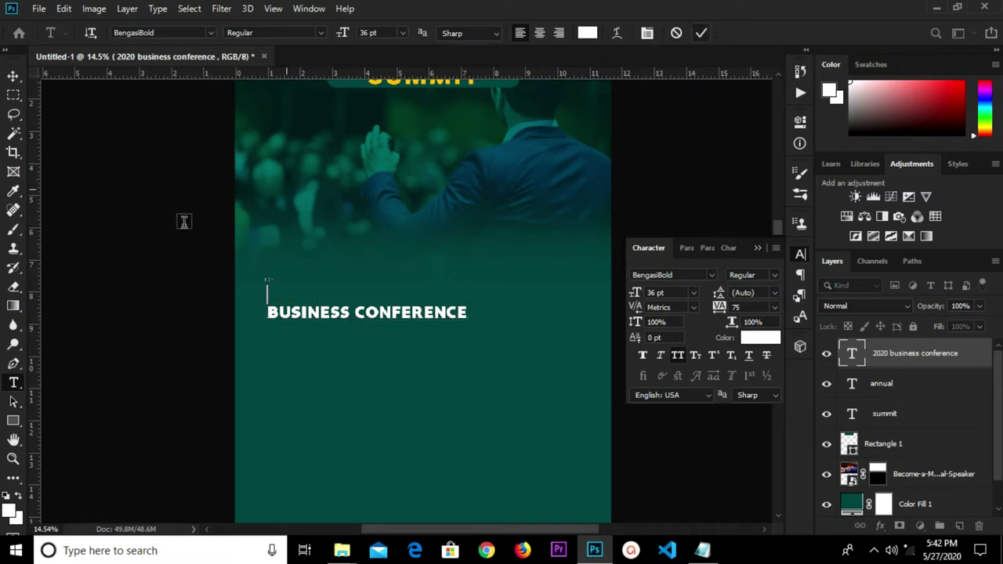
Create a separate 100 pt '2020' text layer and move it above BUSINESS CONFERENCE
left_click(278, 204)
type("2020")
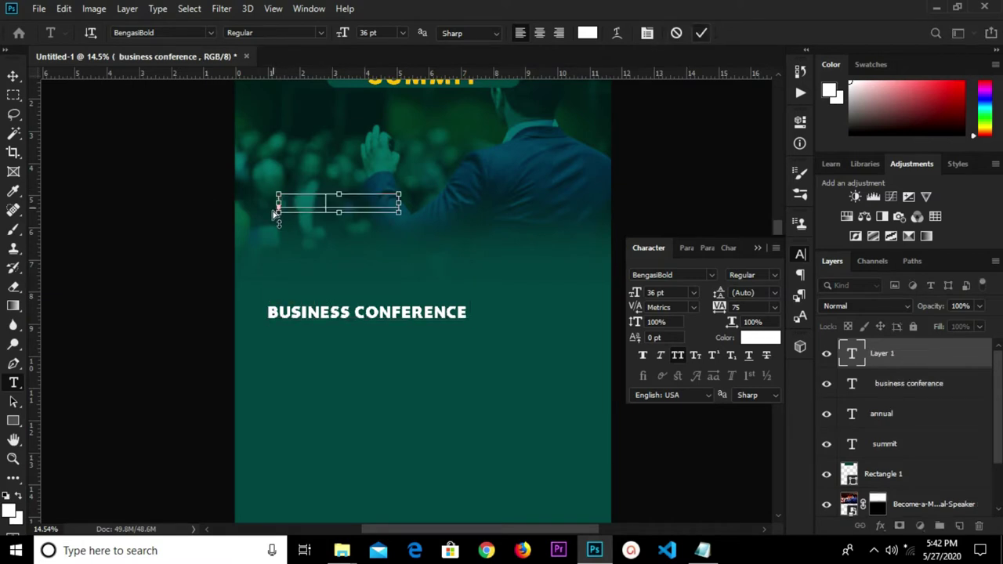
left_click(700, 32)
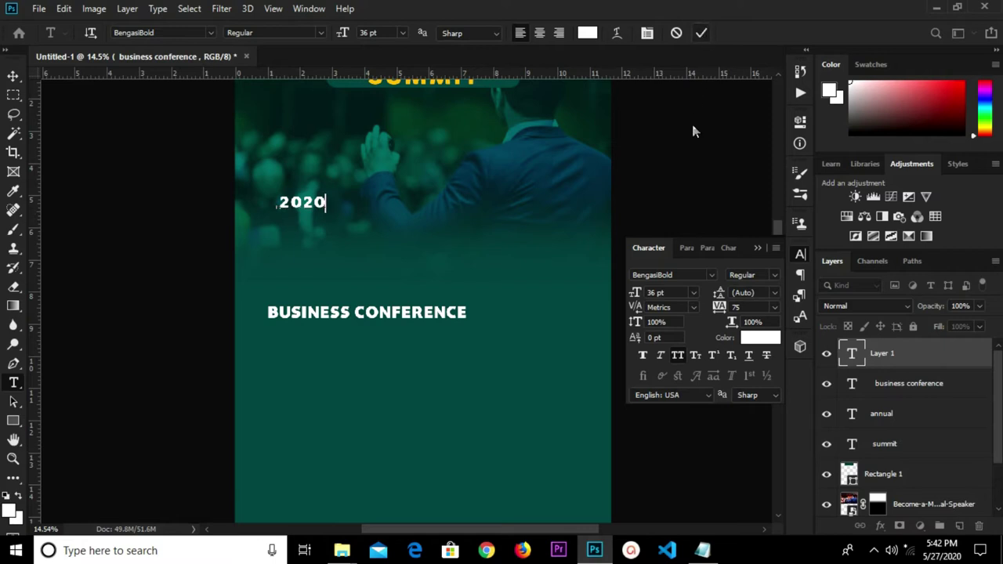
left_click(649, 292)
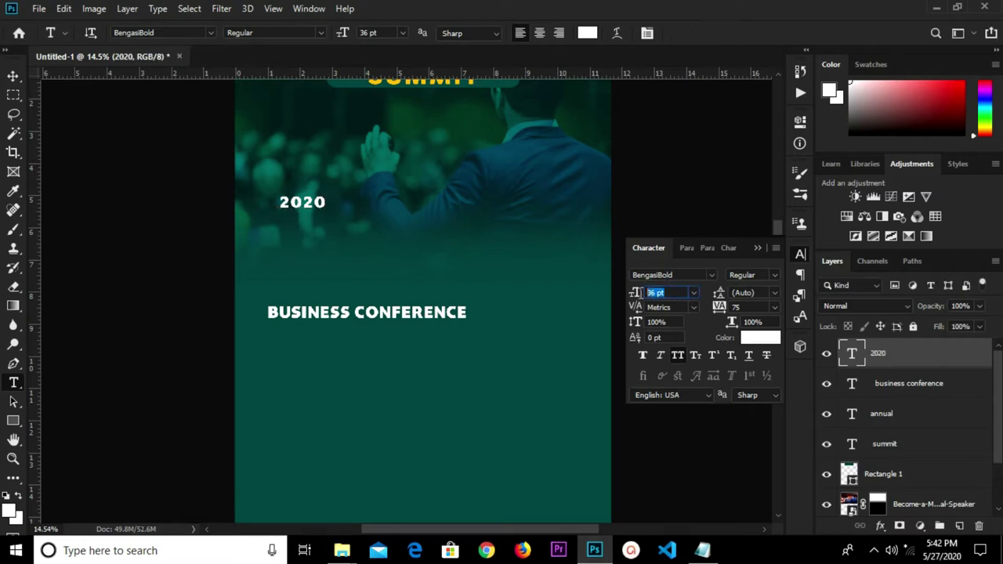
type("100")
key("Return")
key("v")
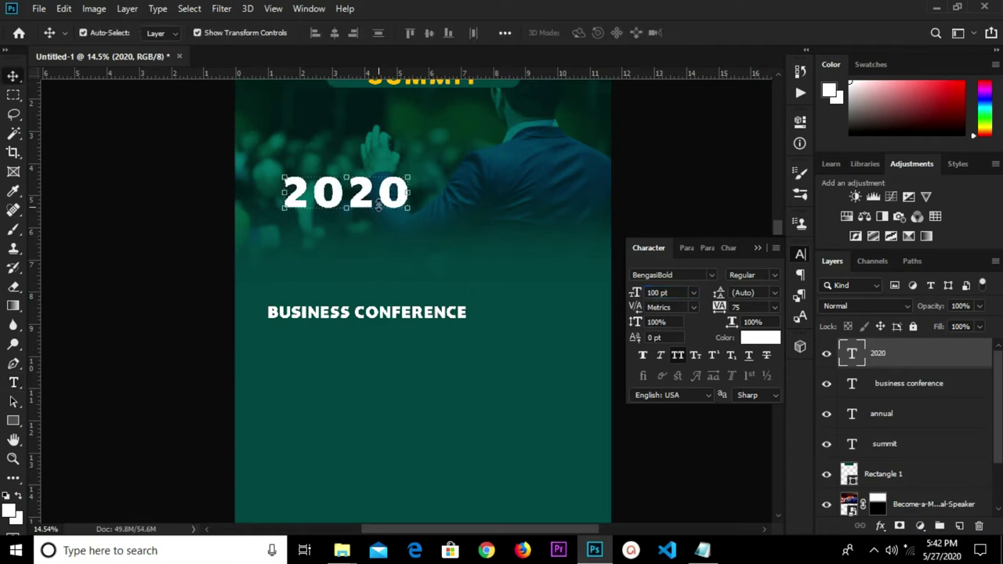
left_click_drag(377, 191, 339, 226)
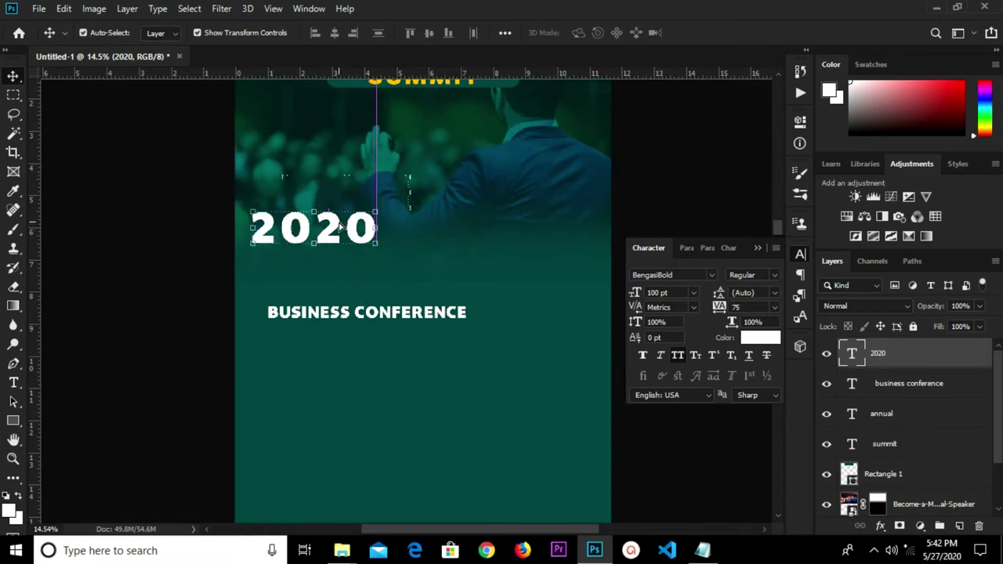
Delete the word CONFERENCE so the line reads only BUSINESS
left_click(362, 313)
key("t")
left_click_drag(355, 312, 487, 309)
key("BackSpace")
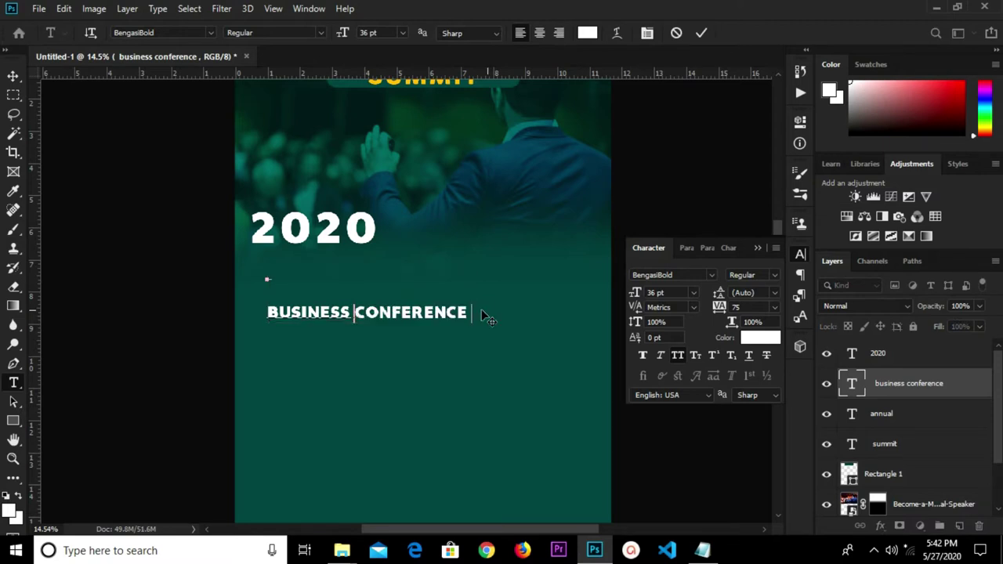
left_click(313, 311)
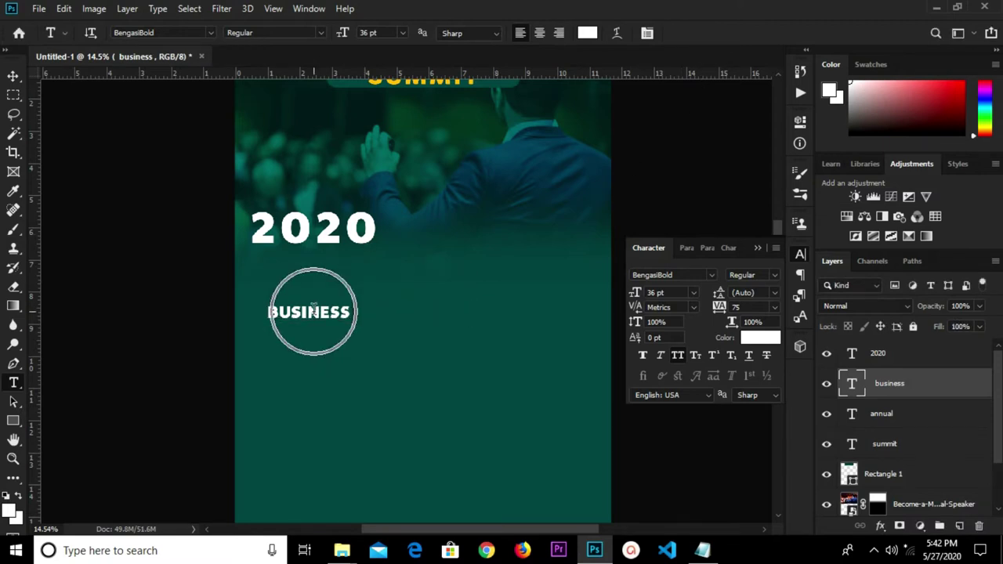
Enlarge BUSINESS proportionally and move it up directly under 2020
key("v")
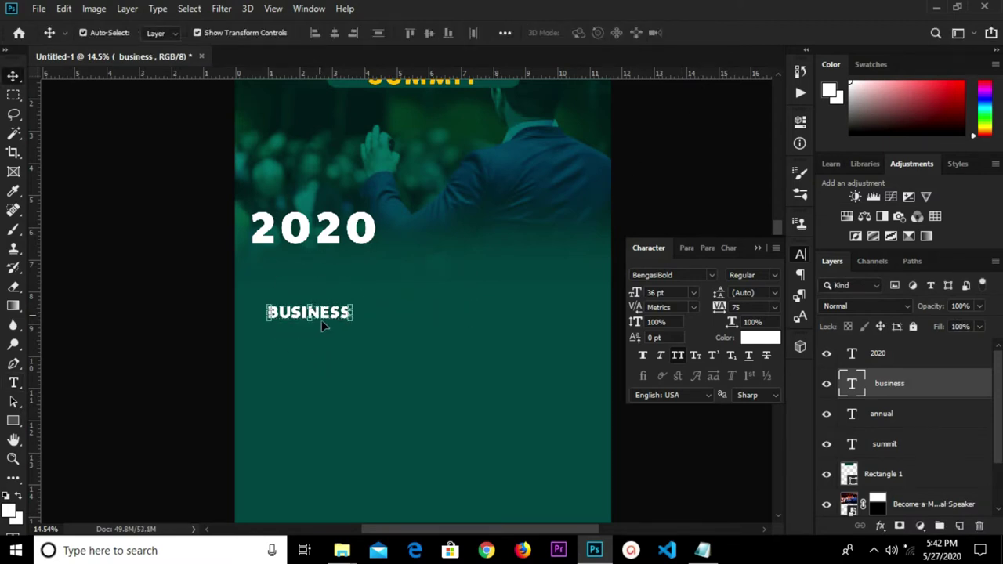
left_click_drag(352, 319, 411, 357)
left_click_drag(314, 277, 317, 261)
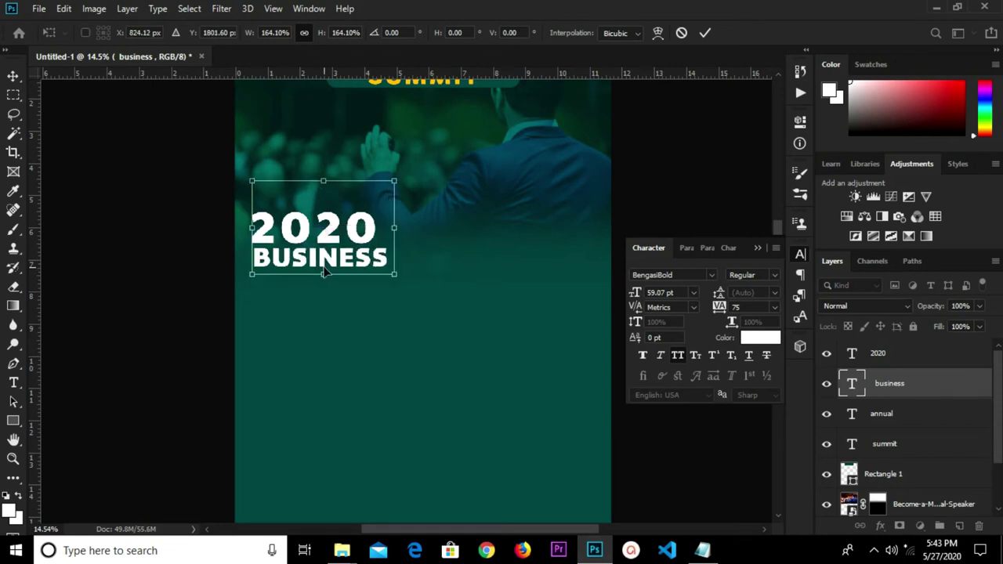
key("Return")
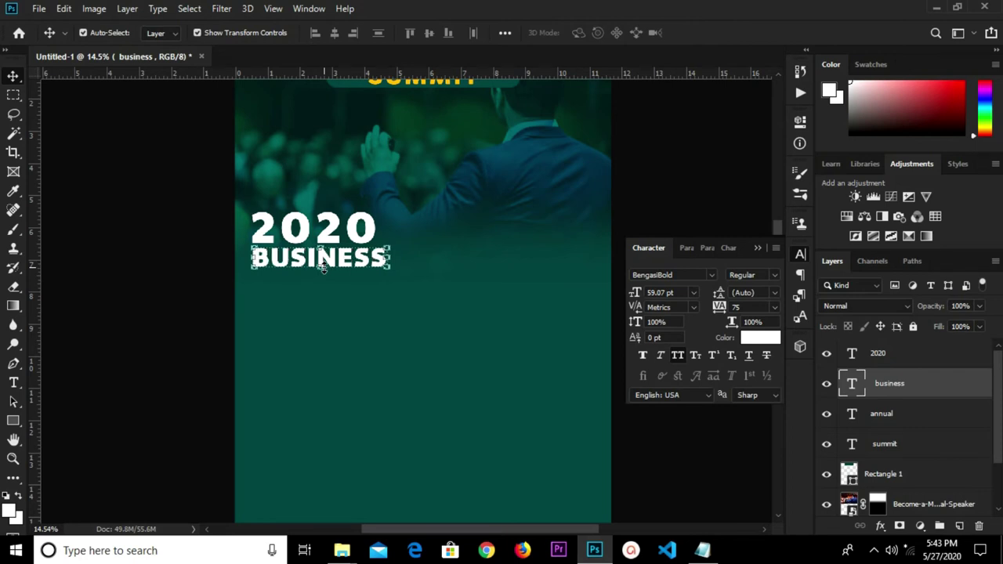
left_click(682, 296)
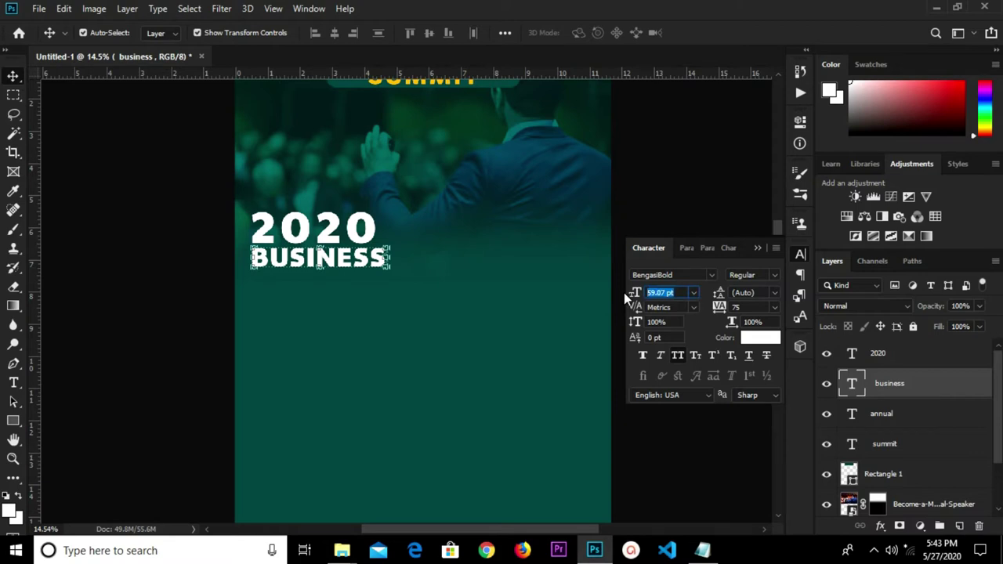
Set the BUSINESS text size to 83 pt
type("84")
key("Return")
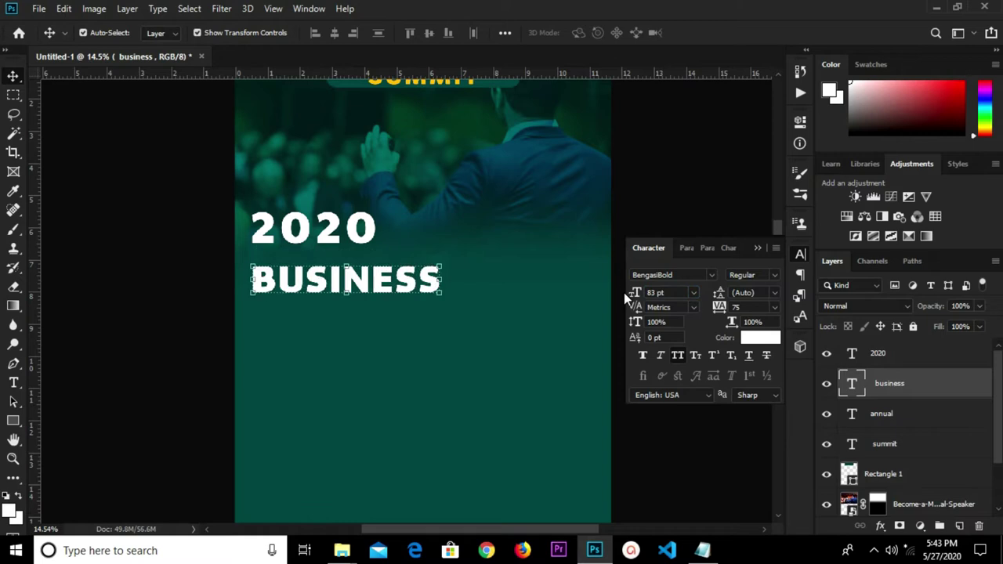
double_click(443, 282)
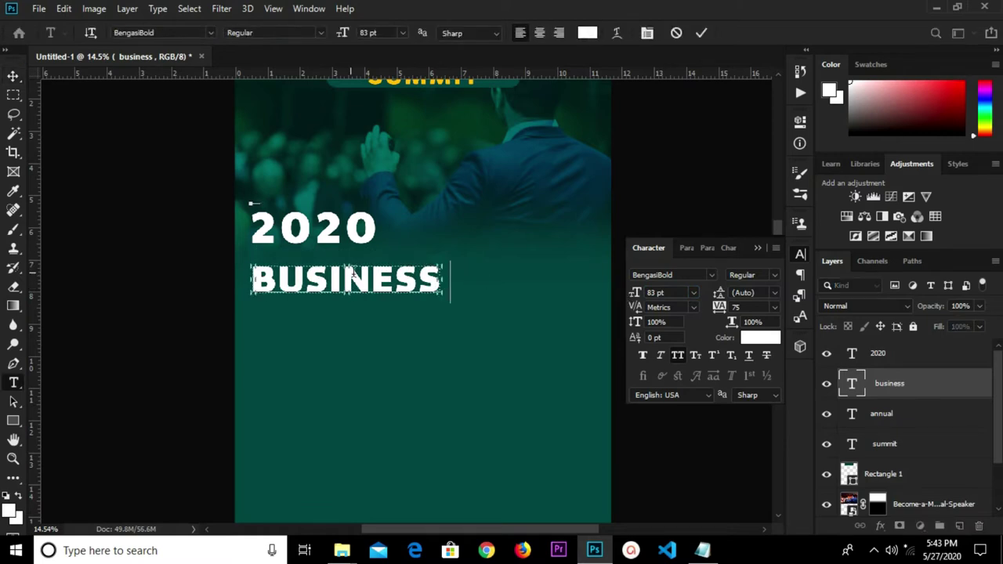
key("ctrl+Return")
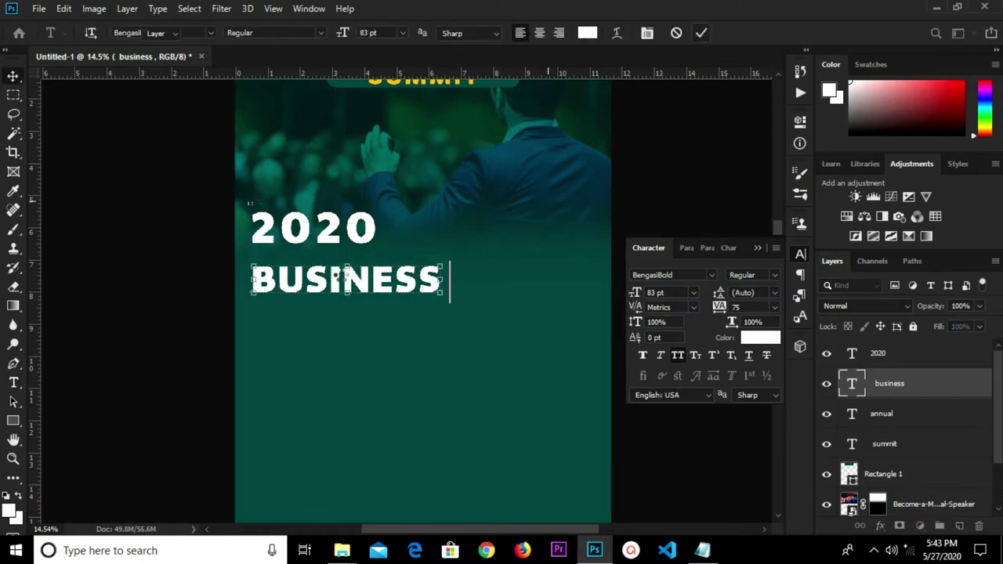
Move BUSINESS up and nudge it snugly beneath 2020
key("v")
left_click_drag(363, 285, 364, 268)
key("shift+Up")
key("shift+Up")
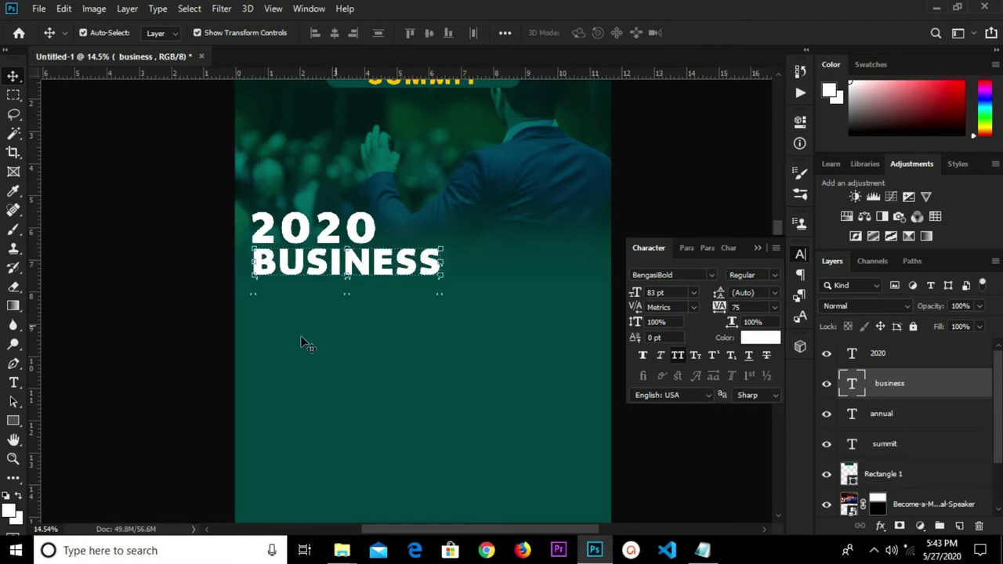
left_click(15, 383)
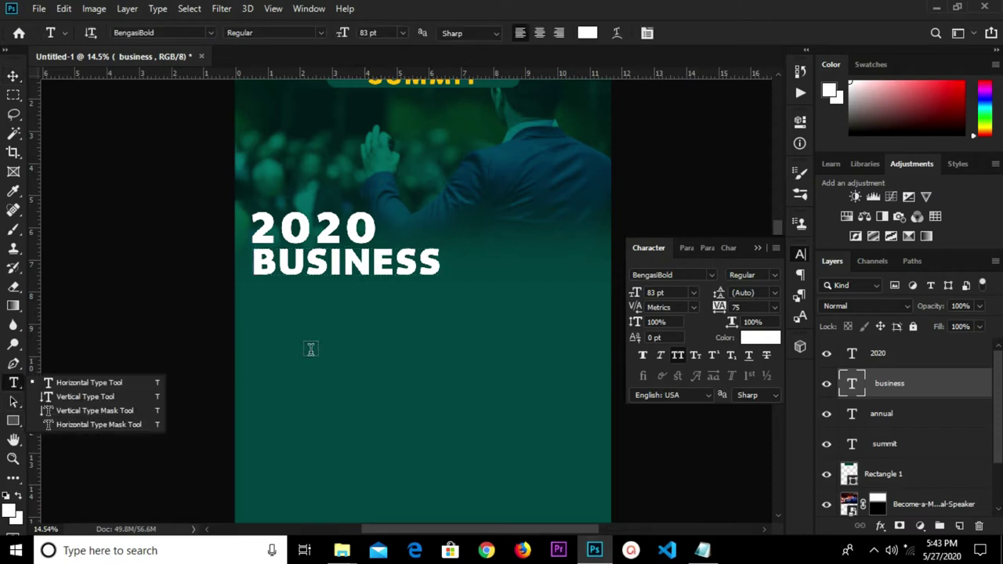
left_click(125, 386)
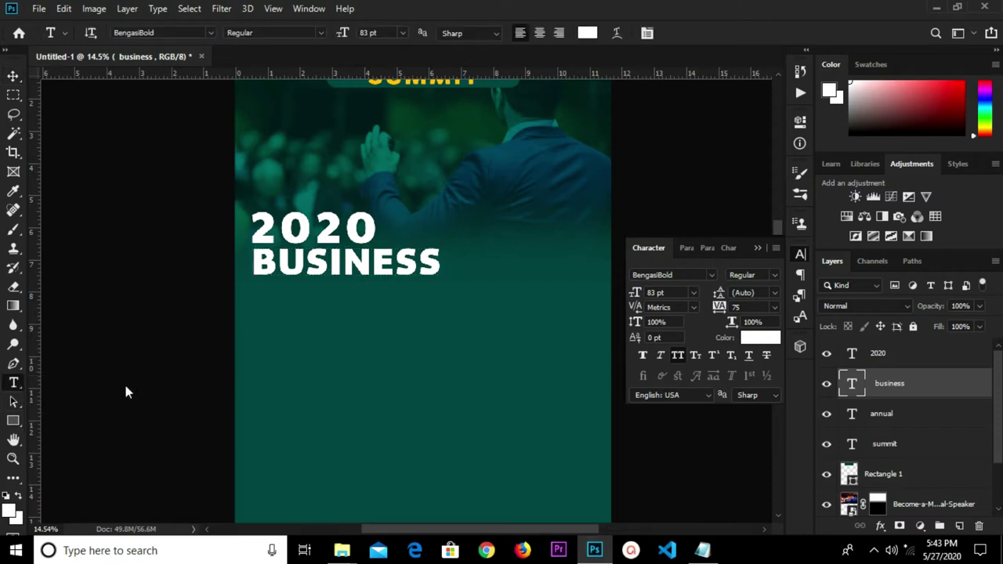
left_click(202, 30)
type("n")
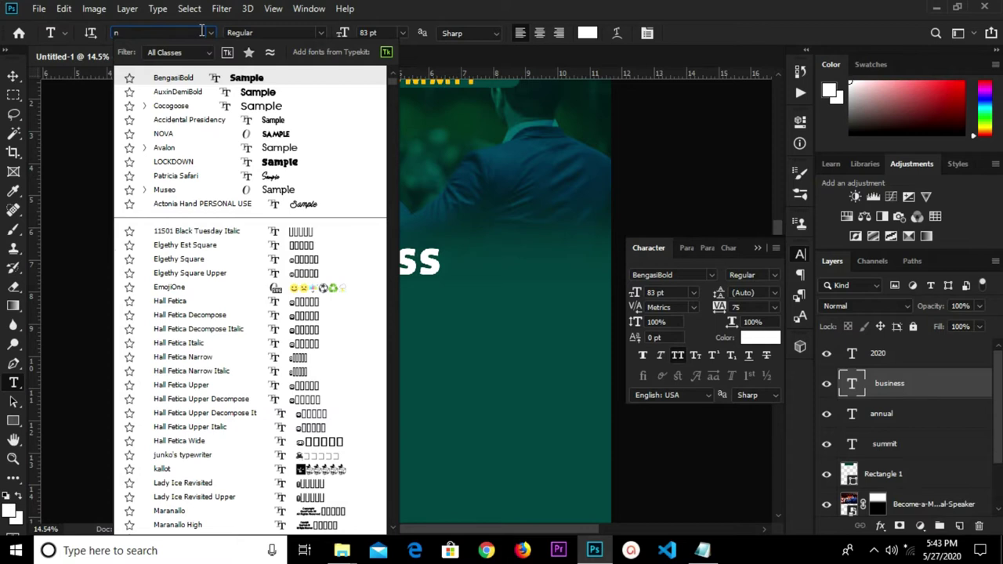
type("o")
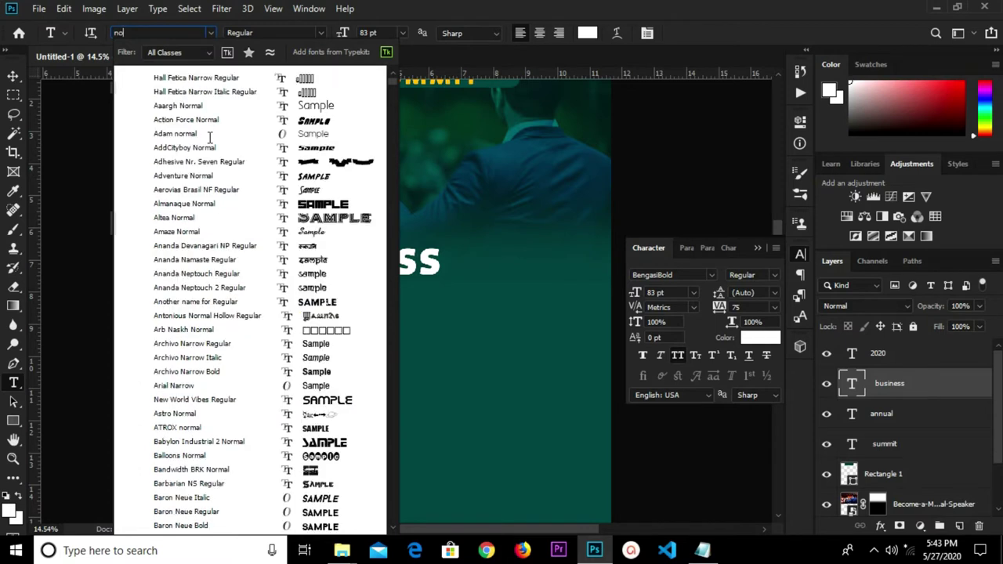
type("va")
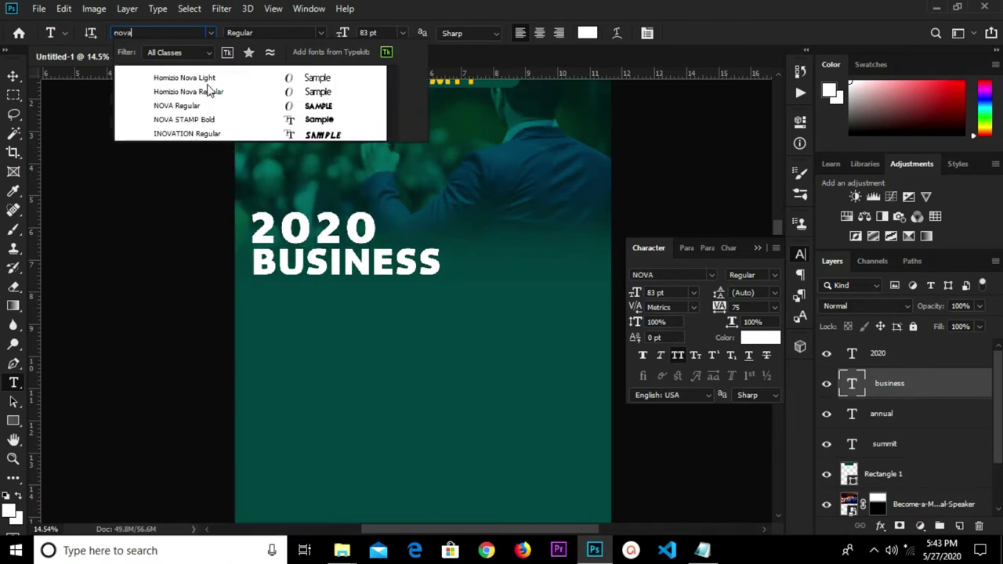
key("Down")
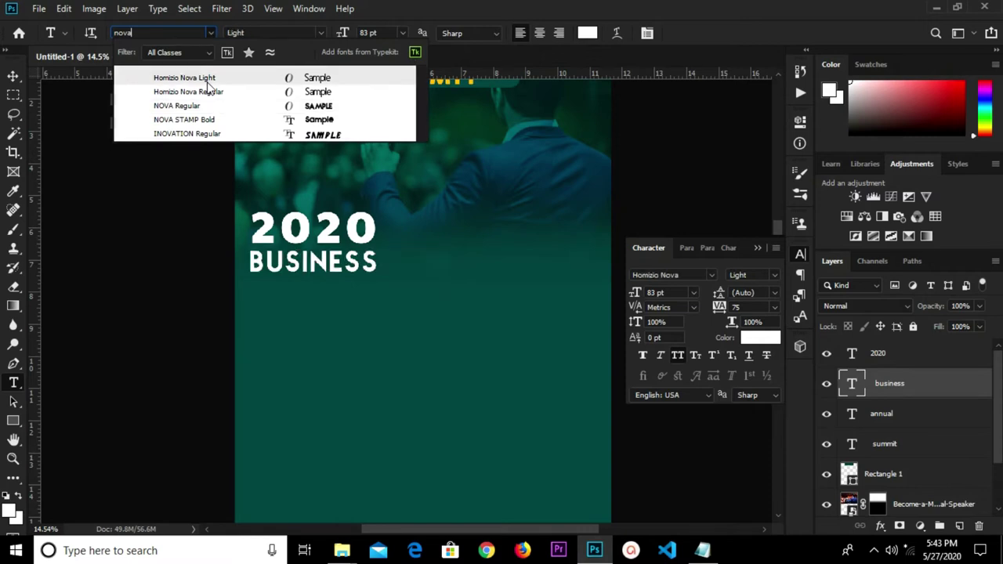
key("Down")
key("Down")
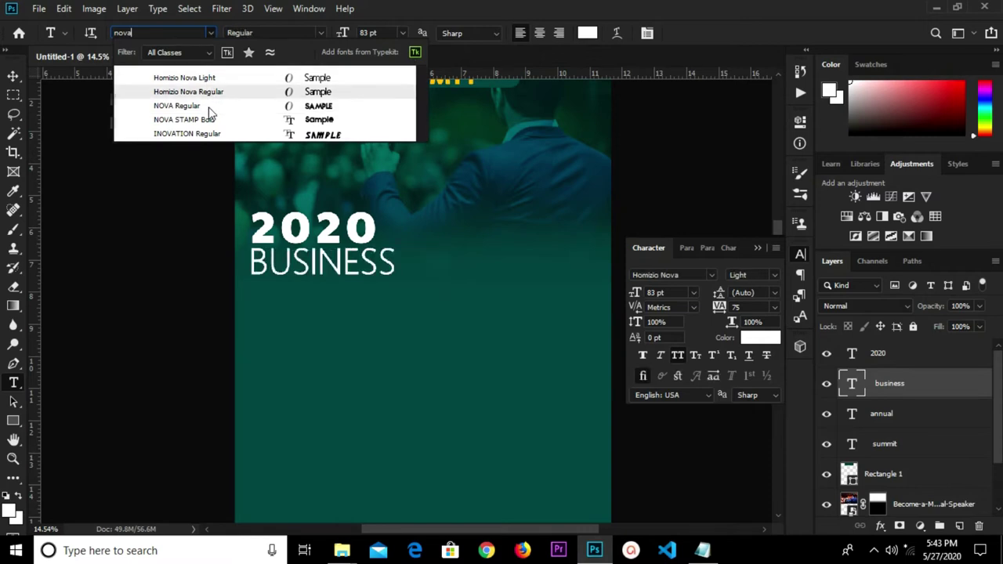
key("Return")
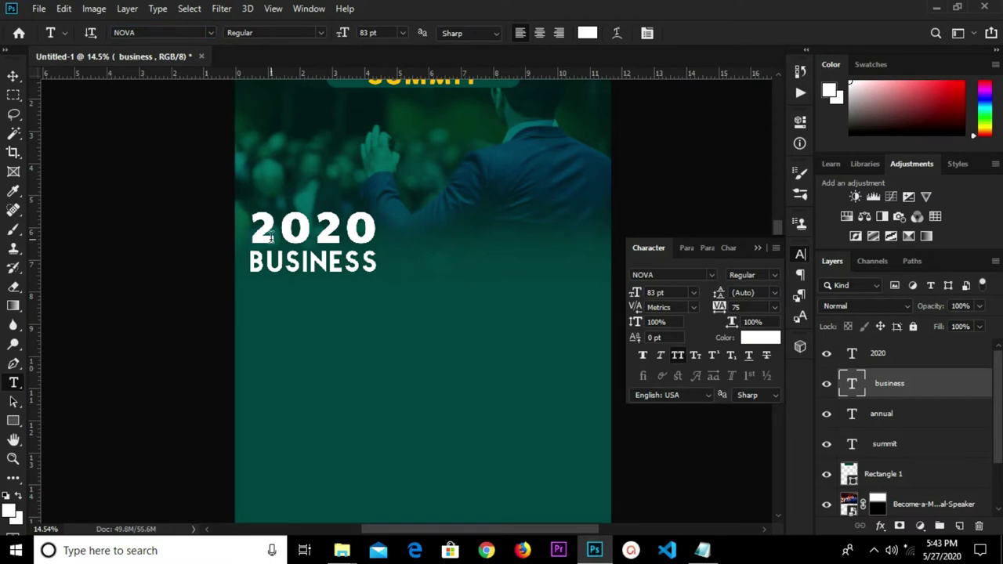
key("v")
key("ctrl")
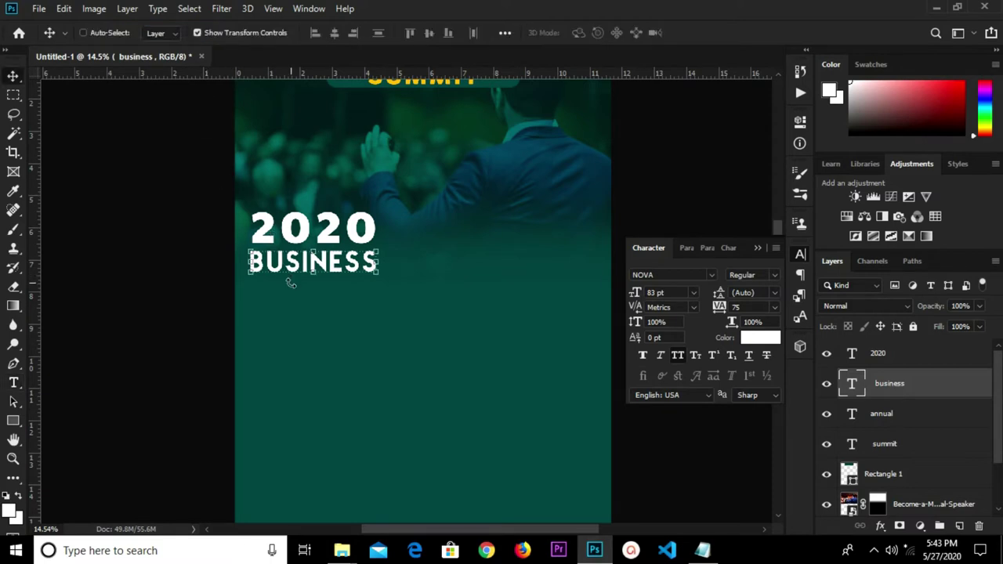
key("ctrl+z")
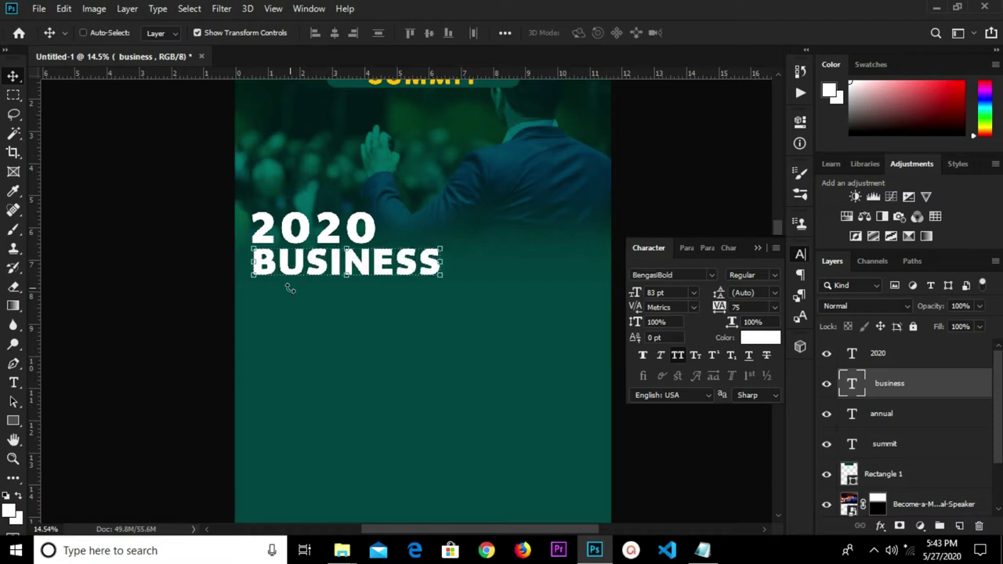
left_click(329, 357)
key("t")
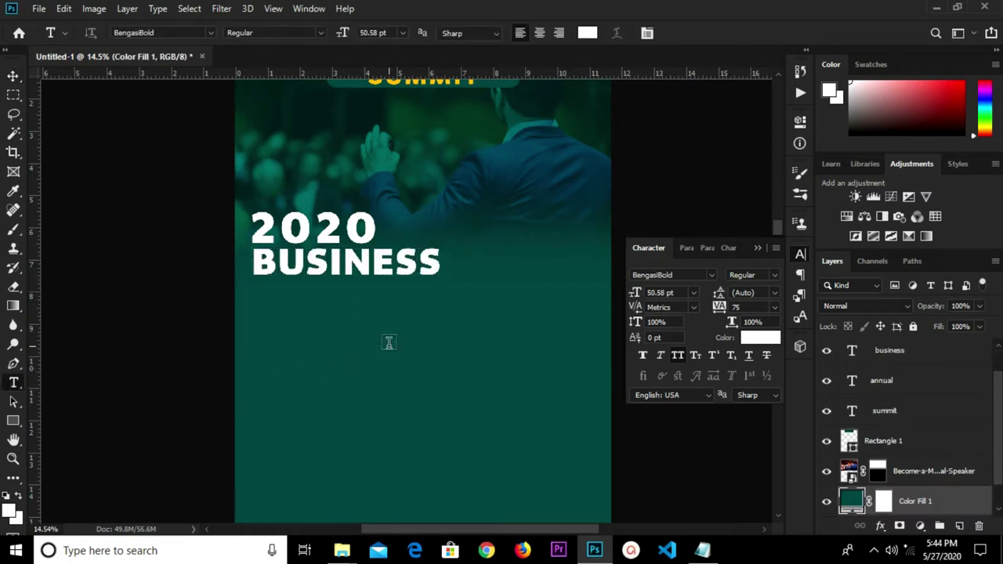
Type CONFERENCE as a new text line below the heading and set it in NOVA
left_click(388, 342)
type("CONFERENCE")
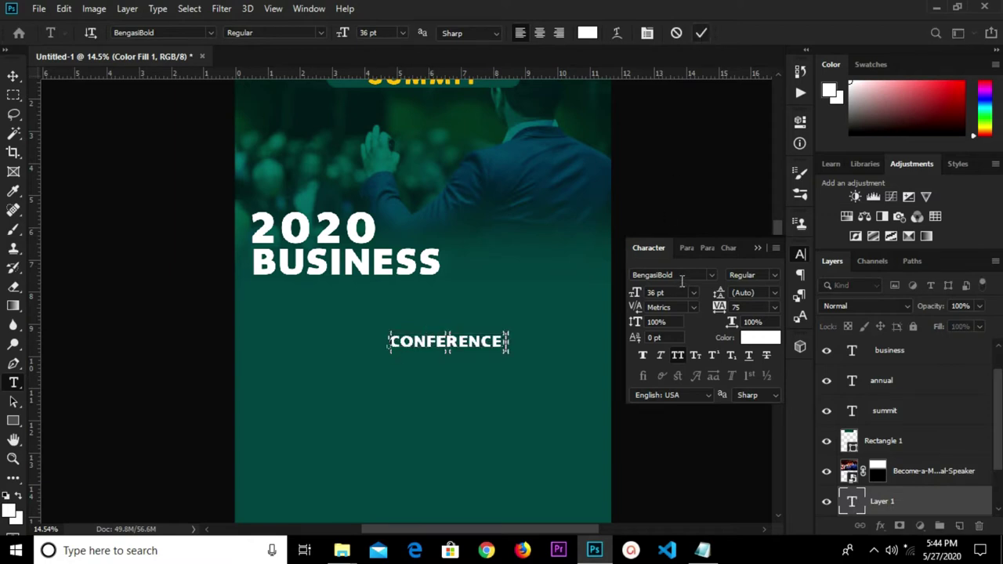
left_click(710, 275)
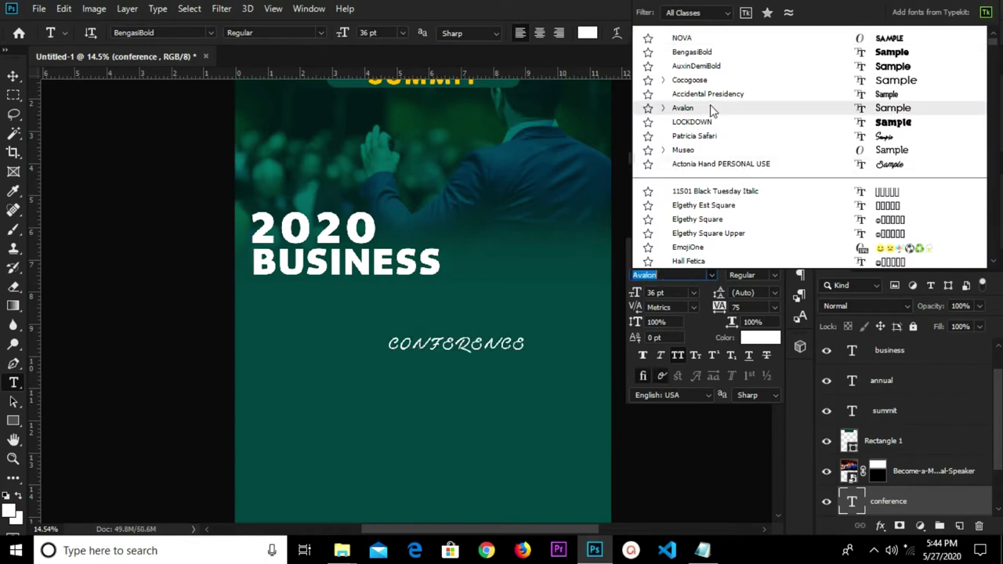
left_click(705, 41)
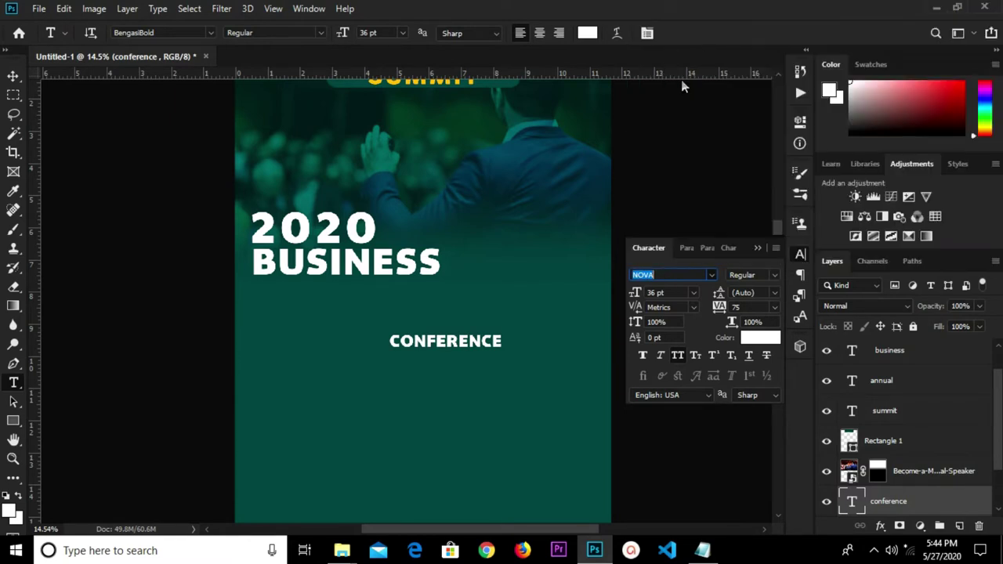
left_click(748, 339)
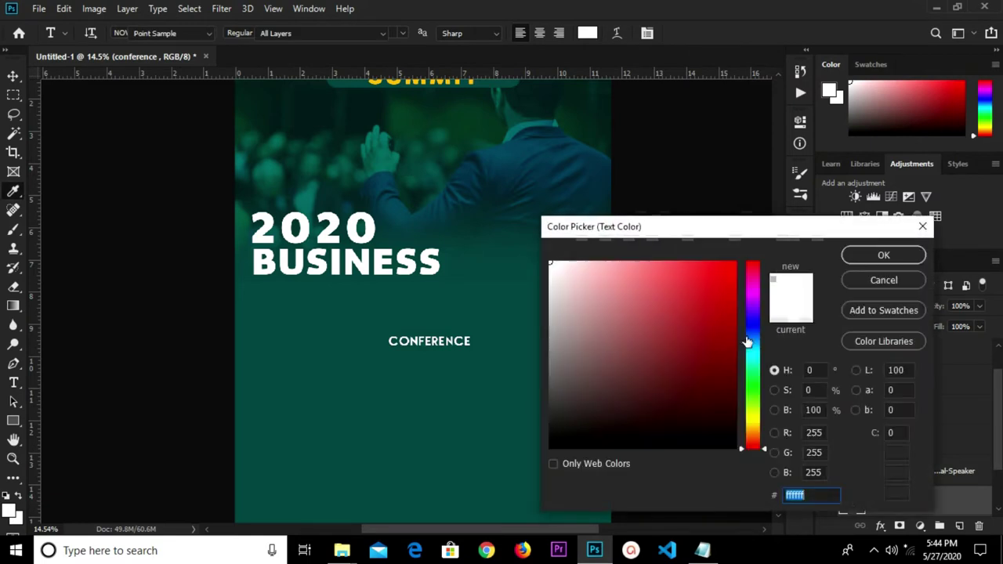
Copy ffb400 from the notes into the Color Picker to make CONFERENCE yellow
left_click(702, 550)
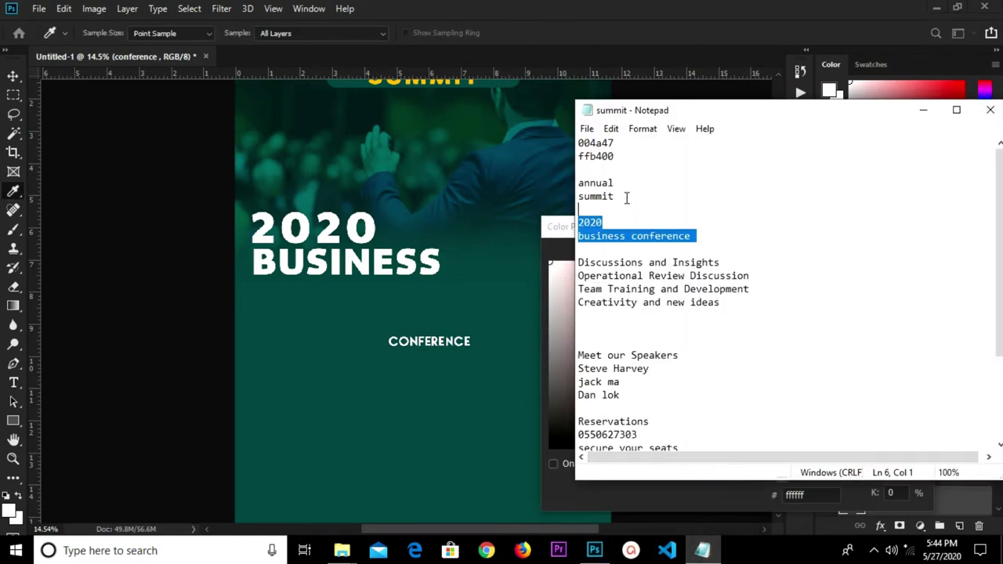
left_click_drag(619, 158, 580, 159)
right_click(583, 157)
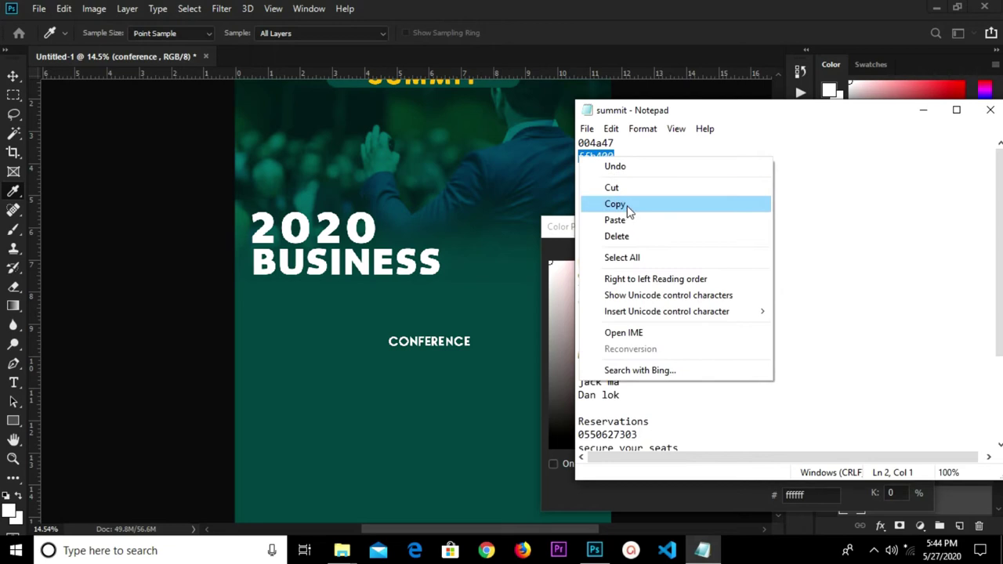
left_click(627, 208)
left_click(750, 490)
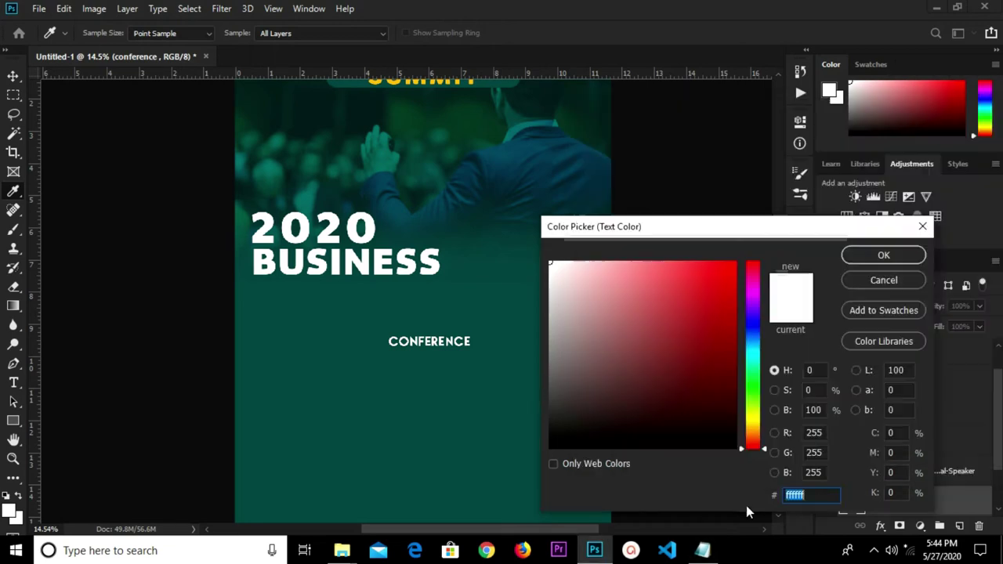
key("ctrl+v")
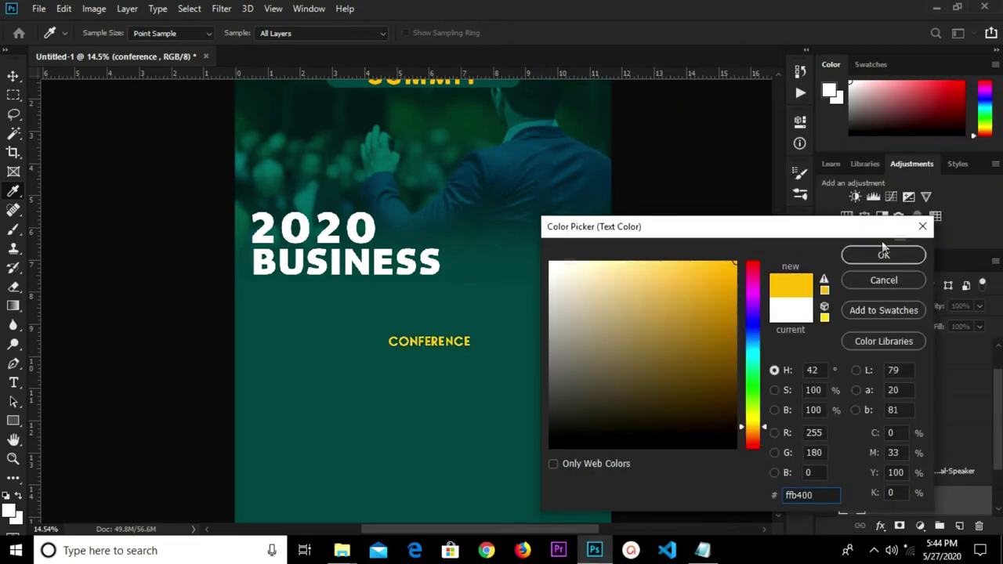
left_click(872, 254)
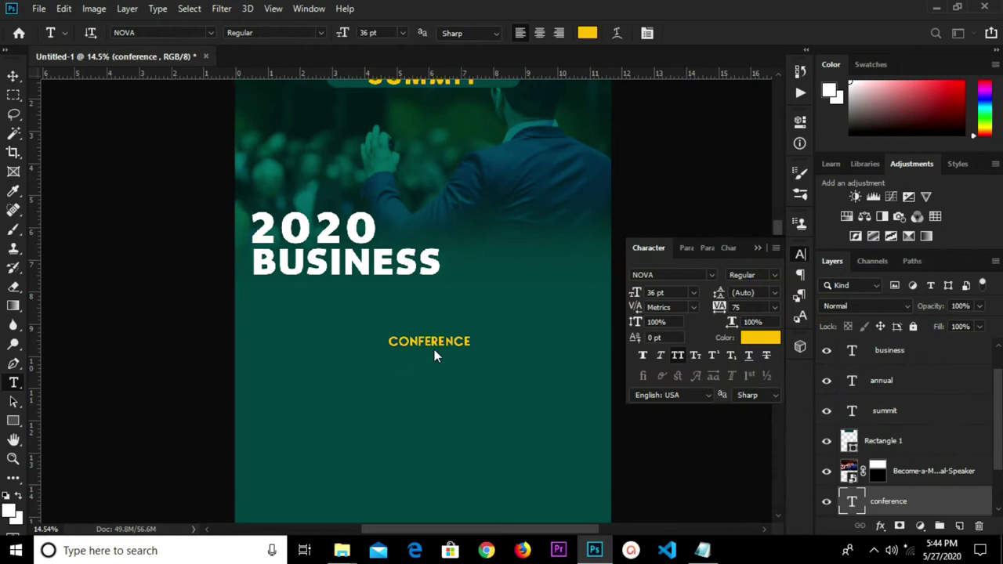
Move CONFERENCE just under BUSINESS and scale it to the heading's width, about 84.62 pt
key("v")
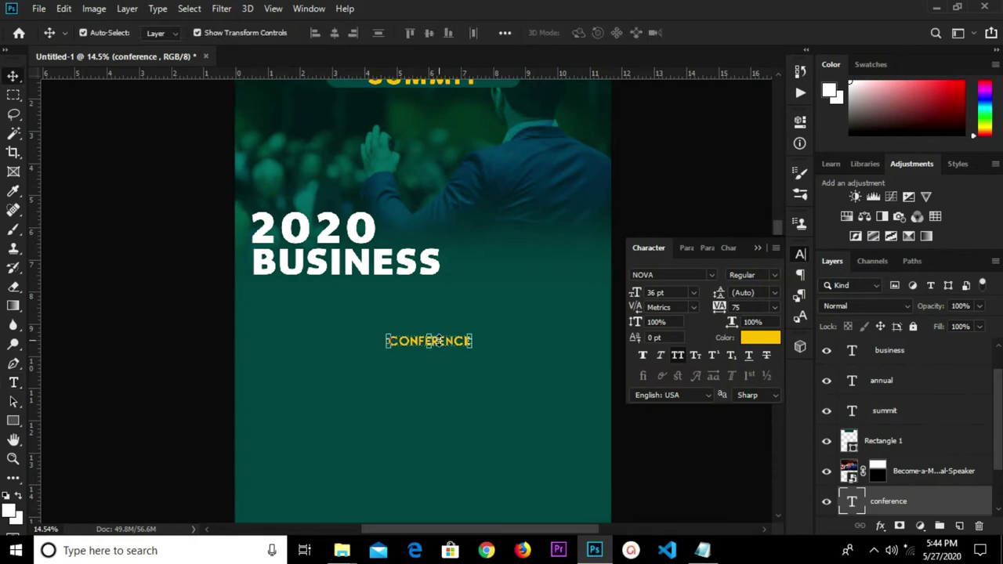
left_click_drag(448, 345, 449, 380)
key("ctrl+t")
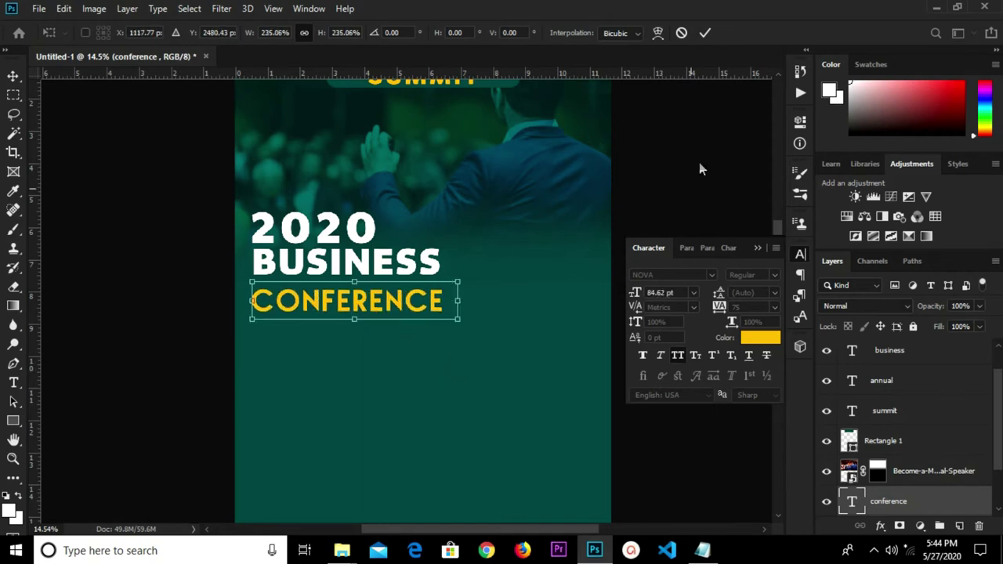
left_click(707, 35)
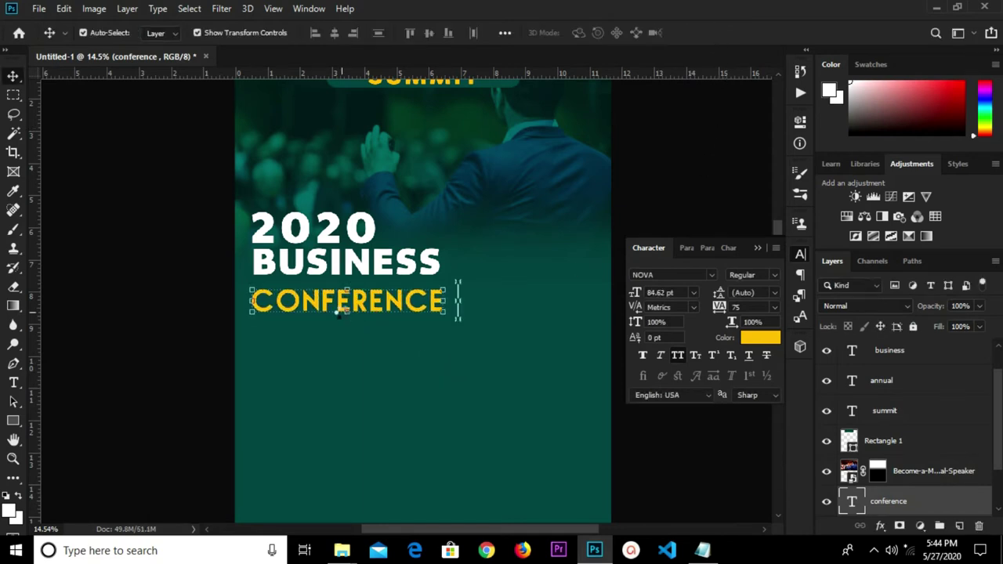
key("ctrl+z")
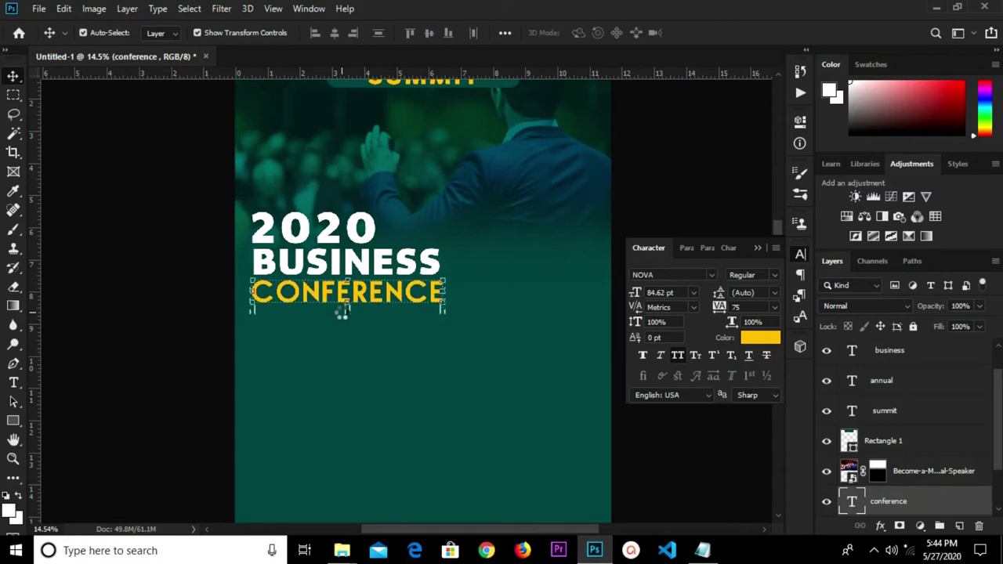
Draw a thin white 1800 × 29 px rectangle under CONFERENCE, then deselect it
right_click(12, 421)
left_click(77, 426)
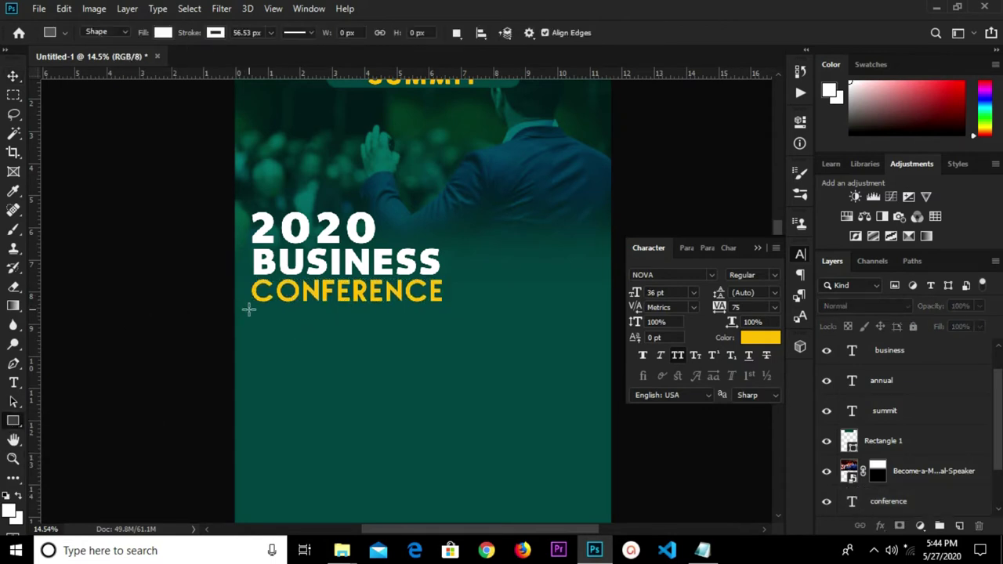
left_click_drag(250, 310, 444, 311)
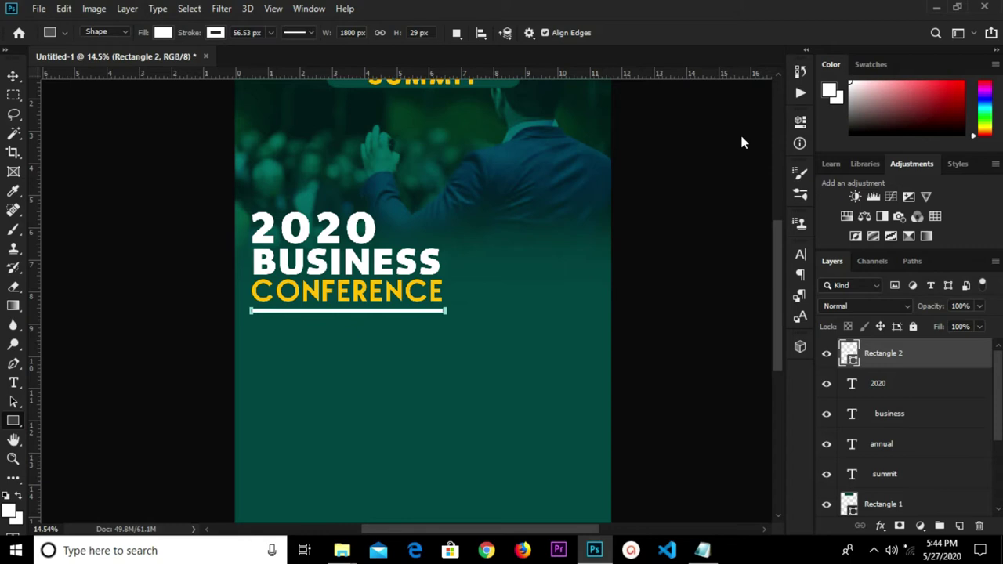
right_click(513, 311)
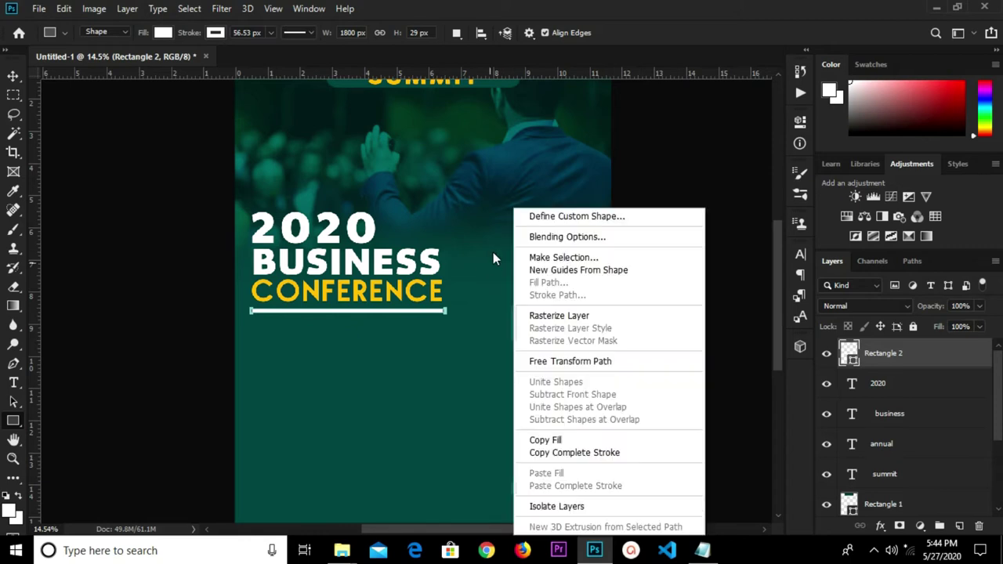
key("Escape")
key("v")
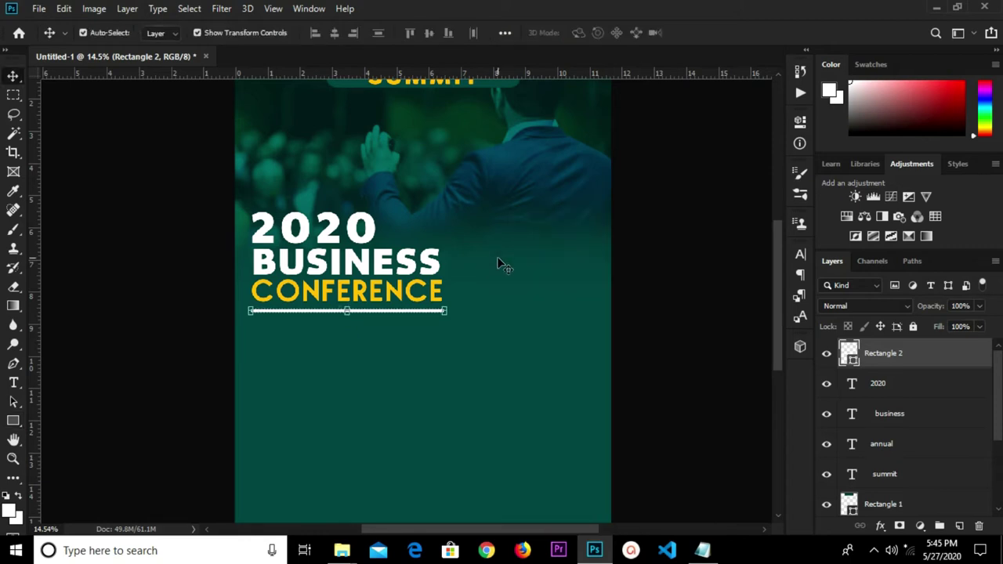
left_click(635, 249)
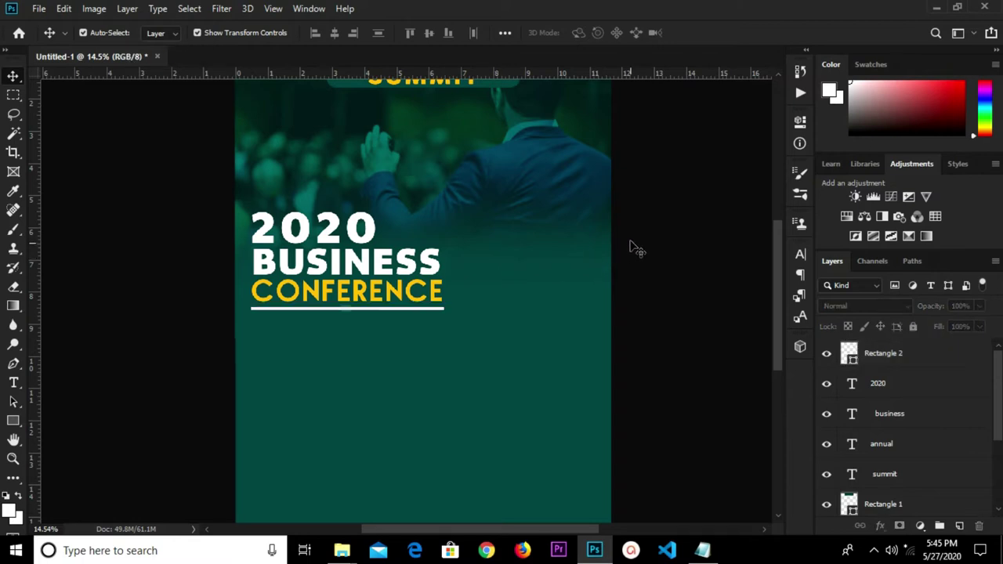
Give the CONFERENCE layer a Multiply drop shadow at 46% opacity, 90° angle, 15 px distance
left_click(335, 291)
left_click(880, 526)
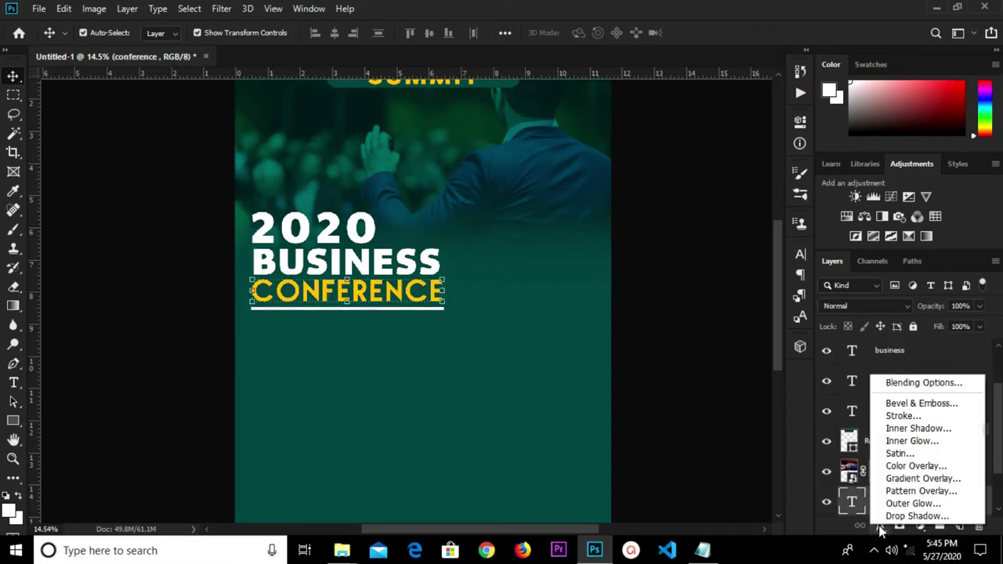
left_click(904, 517)
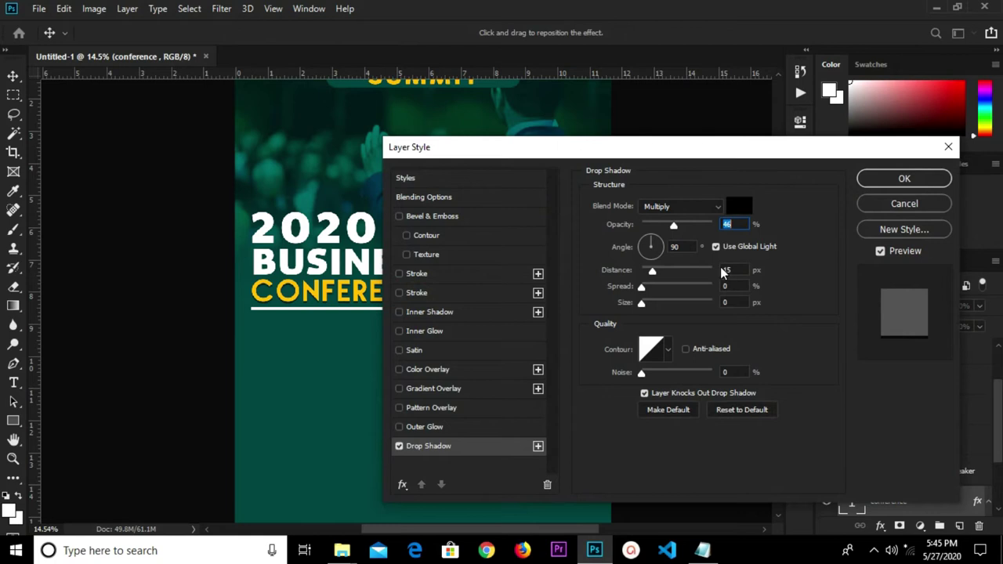
left_click(744, 272)
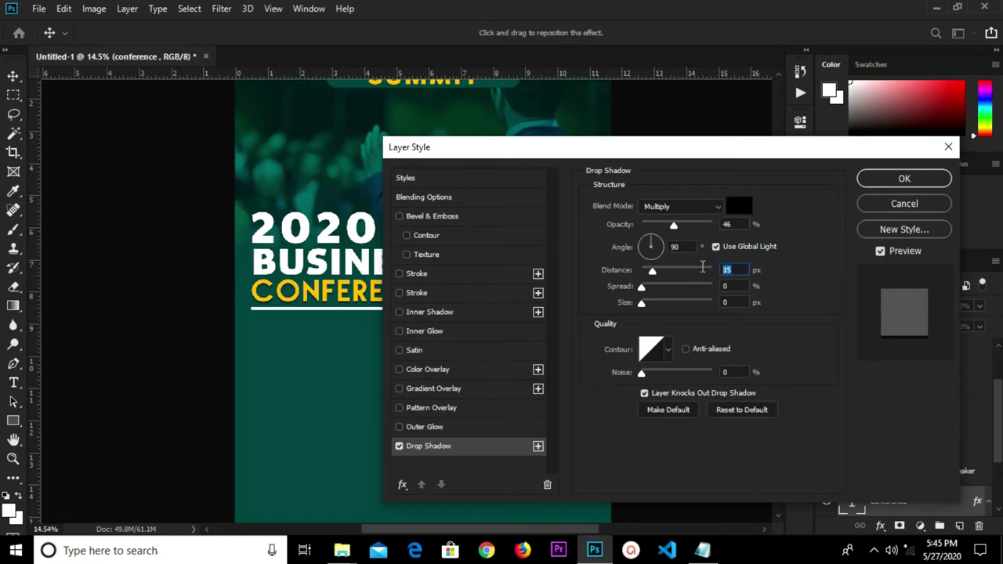
left_click(909, 179)
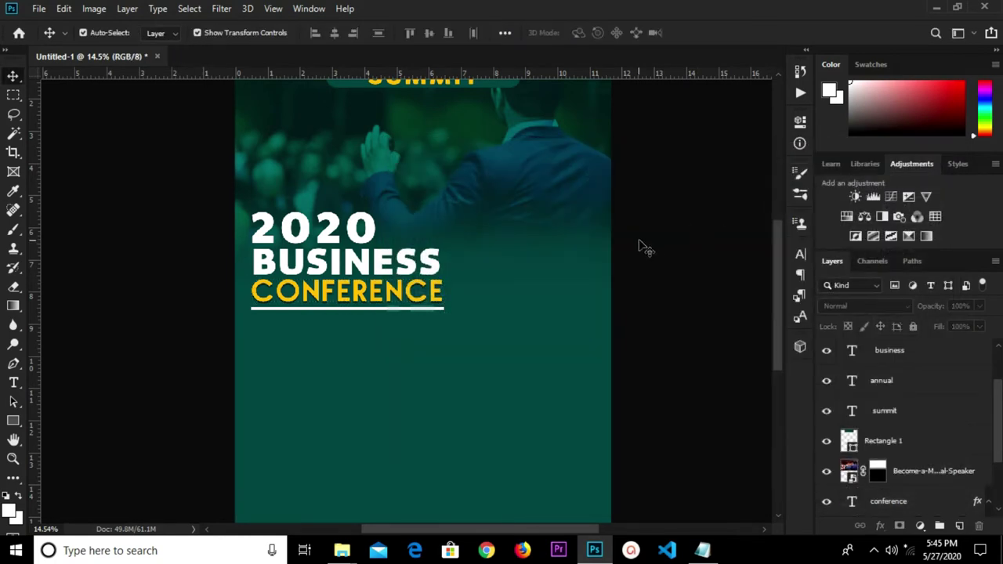
key("ctrl+0")
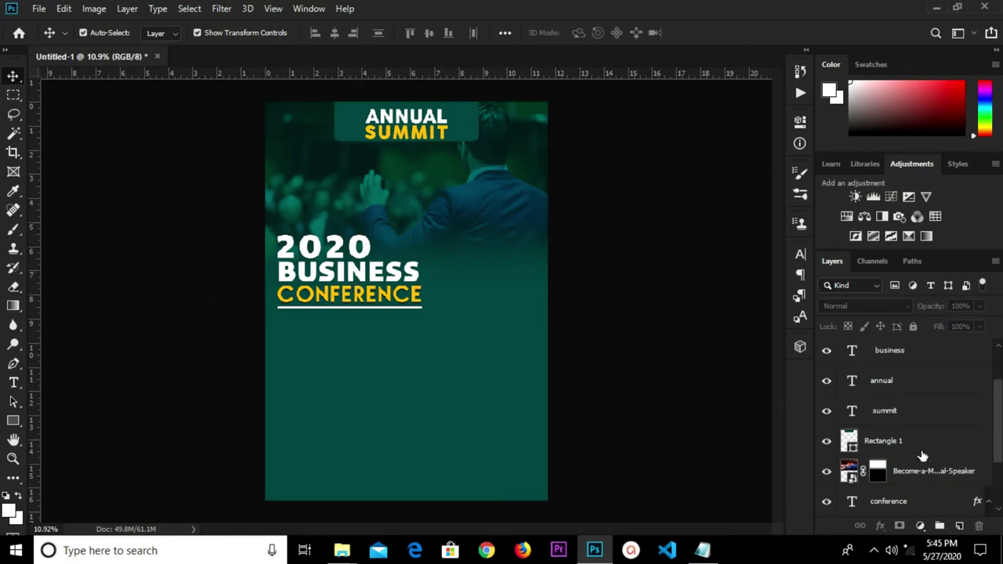
Select the underline rectangle plus the 2020, BUSINESS and CONFERENCE heading layers
scroll(922, 450, "up", 2)
left_click(890, 355)
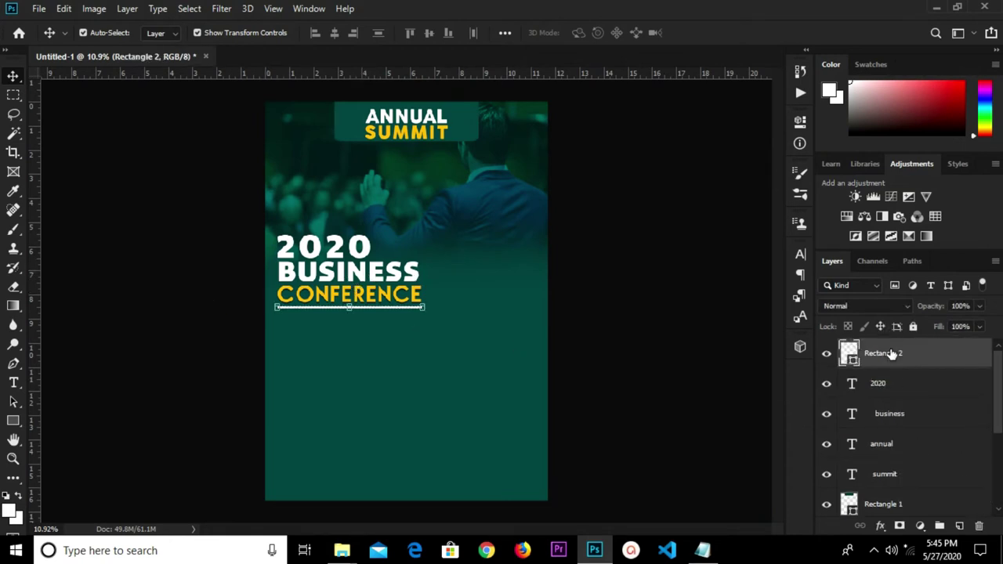
left_click(902, 475, "shift")
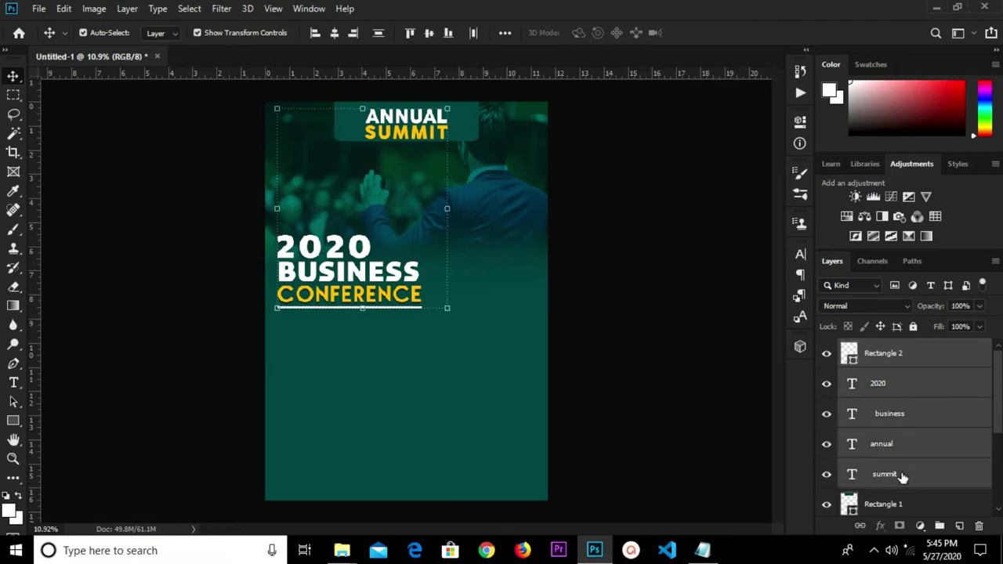
left_click(879, 475, "ctrl")
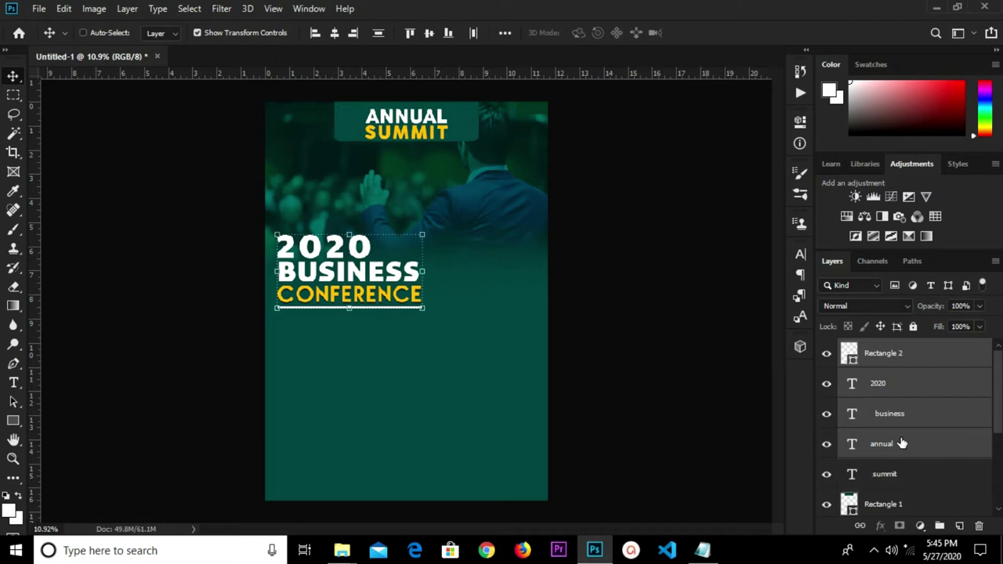
left_click(901, 444, "ctrl")
double_click(901, 443)
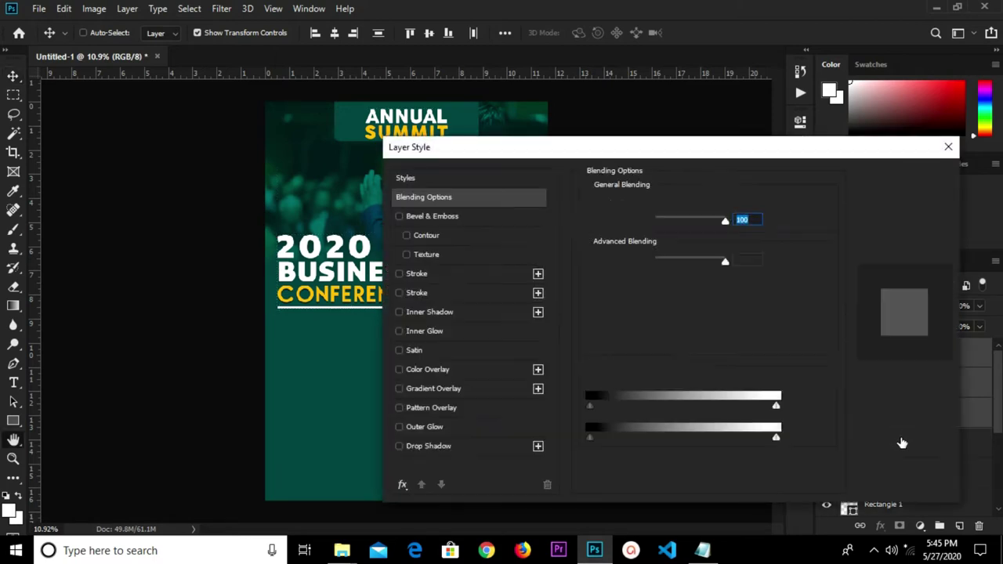
left_click(948, 148)
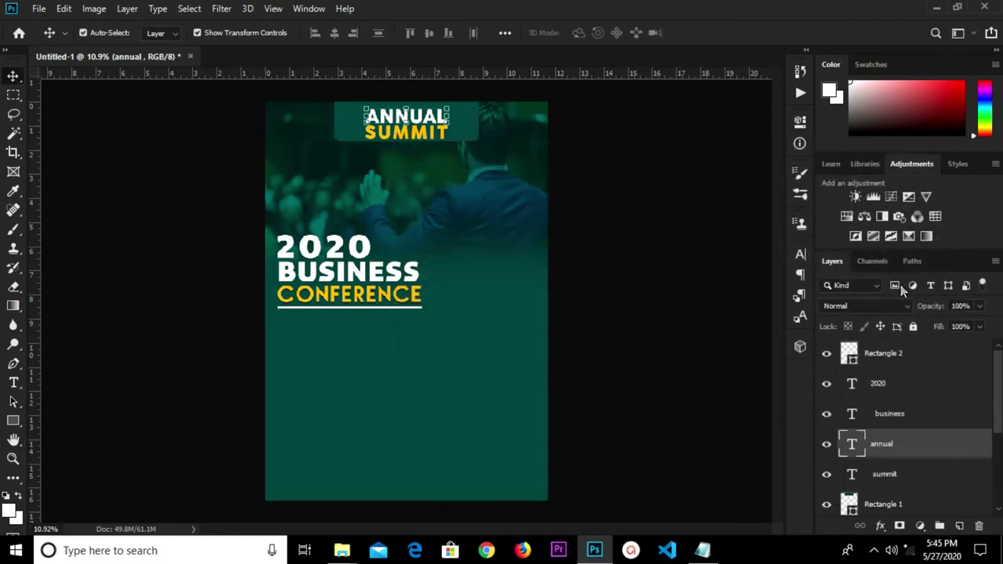
left_click(905, 417)
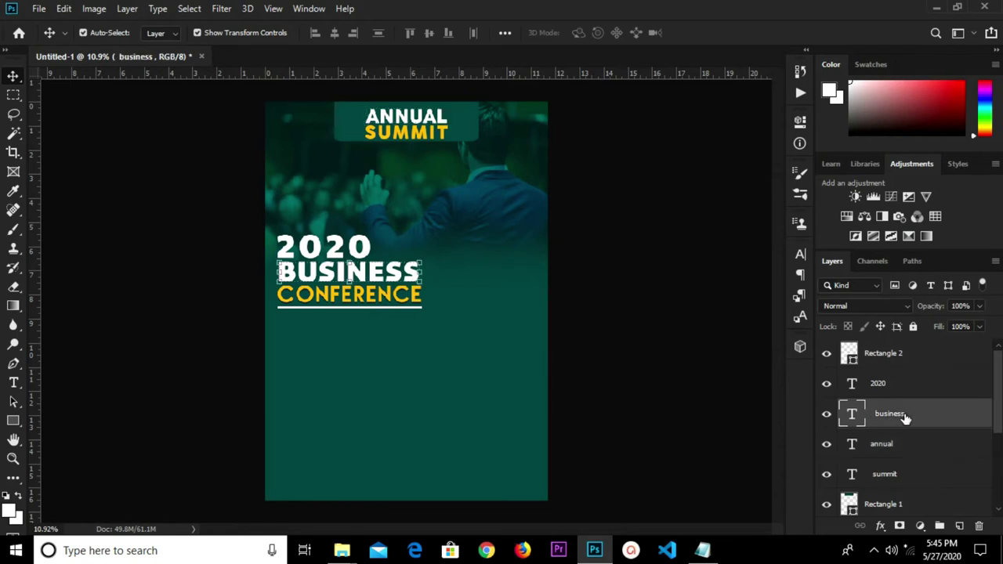
left_click(912, 353, "shift")
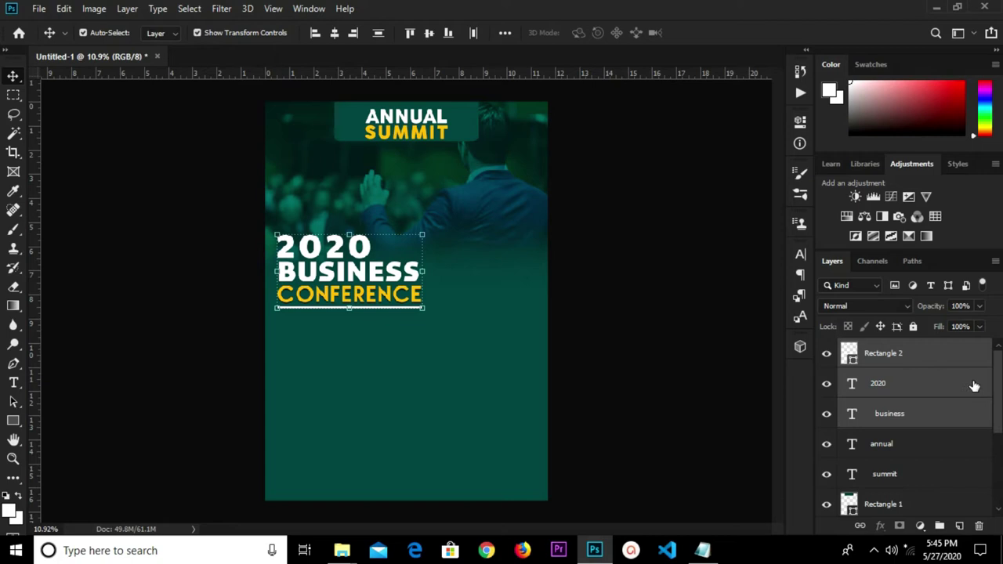
scroll(909, 427, "down", 5)
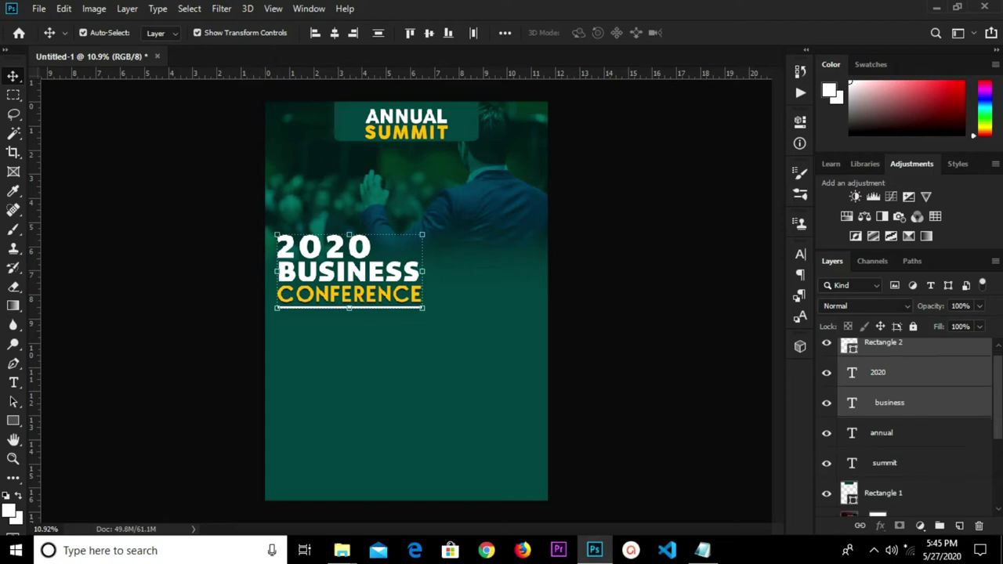
scroll(909, 427, "down", 1)
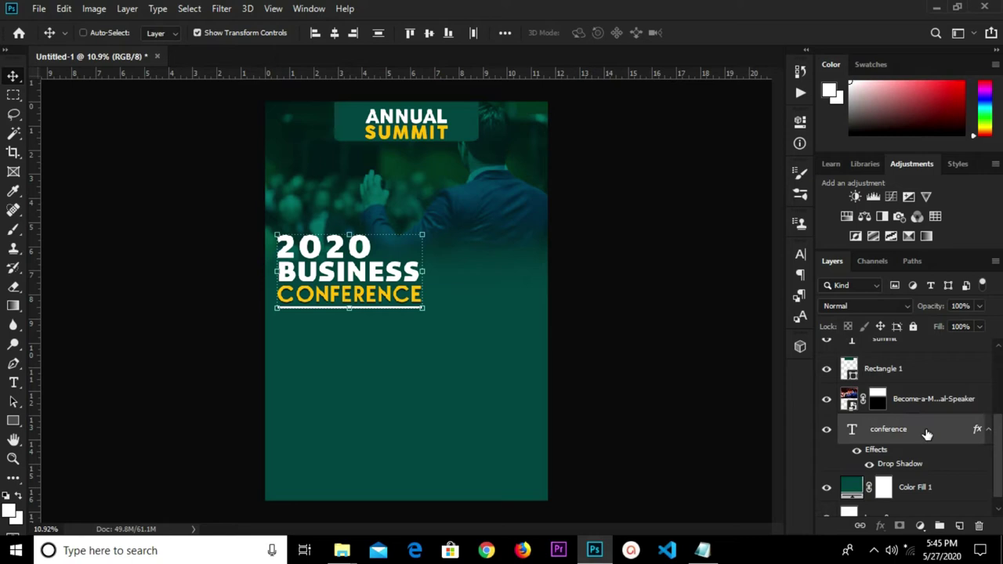
Group the selected heading layers into Group 1 and scale it down to about 92%
key("ctrl+g")
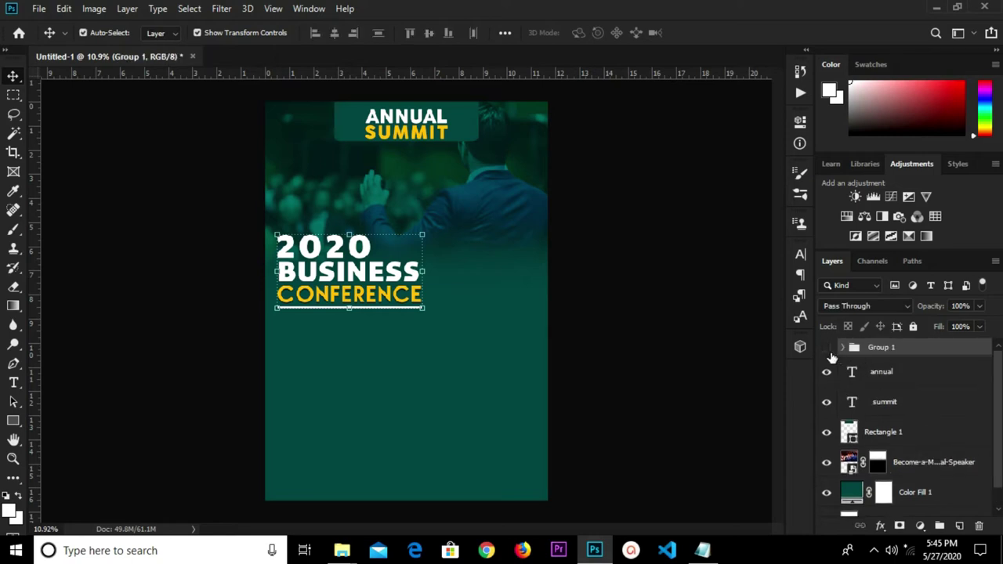
left_click(828, 350)
left_click(828, 350)
left_click_drag(420, 310, 407, 294)
left_click(704, 34)
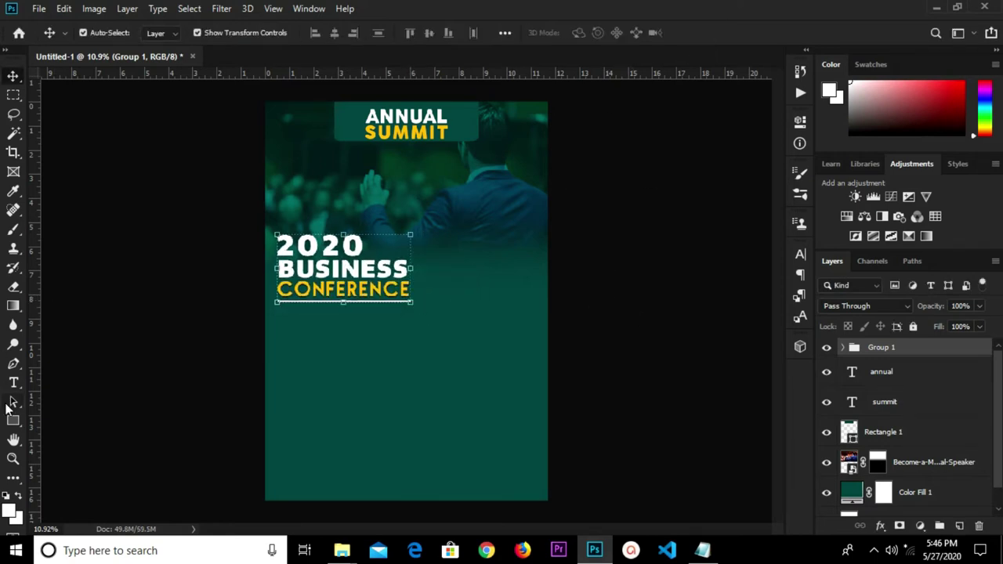
left_click_drag(14, 421, 45, 421)
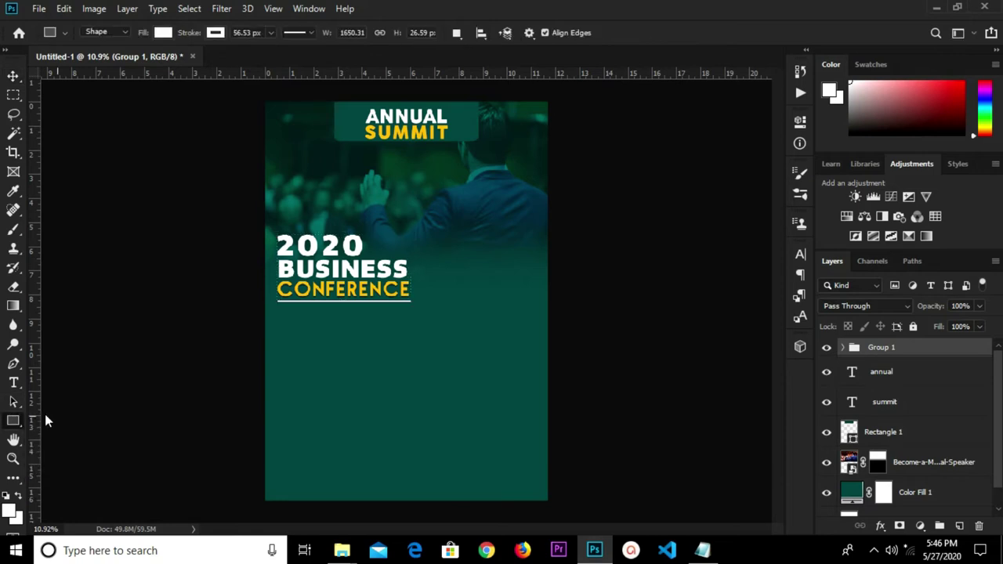
Draw a white 1983 × 788 px rectangle below the heading with 141 px rounded corners
left_click(476, 394)
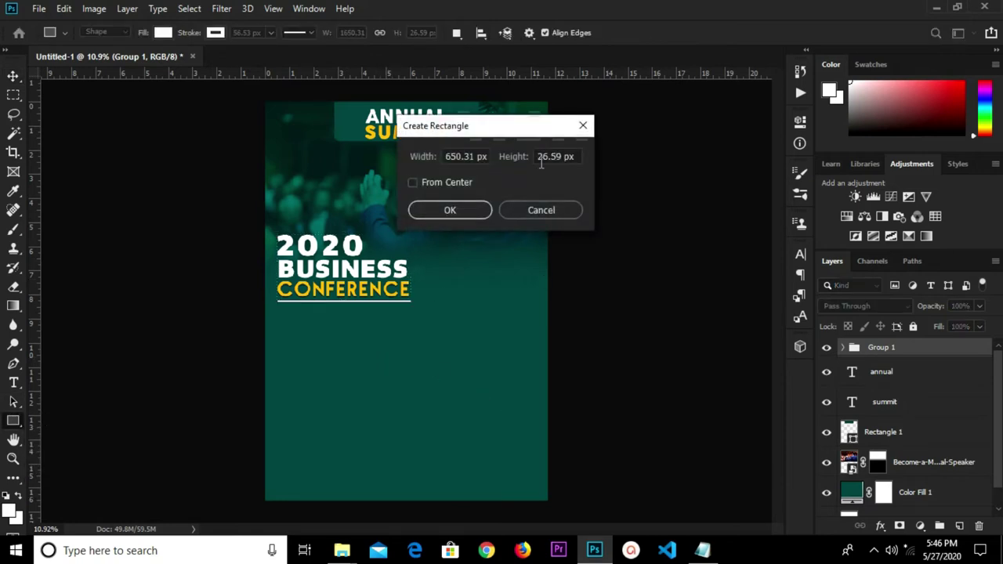
left_click(582, 125)
left_click(392, 313)
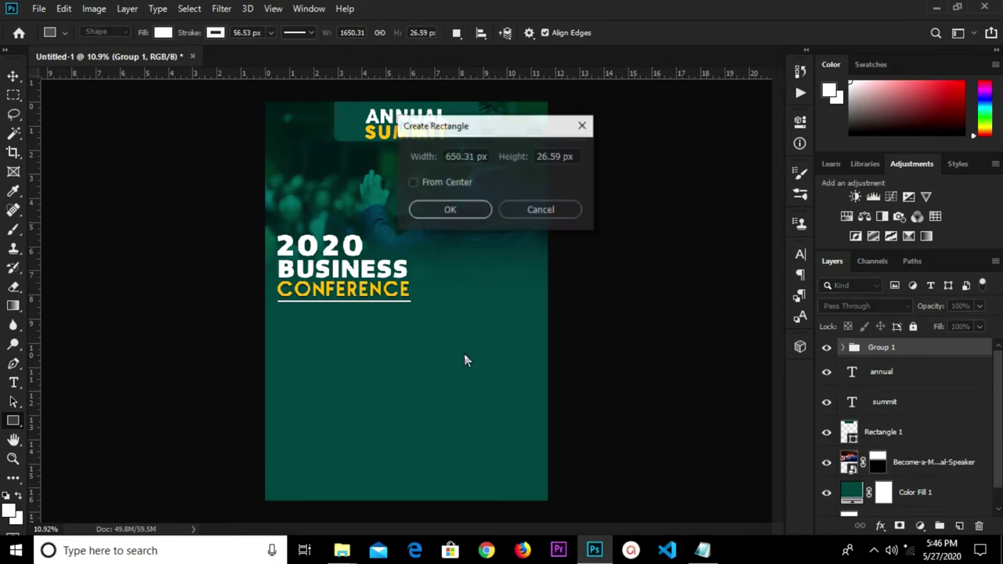
left_click(582, 126)
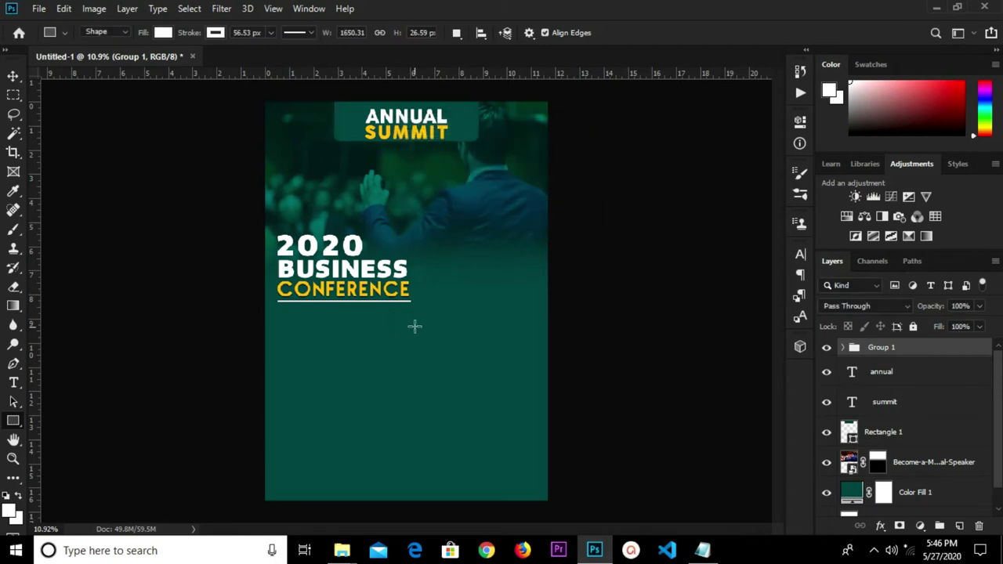
left_click_drag(402, 311, 562, 375)
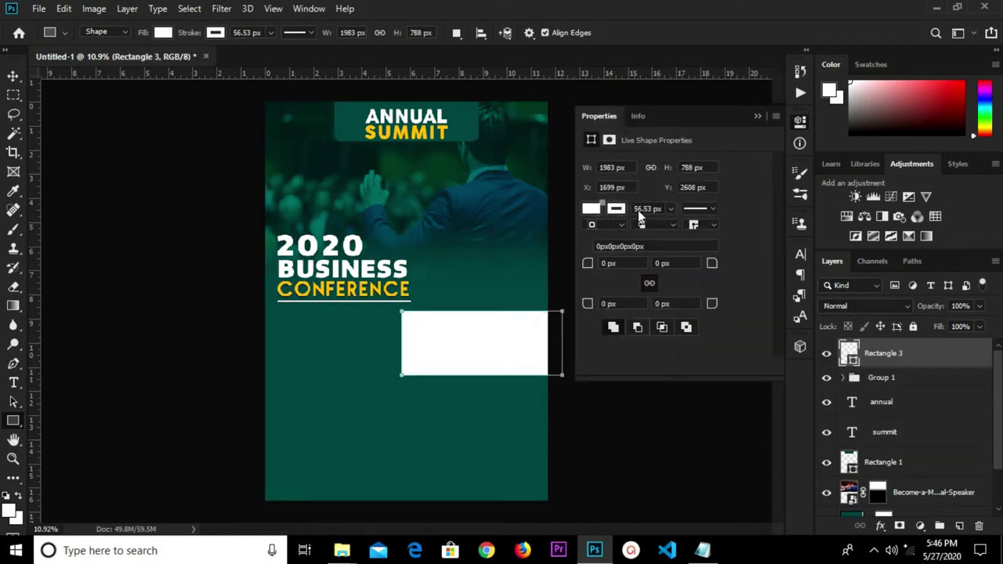
left_click_drag(710, 264, 773, 259)
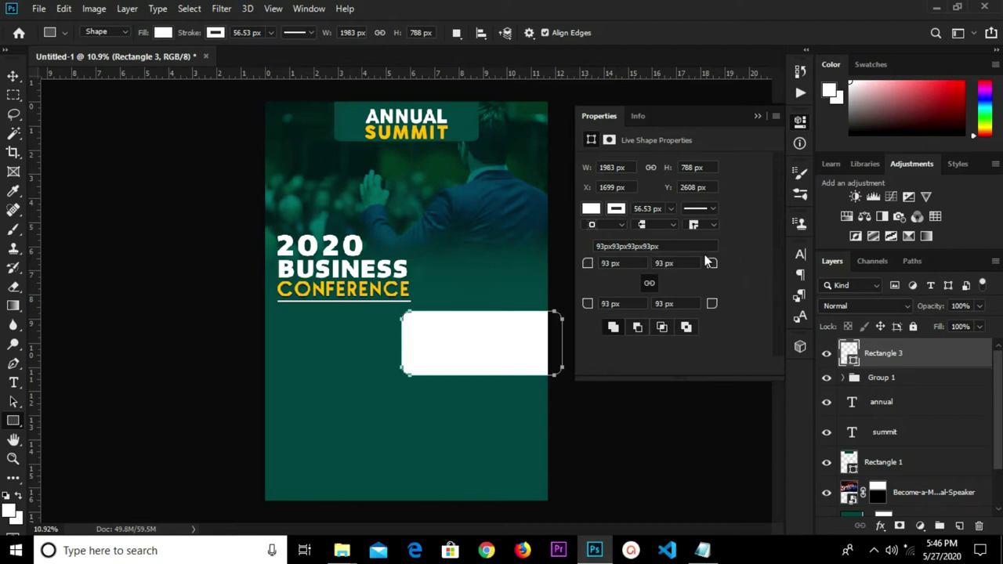
left_click_drag(712, 262, 741, 258)
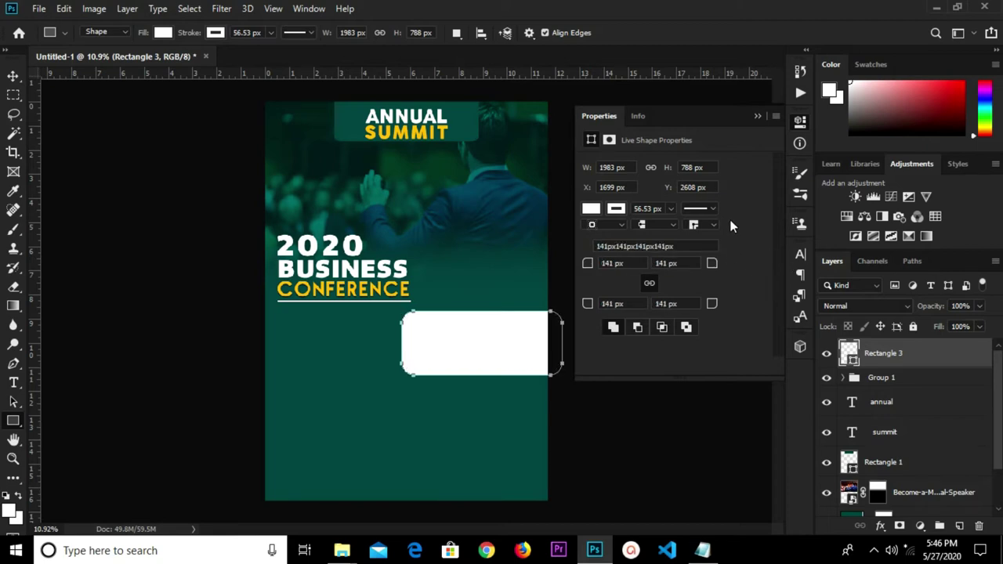
Move the white box up beside the heading at the right edge
left_click(757, 116)
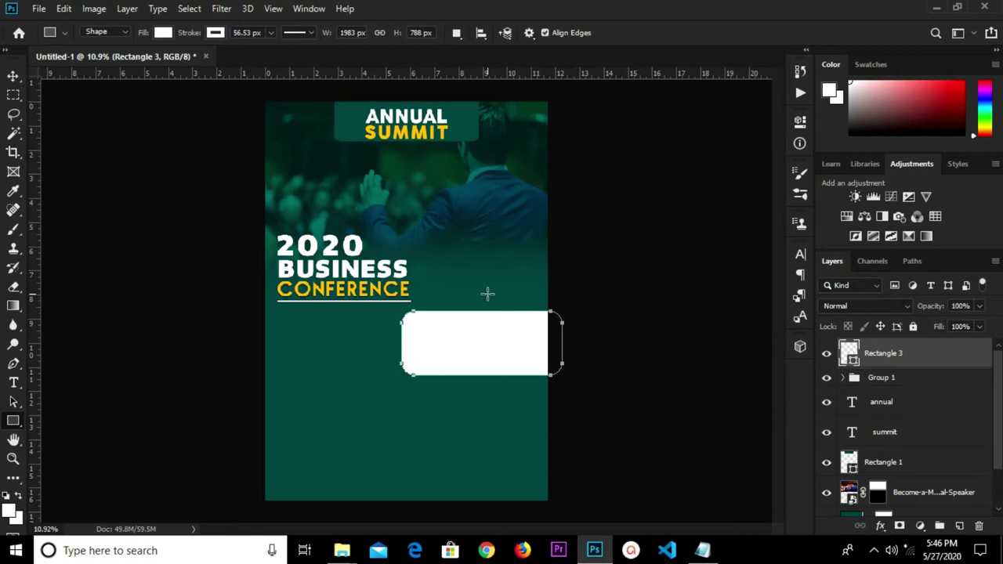
key("v")
left_click_drag(486, 345, 512, 300)
left_click(705, 32)
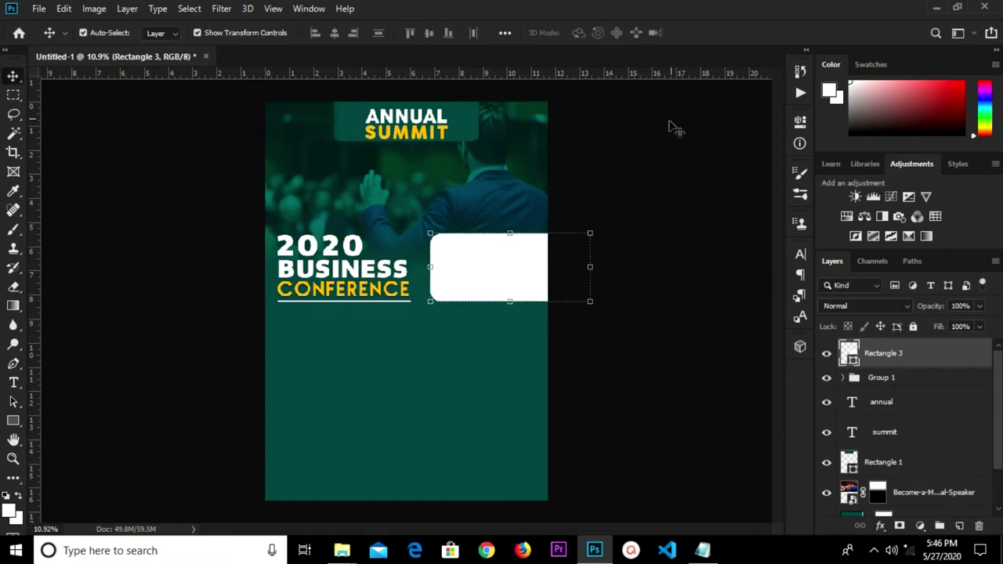
key("shift+Left")
key("shift+Left")
key("shift+Left")
key("shift+Left")
key("shift+Left")
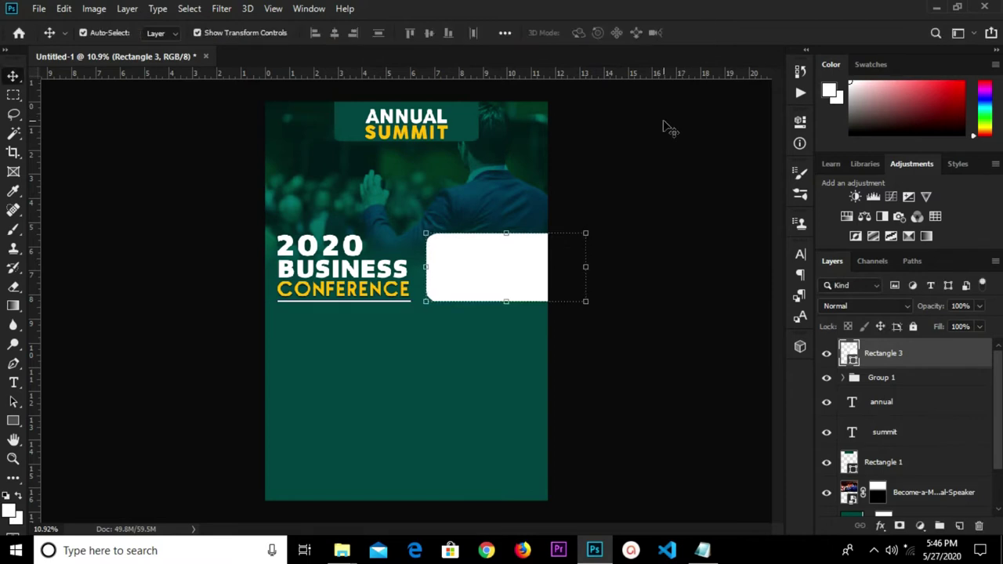
Skew the white box by slanting its top edge to the right
key("ctrl+t")
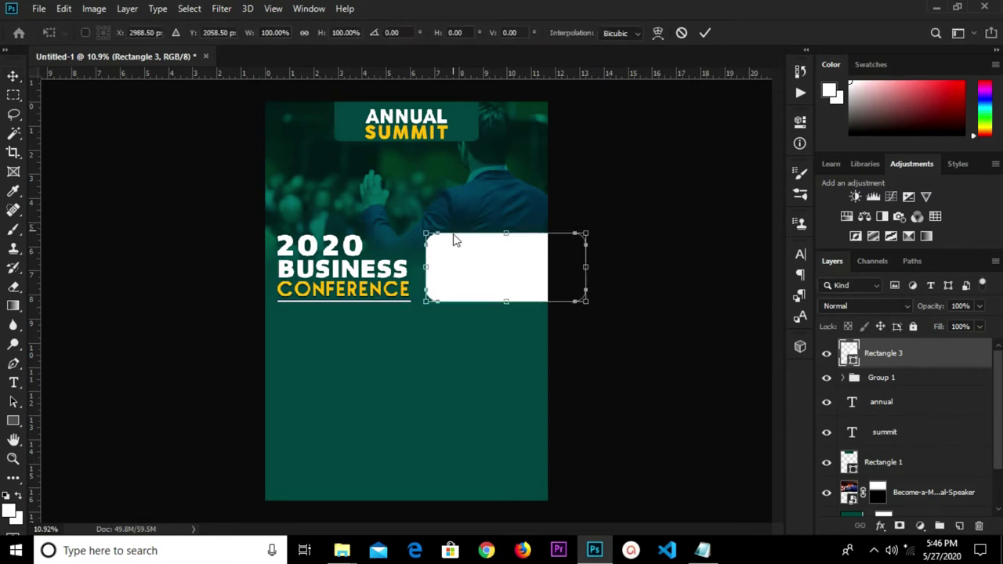
right_click(448, 263)
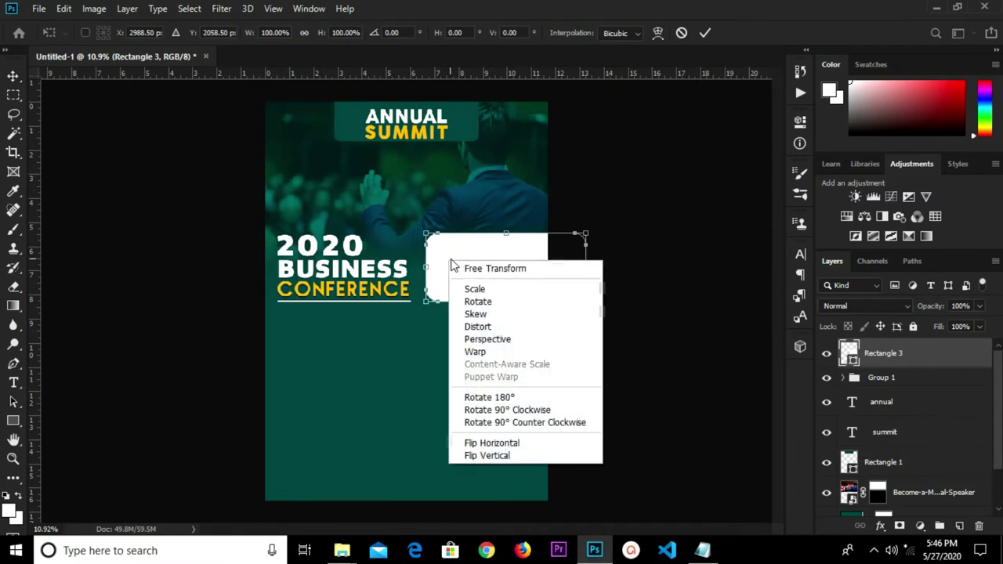
left_click(474, 315)
left_click_drag(436, 231, 448, 230)
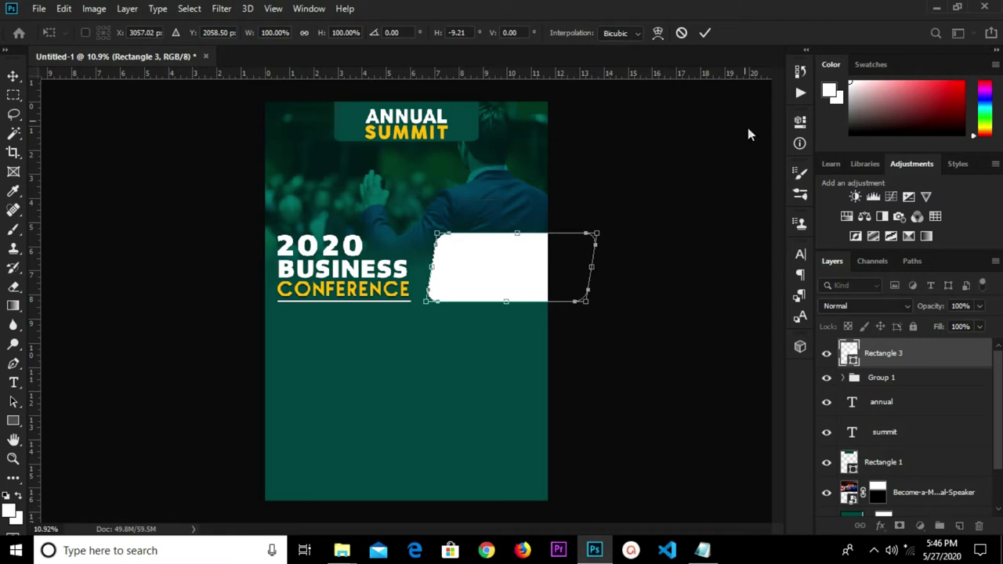
left_click(705, 34)
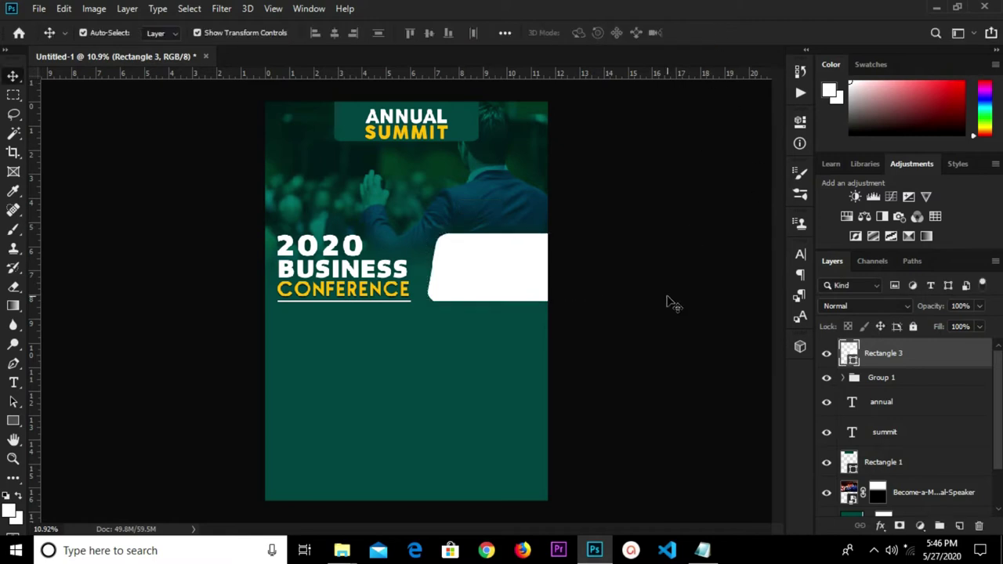
left_click(534, 284)
left_click(599, 349)
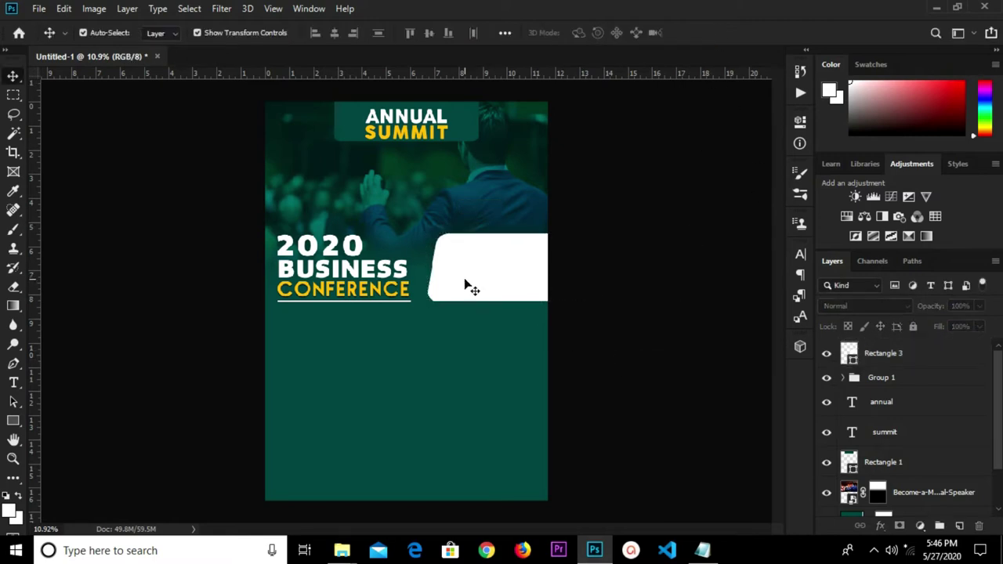
scroll(465, 284, "up", 1)
scroll(465, 284, "up", 1)
Copy the 'Discussions and Insights' line from the Notepad notes
left_click(703, 550)
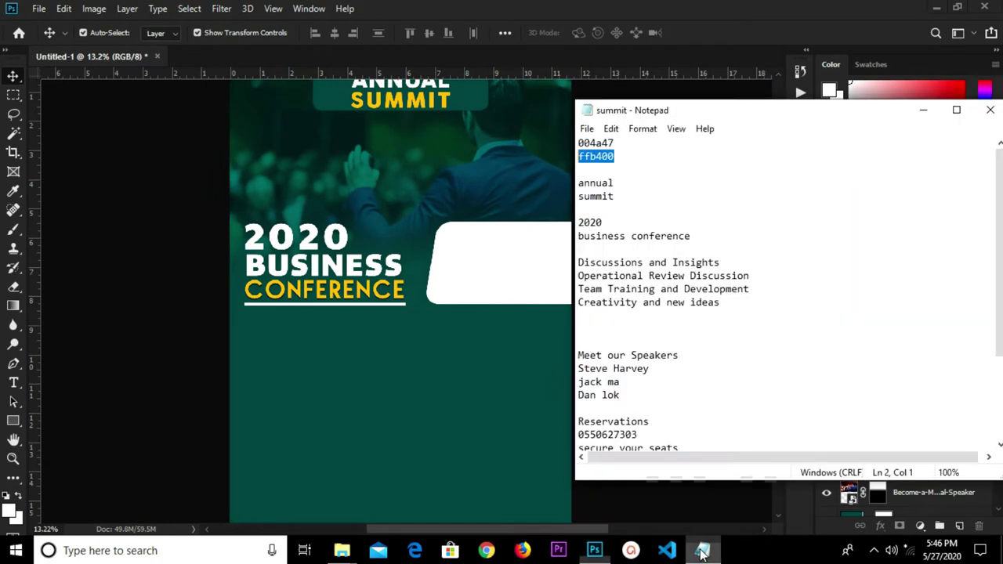
left_click_drag(725, 260, 574, 266)
right_click(604, 261)
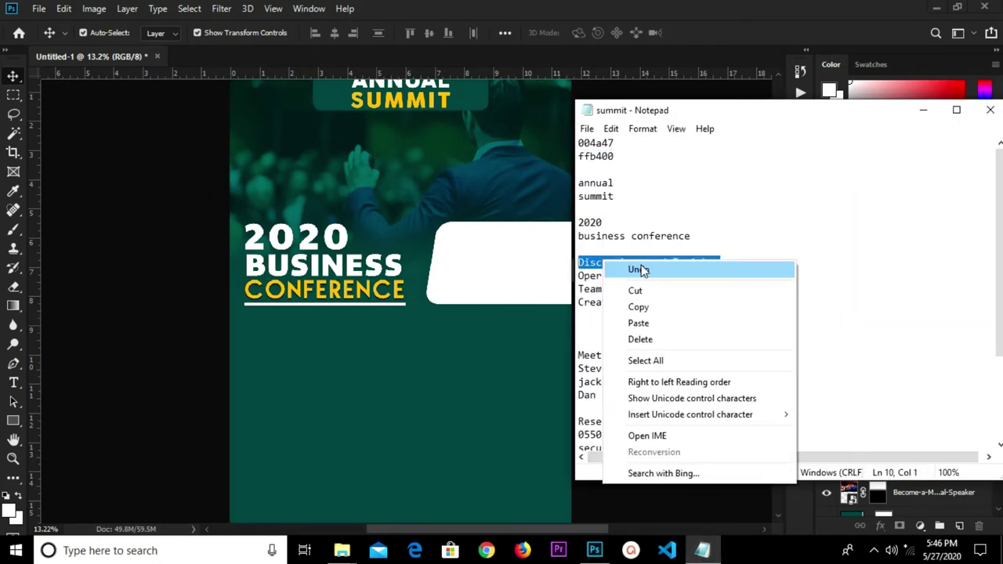
left_click(640, 304)
left_click(455, 336)
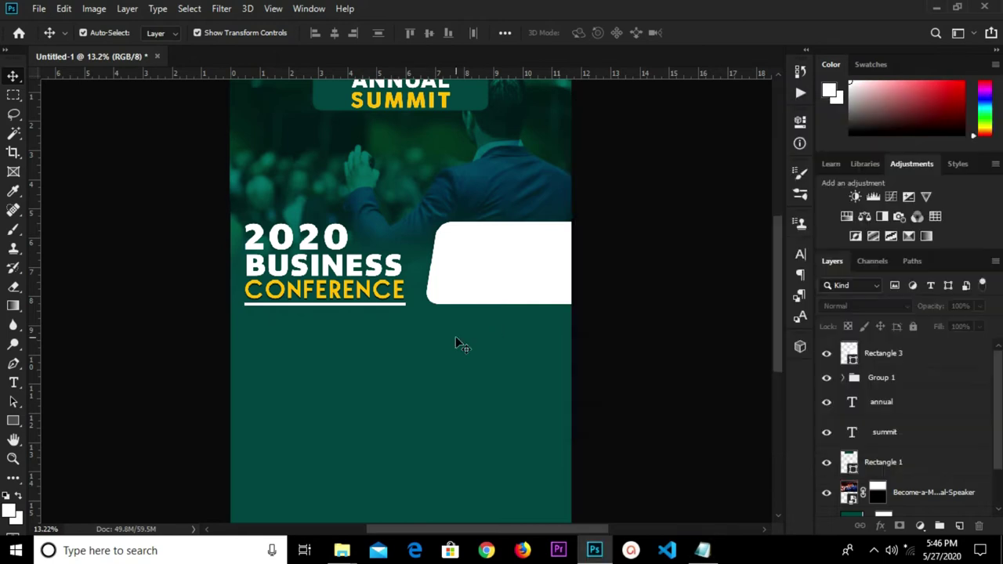
Paste 'Discussions and Insights' as a new text layer below the heading and shift it left
left_click(13, 382)
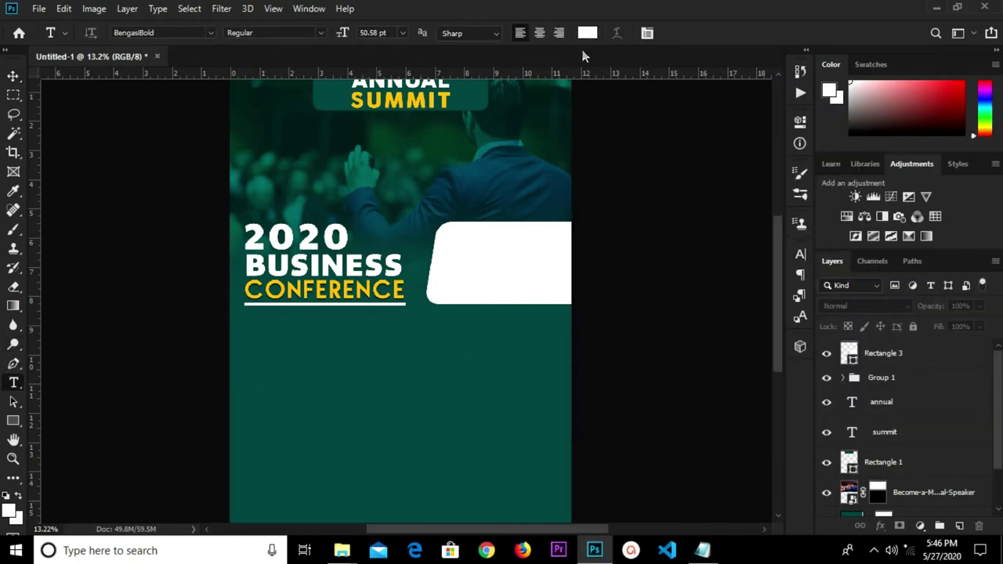
left_click(398, 364)
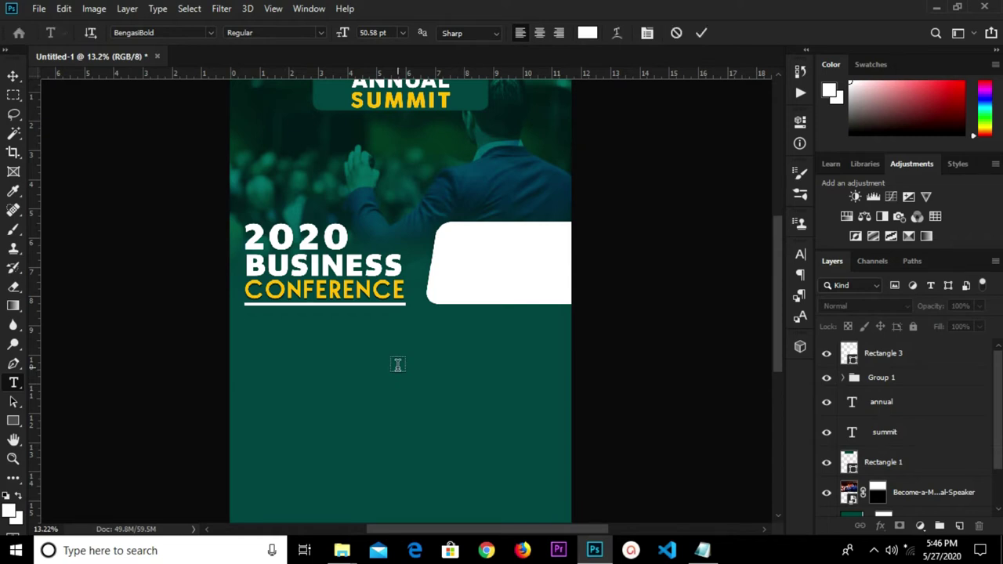
key("ctrl+v")
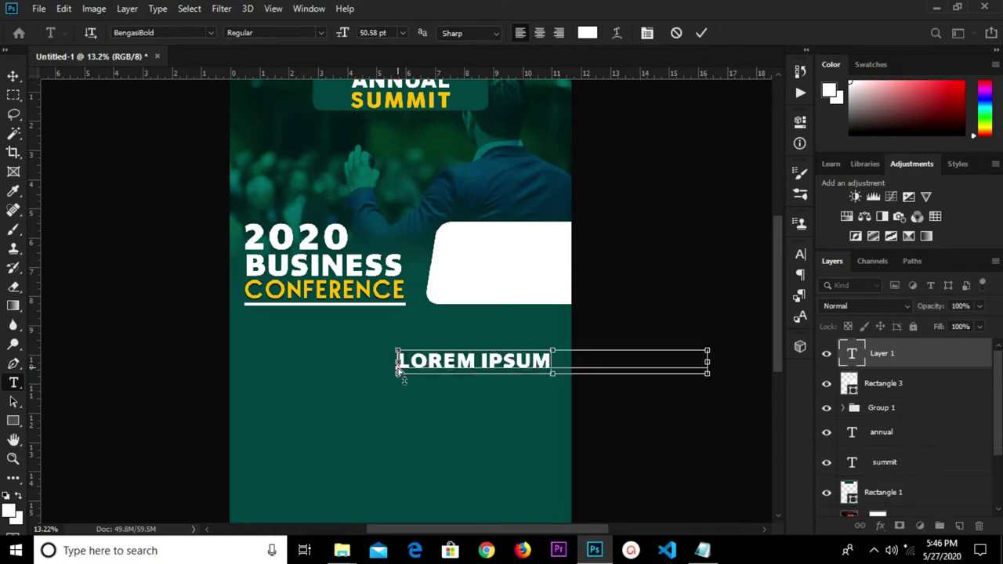
left_click(700, 33)
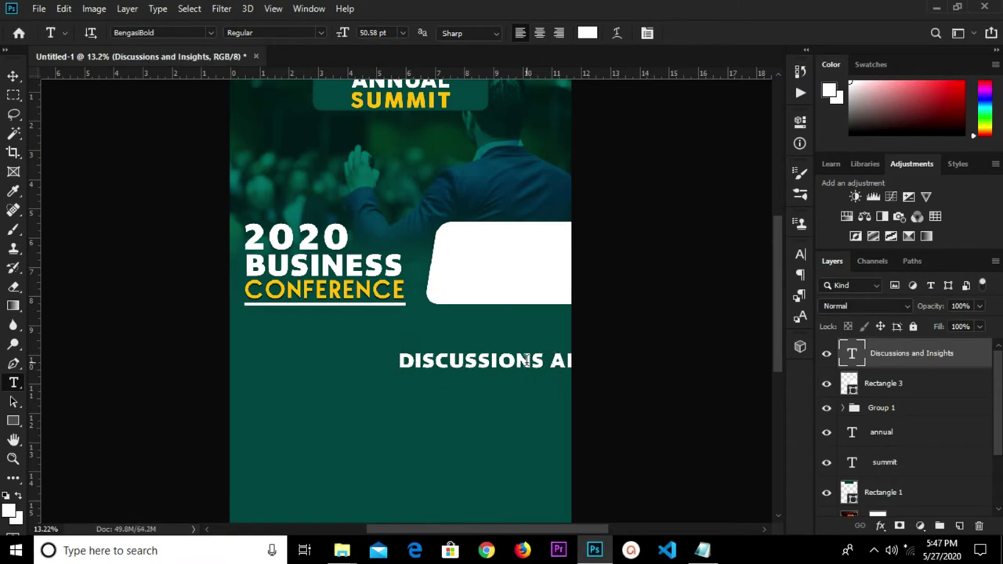
key("v")
left_click_drag(527, 360, 407, 362)
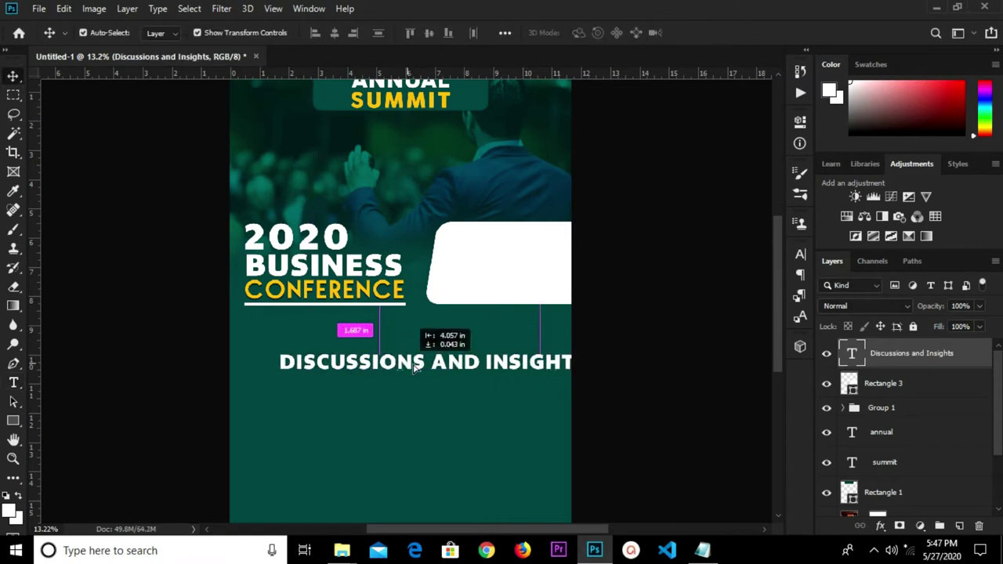
Format the title as 31 pt Cocogoose with All Caps off and move it onto the white box
left_click(801, 254)
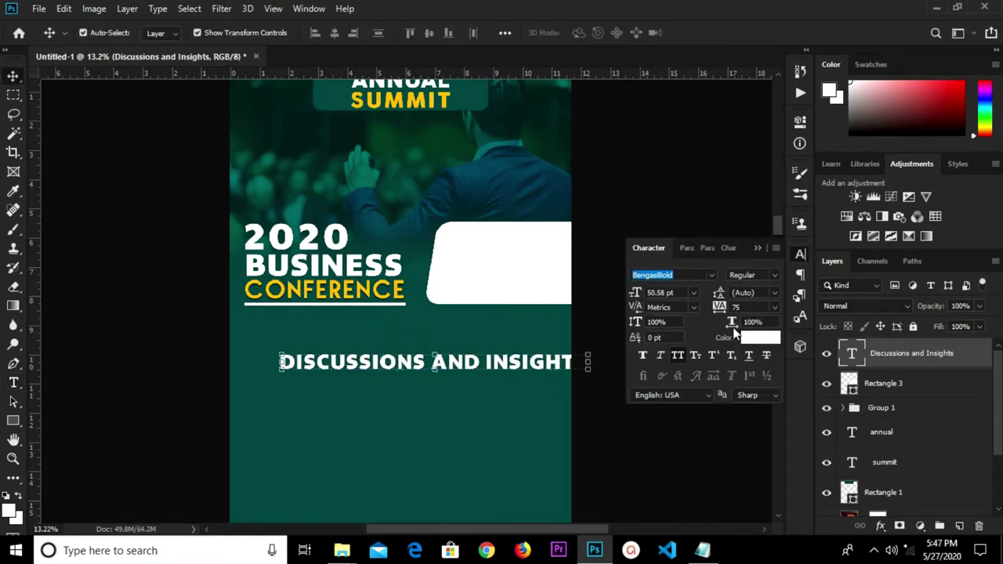
left_click(677, 359)
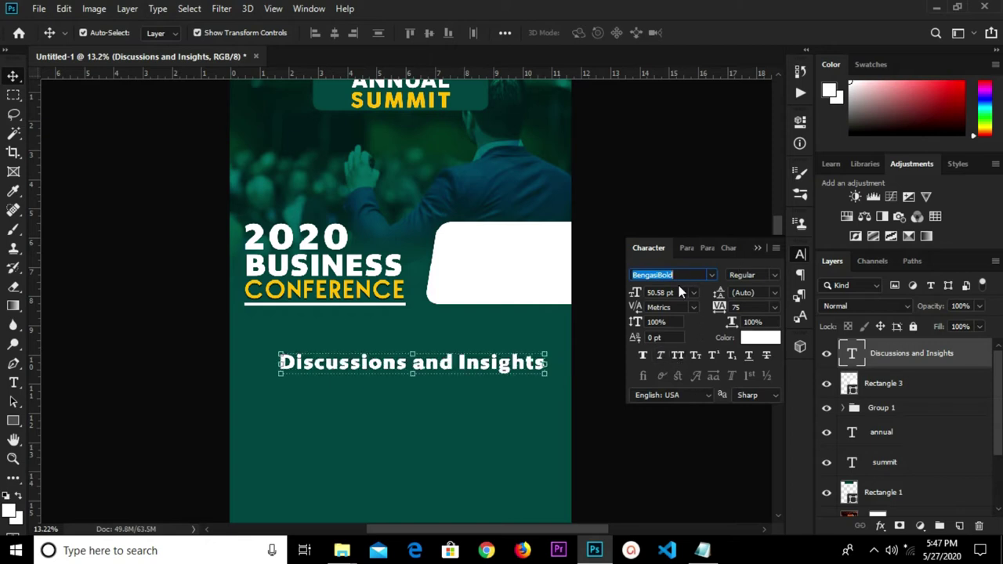
left_click(677, 355)
left_click(661, 293)
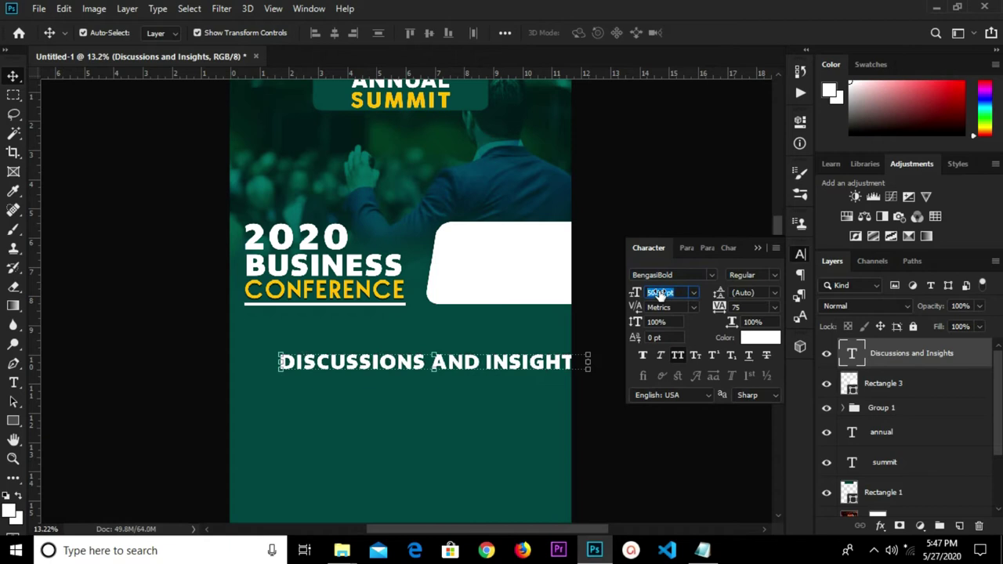
type("31")
key("Return")
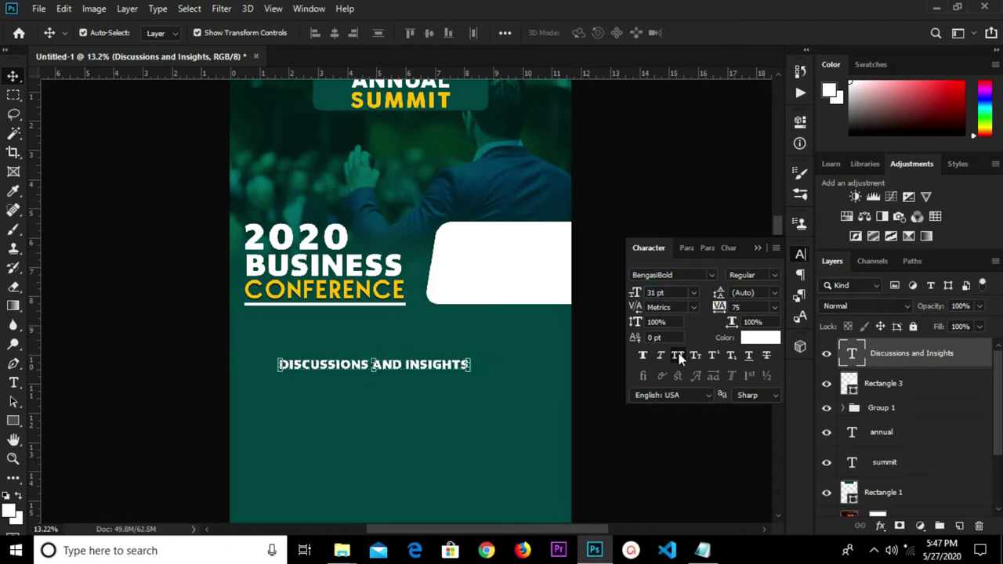
left_click(677, 355)
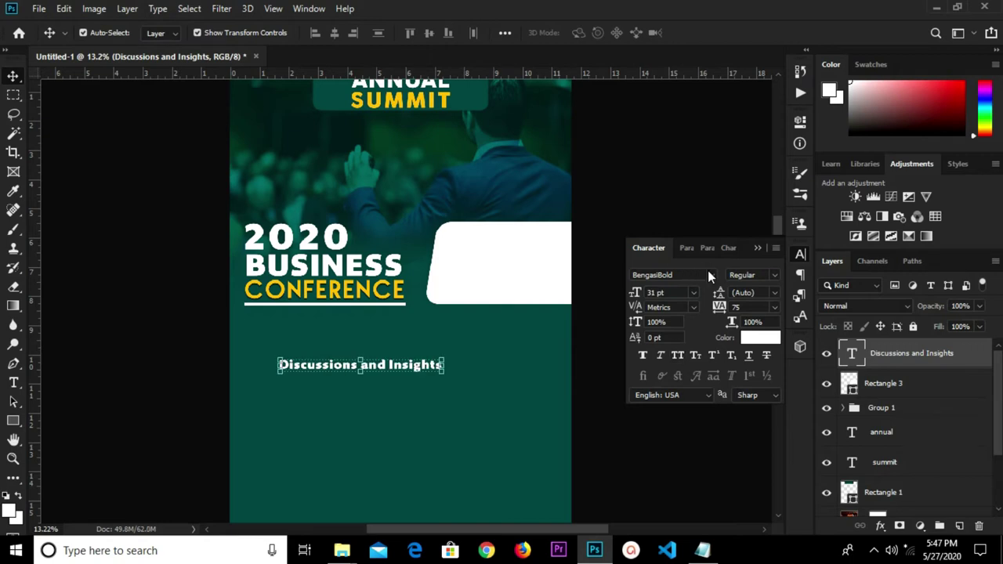
left_click(708, 274)
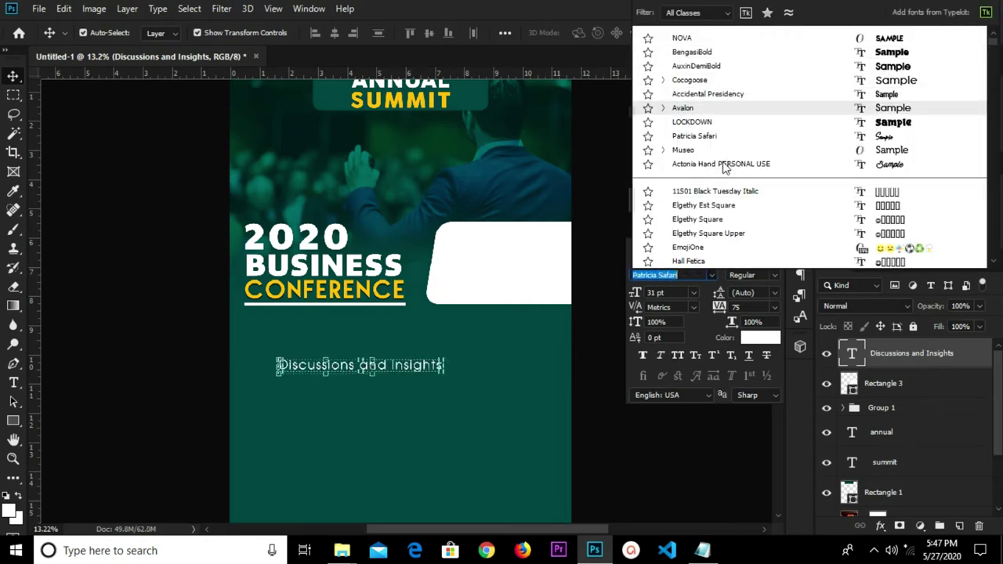
left_click(724, 76)
left_click(757, 244)
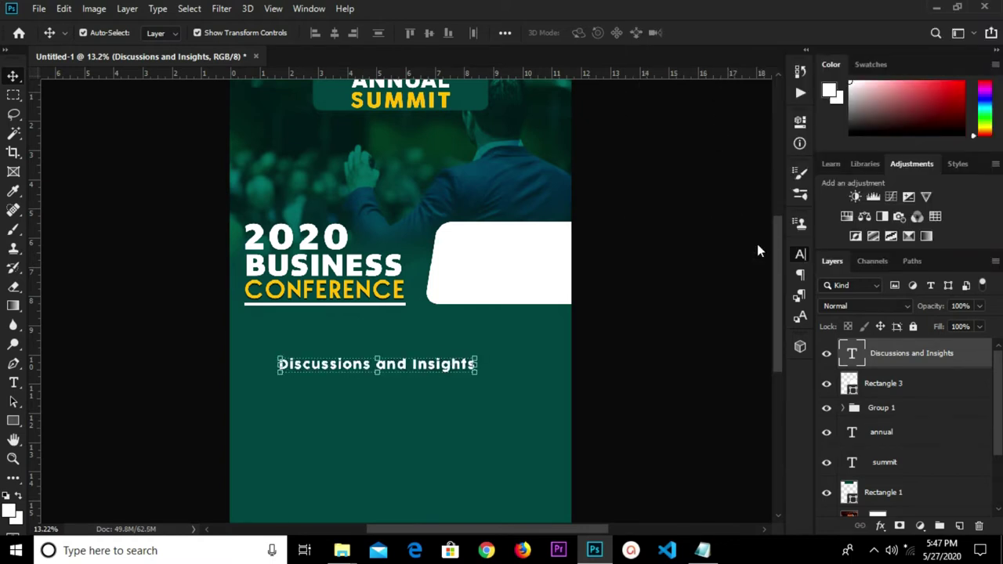
left_click_drag(401, 370, 580, 259)
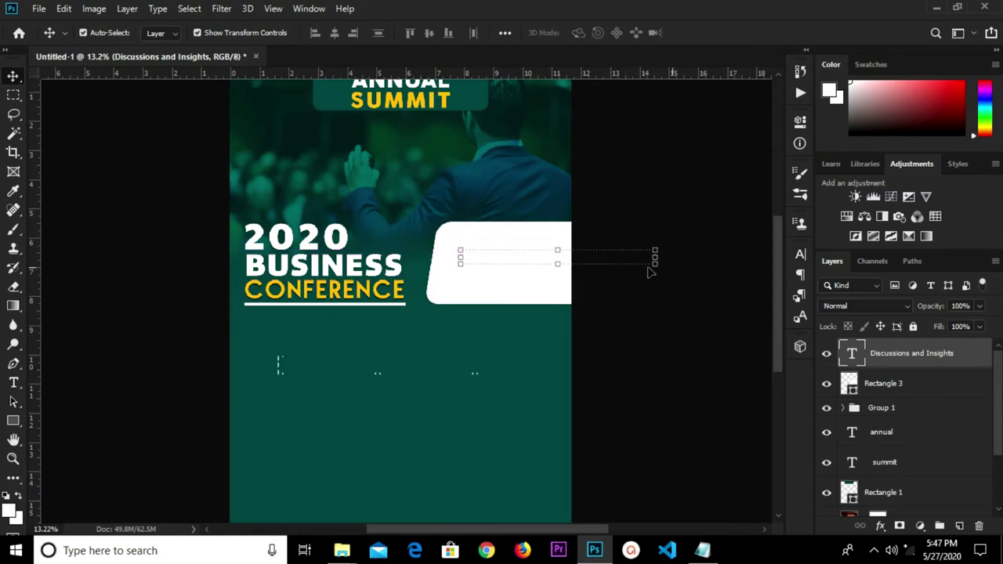
Colour the title teal by sampling the background, and shift it up-left
left_click(796, 255)
left_click(760, 338)
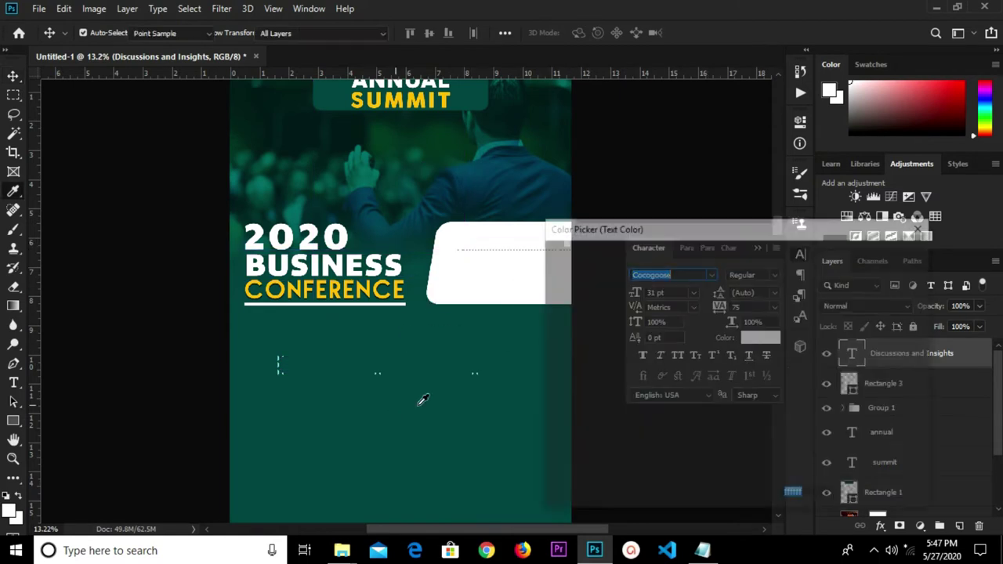
left_click(446, 398)
left_click(870, 256)
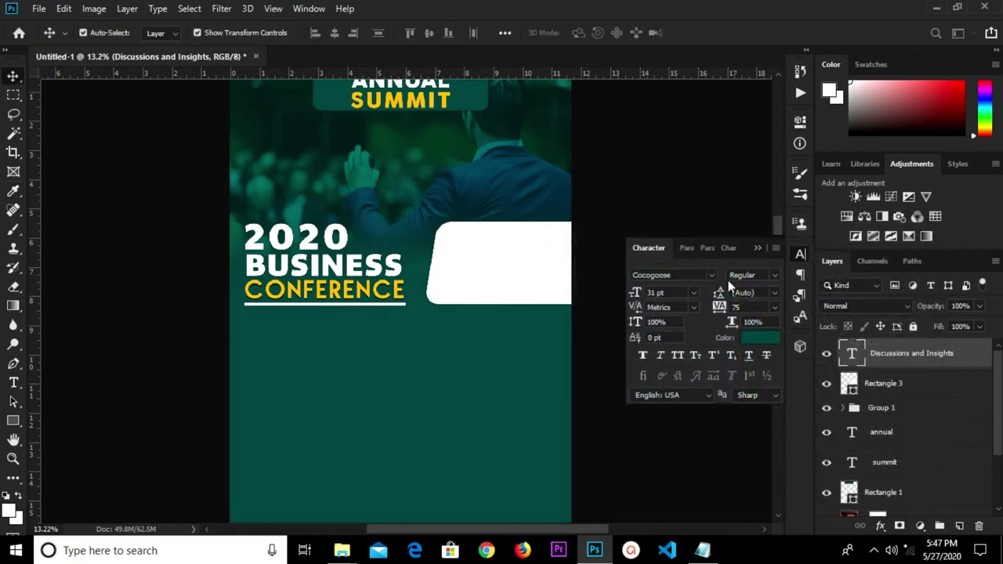
left_click(757, 247)
left_click_drag(540, 262, 530, 239)
Break the title onto two lines before 'and' and reposition it inside the white box
scroll(548, 245, "up", 1)
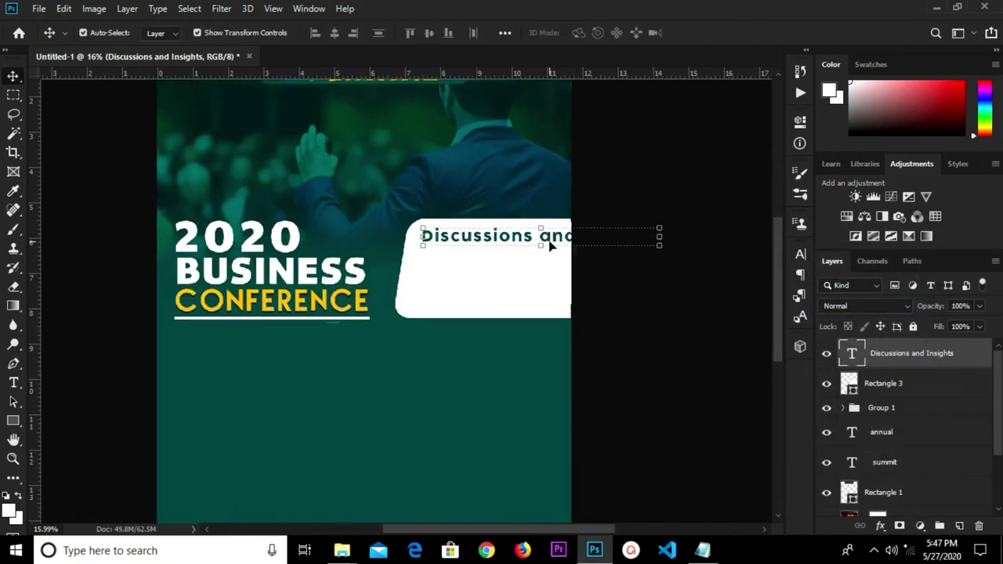
key("t")
left_click(541, 239)
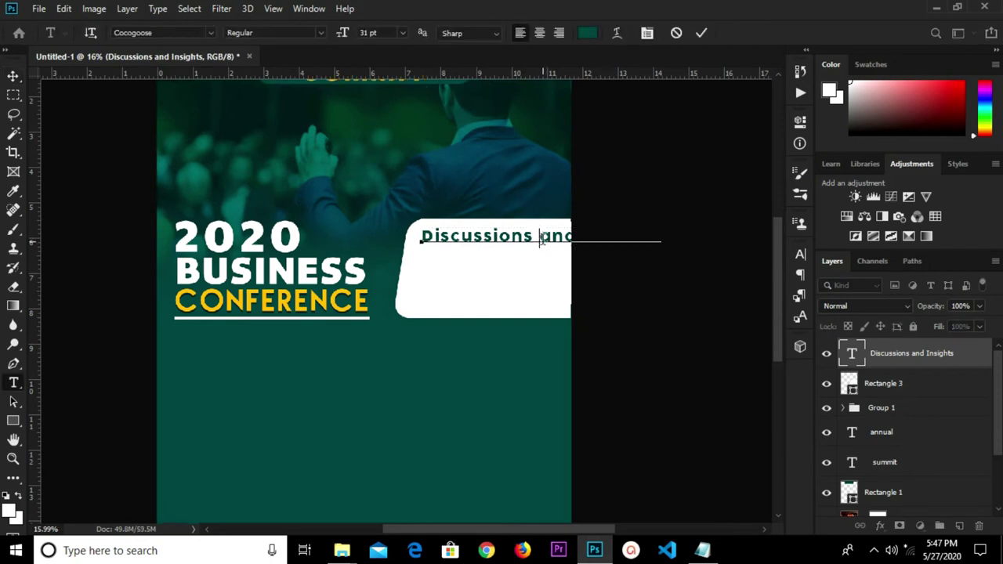
key("Return")
left_click(701, 36)
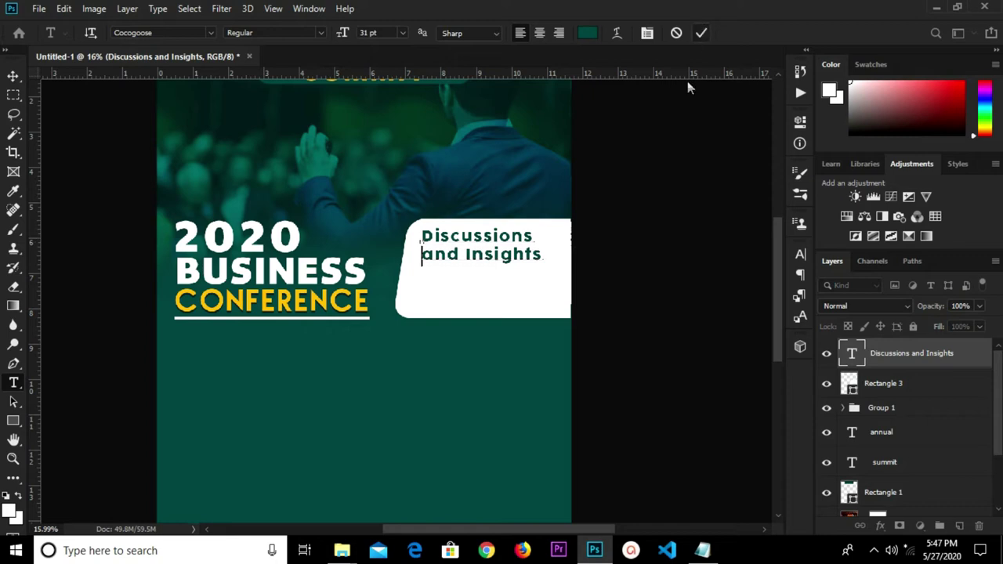
key("ctrl+Return")
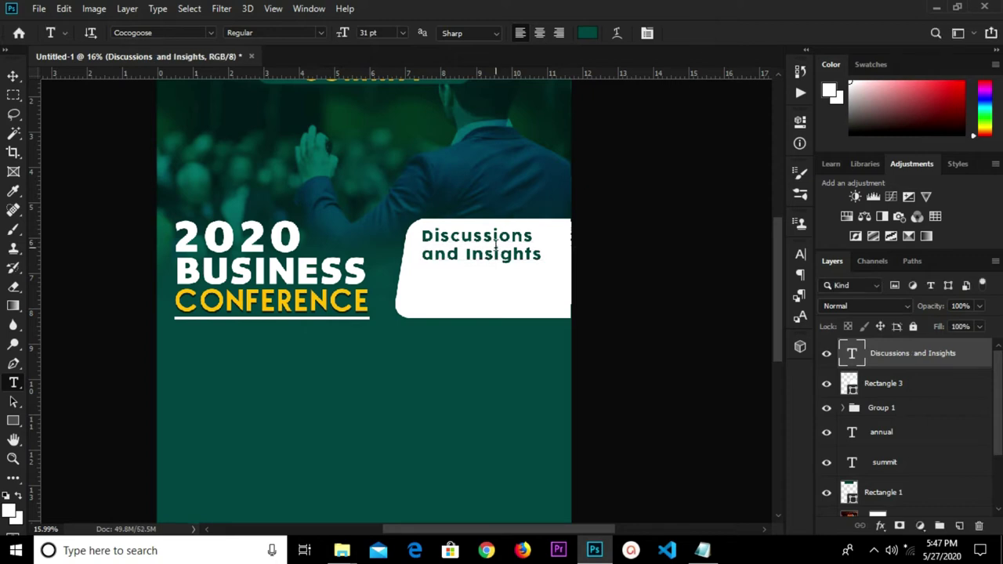
key("v")
scroll(497, 251, "up", 2)
left_click_drag(487, 241, 507, 234)
Stretch Rectangle 3 slightly taller, move it up, and realign the title on it
left_click(474, 310)
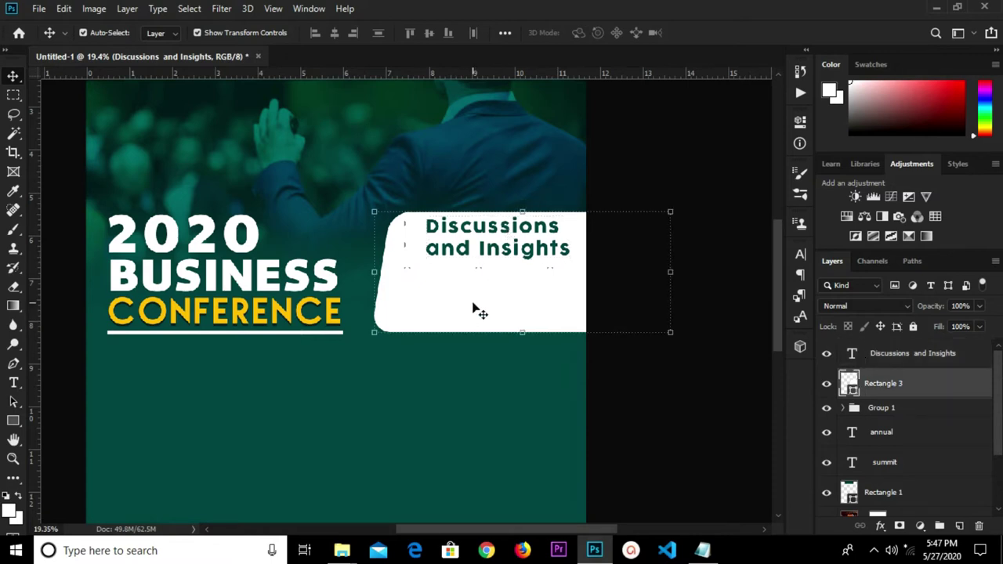
left_click_drag(524, 334, 523, 344)
left_click_drag(500, 301, 505, 231)
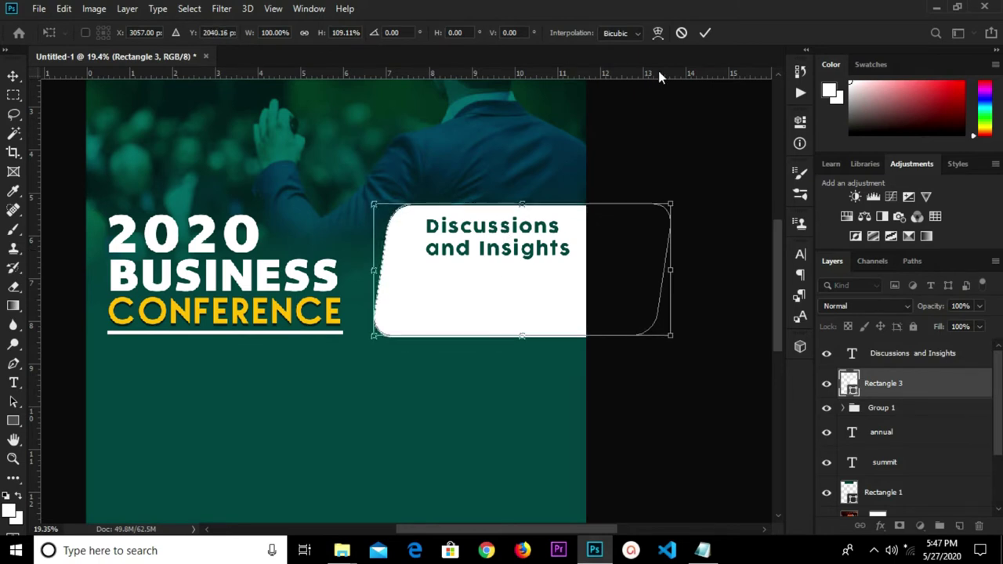
left_click(705, 32)
left_click_drag(506, 262, 558, 253)
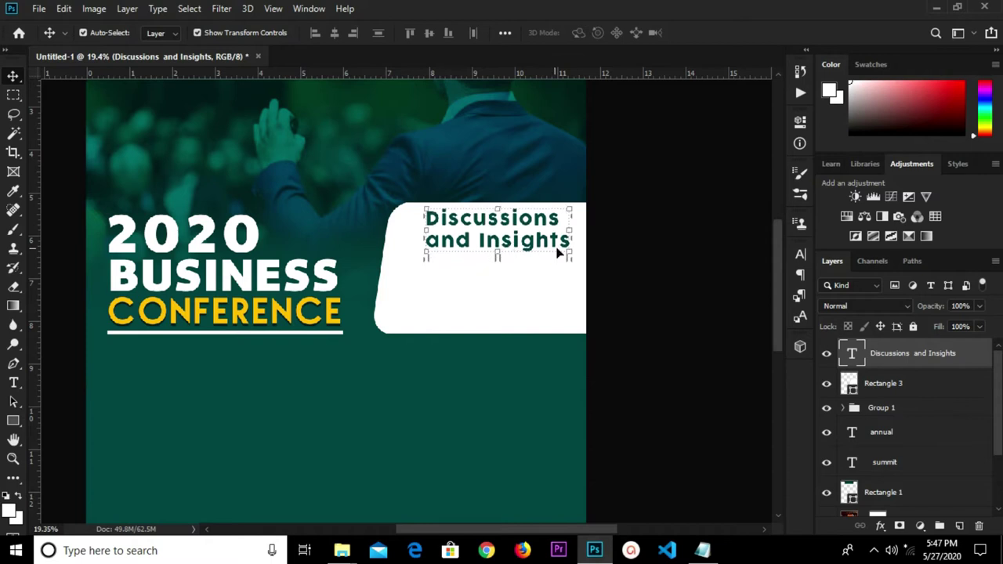
left_click(699, 521)
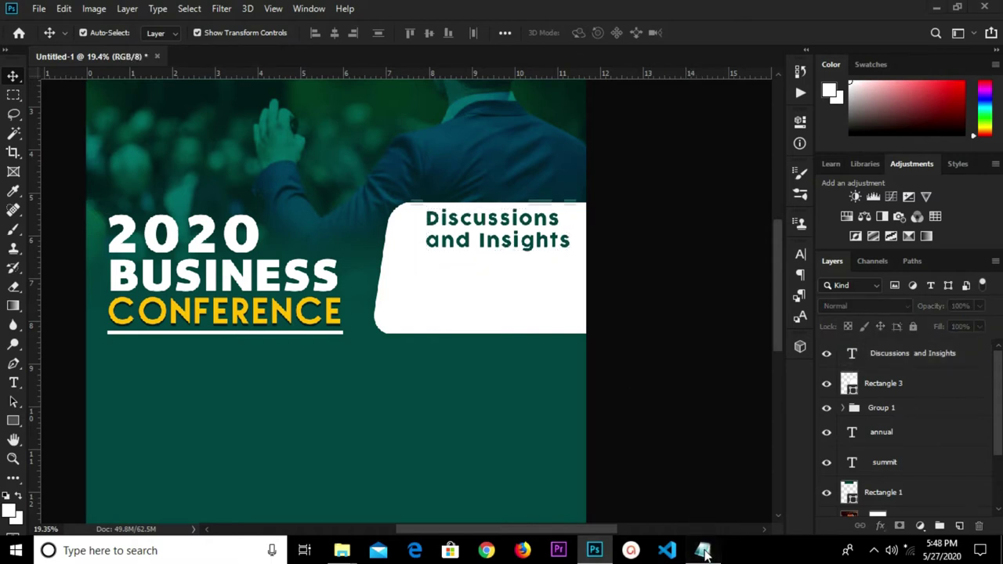
Copy the agenda lines Operational Review Discussion through Creativity and new ideas from the notes
left_click(703, 550)
left_click_drag(725, 305, 579, 275)
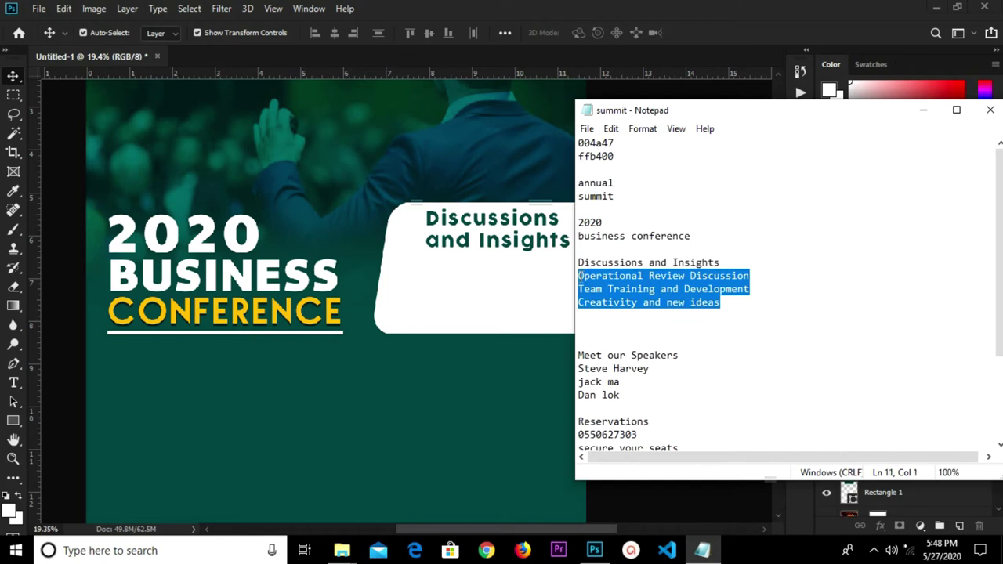
right_click(580, 276)
left_click(643, 323)
left_click(451, 296)
key("t")
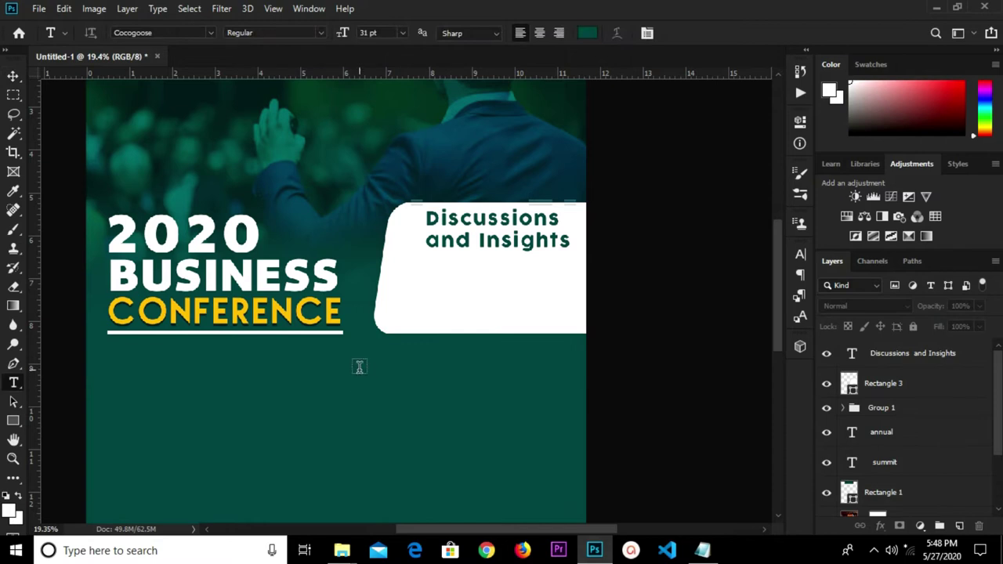
Paste the three agenda lines into a new text layer below the white box
left_click(359, 366)
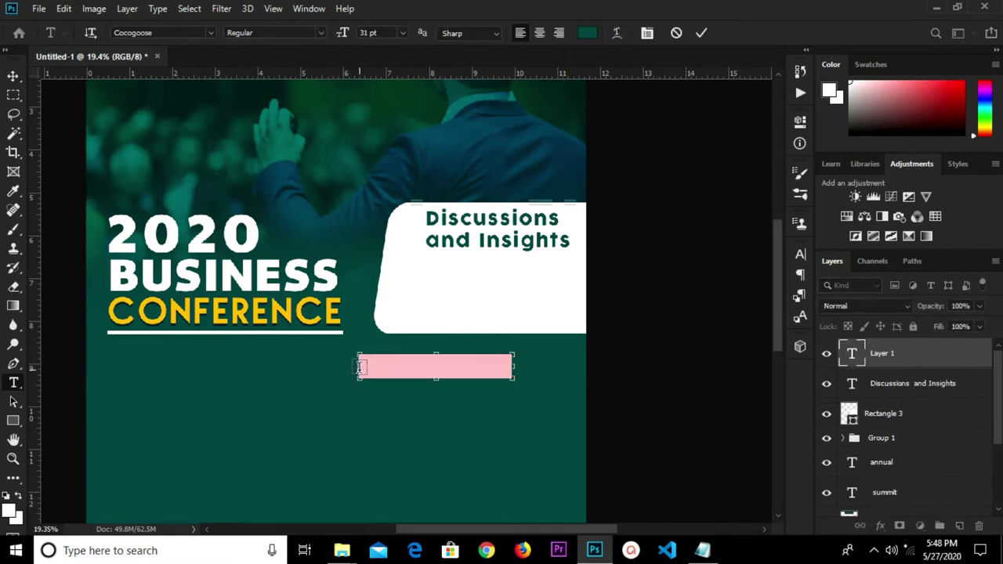
key("ctrl+v")
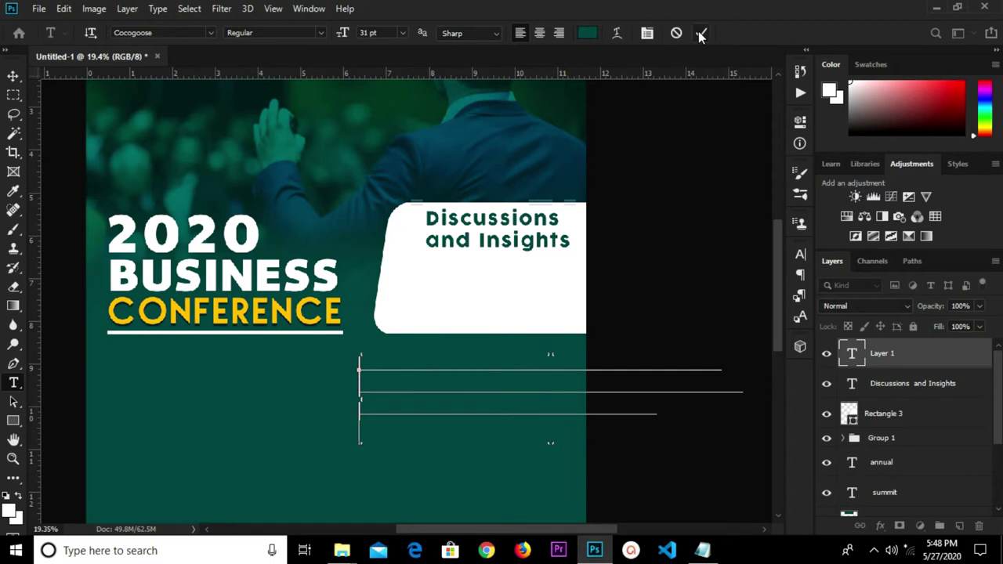
left_click(701, 34)
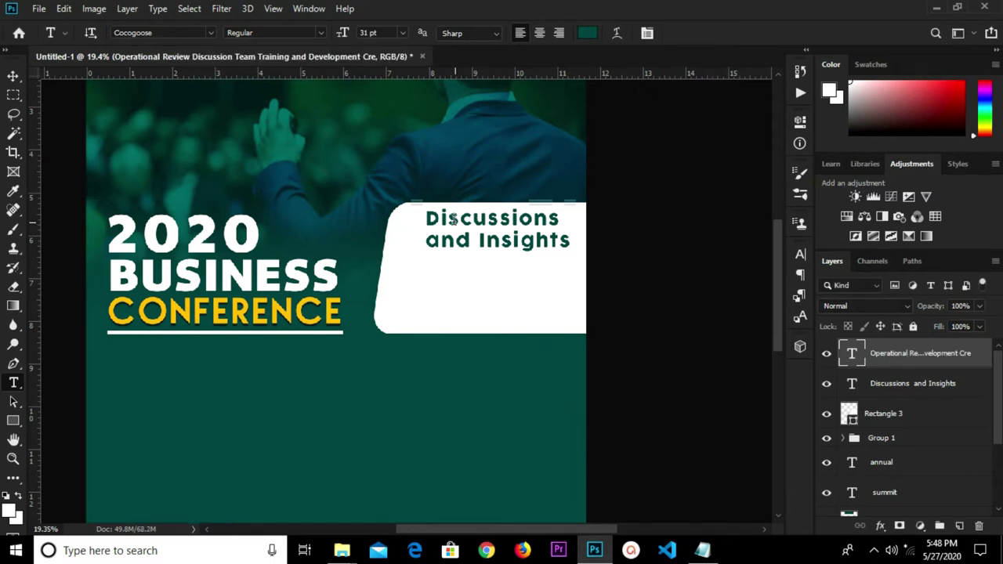
Move the Operational Review paragraph into the white box, set it to 16 pt, and nudge it right
key("v")
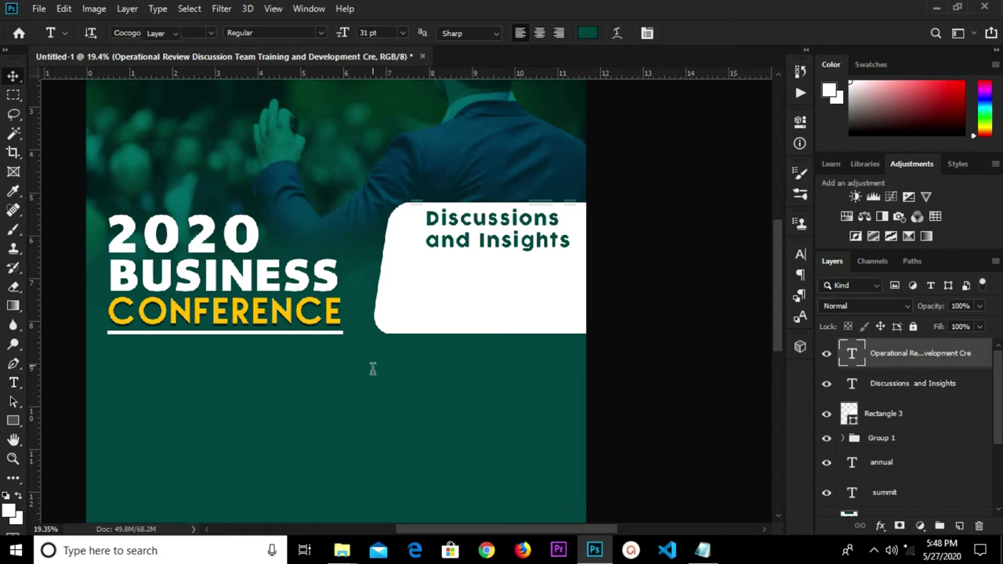
left_click_drag(407, 402, 448, 309)
left_click(798, 256)
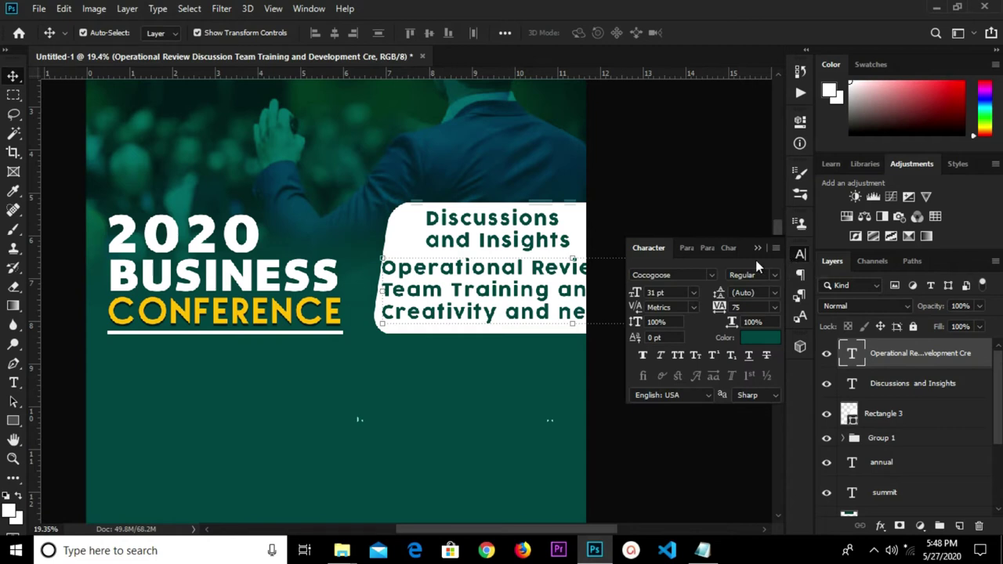
left_click(693, 293)
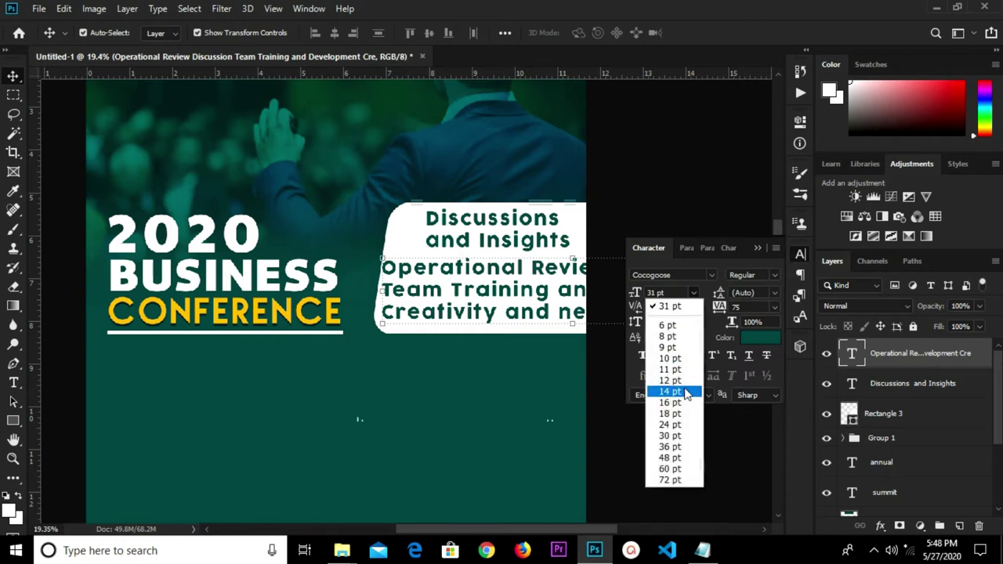
left_click(683, 405)
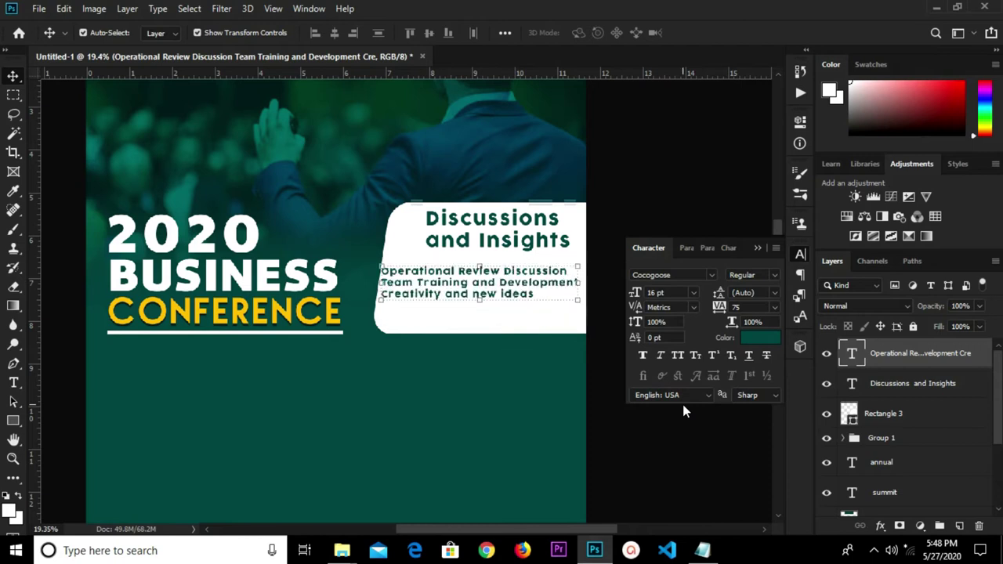
left_click(757, 248)
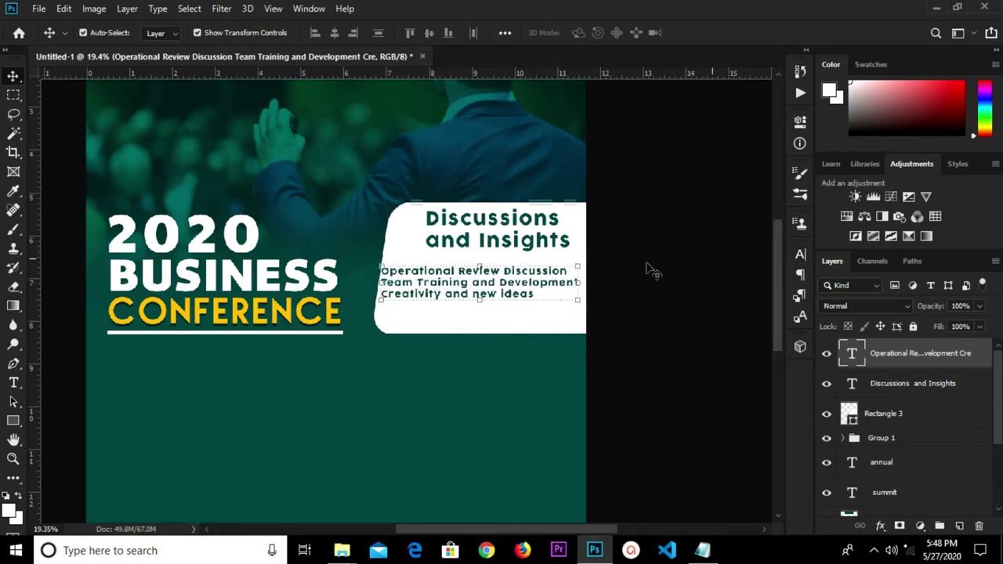
scroll(507, 286, "up", 3)
left_click_drag(488, 290, 494, 290)
left_click(449, 339)
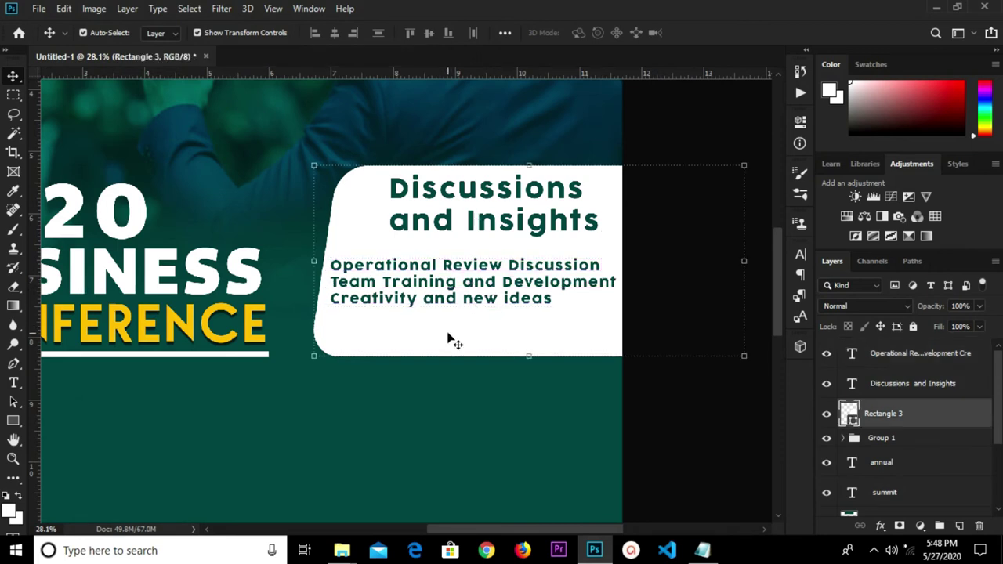
Nudge the white box left and align the Discussions and Insights heading with the paragraph
key("shift+Left")
key("shift+Left")
key("shift+Left")
key("shift+Left")
key("shift+Left")
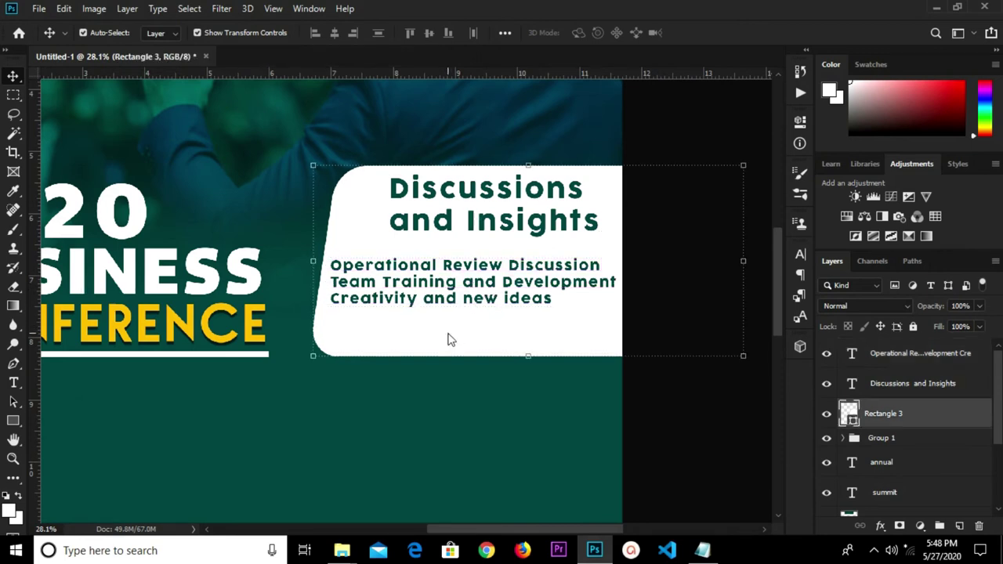
key("shift+Left")
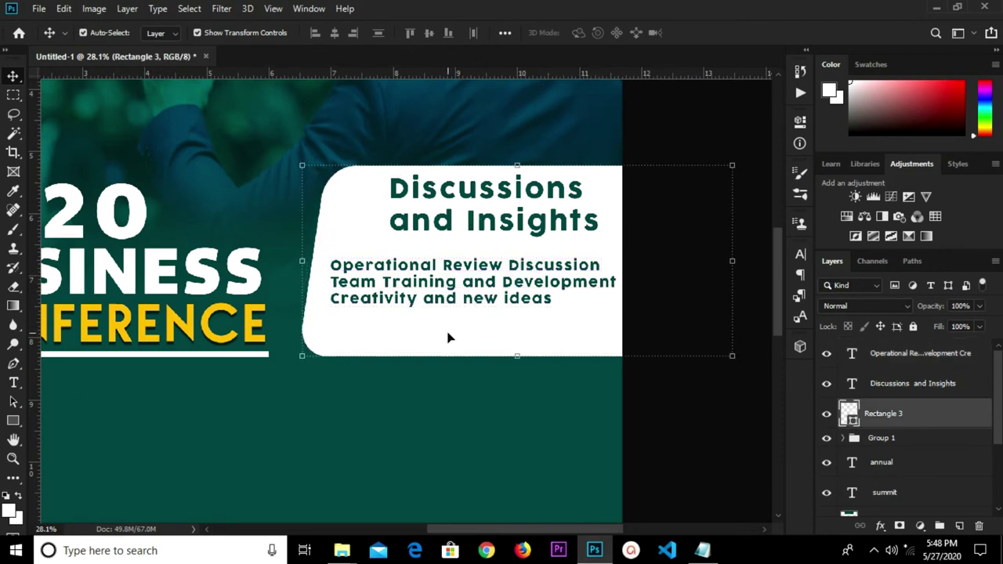
left_click(517, 301)
mouse_move(517, 301)
left_mouse_down()
mouse_move(512, 314)
mouse_move(517, 303)
left_mouse_up()
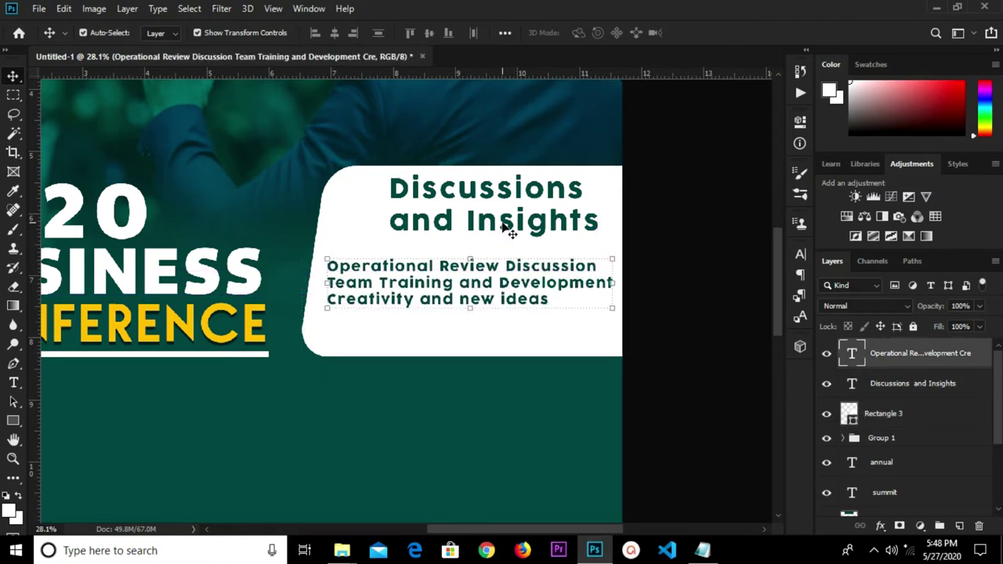
left_click(510, 226)
left_click_drag(510, 225, 499, 231)
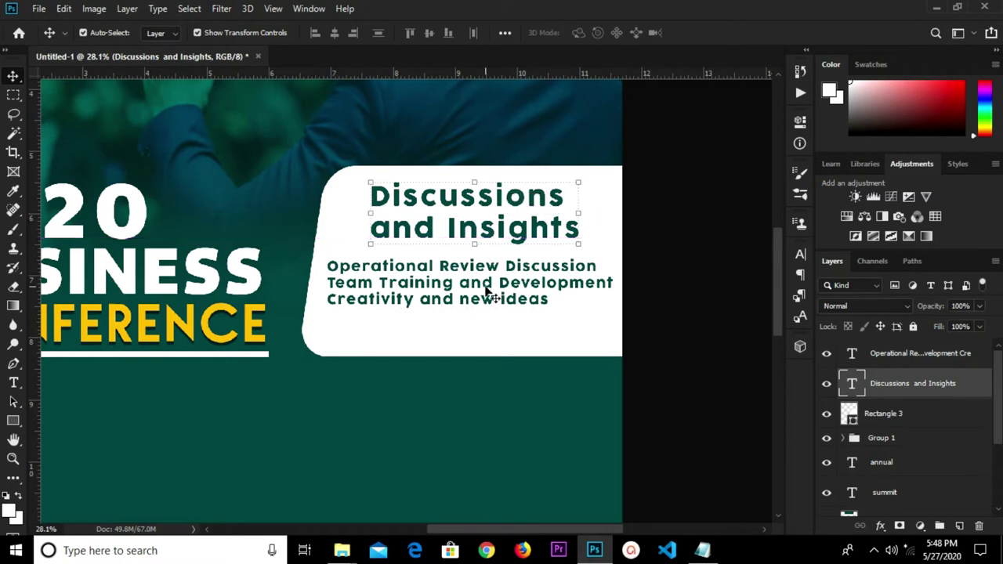
Shorten the white box from the bottom with Free Transform
left_click(499, 353)
left_click_drag(514, 352, 515, 346)
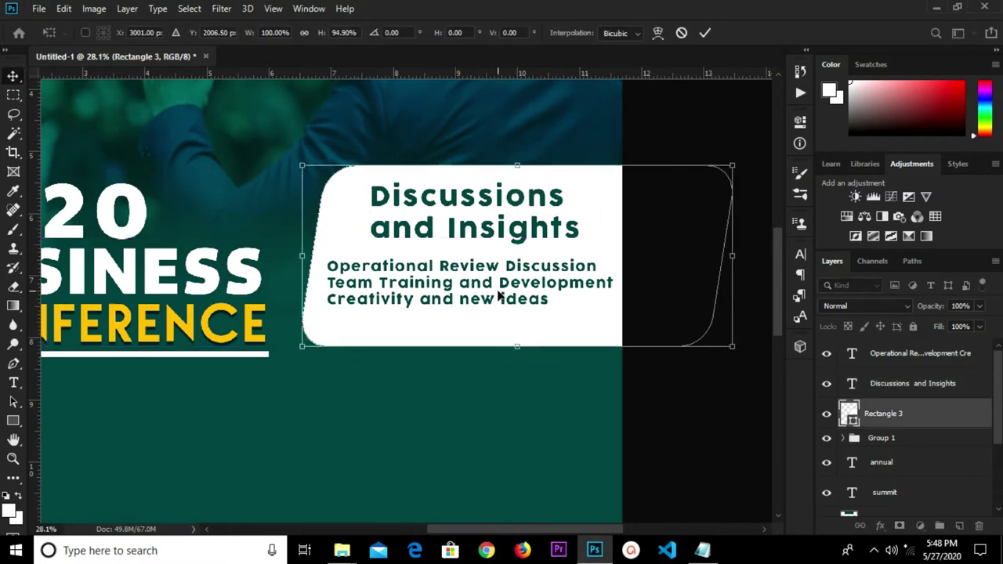
key("Return")
left_click(529, 287)
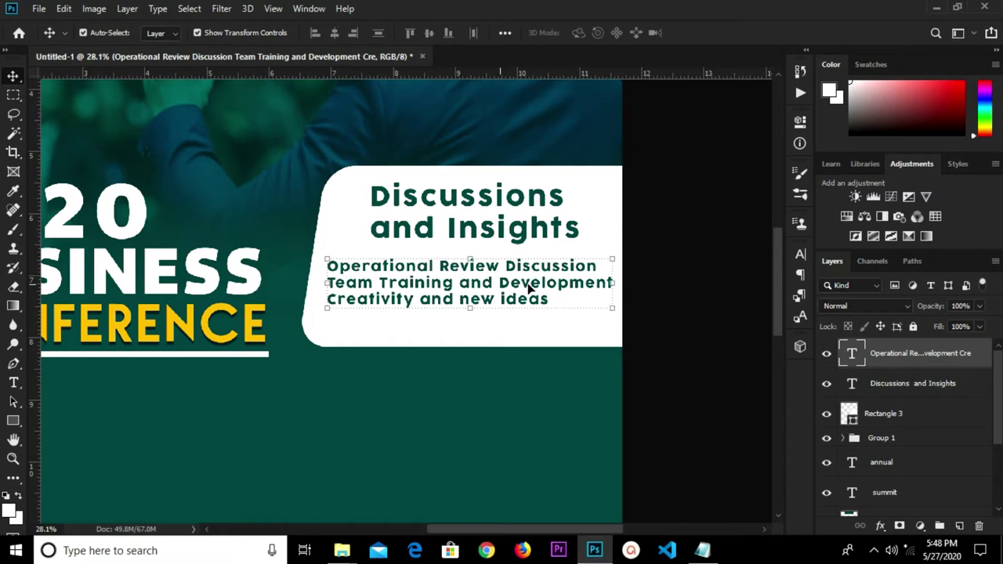
left_click(799, 255)
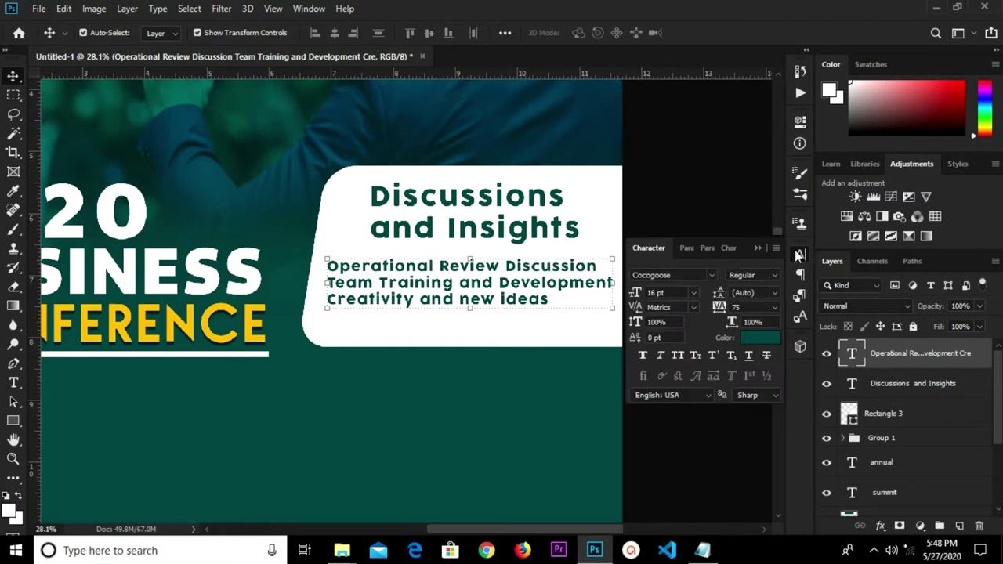
Set the Operational Review paragraph's leading to 26 pt
left_click(775, 294)
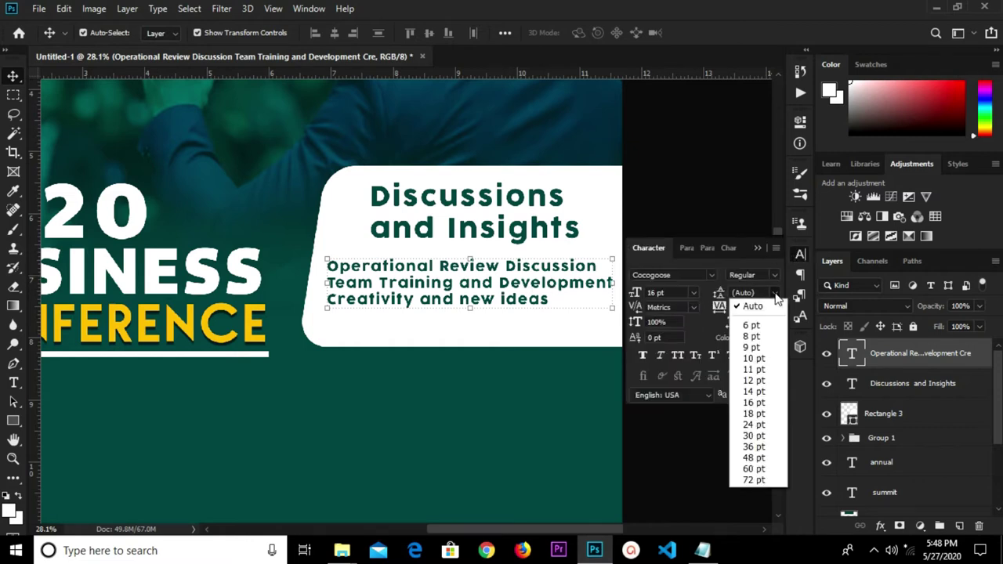
left_click(760, 423)
left_click(774, 294)
left_click(753, 435)
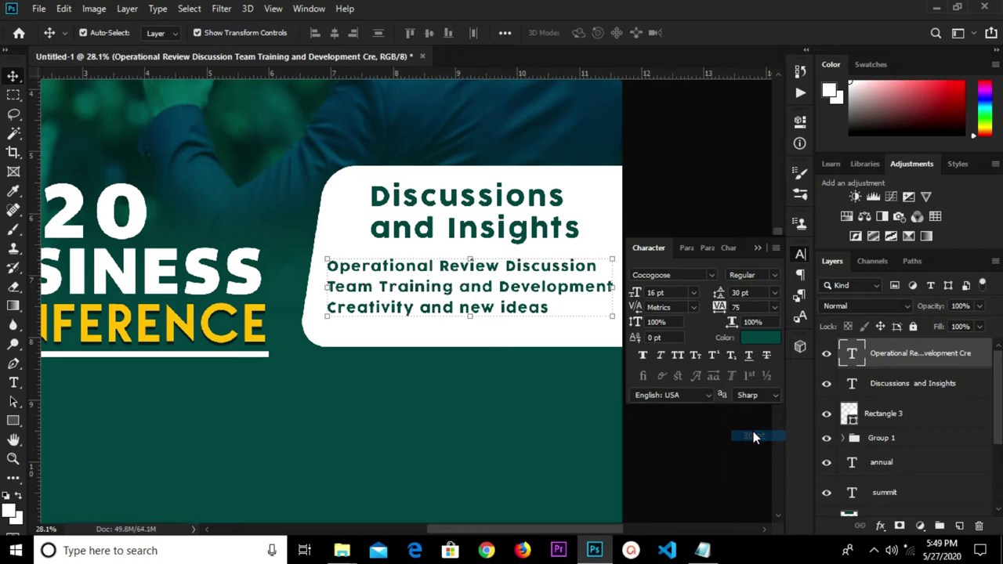
left_click(740, 293)
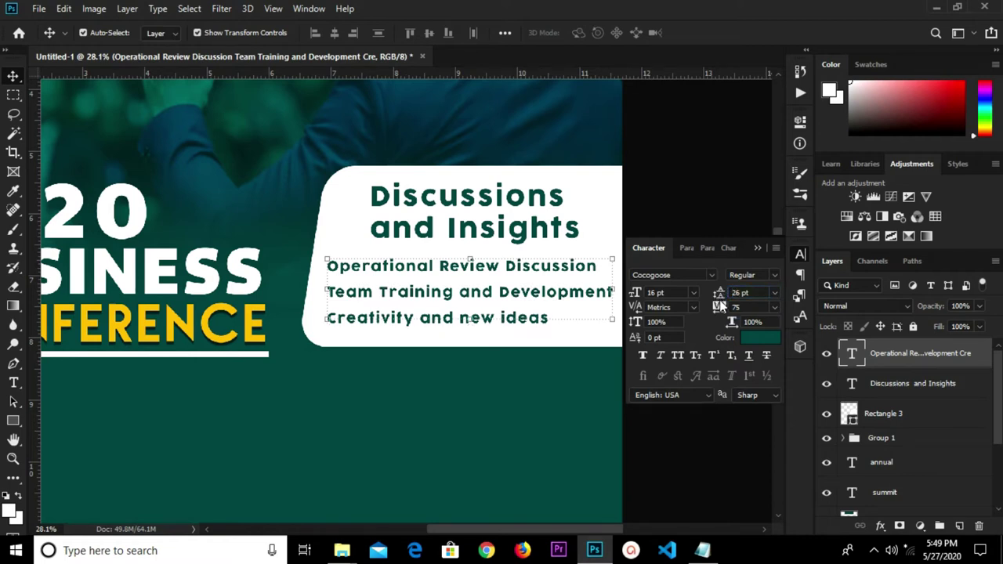
key("Return")
left_click(756, 249)
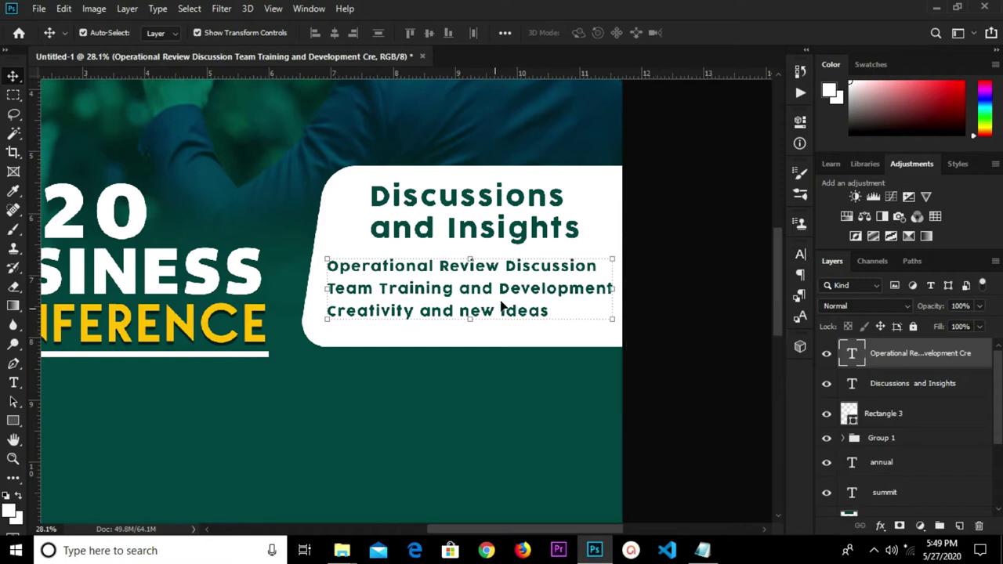
Nudge the Discussions and Insights heading down closer to the paragraph
left_click(505, 231)
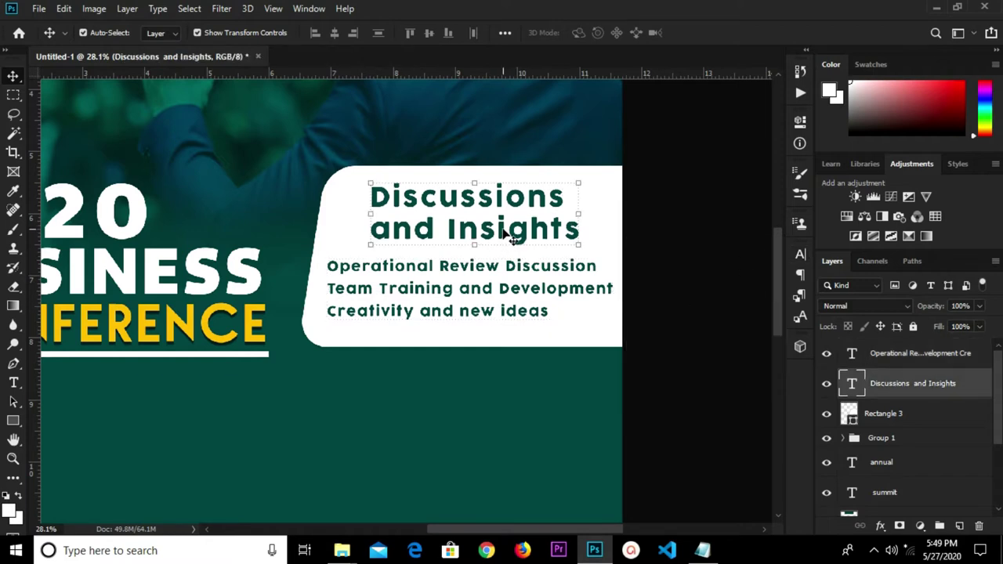
key("shift+Down")
key("shift+Down")
key("shift+Down")
key("shift+Down")
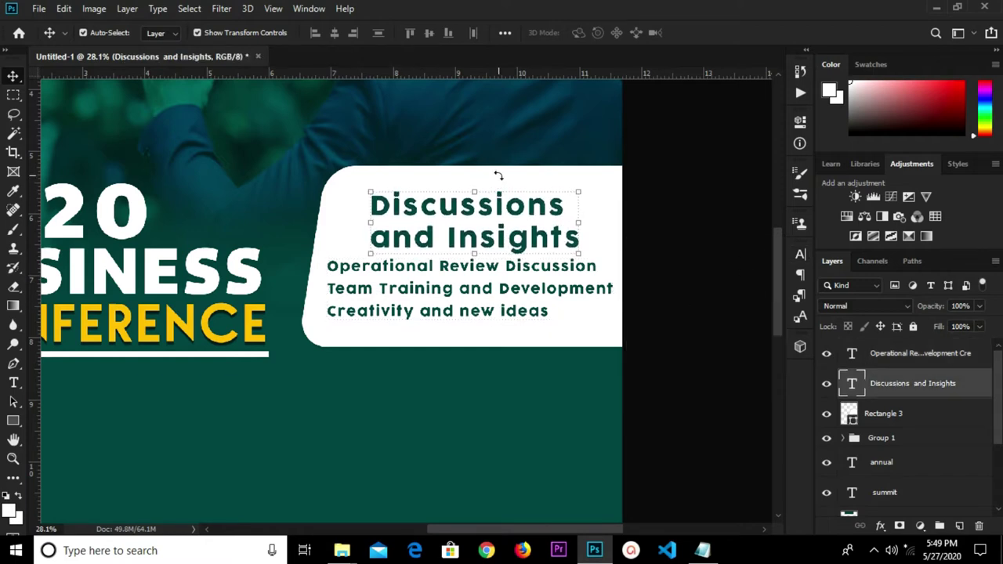
key("ctrl+t")
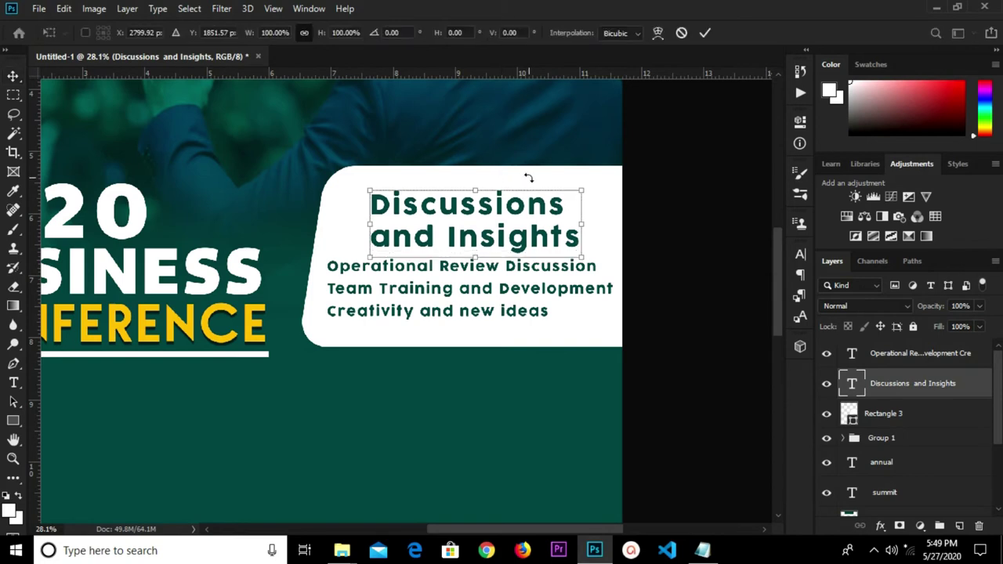
left_click(705, 33)
left_click(505, 184)
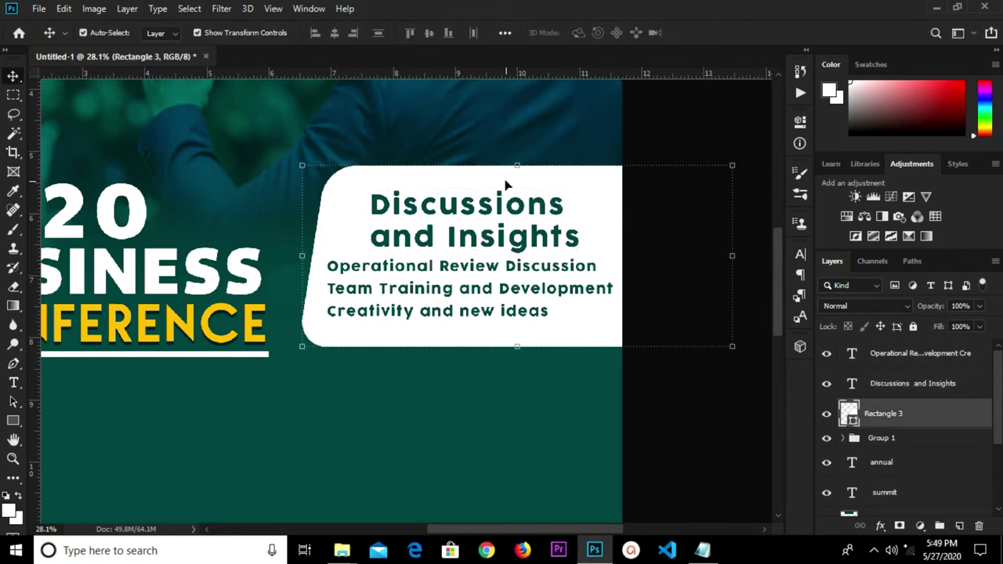
Trim the white box by lowering its top edge and raising its bottom edge
left_click_drag(516, 167, 517, 177)
left_click_drag(517, 346, 516, 334)
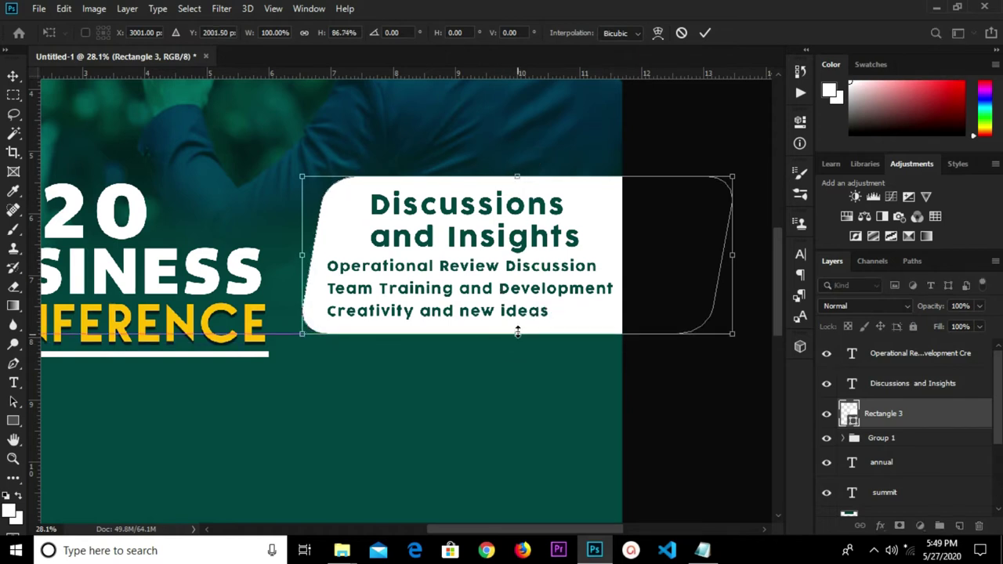
left_click(704, 34)
left_click(634, 416)
Nudge the 2020 BUSINESS CONFERENCE title group up and slightly left
scroll(634, 416, "down", 3)
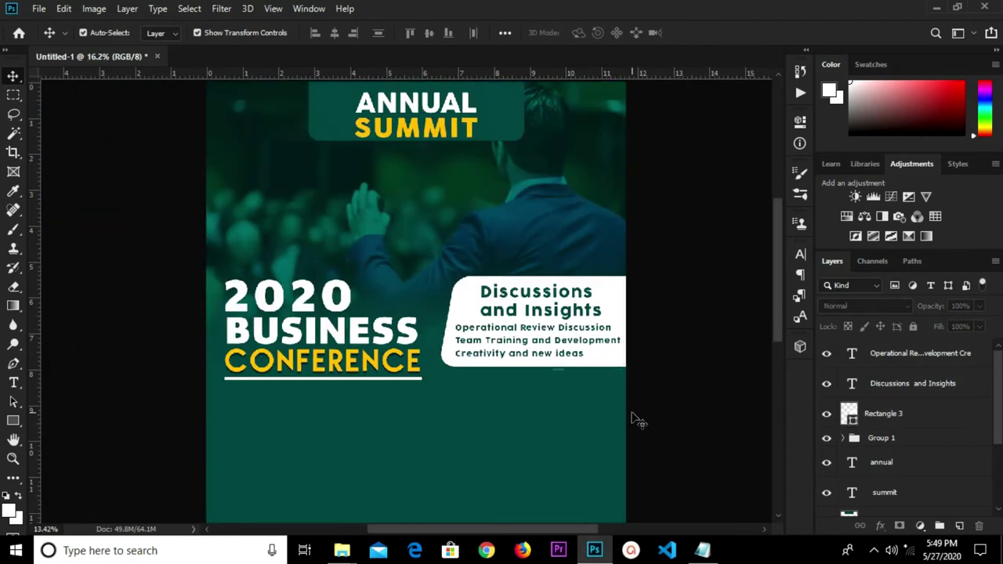
scroll(636, 417, "down", 2)
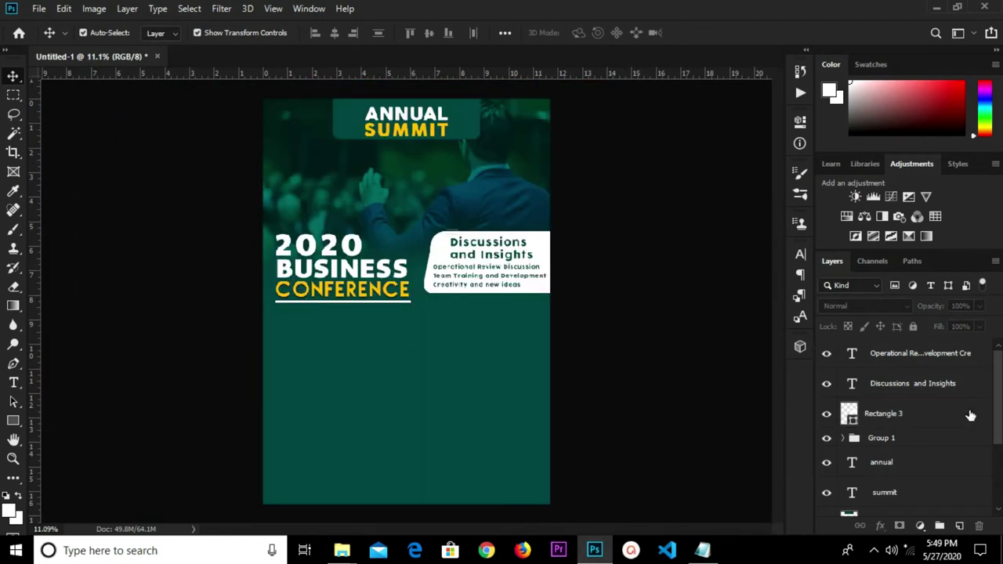
scroll(870, 420, "down", 2)
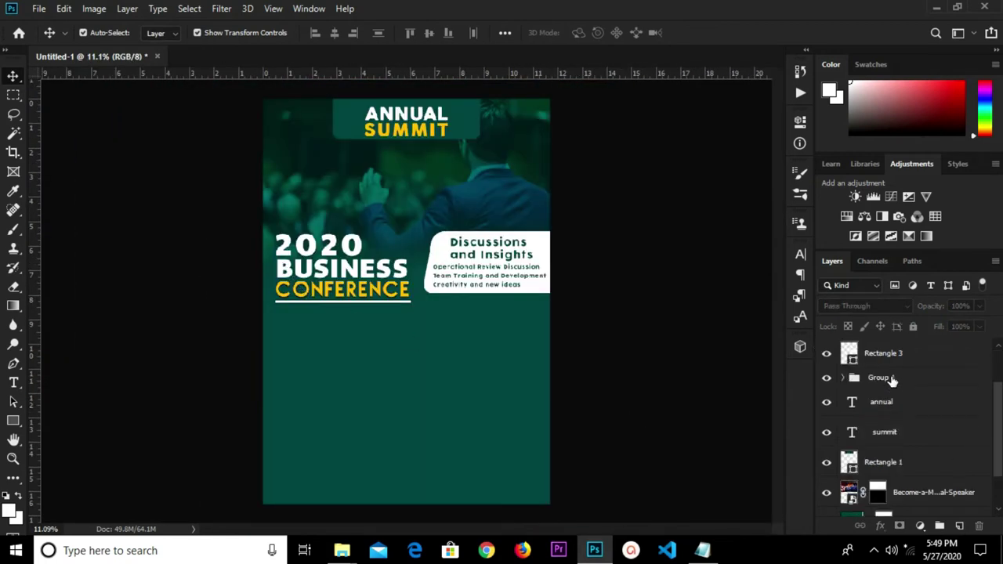
left_click(891, 380)
key("shift+Up")
key("shift+Up")
key("shift+Up")
key("shift+Up")
key("shift+Up")
key("shift+Up")
key("shift+Up")
key("shift+Up")
key("shift+Up")
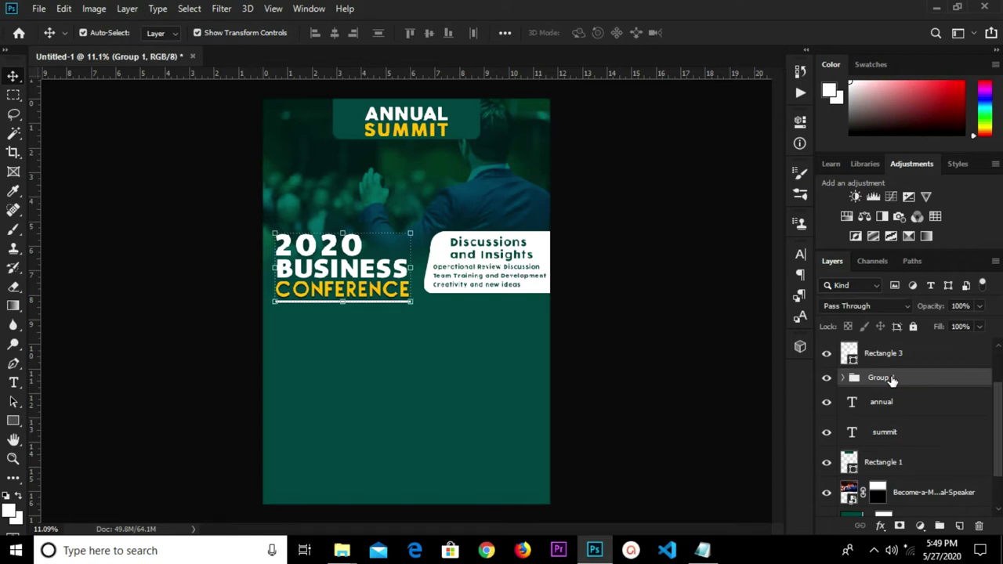
key("shift+Left")
key("shift+Left")
key("shift+Up")
key("shift+Up")
key("shift+Left")
key("shift+Left")
key("shift+Right")
key("shift+Right")
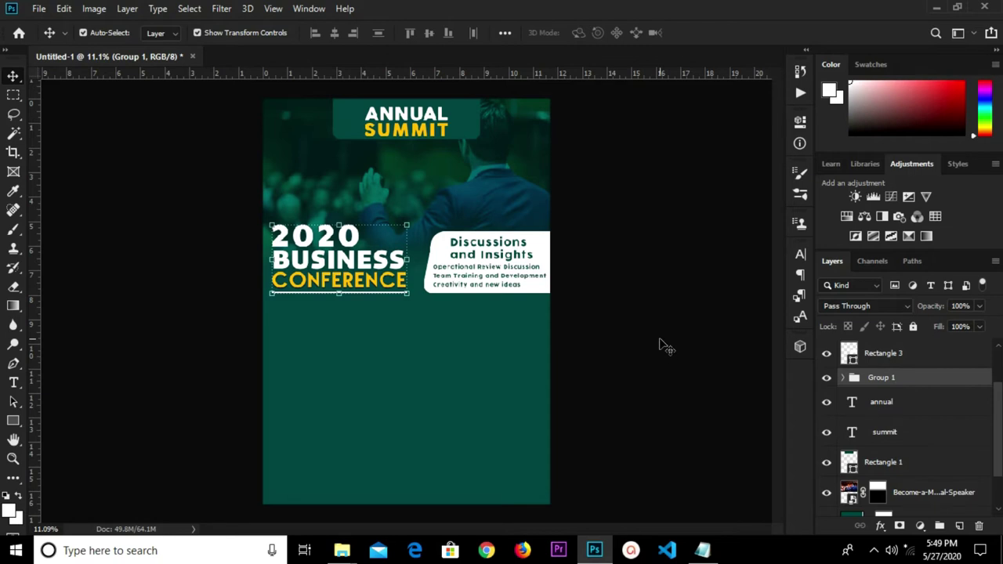
left_click(658, 345)
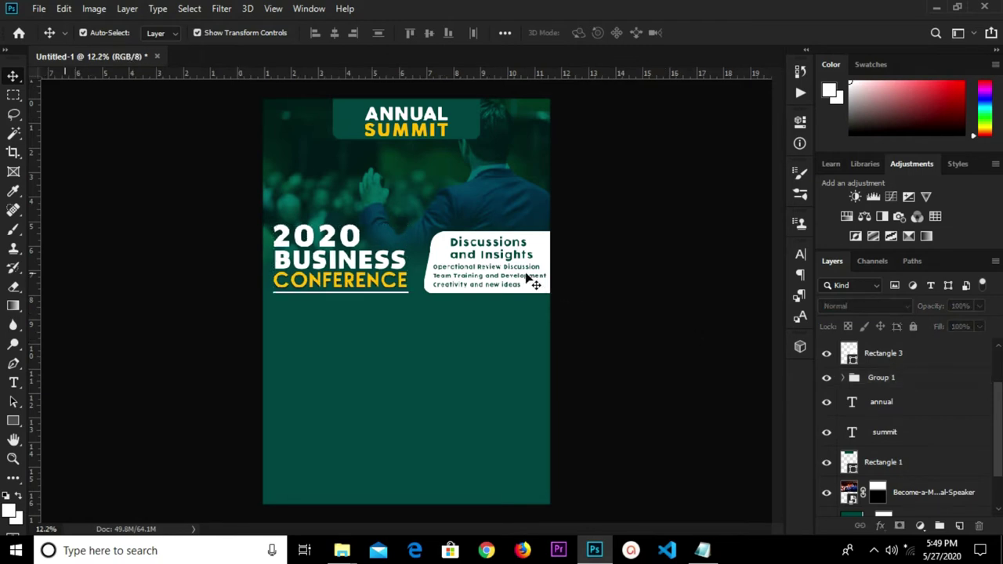
Shift the white box slightly left and pick the Custom Shape Tool
scroll(533, 285, "up", 2)
scroll(432, 276, "up", 5)
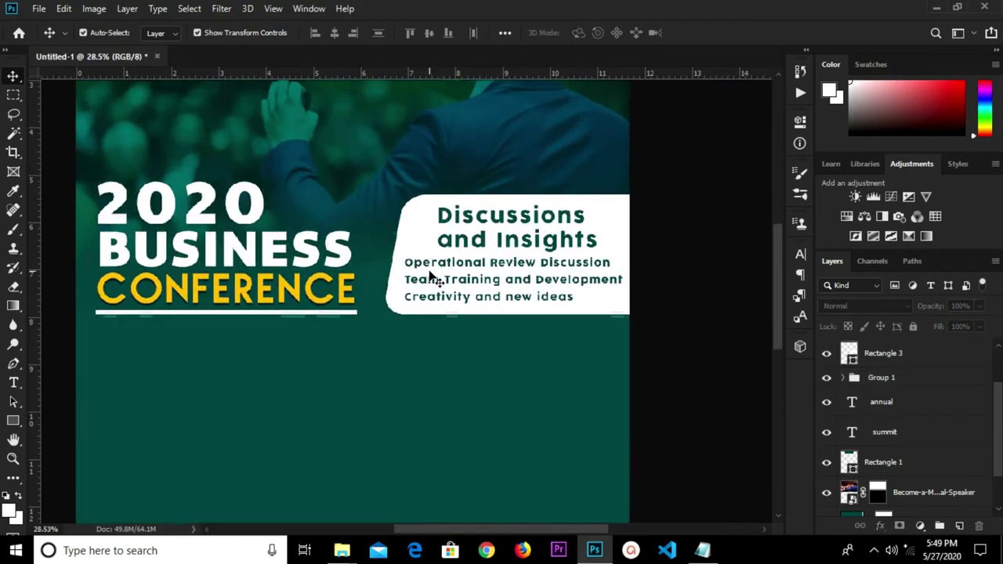
left_click(383, 276)
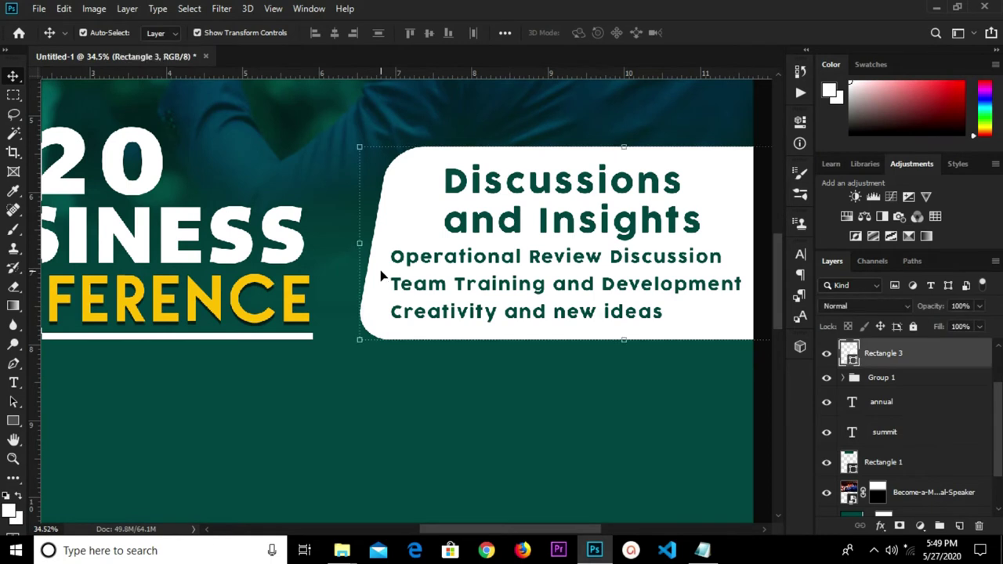
left_click_drag(383, 276, 381, 277)
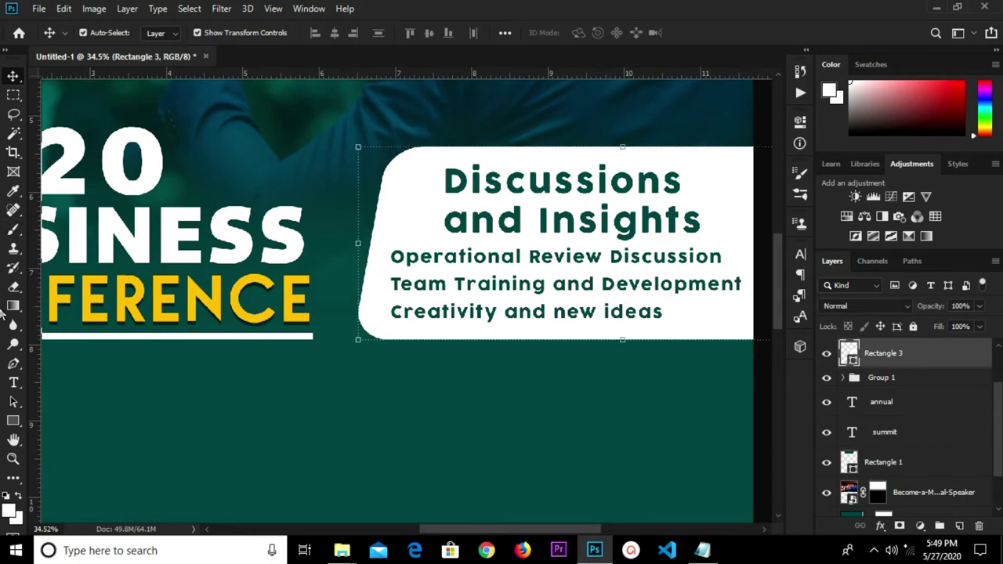
left_click_drag(13, 421, 67, 490)
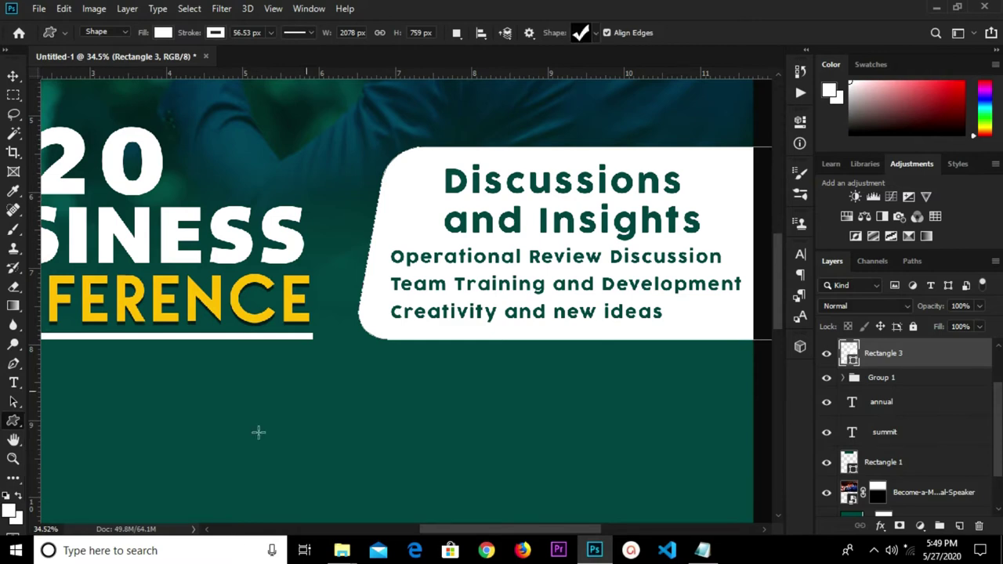
Draw a proportional checkmark custom shape below the white box
left_click(584, 34)
left_click(583, 34)
scroll(430, 234, "up", 1)
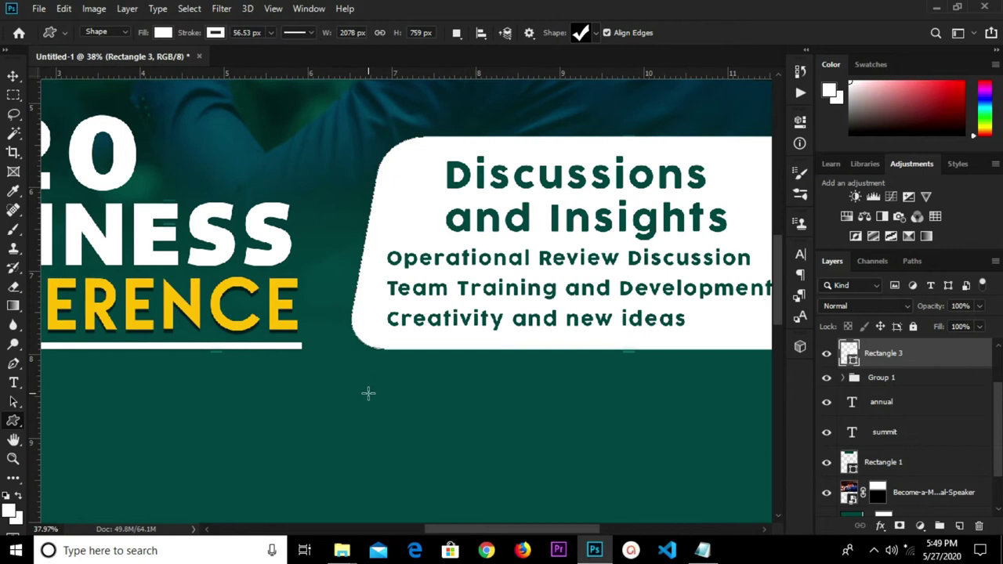
key("shift")
left_click_drag(375, 370, 415, 389)
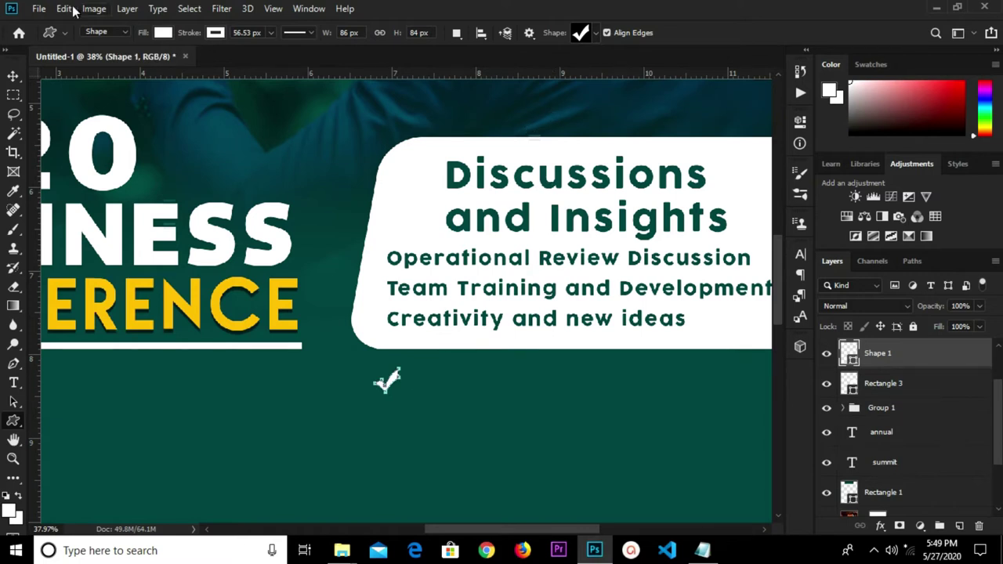
Give the checkmark a dark teal fill and no stroke
left_click(163, 33)
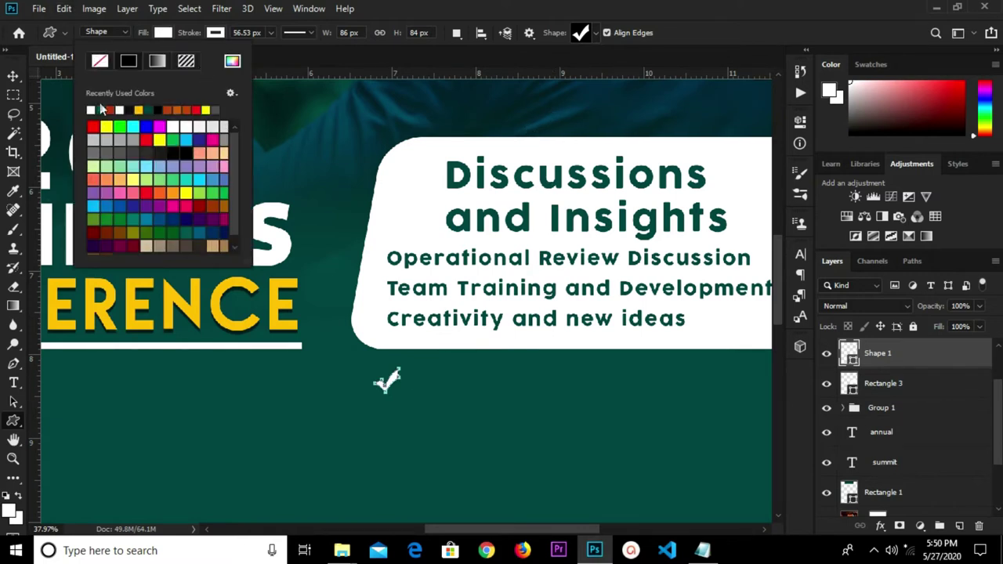
left_click(101, 110)
left_click(20, 77)
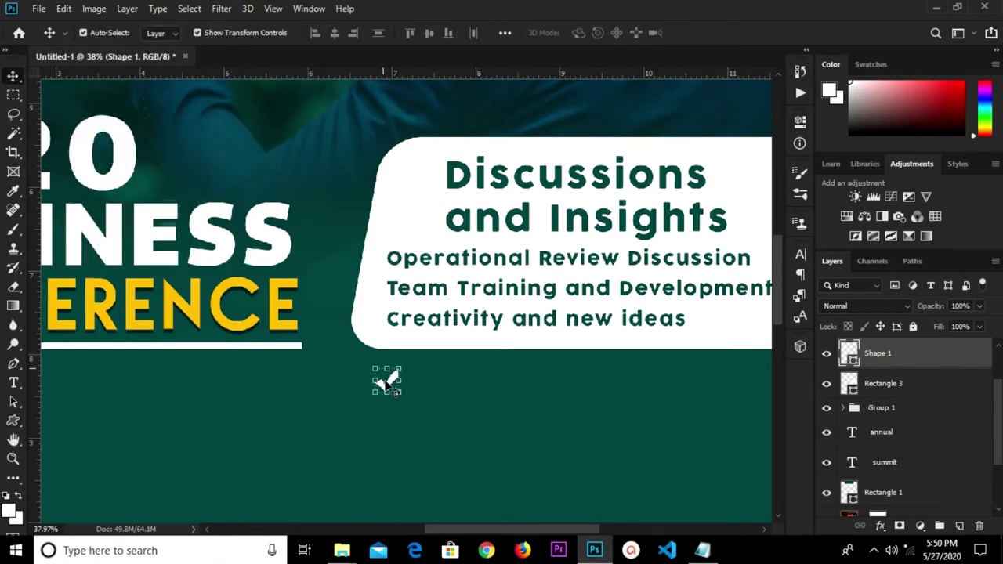
left_click(13, 422)
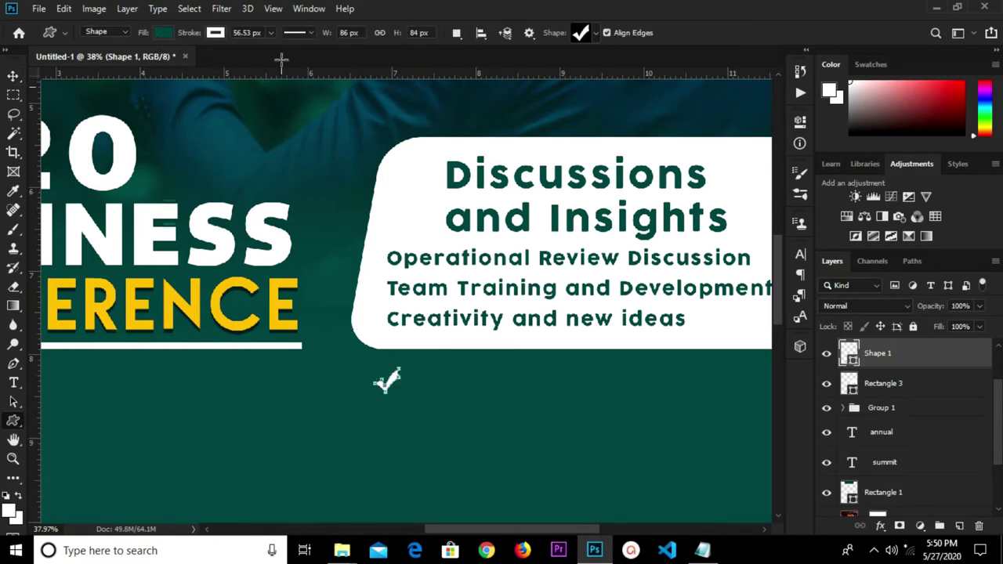
left_click(215, 33)
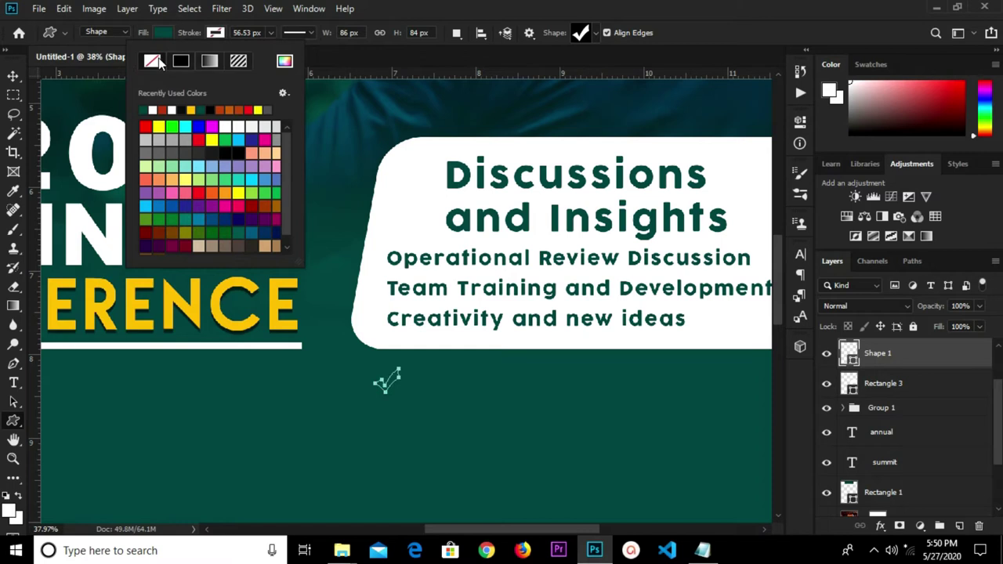
left_click(13, 74)
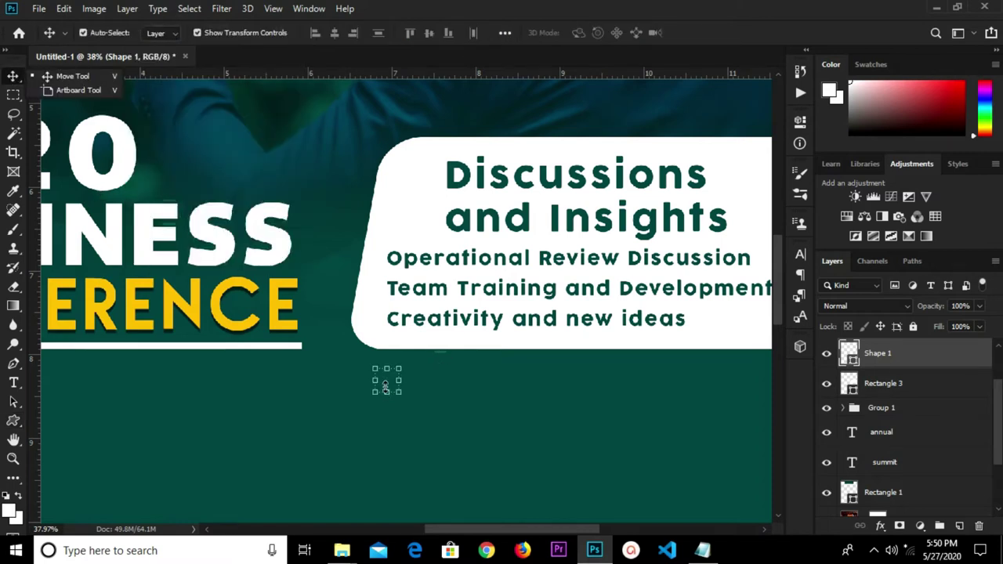
Move the checkmark level with the Operational Review line
key("ctrl+t")
left_click_drag(387, 382, 383, 266)
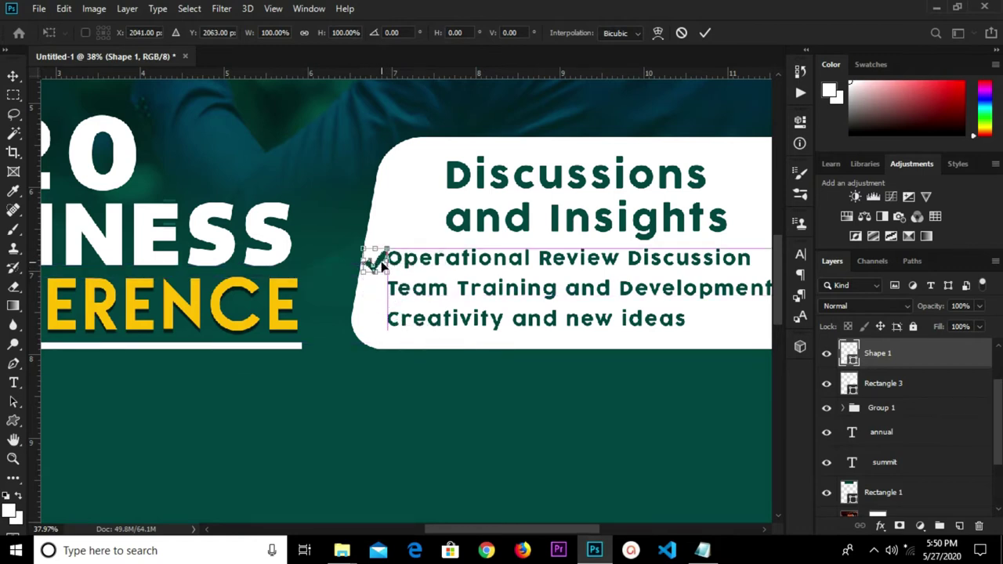
scroll(383, 267, "up", 4)
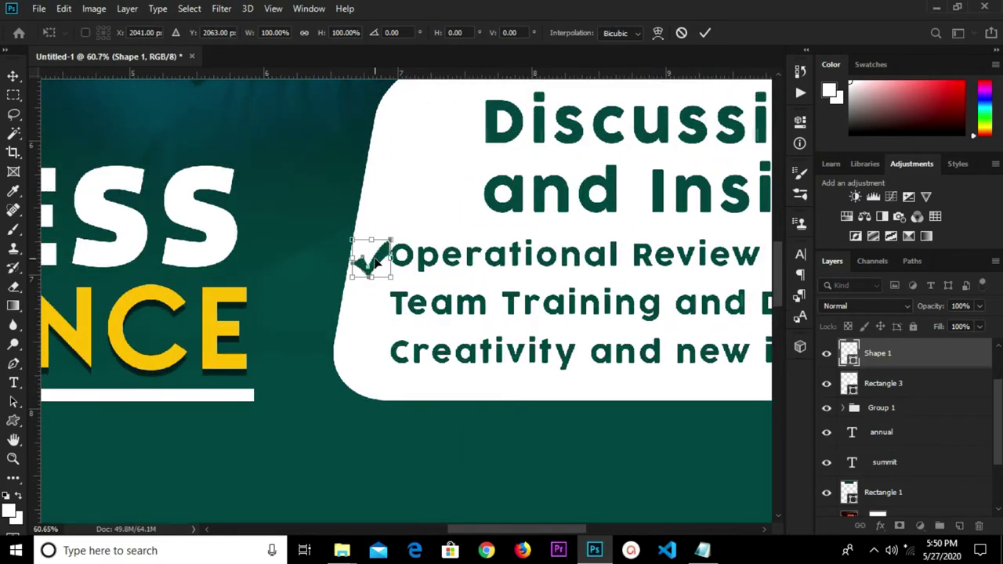
left_click_drag(377, 265, 379, 256)
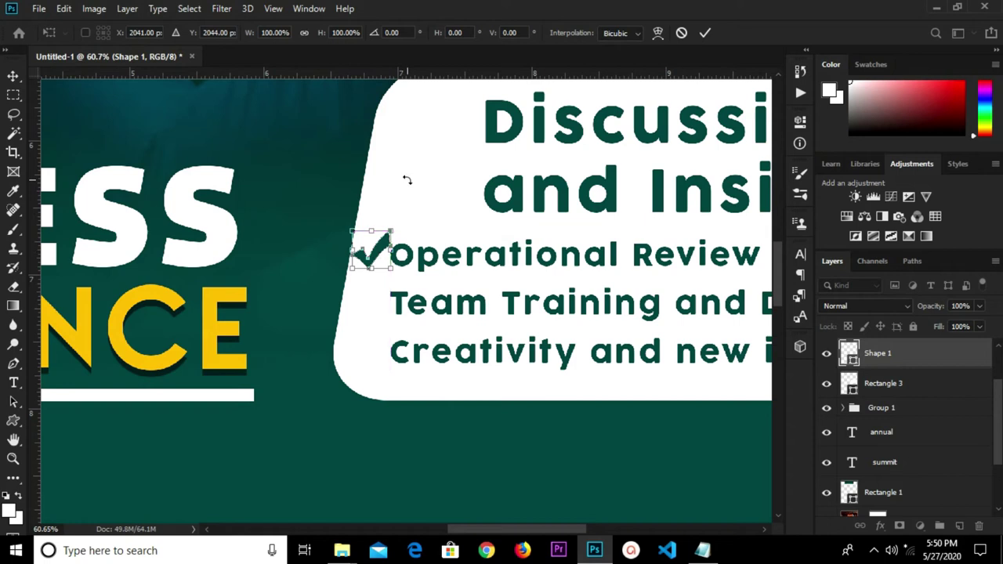
left_click(709, 32)
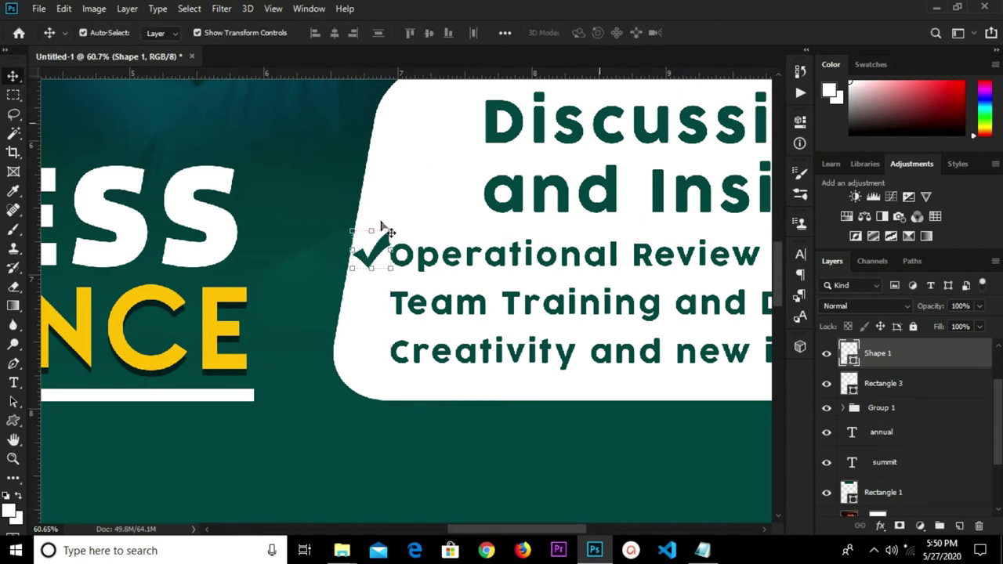
Shrink the checkmark to about 83% and copy it down beside Team Training
left_click(381, 230)
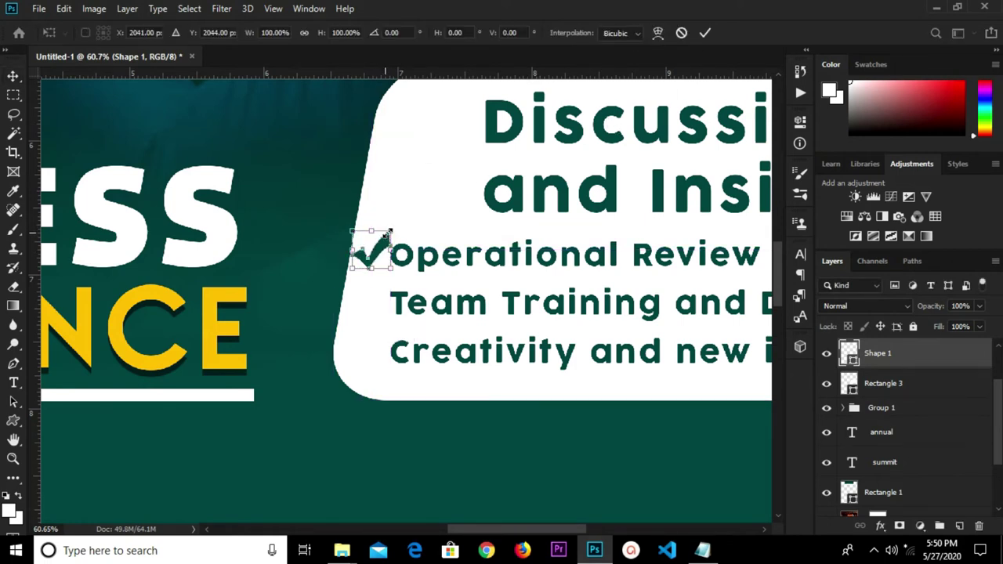
left_click_drag(390, 229, 378, 256)
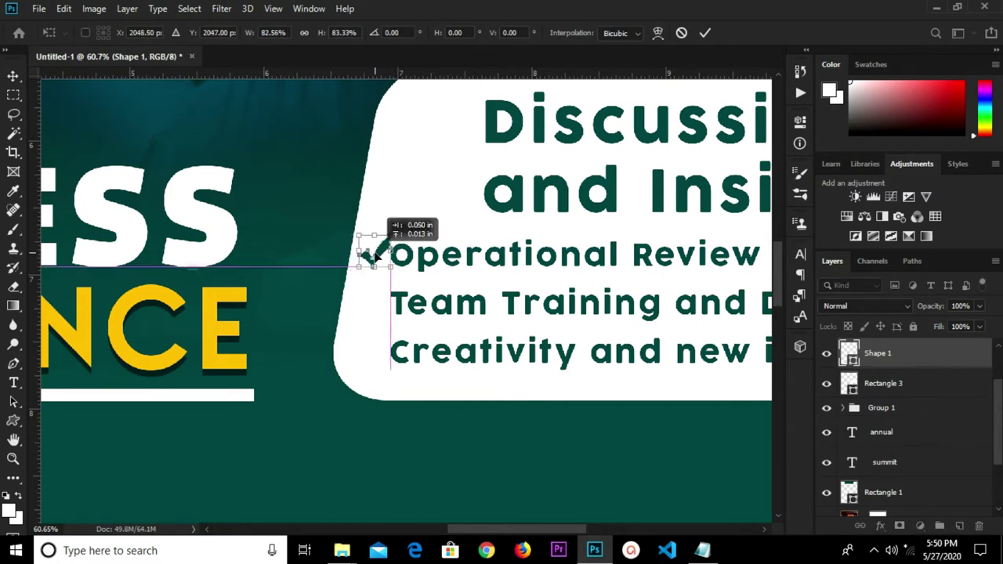
left_click_drag(376, 257, 376, 258)
key("Return")
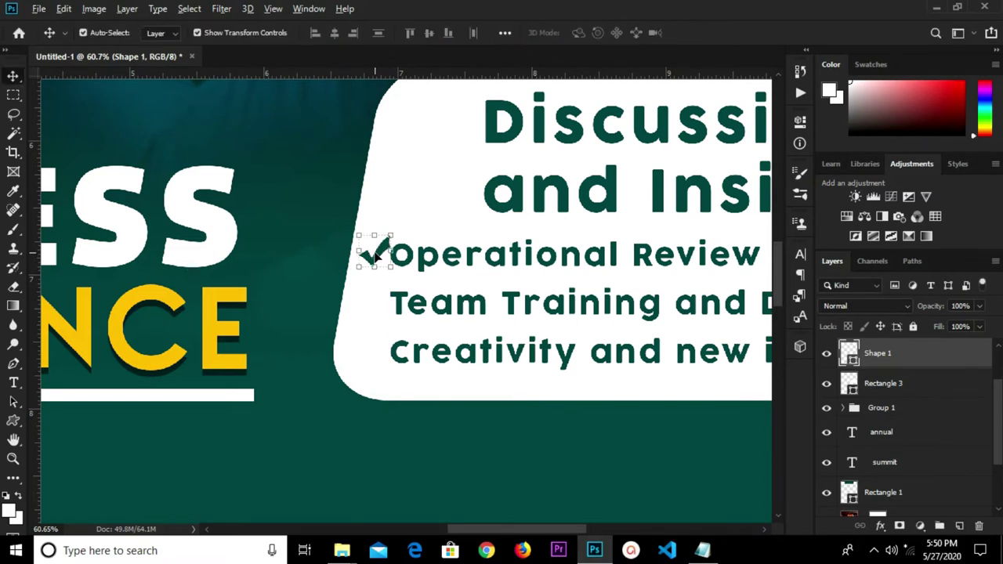
left_click_drag(384, 248, 375, 339)
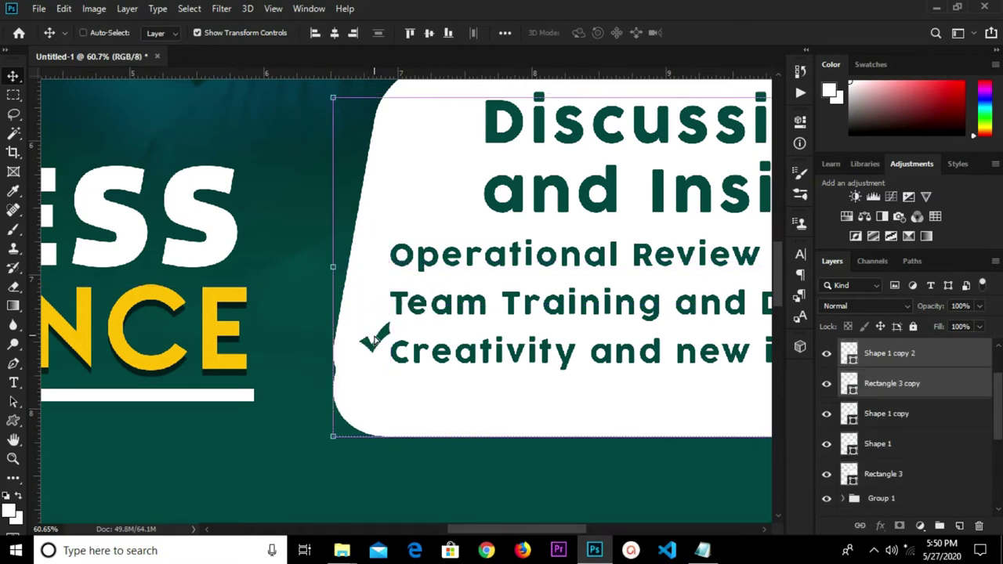
Undo the stray white box duplicate and copy a checkmark beside the Creativity line
key("ctrl+z")
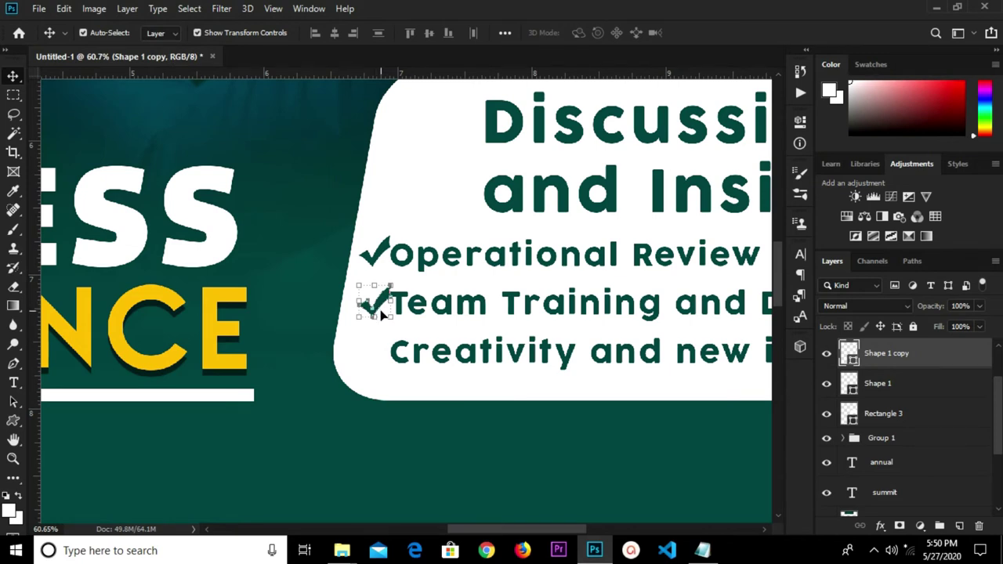
left_click_drag(377, 308, 377, 356)
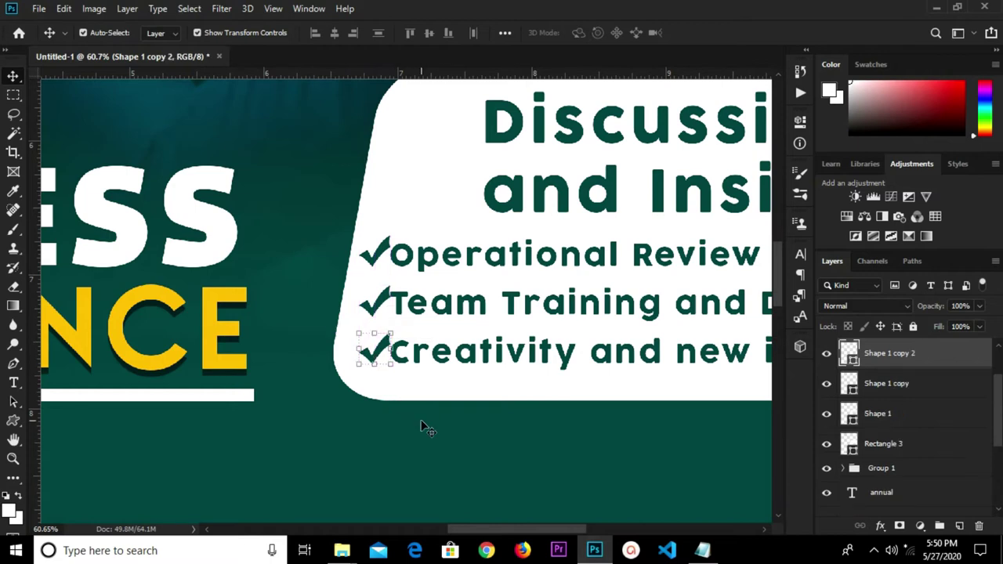
scroll(423, 419, "down", 6)
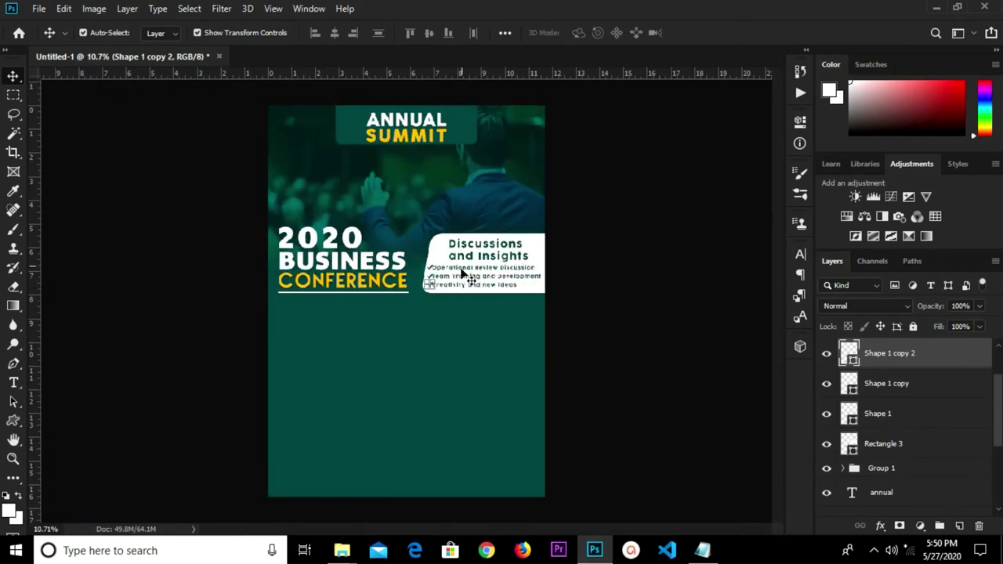
scroll(463, 273, "up", 3)
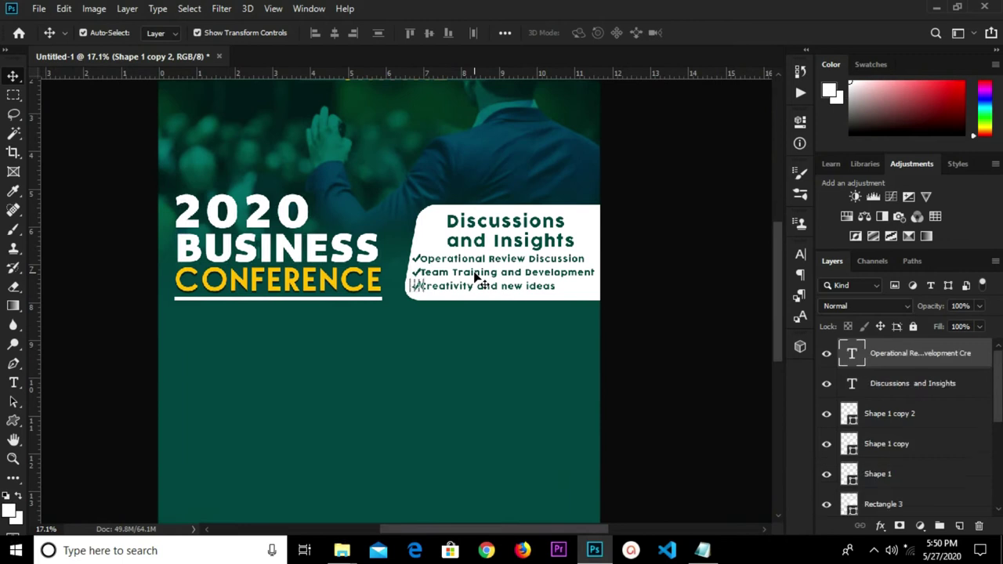
Nudge the white box behind the bullet list slightly left
left_click(479, 279)
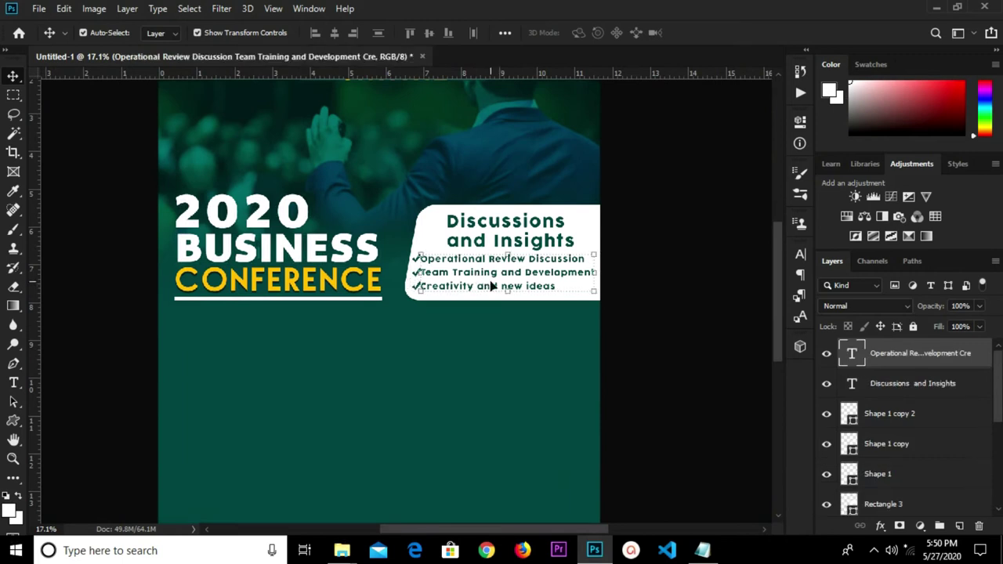
left_click(638, 248)
left_click(437, 249)
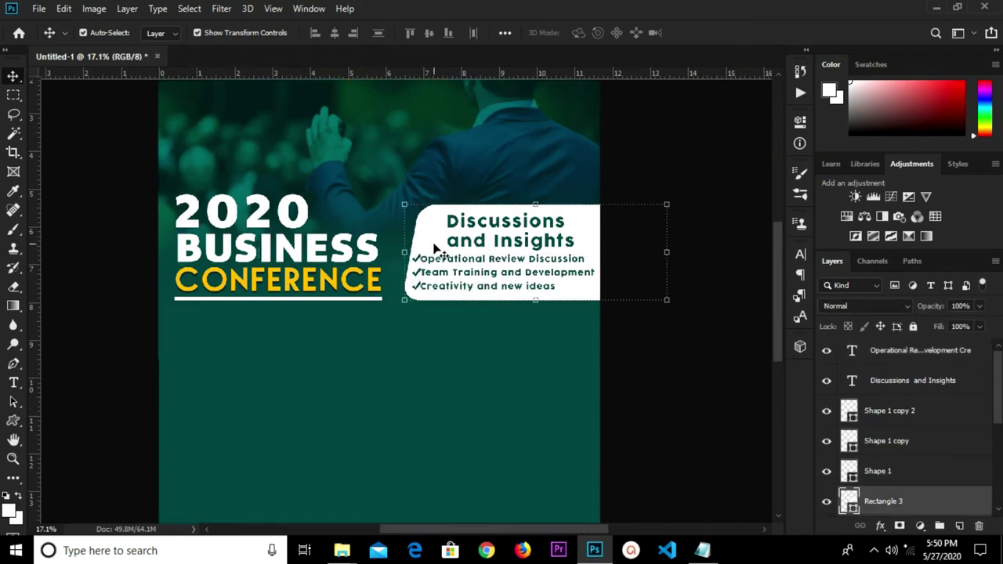
key("shift+Left")
key("shift+Left")
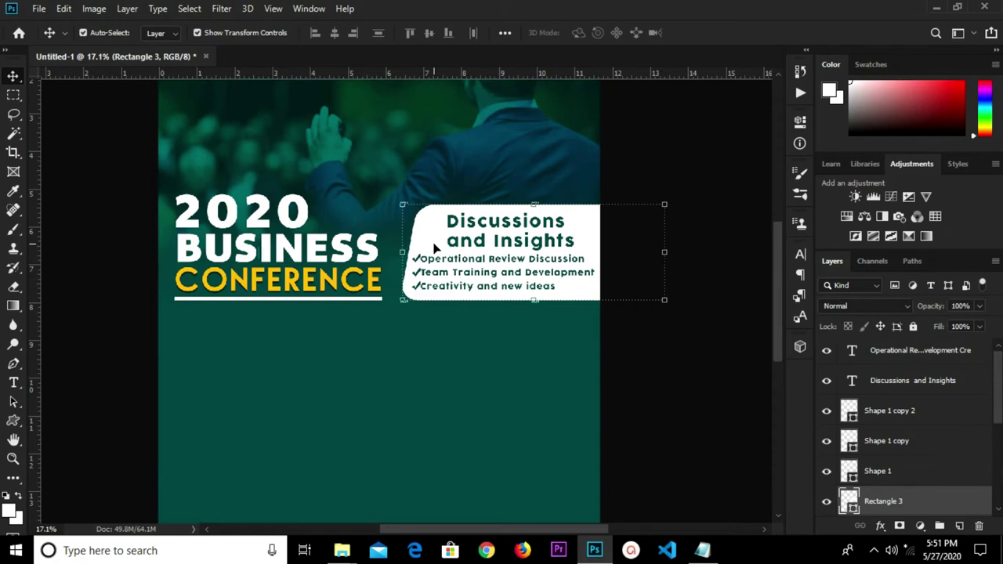
scroll(436, 248, "up", 5)
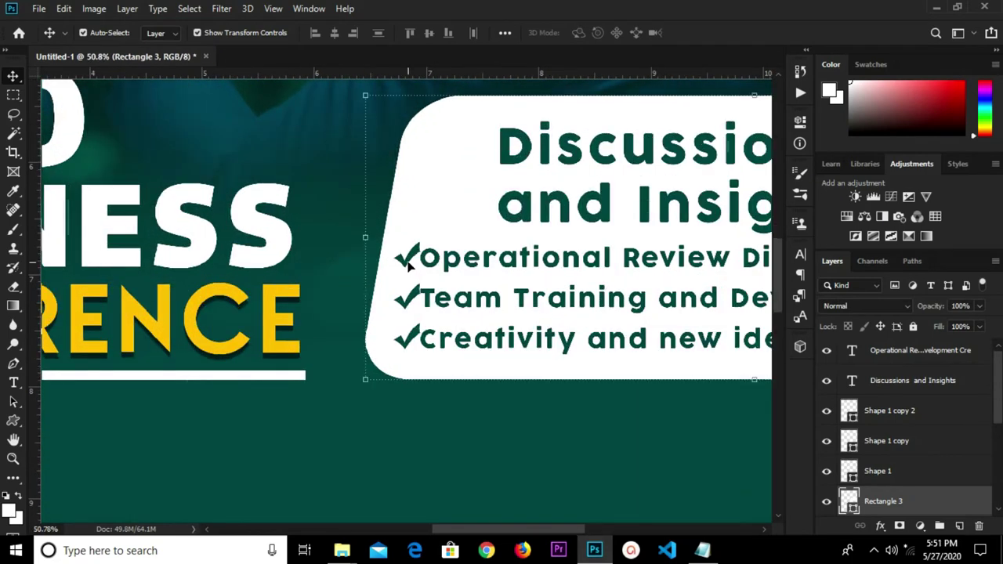
Shift all three checkmarks slightly left and fit the whole poster on screen
left_click(408, 267)
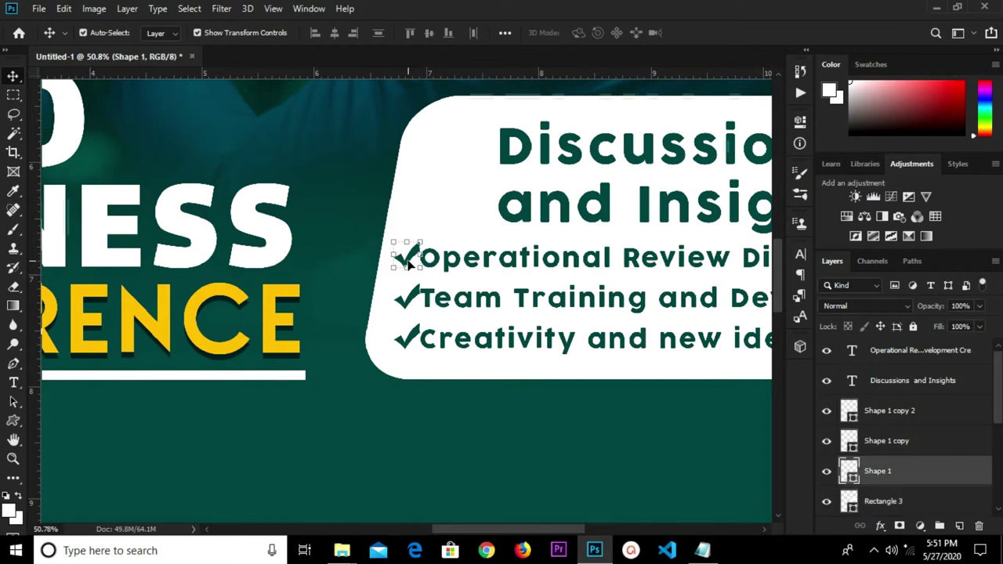
left_click(411, 304, "shift")
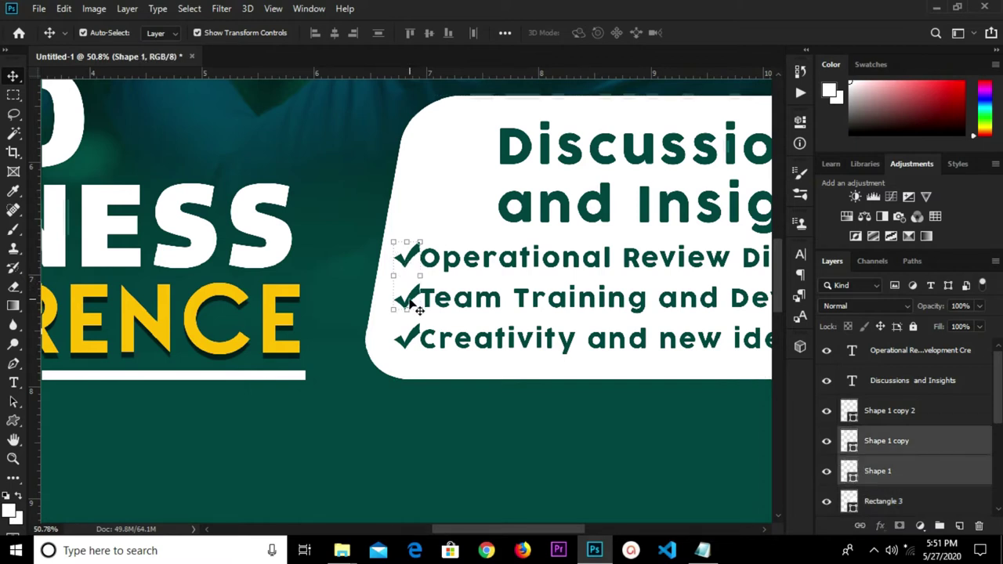
left_click(411, 340, "shift")
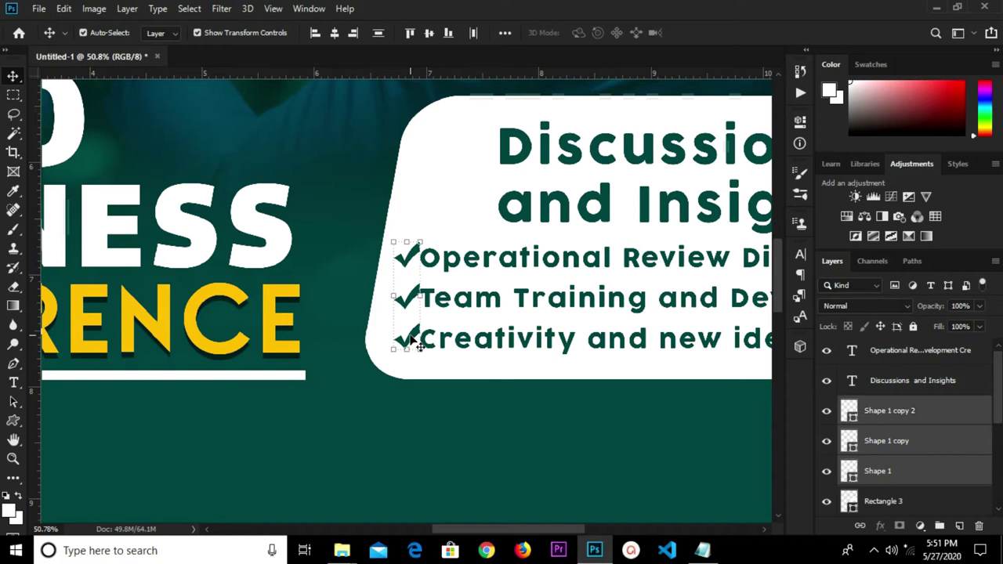
left_click_drag(411, 337, 403, 338)
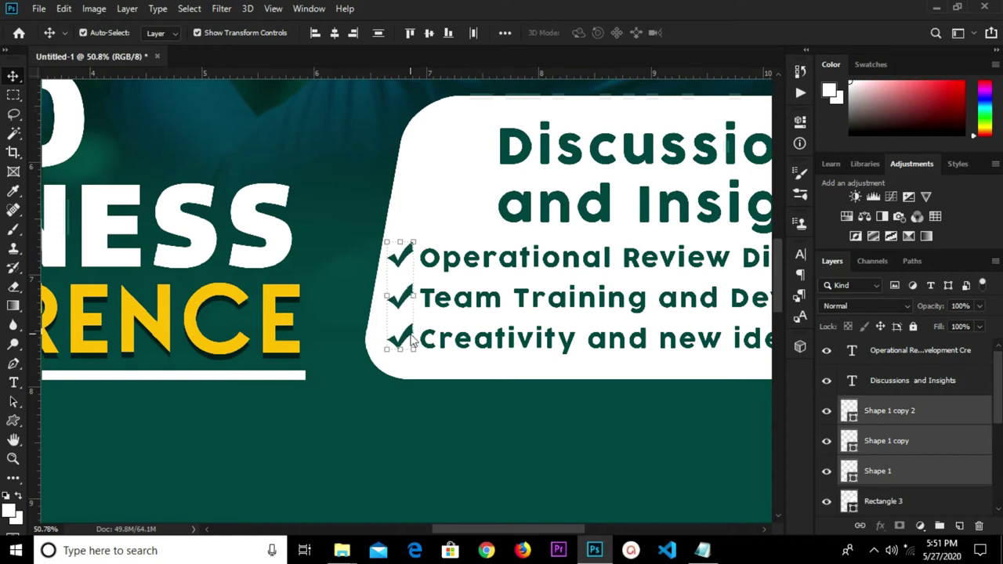
key("ctrl+0")
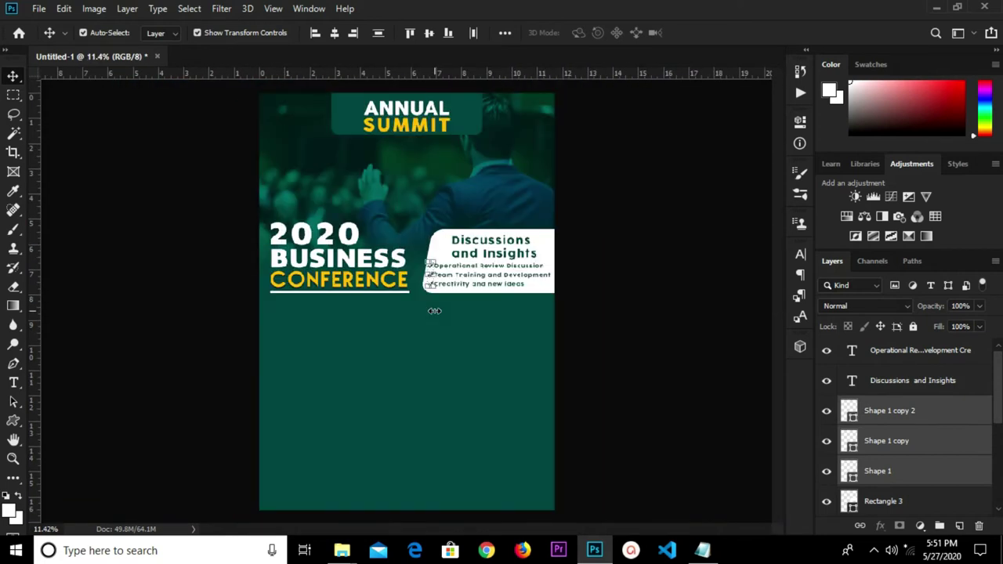
Place Embedded the Biz-conference crowd photo, positioned slightly lower on the poster
left_click(563, 285)
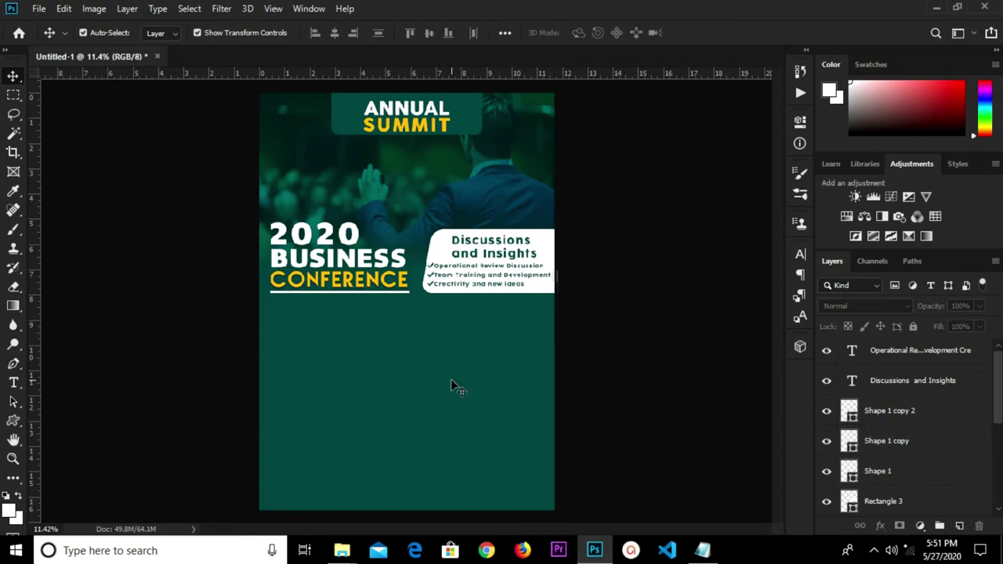
left_click(39, 9)
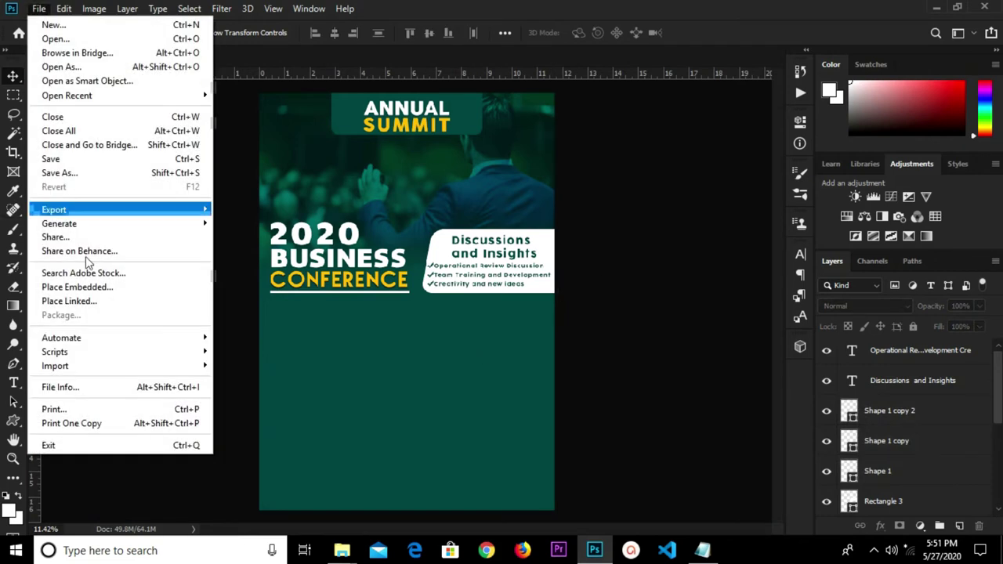
left_click(90, 292)
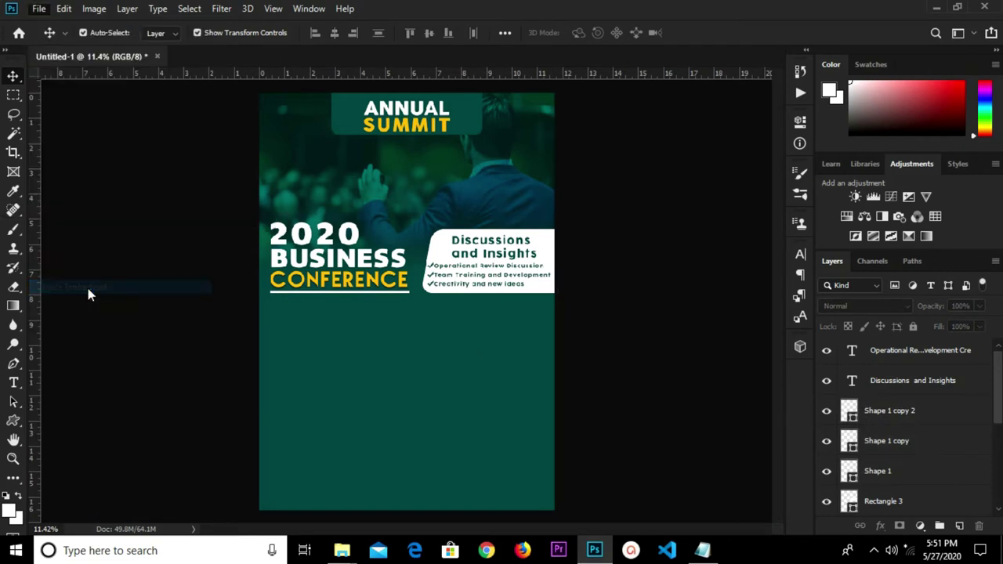
left_click(149, 239)
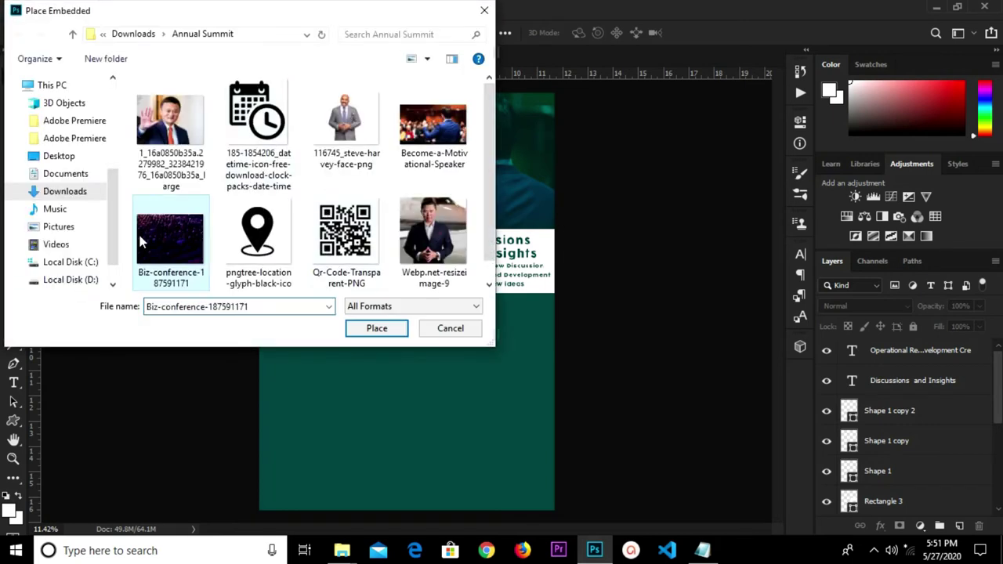
left_click(366, 327)
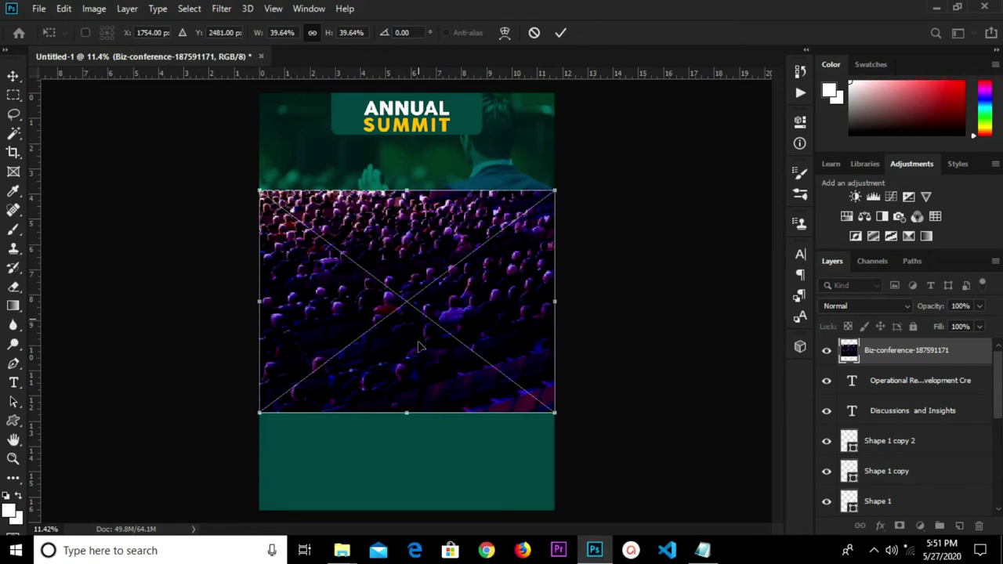
left_click_drag(419, 327, 419, 350)
left_click(560, 32)
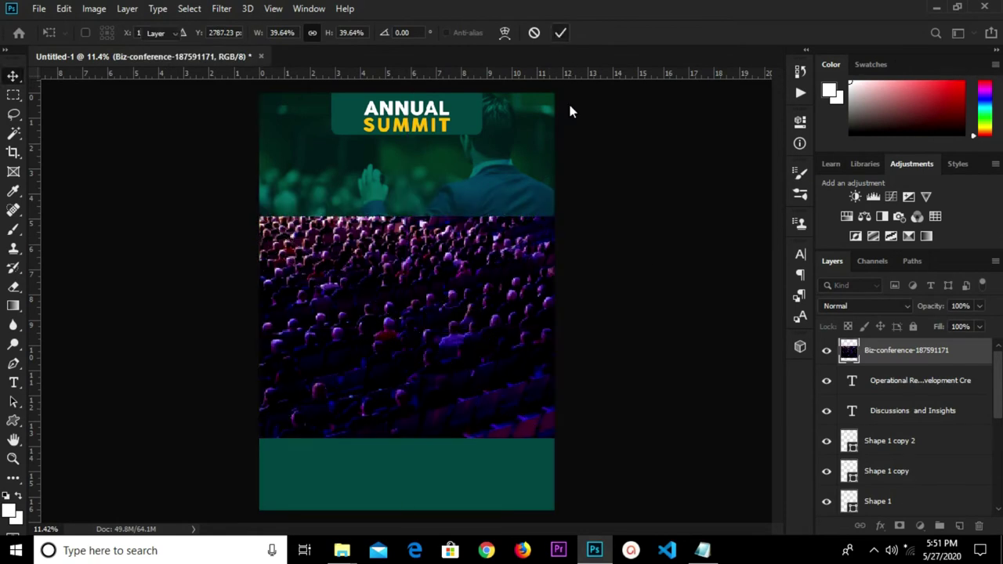
Convert the crowd photo layer to a Smart Object
right_click(892, 352)
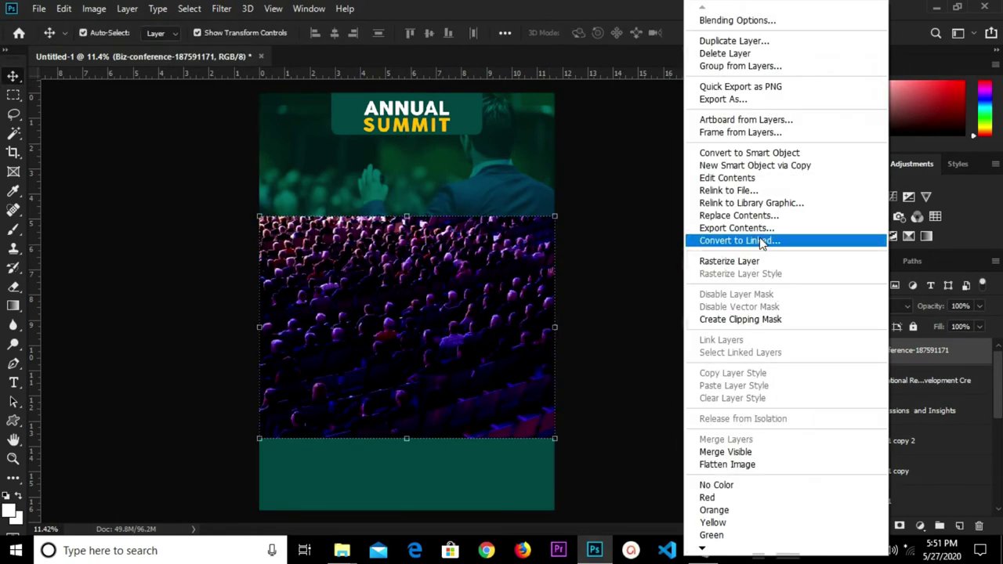
left_click(741, 153)
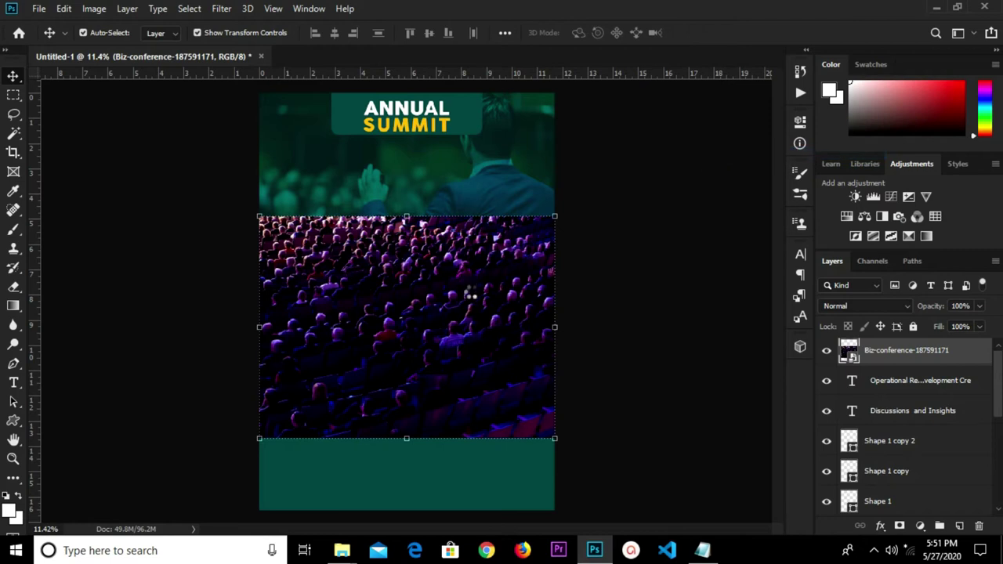
key("ctrl+t")
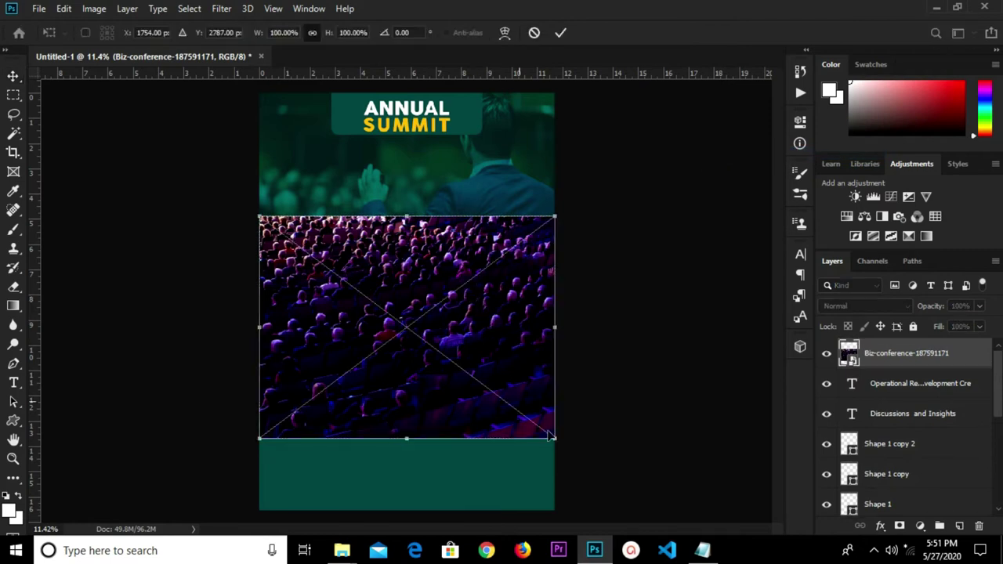
left_click_drag(551, 439, 574, 453)
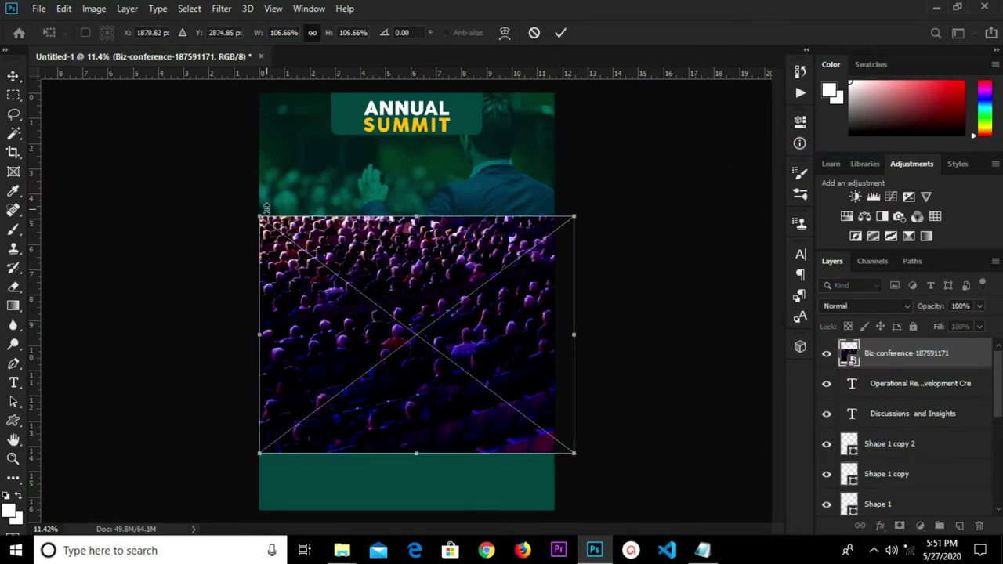
mouse_move(251, 210)
left_mouse_down()
mouse_move(239, 206)
mouse_move(249, 210)
left_mouse_up()
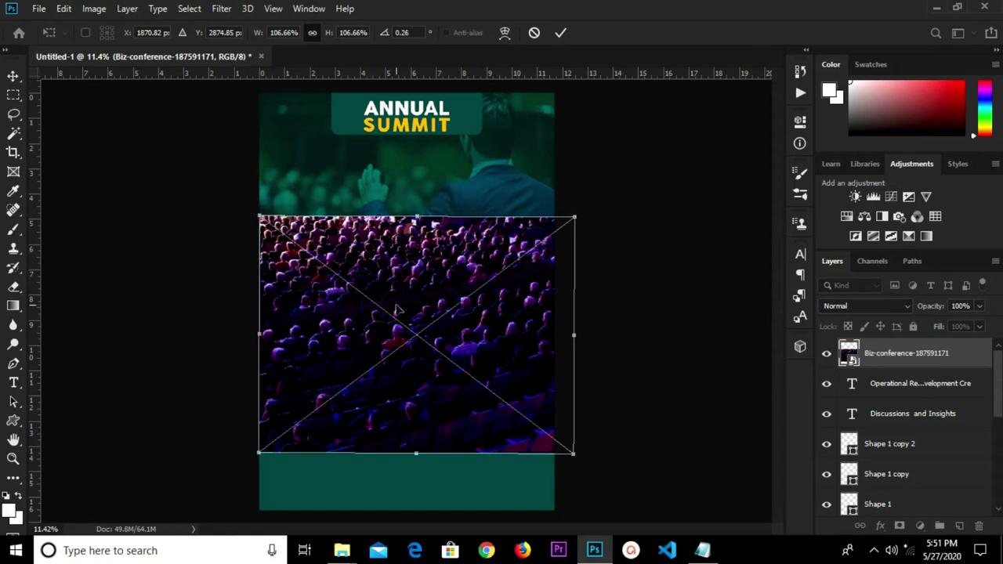
key("Return")
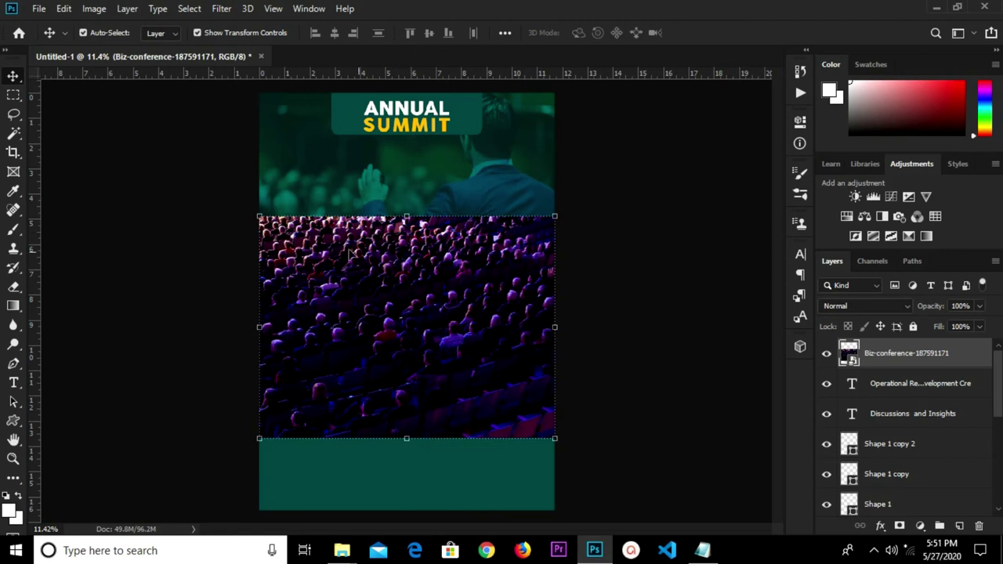
Scale the crowd photo to 108.29% and move its layer beneath the text layers
key("ctrl+t")
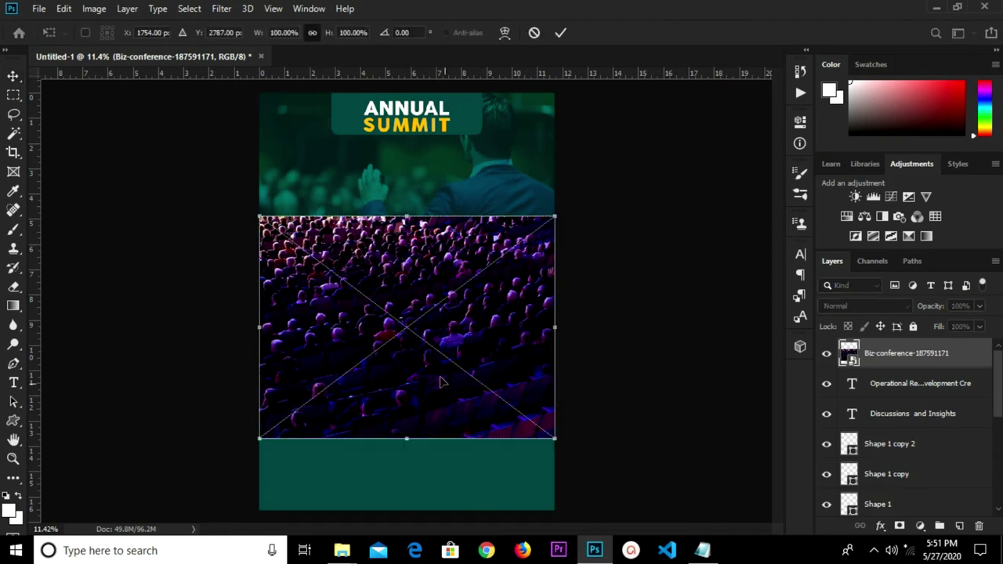
left_click_drag(554, 439, 568, 447)
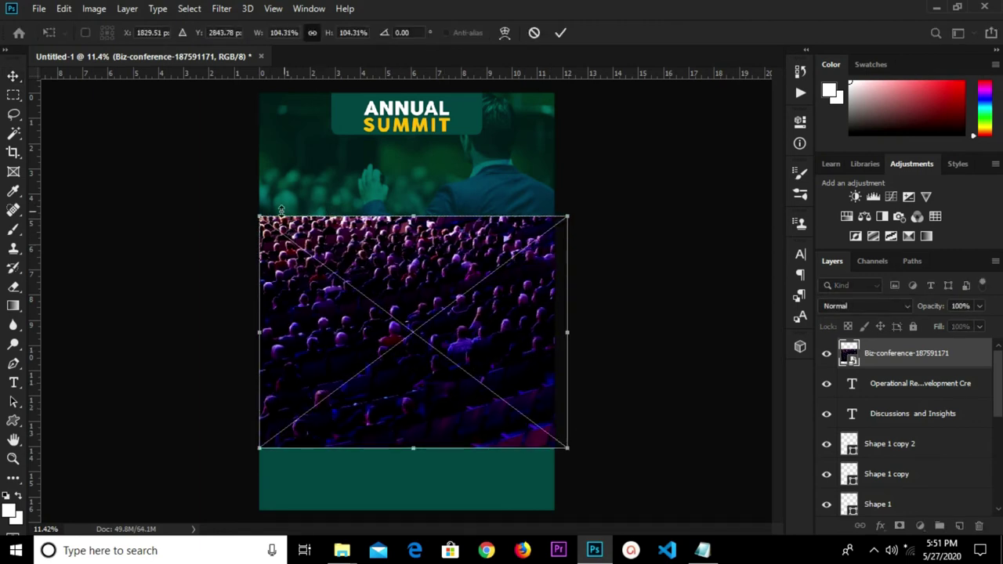
left_click_drag(249, 211, 248, 208)
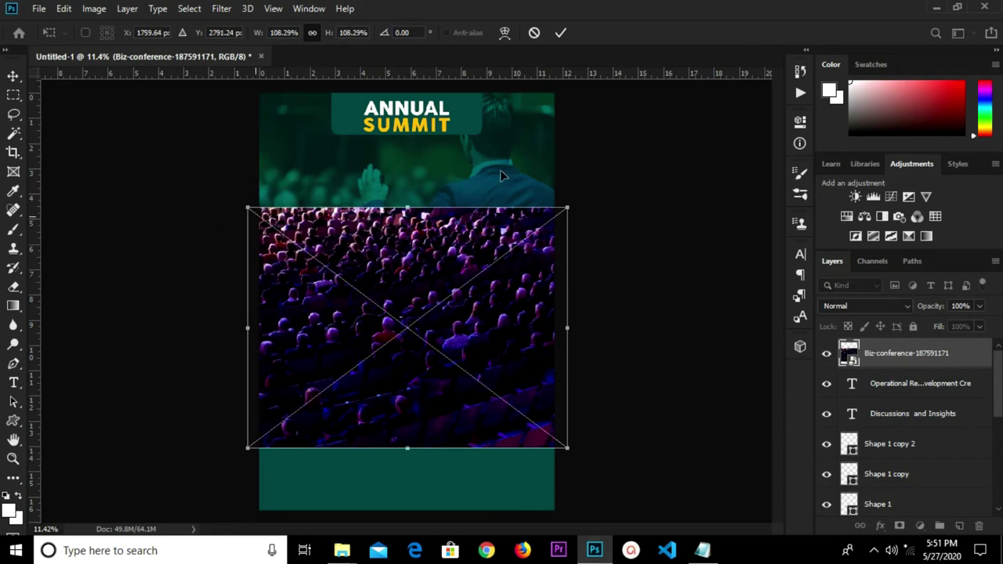
left_click(561, 32)
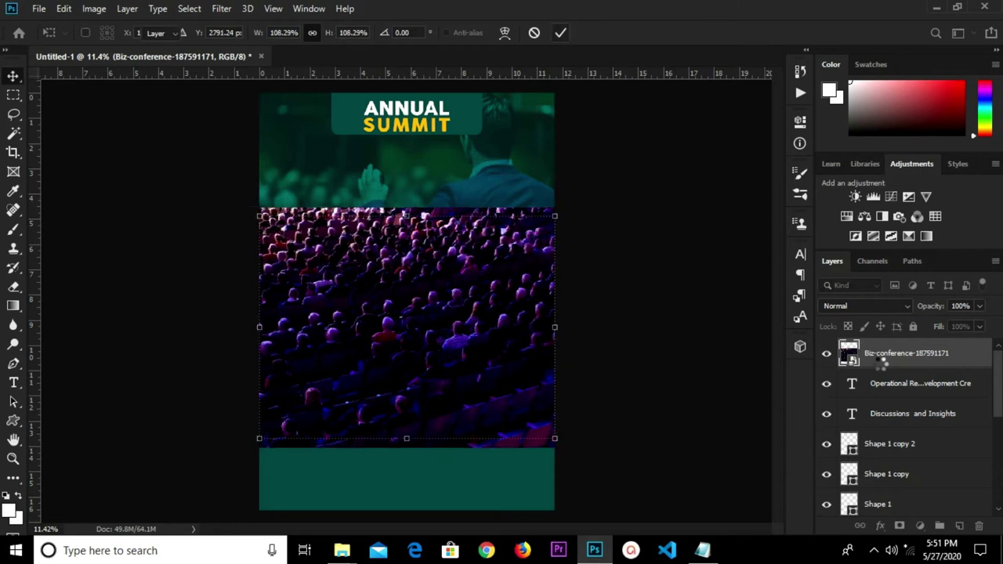
left_click_drag(886, 360, 885, 448)
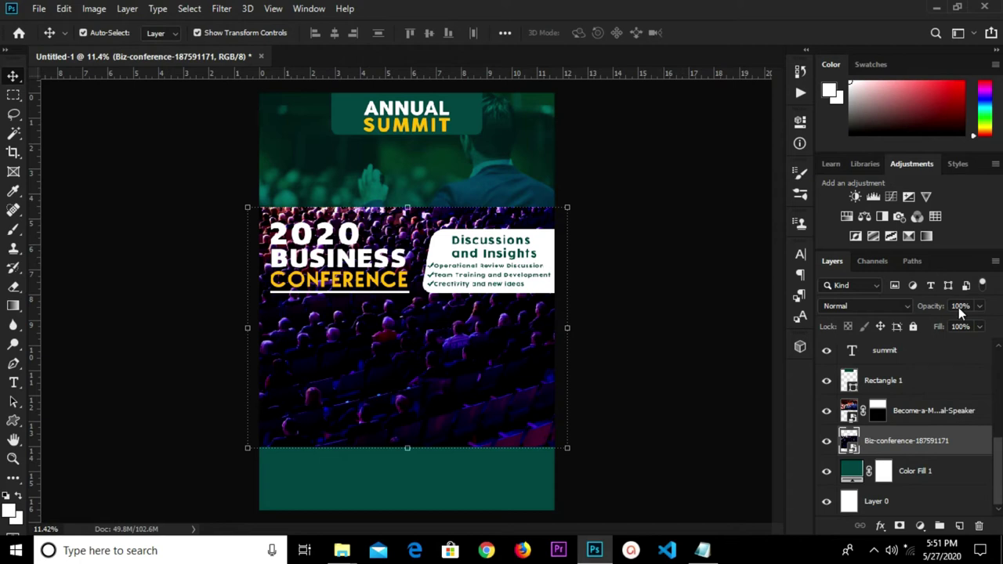
Set the crowd photo to Soft Light at 55% opacity and add a layer mask
left_click(909, 305)
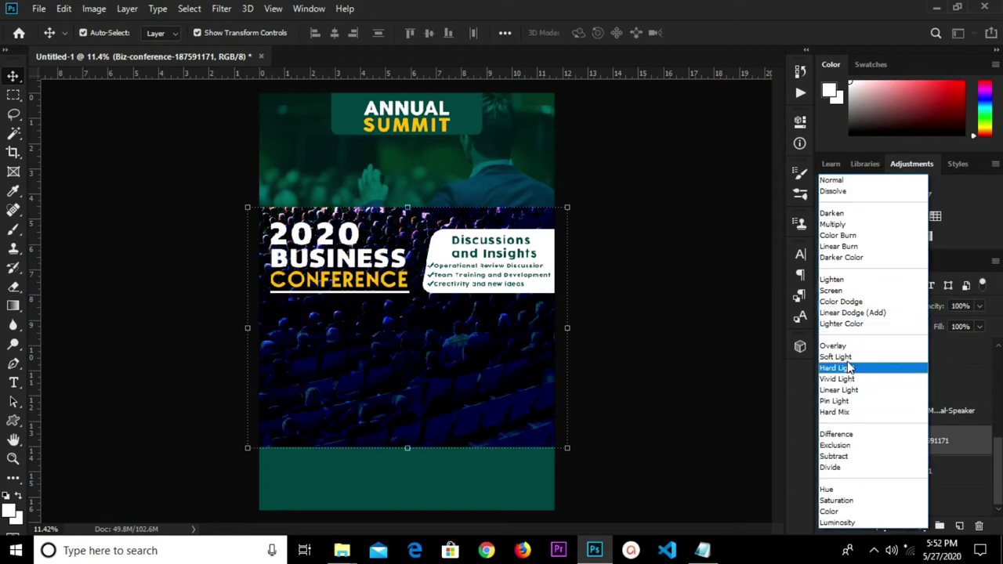
left_click(847, 360)
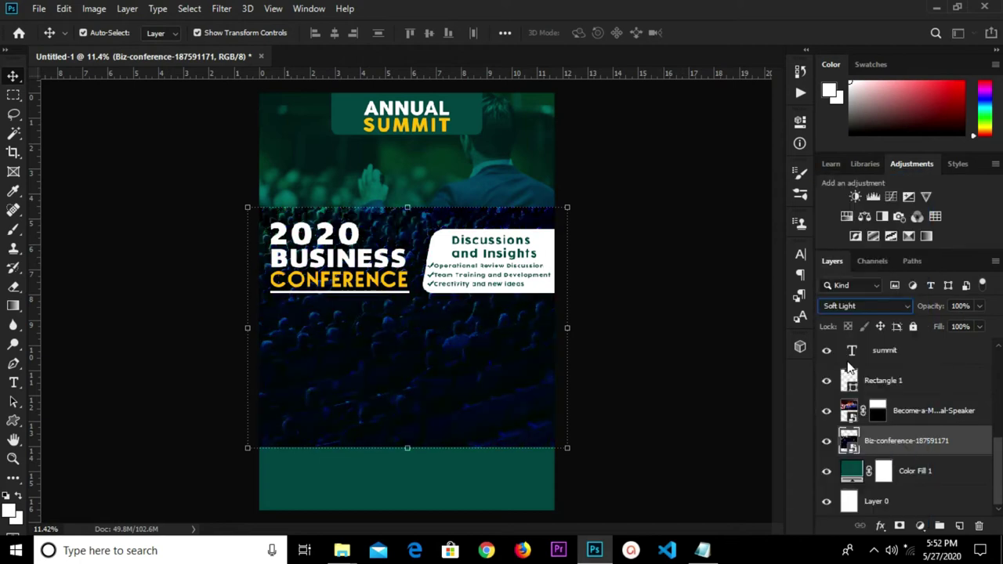
left_click(972, 307)
type("64")
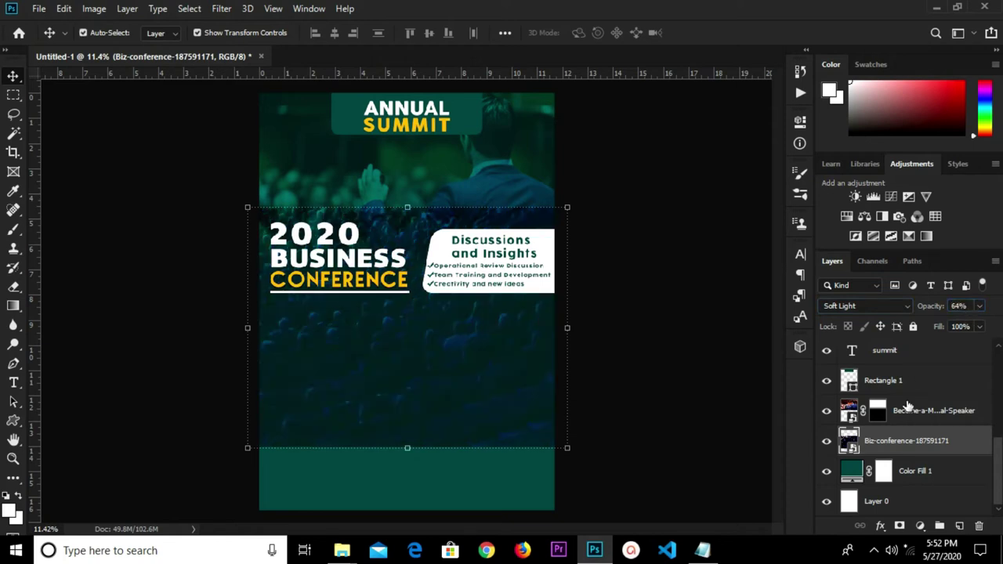
left_click(899, 526)
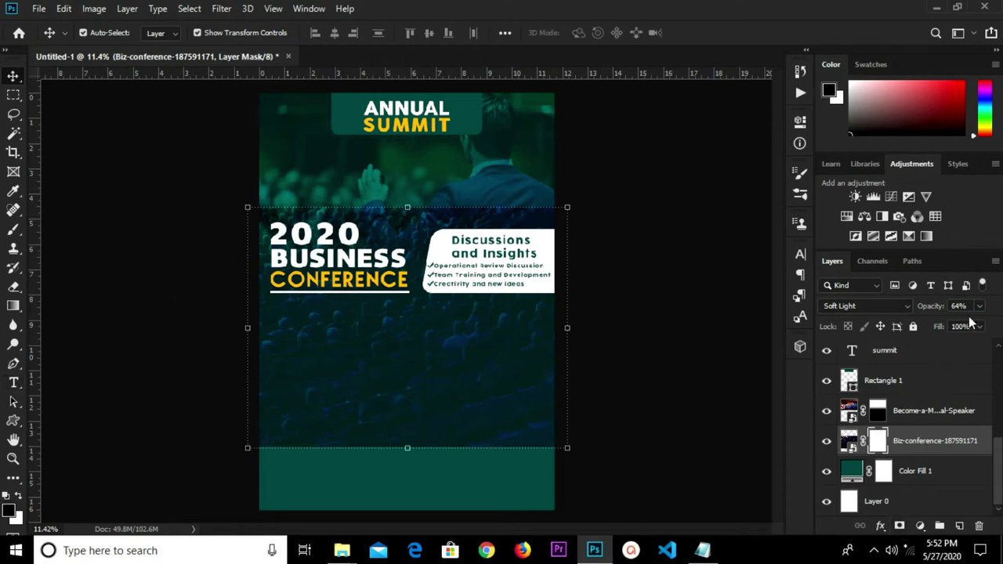
left_click_drag(970, 305, 951, 303)
left_click(416, 353)
Paint gradients on the mask to fade the photo's top and bottom edges into the teal
left_click(421, 356)
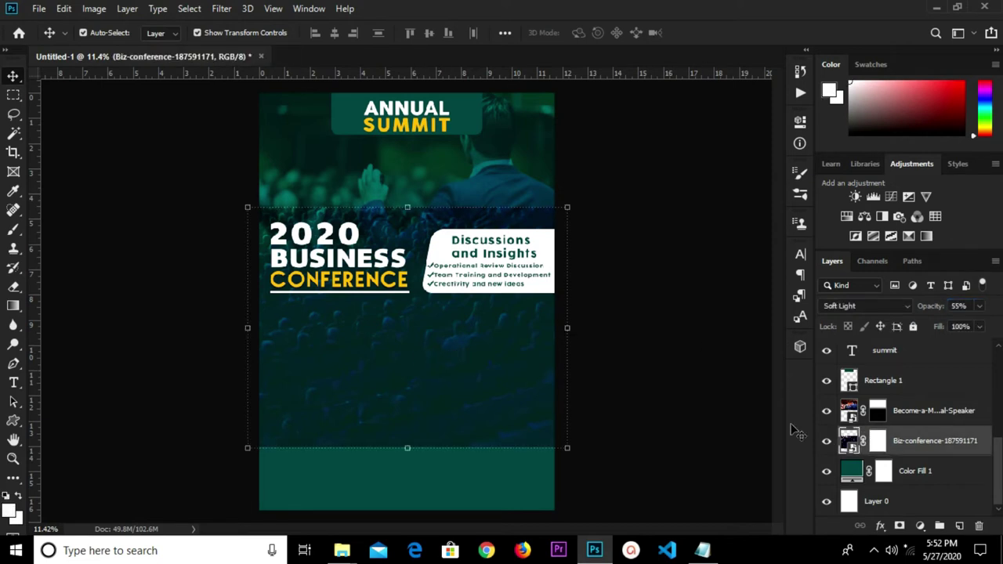
left_click(876, 441)
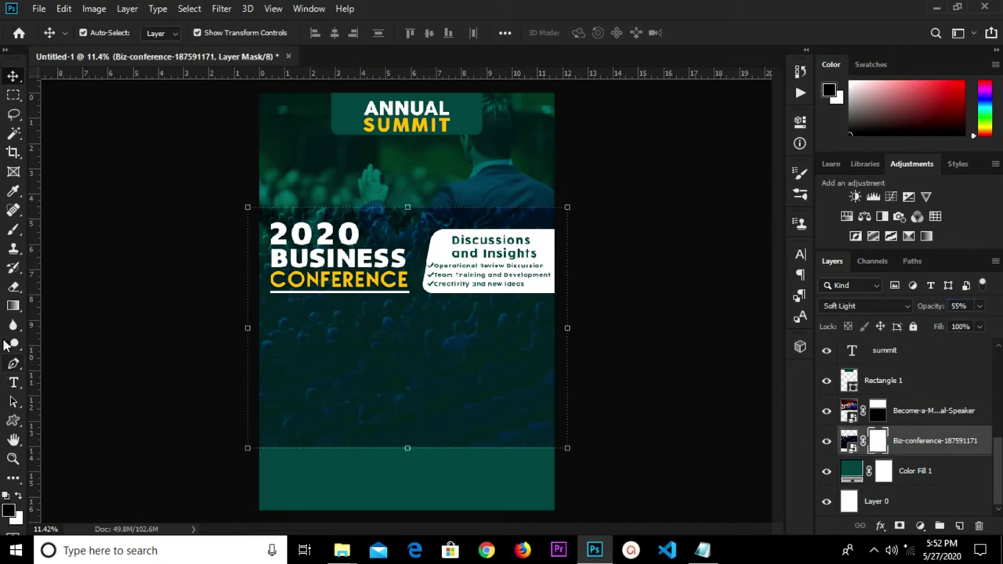
left_click(9, 308)
left_click(49, 314)
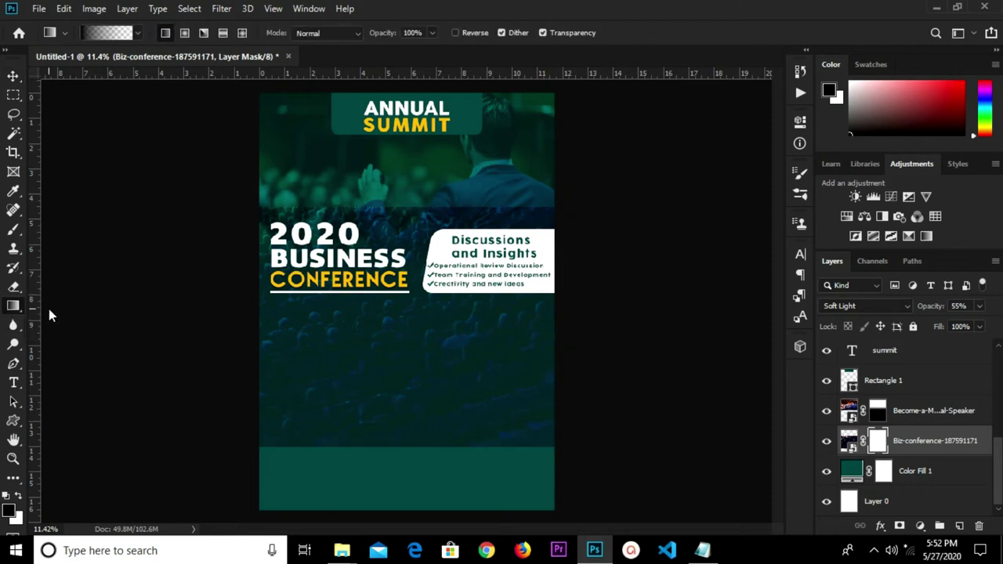
left_click_drag(404, 468, 404, 384)
left_click_drag(405, 484, 401, 332)
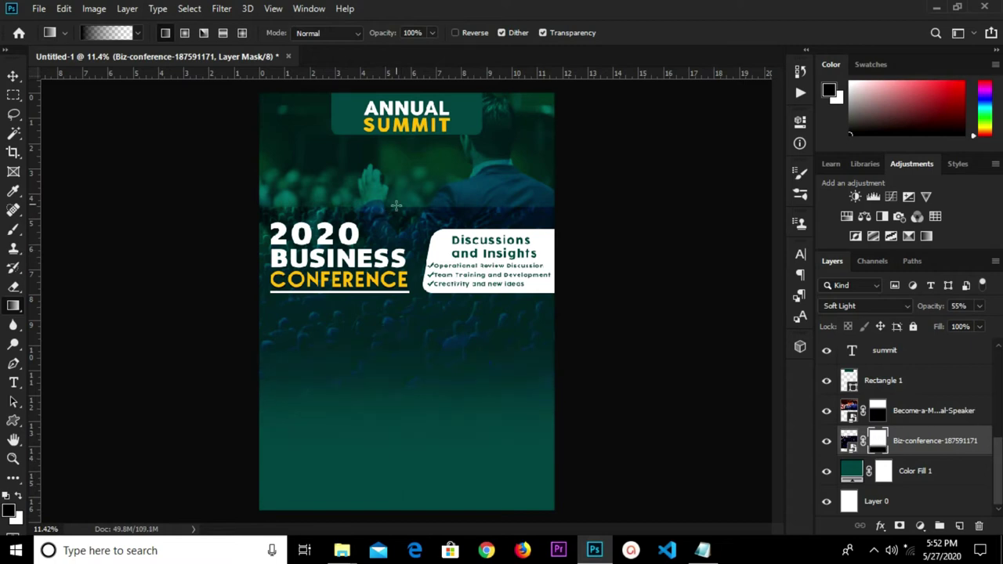
left_click_drag(400, 187, 401, 272)
left_click_drag(407, 189, 408, 349)
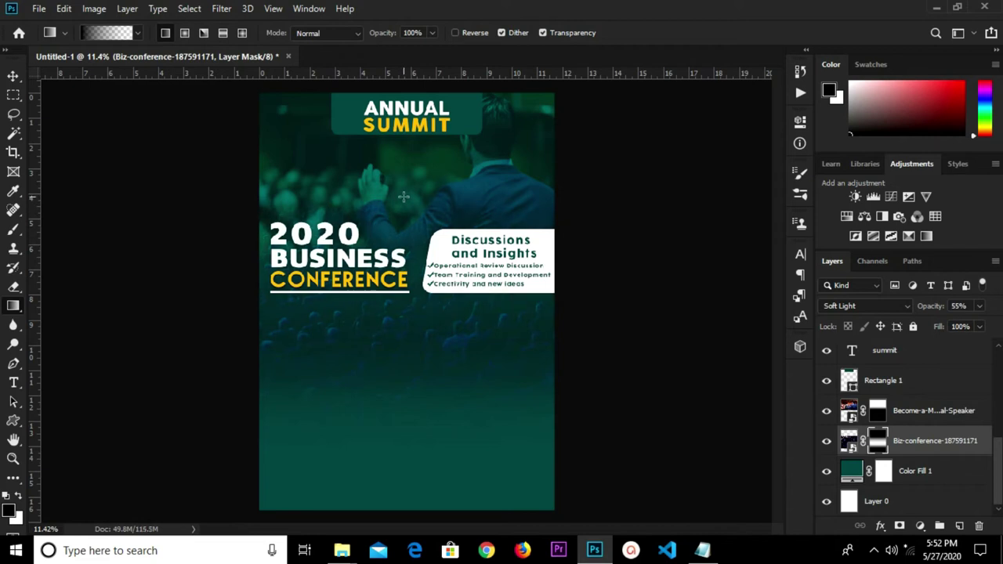
left_click_drag(404, 197, 403, 323)
left_click(13, 75)
left_click(99, 234)
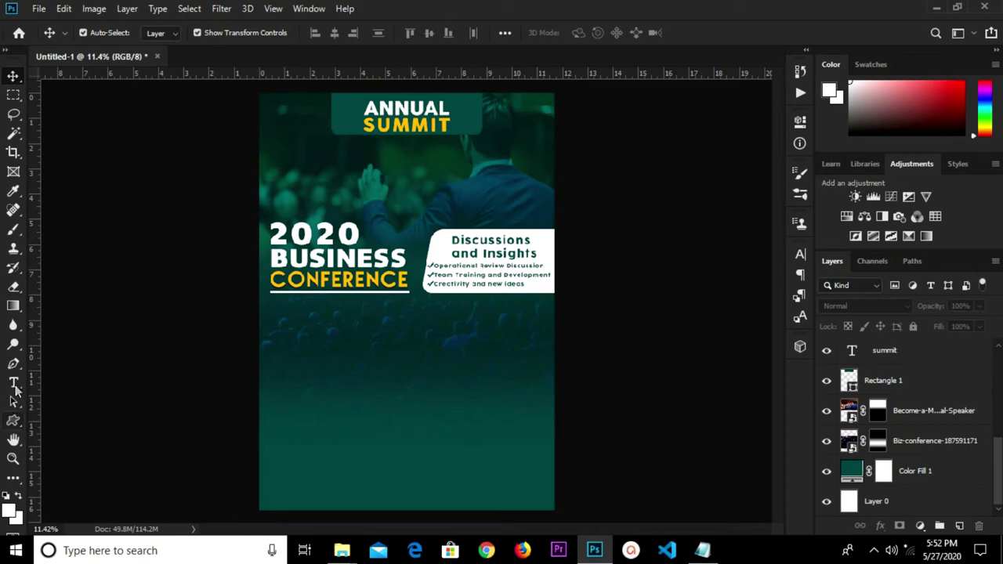
Draw a white circle with the Ellipse tool below the conference title
left_click(12, 421)
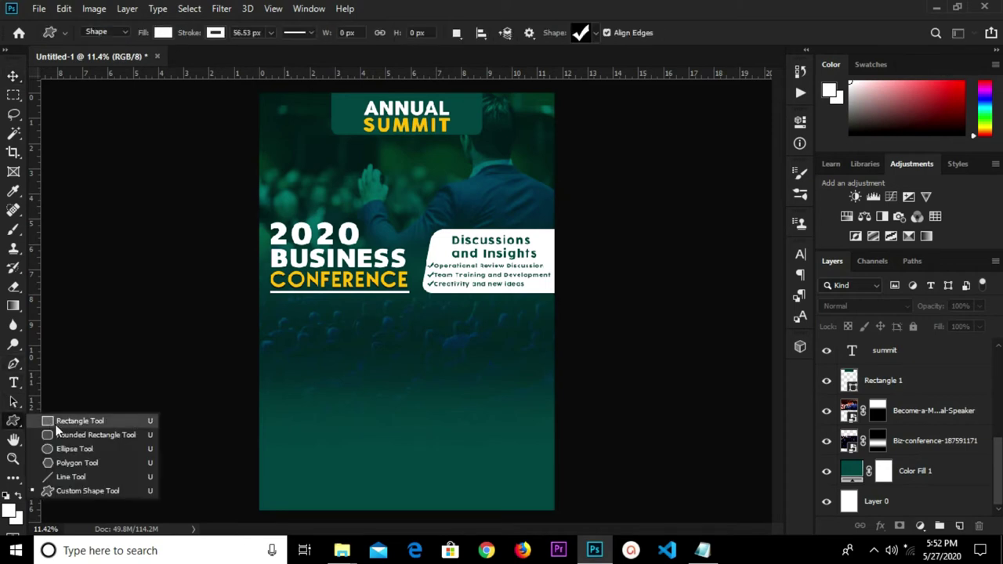
left_click(60, 449)
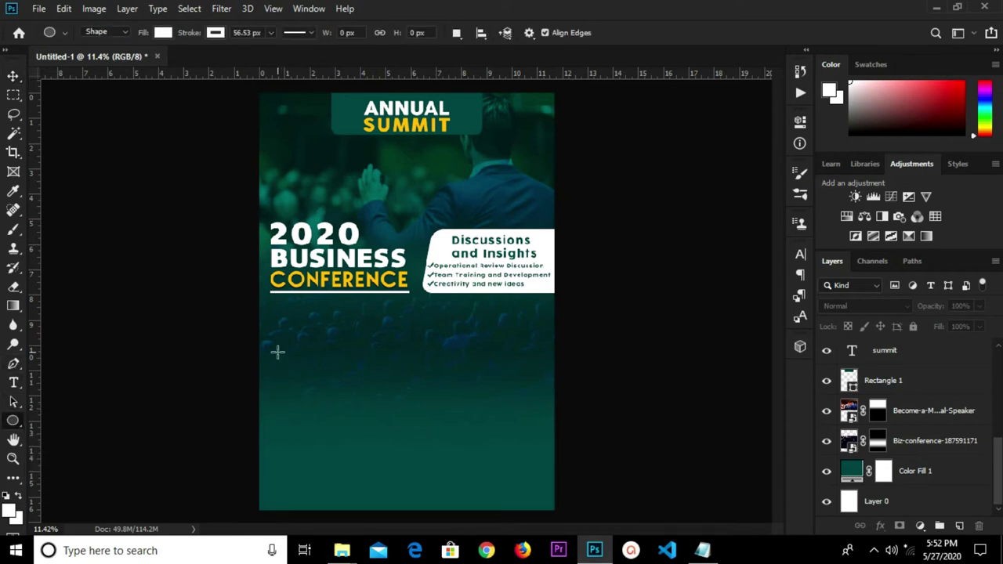
scroll(278, 352, "up", 1)
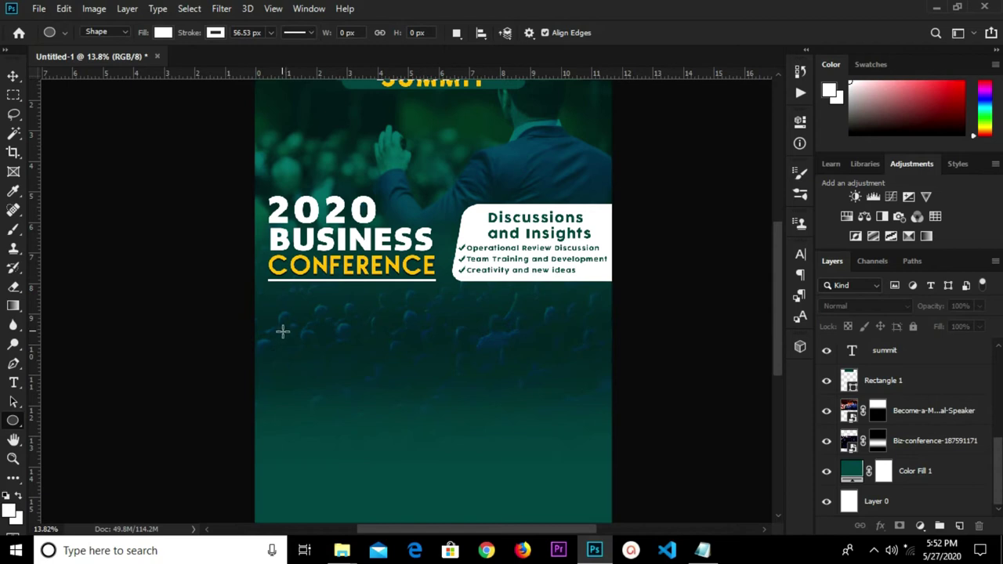
left_click_drag(275, 333, 375, 449)
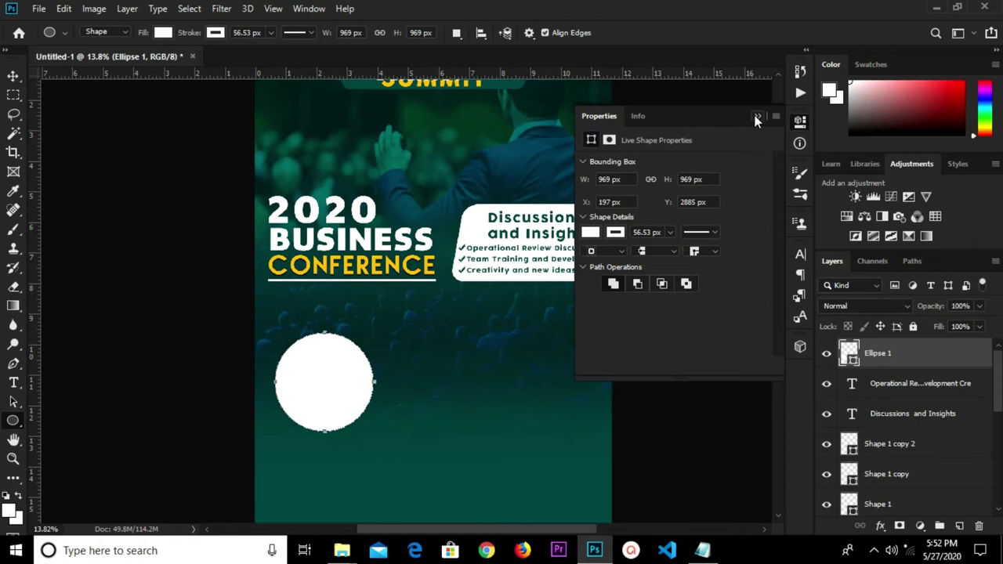
left_click(757, 118)
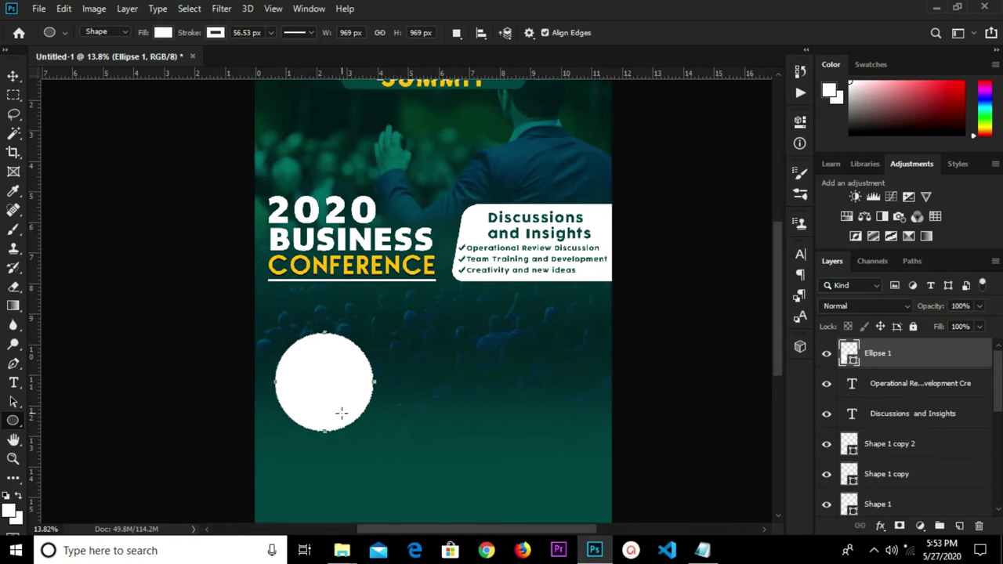
Enlarge the circle slightly and nudge it up and left
key("v")
key("ctrl")
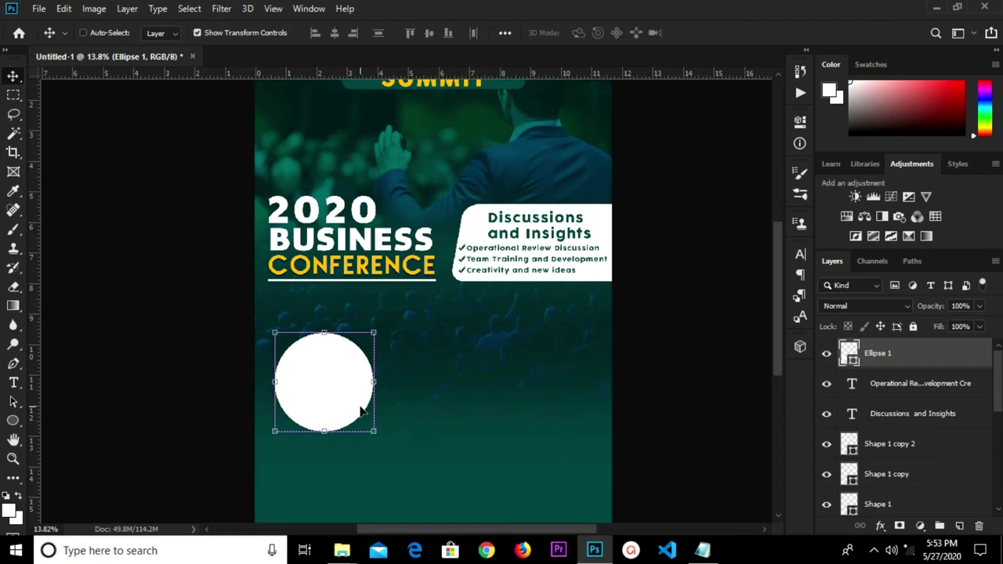
key("ctrl+t")
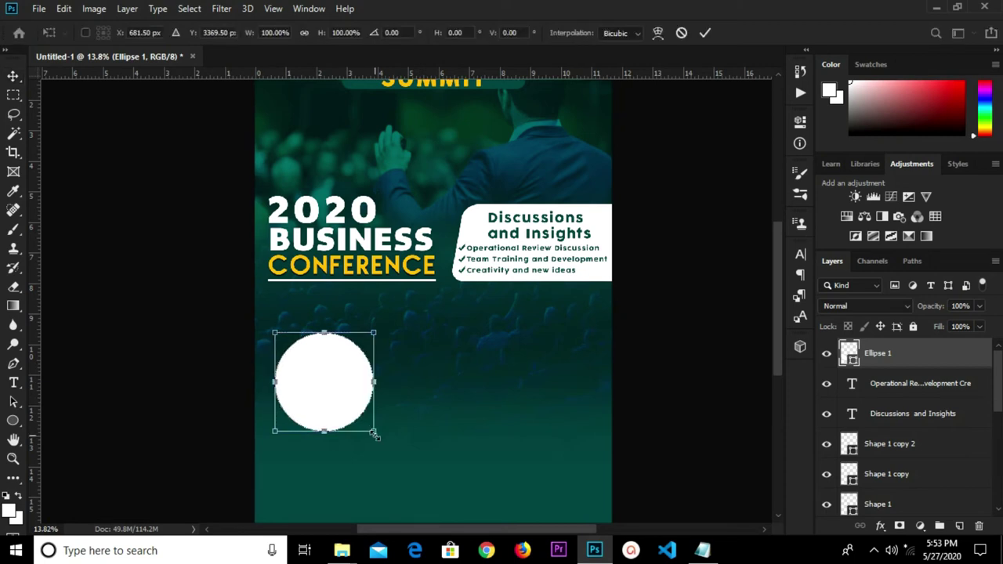
mouse_move(377, 435)
left_mouse_down()
mouse_move(403, 452)
mouse_move(381, 438)
left_mouse_up()
left_click_drag(334, 402, 328, 400)
key("Return")
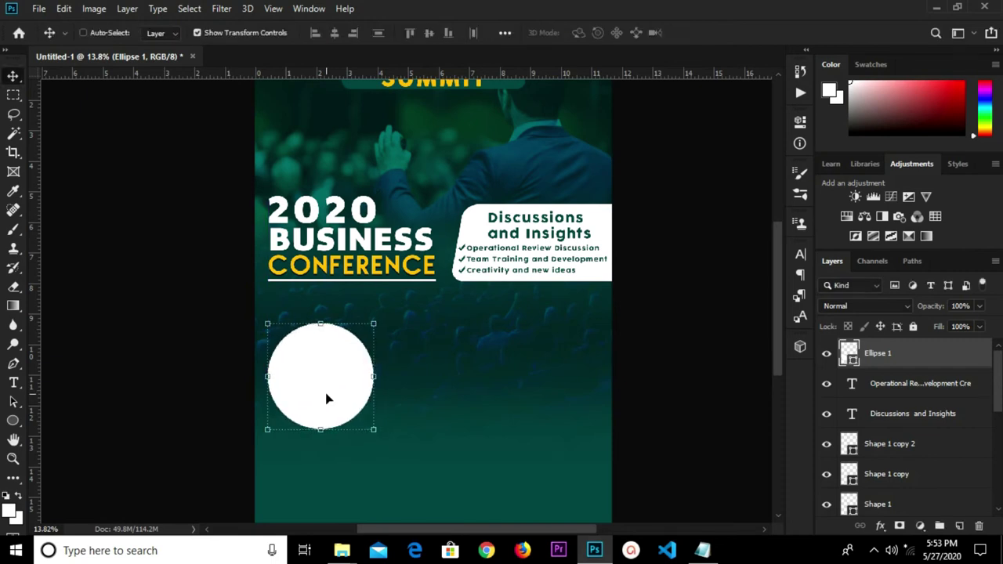
Make two copies of the circle and hide both copy layers
left_click_drag(327, 399, 460, 413)
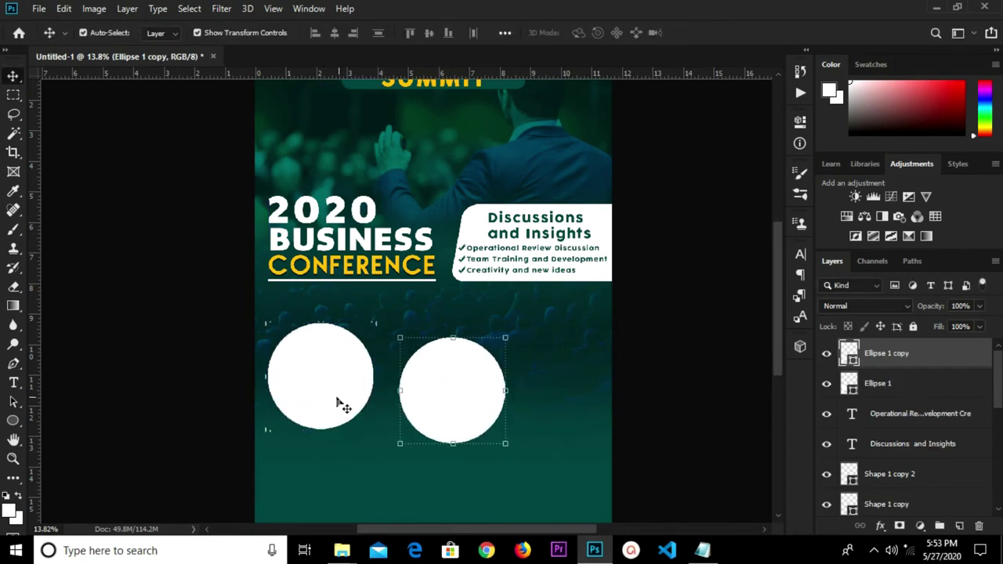
left_click(331, 403, "ctrl")
left_click_drag(331, 403, 570, 362)
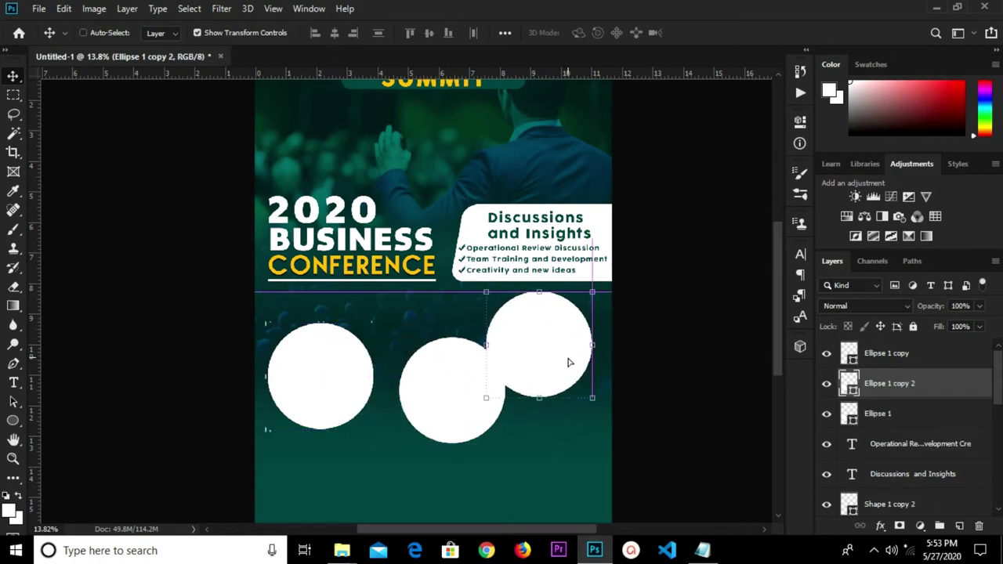
left_click(827, 384)
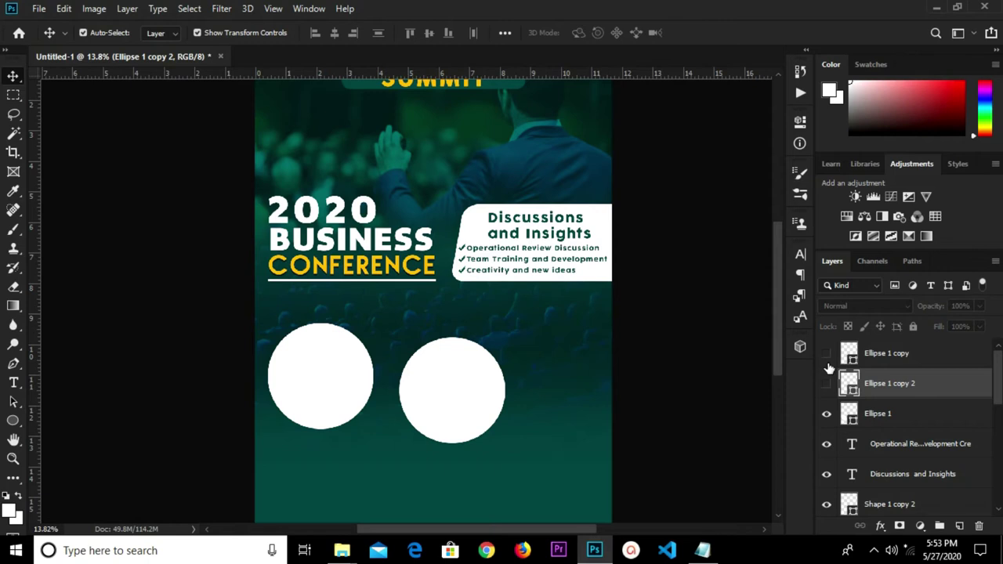
left_click(827, 354)
scroll(470, 365, "down", 1)
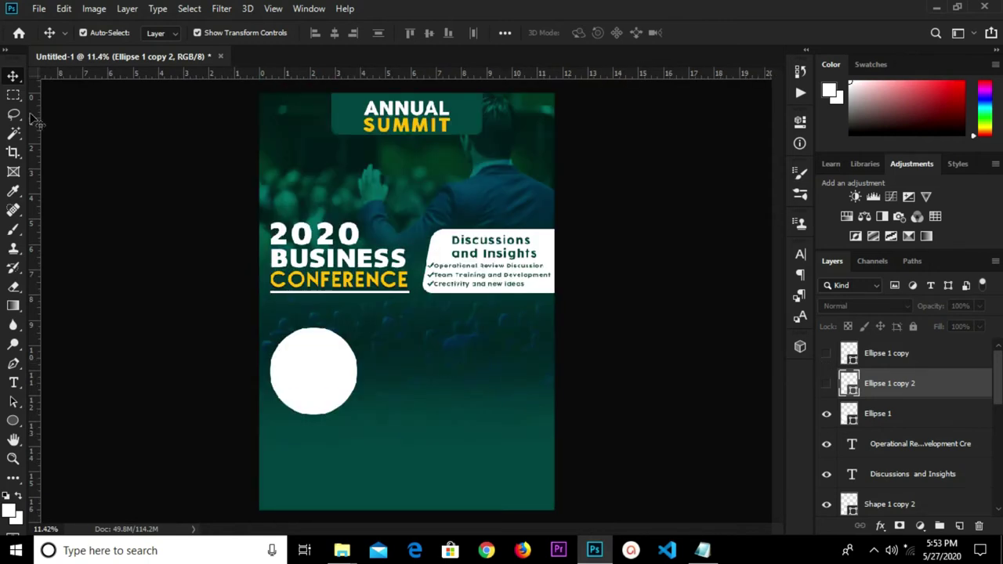
Place-embed the first speaker's photo into the poster
left_click(38, 9)
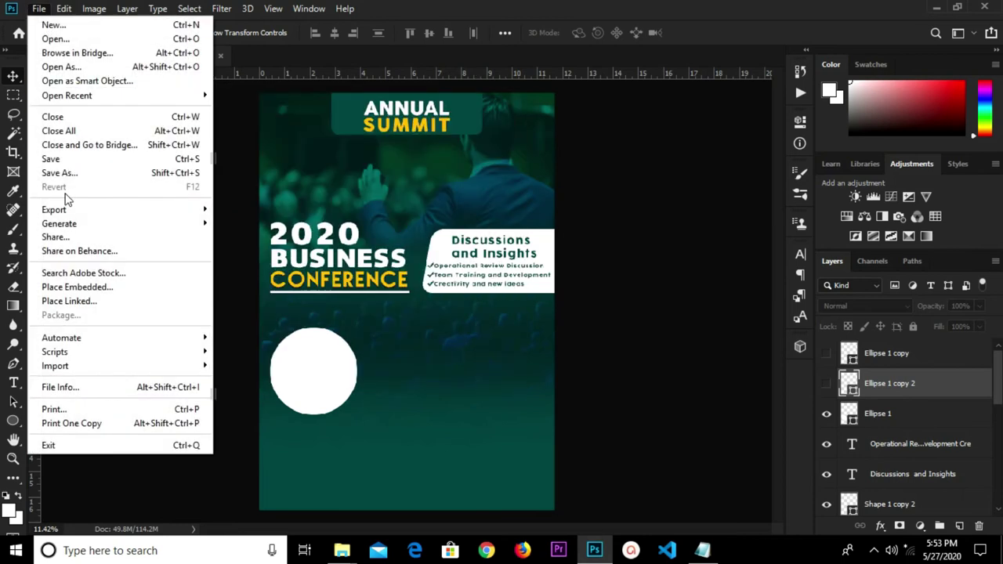
left_click(95, 287)
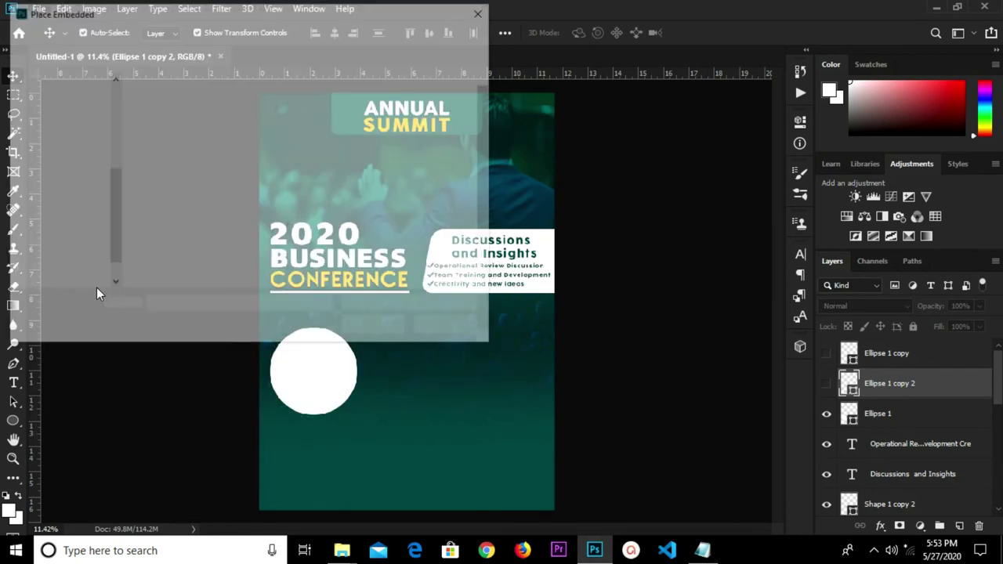
scroll(200, 207, "down", 1)
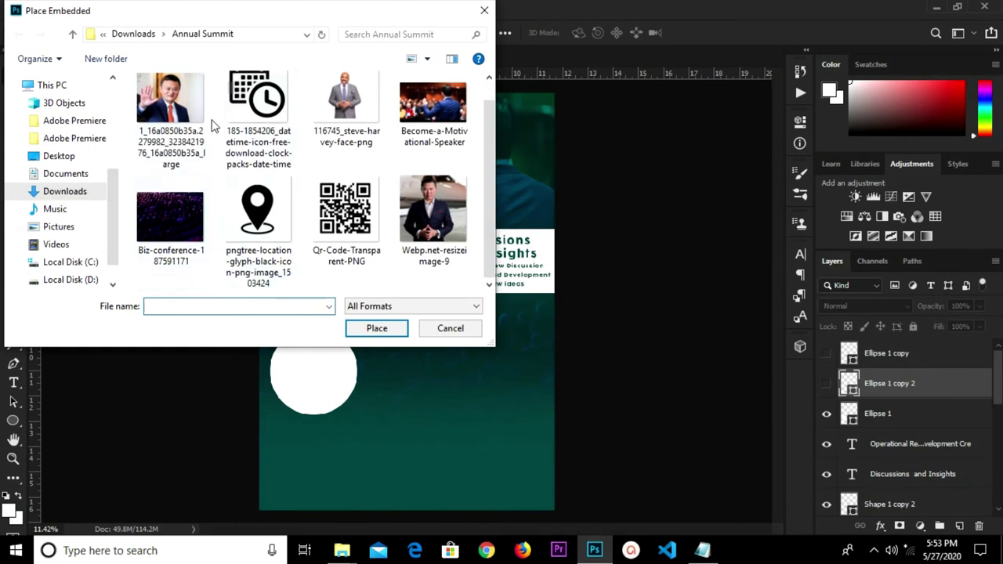
left_click(343, 109)
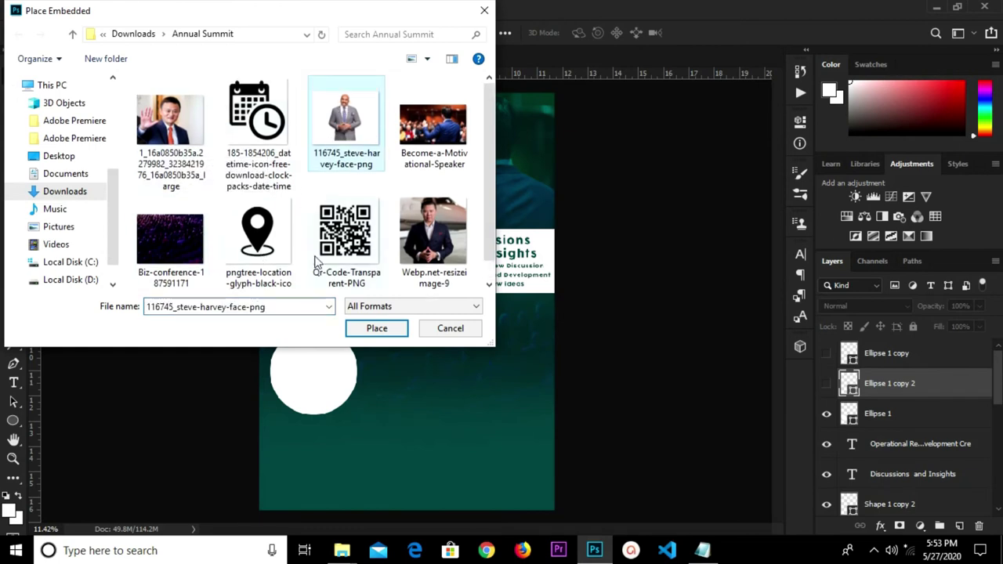
left_click(376, 329)
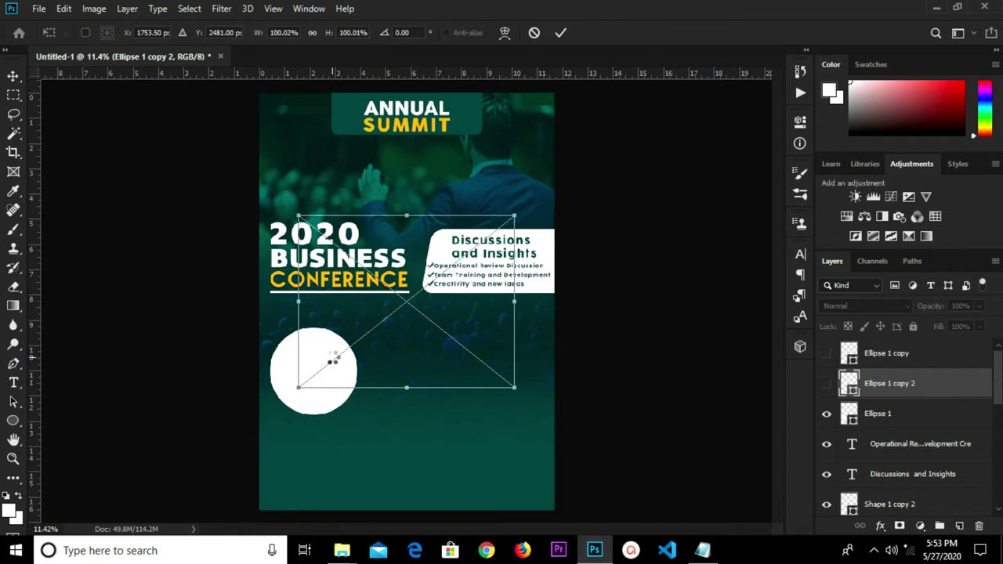
left_click(560, 33)
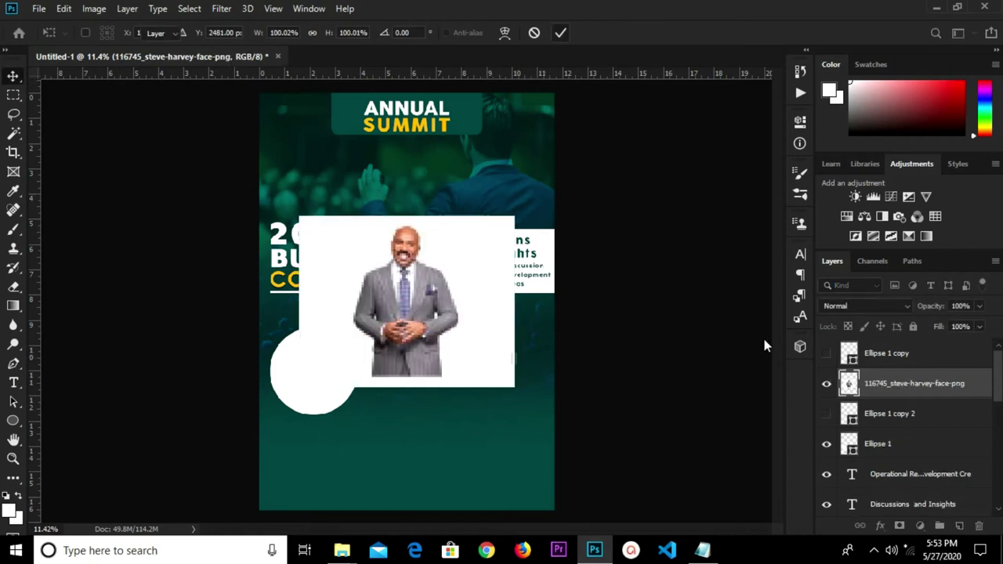
Convert the photo to a Smart Object, stack it above Ellipse 1, and scale it over the left circle
right_click(872, 389)
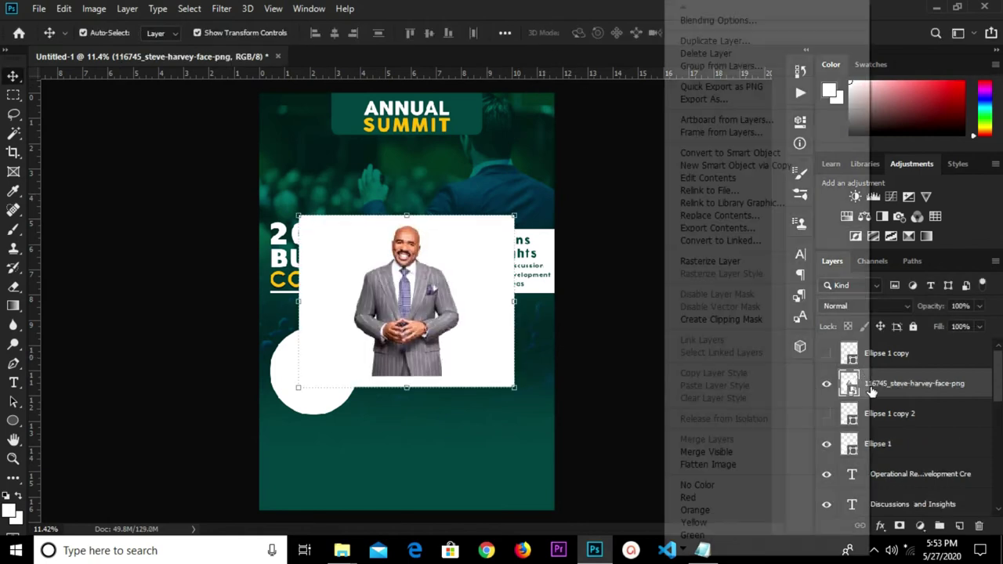
left_click(719, 156)
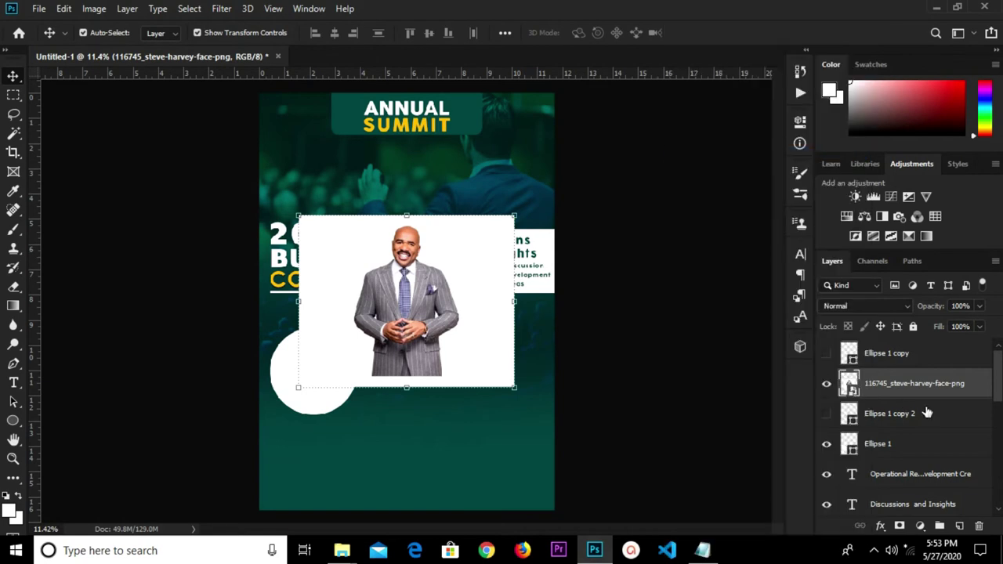
left_click_drag(915, 387, 905, 433)
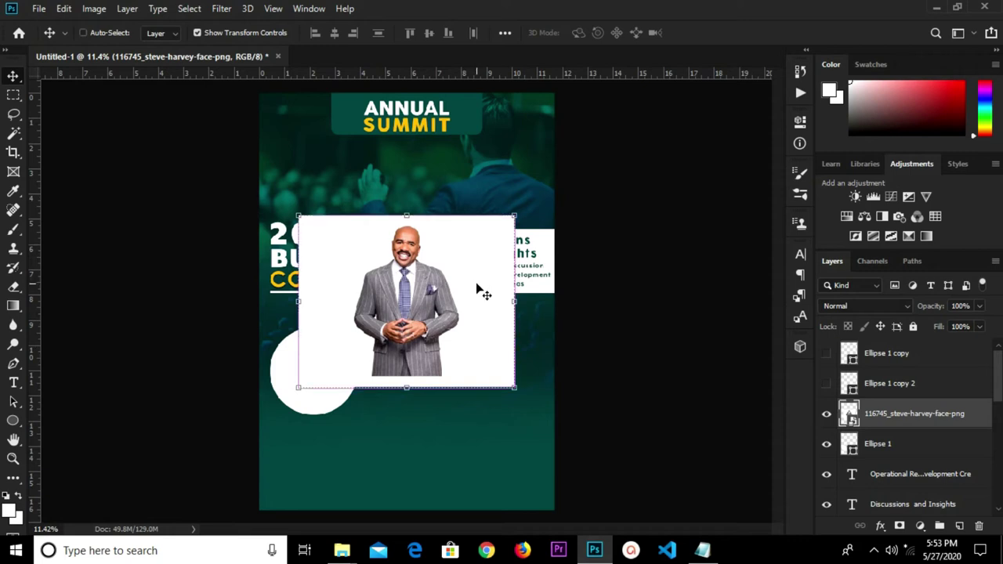
key("ctrl+t")
left_click_drag(514, 217, 410, 296)
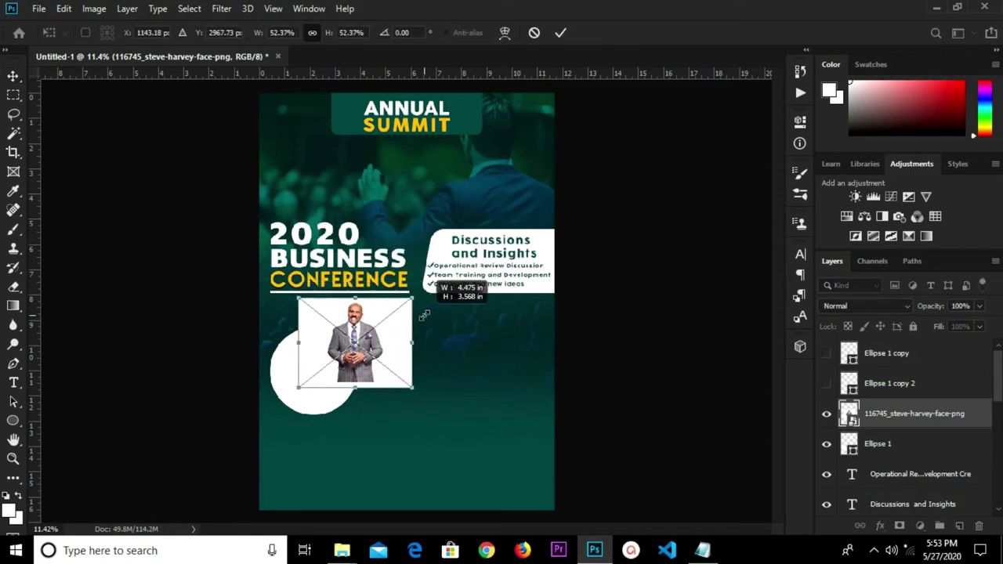
left_click_drag(348, 351, 320, 382)
left_click_drag(384, 417, 434, 456)
left_click_drag(347, 409, 347, 409)
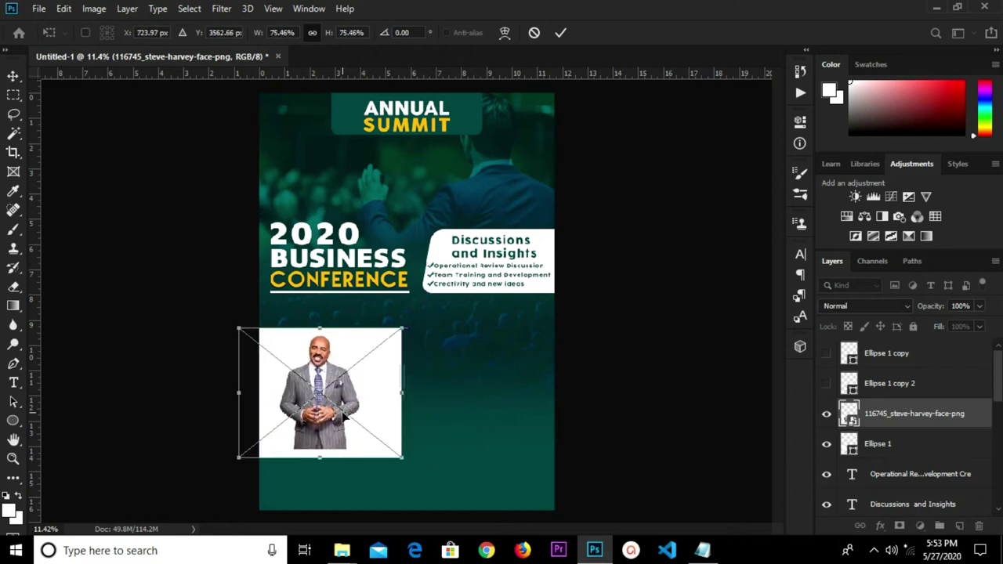
left_click(563, 33)
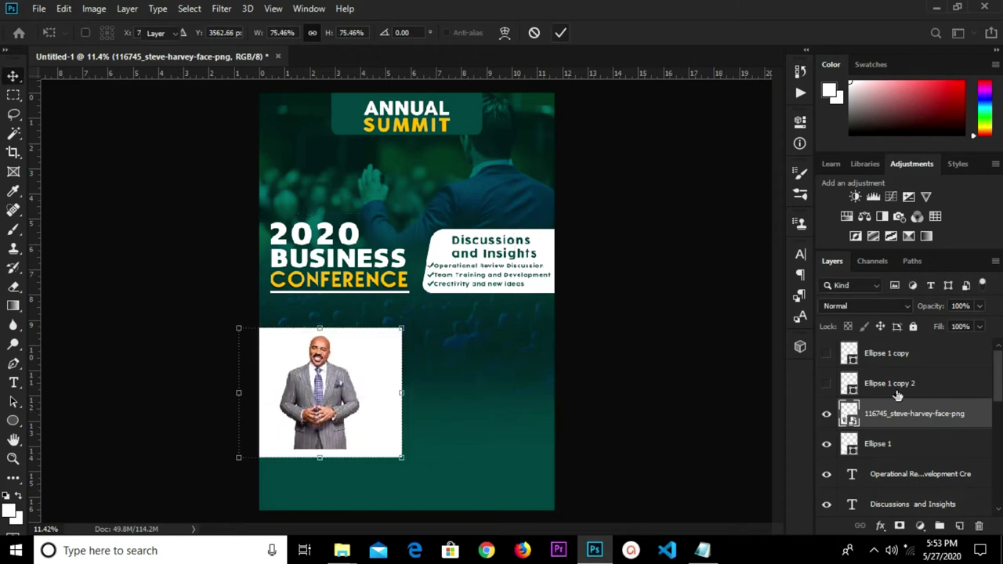
Clip the photo into the left circle, fit it at 70.45%, and show Ellipse 1 copy 2
right_click(881, 411)
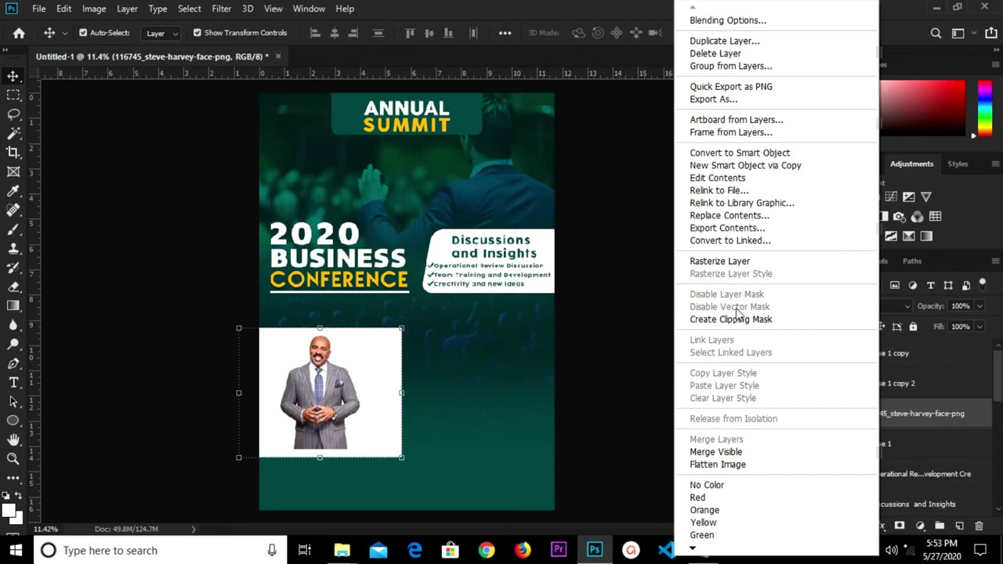
left_click(738, 319)
scroll(317, 372, "up", 2)
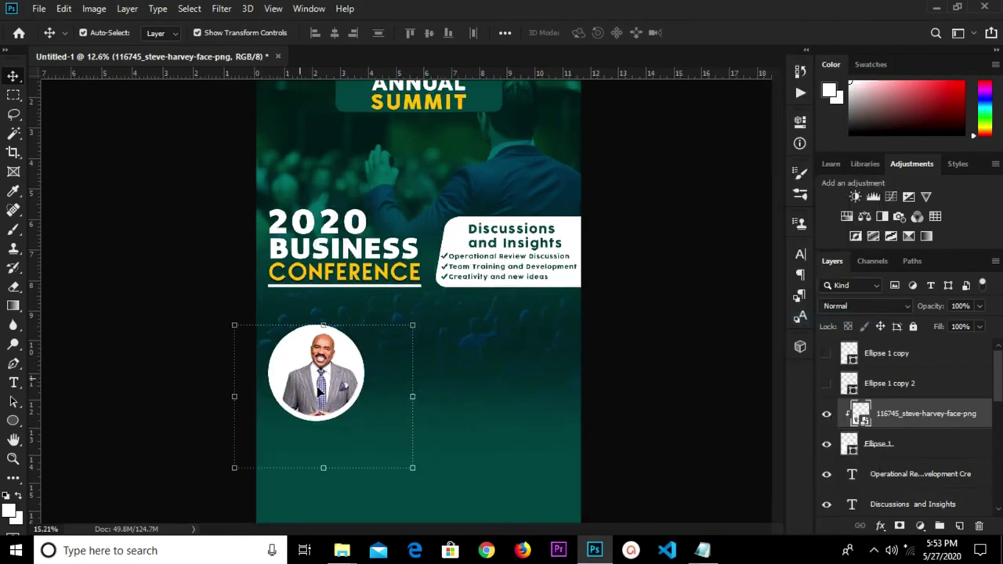
left_click_drag(326, 389, 319, 390)
left_click_drag(431, 299, 419, 316)
left_click_drag(331, 384, 336, 384)
left_click(559, 31)
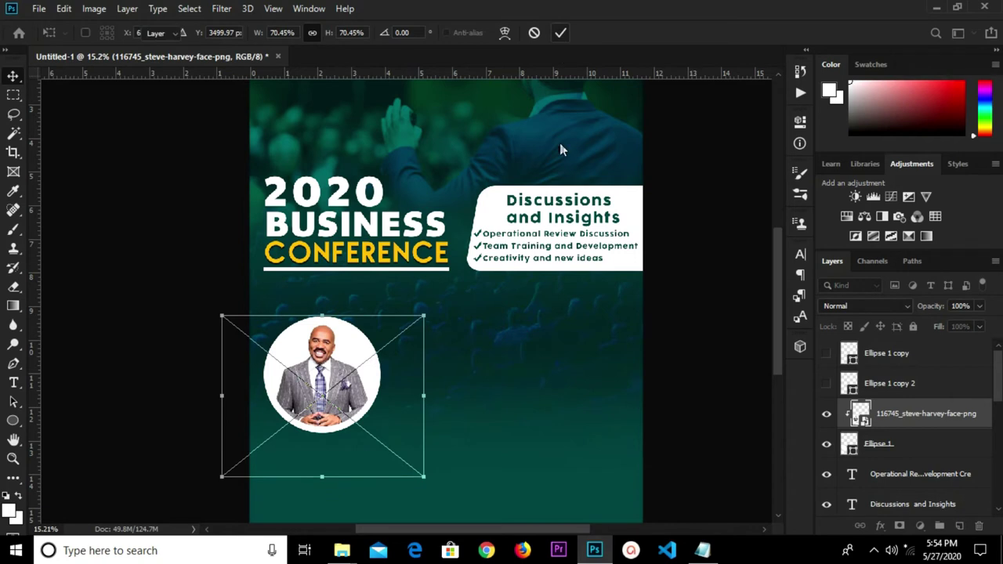
left_click(827, 384)
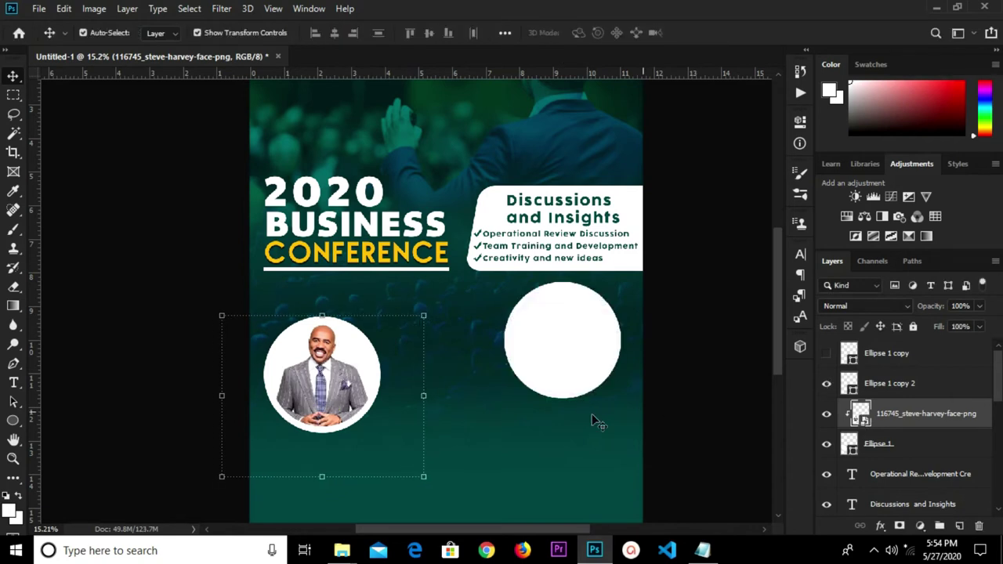
Move the second circle beside the first and place-embed the second speaker's photo
left_click_drag(547, 371, 455, 380)
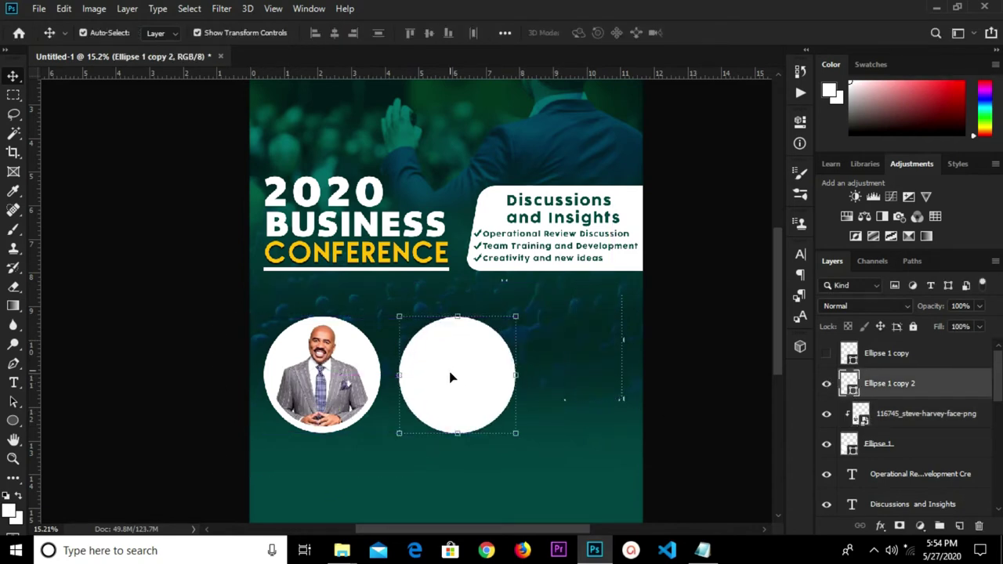
left_click(35, 9)
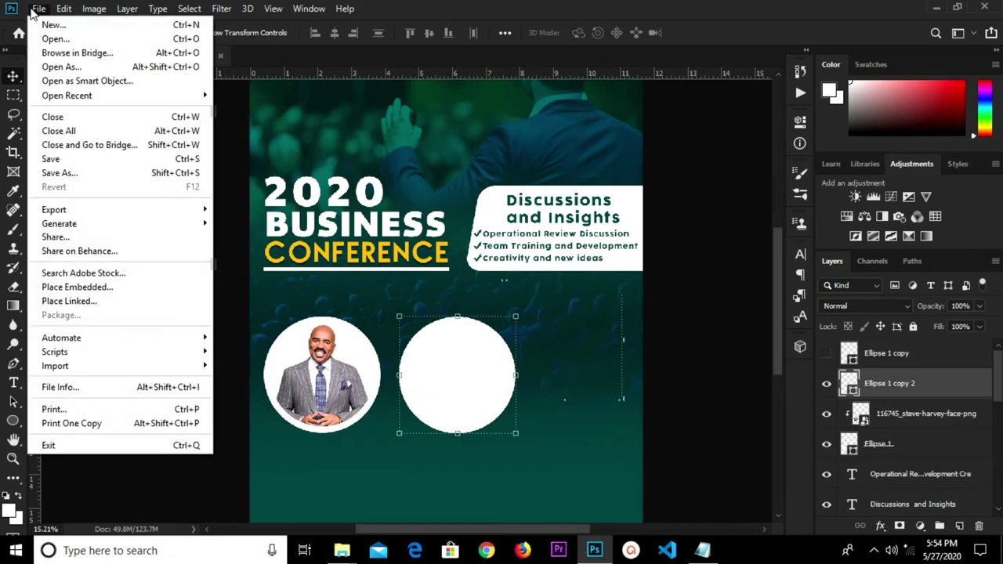
left_click(98, 289)
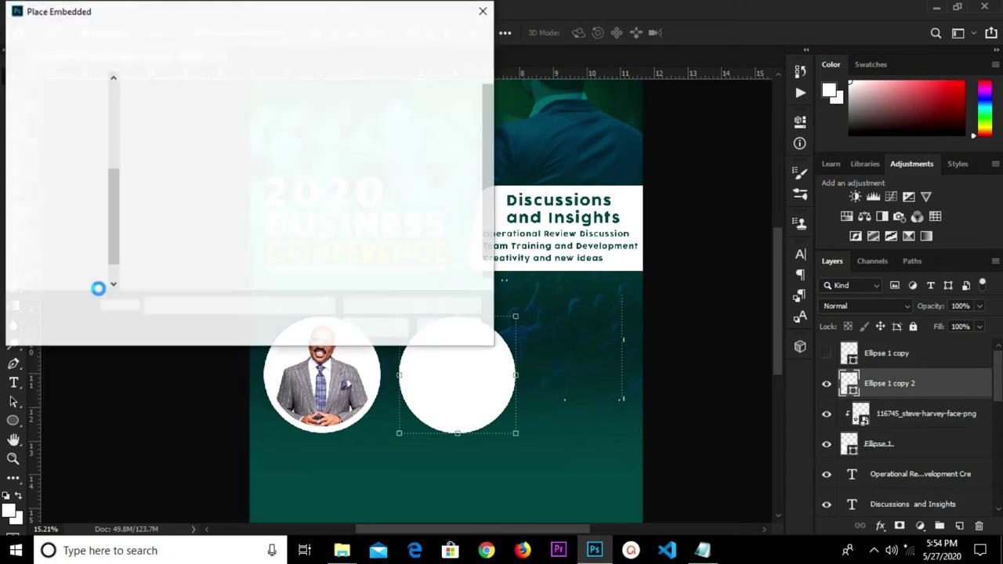
left_click(154, 142)
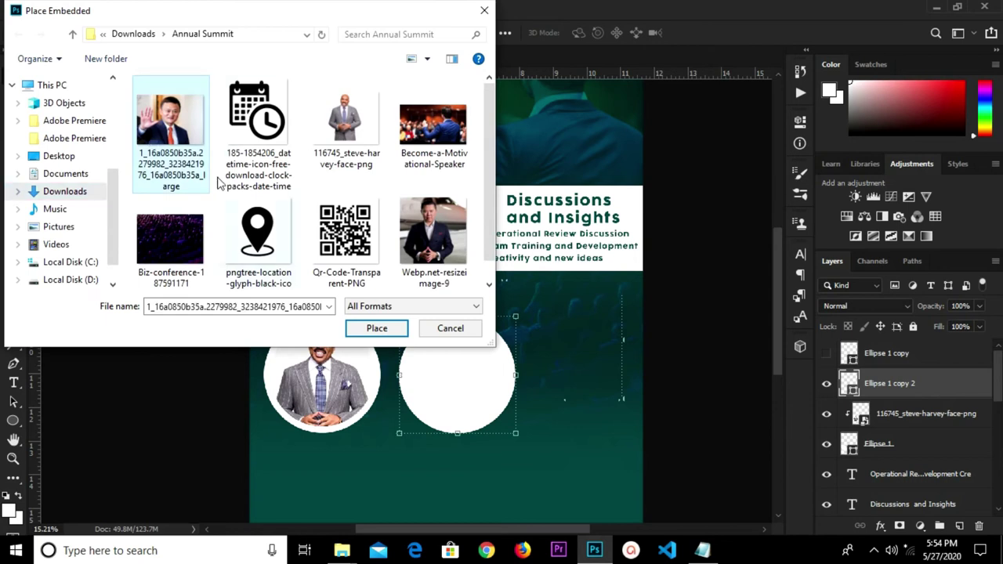
left_click(378, 329)
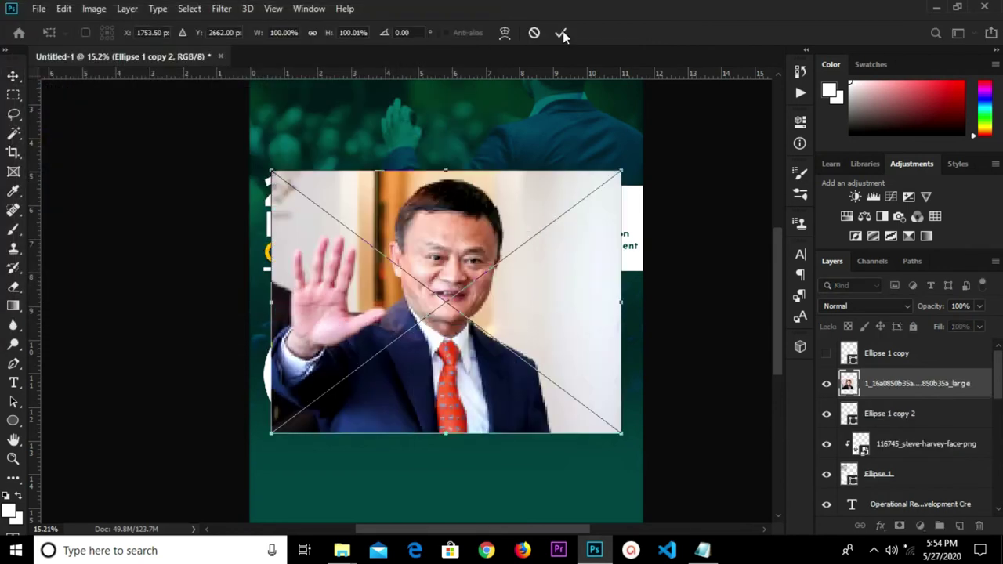
left_click(564, 34)
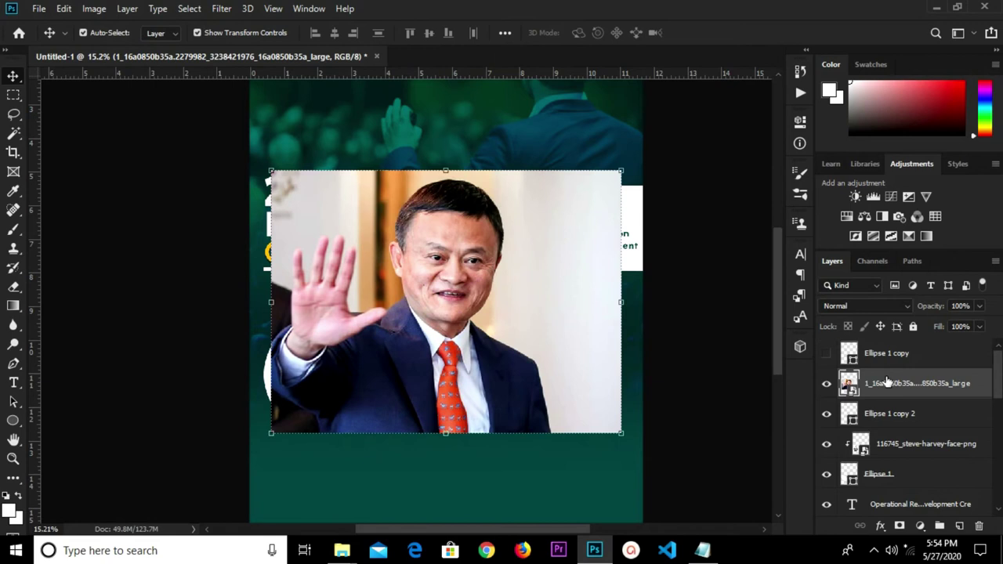
Convert the photo to a Smart Object and scale it to about 46% over the second circle
right_click(886, 381)
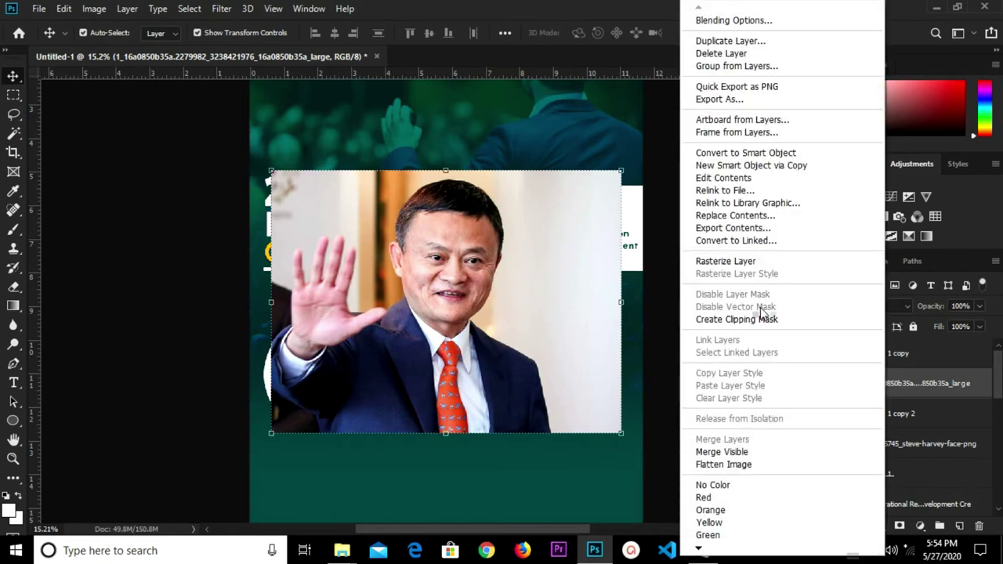
left_click(740, 152)
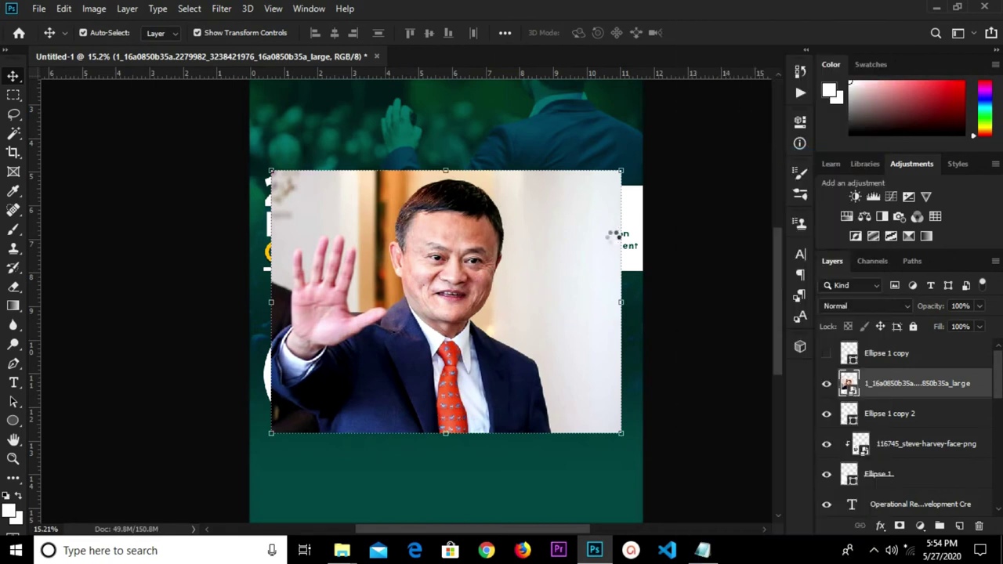
key("ctrl+t")
left_click_drag(586, 198, 443, 304)
left_click_drag(454, 342, 550, 358)
left_click_drag(547, 317, 511, 342)
left_click_drag(443, 384, 488, 360)
left_click_drag(533, 423, 554, 437)
left_click_drag(507, 398, 494, 394)
left_click(561, 33)
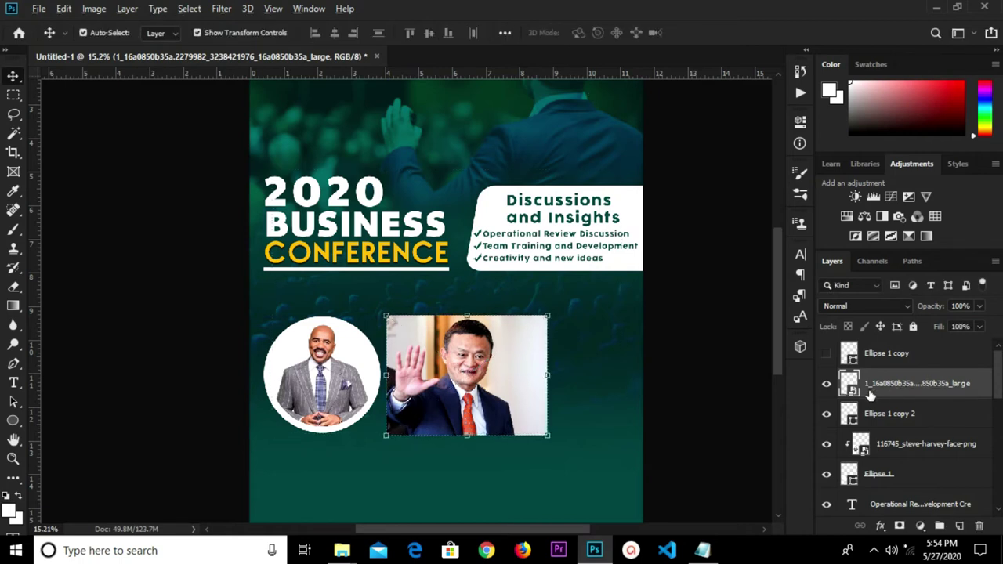
Clip the photo into the second circle, then show and select the spare circle Ellipse 1 copy
left_click(879, 394, "alt")
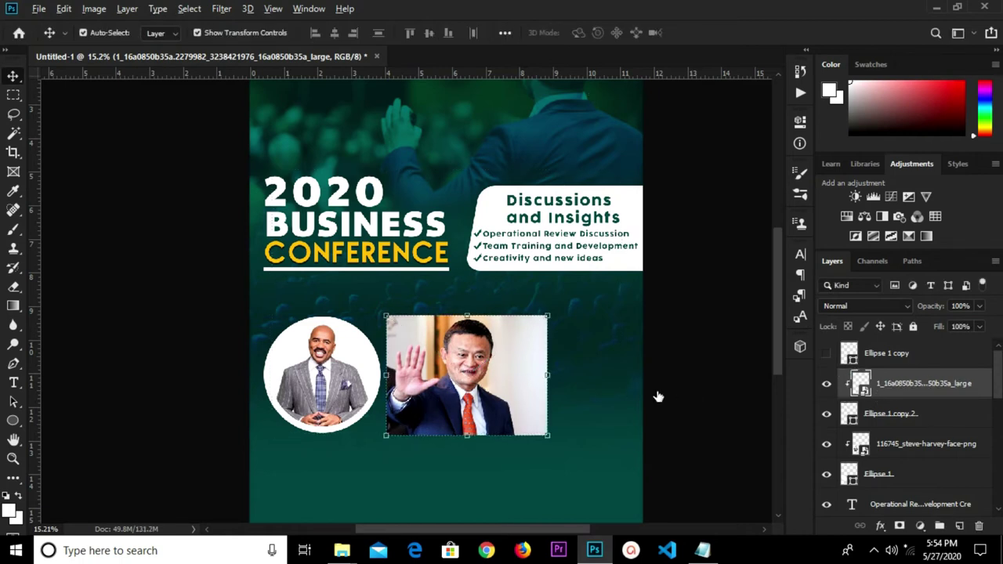
left_click(946, 150)
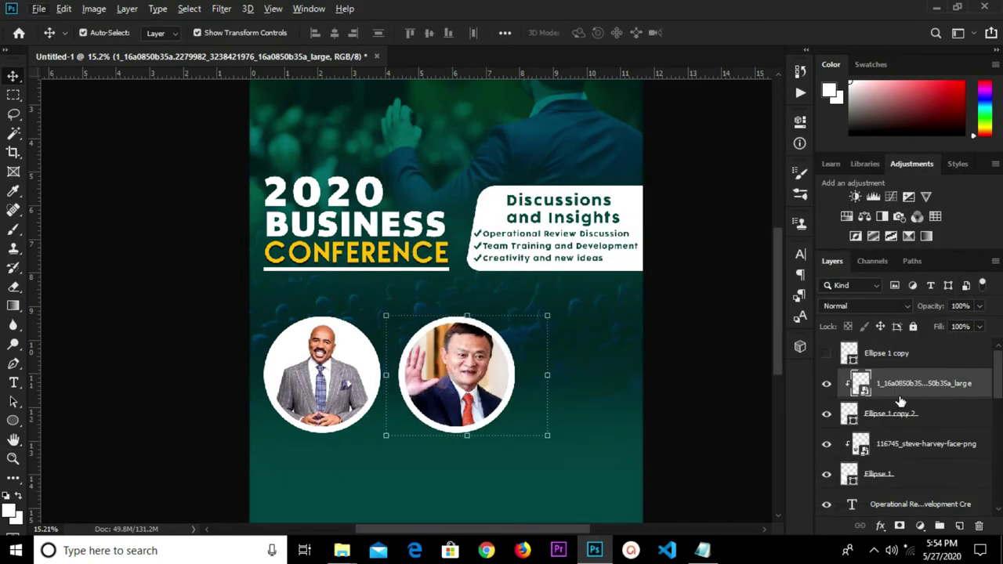
left_click(665, 353)
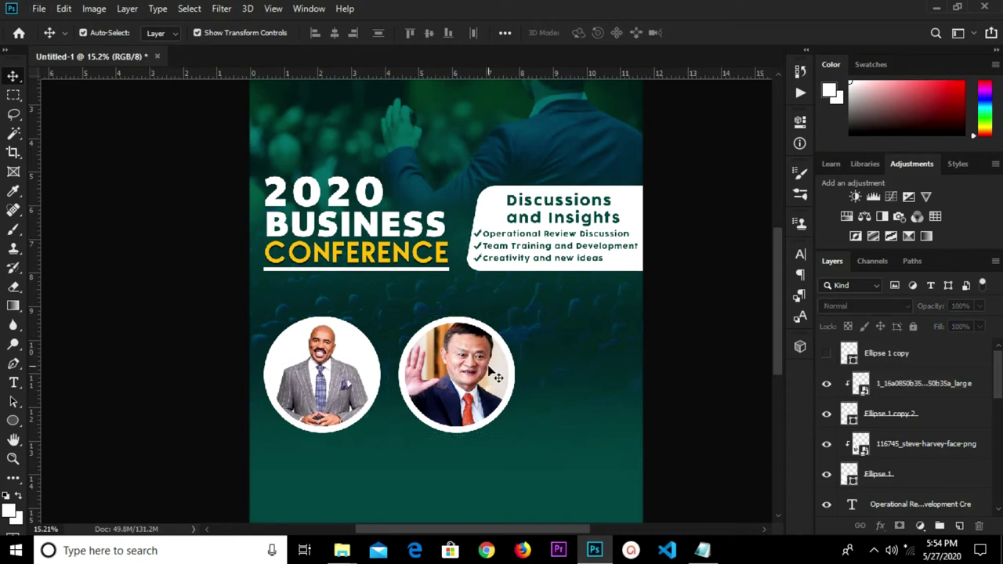
scroll(498, 377, "up", 1)
scroll(498, 377, "down", 1)
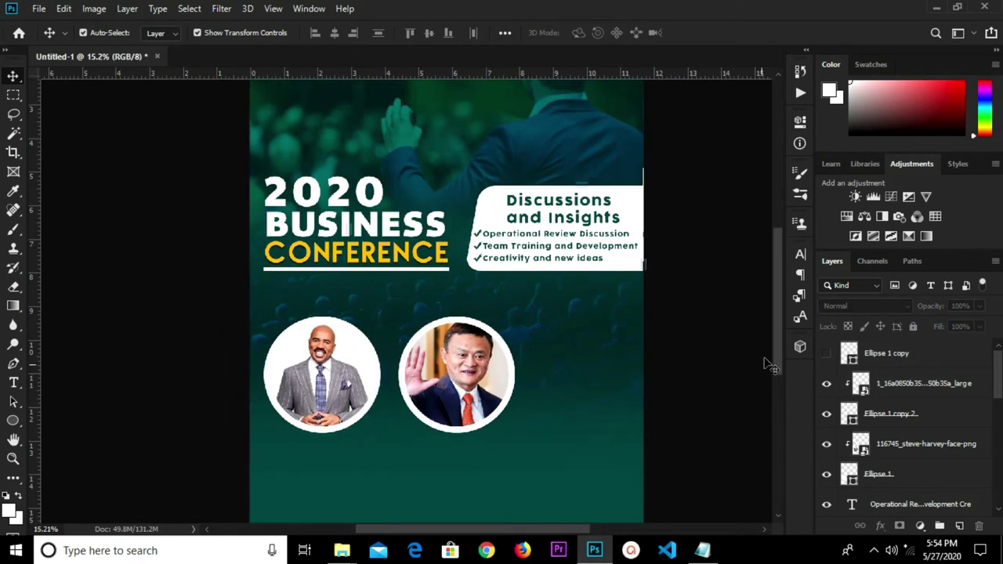
left_click(828, 354)
left_click(476, 387)
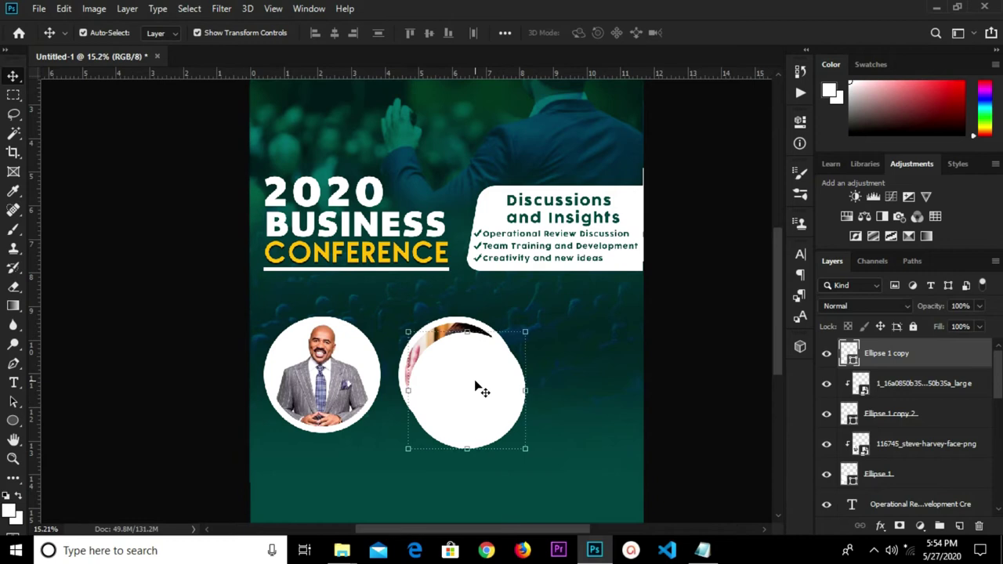
Move the spare circle right of the second one and place-embed Webp.net-resizeimage-9 over it
left_click_drag(476, 385, 601, 371)
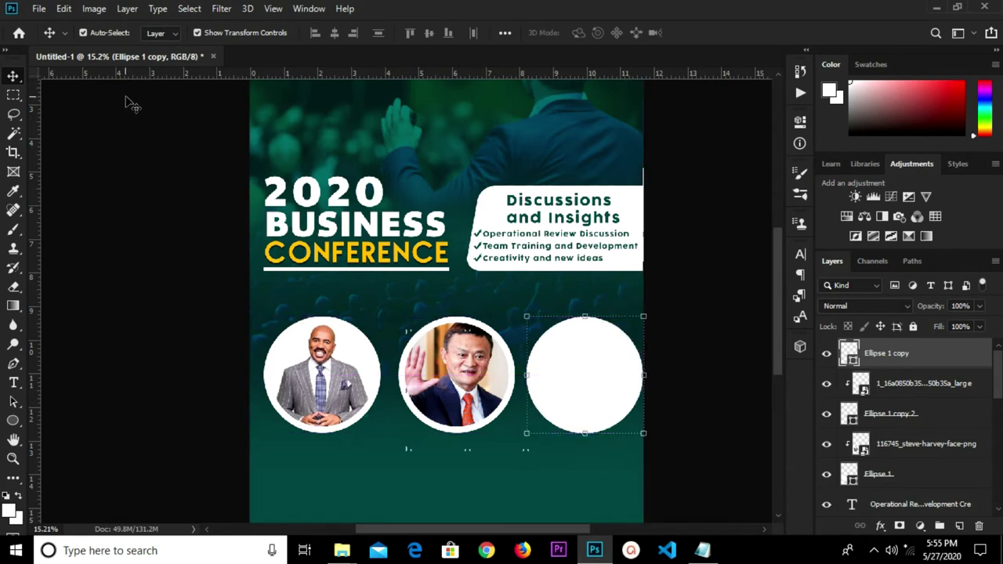
left_click(38, 9)
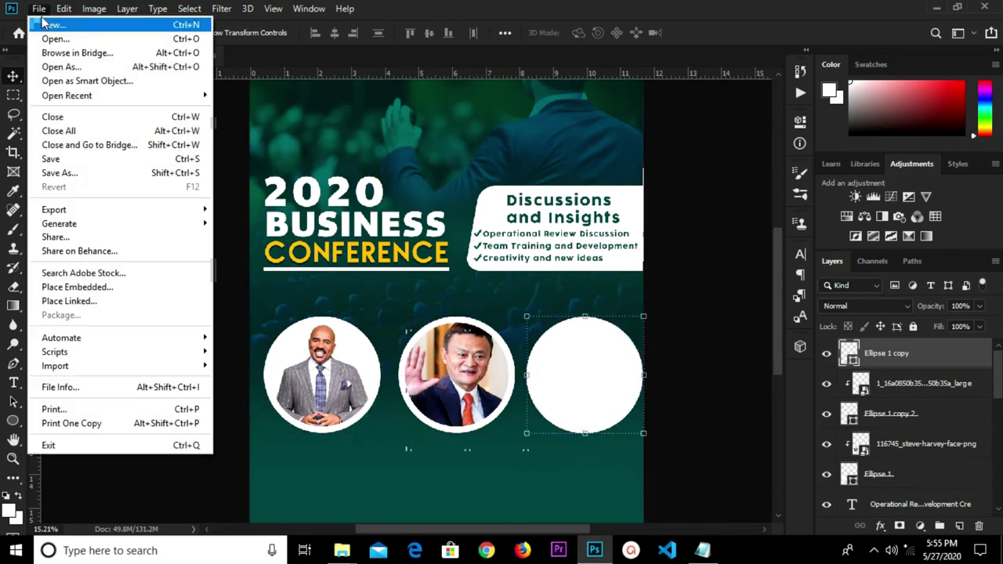
left_click(89, 287)
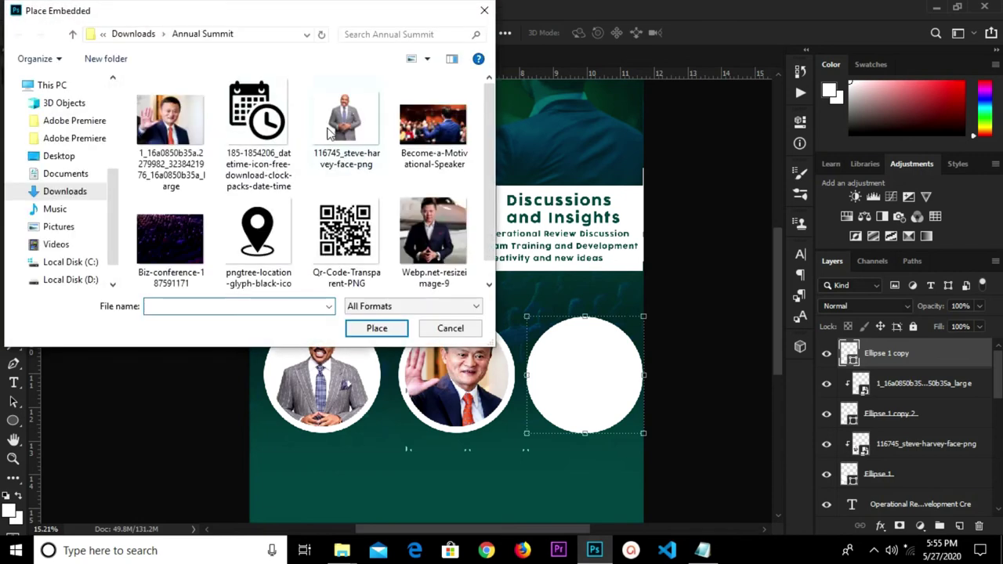
scroll(228, 196, "down", 1)
left_click(433, 210)
left_click(377, 330)
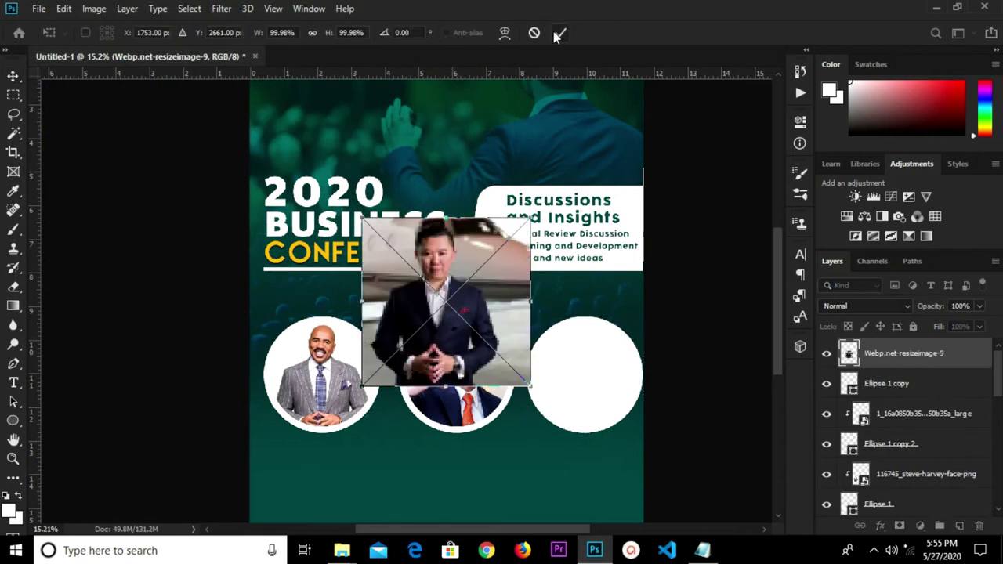
left_click(561, 33)
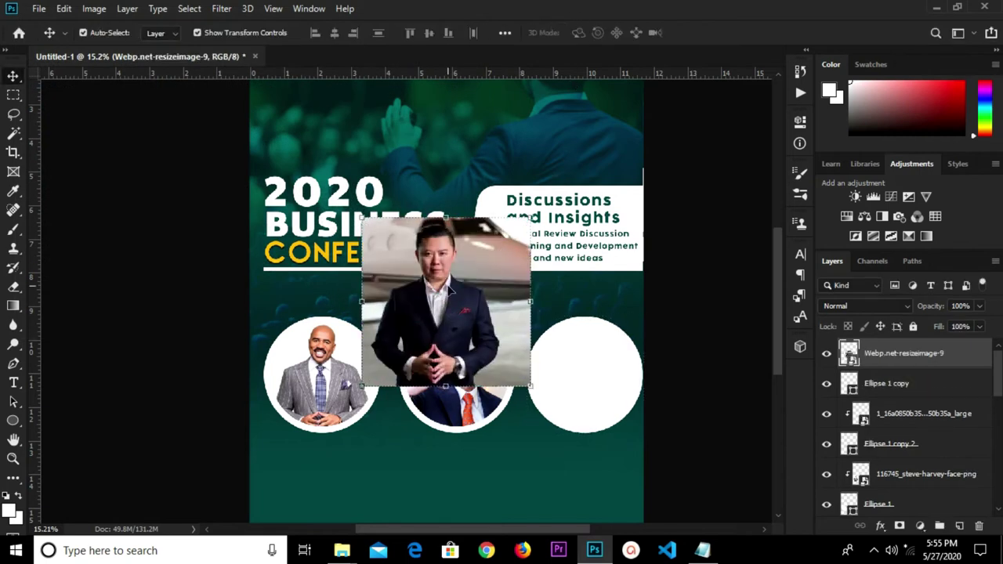
left_click_drag(450, 288, 580, 365)
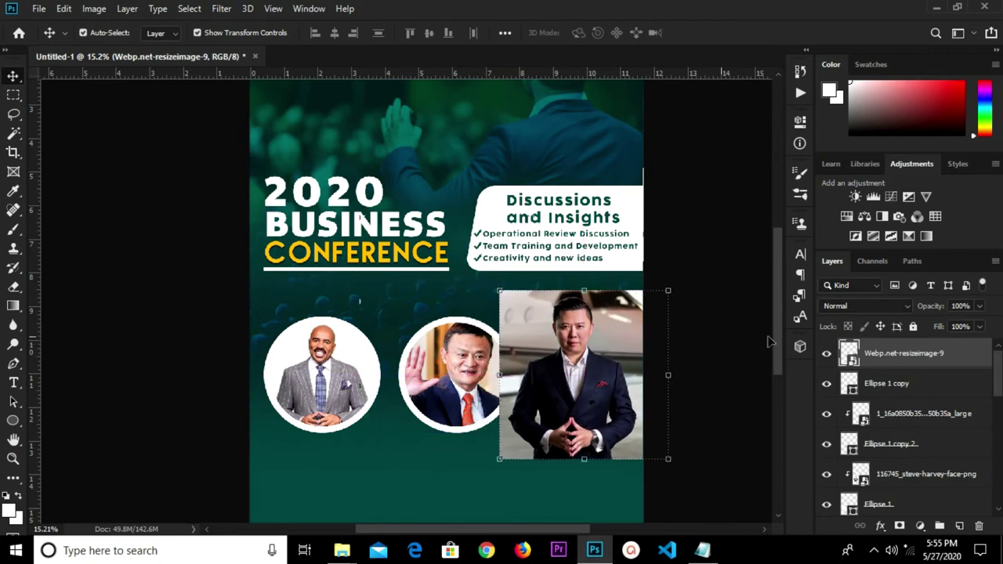
right_click(877, 358)
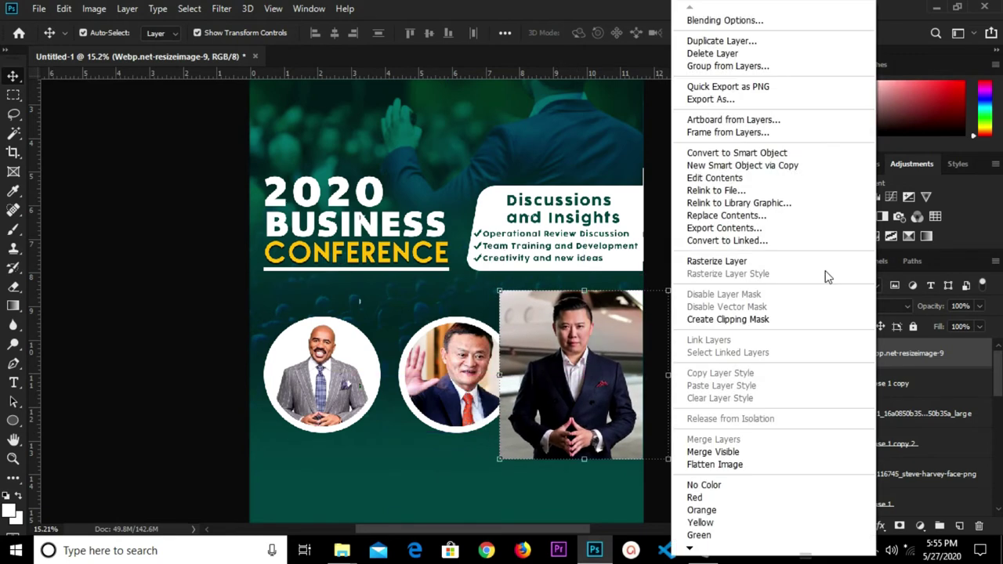
Convert the third photo to a Smart Object, scale it to 79.30%, and clip it into the right circle
left_click(715, 151)
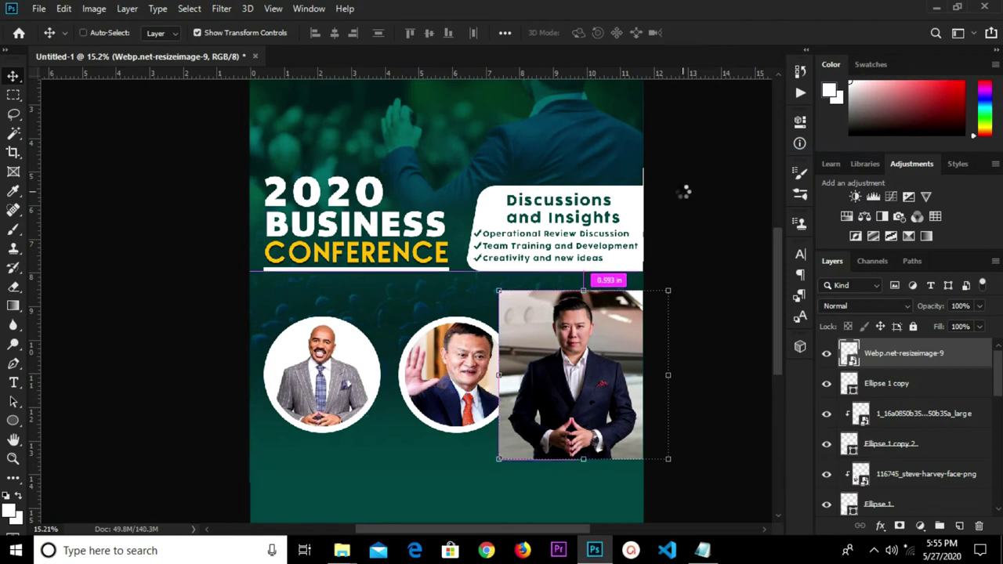
key("ctrl+t")
left_click_drag(667, 290, 635, 326)
left_click_drag(610, 379, 627, 370)
left_click(560, 32)
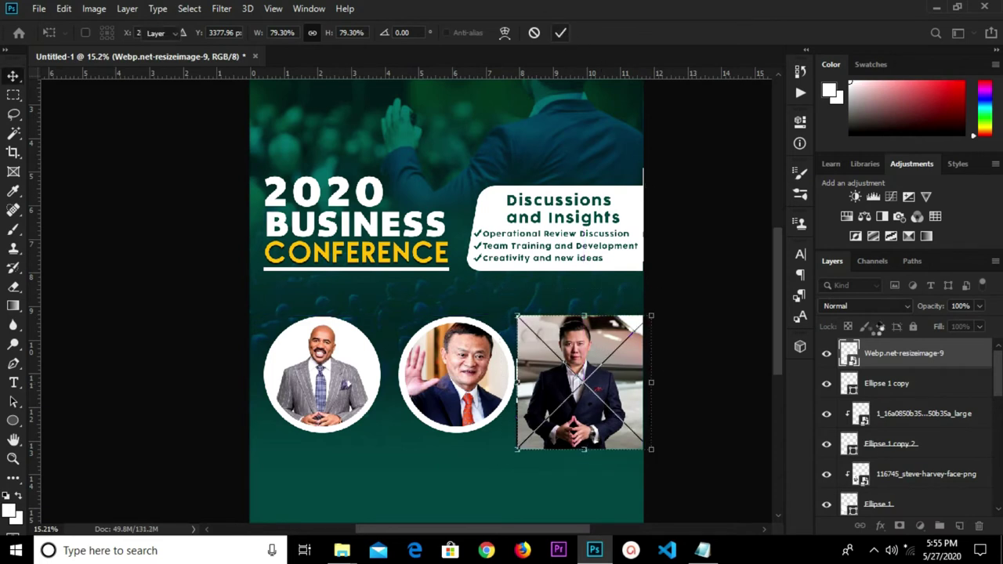
left_click(888, 364, "alt")
Reposition the photo within the circle and select it together with its circle layer
left_click_drag(604, 374, 621, 351)
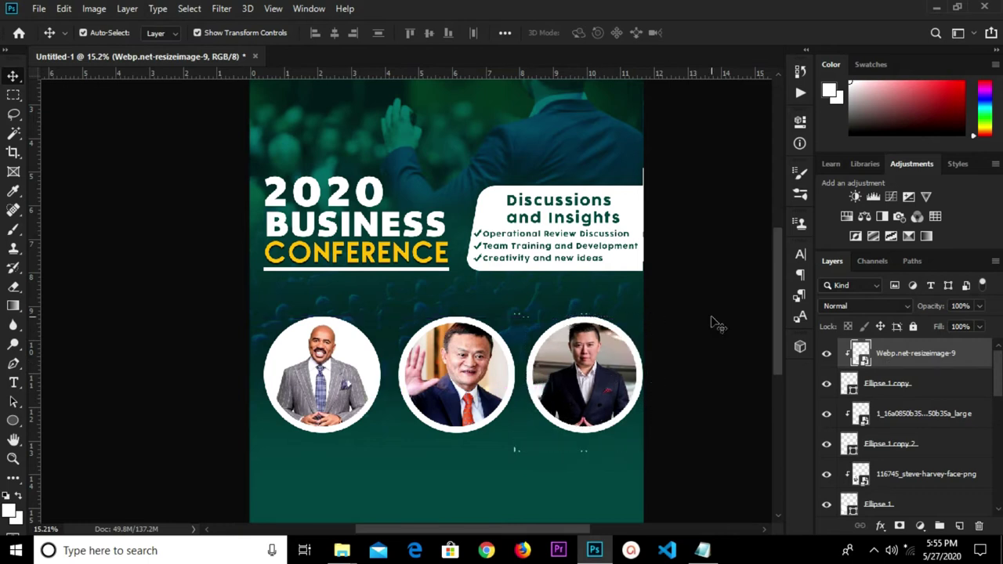
left_click(714, 323)
left_click(919, 357)
left_click(907, 381, "shift")
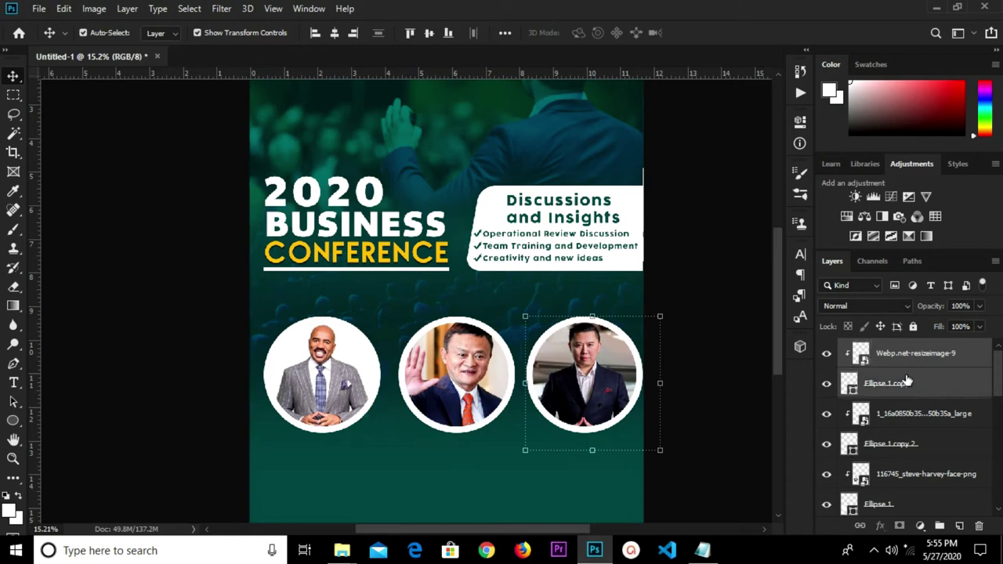
Group each speaker photo with its white circle layer
key("ctrl+g")
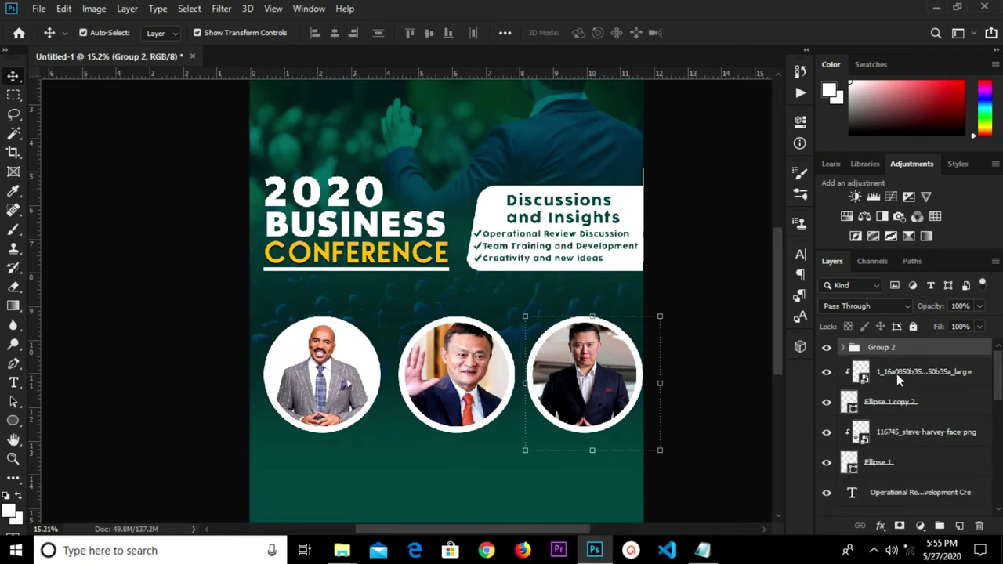
left_click(897, 374)
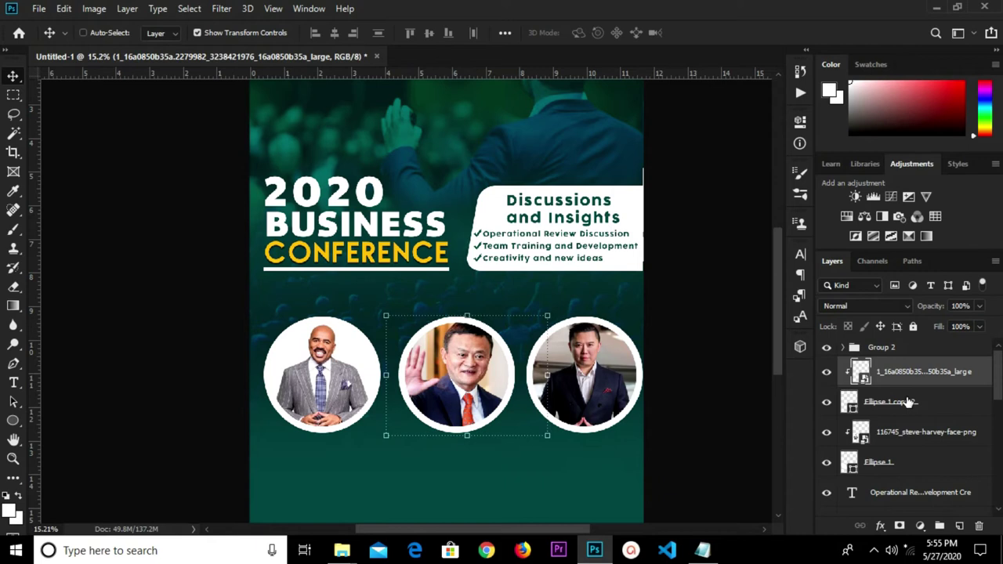
left_click(907, 402, "shift")
key("ctrl+g")
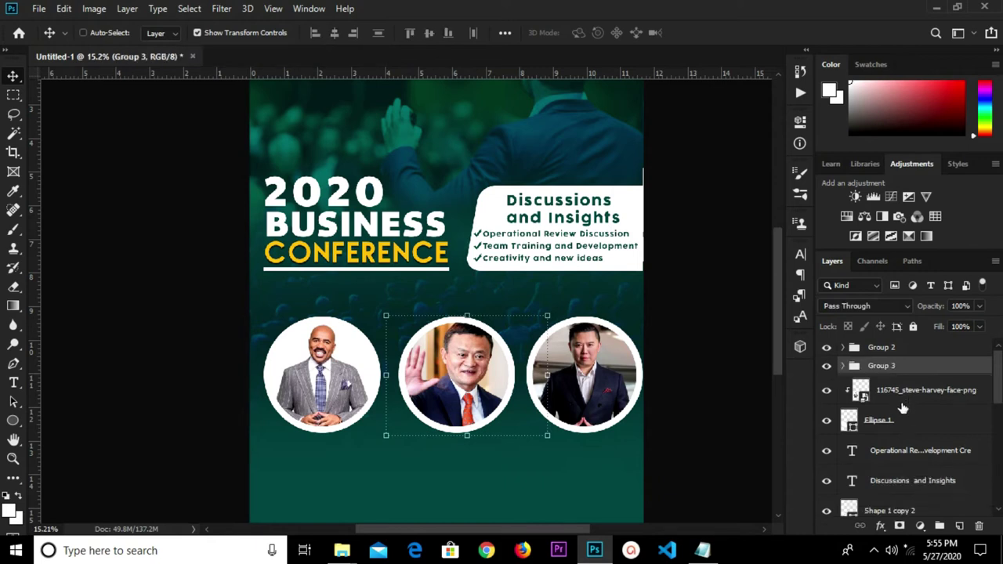
left_click(903, 399, "shift")
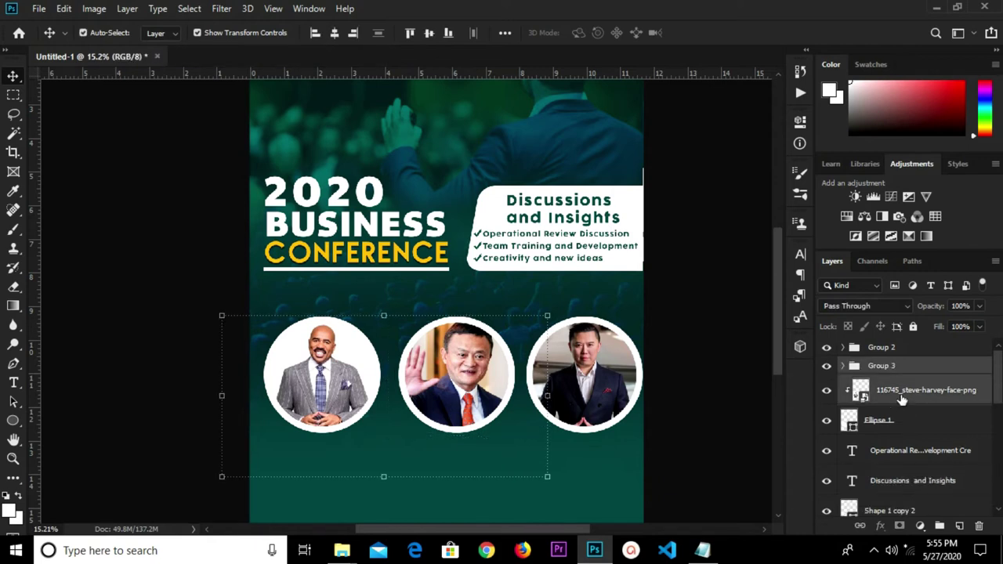
left_click(901, 399)
left_click(901, 420)
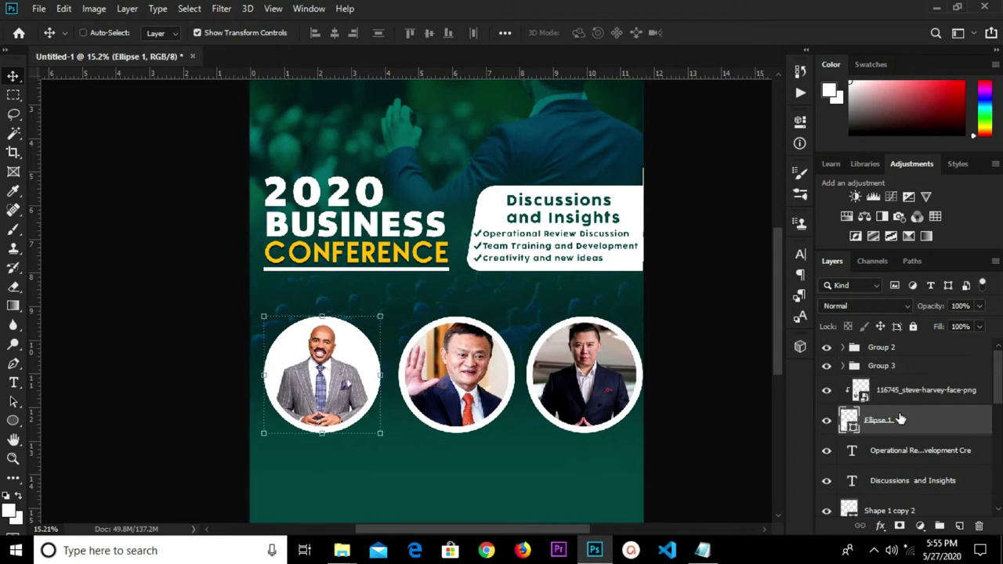
left_click(901, 388, "shift")
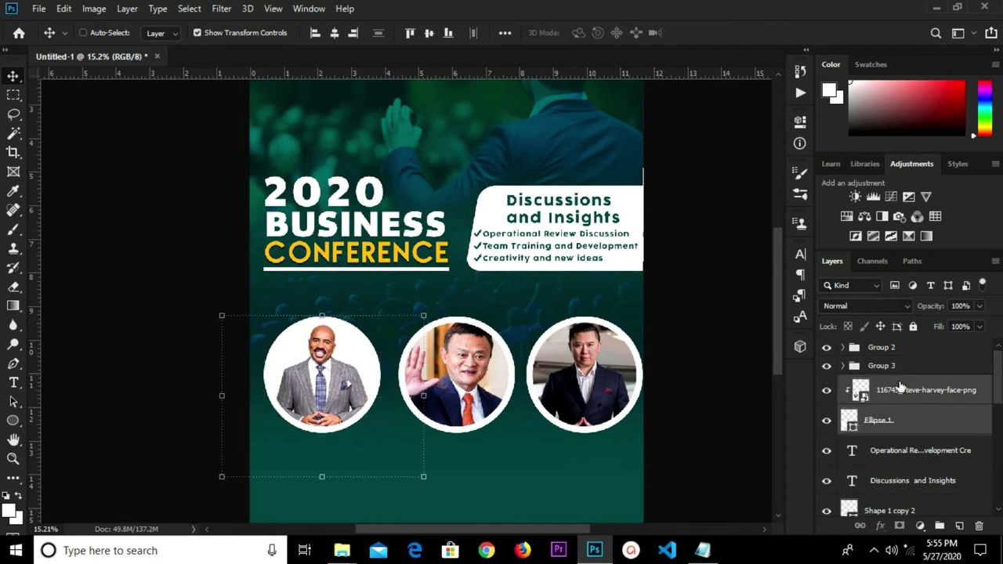
key("ctrl+g")
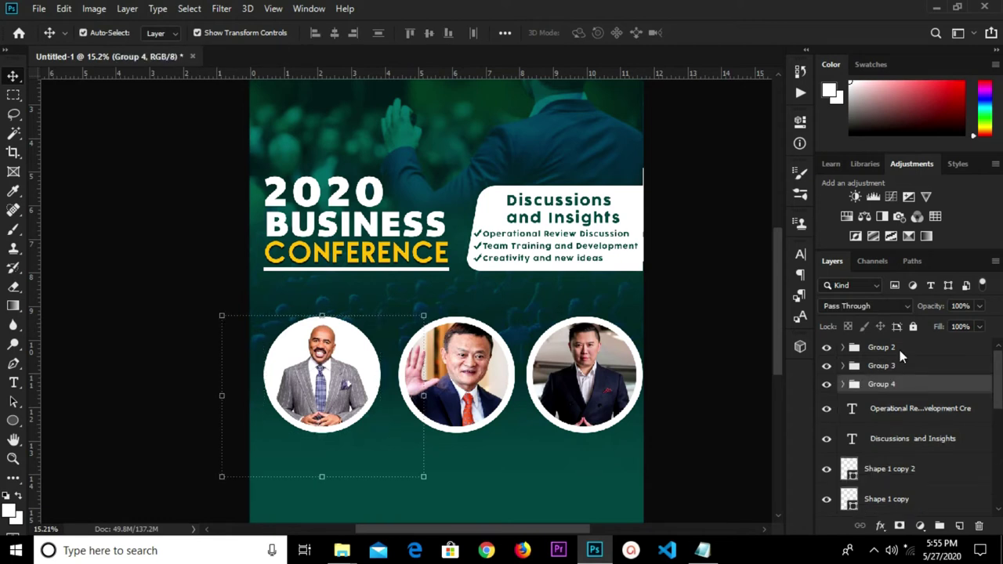
Combine the three portrait groups into Group 5 and centre it horizontally on the canvas
left_click(902, 348, "shift")
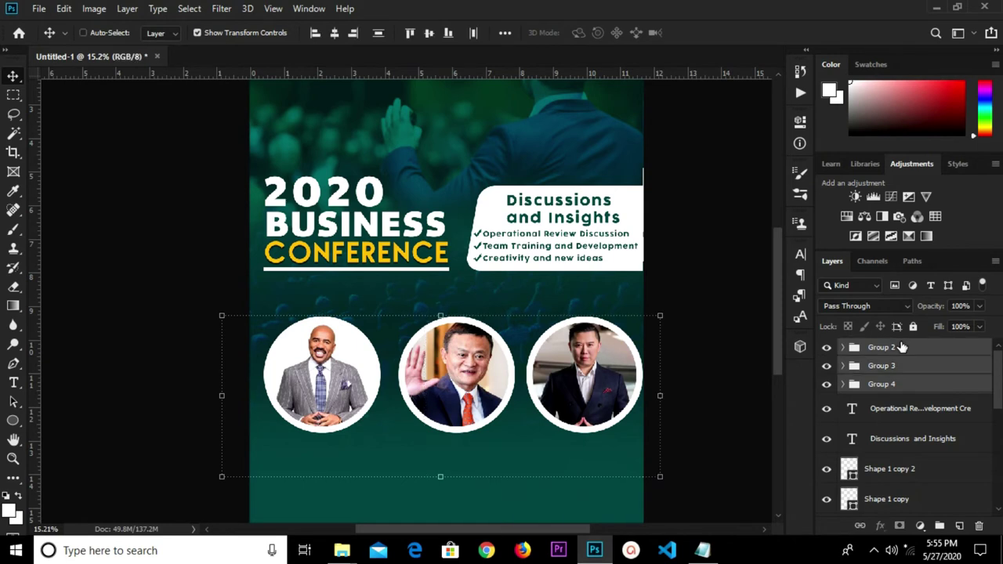
key("ctrl+g")
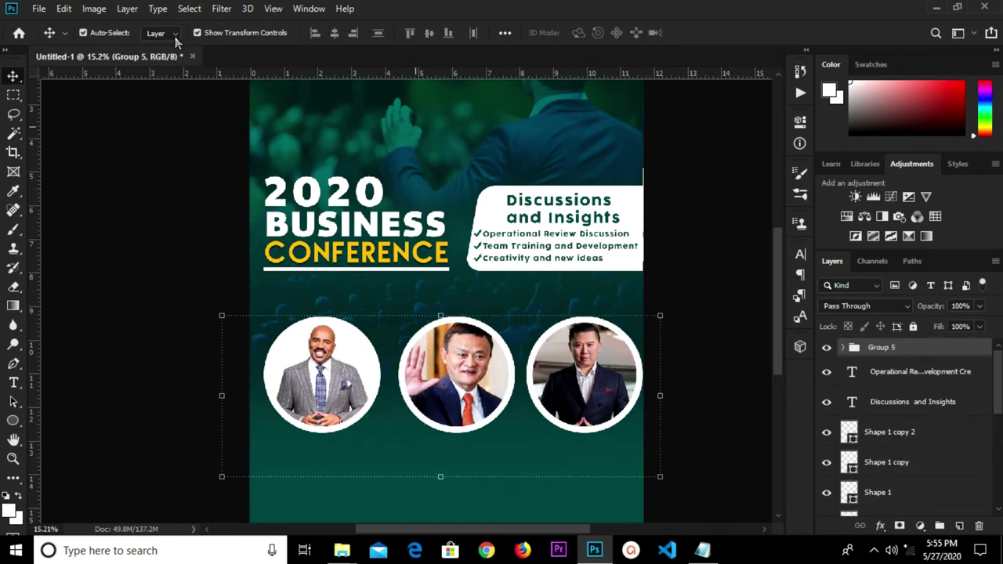
key("ctrl+a")
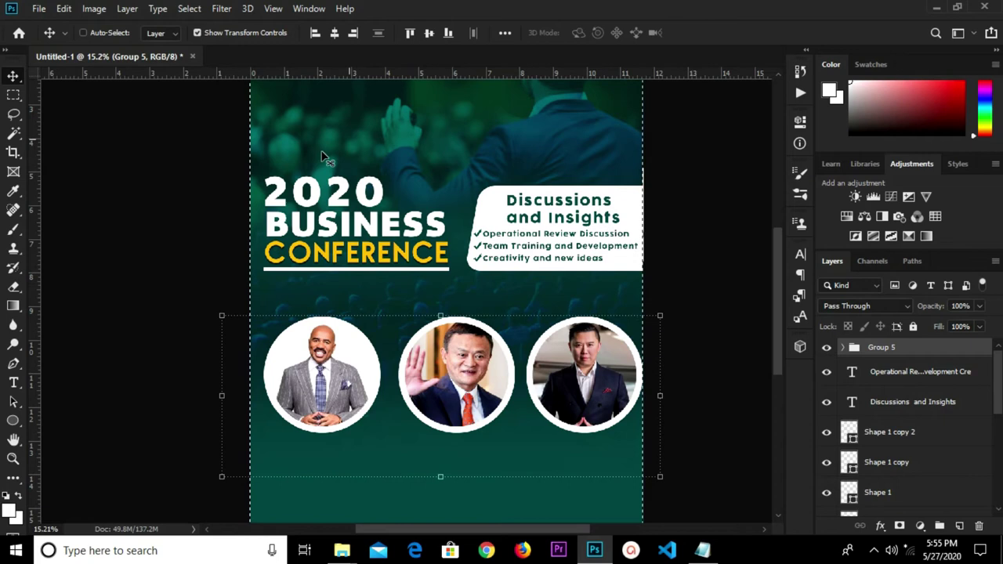
left_click(335, 36)
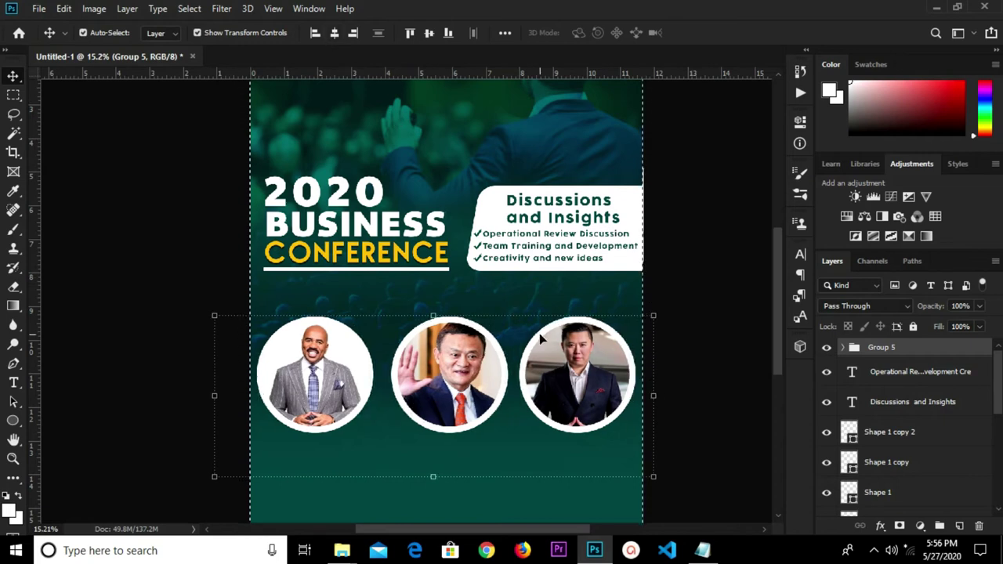
Scale Group 5 to about 95.76%, re-centre it horizontally, and fit the poster in the window
key("ctrl+t")
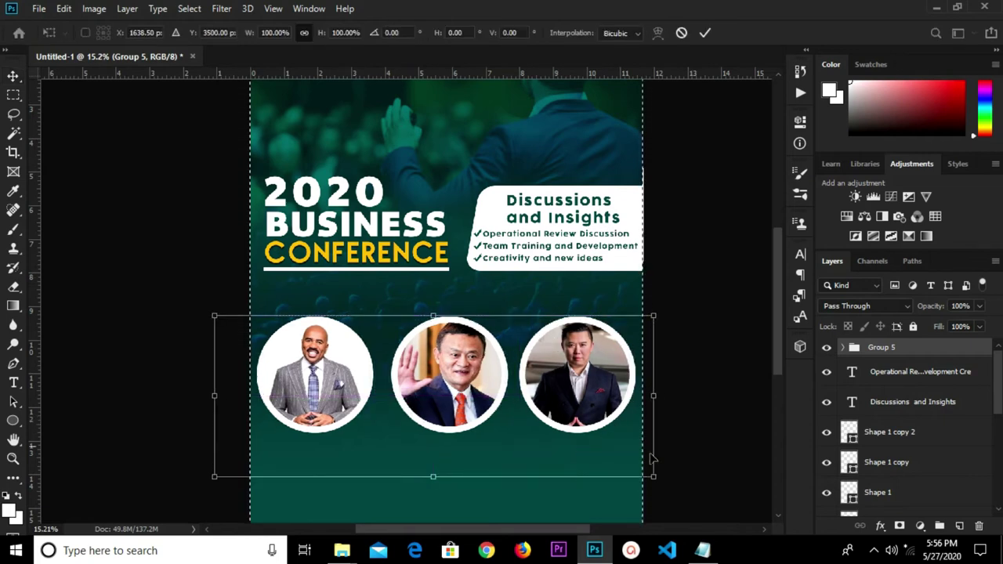
left_click_drag(654, 476, 634, 469)
left_click(703, 35)
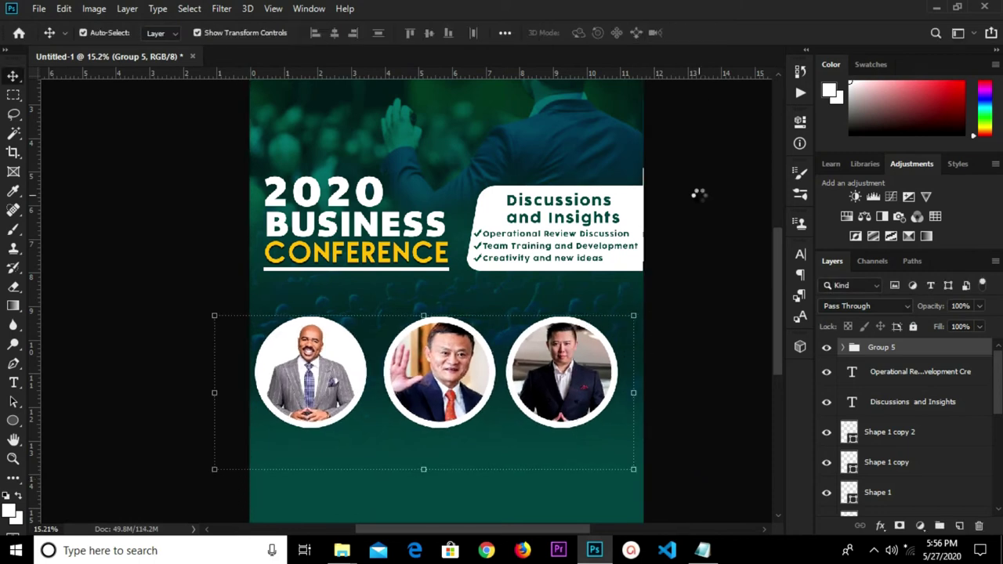
key("ctrl+a")
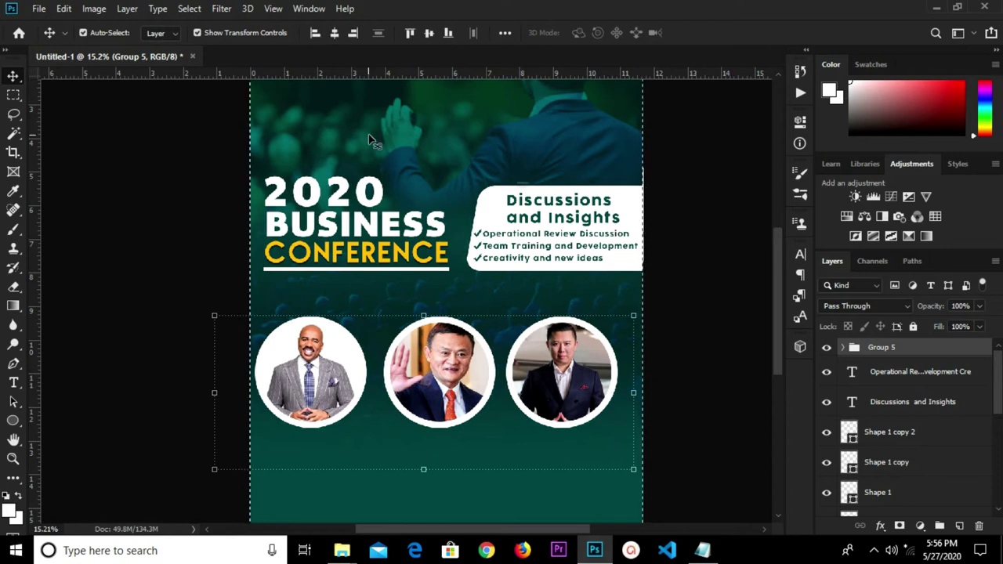
left_click(334, 33)
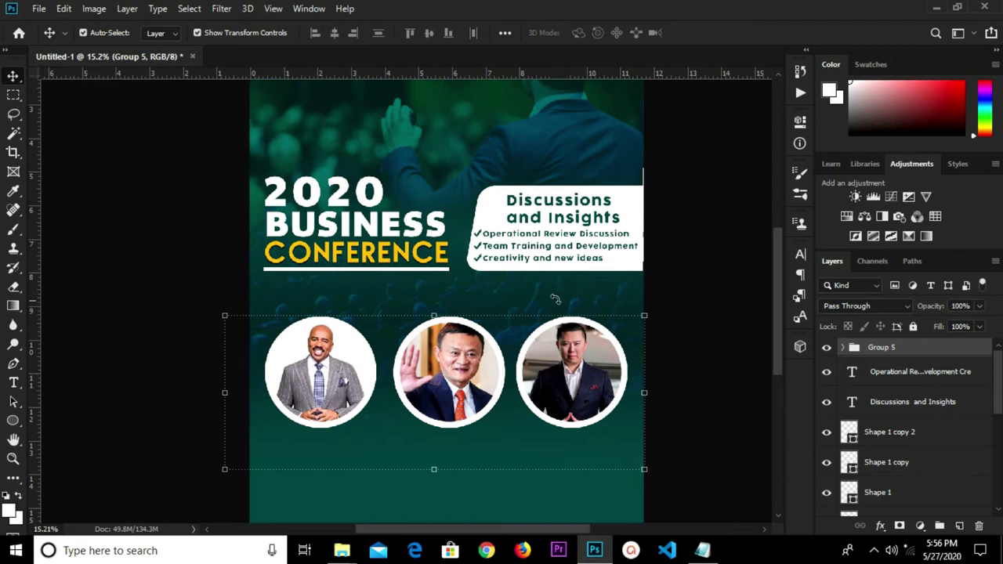
left_click(686, 310)
key("ctrl+d")
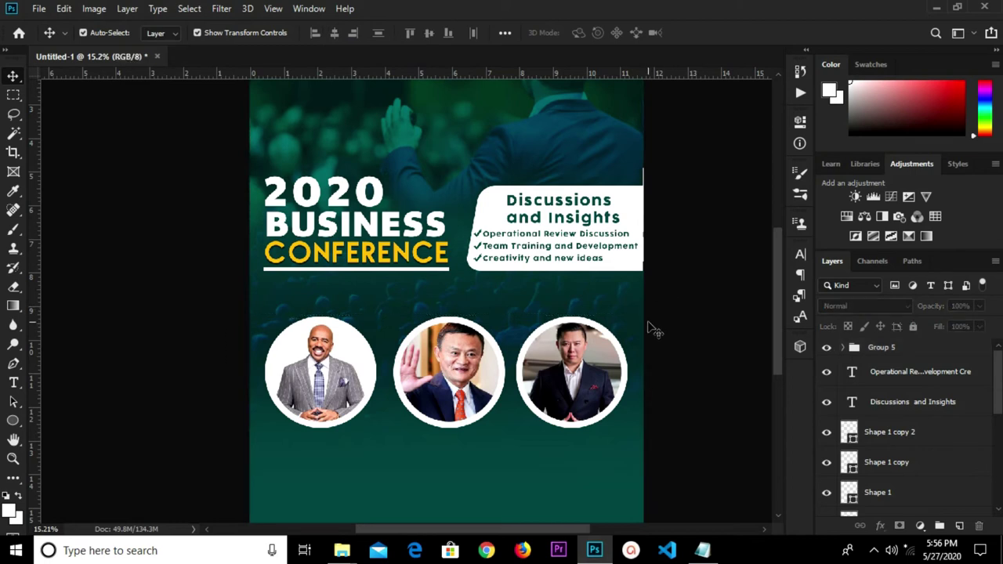
key("ctrl+0")
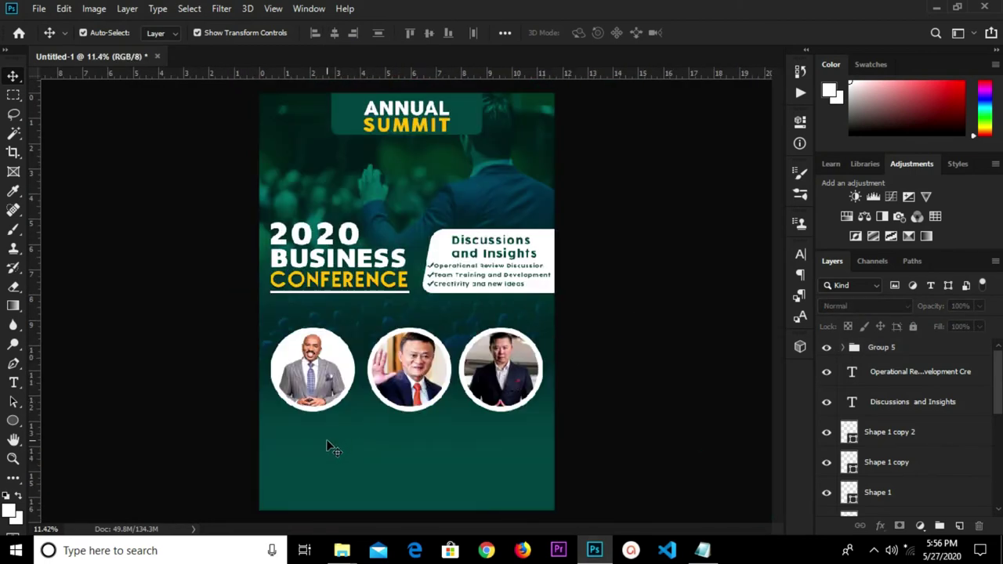
Copy the 'Meet our Speakers' line from the summit notes in Notepad and return to Photoshop
mouse_move(710, 542)
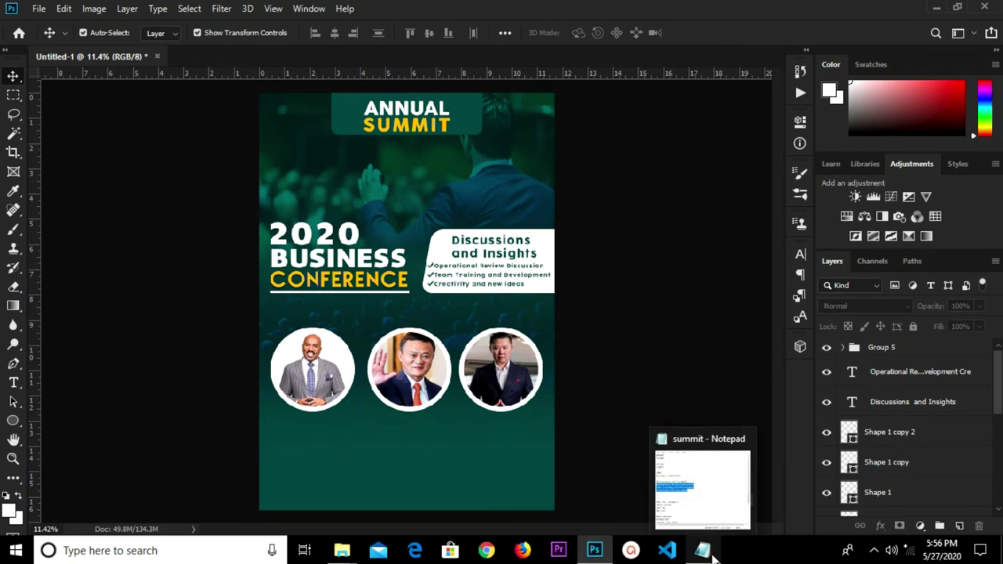
left_click(705, 509)
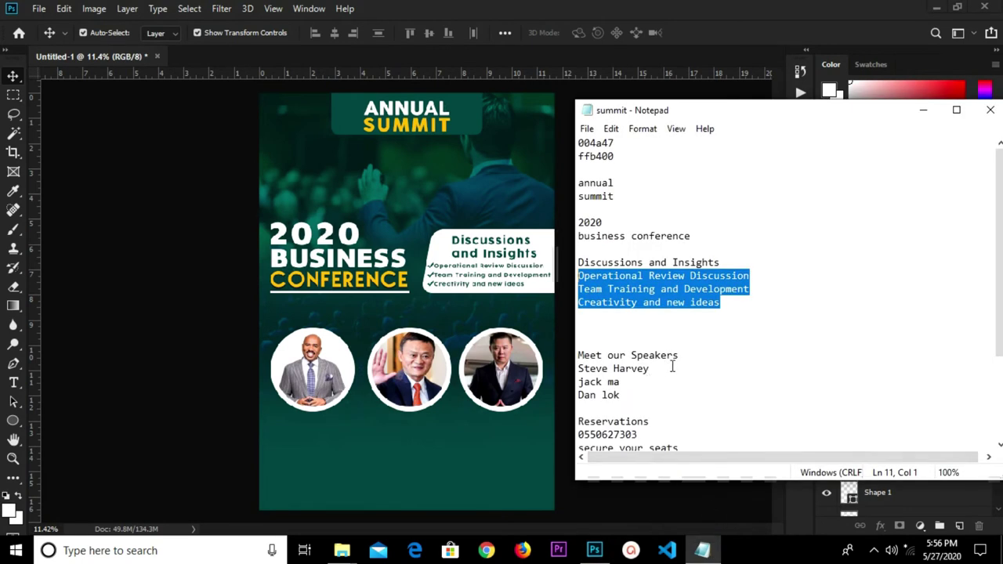
left_click_drag(679, 355, 577, 355)
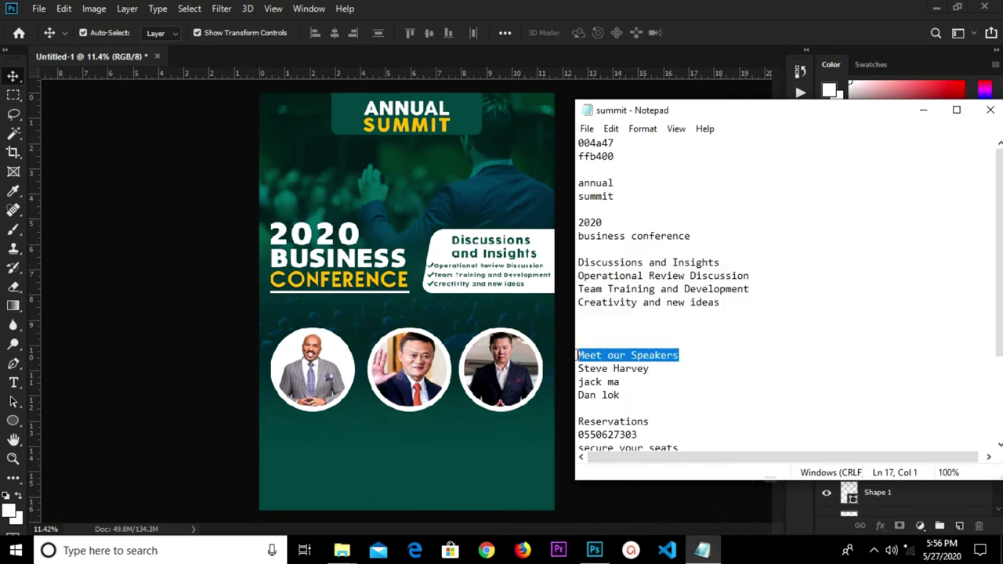
right_click(591, 351)
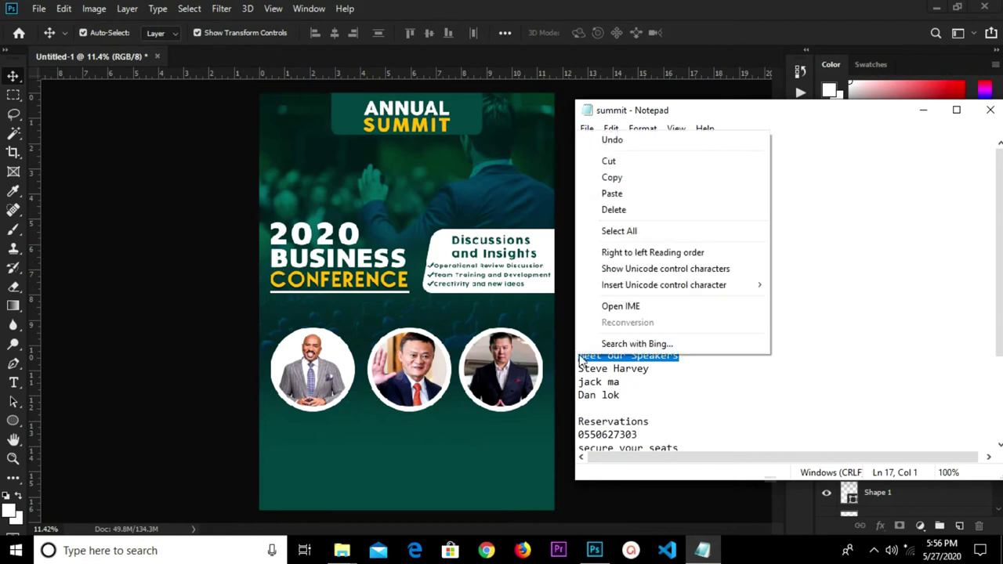
left_click(614, 179)
double_click(603, 183)
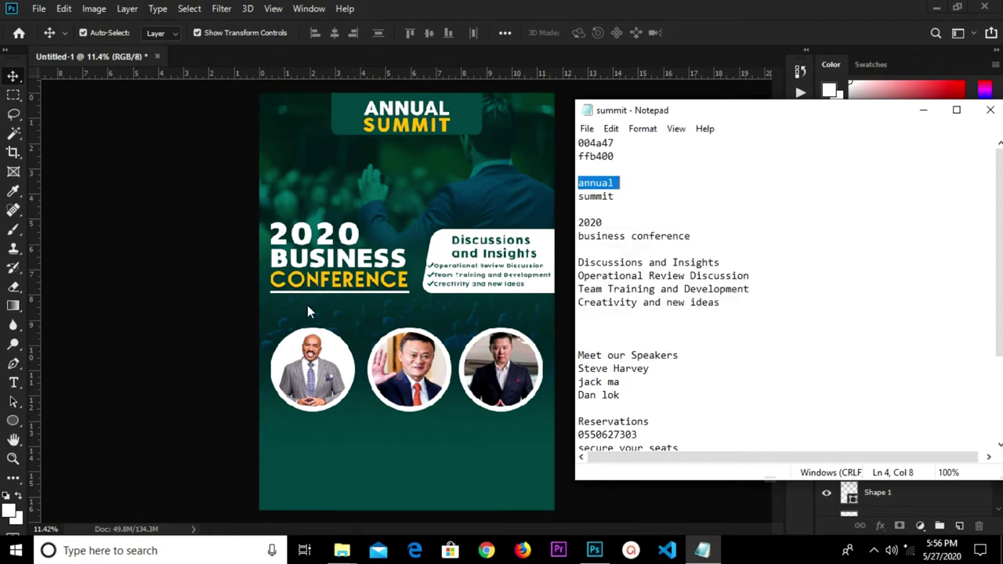
scroll(307, 312, "up", 1)
left_click(415, 324)
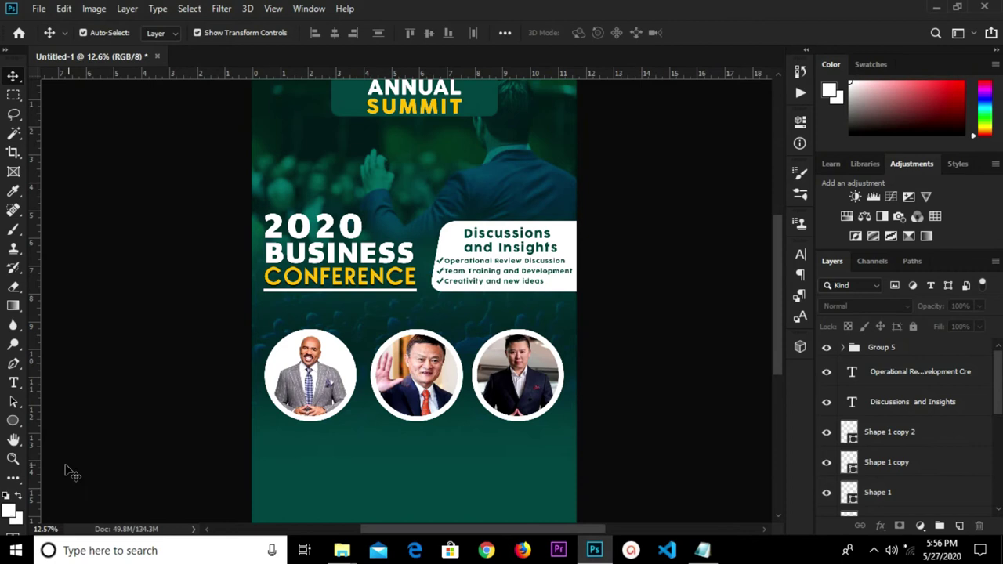
Paste 'Meet our Speakers' as a new text line below the speaker photos
left_click(14, 382)
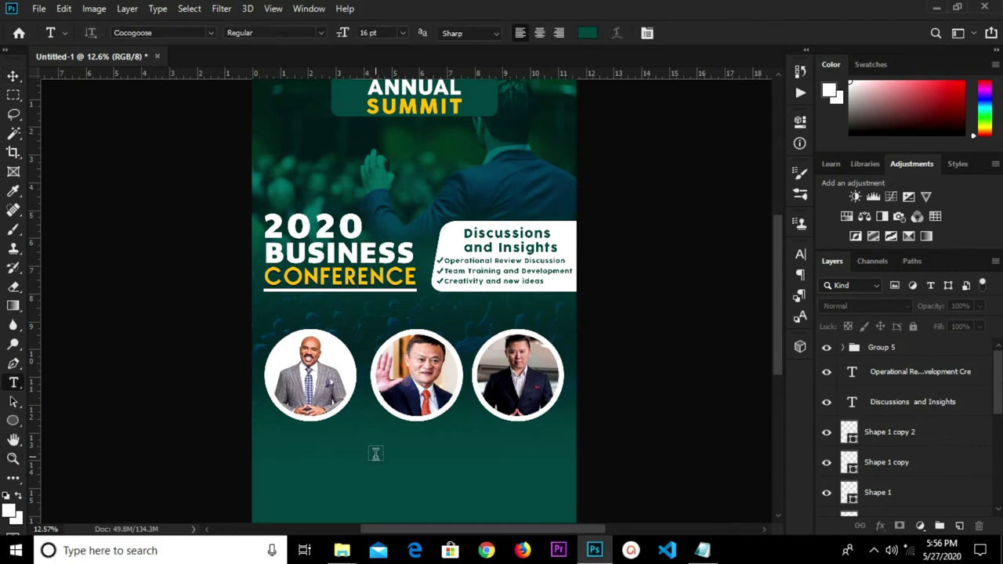
left_click(375, 453)
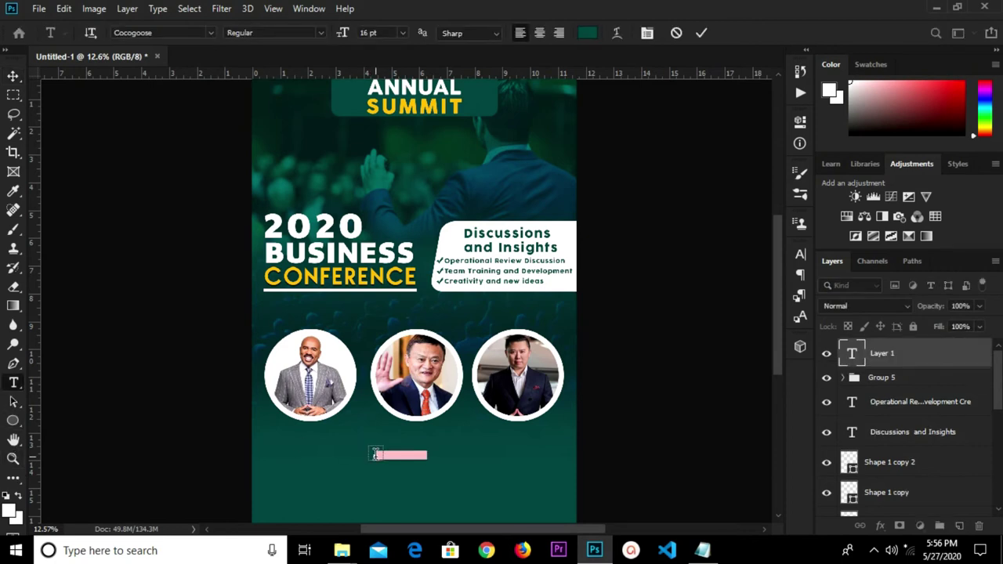
key("ctrl+v")
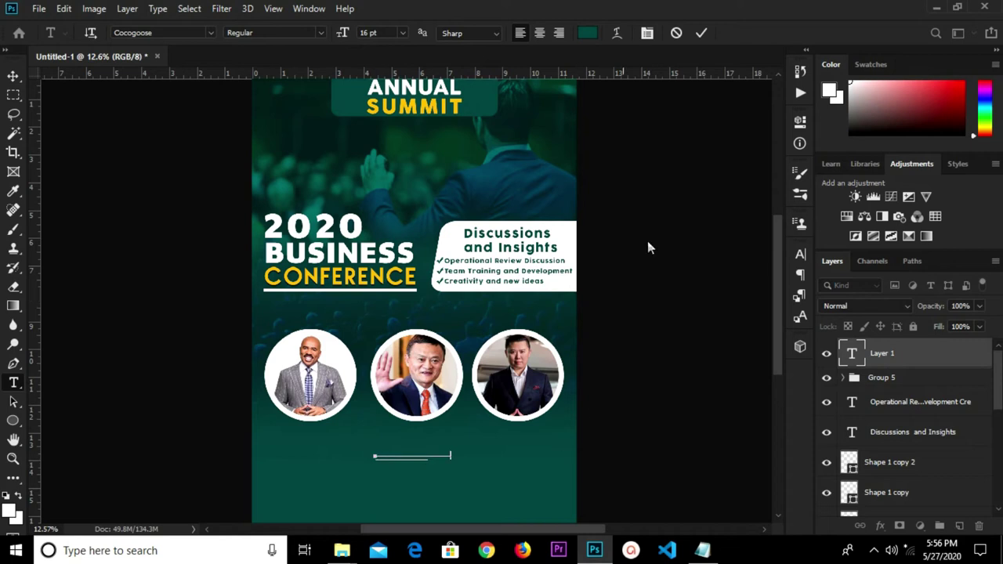
left_click(700, 34)
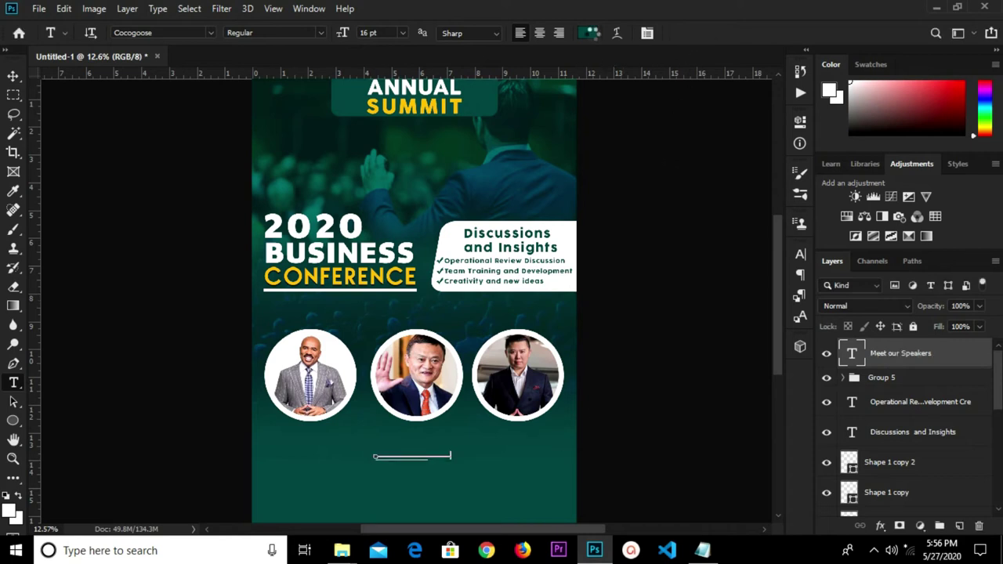
Set the heading's text colour to #fbfbfb
left_click(588, 34)
left_click(568, 290)
left_click(551, 265)
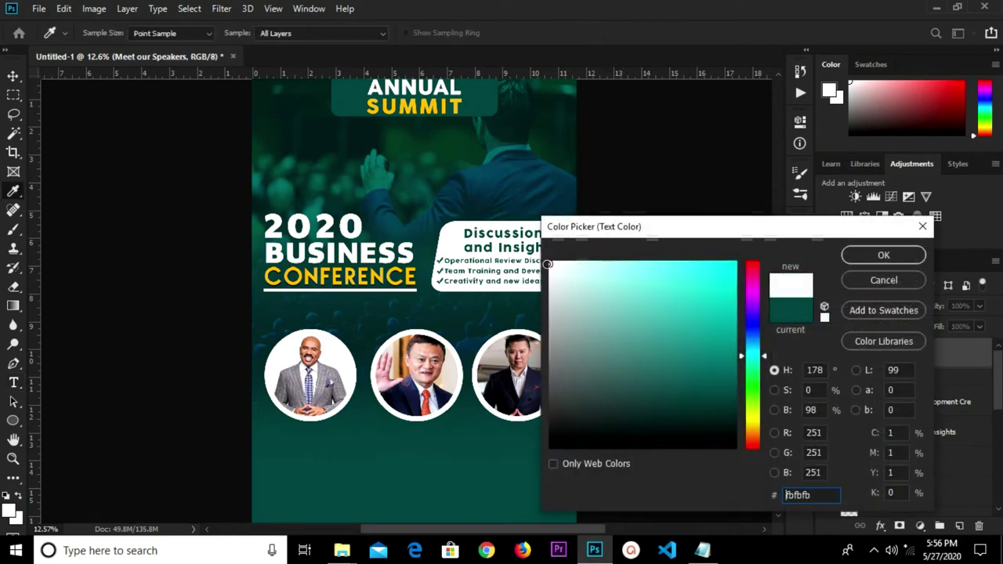
left_click(862, 257)
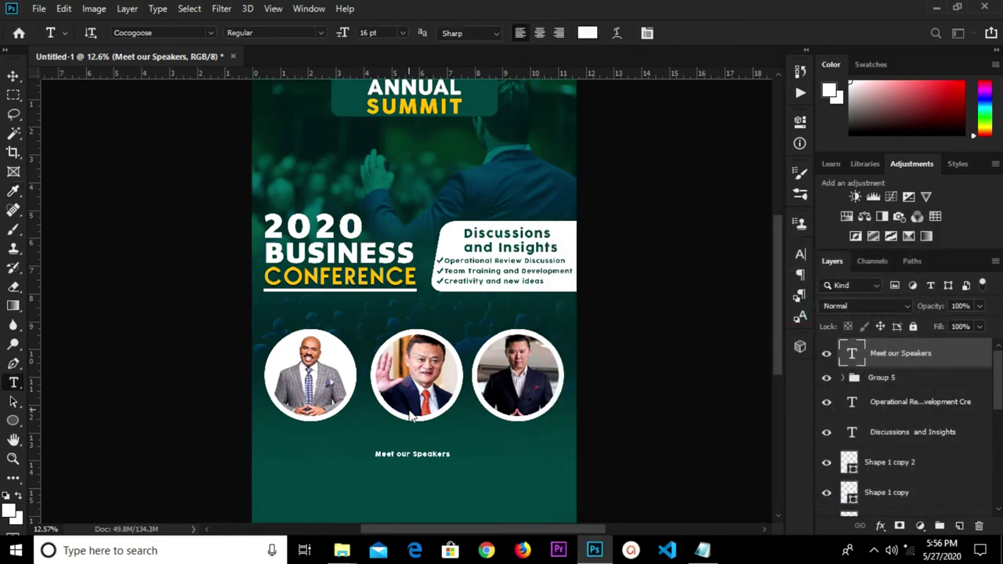
Pick the Rectangle Tool from the shape tool group
left_click(13, 421)
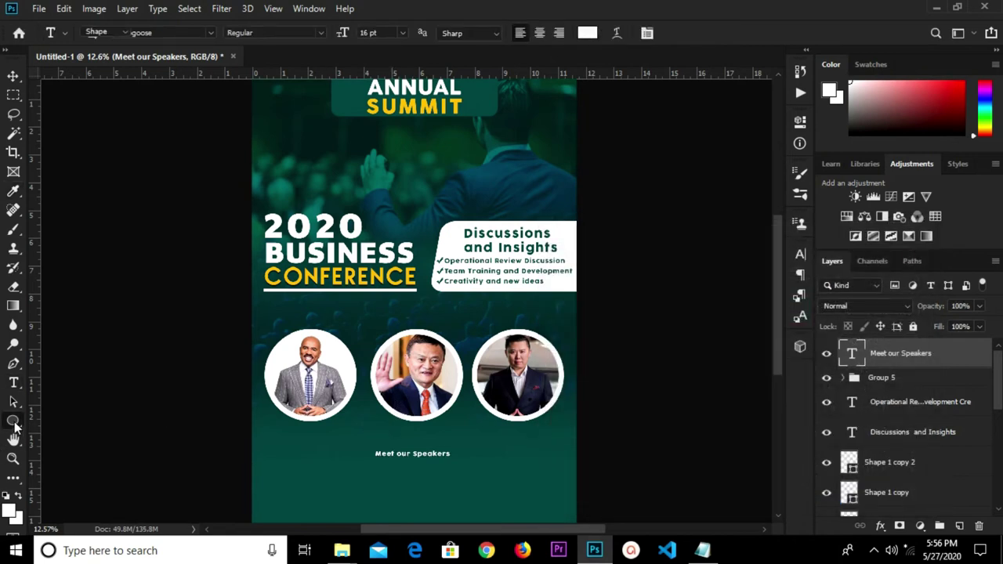
right_click(13, 421)
left_click(51, 429)
right_click(8, 422)
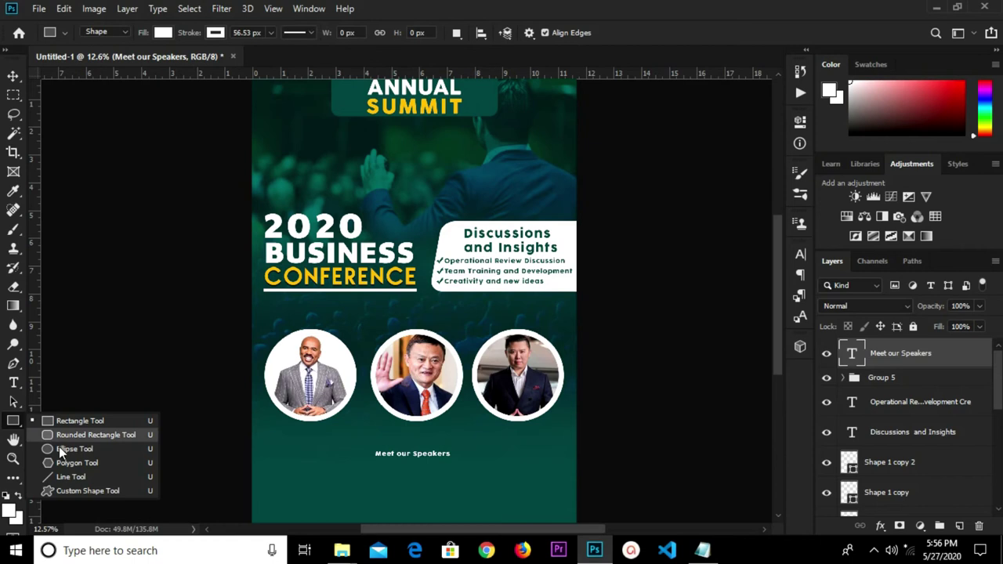
Draw a 1529 × 201 px white bar above the portraits with 70 px bottom-left and bottom-right corners
left_click(66, 420)
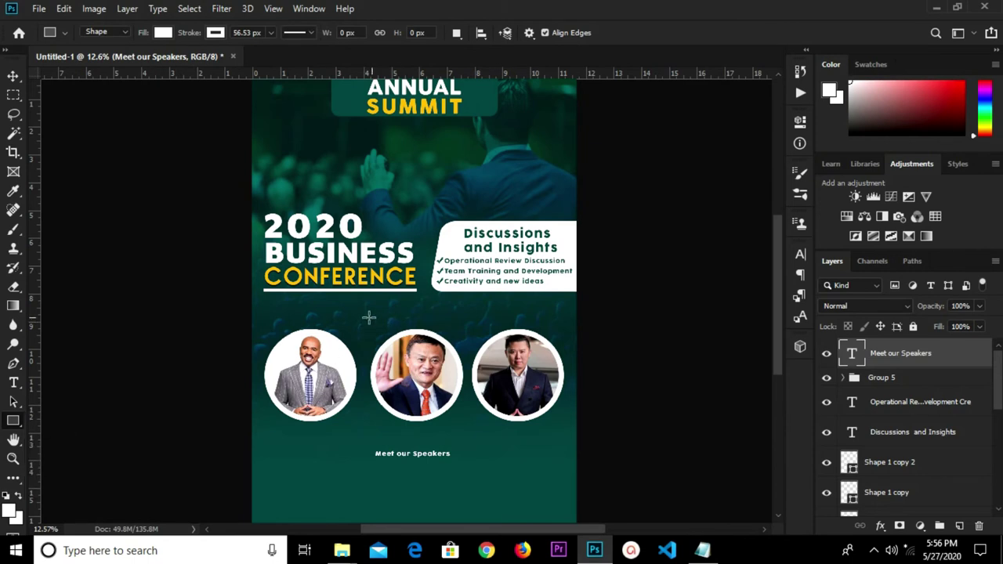
left_click_drag(356, 309, 497, 324)
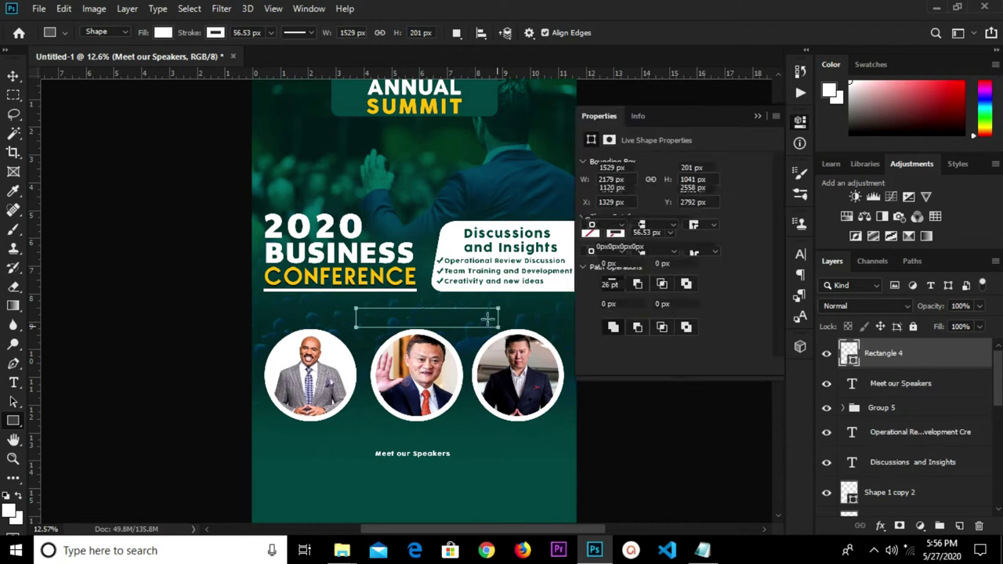
left_click(664, 304)
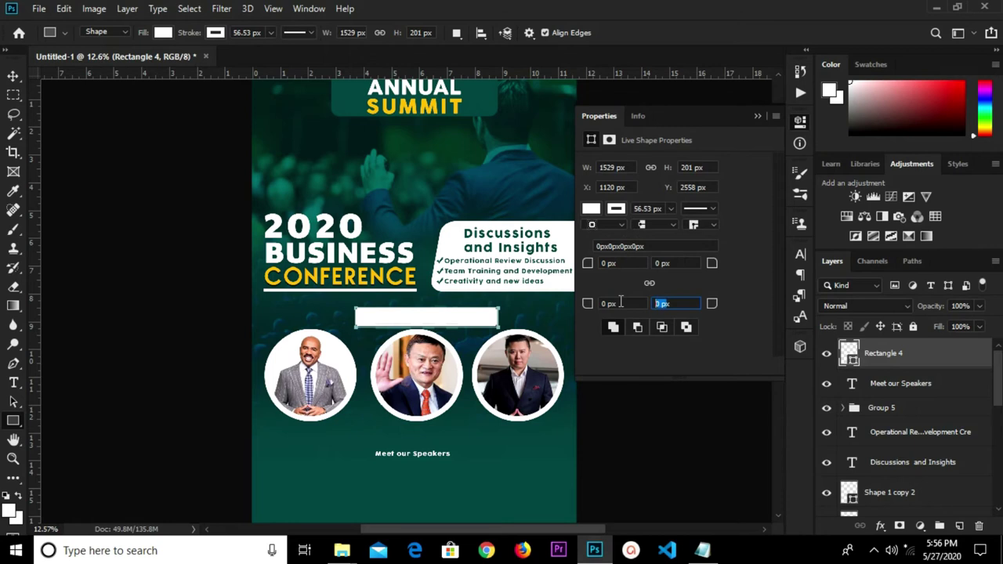
left_click(597, 301)
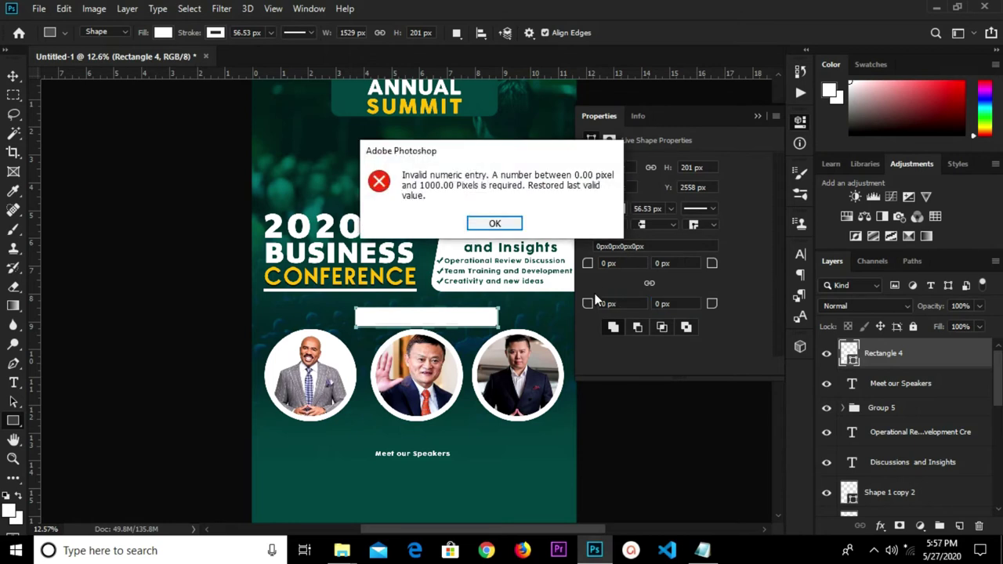
left_click(495, 224)
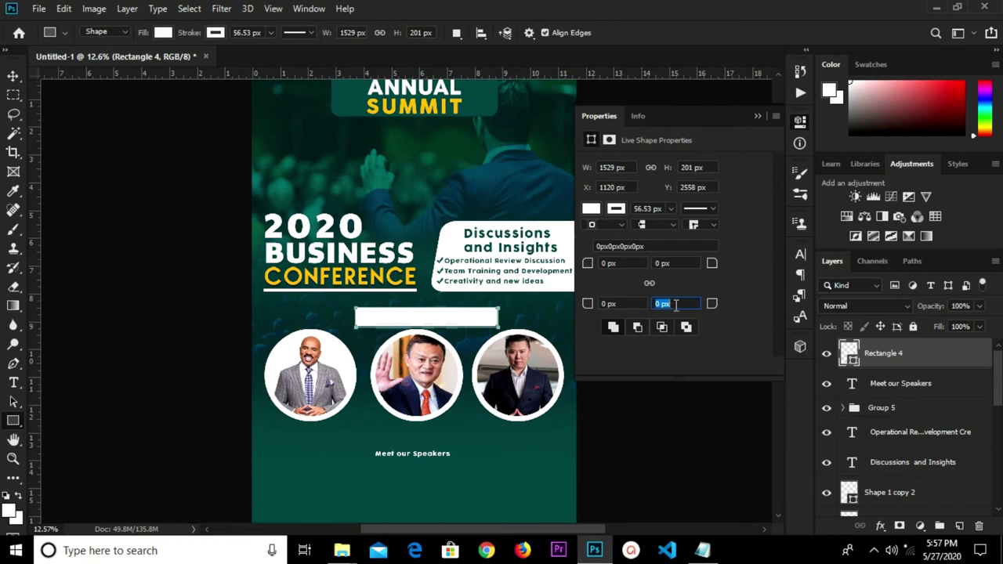
key("Return")
left_click(625, 304)
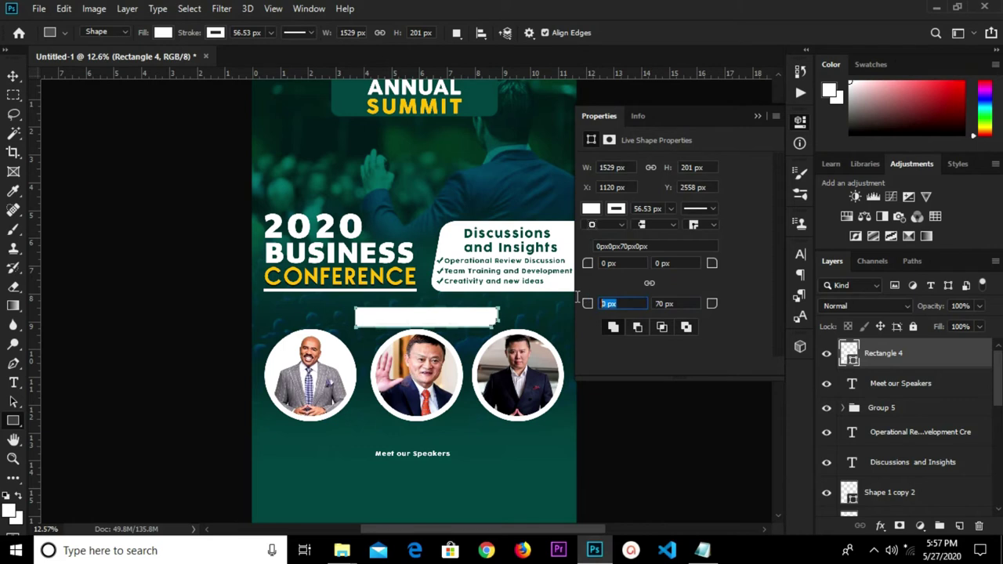
type("70")
key("Return")
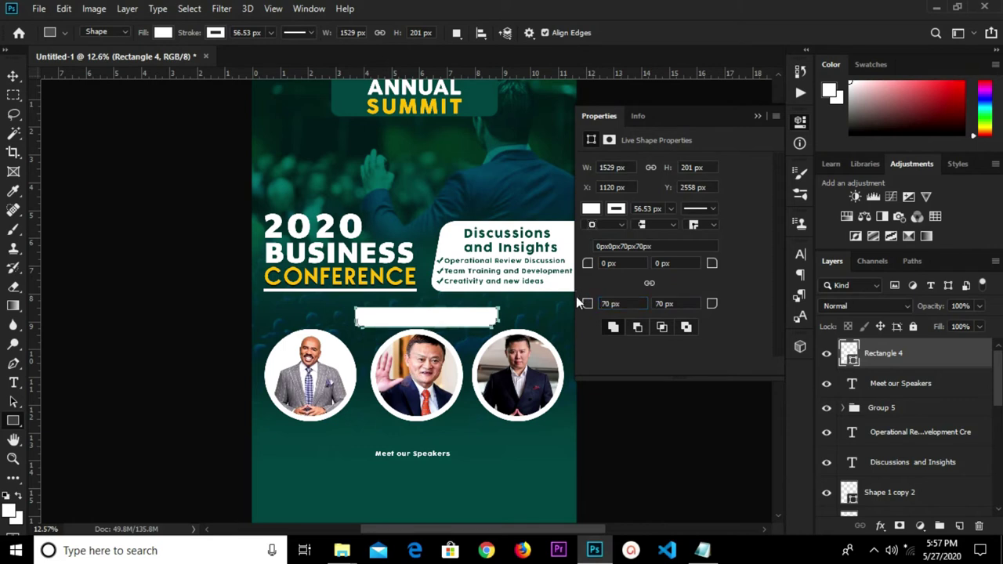
left_click(758, 117)
Centre the white bar horizontally and nudge Group 5 slightly down
key("v")
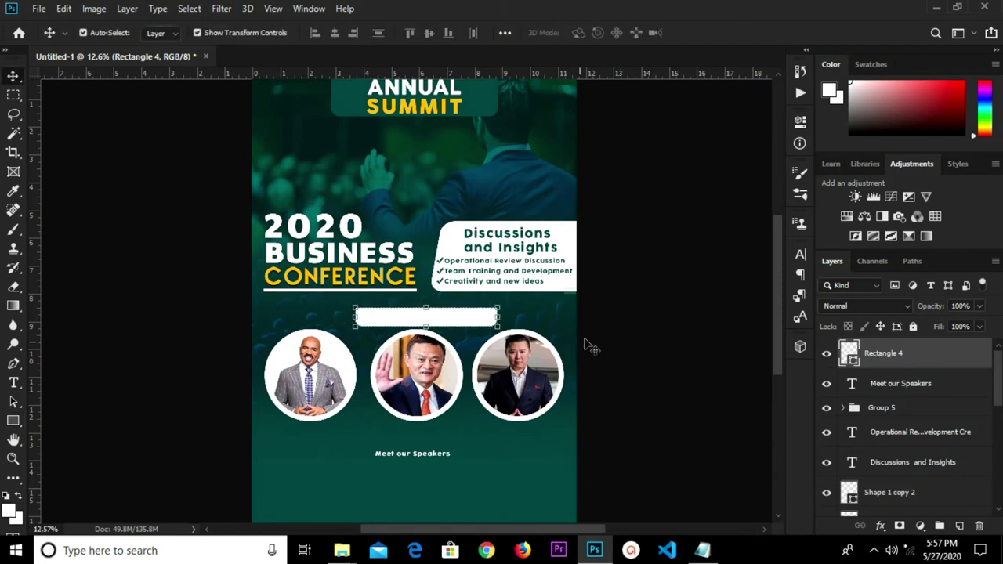
key("ctrl+a")
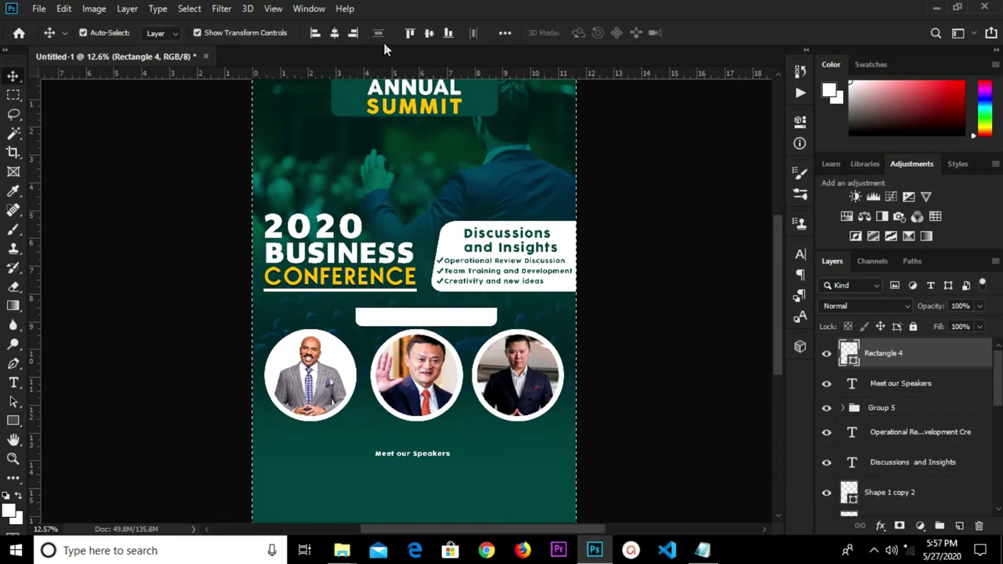
key("ctrl")
left_click(334, 36)
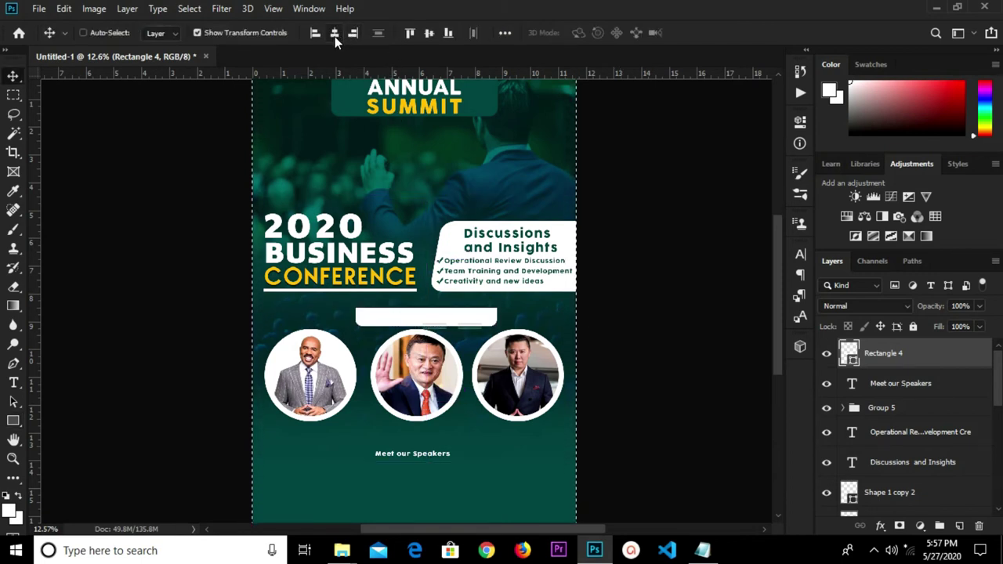
key("ctrl+d")
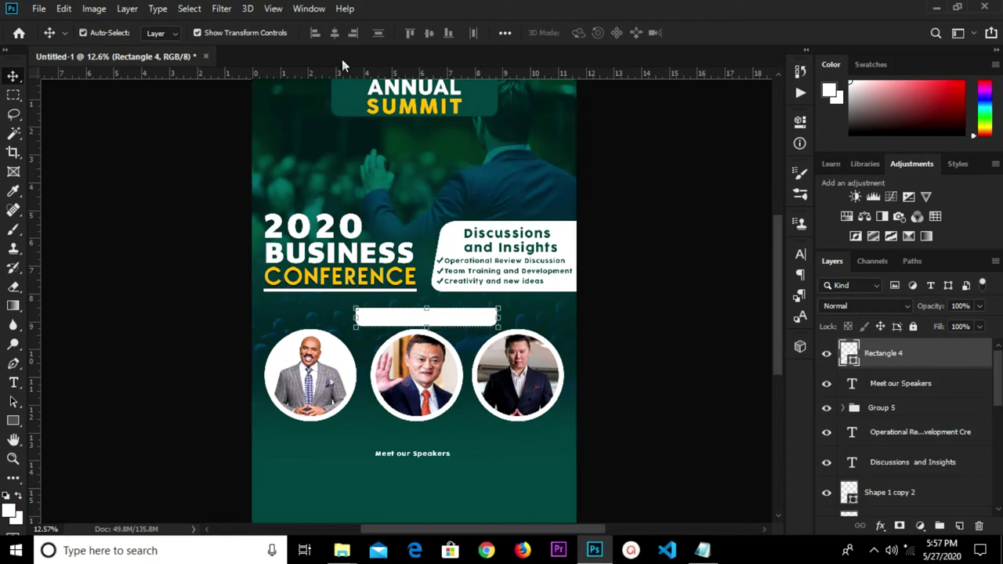
left_click(891, 416)
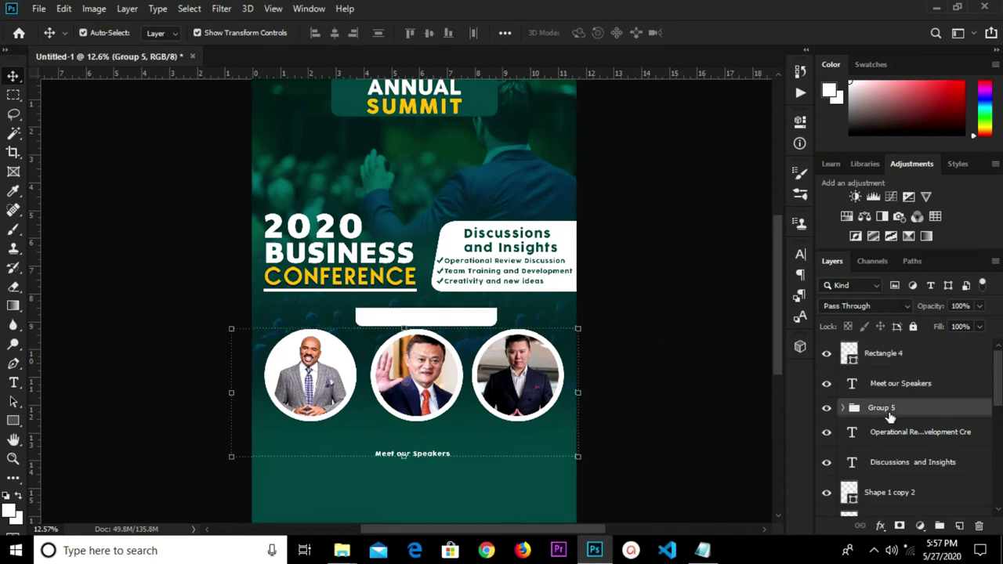
key("shift+Down")
key("shift+Down")
key("shift+Down")
key("shift+Down")
key("shift+Down")
key("shift+Down")
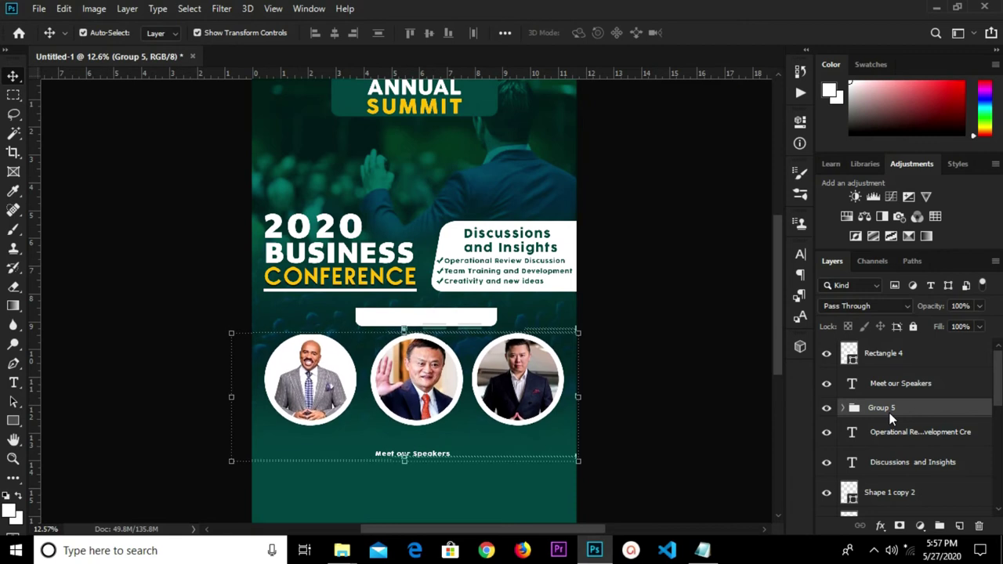
key("shift+Down")
key("shift+Down")
key("shift+Down")
key("shift+Down")
key("shift+Down")
key("shift+Down")
key("shift+Down")
key("shift+Down")
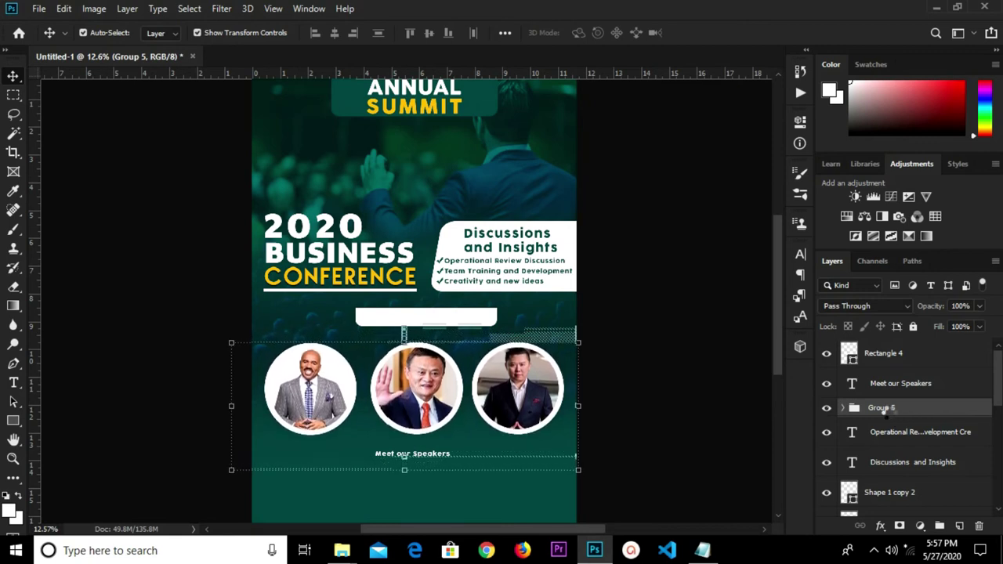
key("shift+Down")
key("shift+Down")
key("shift+Down")
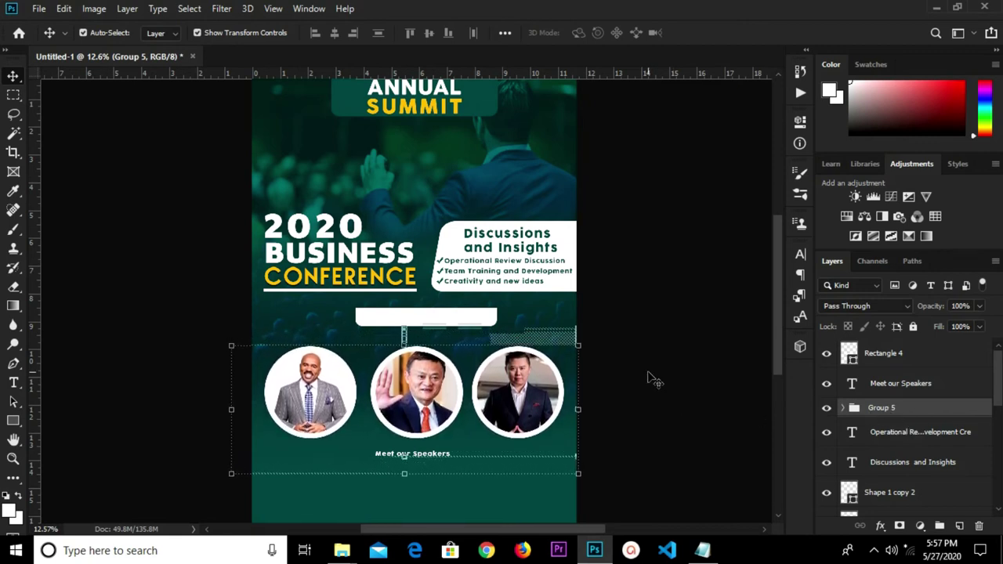
left_click(648, 378)
Move the Meet our Speakers text above Rectangle 4 onto the bar and enlarge it to 152.71%
left_click(427, 458)
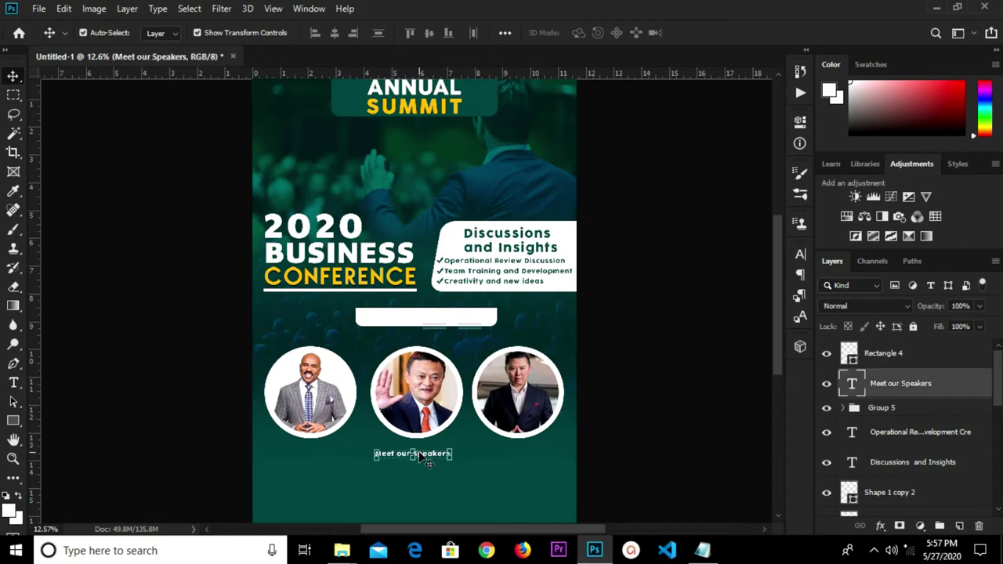
left_click_drag(428, 459, 415, 346)
mouse_move(929, 390)
left_mouse_down()
mouse_move(923, 354)
mouse_move(914, 396)
left_mouse_up()
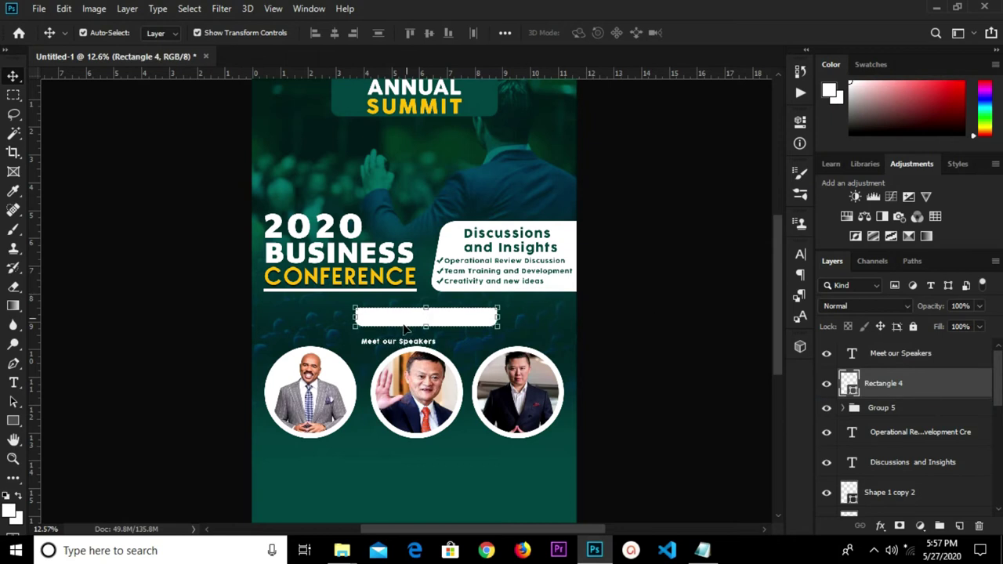
left_click(704, 330)
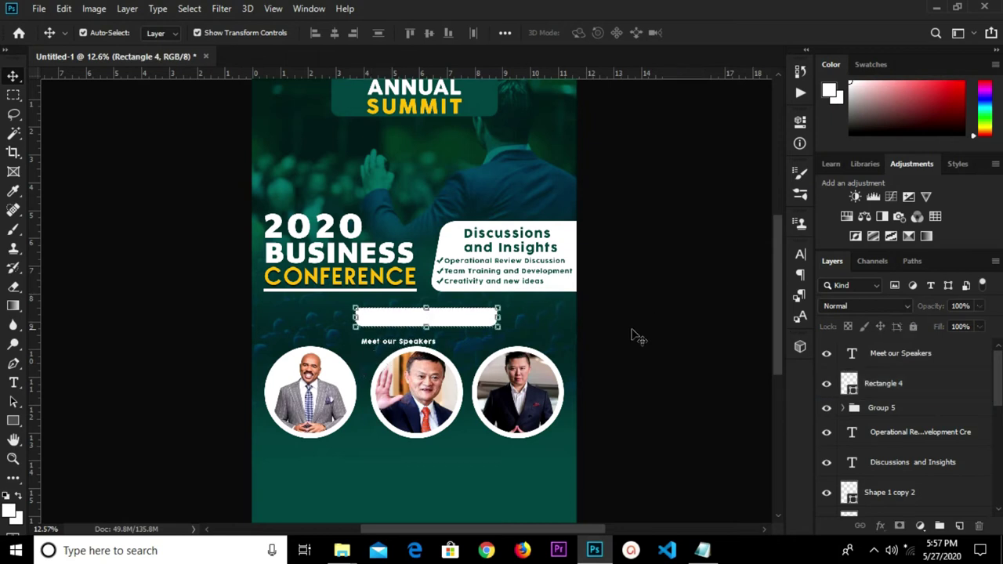
left_click(396, 345)
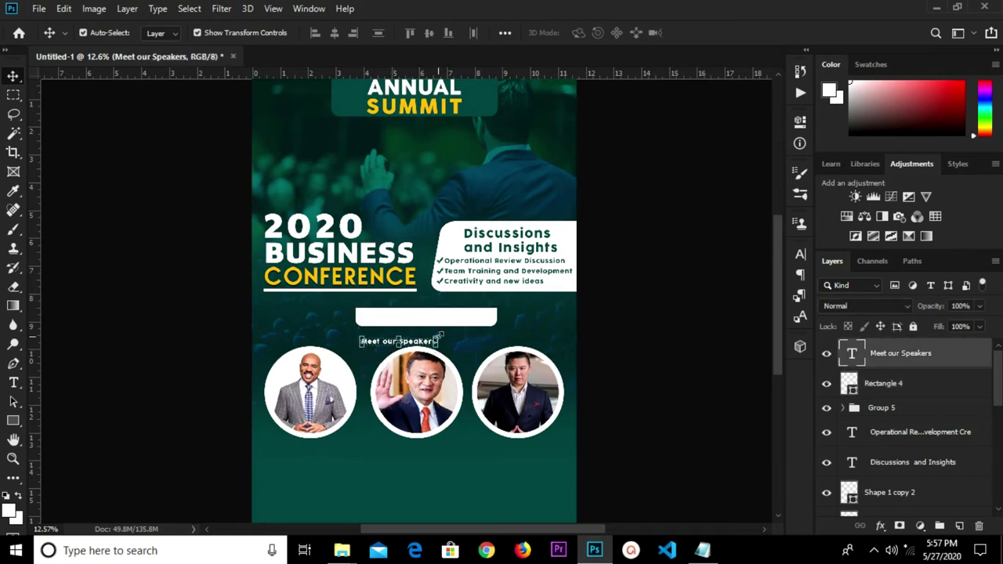
left_click_drag(440, 335, 444, 311)
scroll(439, 349, "up", 1)
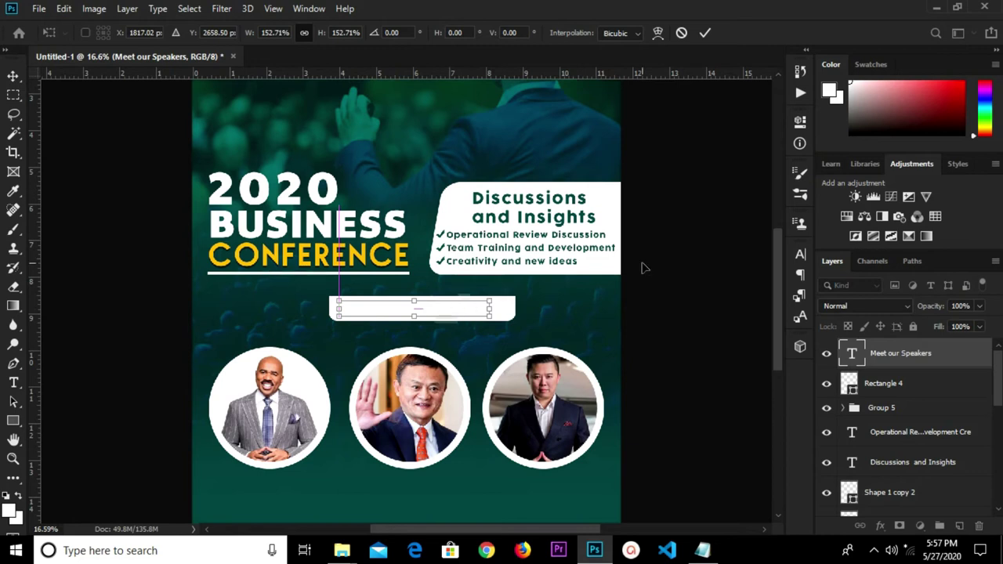
Commit the caption resize and colour the Meet our Speakers text dark green #004946
left_click(703, 33)
left_click(800, 254)
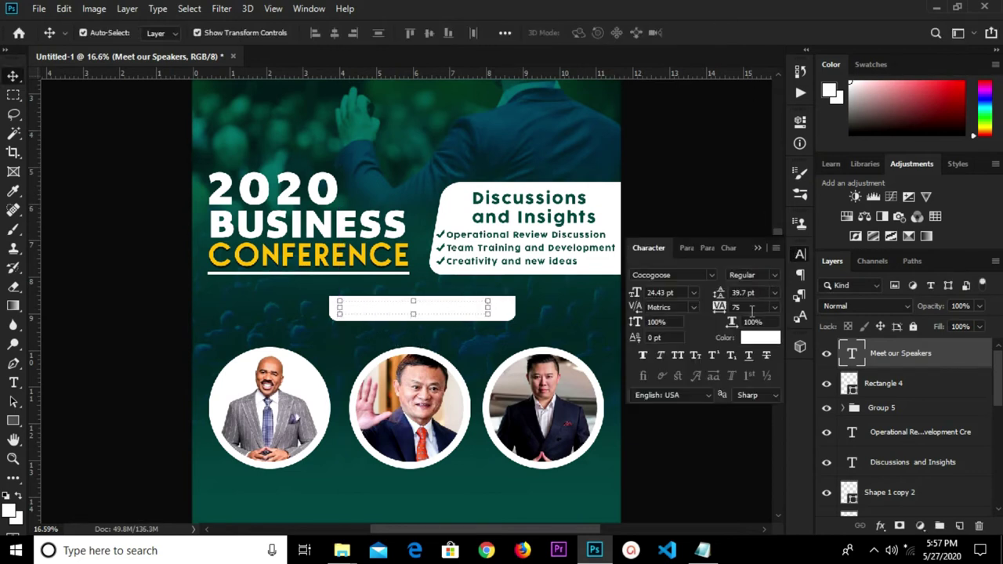
left_click(752, 337)
left_click(483, 473)
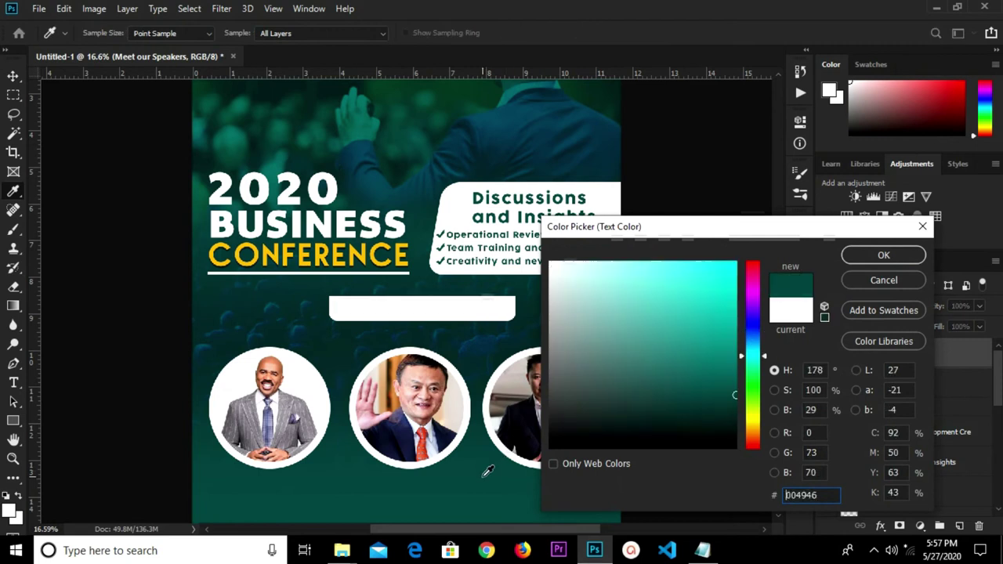
left_click(871, 257)
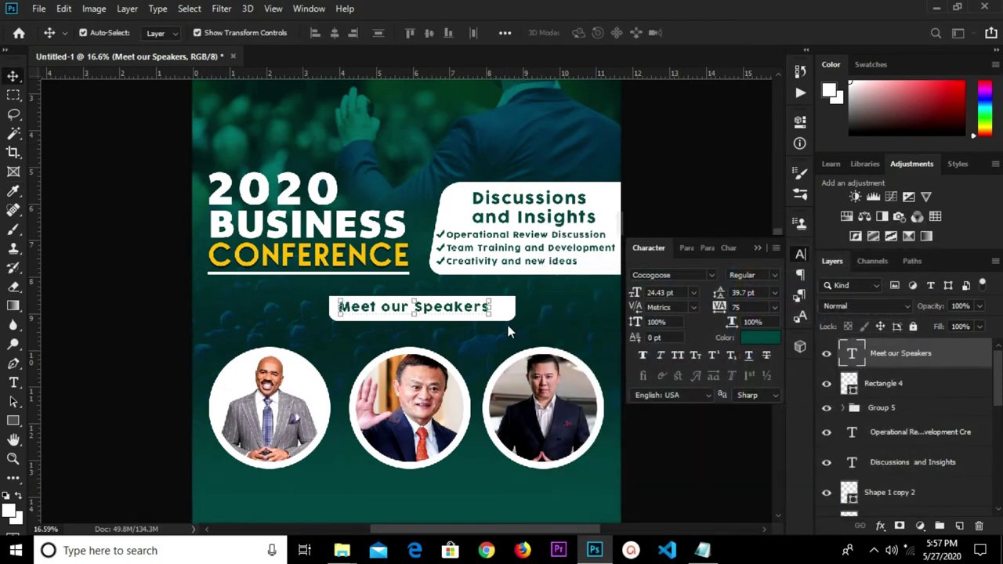
Scale the caption up slightly to about 27 pt to fill the white bar, then deselect it
key("ctrl+t")
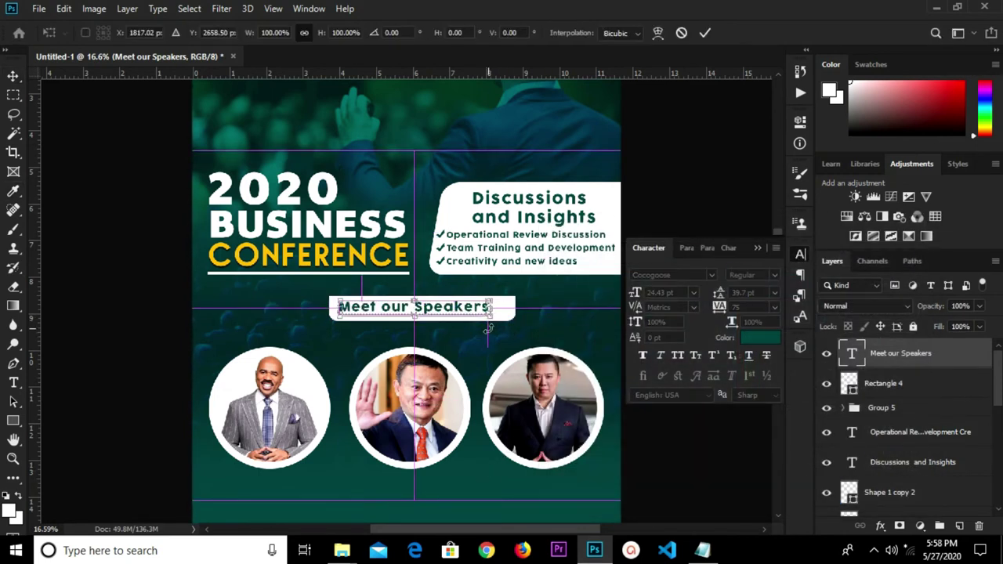
scroll(488, 329, "up", 3)
scroll(488, 329, "up", 1)
left_click_drag(491, 312, 517, 315)
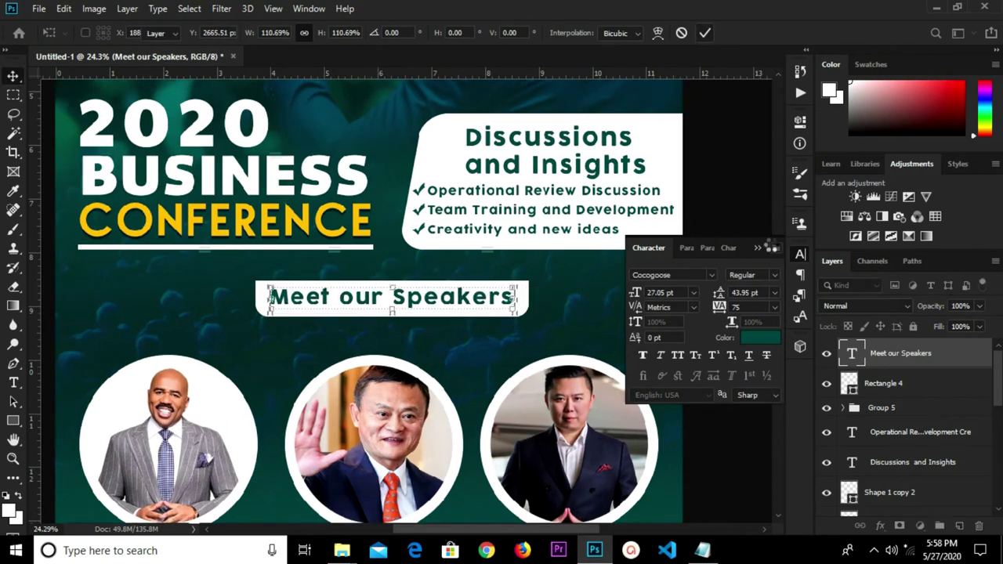
left_click(705, 33)
left_click(757, 247)
scroll(726, 246, "down", 3)
scroll(726, 245, "down", 2)
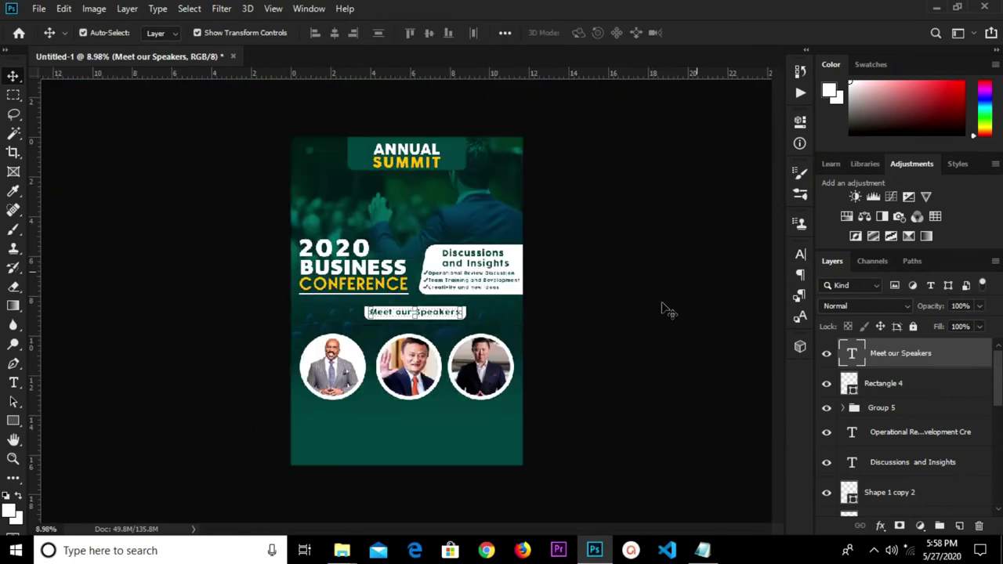
left_click(594, 345)
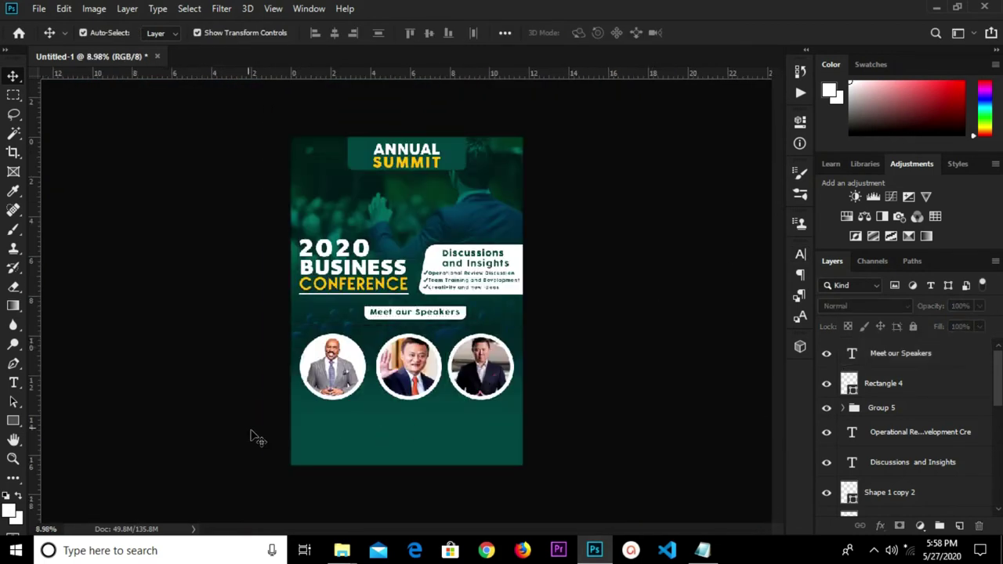
scroll(208, 428, "up", 2)
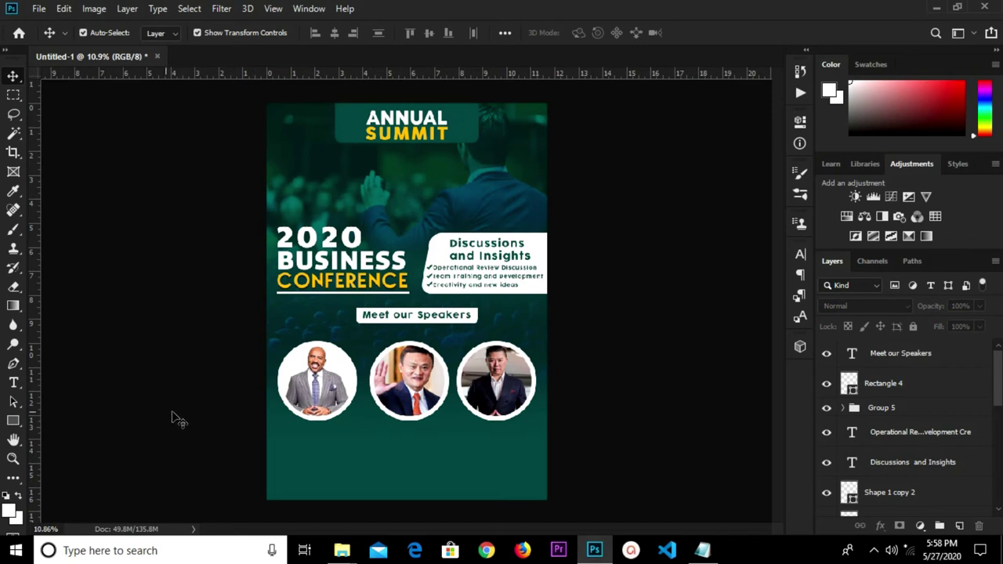
Draw a rectangle at the poster's bottom-left corner with the Rectangle Tool
left_click(13, 421)
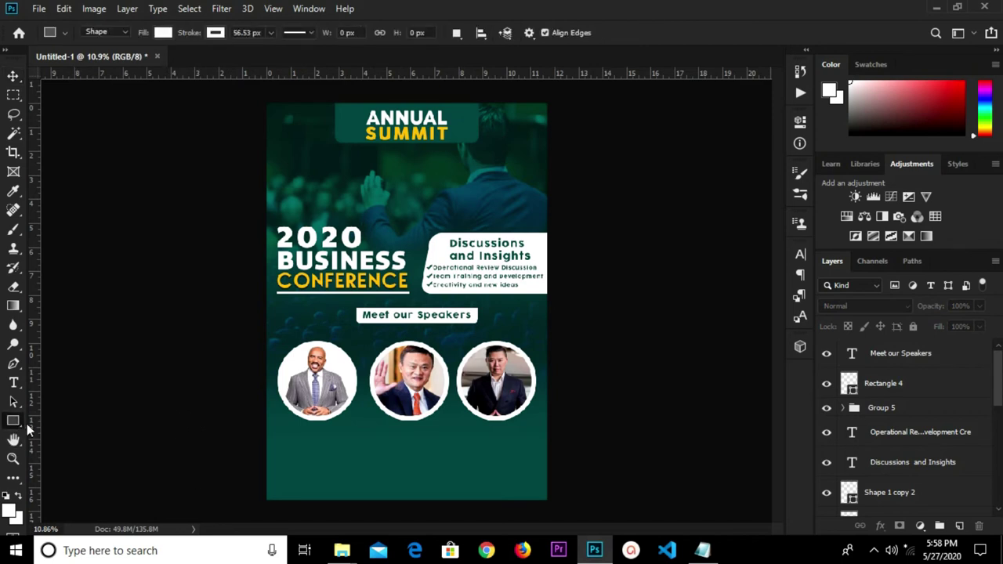
left_click_drag(25, 424, 60, 427)
left_click_drag(238, 442, 380, 515)
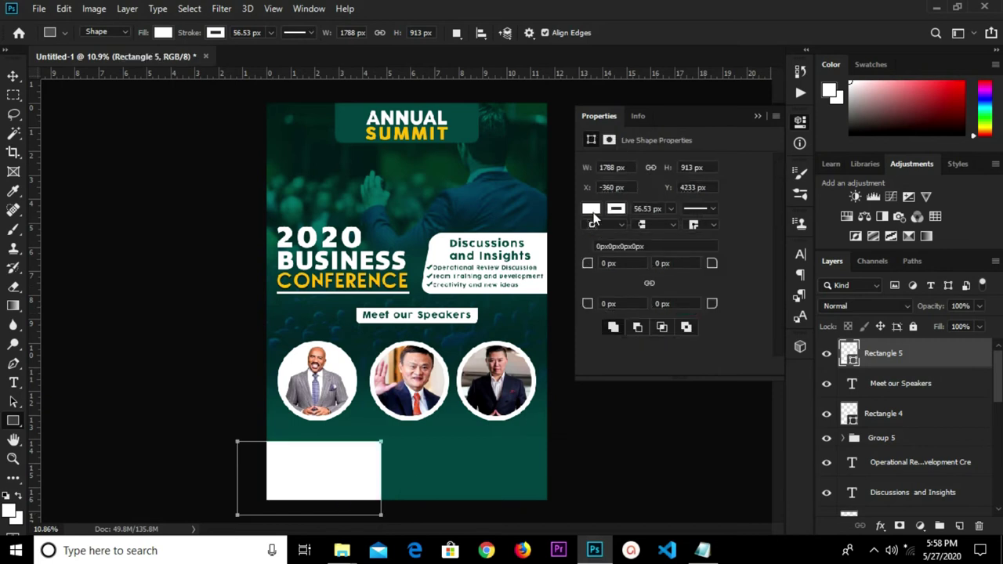
Fill the rectangle yellow with no stroke and shift it into the bottom-left corner
left_click(591, 210)
left_click(639, 285)
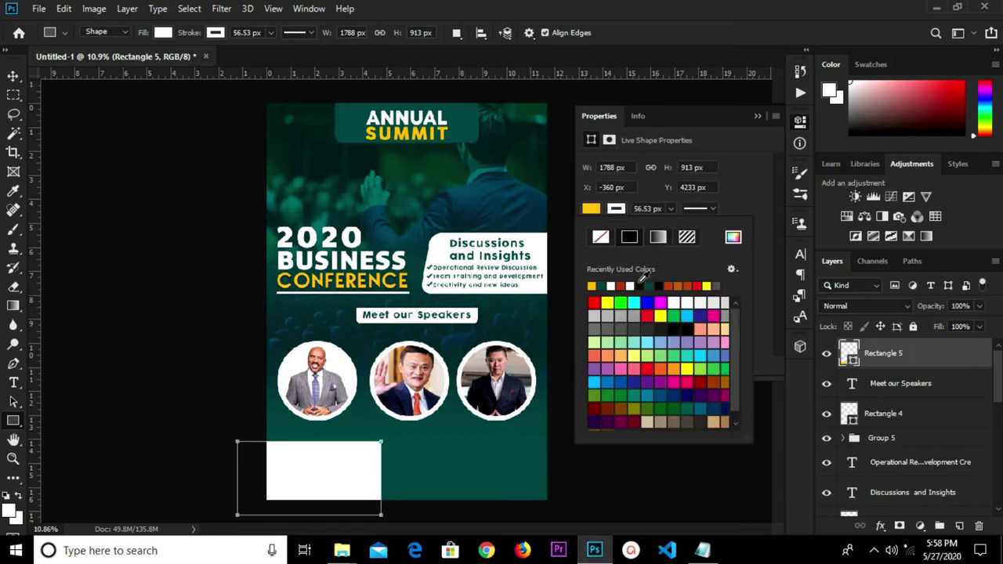
left_click(619, 210)
left_click(619, 209)
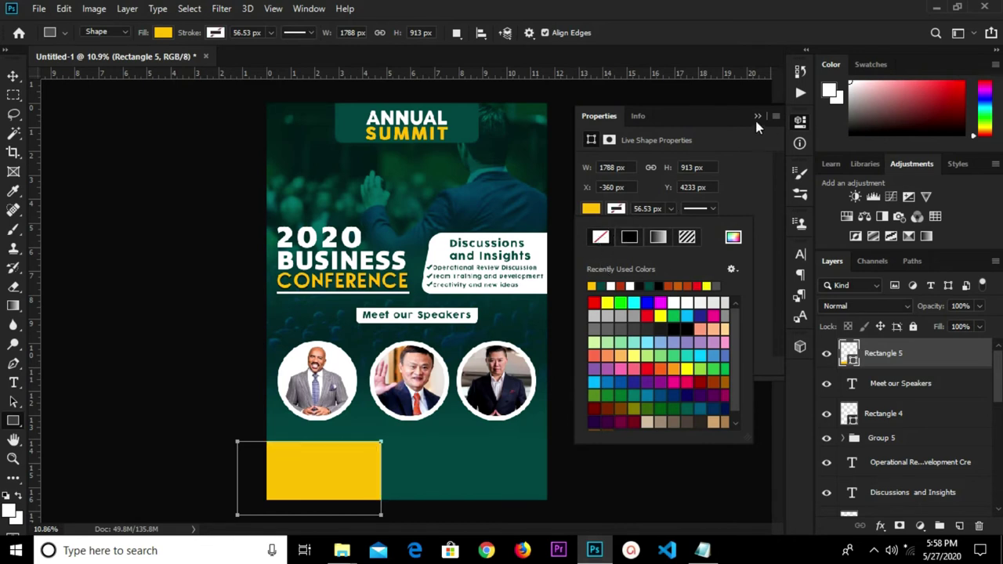
left_click(775, 107)
left_click(775, 107)
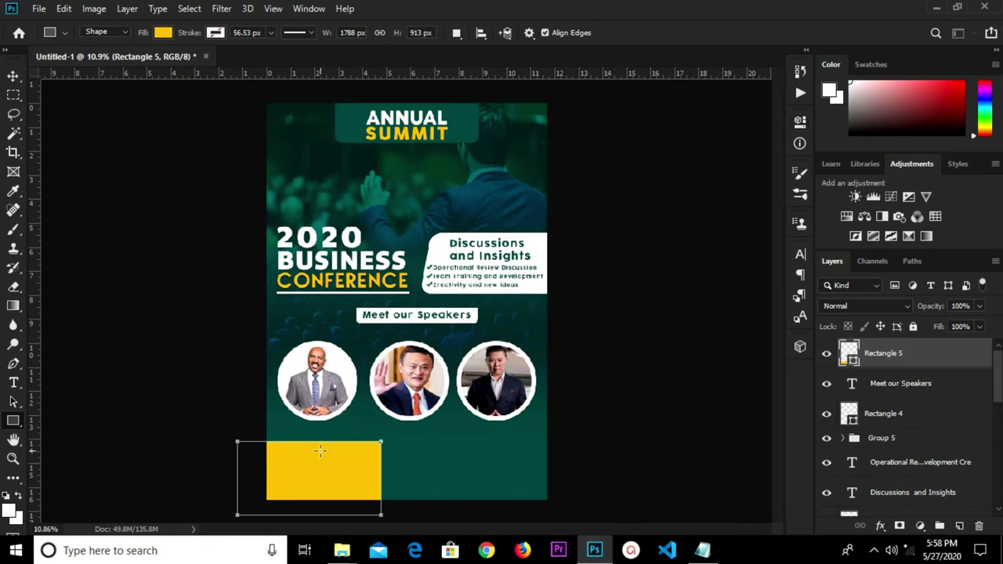
key("v")
left_click_drag(324, 475, 318, 474)
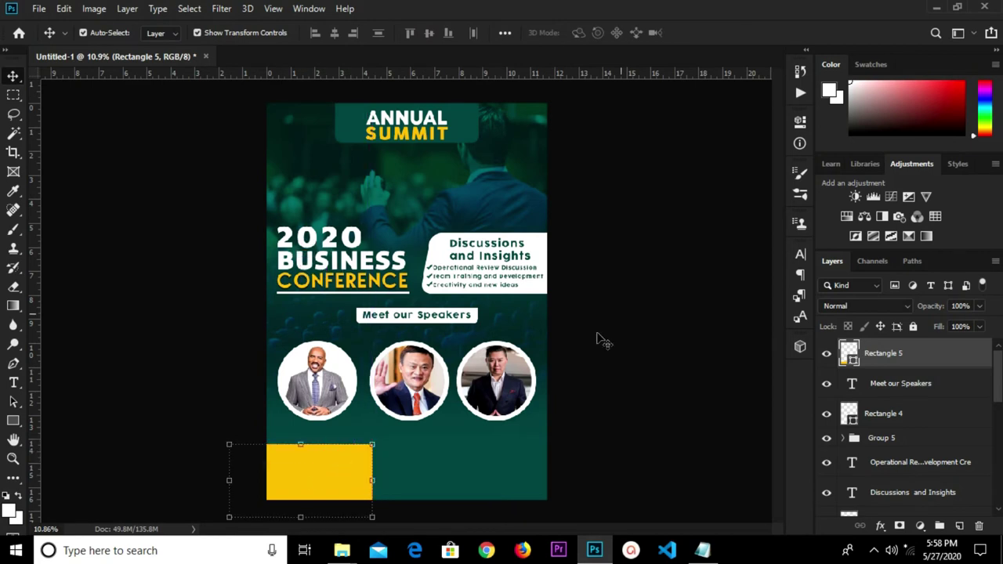
Round the yellow rectangle's top-right corner to a 213 px radius
left_click(800, 124)
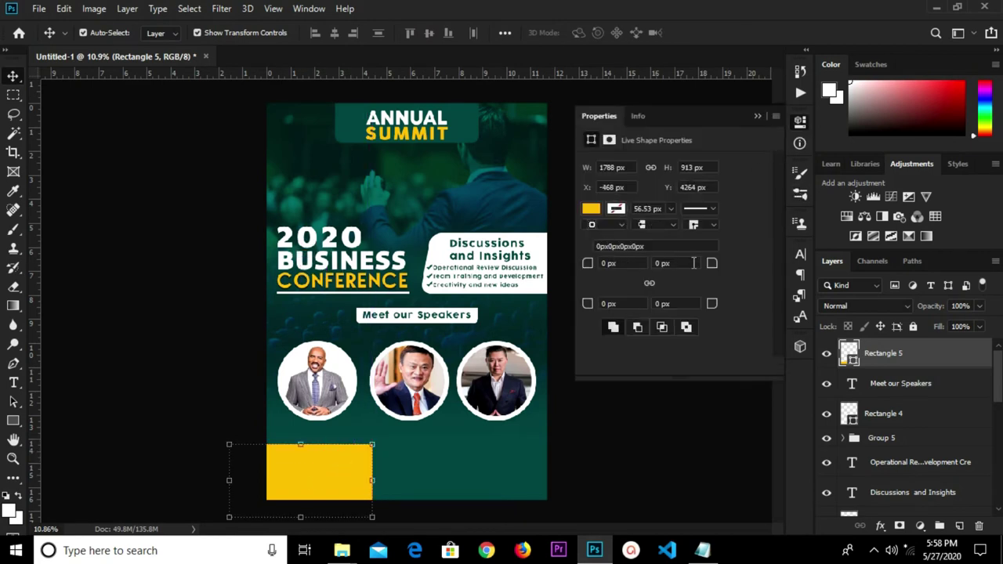
left_click_drag(709, 265, 765, 271)
left_click_drag(713, 263, 782, 279)
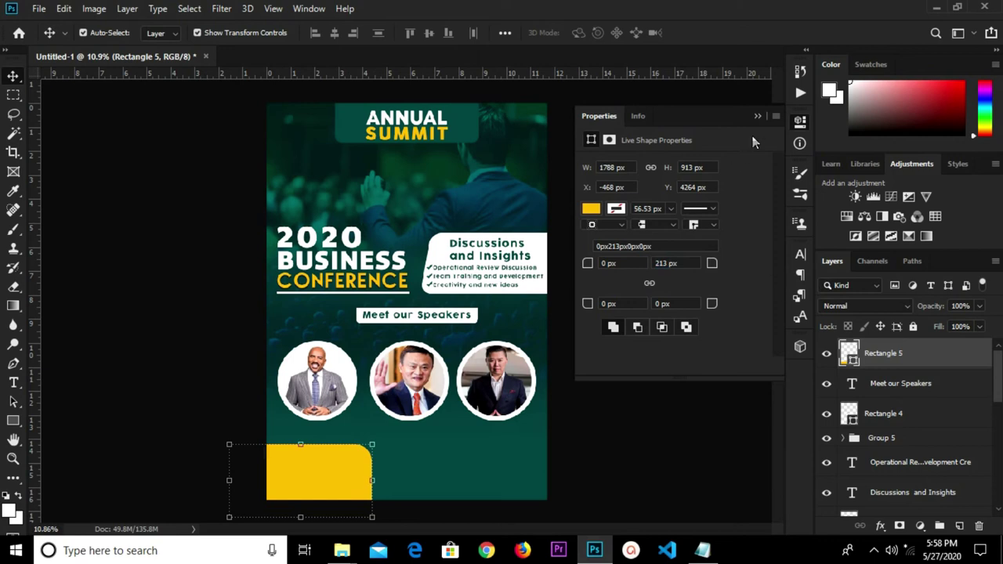
left_click(757, 116)
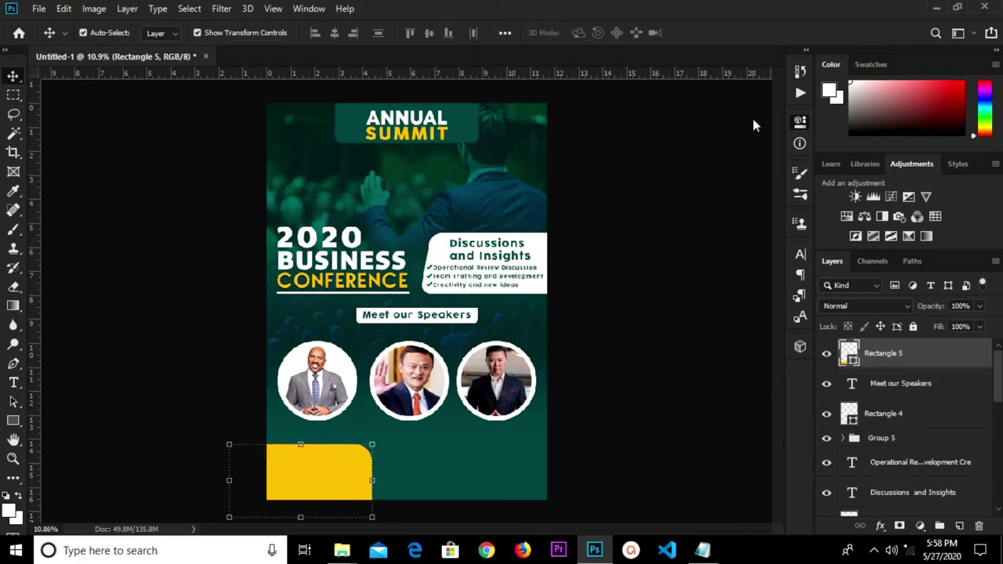
Skew the yellow rectangle by raising its left edge, shift it, then undo the skew
right_click(282, 444)
left_click(277, 470)
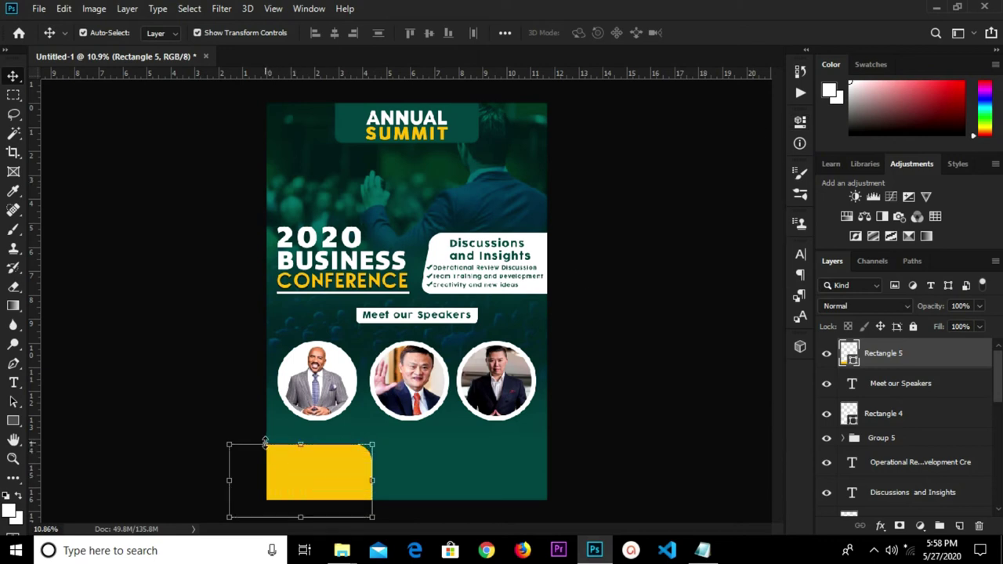
key("ctrl+t")
right_click(271, 449)
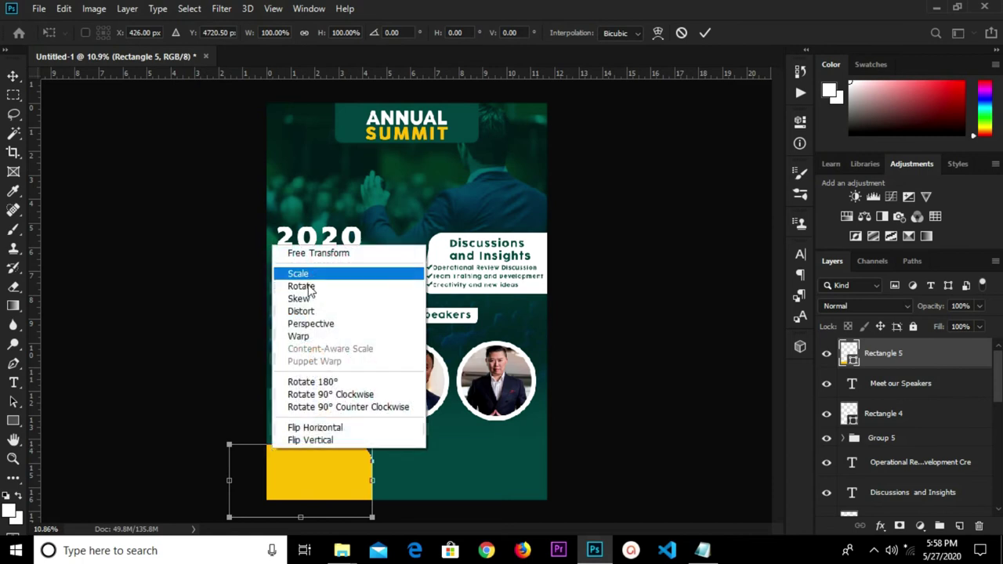
left_click(302, 332)
left_click_drag(230, 470, 235, 436)
left_click(704, 36)
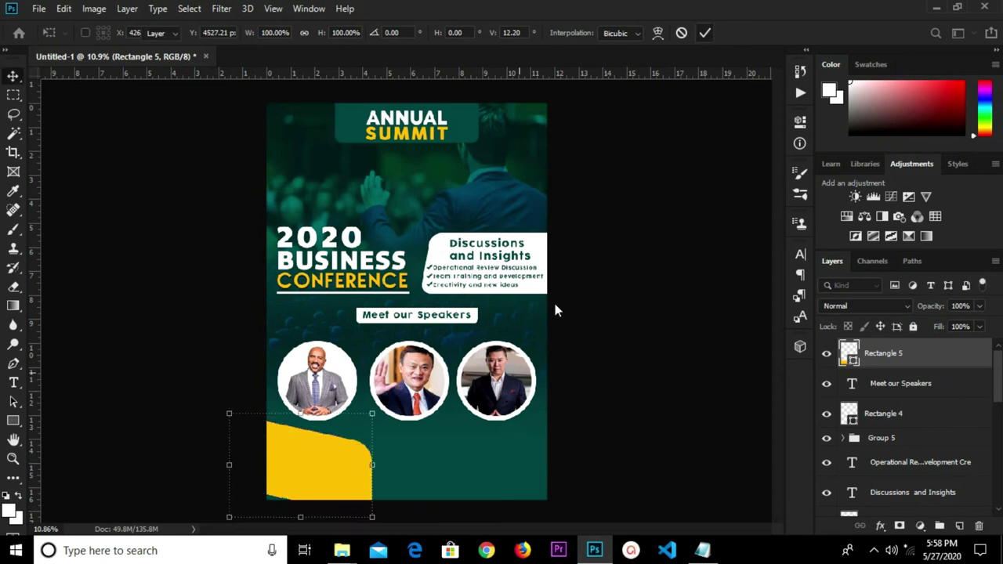
scroll(315, 488, "up", 1)
left_click_drag(315, 487, 304, 500)
scroll(320, 479, "down", 4)
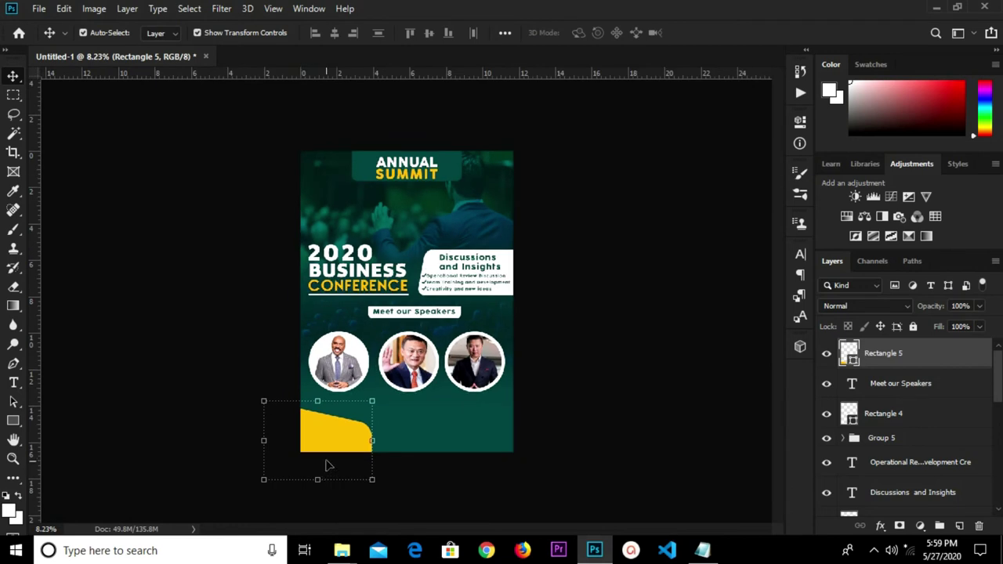
left_click_drag(328, 465, 330, 467)
key("ctrl")
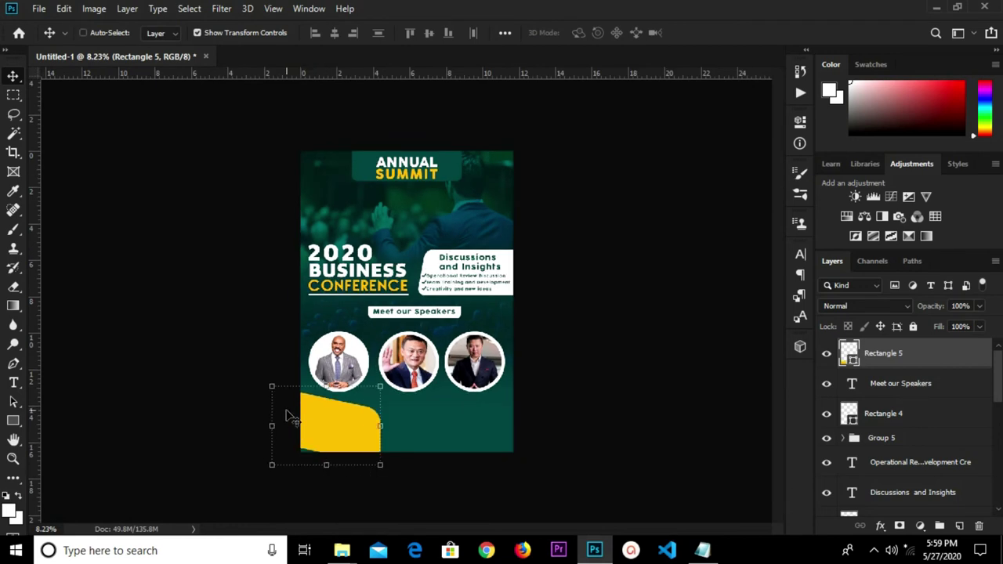
key("ctrl+z")
Reposition the yellow rectangle in the corner, then delete the Rectangle 5 layer
right_click(330, 443)
left_click(340, 420)
right_click(340, 424)
left_click(323, 412)
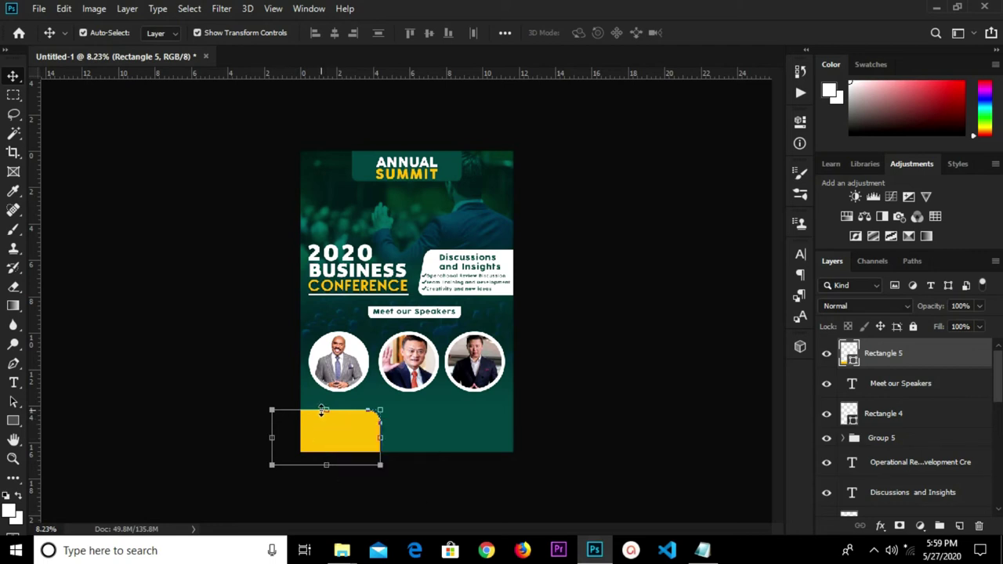
left_click_drag(329, 430, 349, 436)
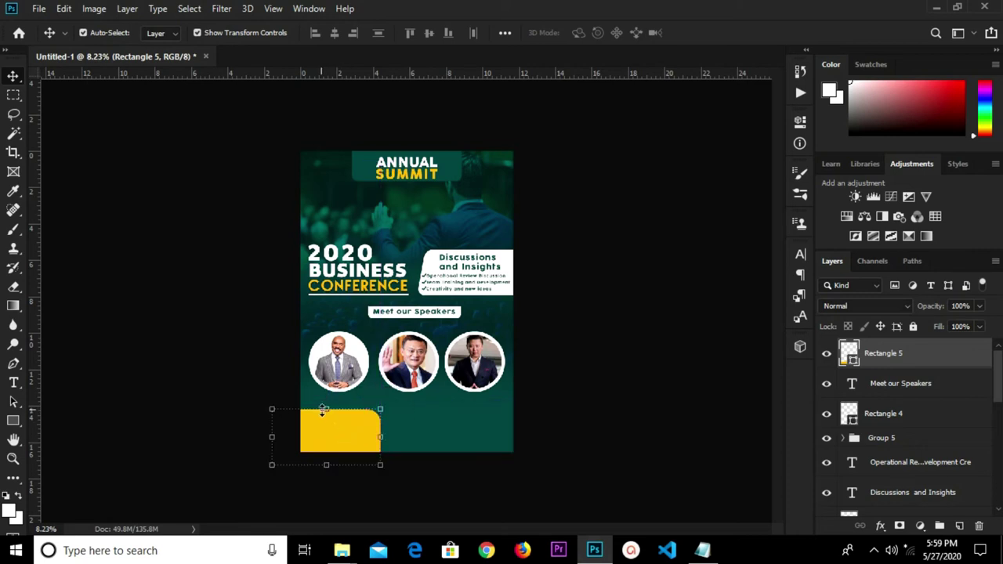
key("ctrl+t")
right_click(318, 423)
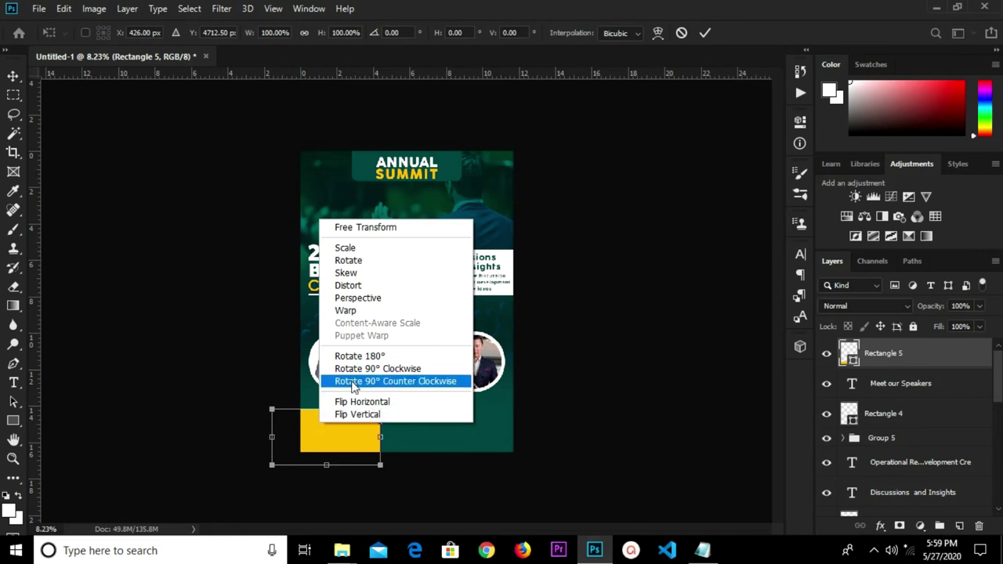
key("Escape")
key("Escape")
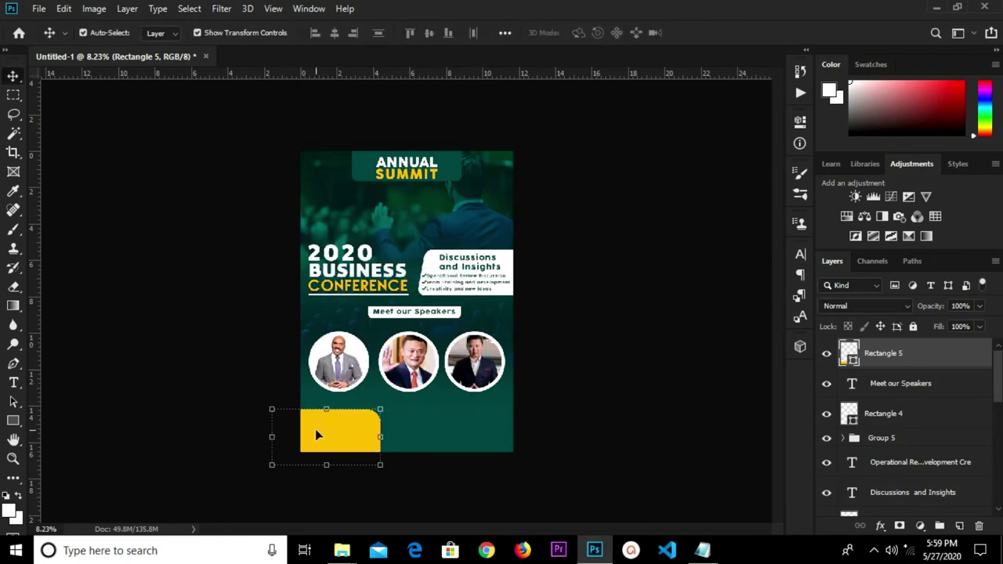
key("Delete")
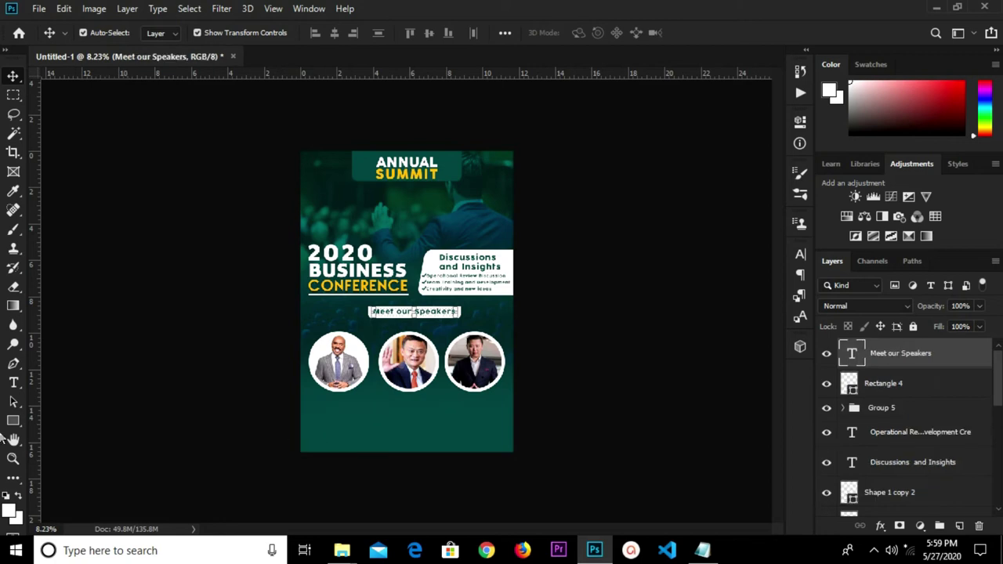
Set the Rectangle Tool to a yellow fill with no stroke
left_click(21, 421)
left_click(42, 420)
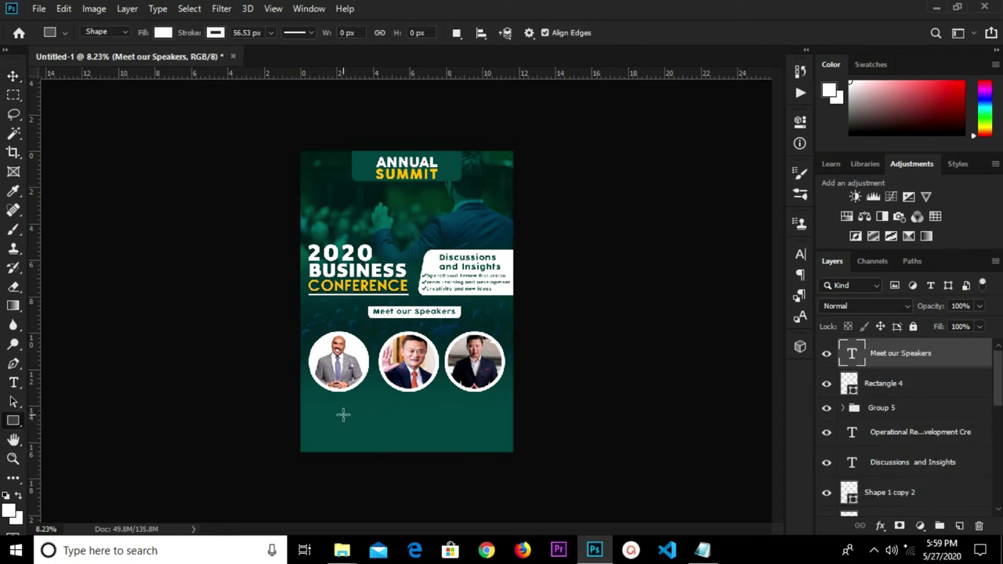
left_click(161, 33)
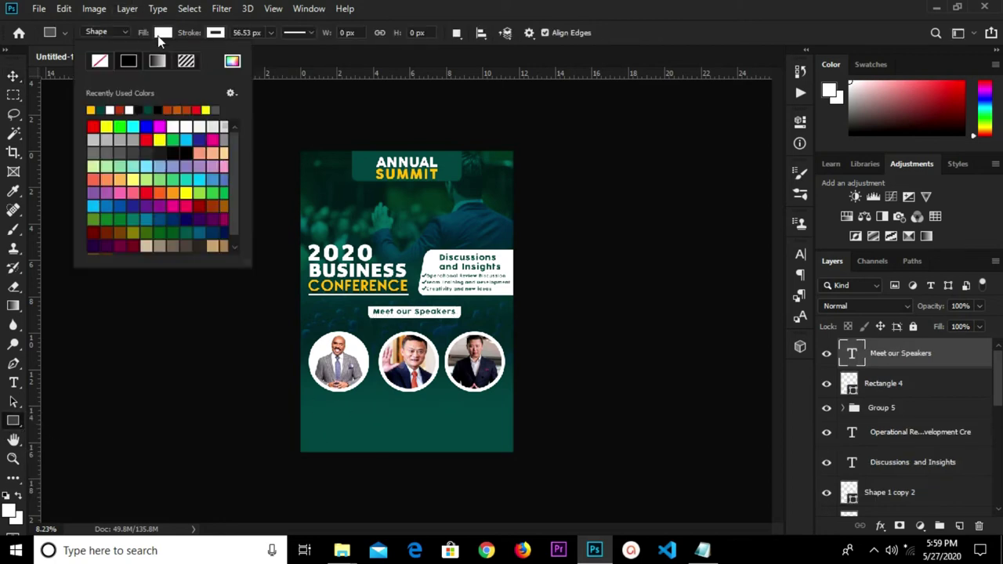
left_click(91, 111)
left_click(218, 35)
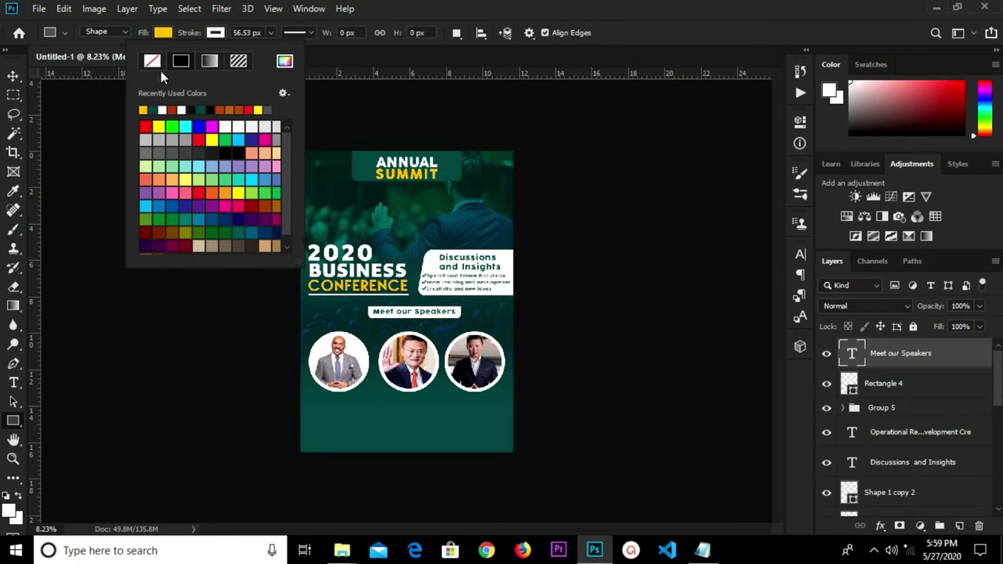
left_click(411, 13)
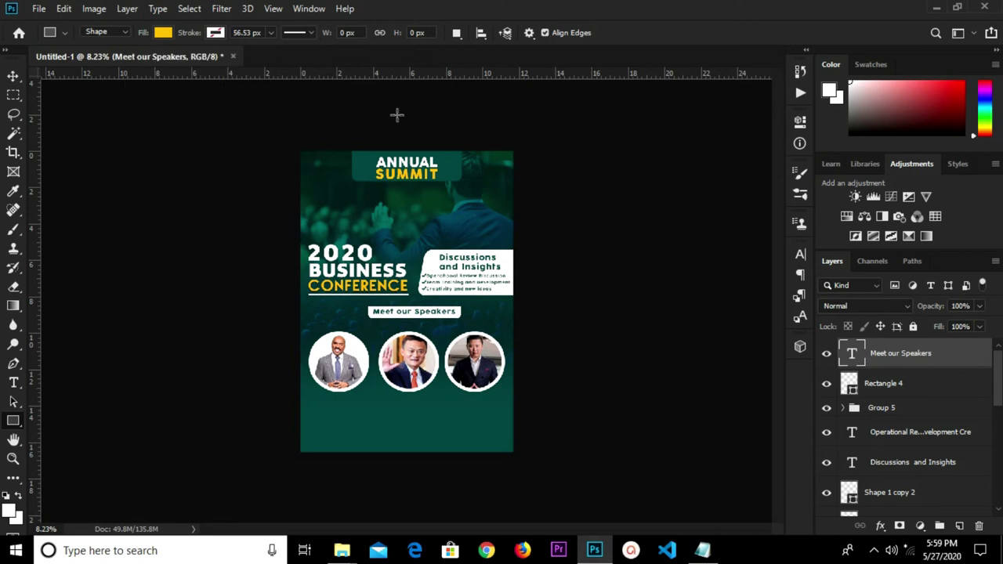
Draw the rectangle over the bottom-left corner and round its top-right corner to 201 px
left_click_drag(284, 410, 385, 470)
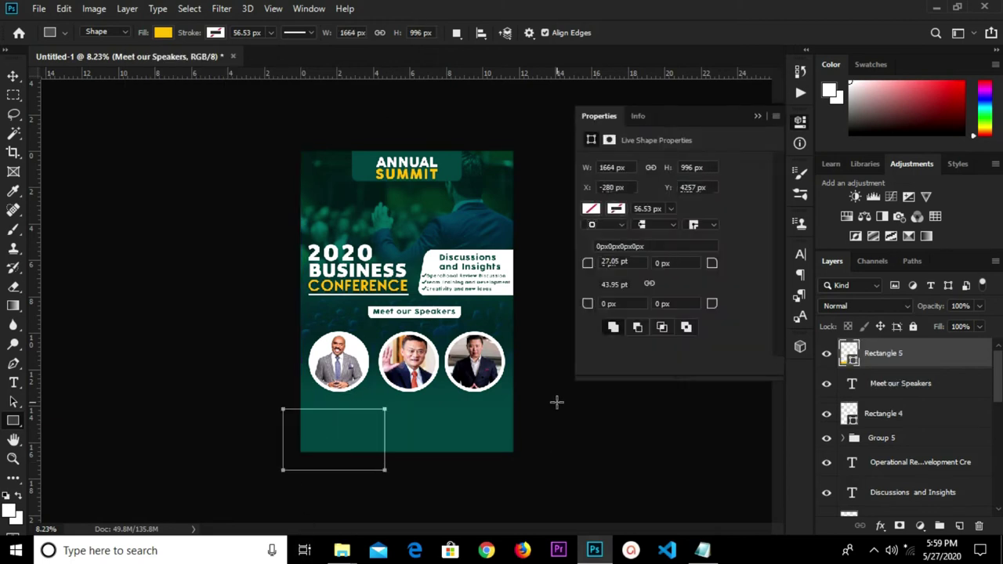
left_click_drag(711, 267, 898, 302)
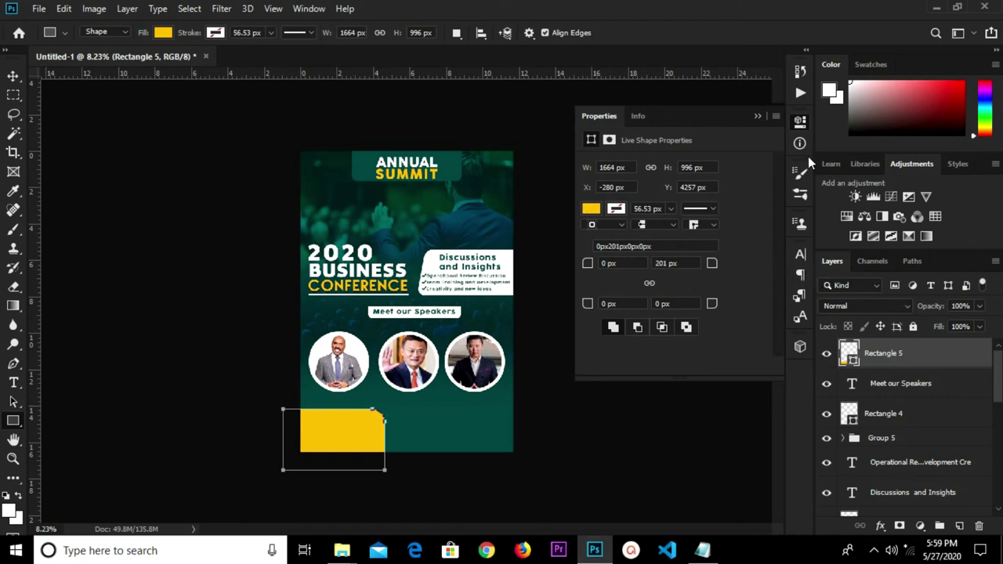
left_click(757, 117)
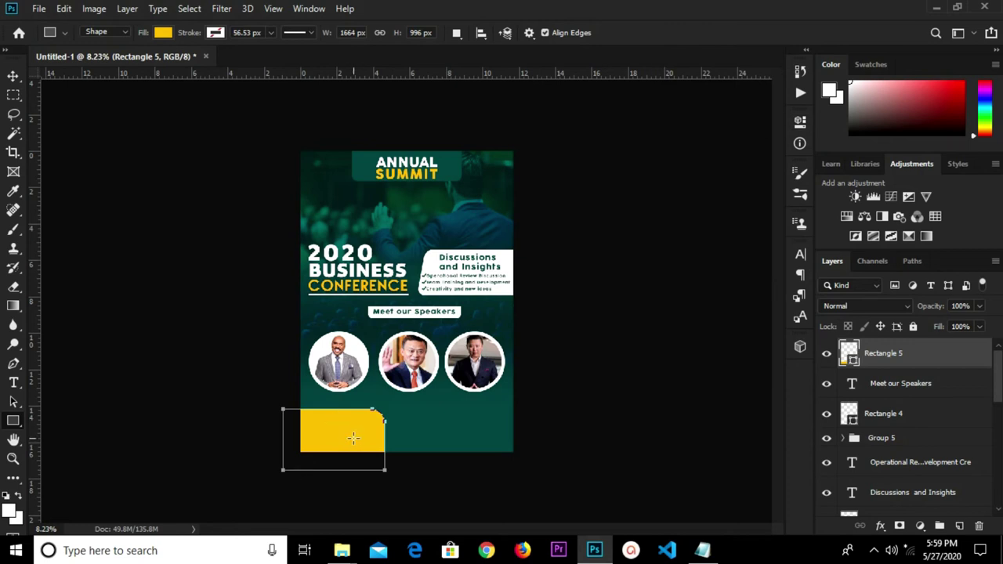
Skew the yellow rectangle's left edge upward and stretch its right side outward
key("v")
scroll(350, 437, "up", 1)
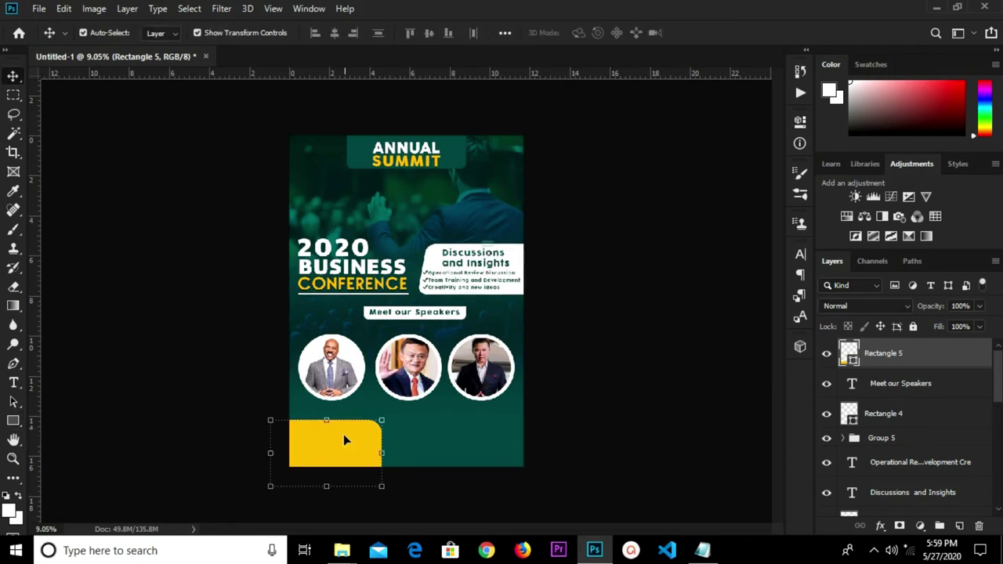
key("ctrl+t")
right_click(298, 454)
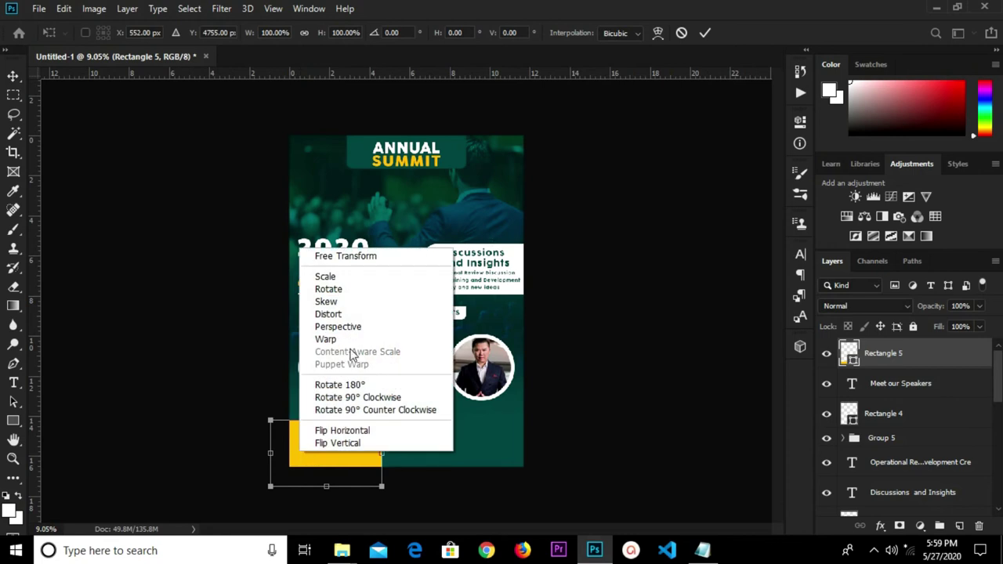
left_click(326, 301)
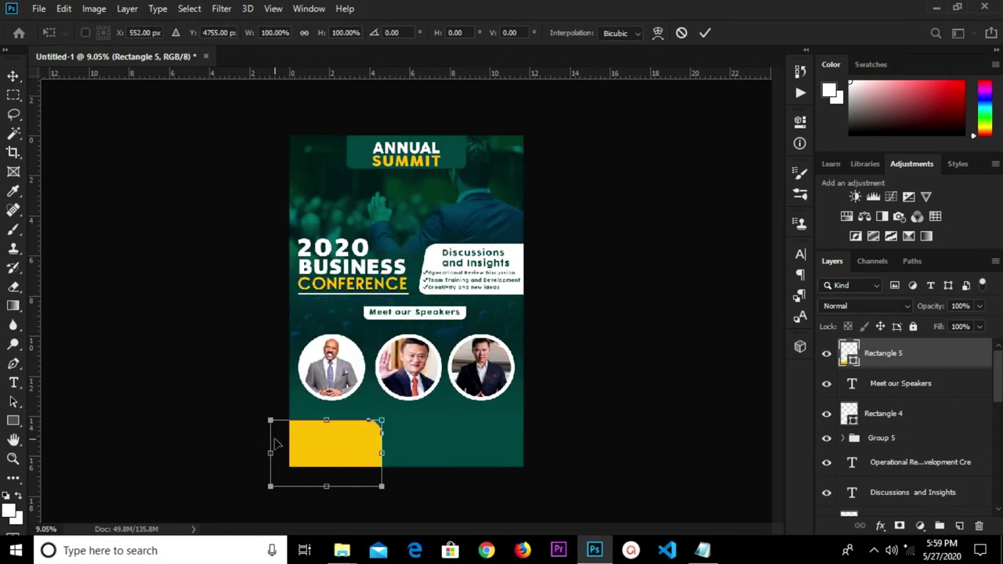
left_click_drag(269, 437, 273, 424)
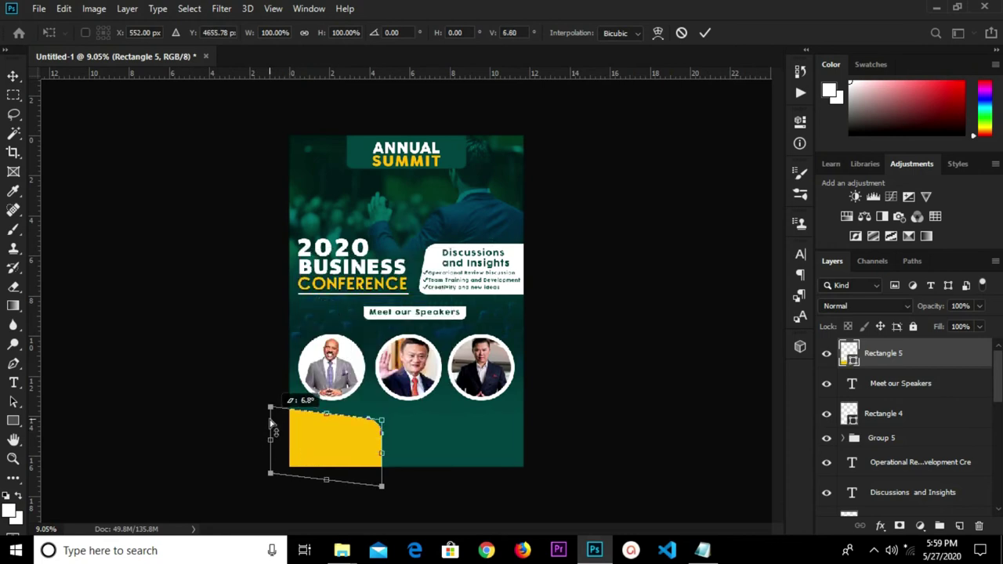
left_click(704, 33)
left_click_drag(335, 459, 398, 507)
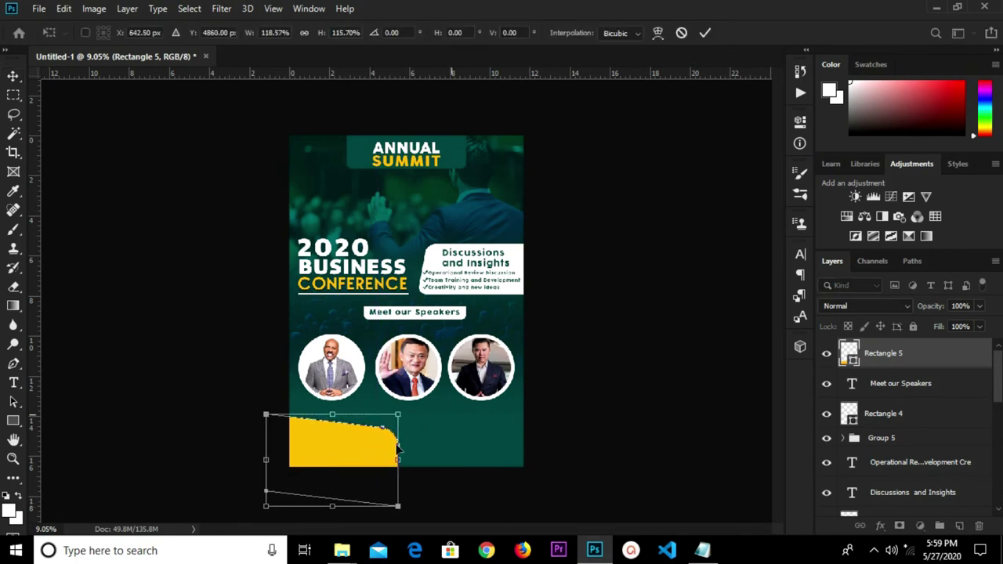
left_click(710, 36)
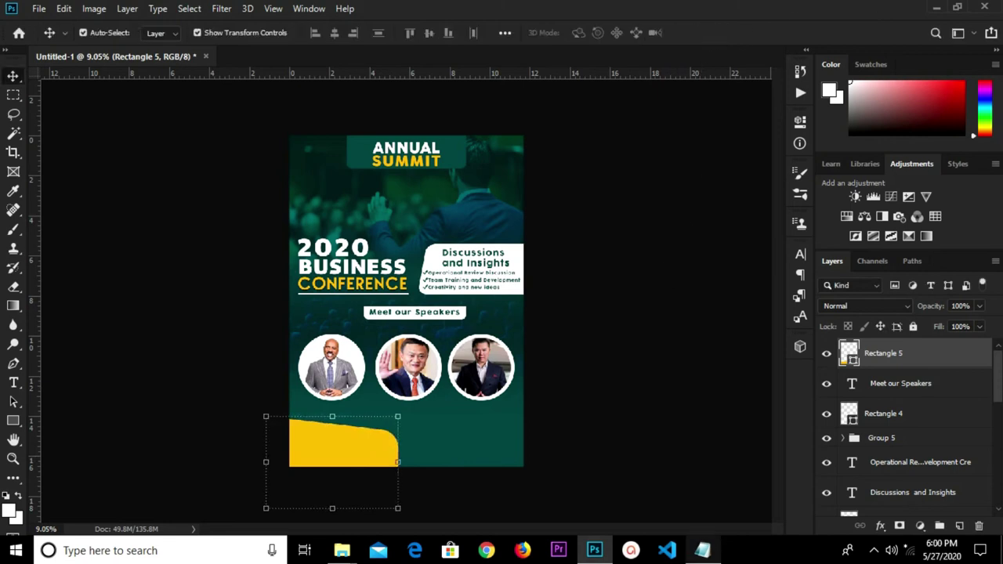
Copy the first speaker's name from the summit notes in Notepad
left_click(702, 496)
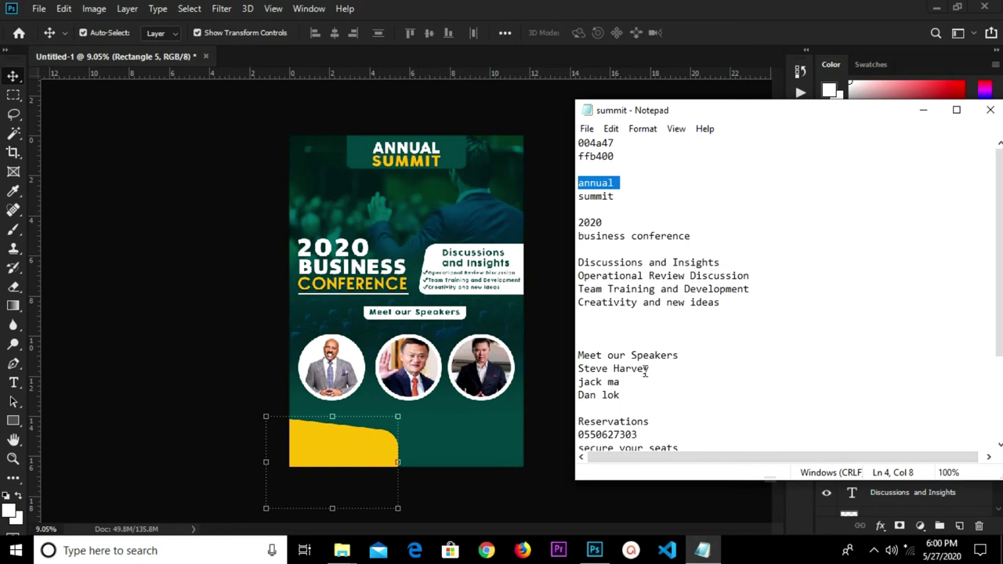
left_click_drag(657, 368, 582, 369)
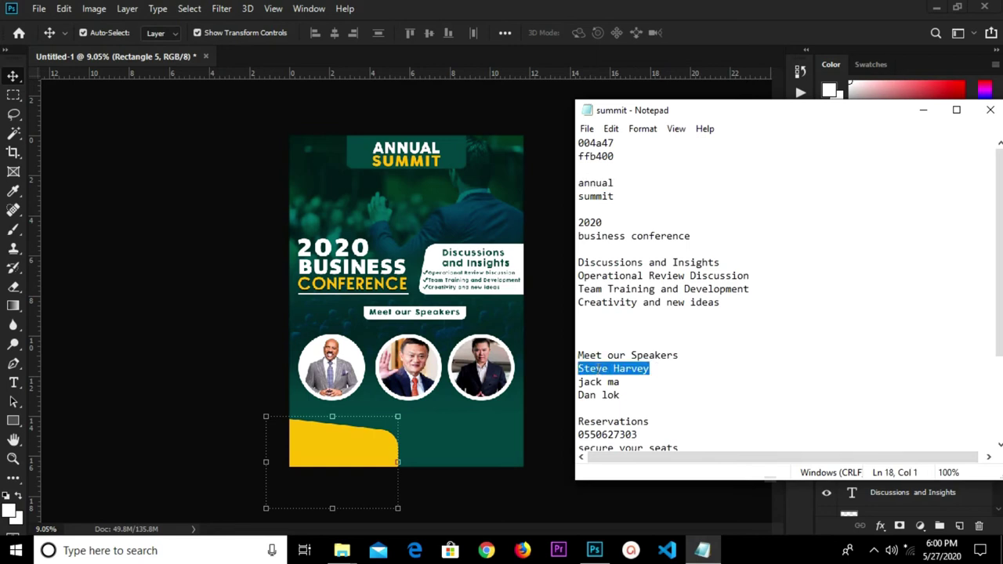
right_click(598, 368)
left_click(633, 193)
left_click(364, 405)
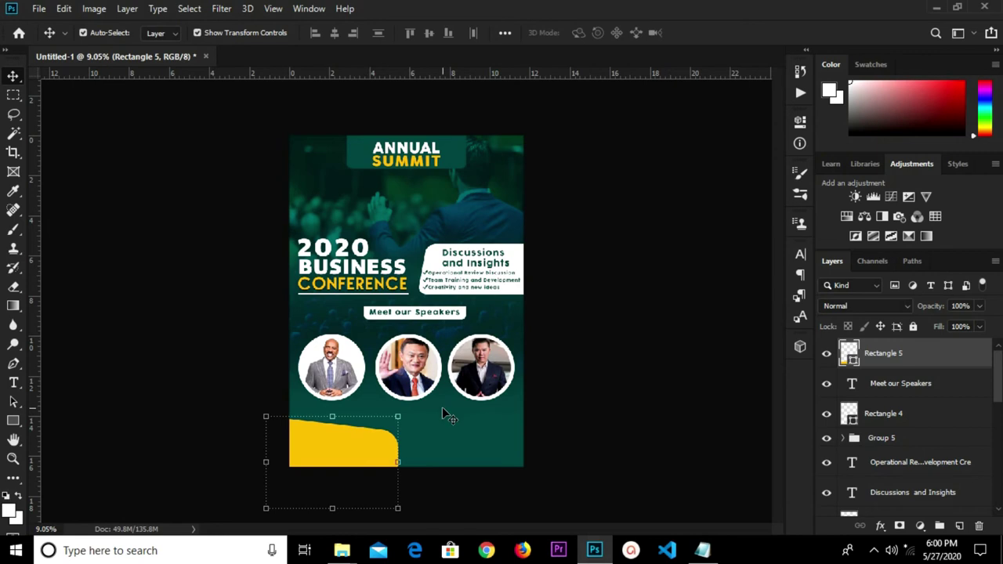
Set the type colour to white sampled from the Discussions and Insights box
key("t")
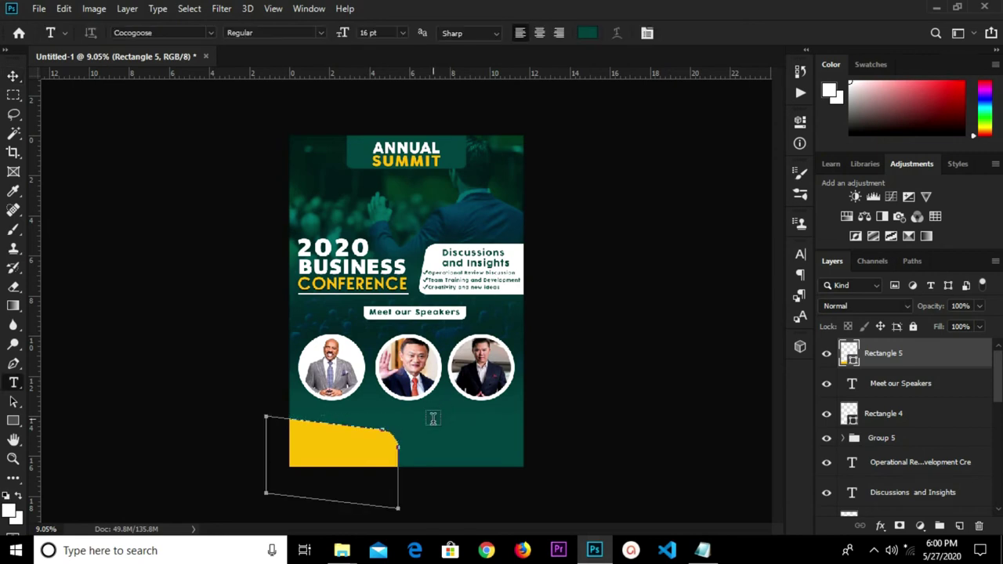
left_click(587, 33)
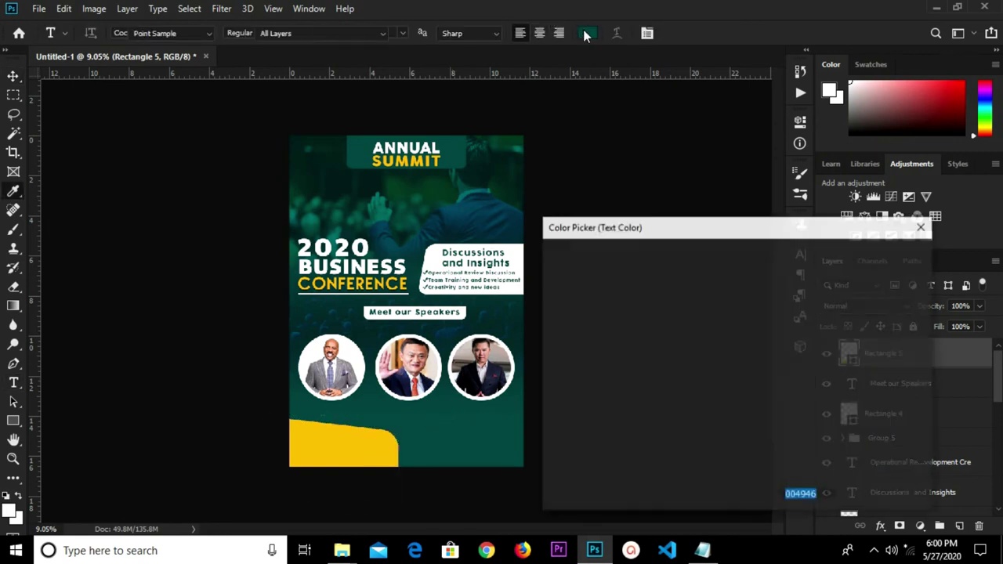
left_click(522, 263)
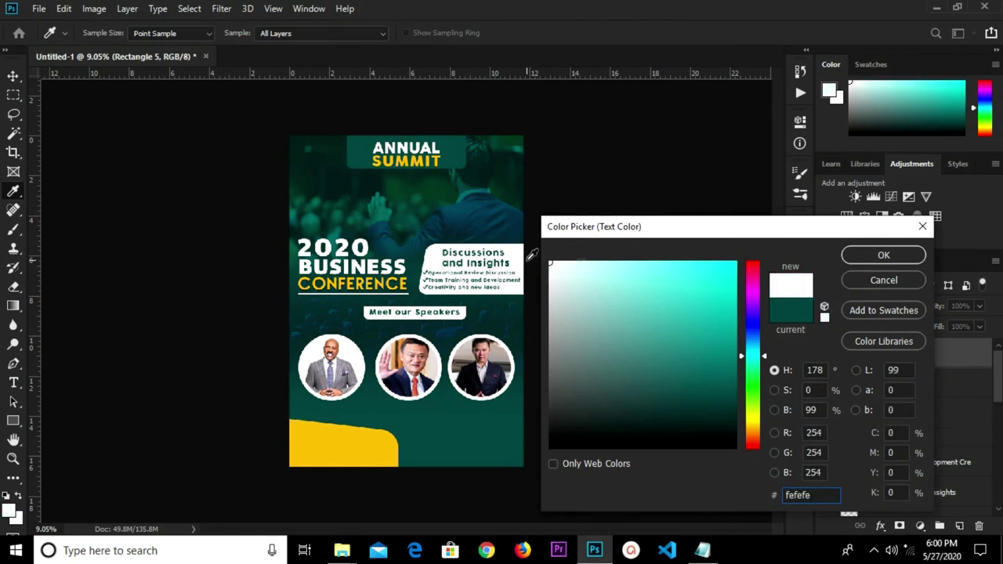
left_click(870, 255)
Add the text 'Steve Harvey' below the speaker photos and commit it
key("ctrl+0")
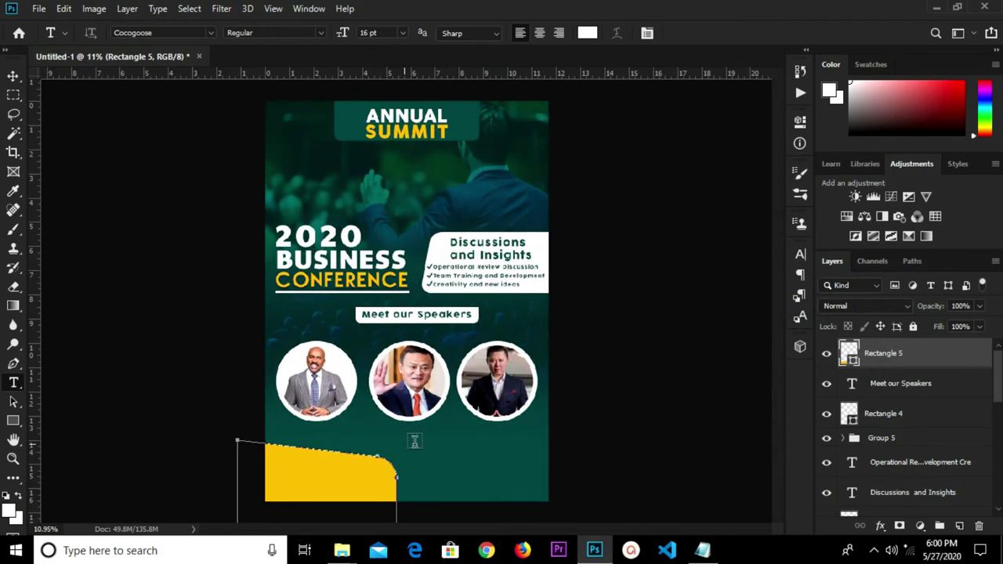
left_click(14, 78)
left_click(71, 77)
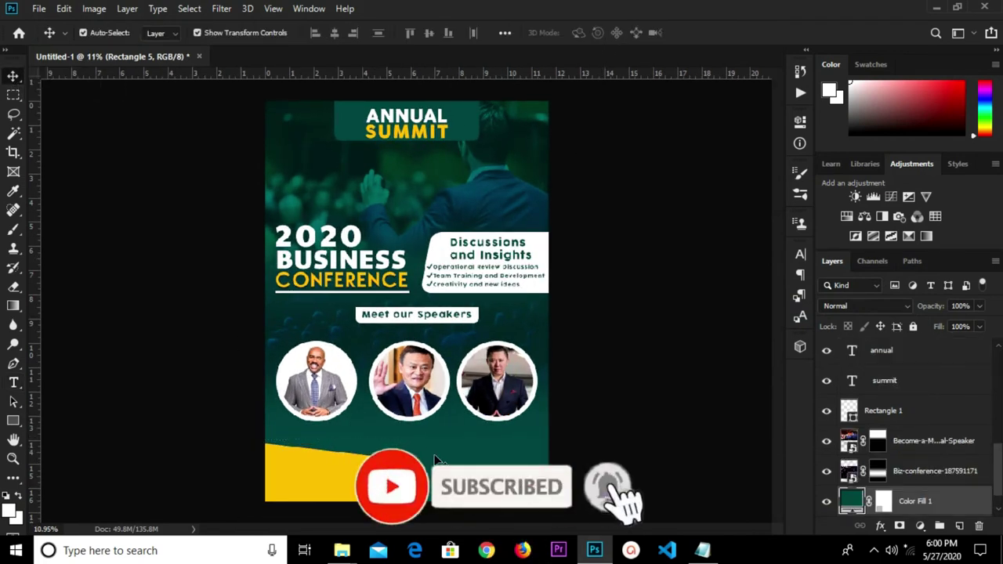
left_click(13, 382)
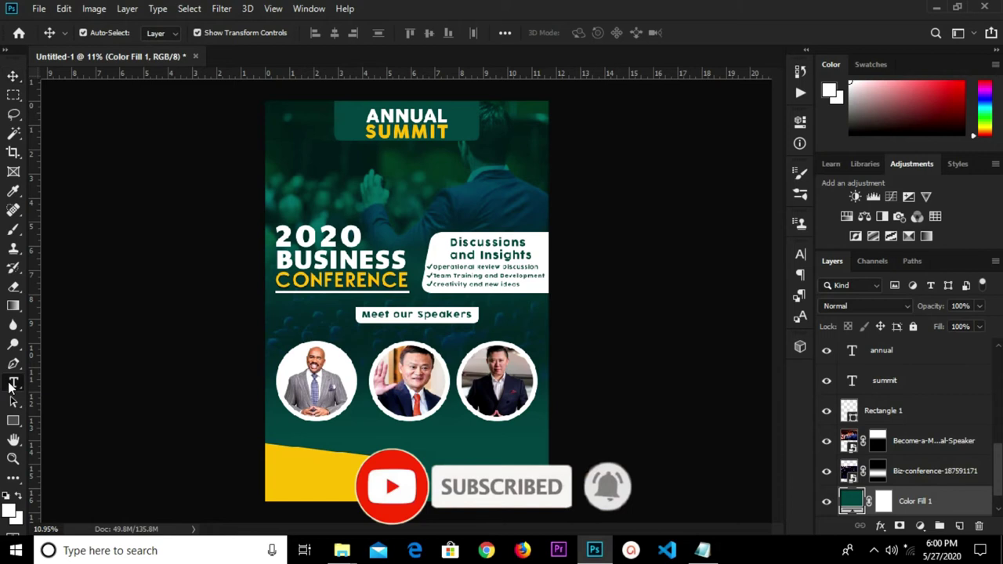
left_click(439, 454)
type("Steve Harvey")
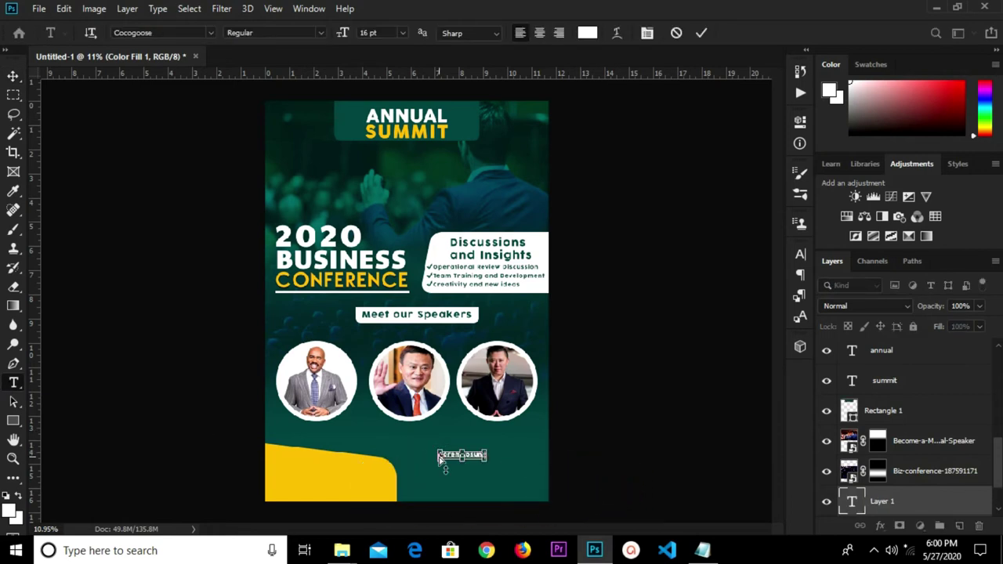
scroll(465, 454, "up", 2)
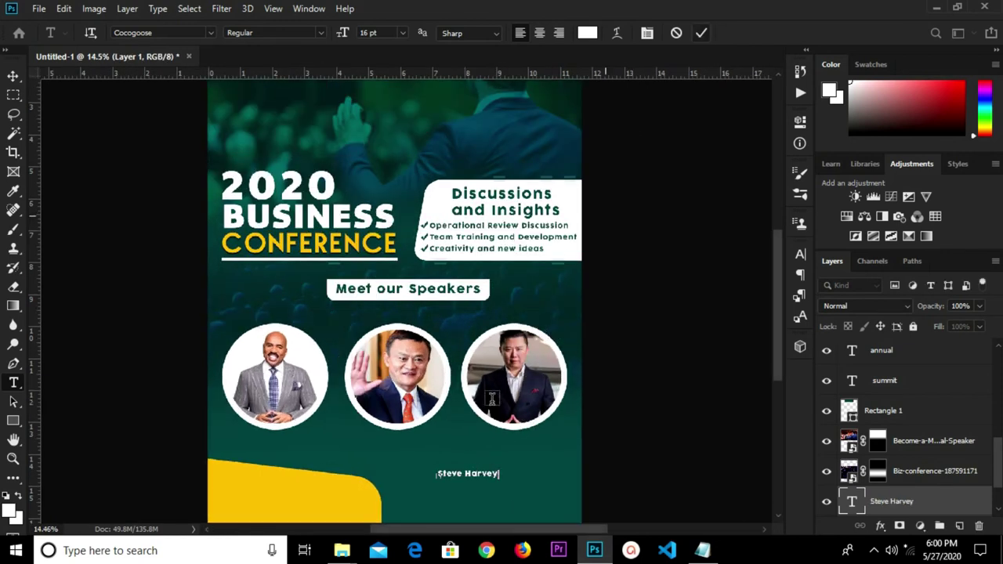
key("ctrl+Return")
key("v")
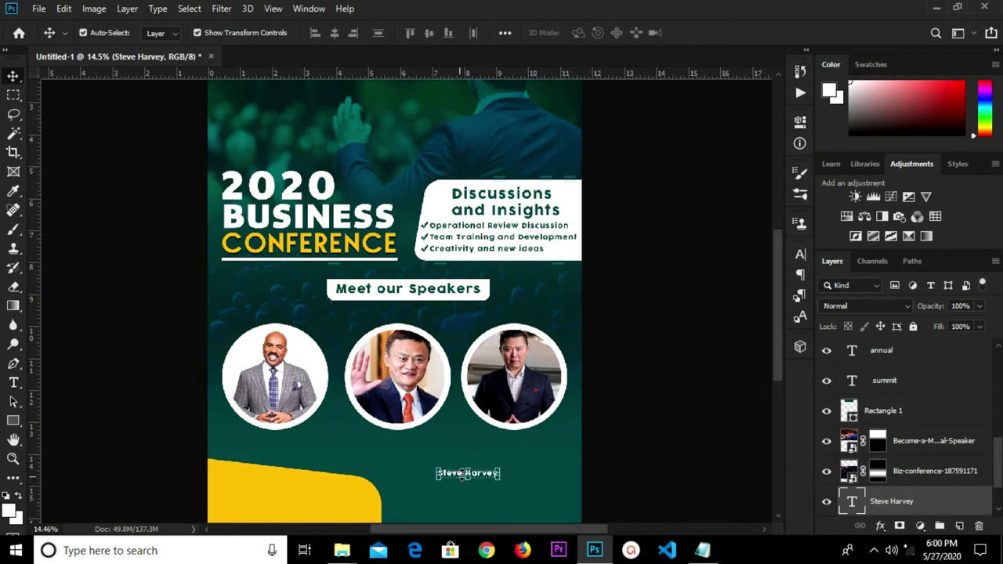
Style the name in all caps with the NOVA font at 30 pt
left_click(800, 254)
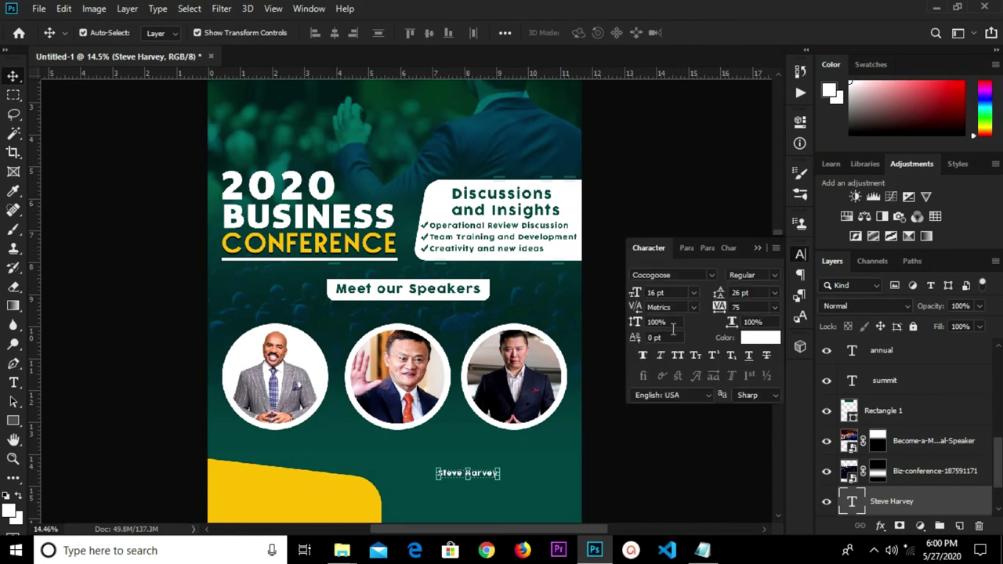
left_click(679, 356)
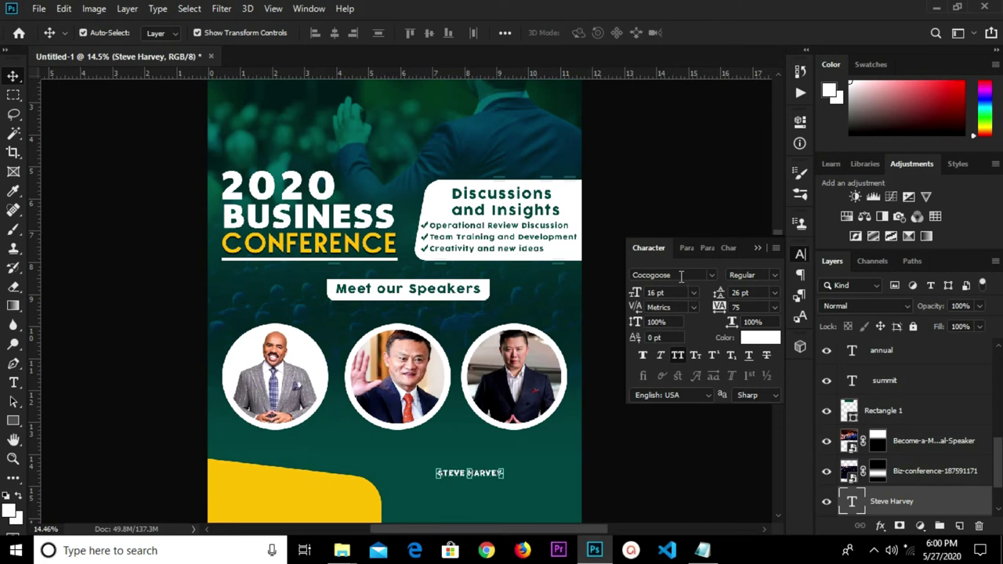
left_click(711, 276)
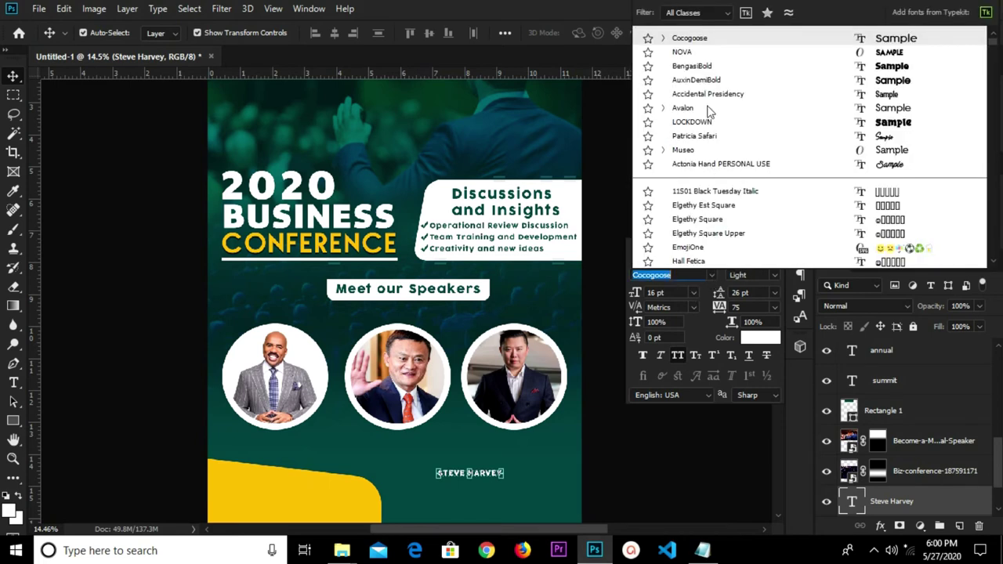
left_click(699, 50)
left_click(693, 293)
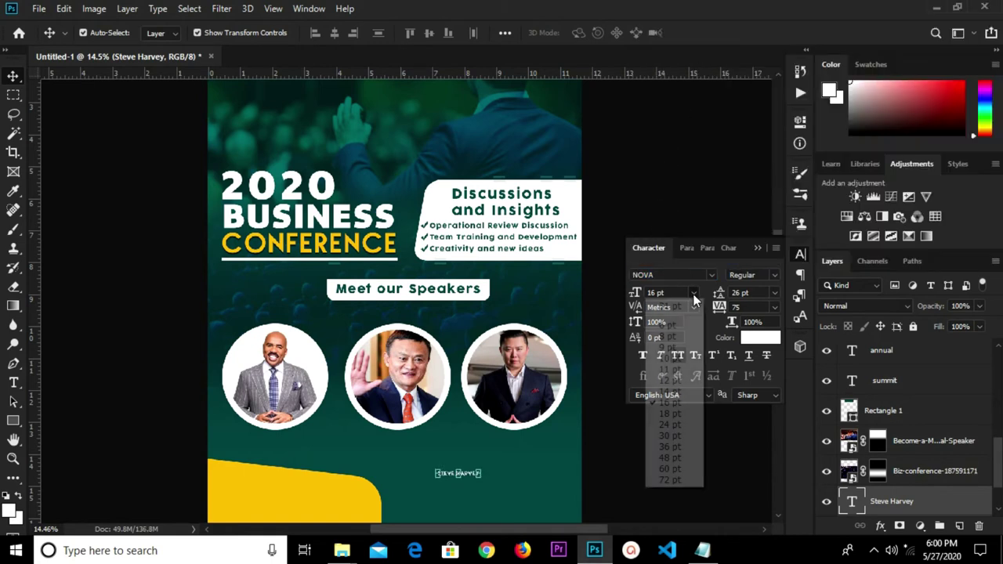
left_click(674, 436)
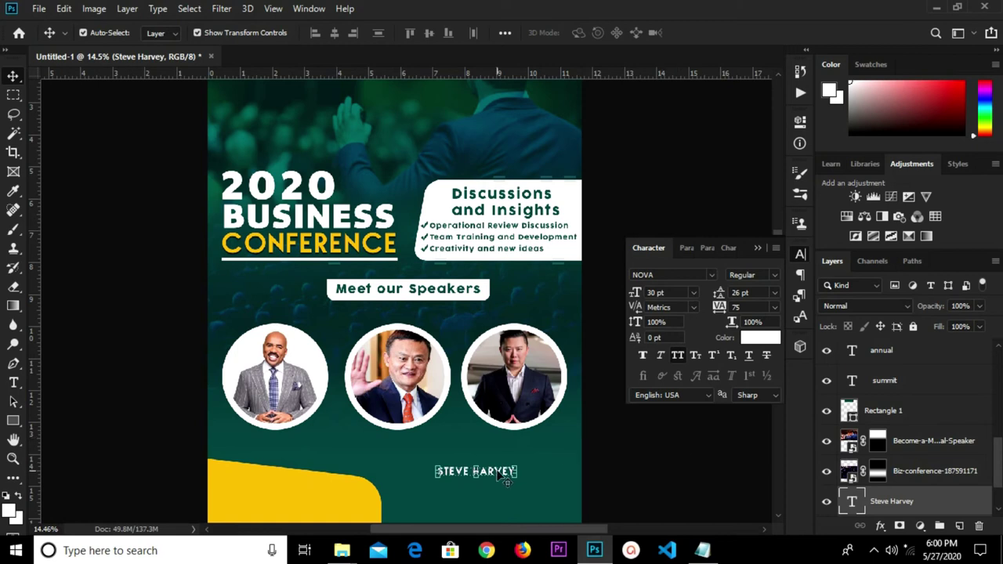
double_click(468, 472)
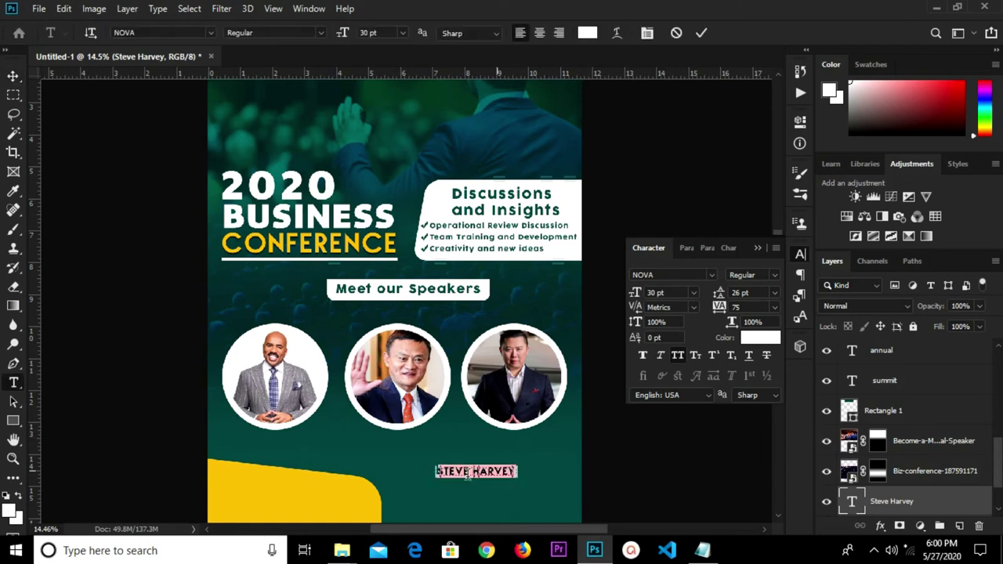
left_click(697, 34)
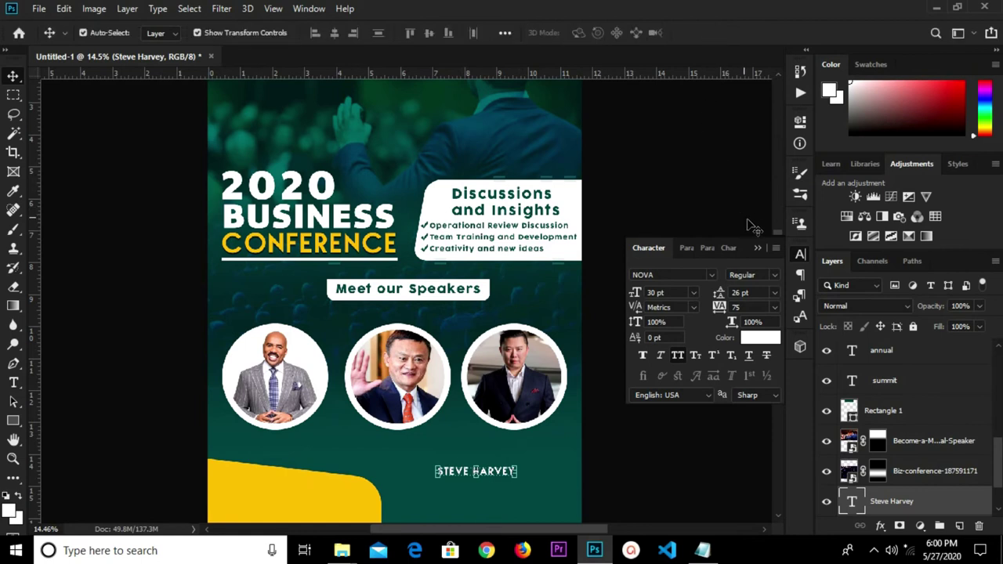
left_click(756, 248)
Move the caption under the first speaker's photo and enlarge it to 36 pt
scroll(462, 461, "up", 3)
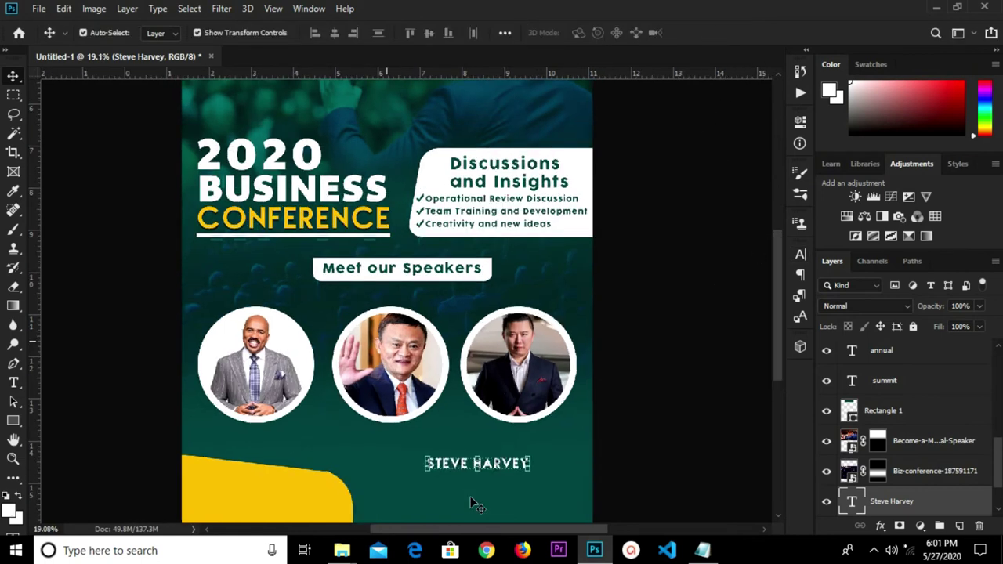
left_click_drag(459, 467, 194, 425)
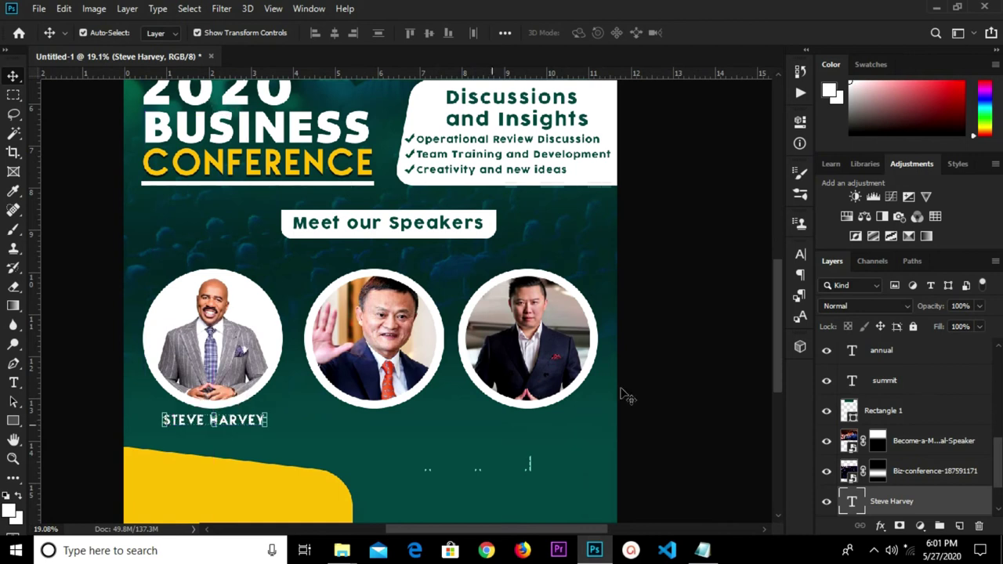
left_click(800, 255)
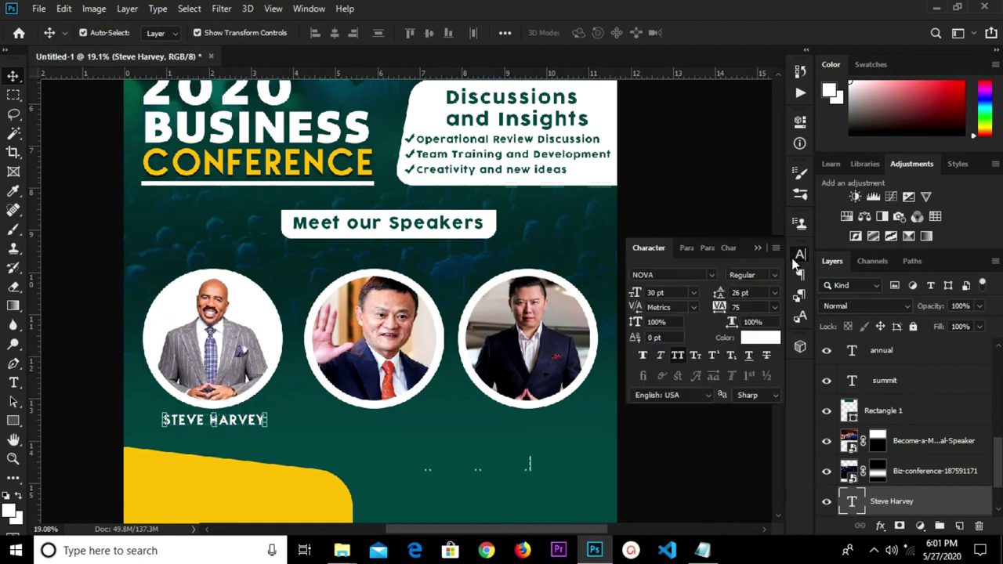
left_click(692, 293)
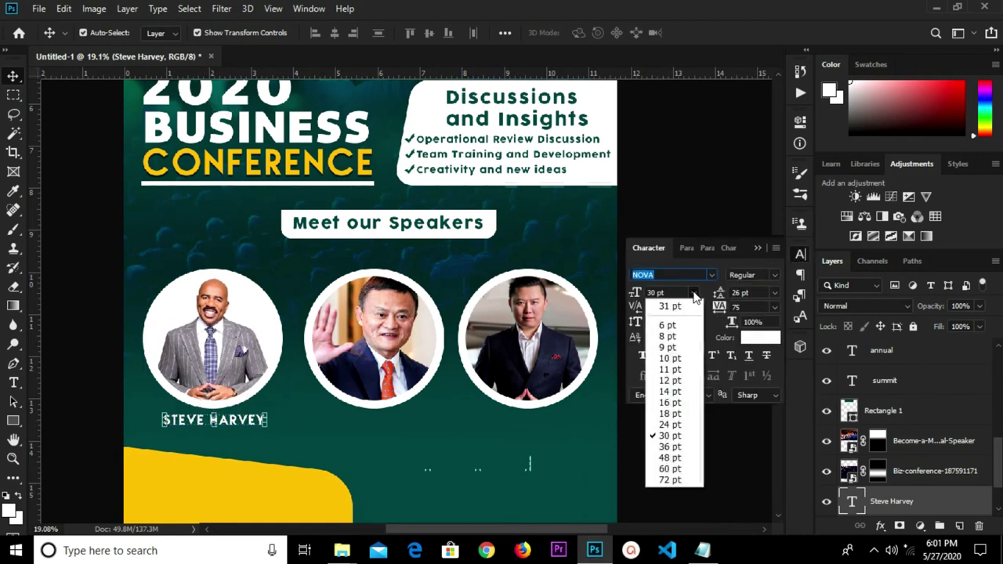
left_click(671, 447)
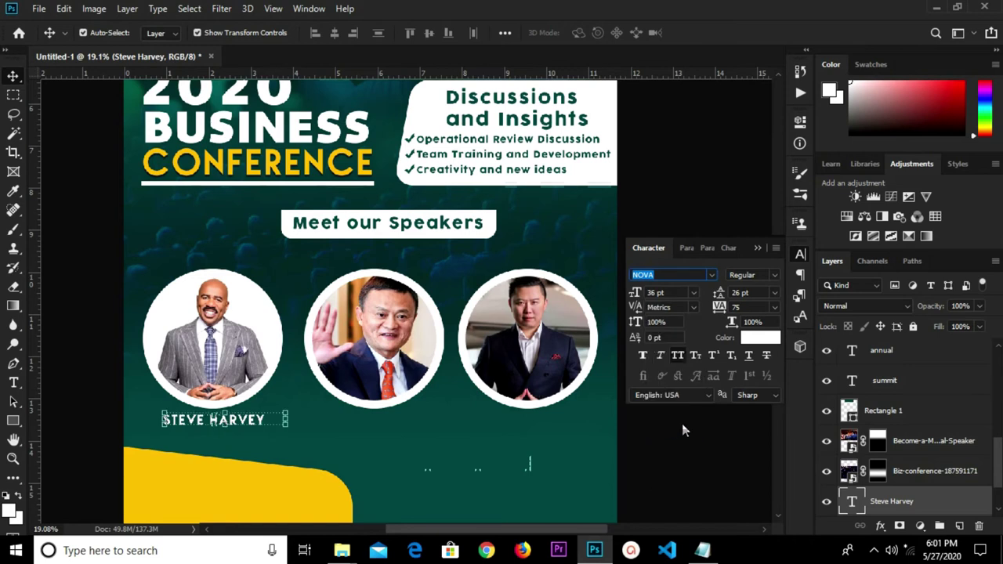
left_click(761, 248)
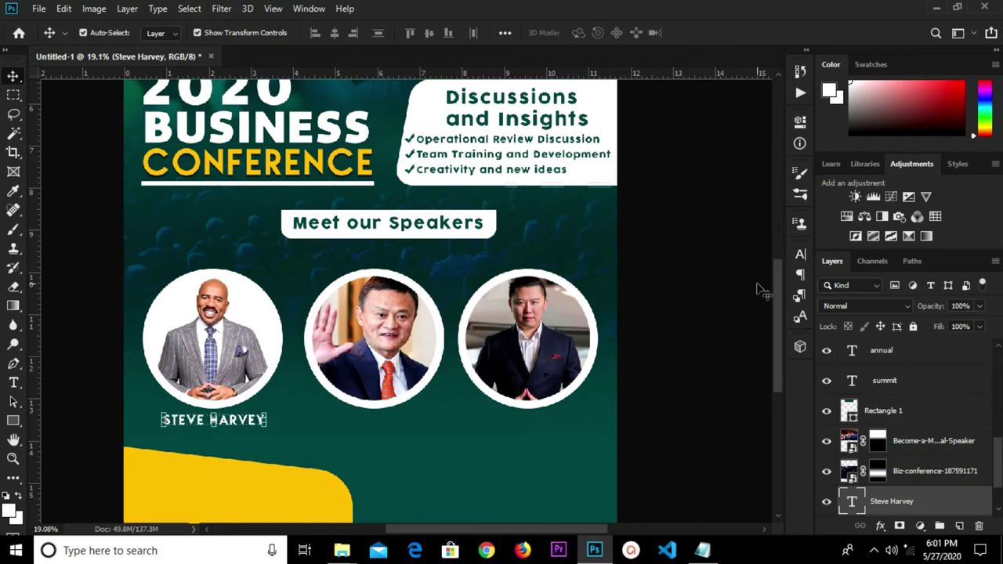
left_click(800, 254)
left_click(693, 293)
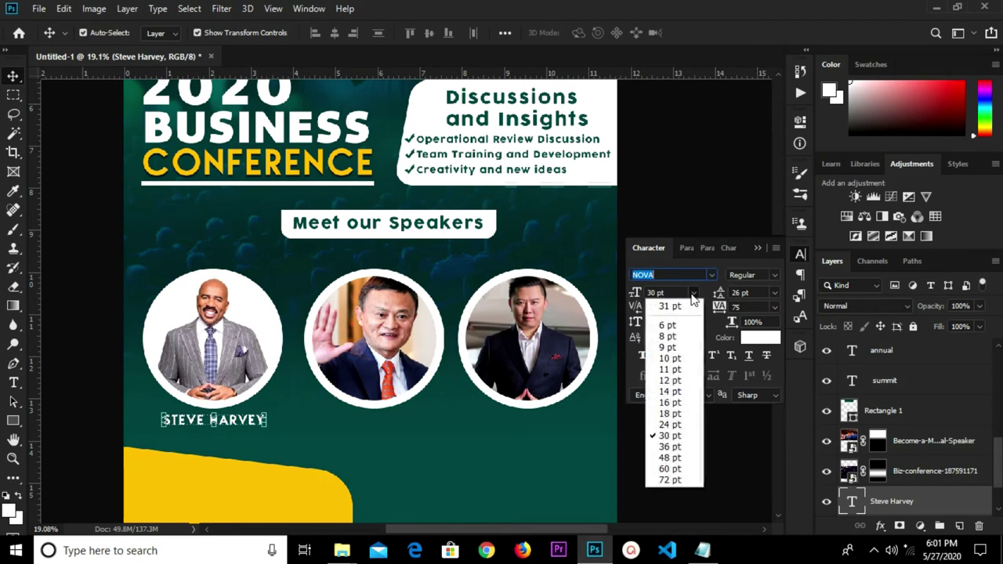
left_click(670, 446)
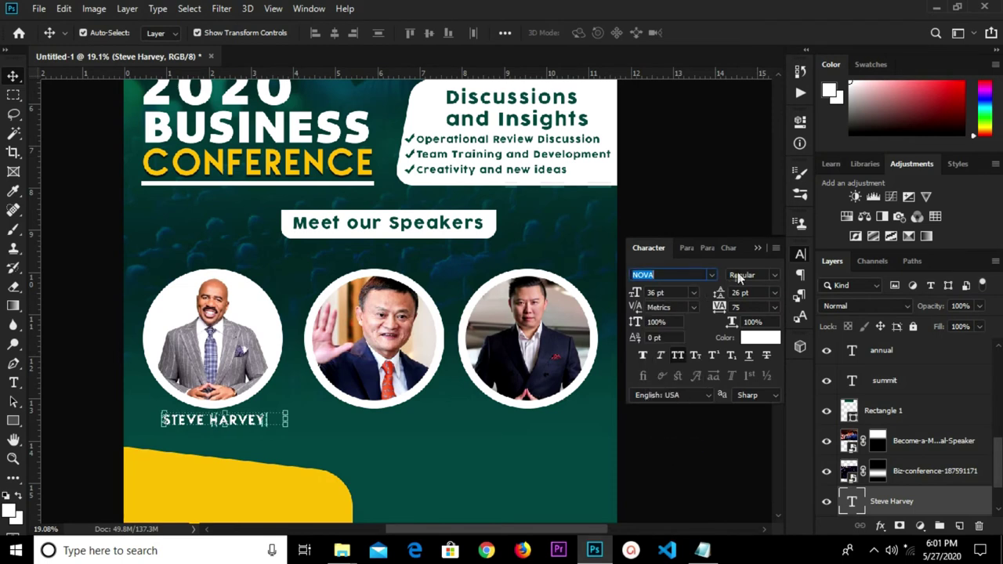
left_click(757, 248)
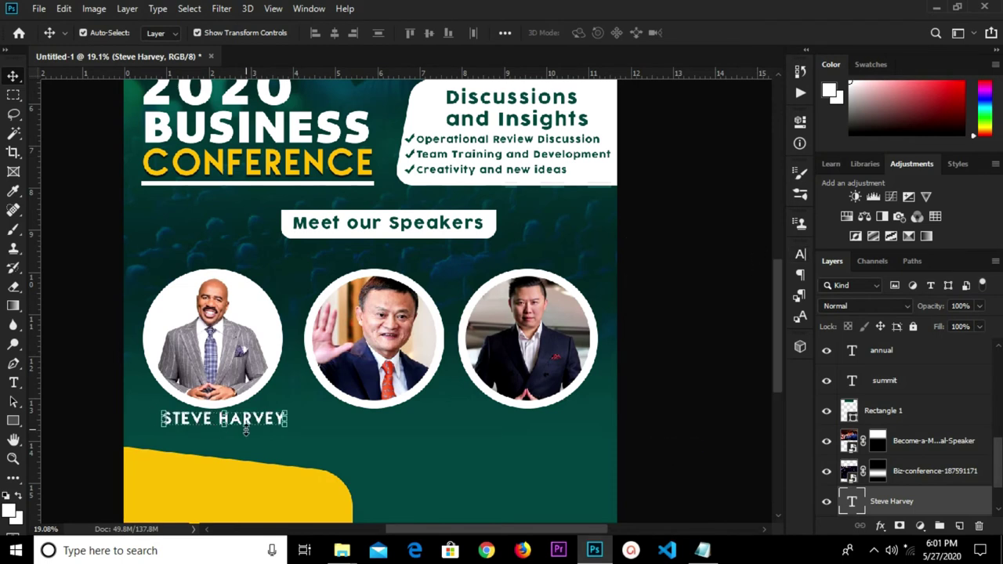
left_click_drag(245, 422, 231, 424)
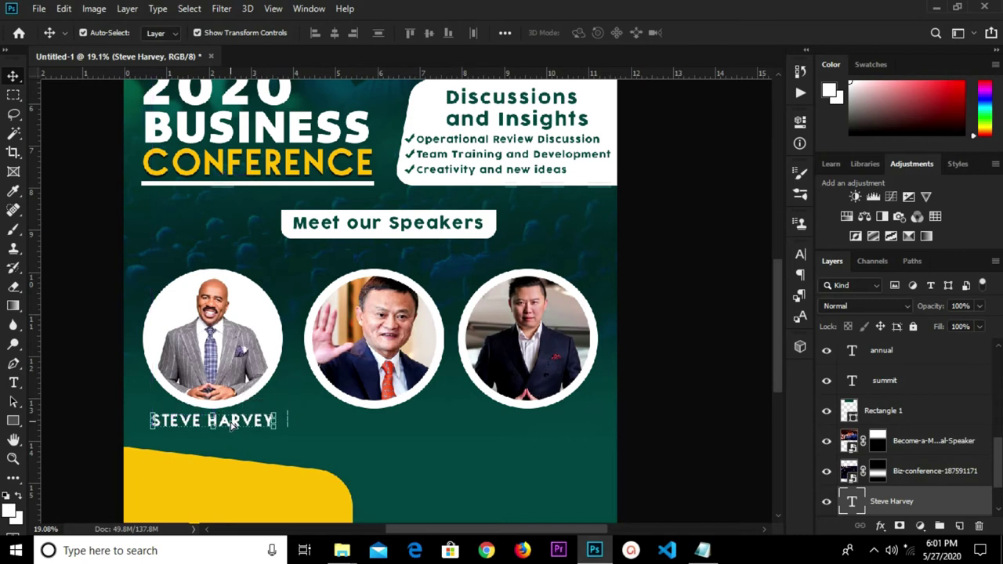
Duplicate the name caption under the middle and right speaker photos
left_click_drag(233, 423, 412, 427)
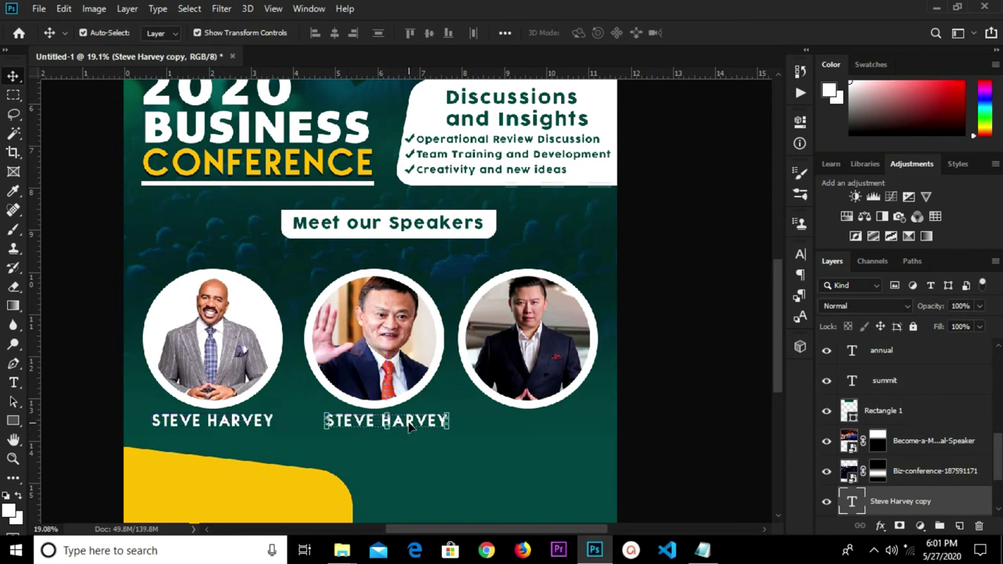
key("shift+Left")
key("shift+Left")
key("shift+Left")
key("shift+Left")
key("shift+Left")
key("shift+Left")
key("shift+Left")
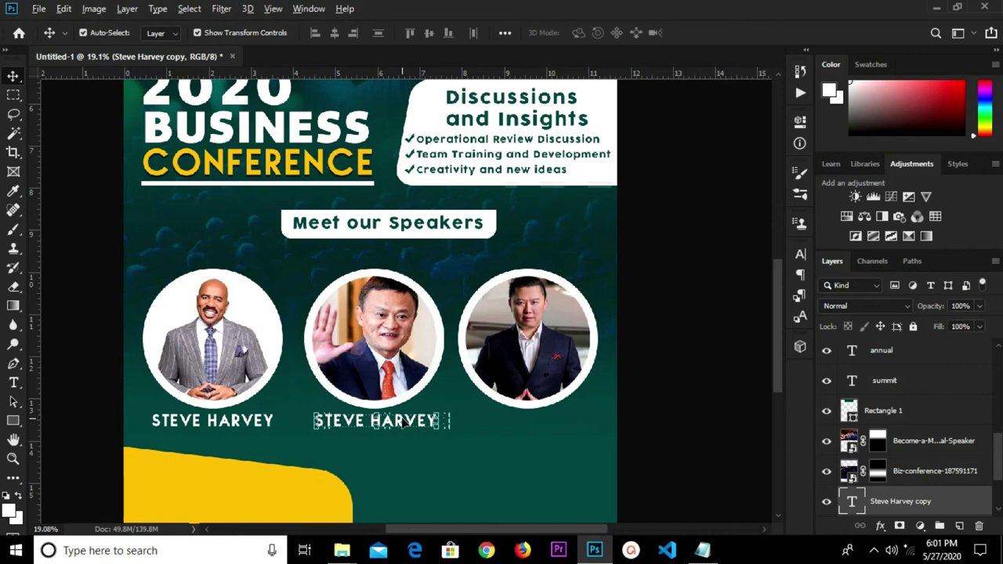
left_click_drag(407, 423, 546, 433)
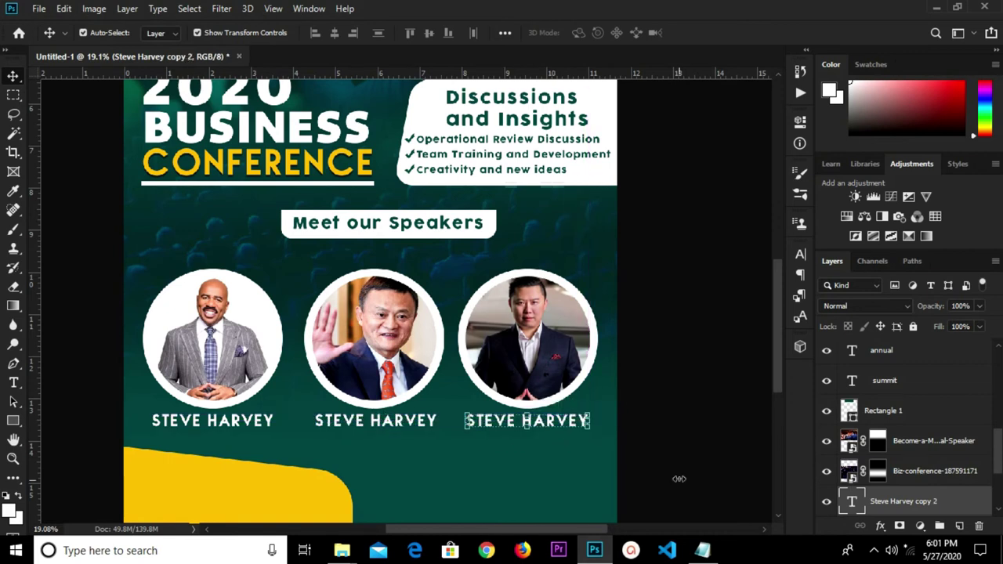
Bring up the speaker-names notes and select the remaining names
left_click(703, 550)
left_click_drag(623, 396, 578, 382)
left_click(589, 382)
Change the middle caption's text to JACK MA
right_click(581, 383)
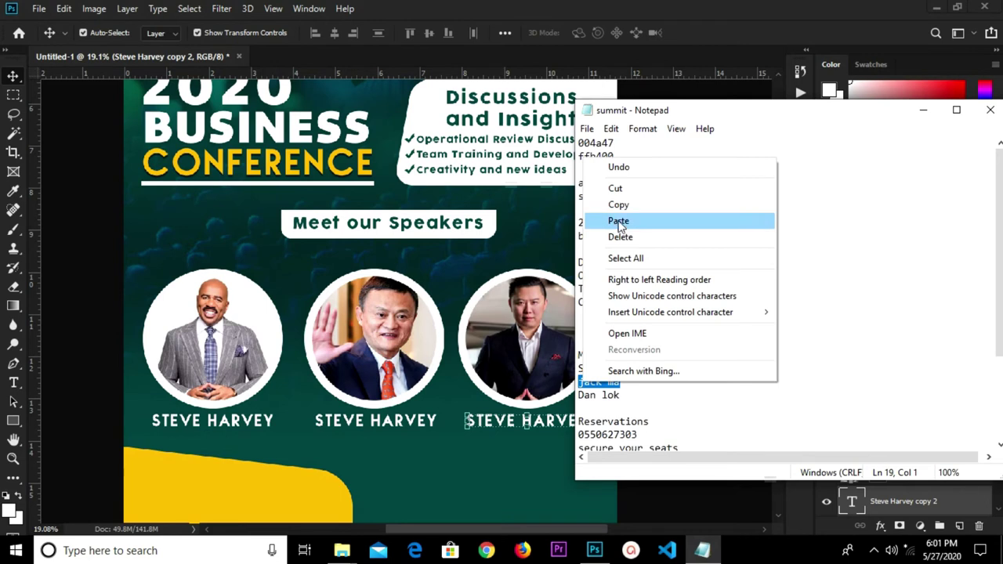
left_click(600, 204)
left_click(355, 425)
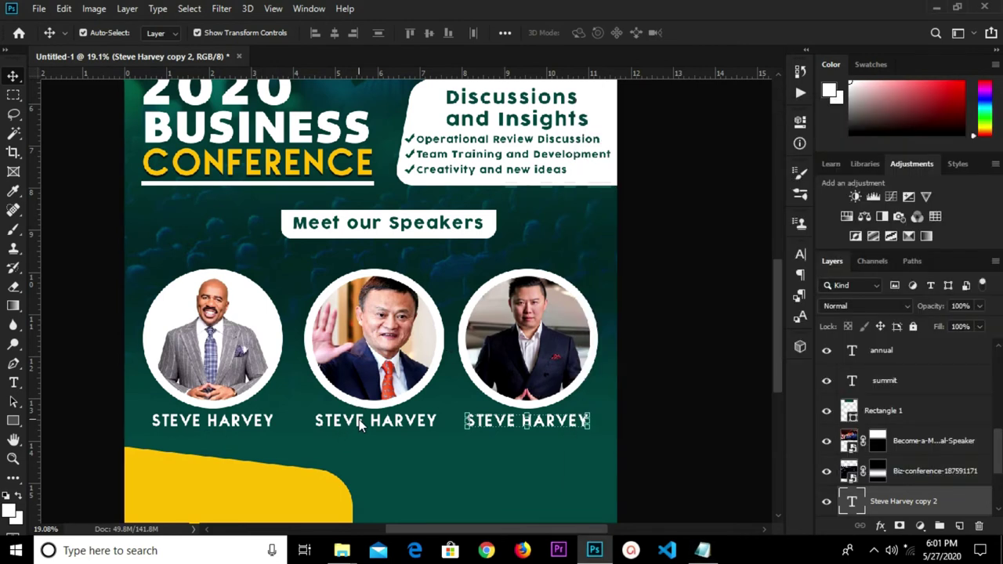
key("t")
left_click(358, 419)
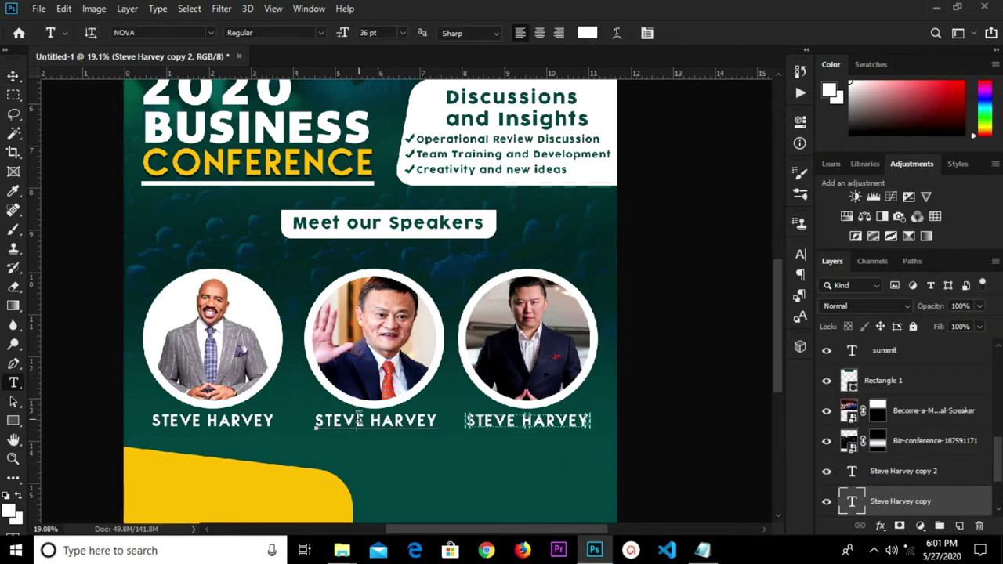
key("ctrl+a")
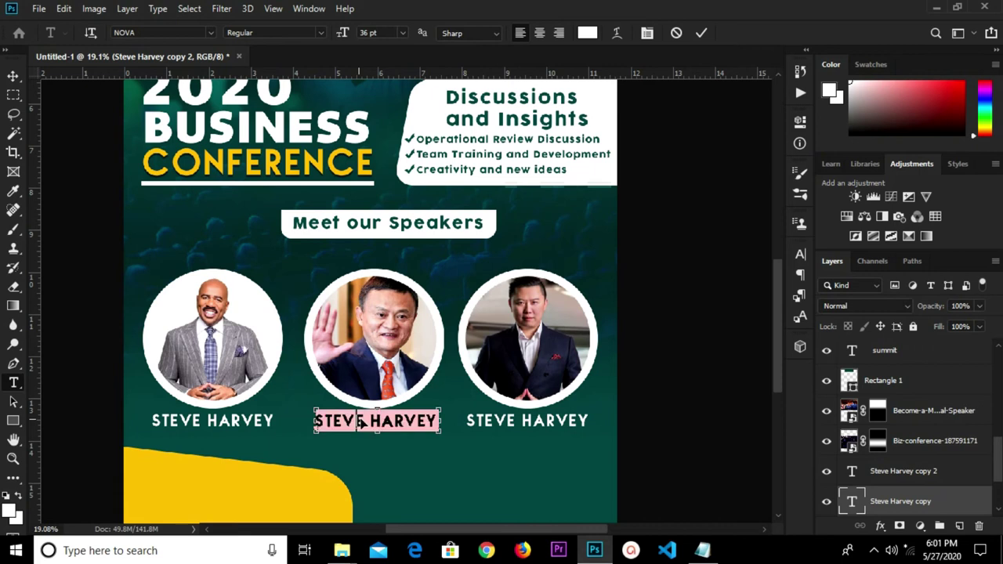
type("JACK MA")
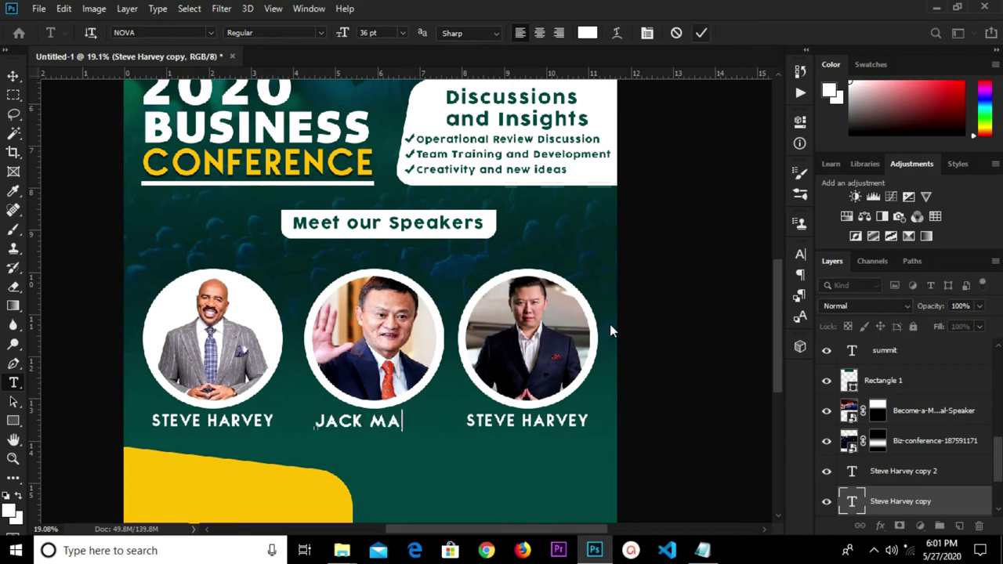
Copy the third name from the notes and replace the right caption with DAN LOK
left_click(703, 538)
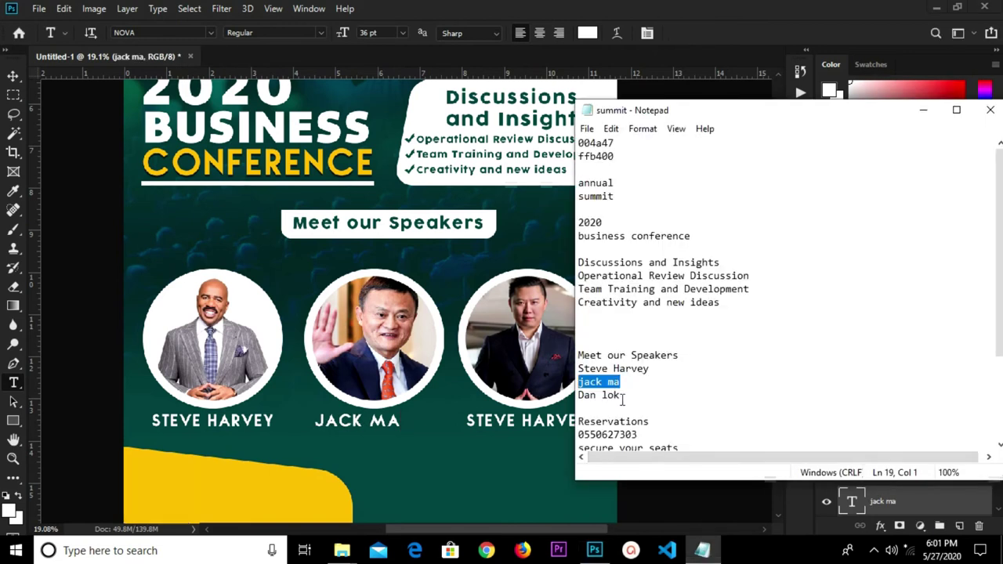
left_click_drag(620, 396, 577, 395)
right_click(598, 397)
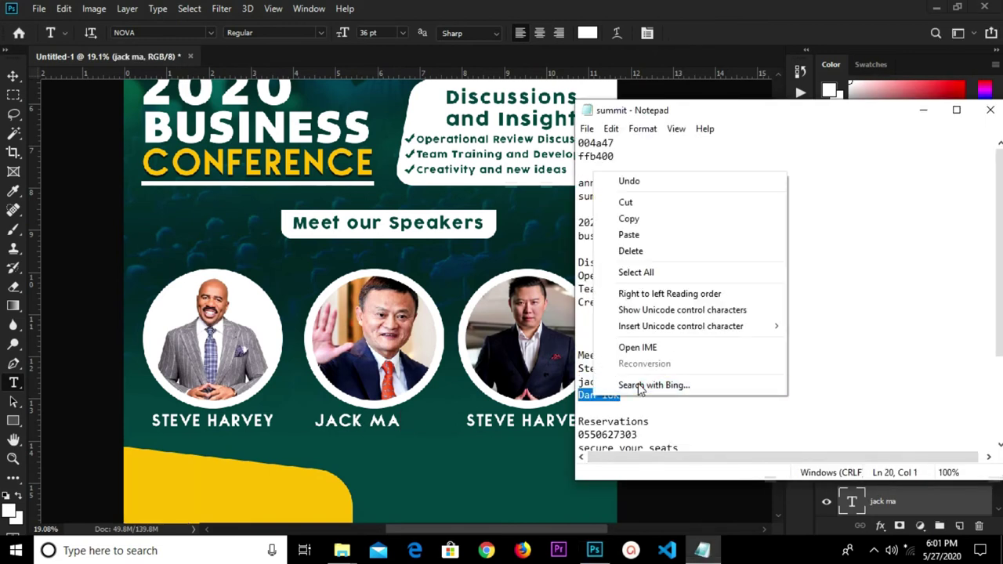
left_click(629, 218)
left_click(519, 427)
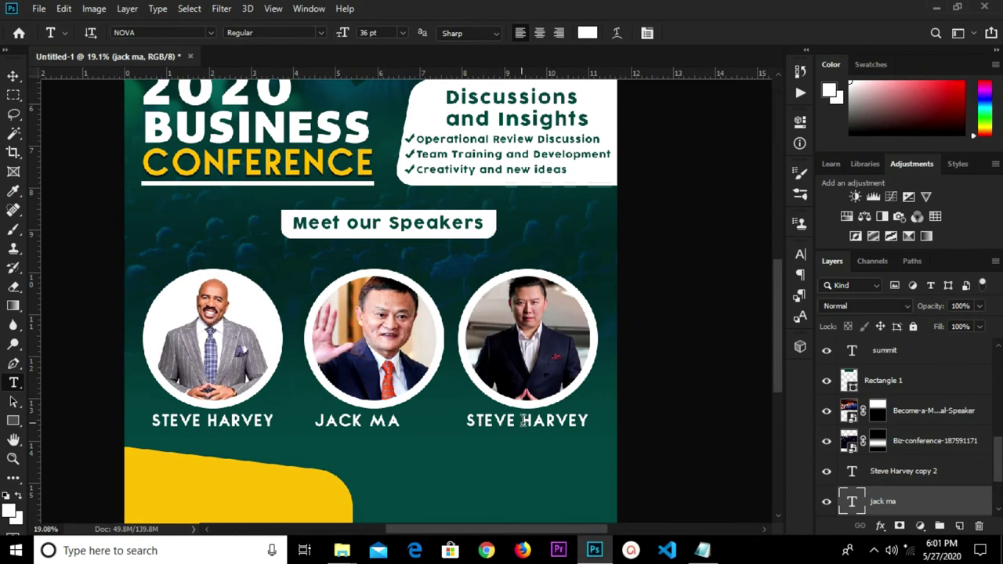
left_click(530, 421)
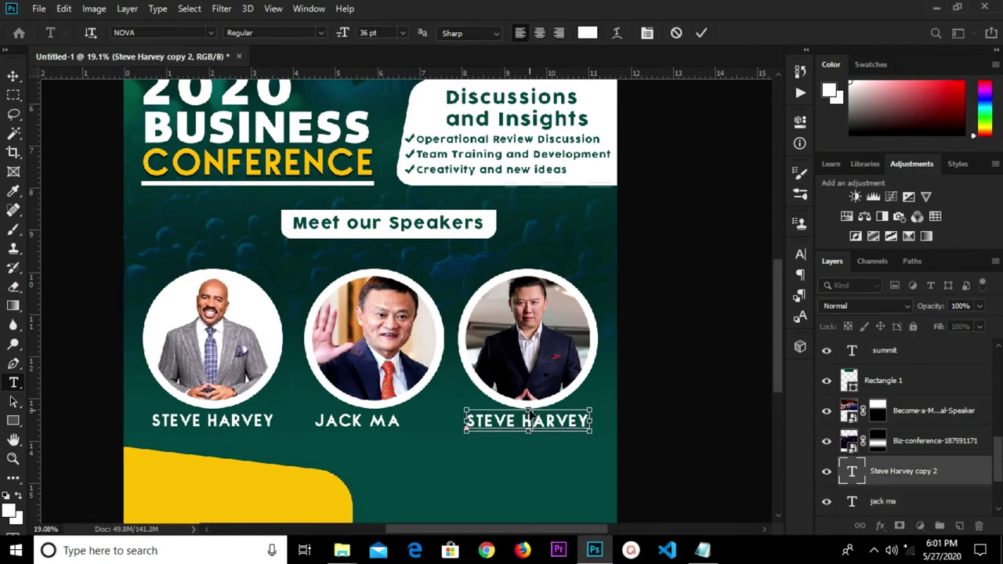
key("ctrl+a")
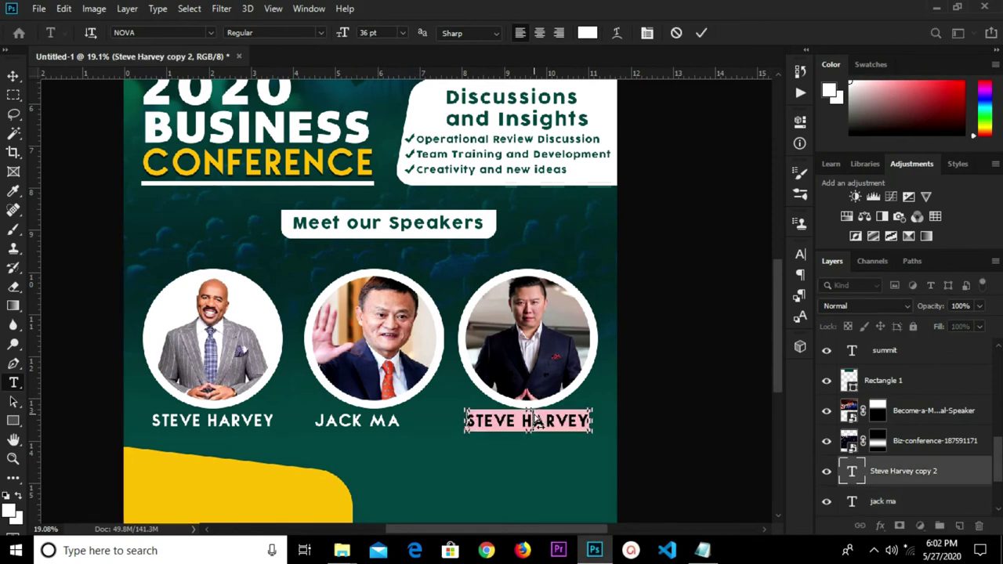
key("ctrl+v")
left_click(701, 32)
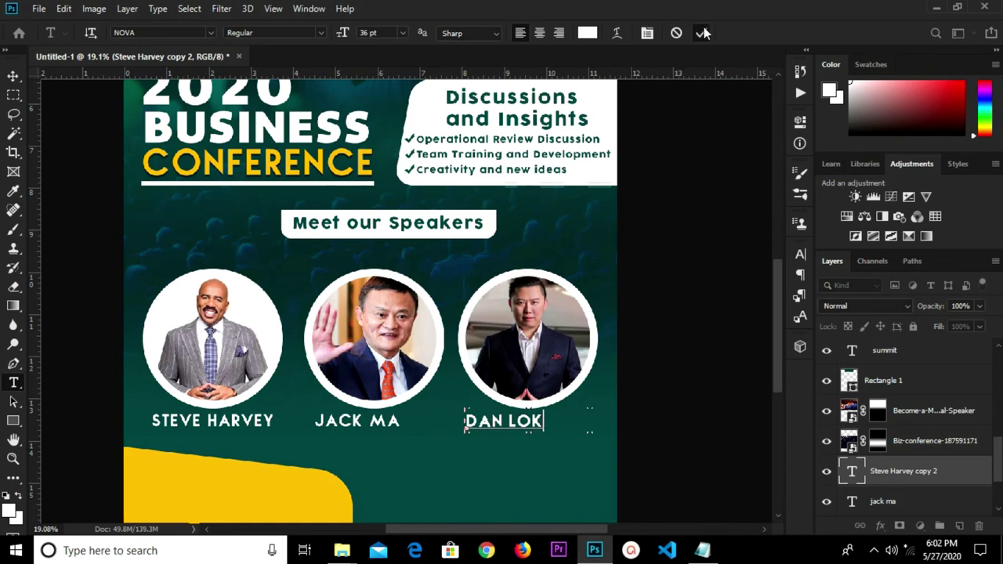
scroll(518, 444, "up", 1)
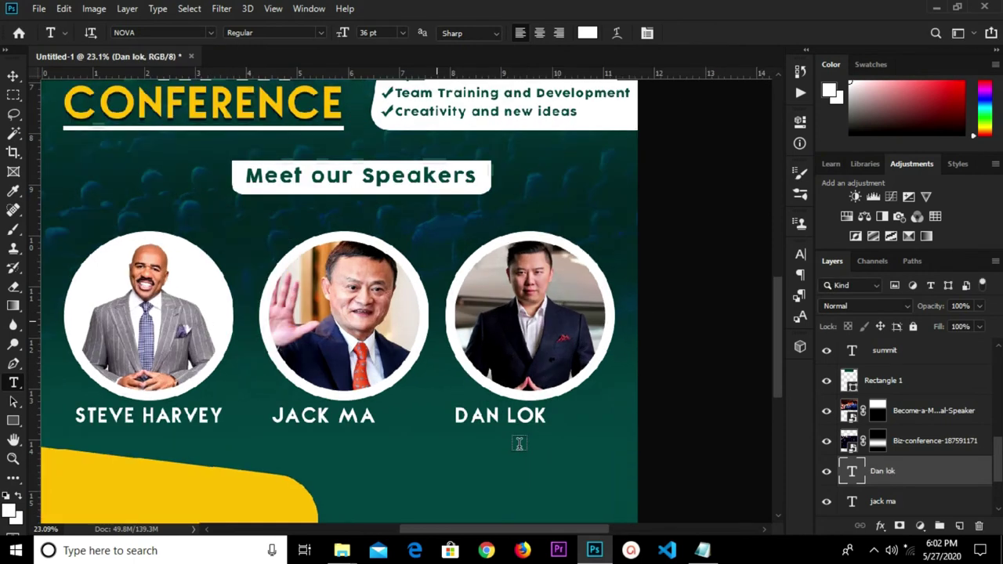
Drag DAN LOK and JACK MA right until smart guides centre them under their photos
left_click(14, 74)
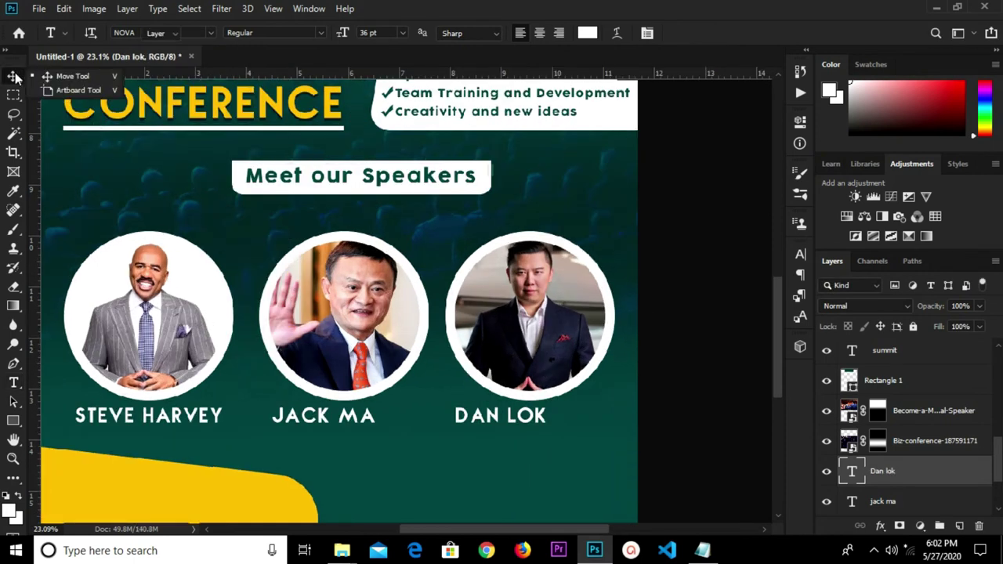
left_click_drag(509, 417, 548, 419)
left_click_drag(305, 424, 331, 416)
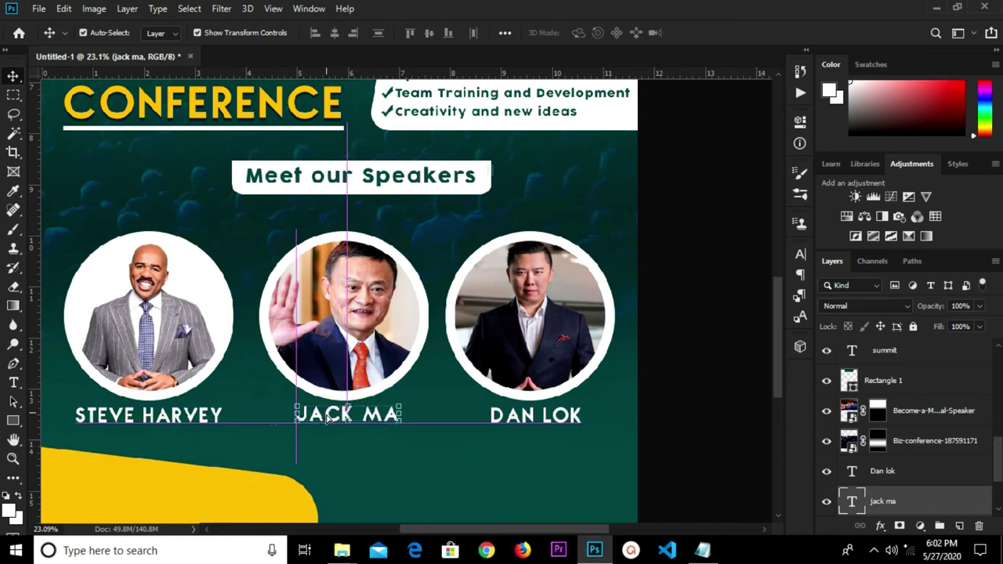
scroll(461, 425, "down", 5)
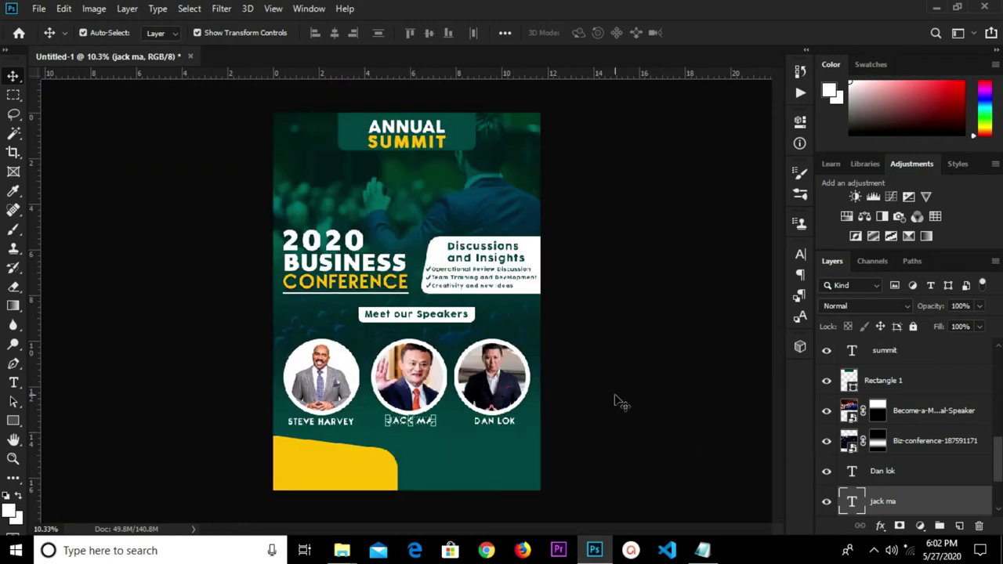
left_click(595, 402)
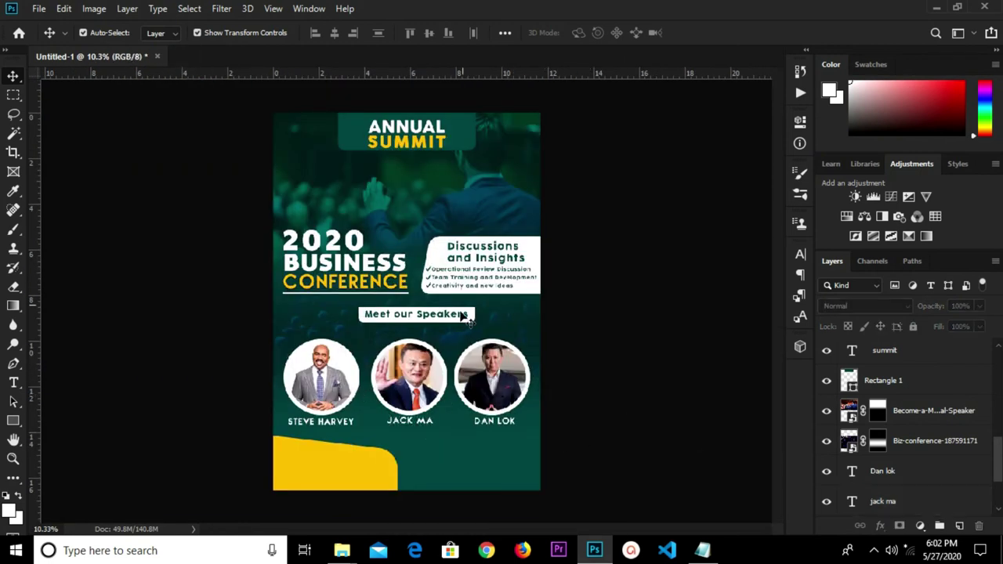
scroll(472, 252, "up", 2)
left_click(476, 245)
Alt-drag a copy of the Discussions and Insights heading below the speaker names
key("t")
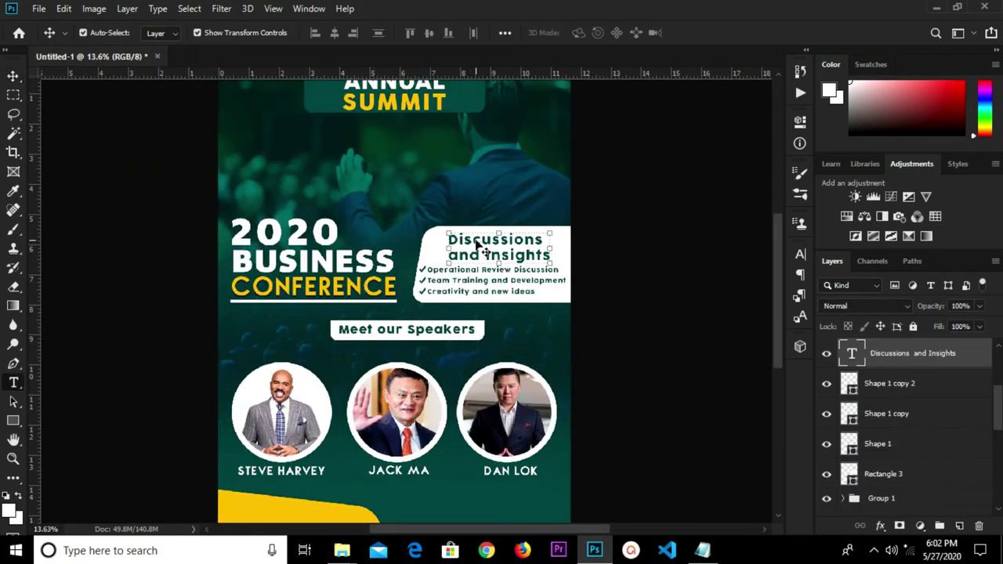
left_click(481, 248)
key("ctrl+a")
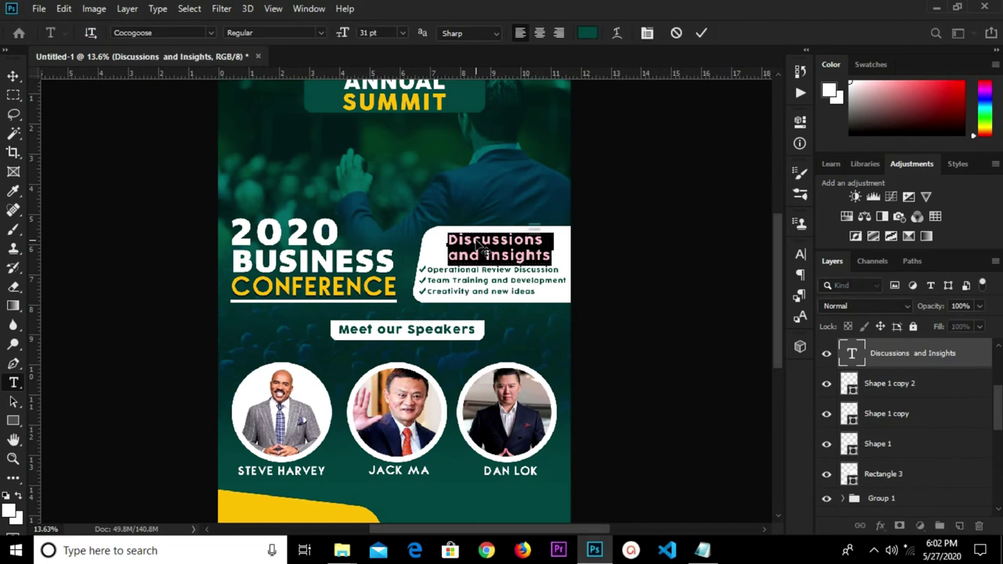
left_click(698, 34)
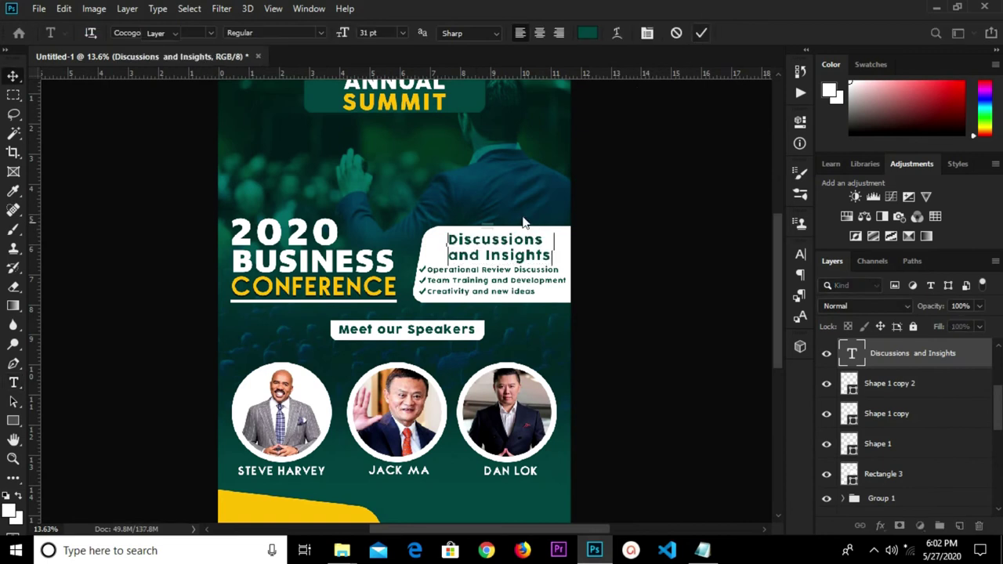
left_click(12, 76)
left_click_drag(523, 248, 504, 505)
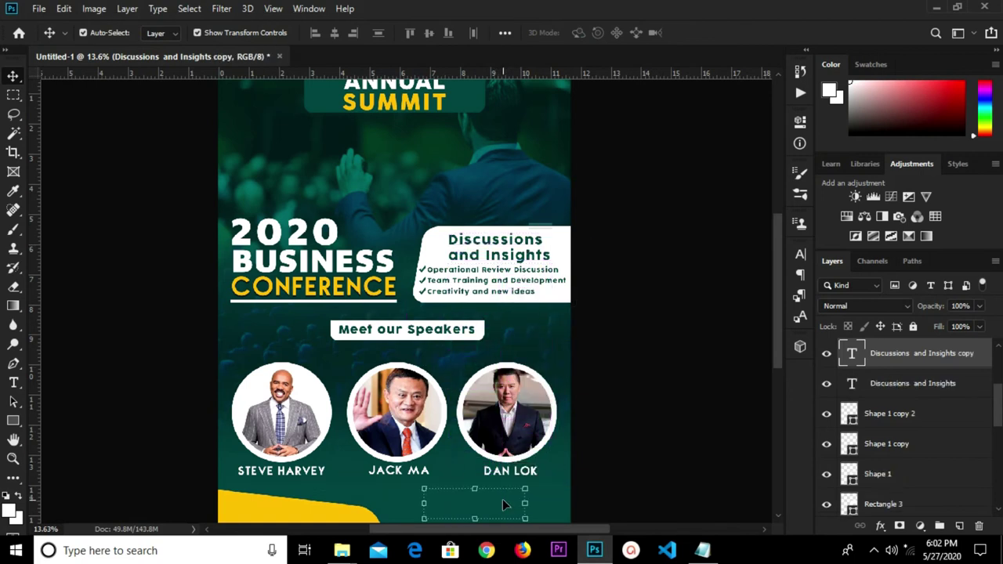
Set the copied heading's text colour to white #ffffff in the Character panel
left_click(800, 254)
left_click(800, 255)
left_click(801, 255)
left_click(749, 334)
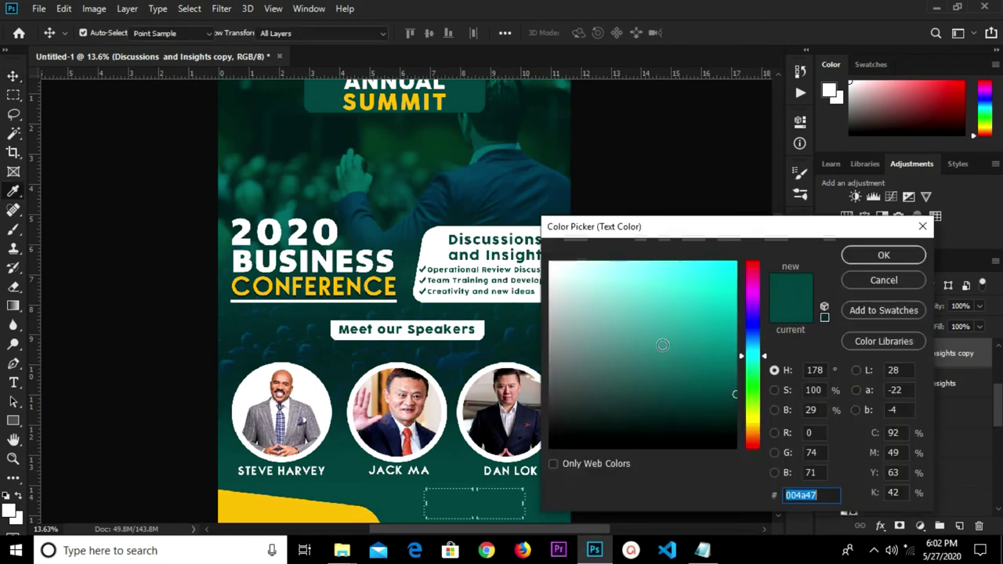
left_click(551, 270)
left_click(550, 262)
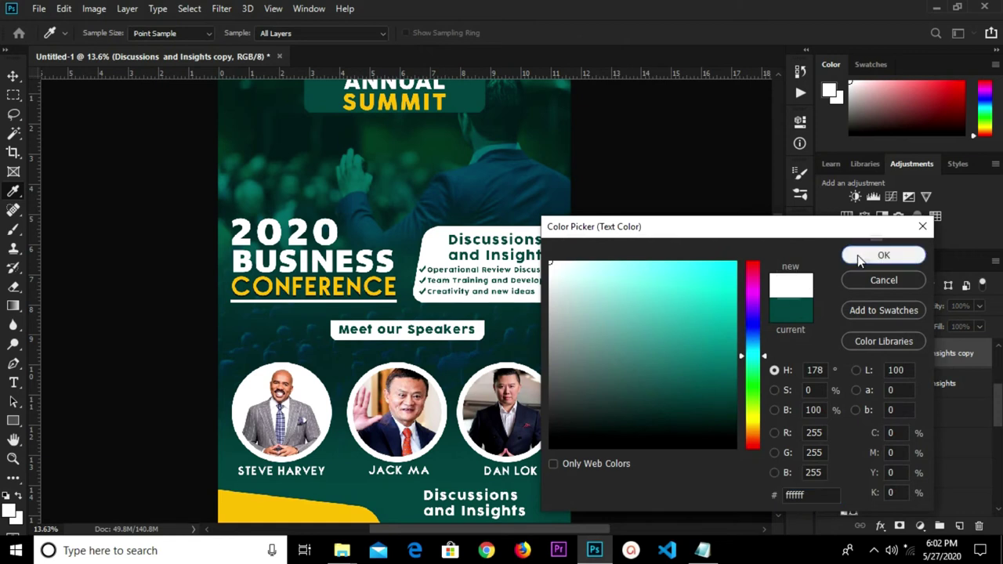
left_click(883, 254)
left_click(449, 509)
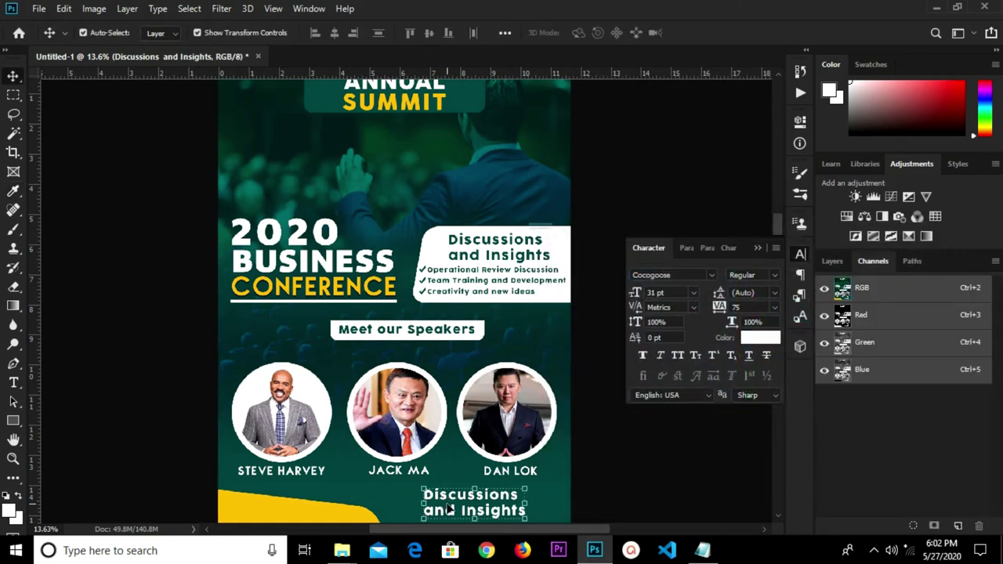
left_click(757, 248)
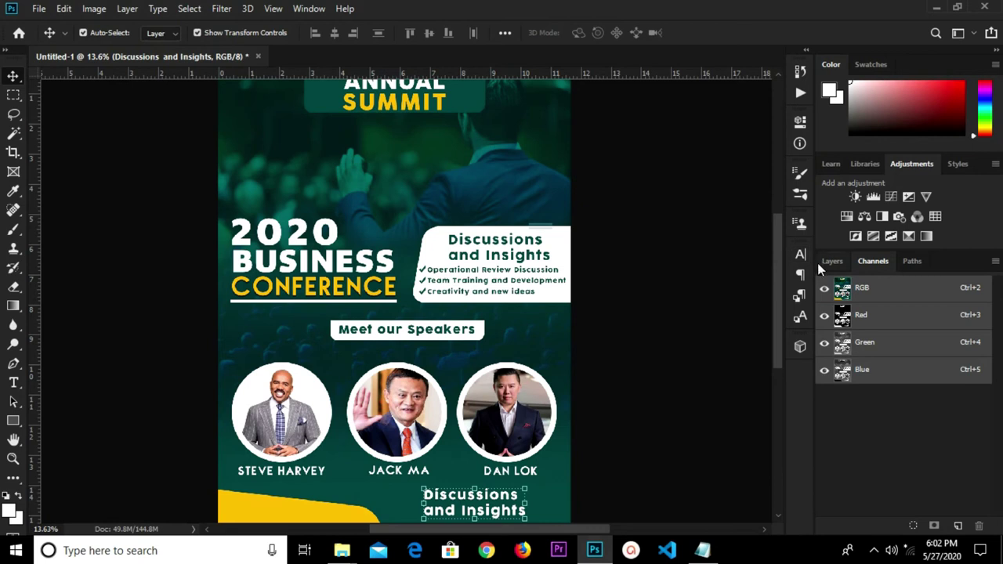
Back in the Layers panel, select all of the copied heading's text with the Type tool
left_click(831, 261)
left_click_drag(781, 286, 777, 352)
scroll(473, 345, "up", 2)
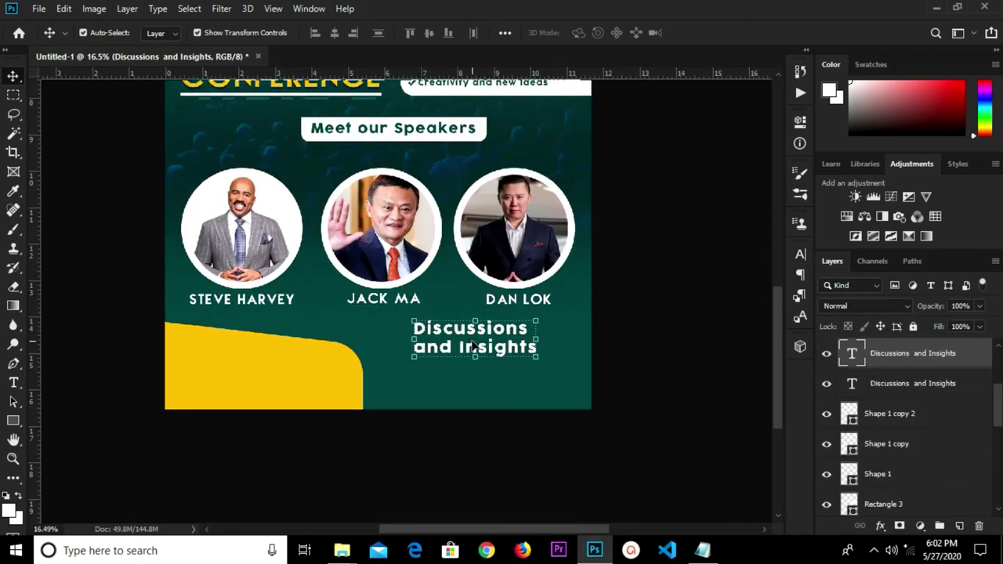
key("t")
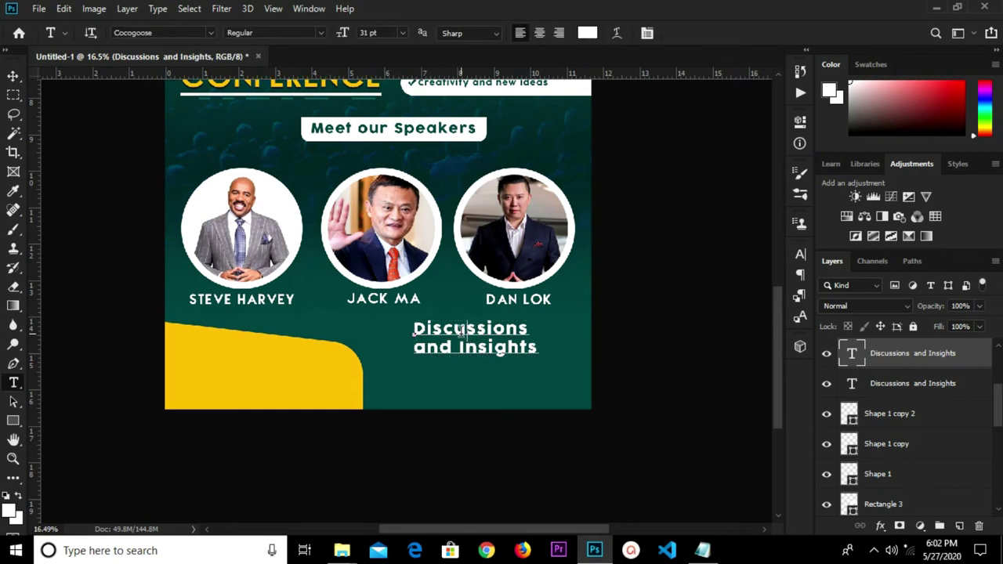
left_click(462, 330)
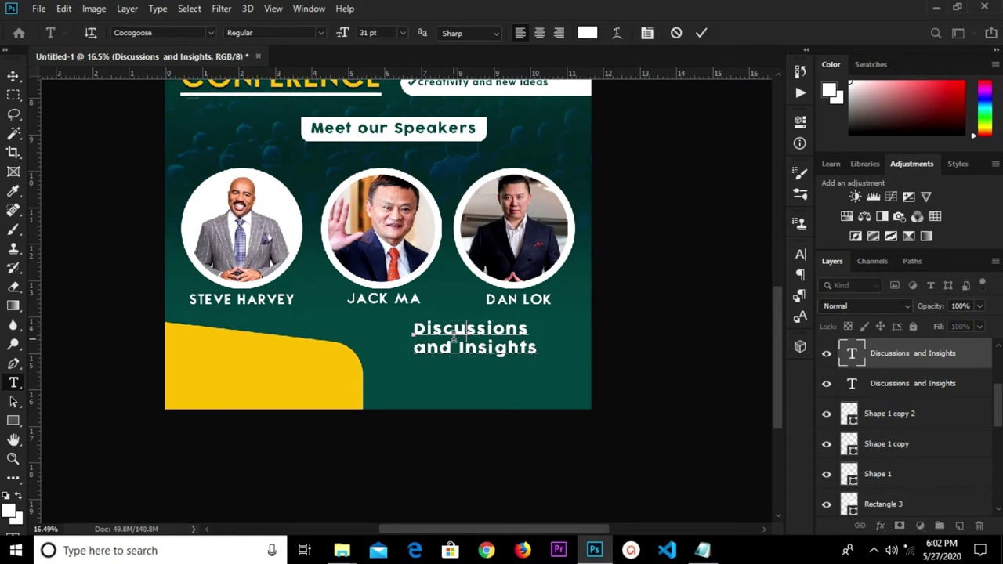
key("ctrl+a")
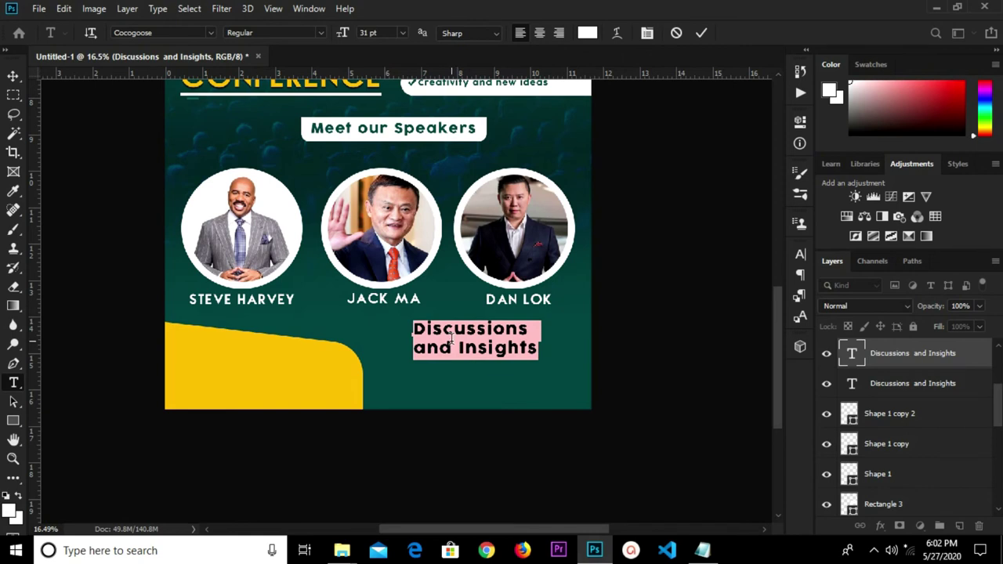
Replace the selected text with 'Register' and shift the yellow Rectangle 5 slightly left
type("Re")
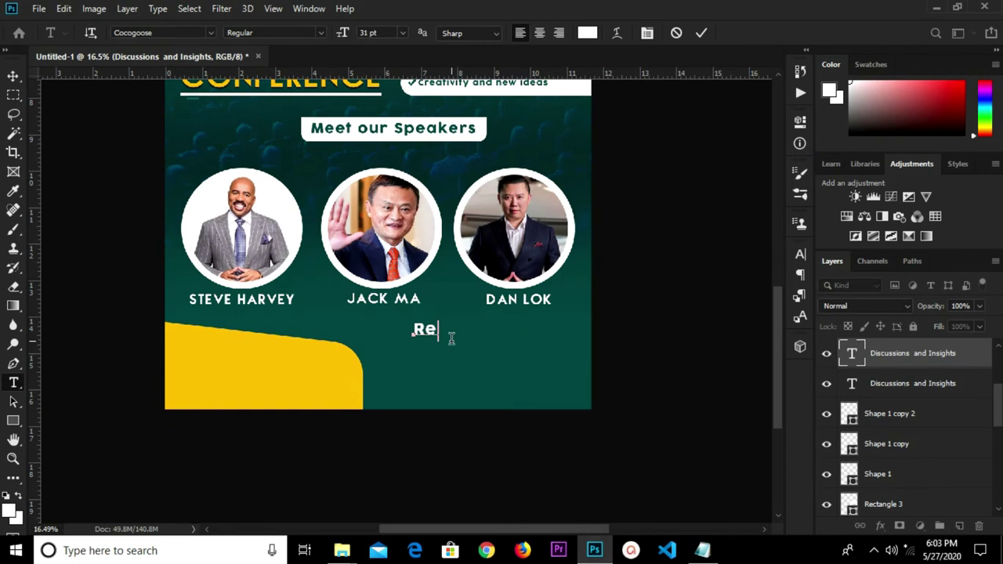
type("gister")
key("ctrl+Return")
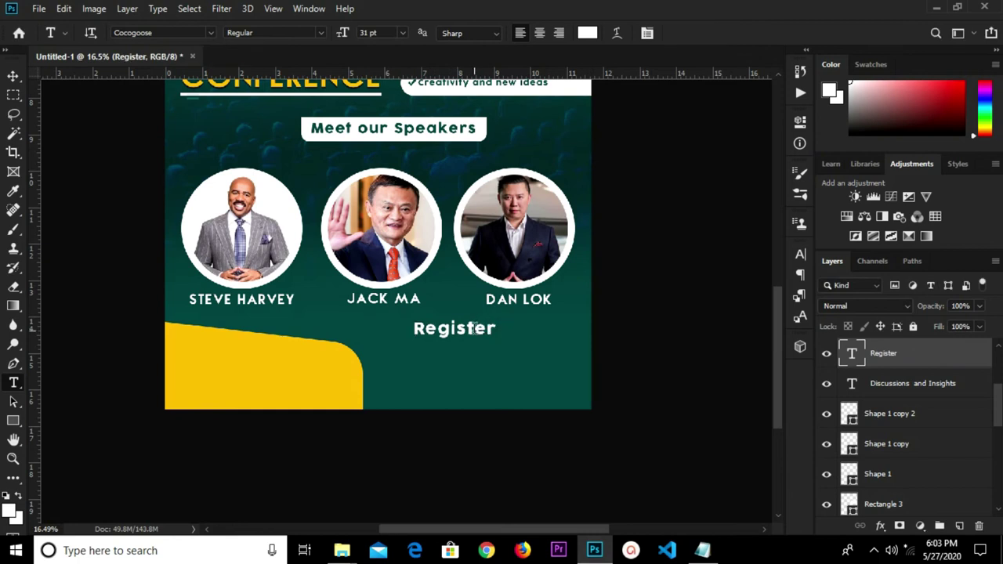
key("v")
mouse_move(316, 373)
left_mouse_down()
mouse_move(258, 377)
mouse_move(306, 378)
mouse_move(310, 391)
left_mouse_up()
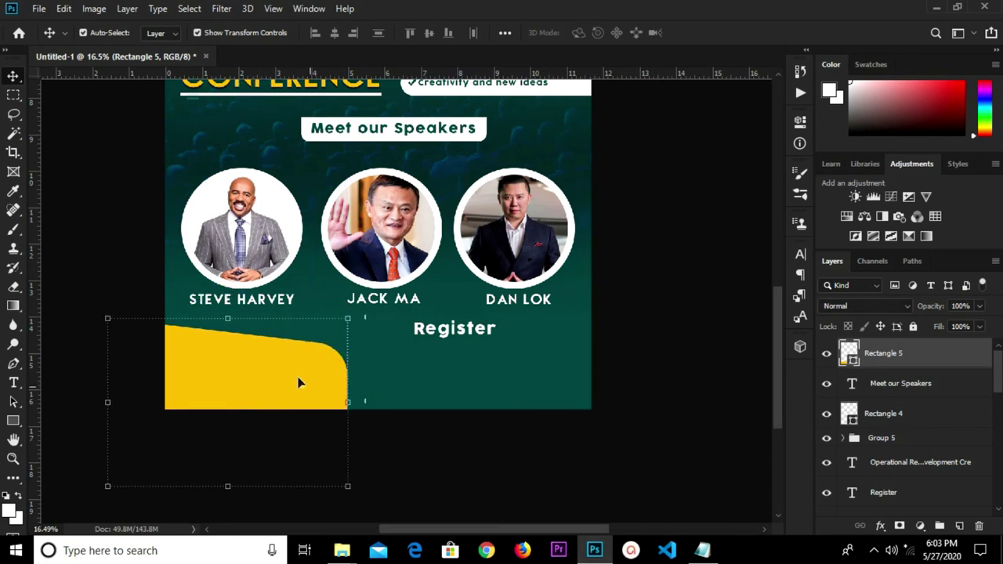
Move the Register text so it sits under the DAN LOK name
left_click(454, 439)
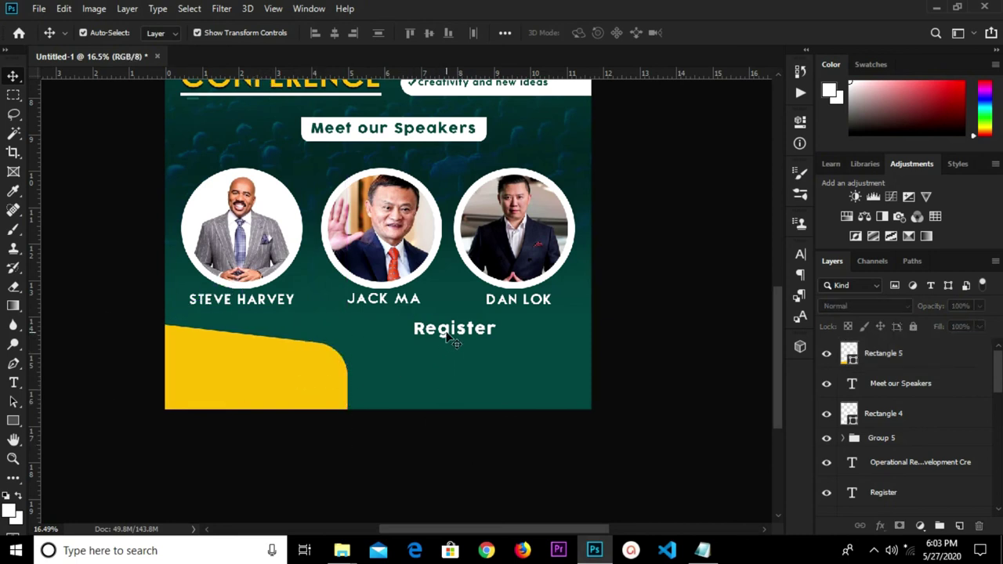
left_click(453, 333)
key("t")
left_click_drag(456, 333, 498, 332)
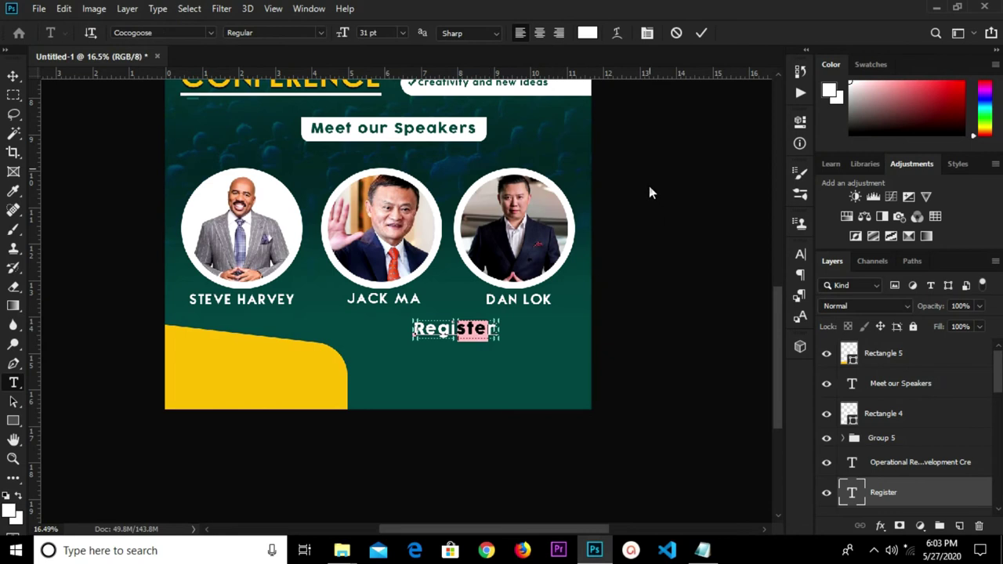
left_click(700, 34)
key("v")
left_click_drag(449, 333, 515, 347)
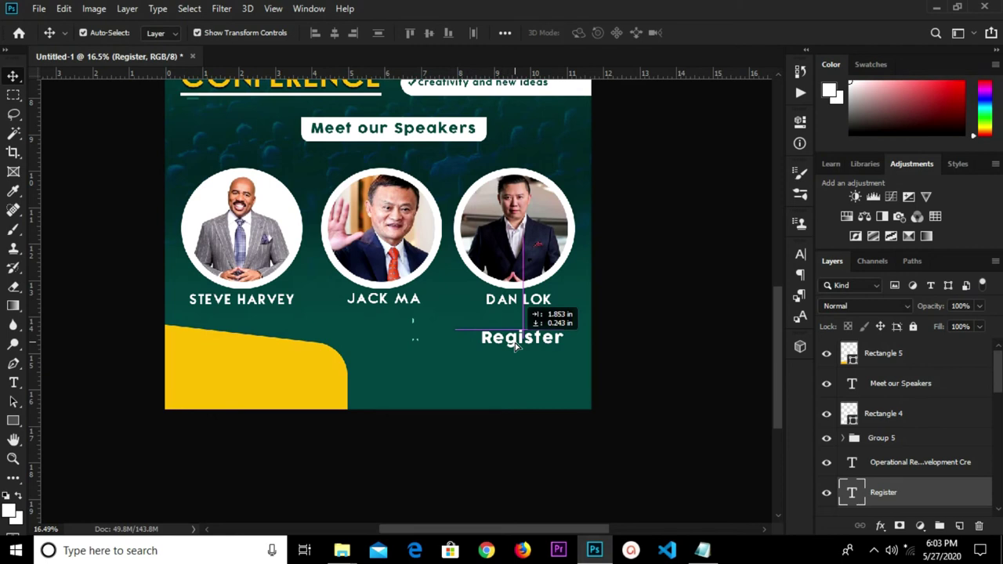
left_click_drag(515, 347, 517, 346)
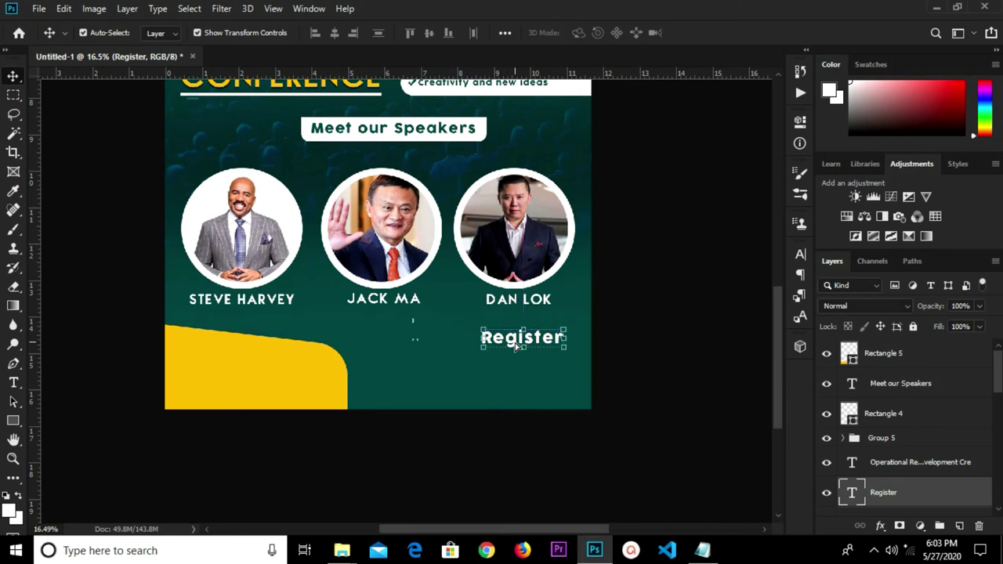
Alt-drag a copy of the Register text just below the original
double_click(520, 339)
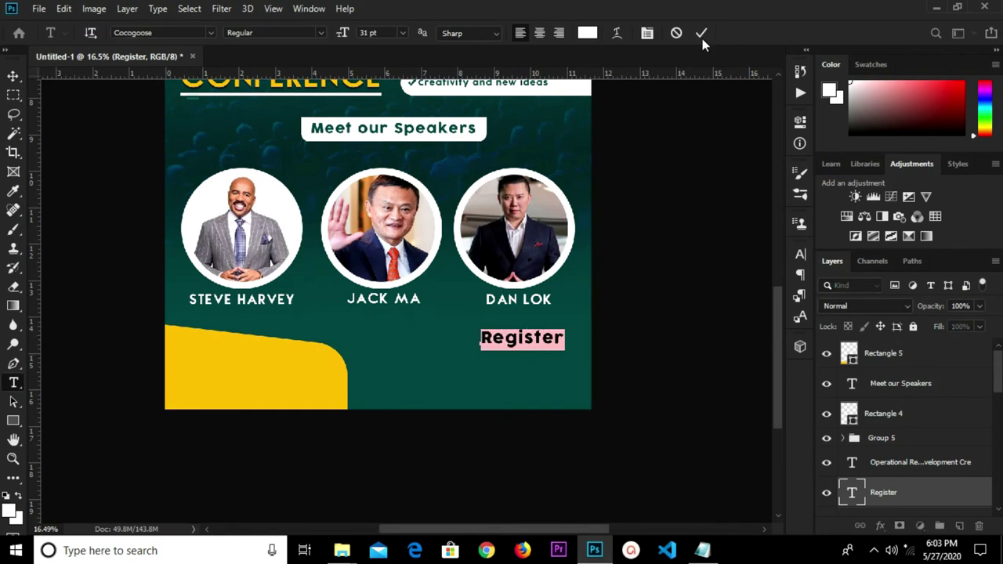
left_click(702, 34)
key("v")
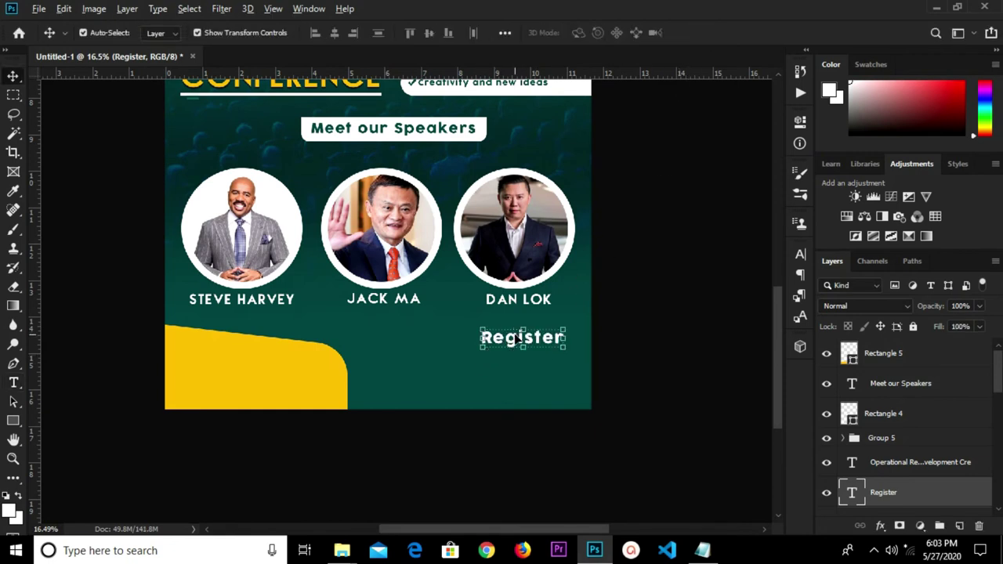
left_click_drag(519, 339, 518, 360, "alt")
Retype the copied Register text as 'NOW'
key("t")
left_click(515, 358)
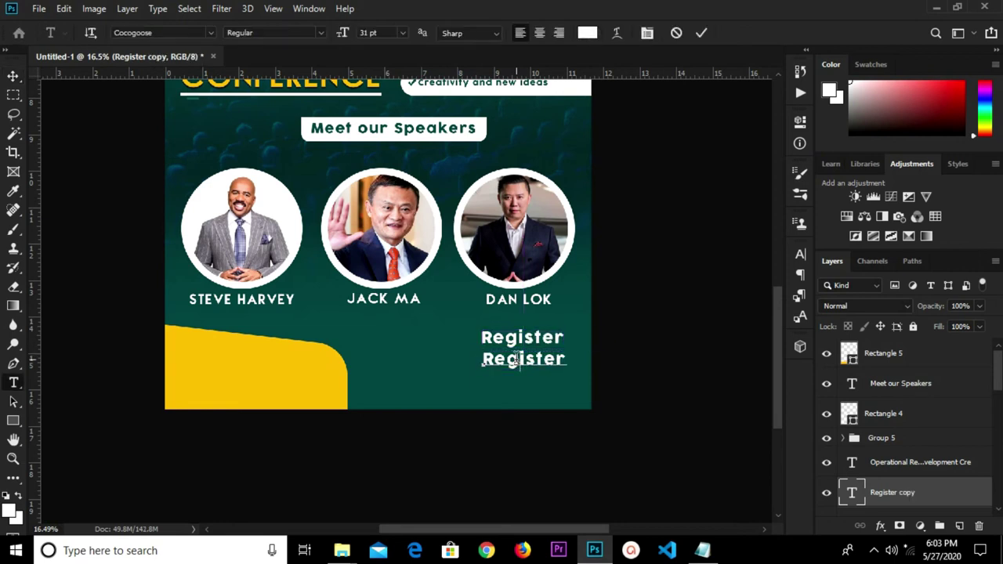
double_click(518, 358)
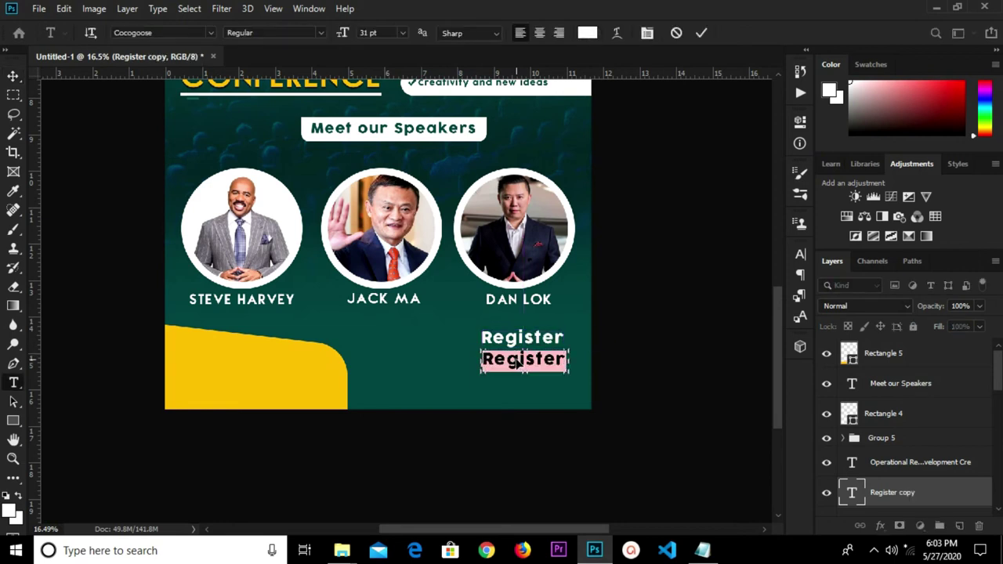
type("NOW")
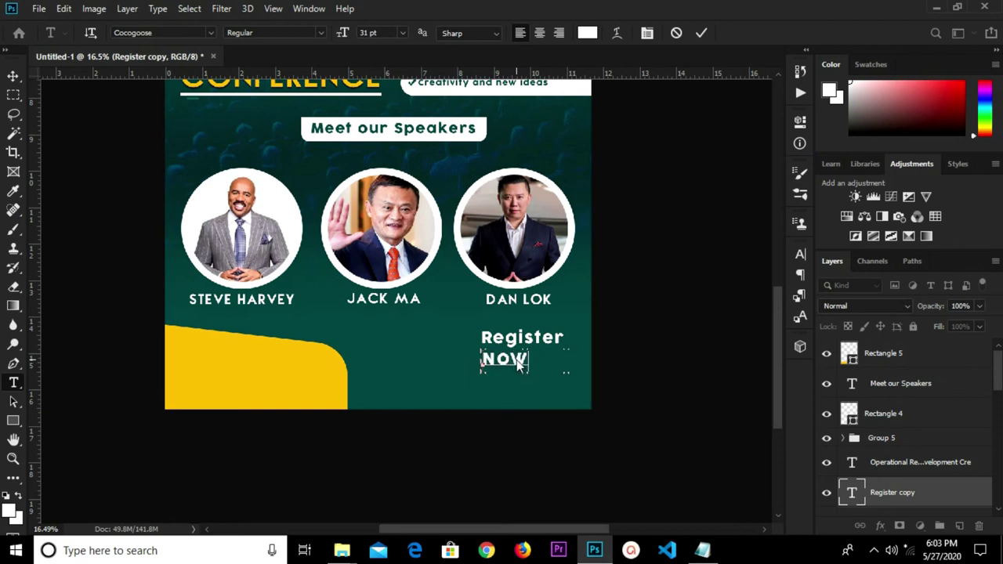
left_click(702, 32)
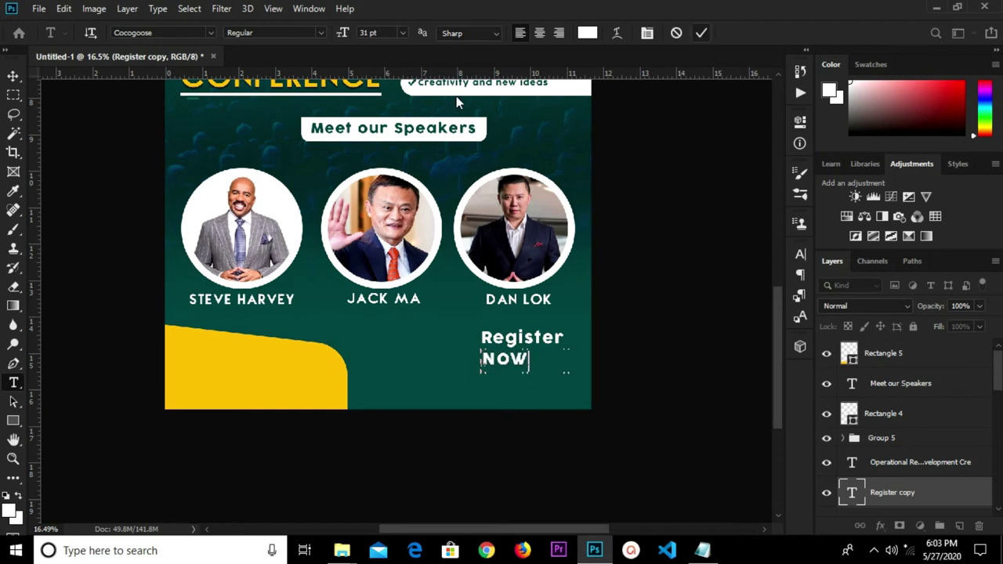
Colour NOW with the corner shape's yellow (ffb400)
left_click(587, 33)
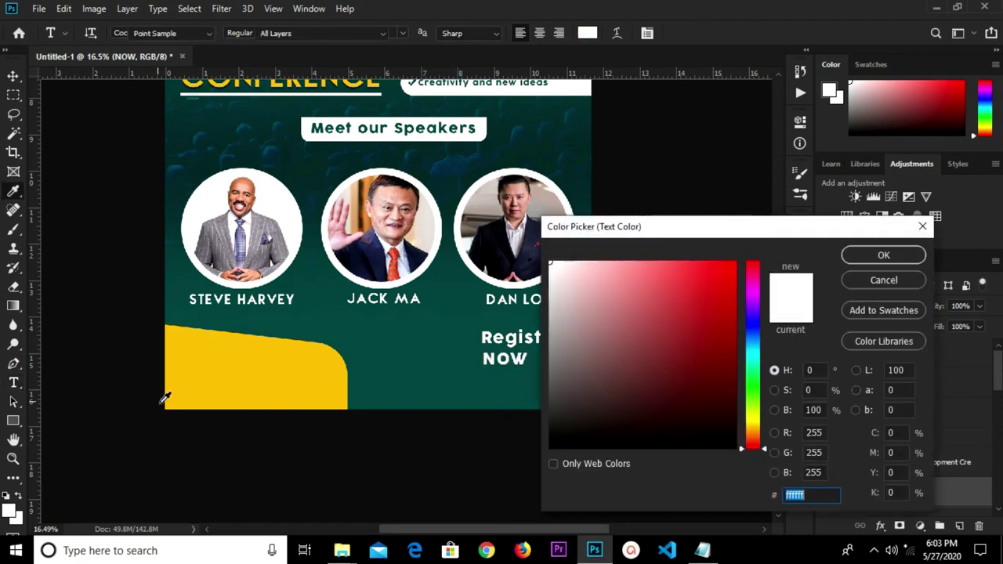
left_click(243, 366)
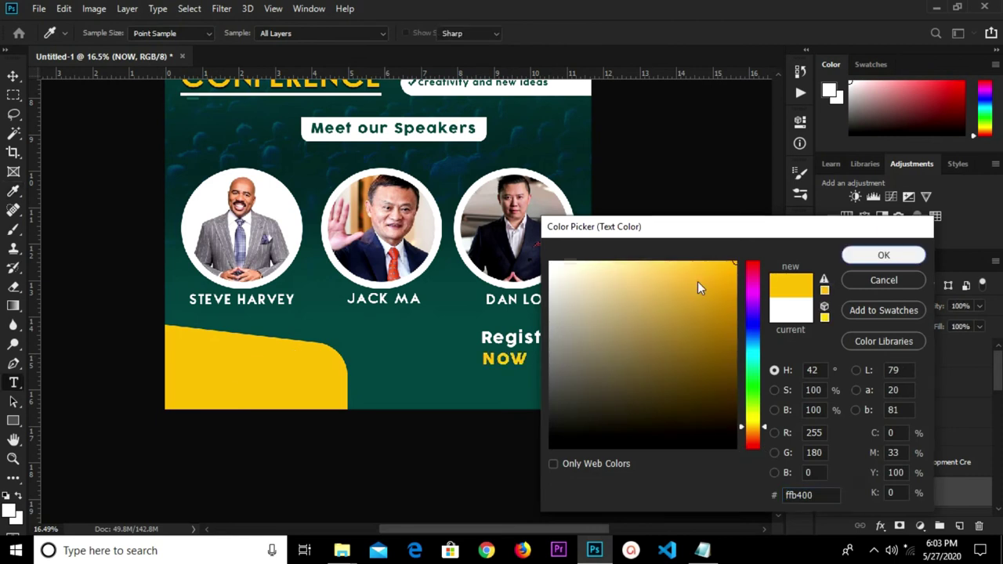
left_click(883, 255)
scroll(510, 364, "up", 2)
Scale NOW up to about 183% and nudge it slightly upward
key("v")
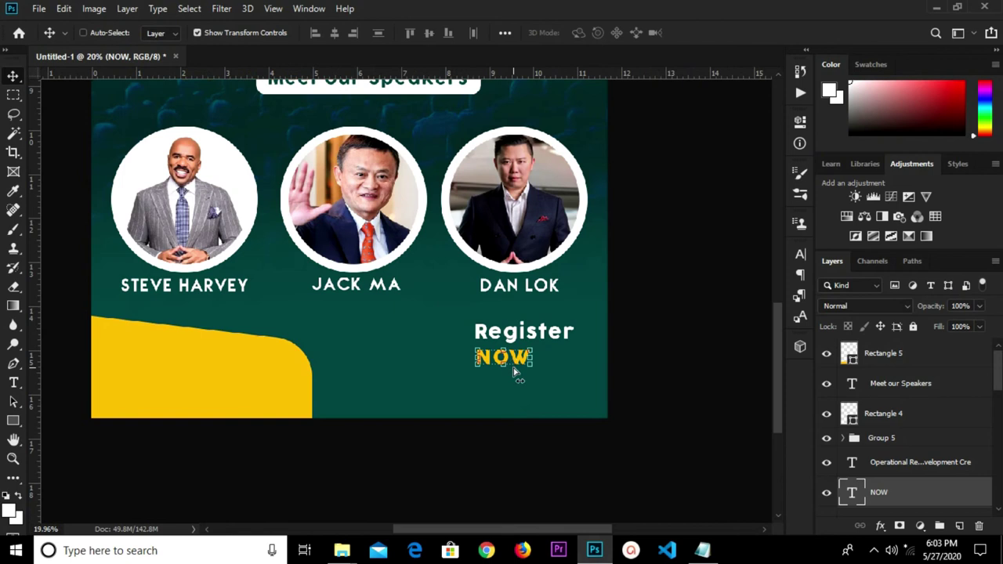
key("ctrl+t")
left_click_drag(533, 370, 582, 388)
left_click_drag(583, 388, 581, 387)
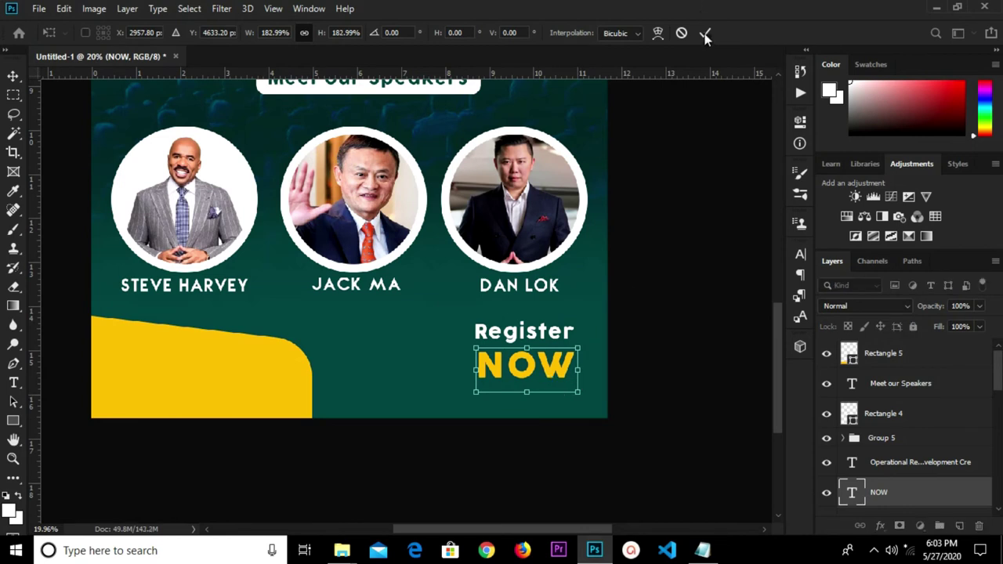
left_click(705, 32)
key("shift+Up")
key("shift+Up")
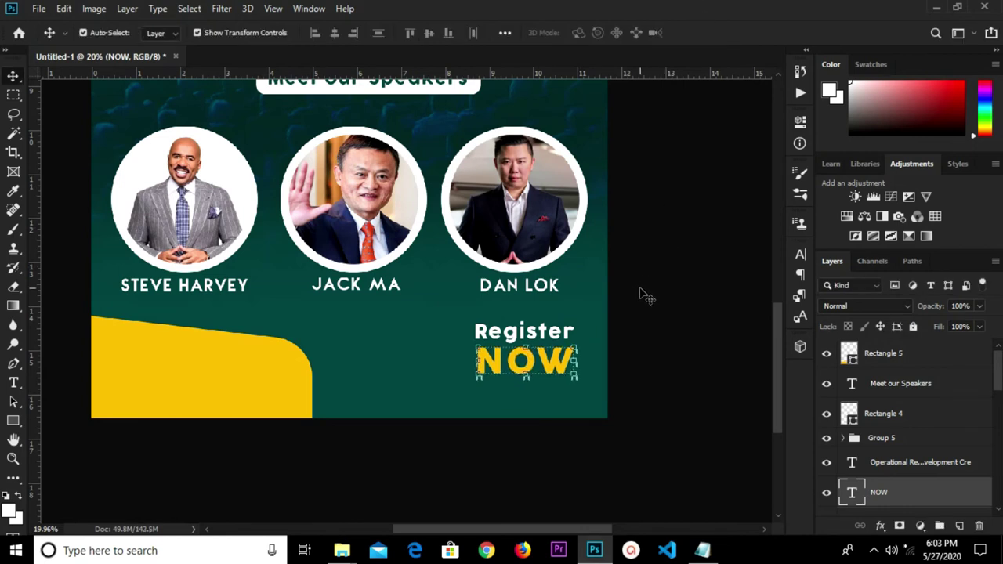
left_click(641, 309)
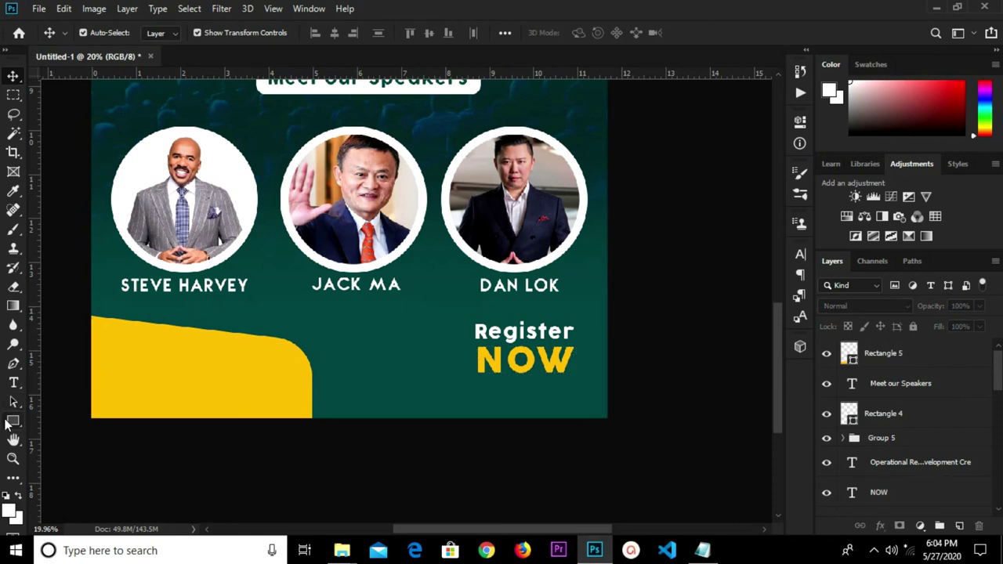
Draw a thin white-filled rectangle bar under NOW
left_click_drag(14, 421, 78, 418)
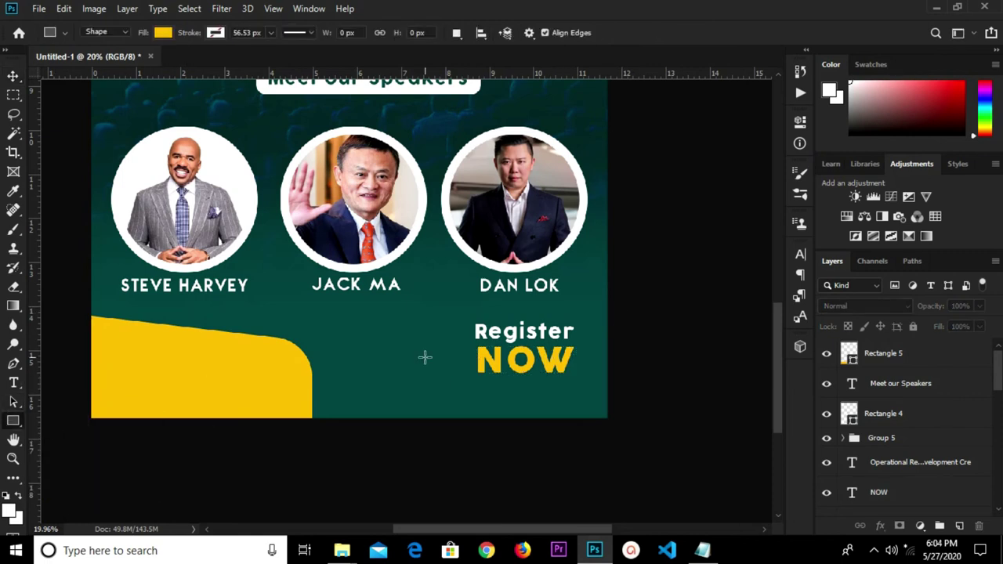
left_click_drag(466, 377, 571, 377)
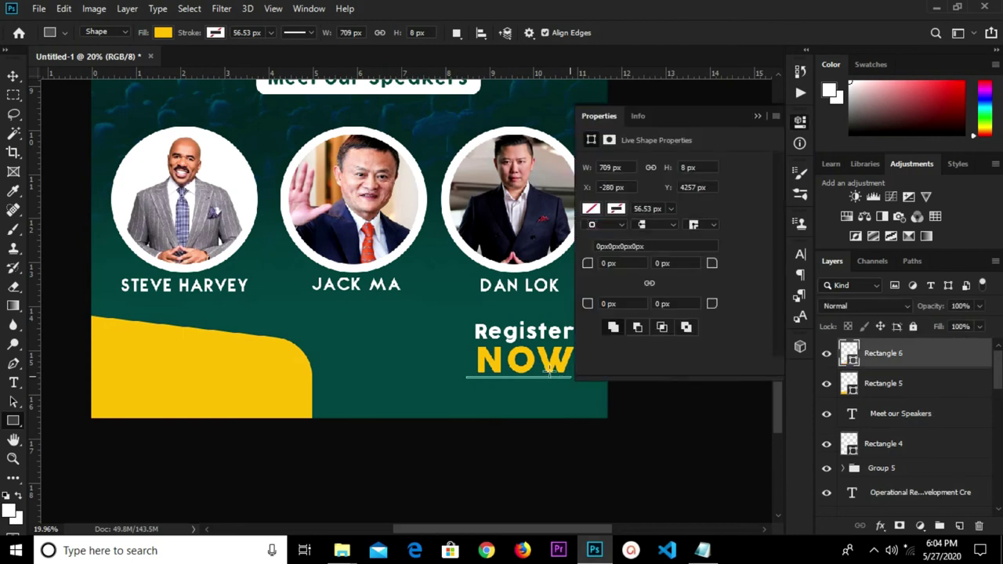
left_click(590, 209)
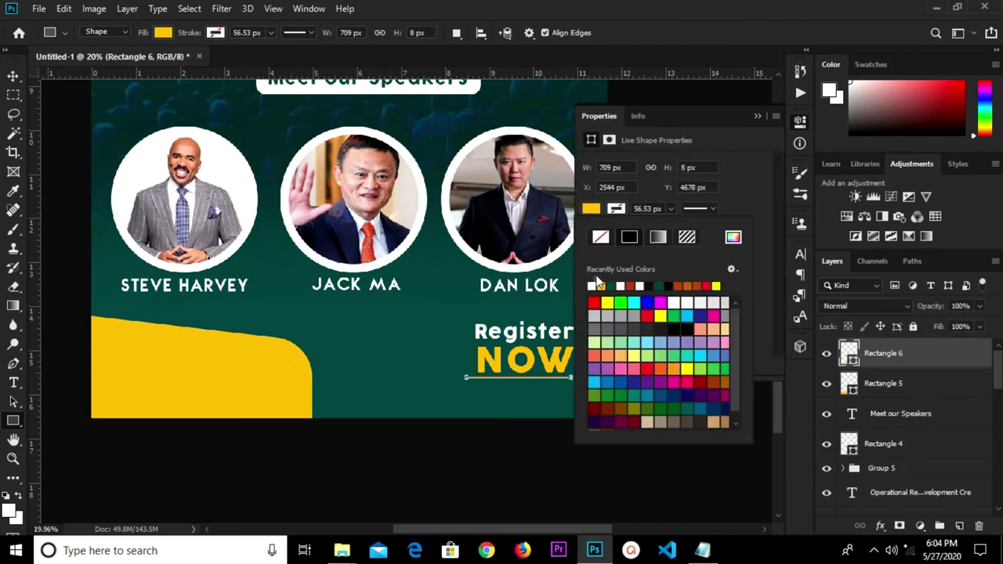
left_click(593, 284)
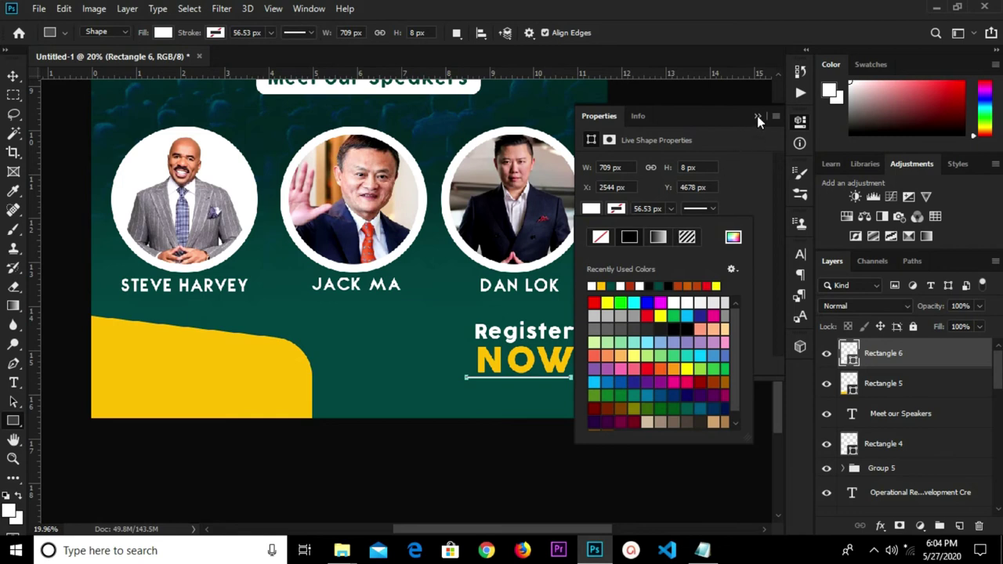
left_click(757, 116)
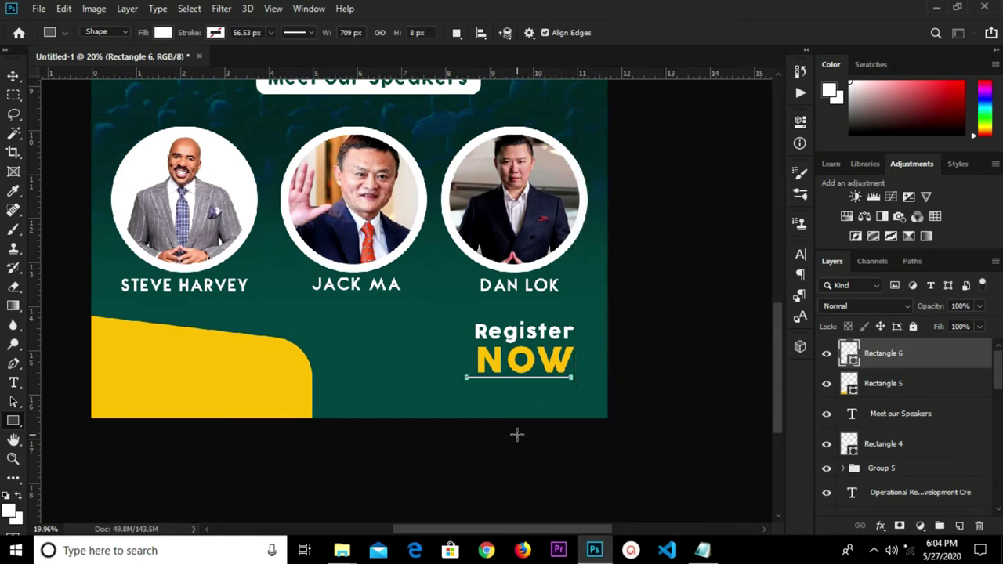
Duplicate the white bar and stretch the copy taller into a button
key("v")
scroll(533, 391, "up", 2)
key("ctrl")
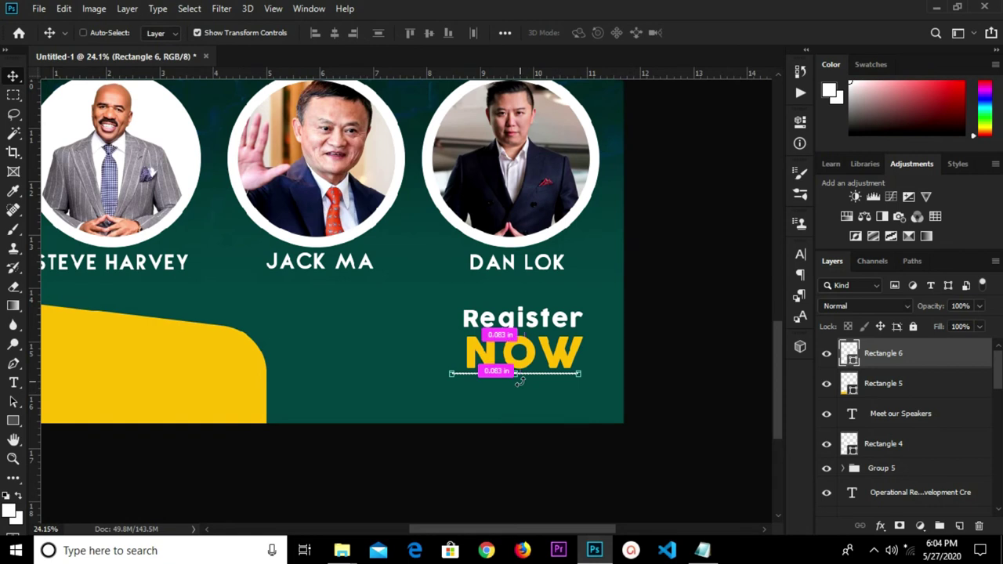
key("ctrl+j")
mouse_move(517, 380)
left_mouse_down()
mouse_move(523, 367)
mouse_move(528, 400)
mouse_move(517, 384)
mouse_move(529, 395)
left_mouse_up()
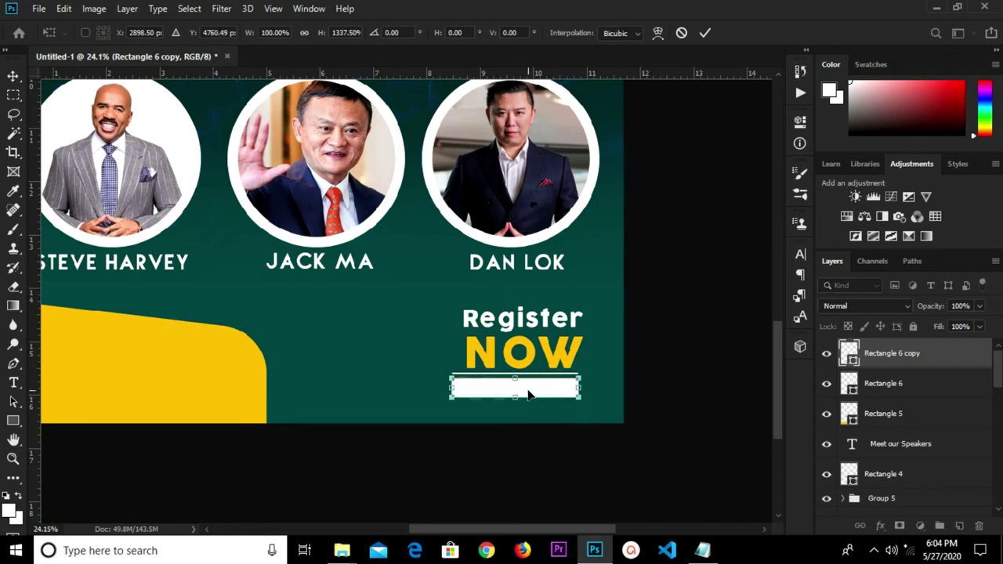
left_click(705, 33)
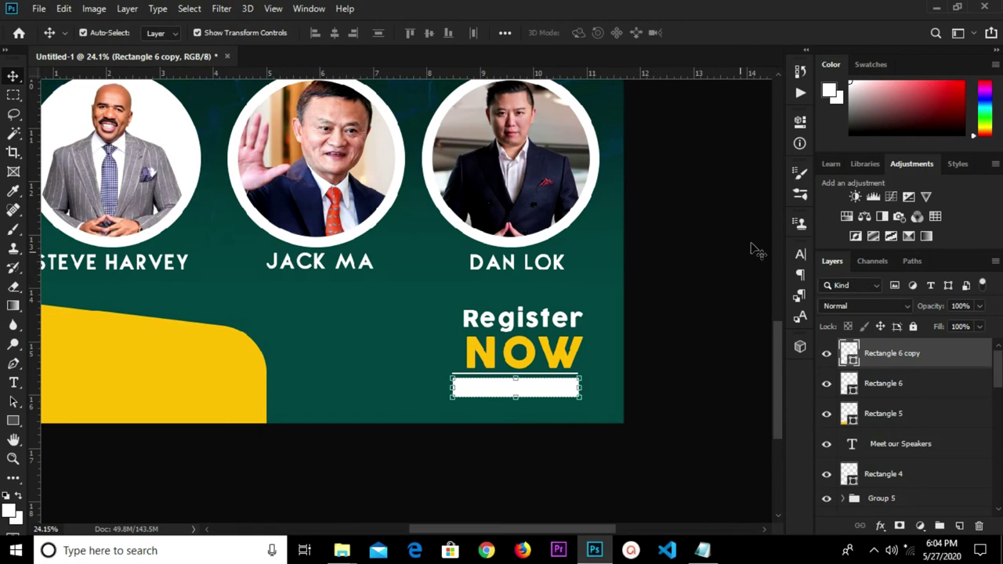
Round the white button's corners to a 53.5 px radius
left_click(800, 123)
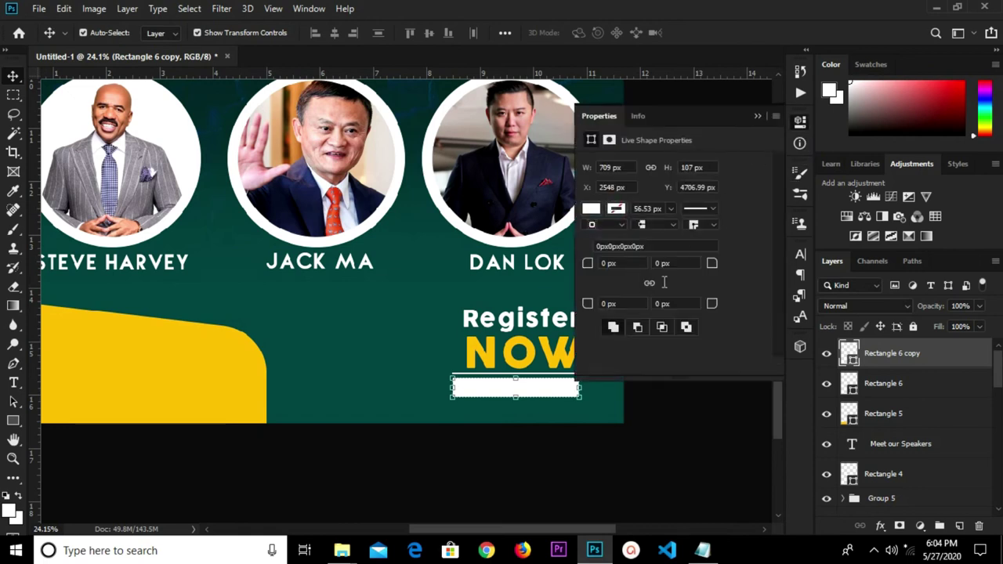
left_click_drag(713, 262, 734, 274)
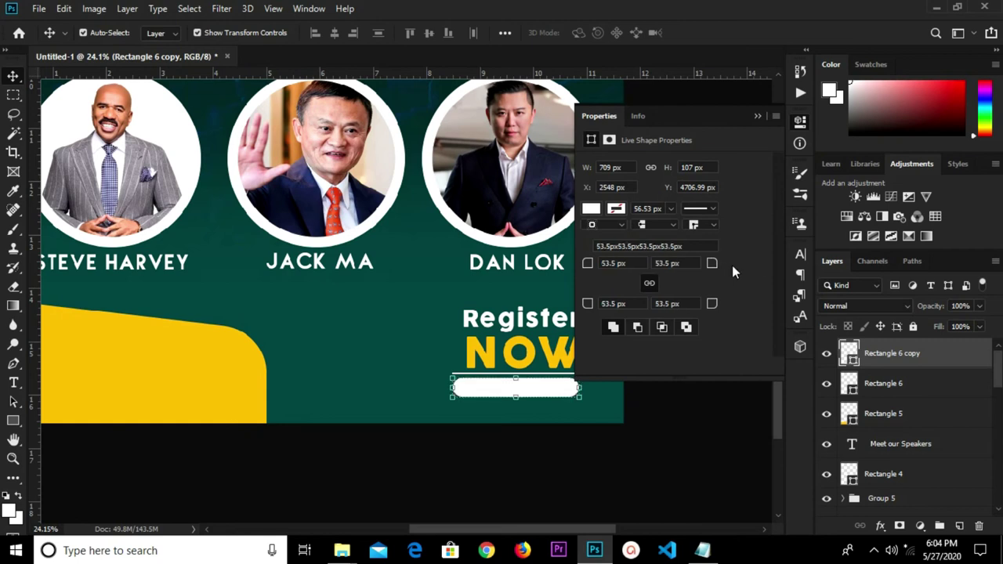
left_click(757, 112)
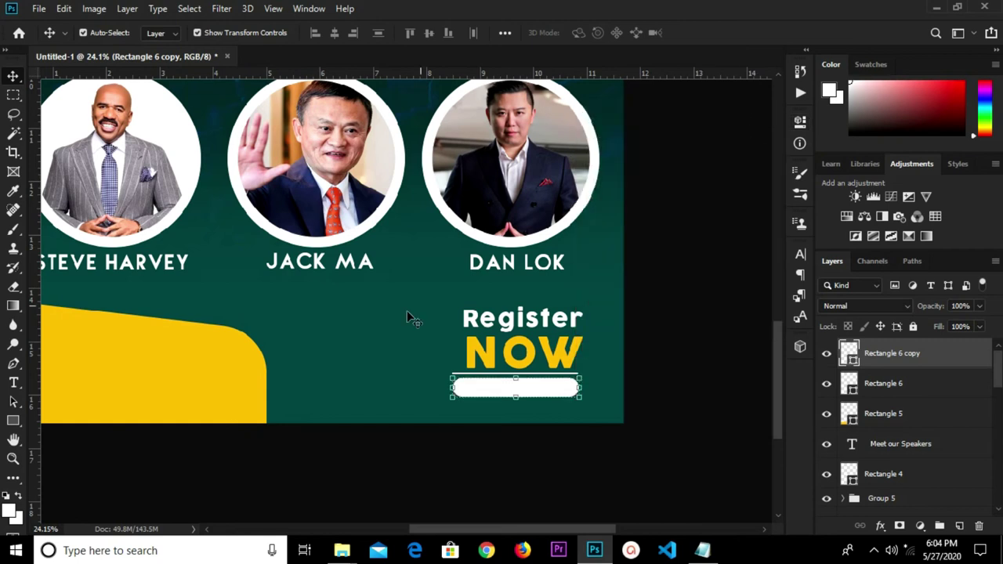
left_click(507, 324)
Alt-drag a duplicate of the Register text to the lower left
key("t")
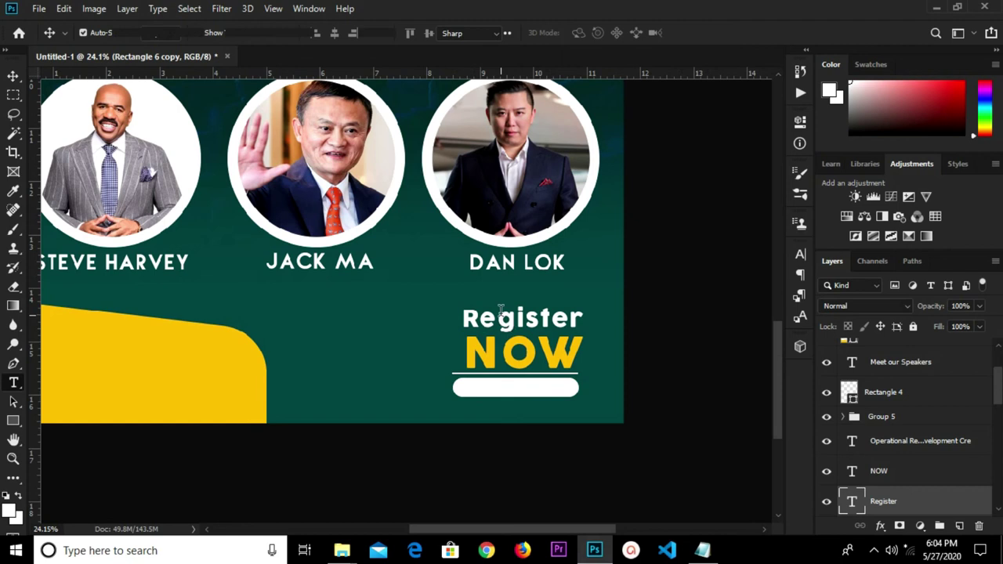
left_click(501, 314)
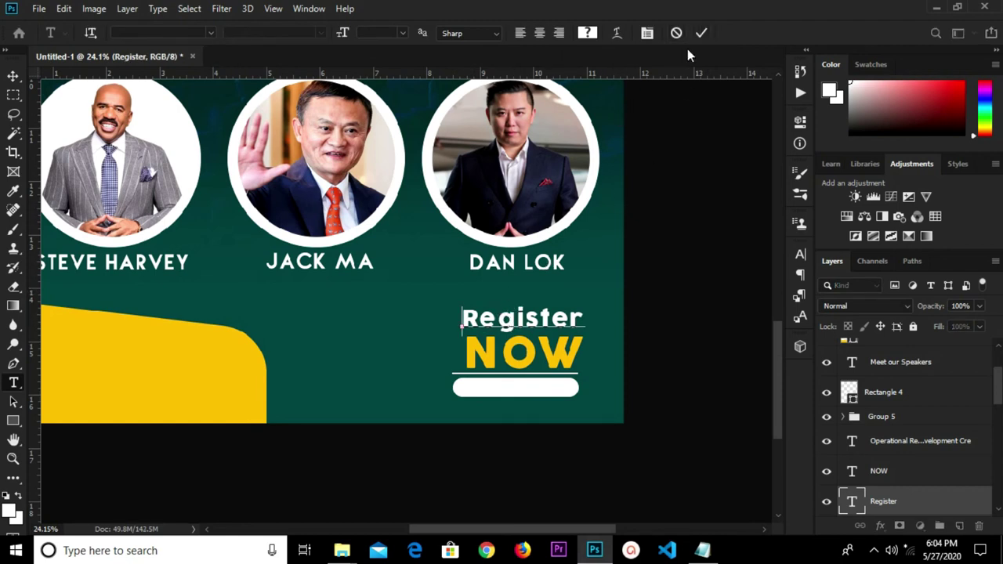
key("ctrl+Return")
key("v")
left_click_drag(522, 325, 386, 374)
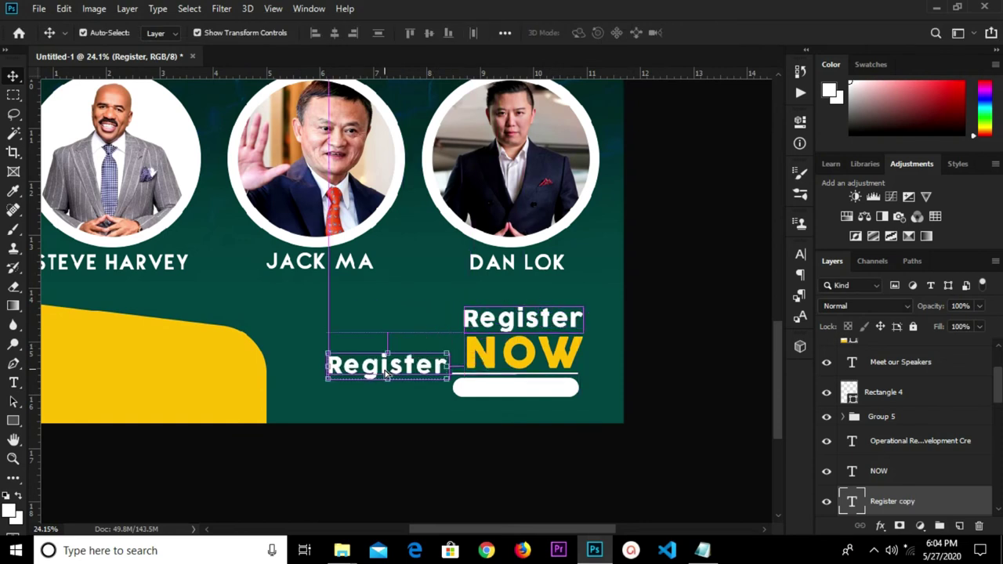
key("t")
left_click(384, 366)
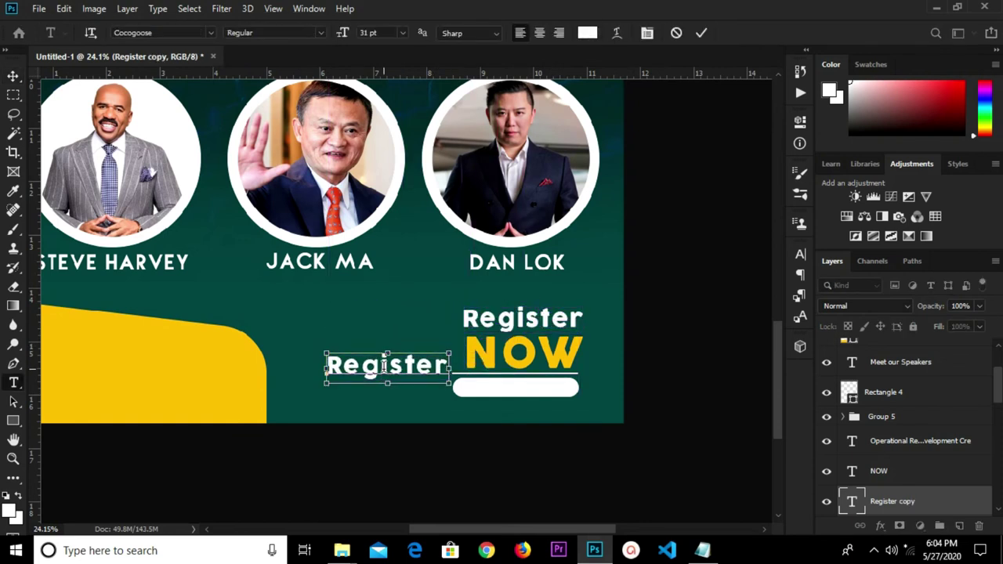
double_click(384, 366)
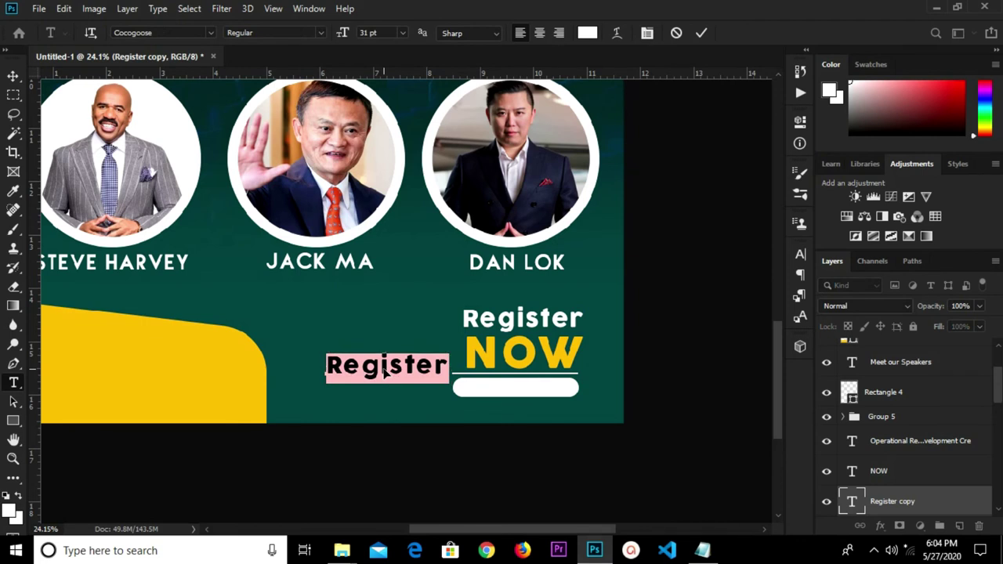
type("W")
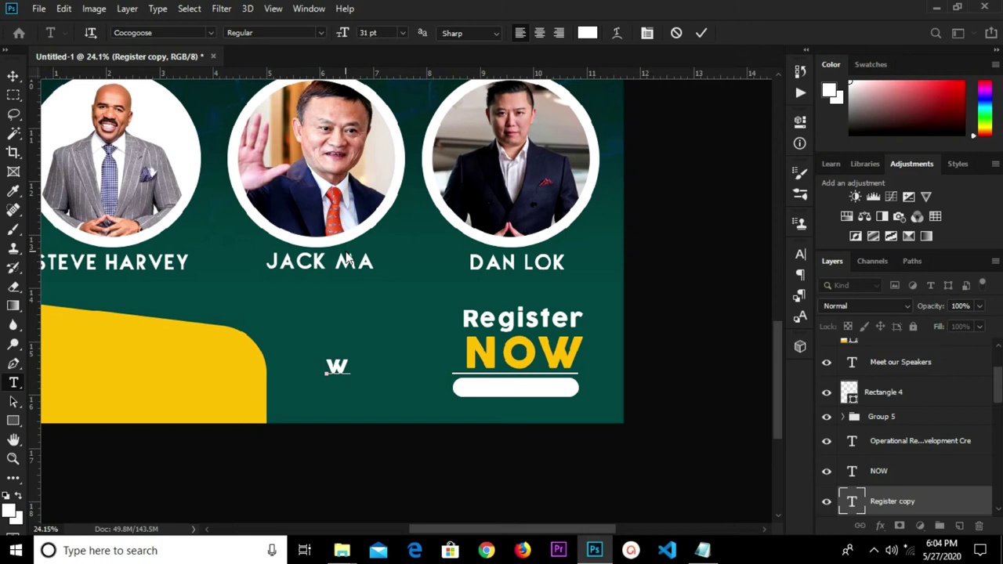
type("ww.design")
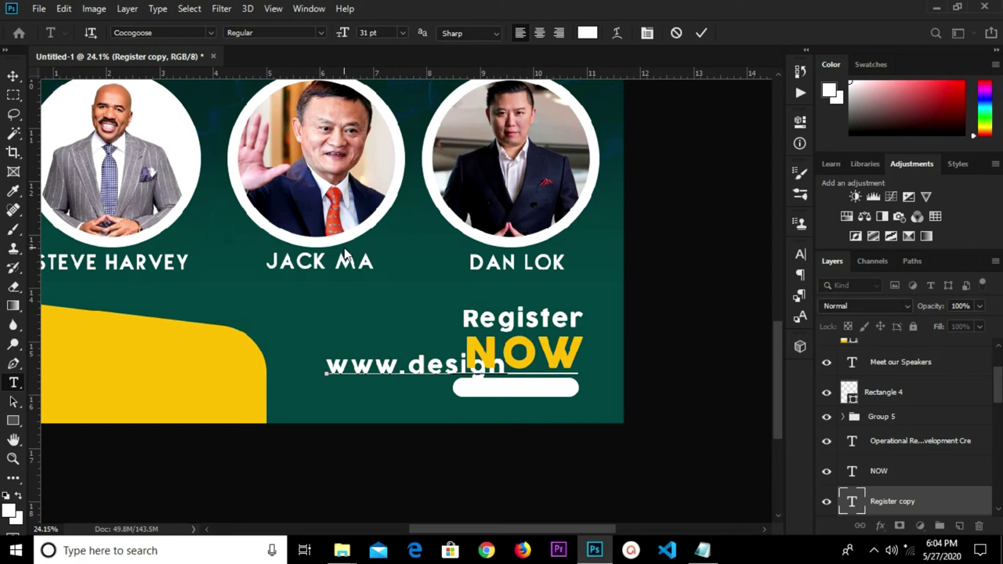
type(".com")
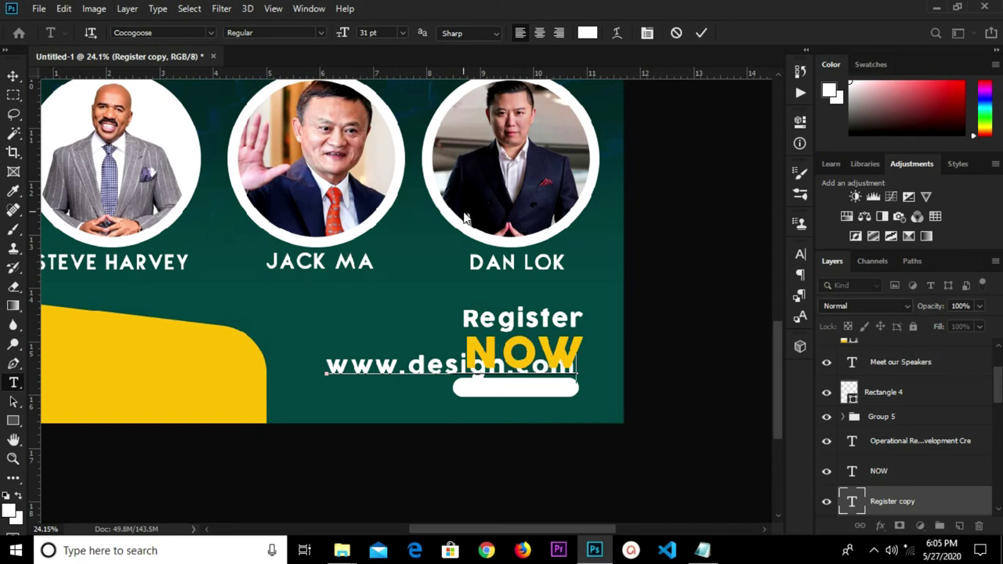
left_click(701, 32)
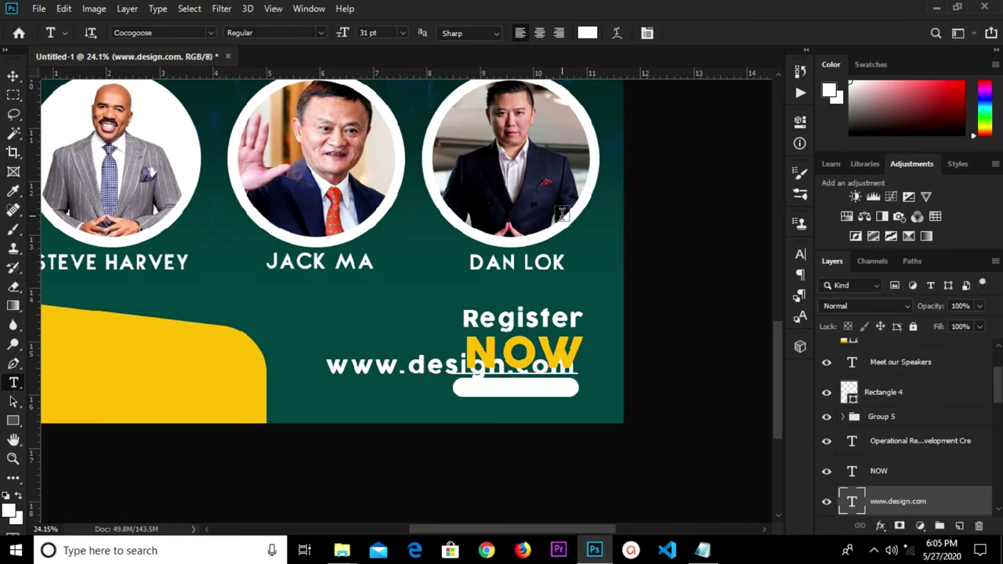
key("v")
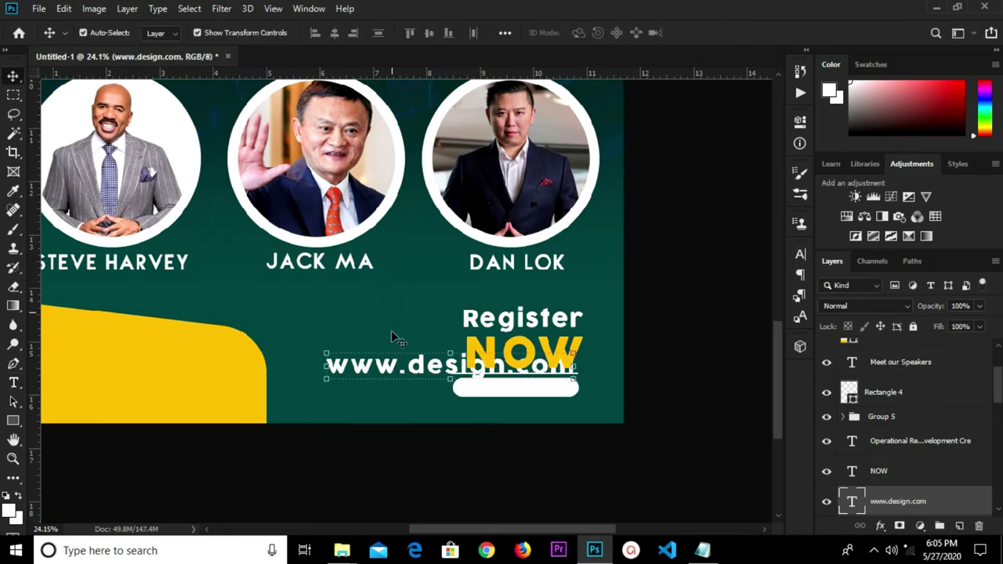
Set the address text to 8 pt and dark green 004a47 sampled from the background
left_click(799, 256)
left_click(694, 293)
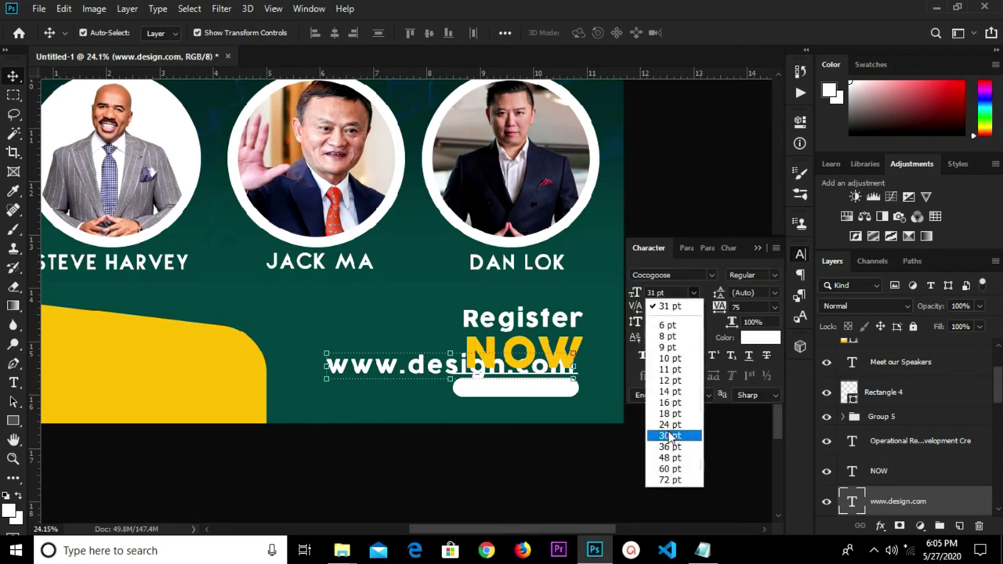
left_click(671, 336)
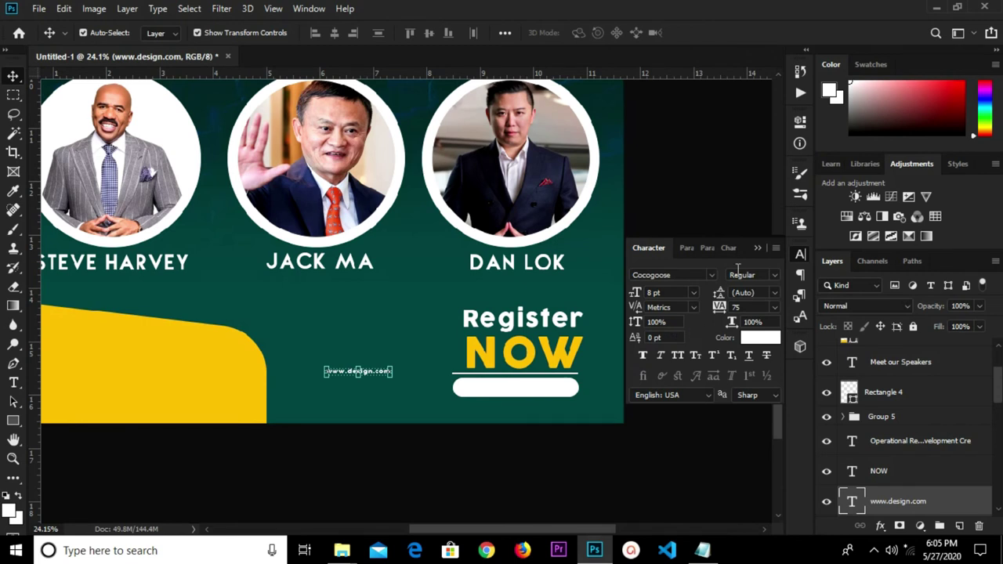
left_click(766, 339)
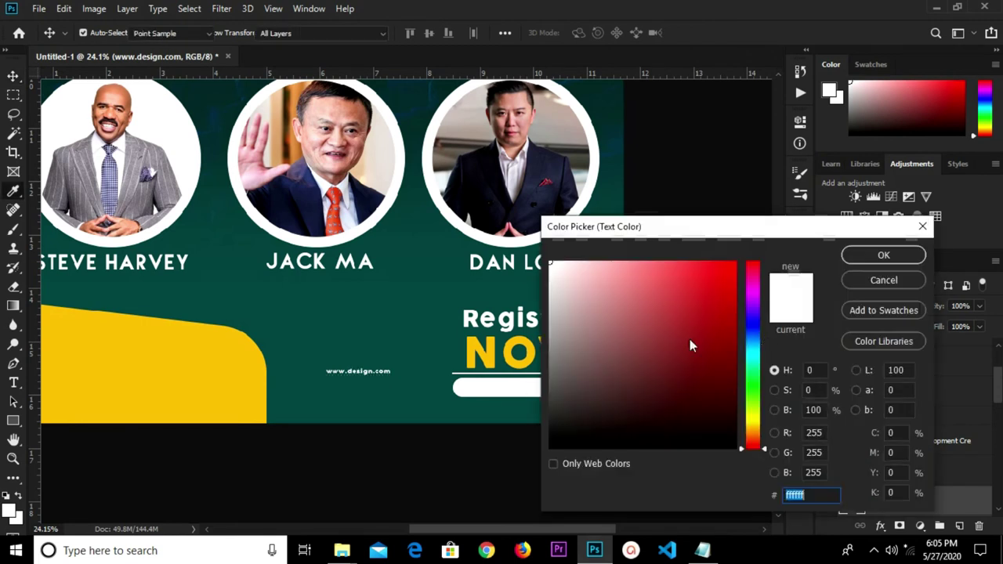
left_click(429, 335)
left_click(879, 262)
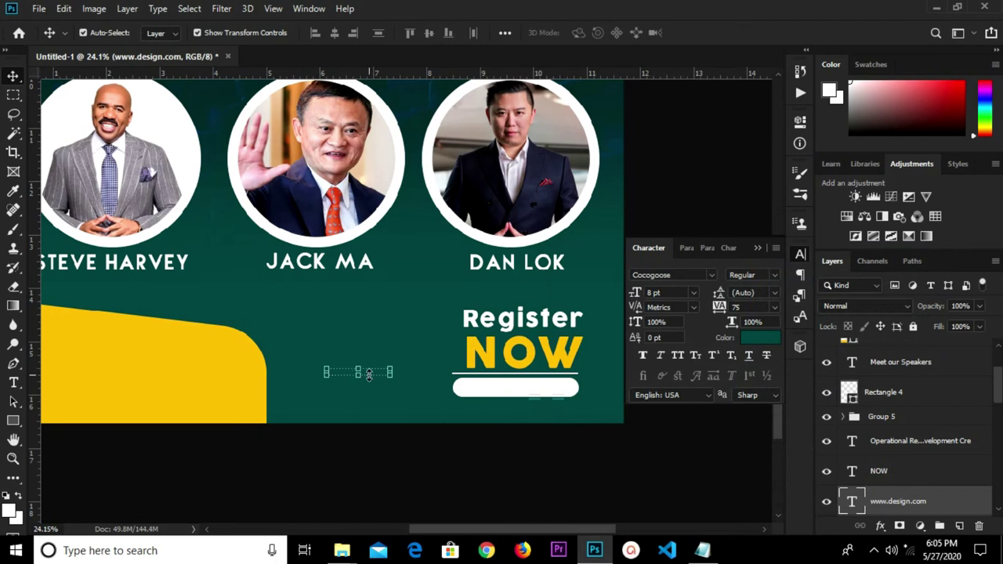
Move the address onto the white bar, resize it to 12 pt, and centre it
left_click_drag(369, 376, 476, 391)
left_click_drag(888, 502, 914, 353)
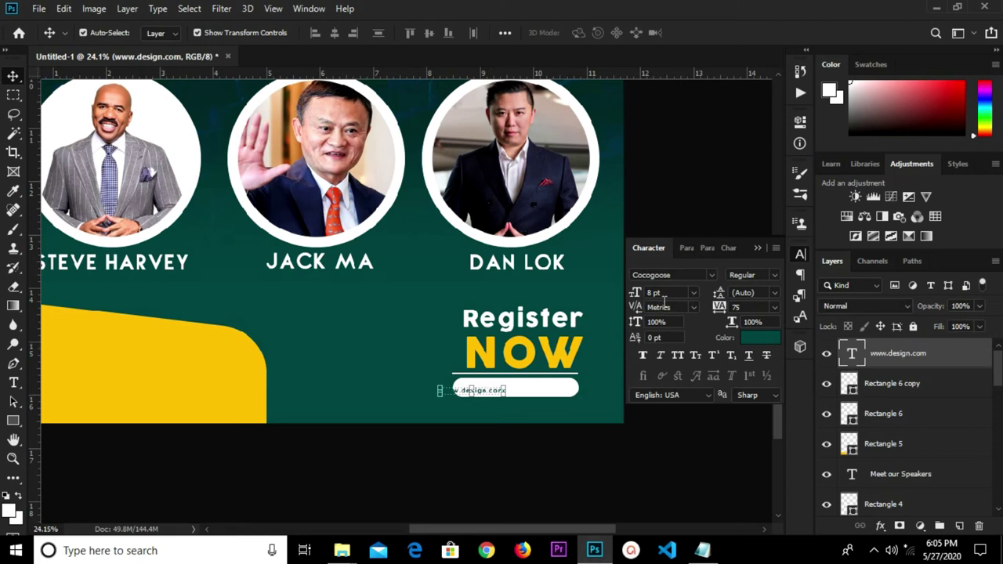
left_click(694, 293)
left_click(675, 367)
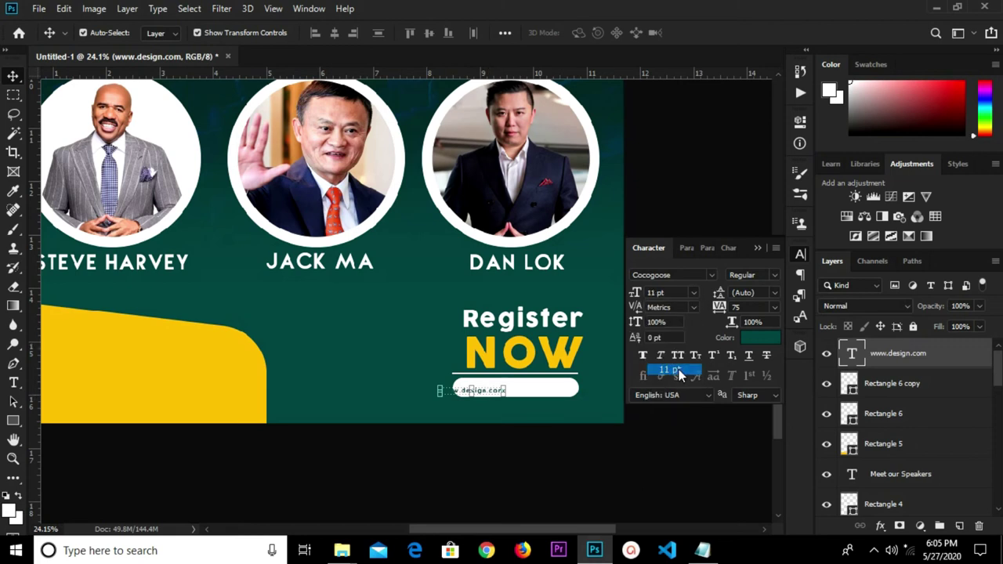
left_click(693, 294)
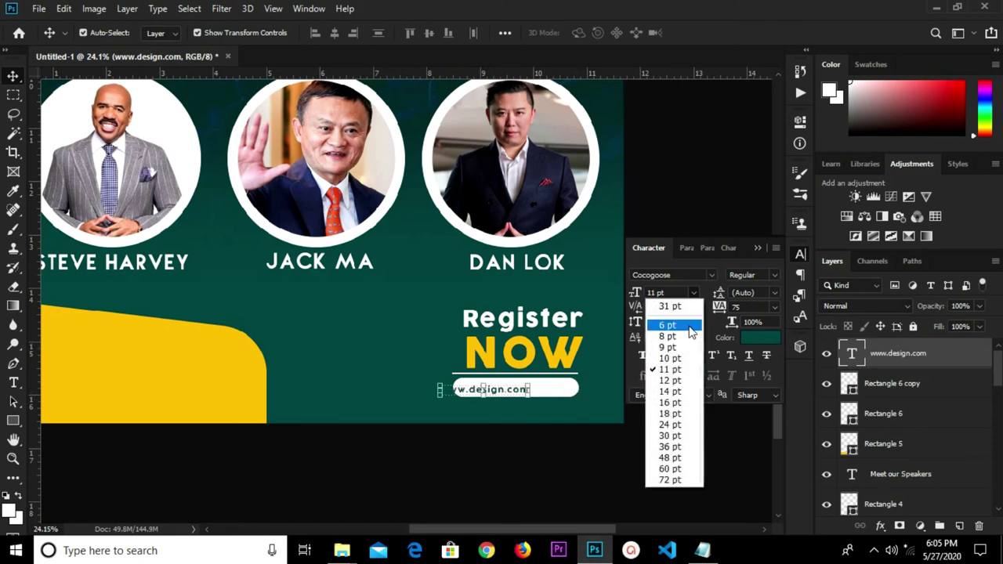
left_click(674, 382)
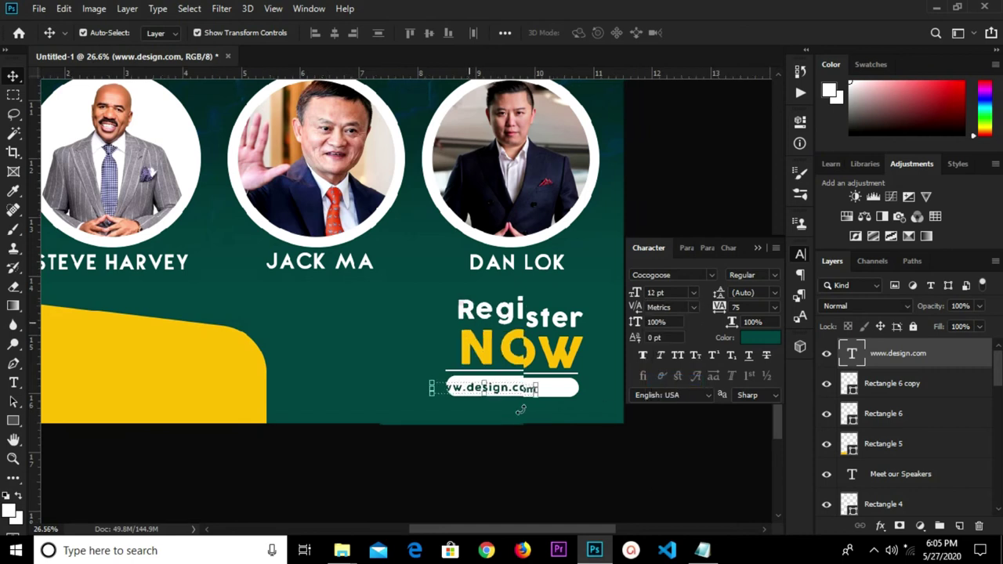
scroll(520, 389, "up", 1)
left_click_drag(519, 384, 554, 381)
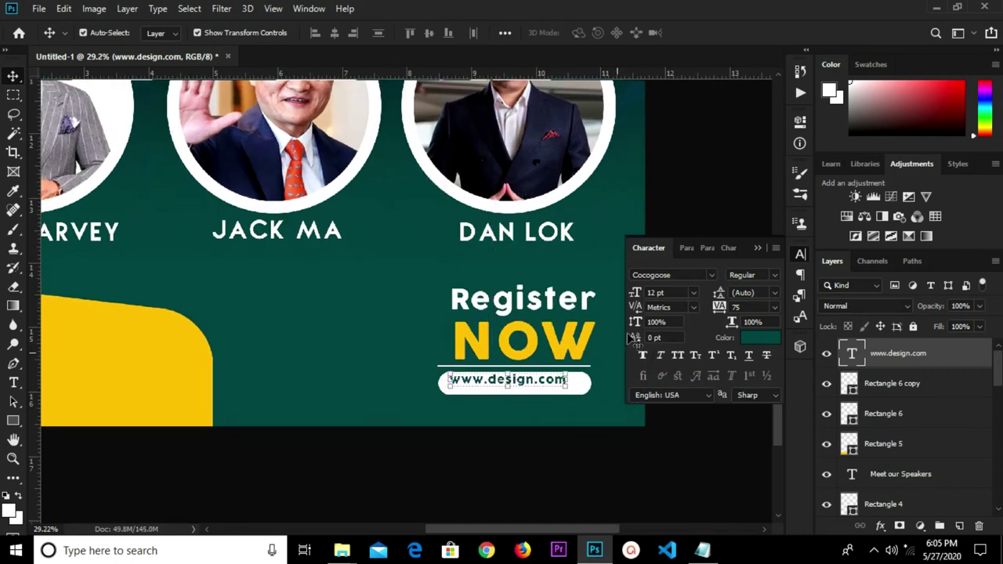
Enlarge the address text to 14 pt and nudge it down inside the bar
left_click(693, 293)
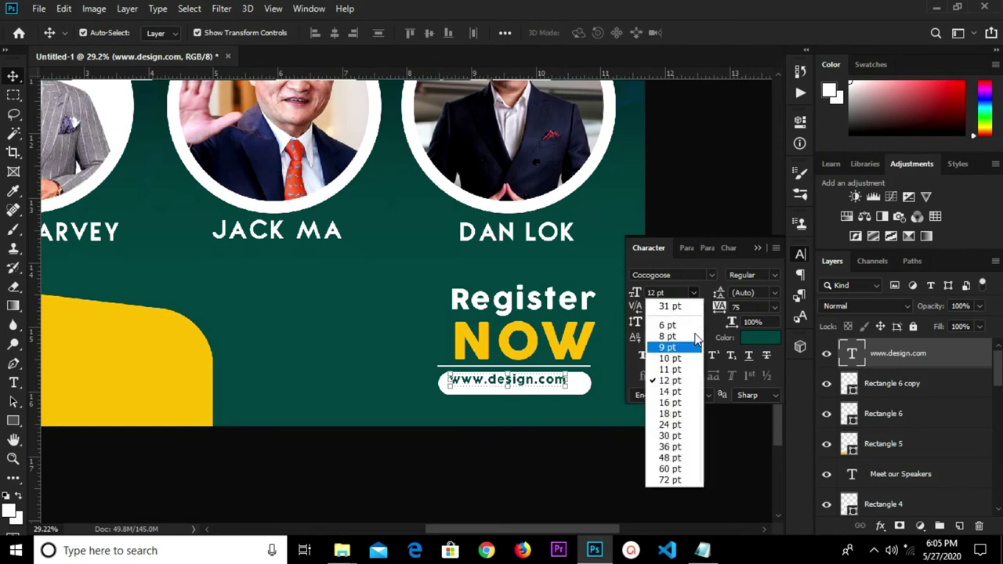
left_click(686, 392)
left_click_drag(544, 387, 541, 391)
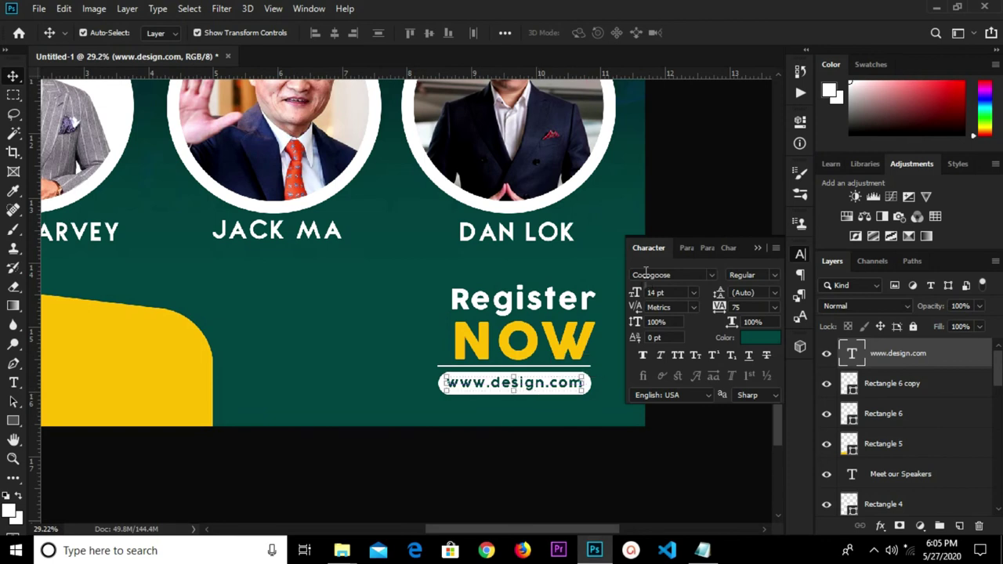
left_click(757, 247)
left_click(694, 298)
Copy the three Reservations lines from the summit notes in Notepad and return to the flyer
scroll(685, 306, "down", 3)
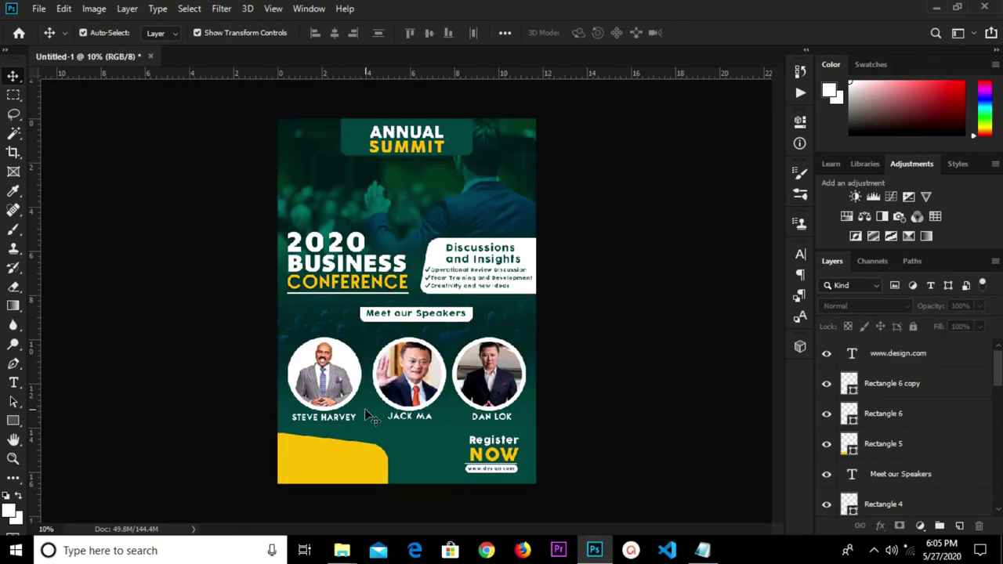
left_click(703, 550)
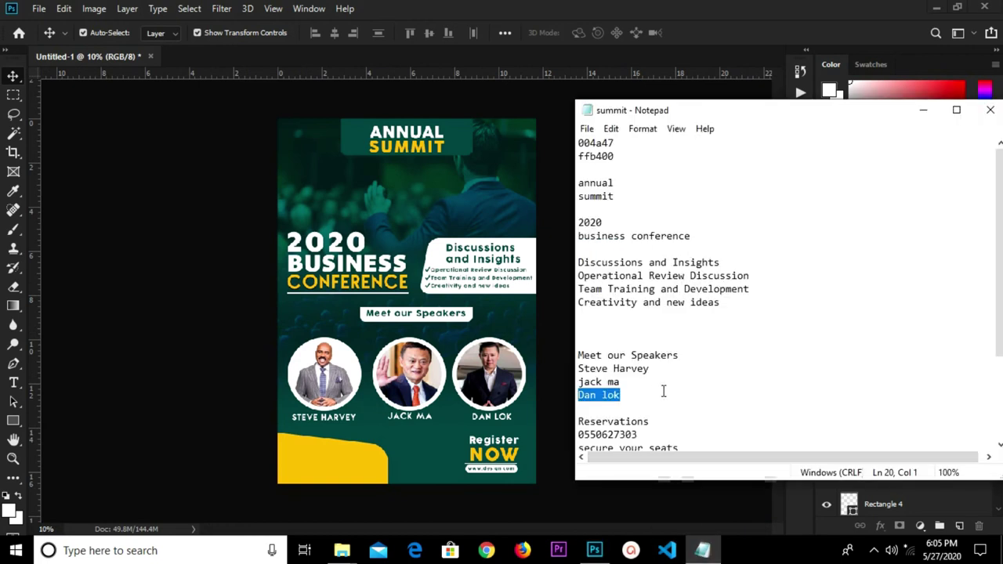
scroll(663, 391, "down", 3)
left_click_drag(679, 328, 577, 301)
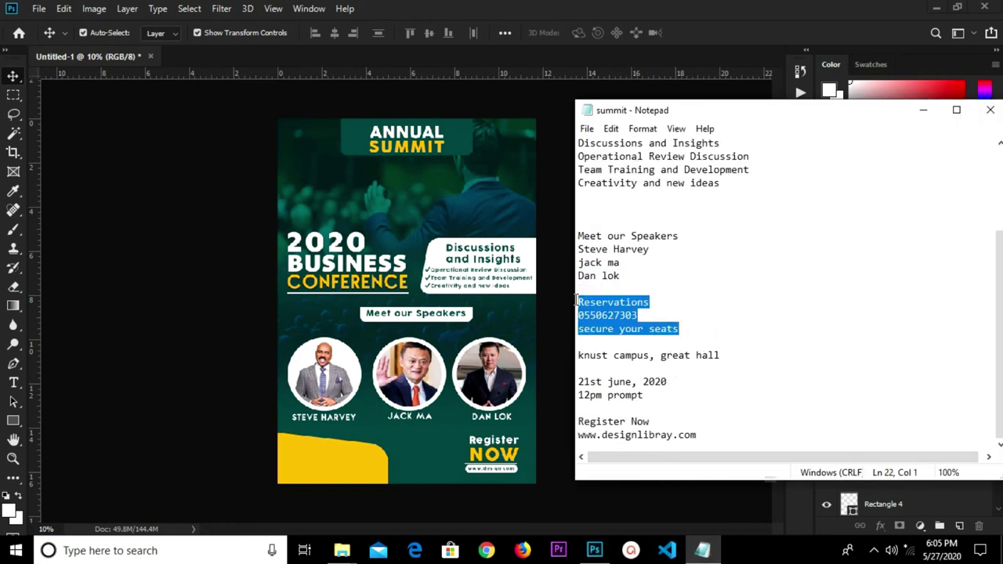
right_click(619, 300)
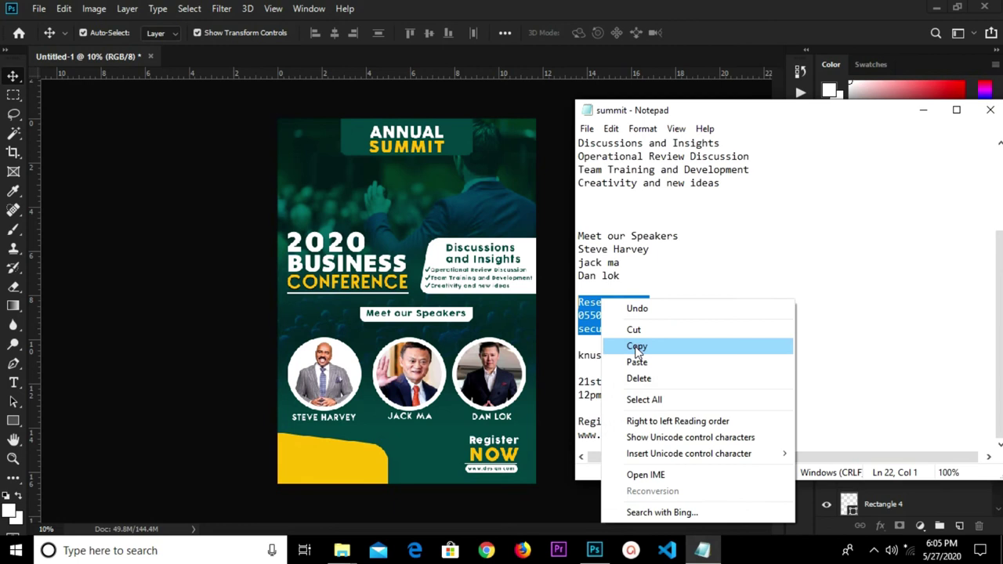
left_click(635, 347)
left_click(316, 473)
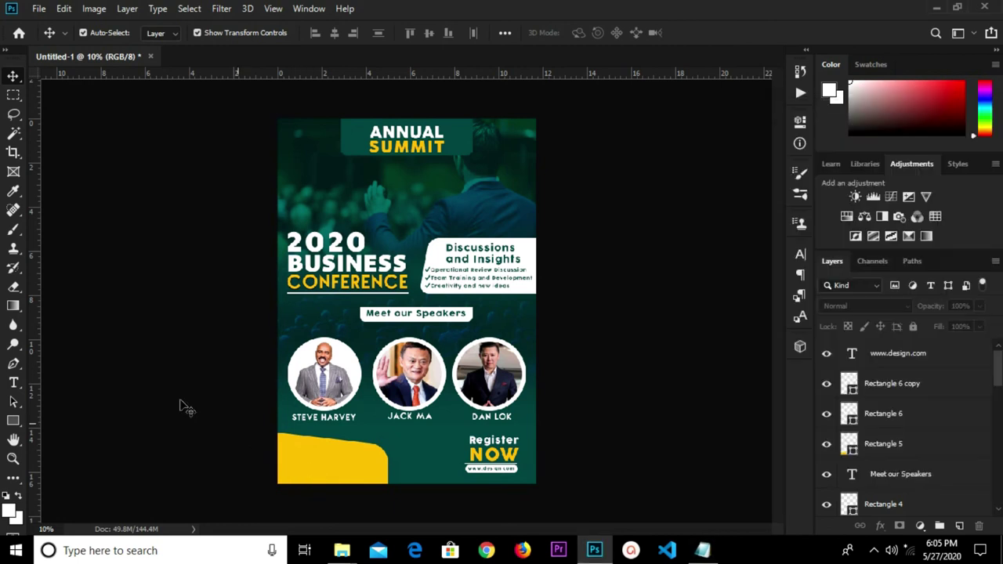
Paste the reservations lines as a new text layer and move it onto the bottom-left yellow shape
left_click(13, 383)
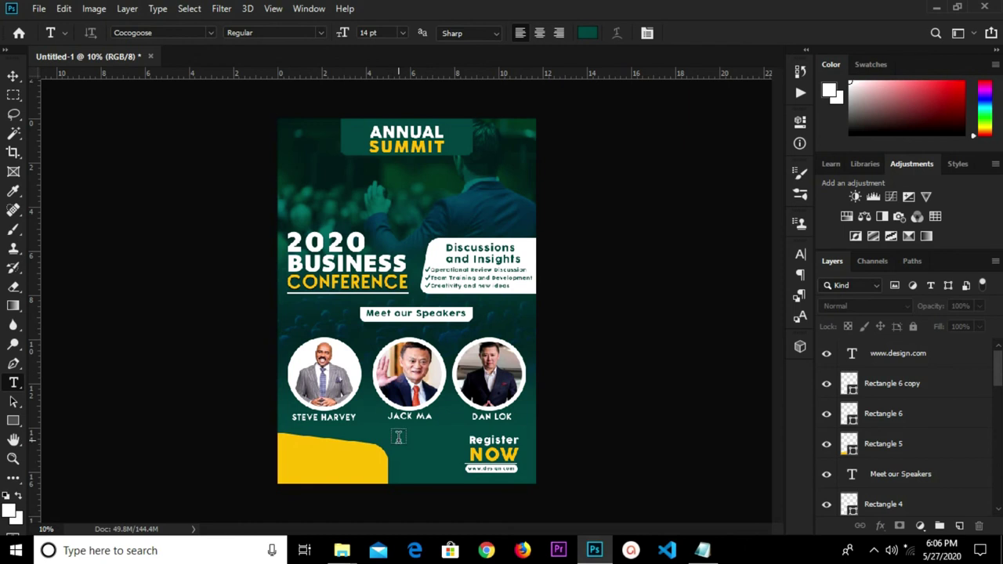
left_click(398, 438)
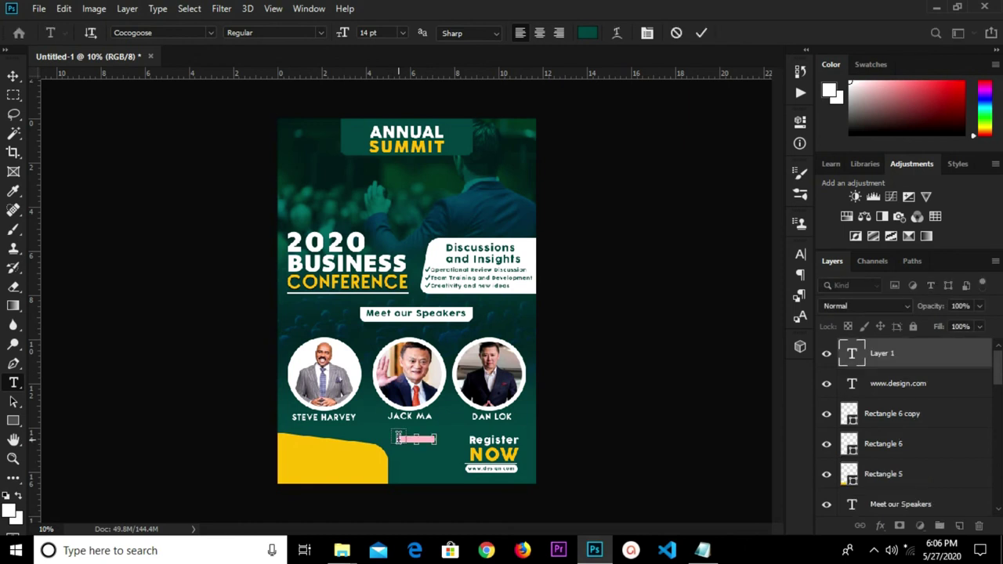
key("ctrl+v")
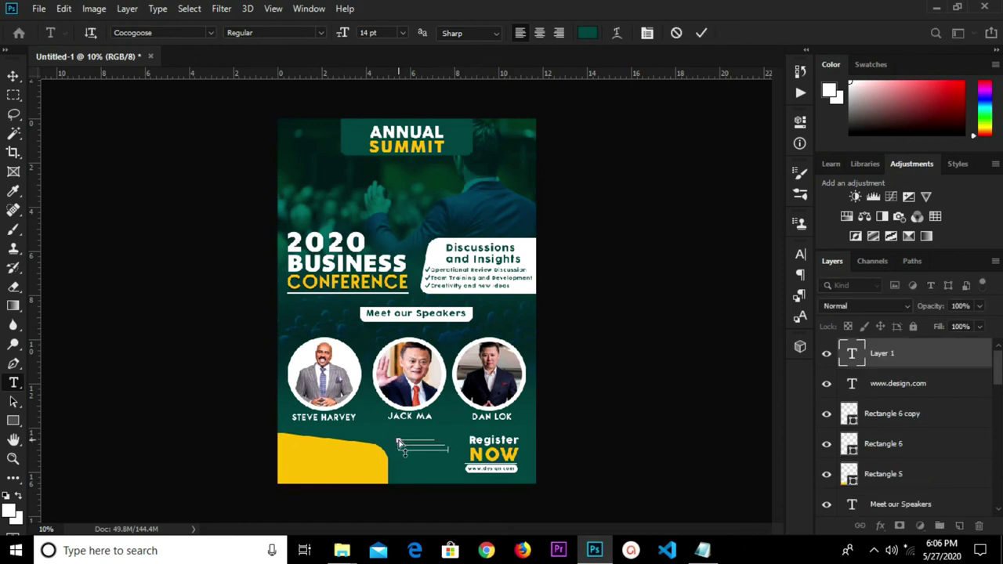
left_click(700, 34)
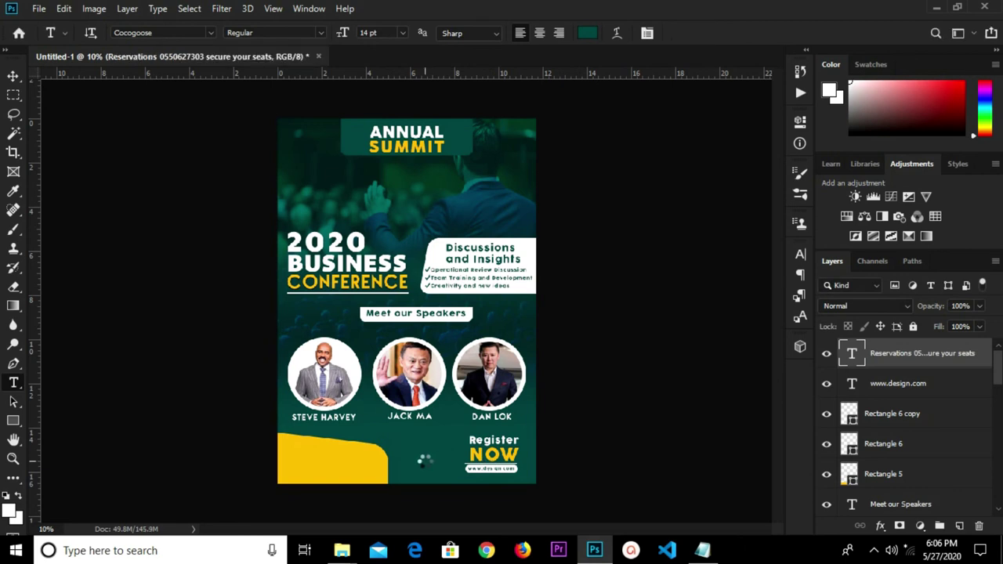
key("v")
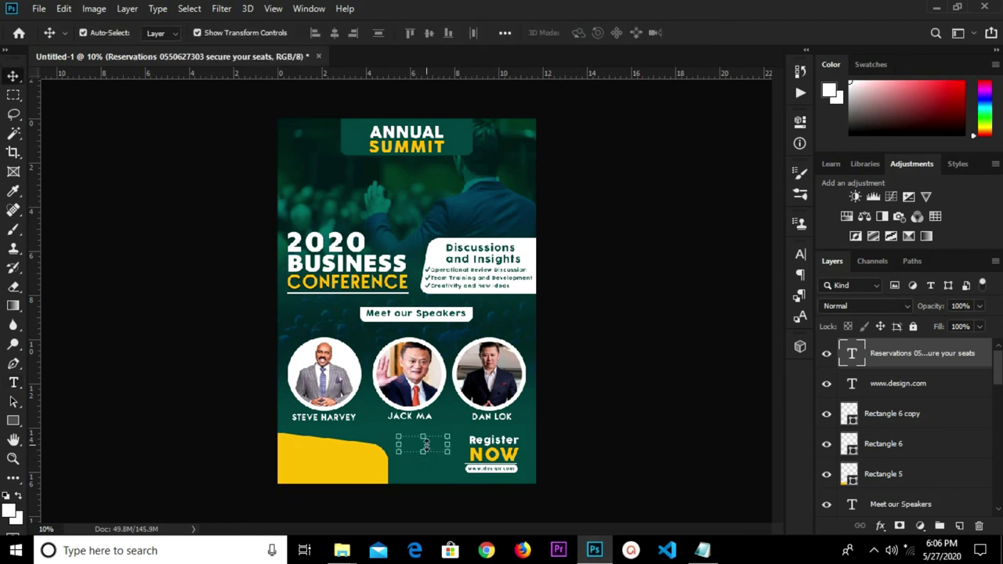
left_click_drag(426, 444, 314, 470)
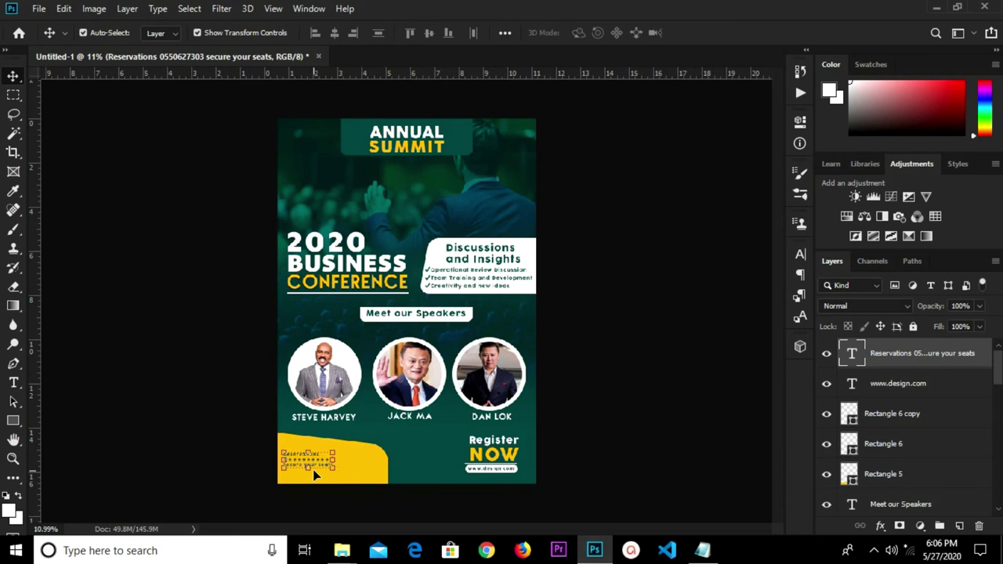
scroll(313, 470, "up", 2)
scroll(313, 470, "up", 1)
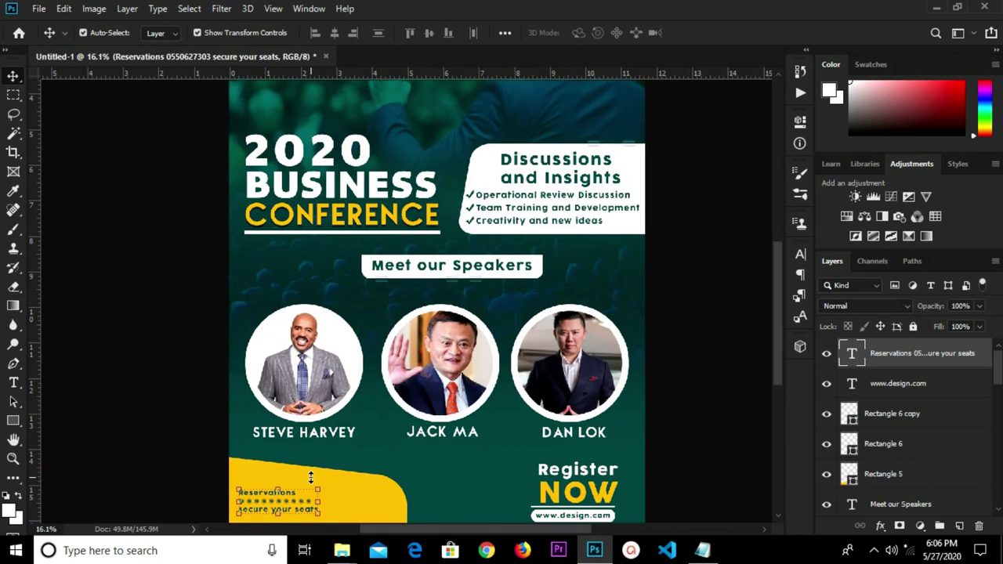
Set the reservations text font to BengasiBold
left_click(800, 254)
left_click(711, 275)
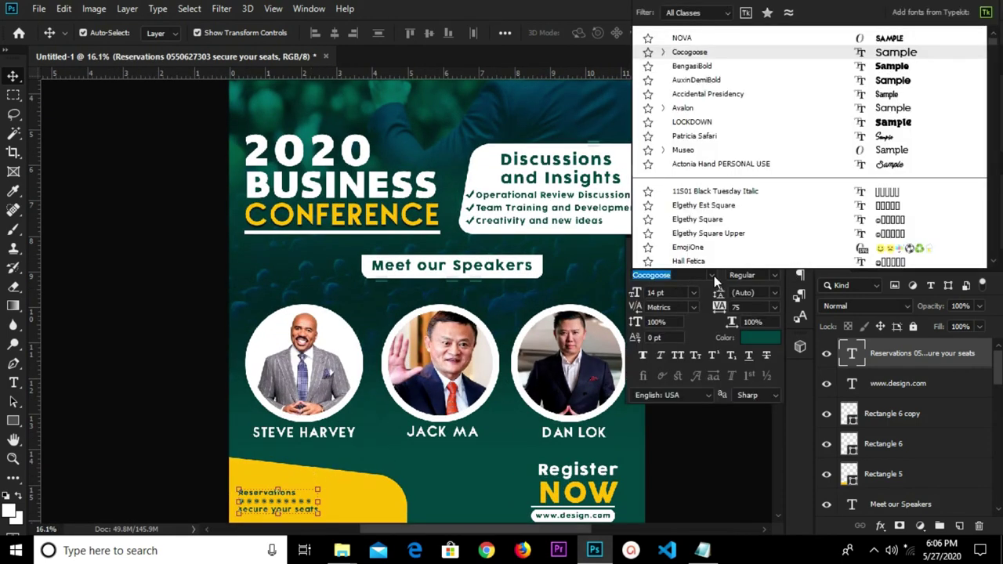
left_click(695, 65)
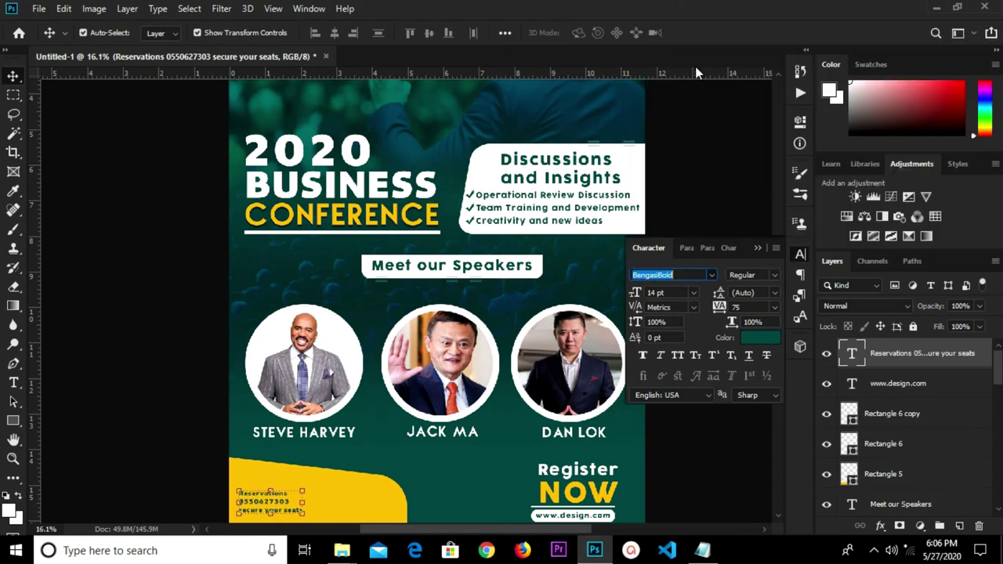
left_click(757, 248)
scroll(299, 439, "down", 3)
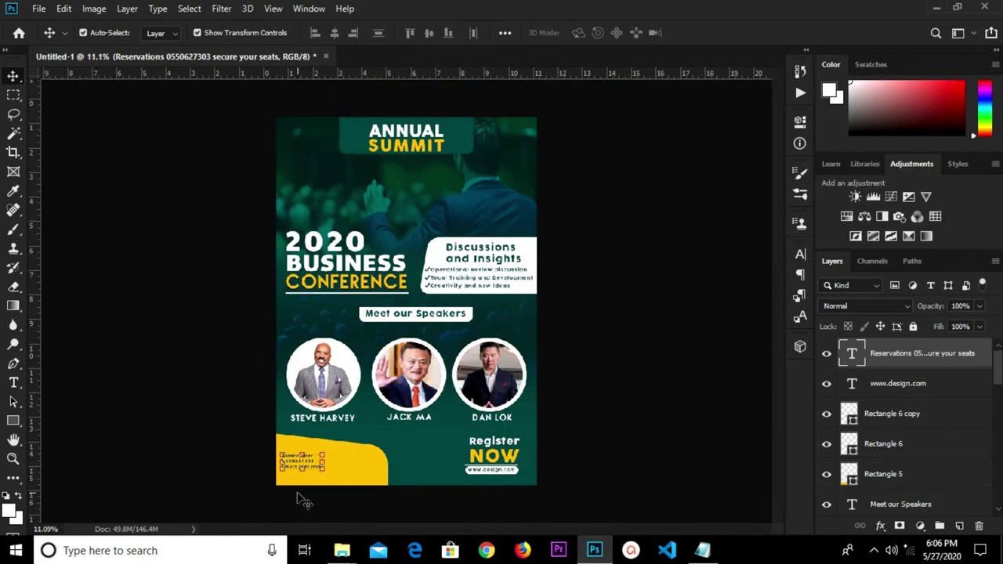
Scale up the reservations text with Free Transform to fill the yellow shape
scroll(298, 496, "up", 2)
scroll(306, 501, "up", 1)
key("ctrl+t")
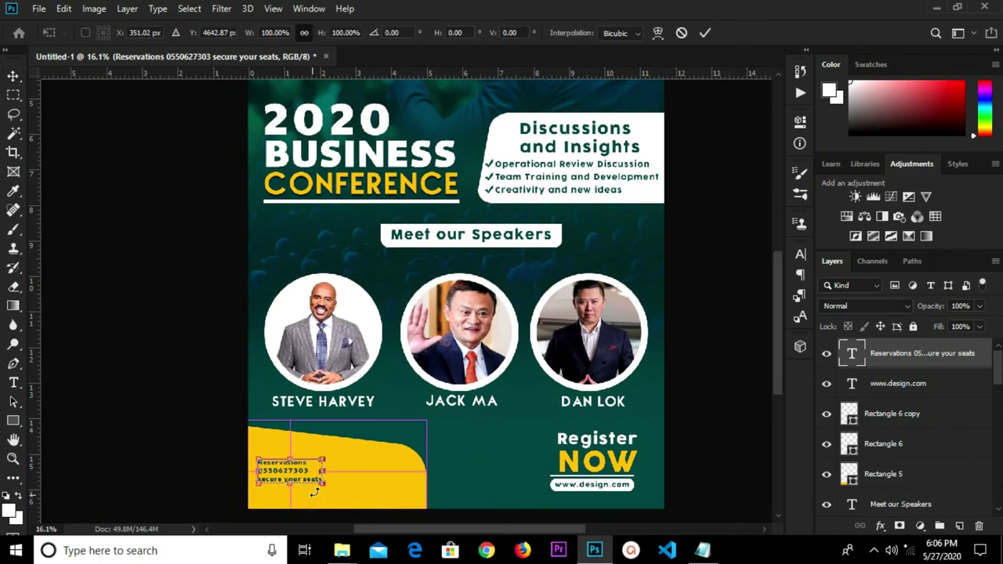
left_click_drag(324, 487, 379, 521)
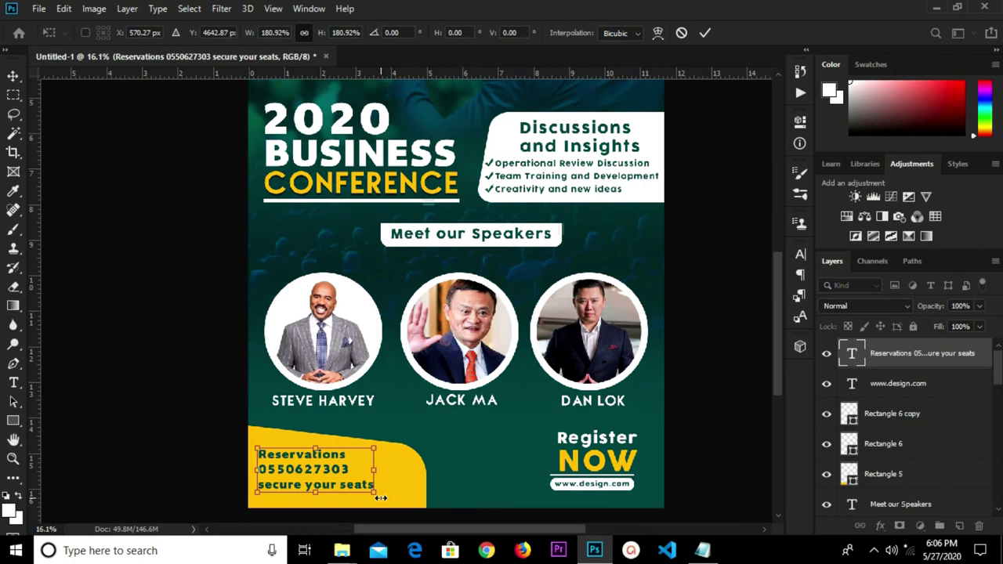
left_click_drag(378, 495, 399, 507)
left_click(709, 34)
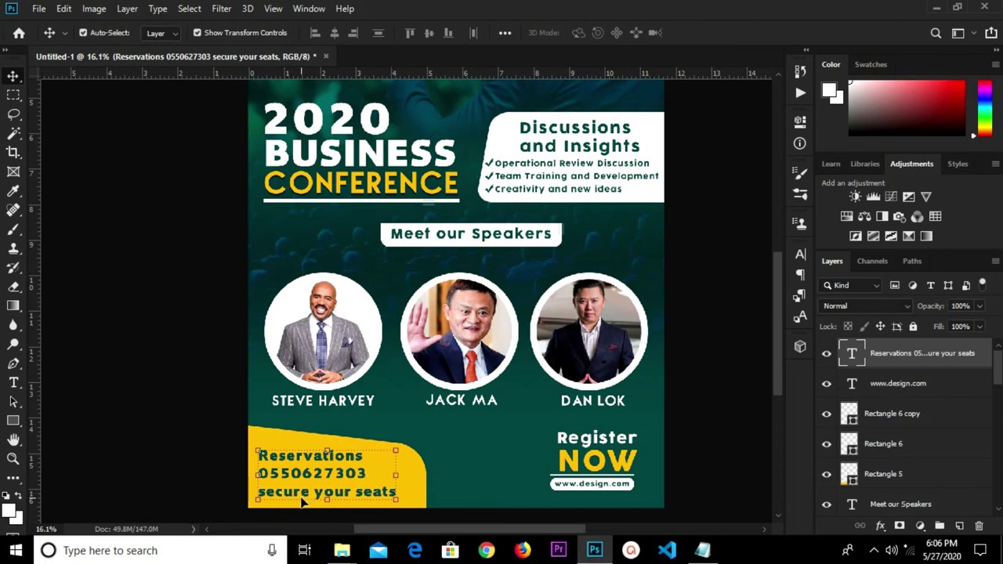
Centre-align the reservations lines, reposition the block on the yellow shape, and select 'secure your seats'
key("t")
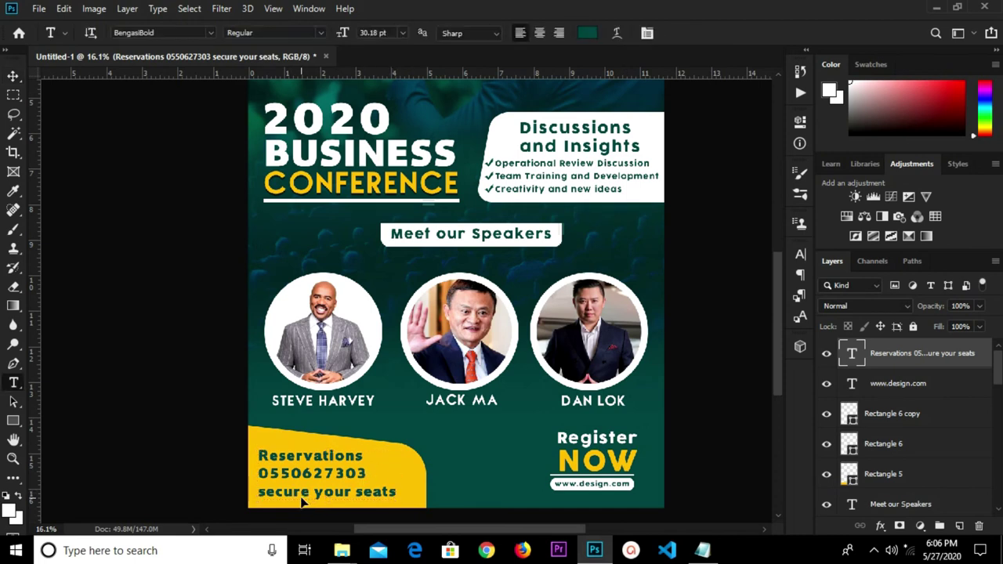
left_click(799, 255)
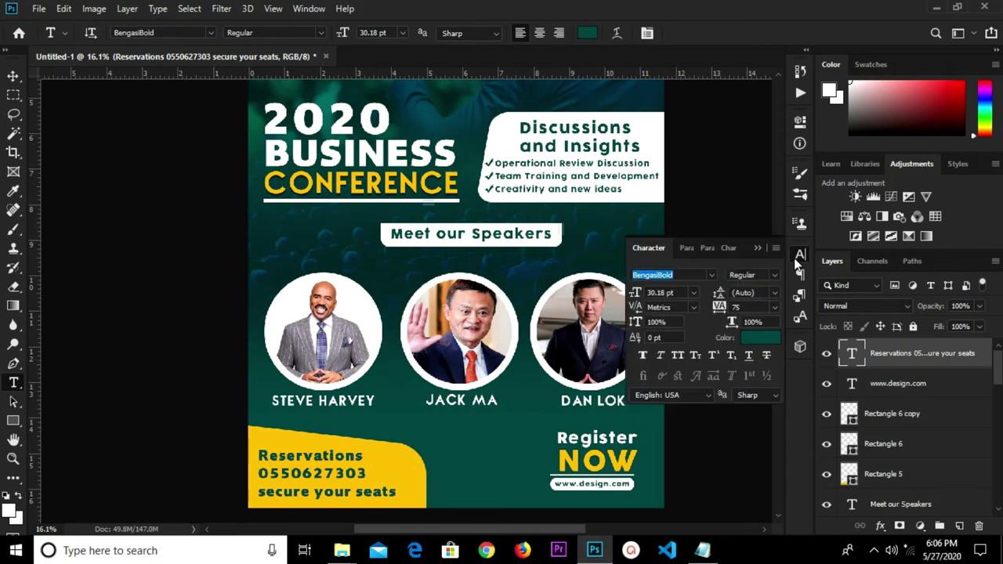
left_click(686, 247)
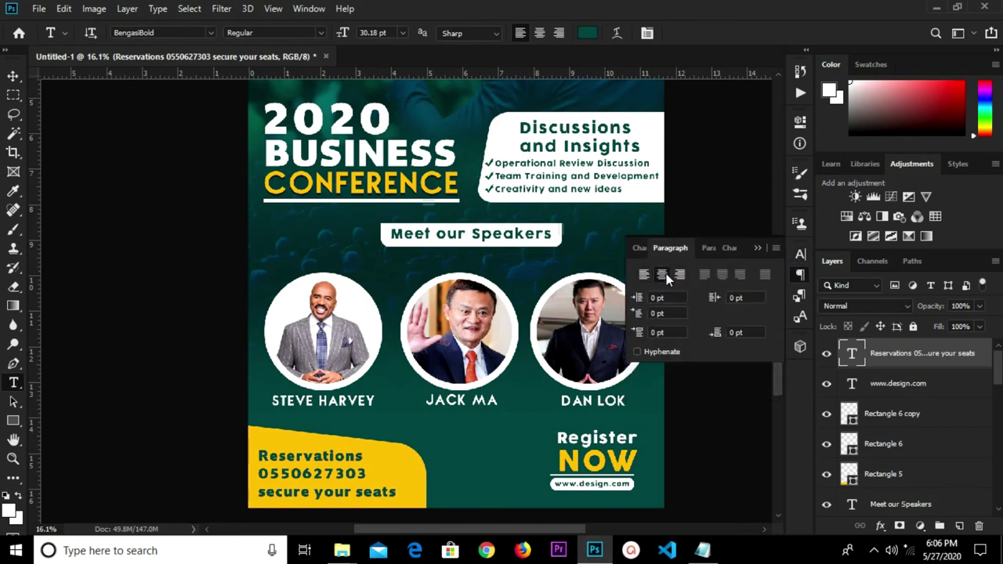
left_click(664, 274)
left_click(758, 247)
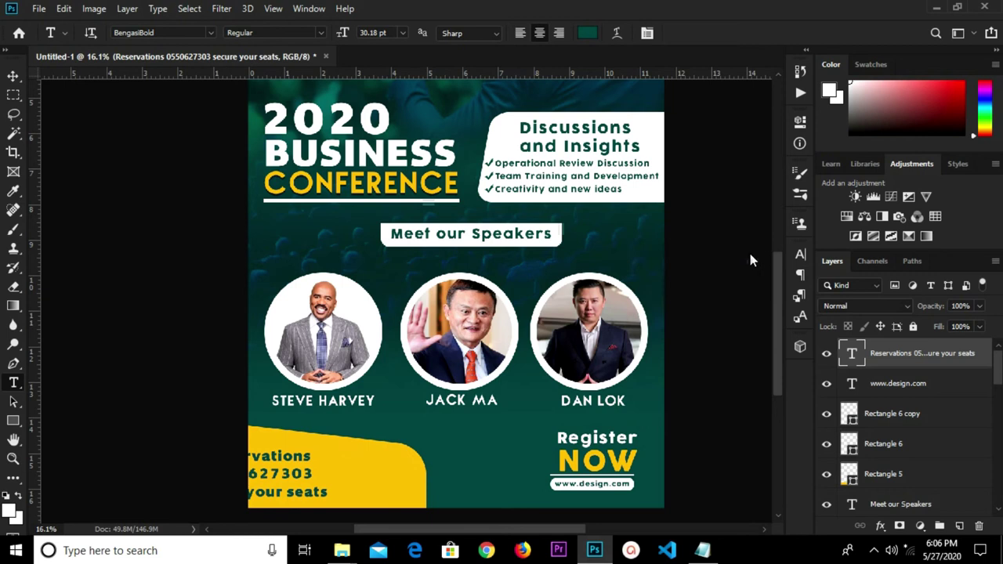
key("v")
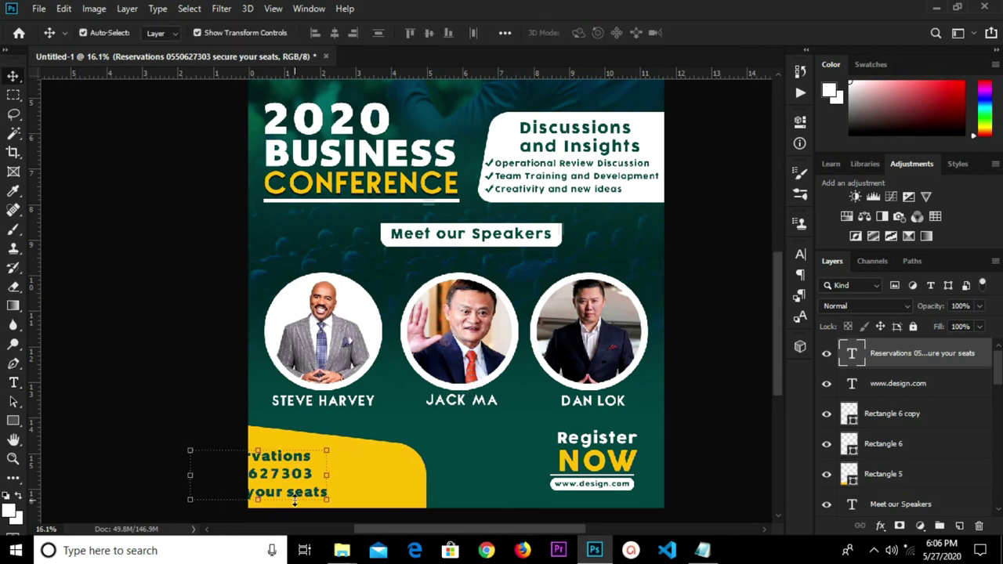
left_click_drag(290, 482, 329, 490)
scroll(272, 498, "up", 1)
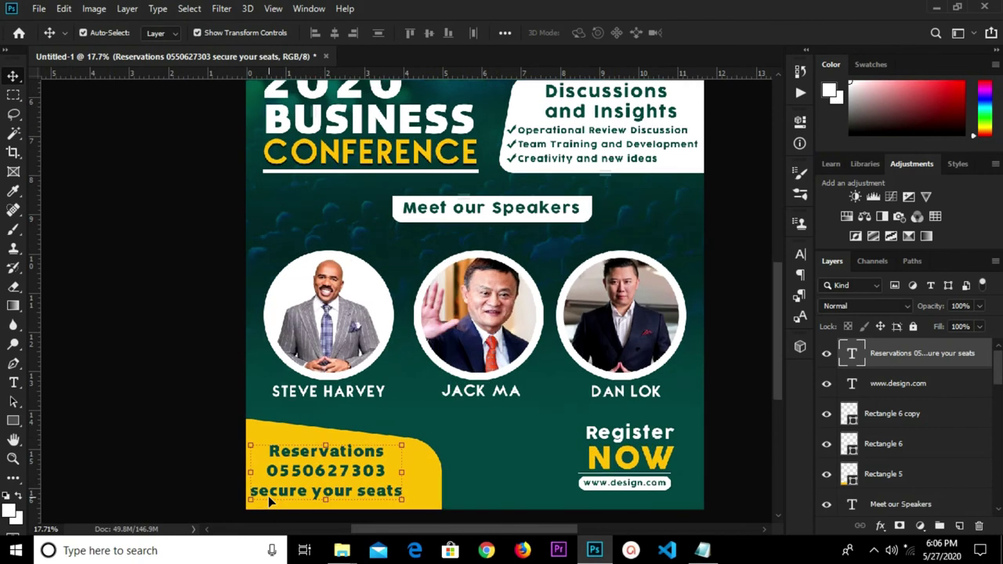
key("t")
left_click_drag(252, 491, 398, 490)
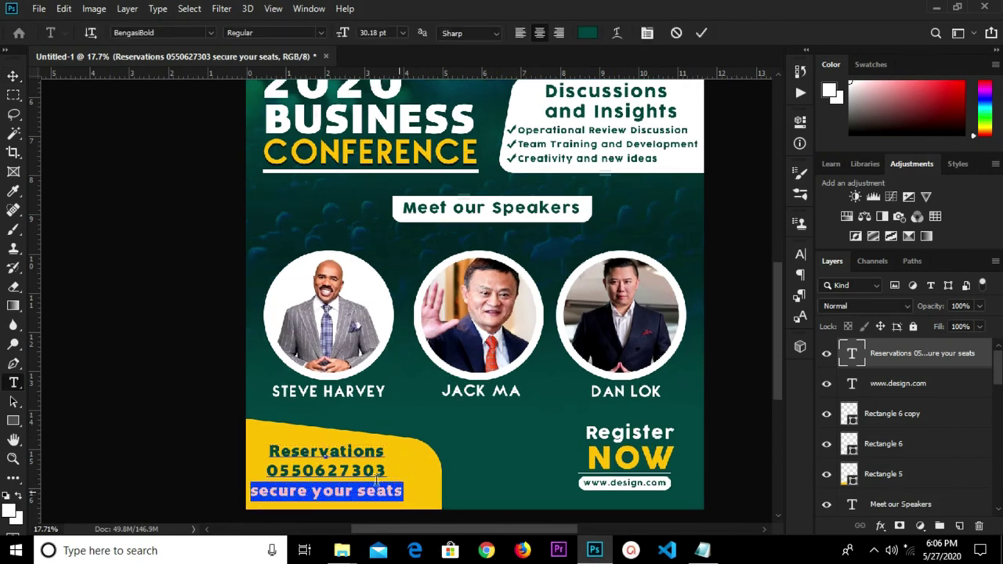
Make the 'secure your seats' line All Caps at 24 pt and commit the edit
left_click(799, 259)
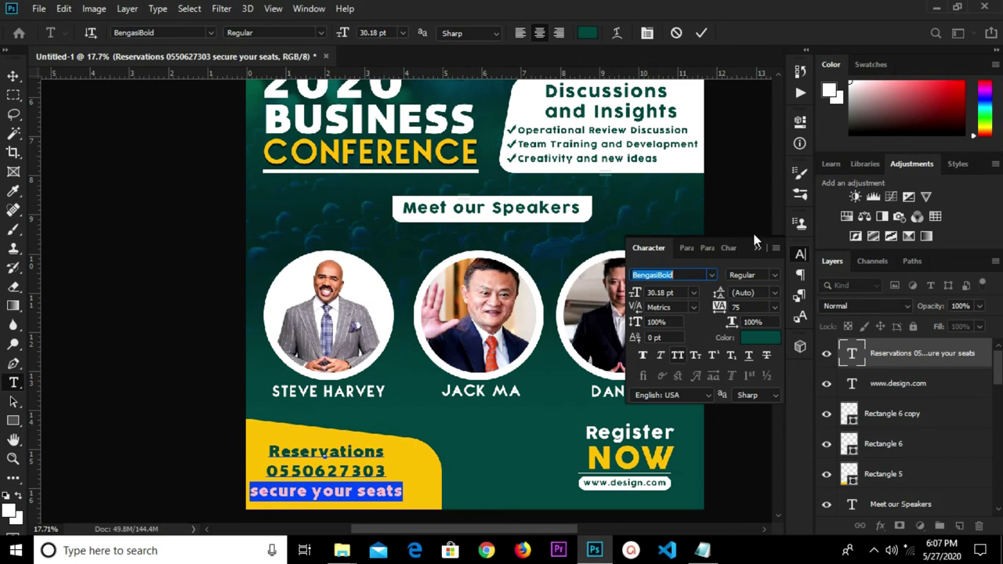
left_click(680, 357)
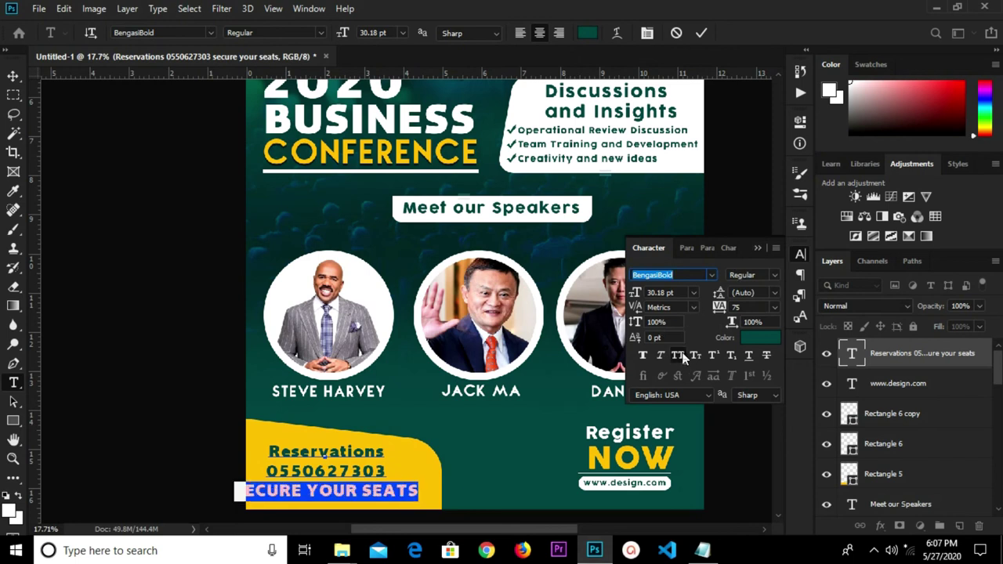
left_click(694, 293)
left_click(678, 426)
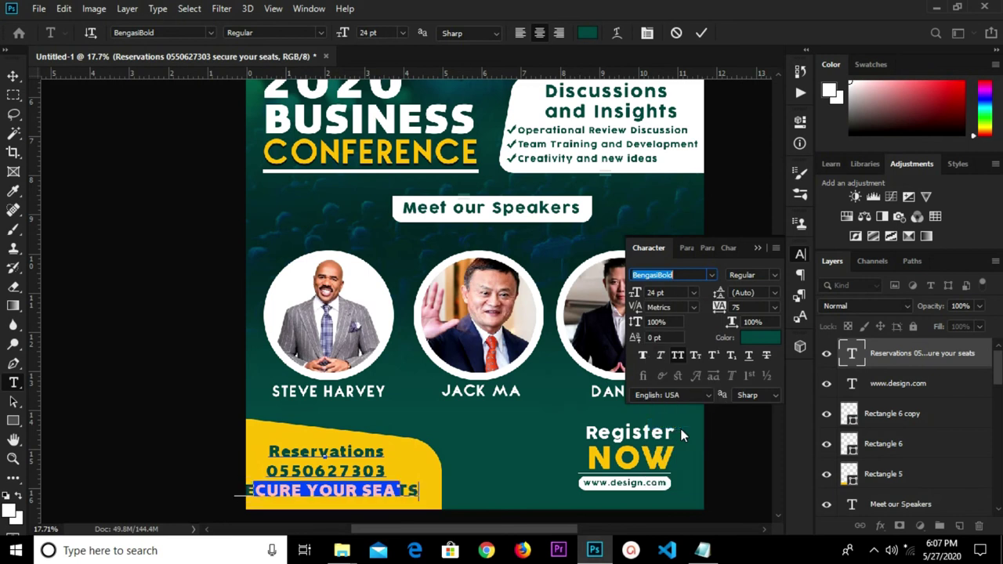
left_click(760, 248)
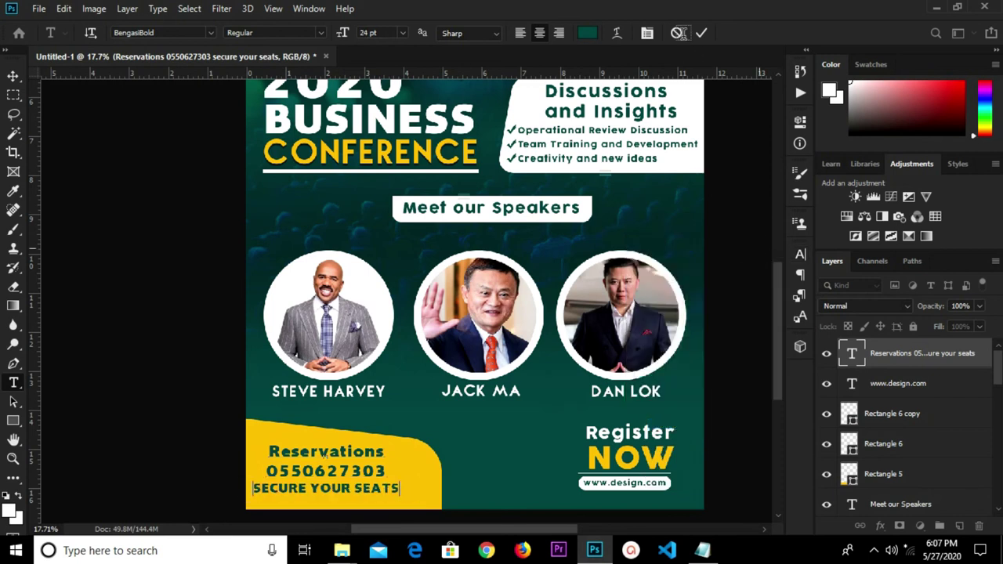
left_click(700, 33)
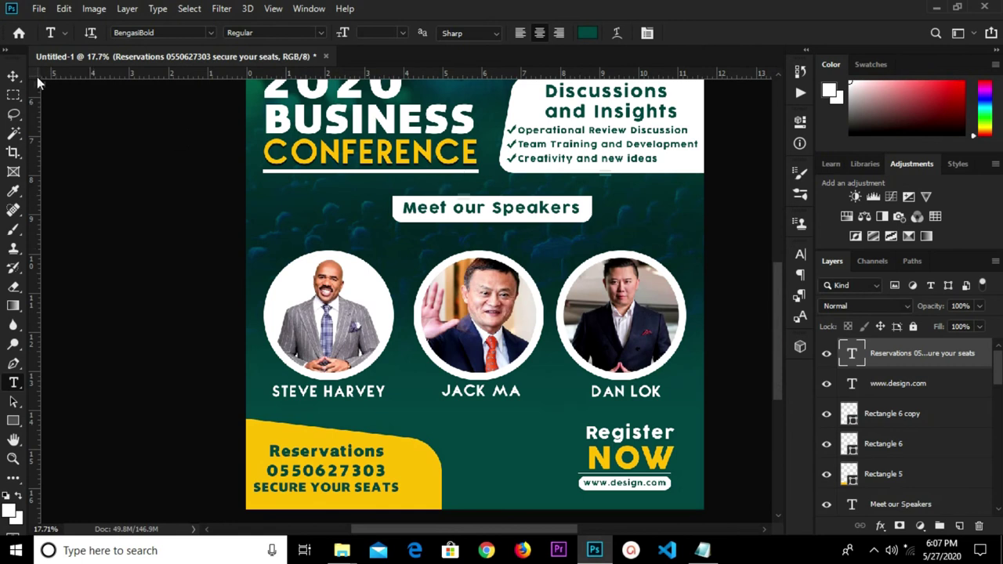
Nudge the reservations text block and the yellow shape slightly lower
left_click(13, 76)
left_click(102, 235)
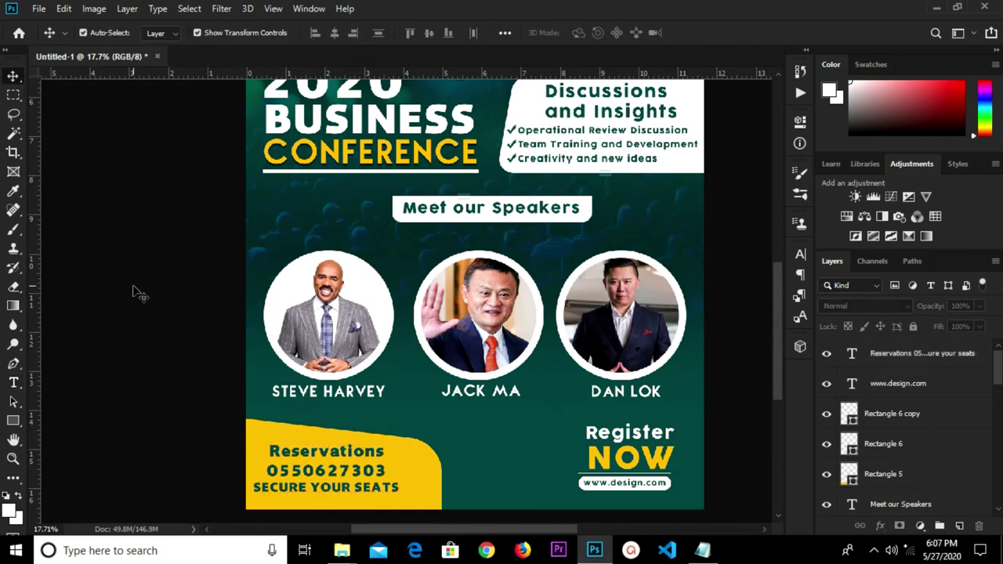
left_click(317, 464)
left_click_drag(317, 464, 317, 467)
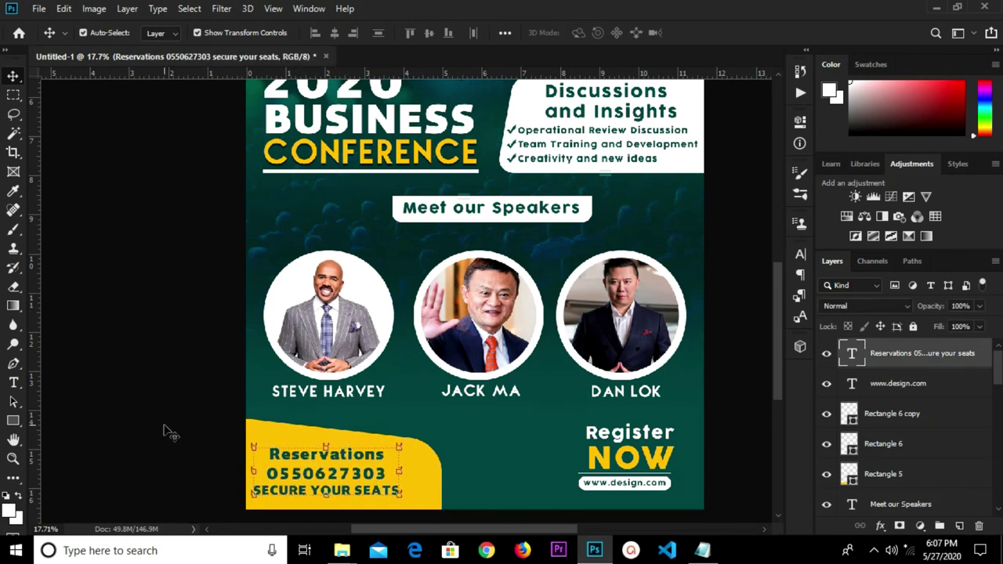
left_click(194, 437)
left_click_drag(283, 432, 283, 436)
left_click(121, 343)
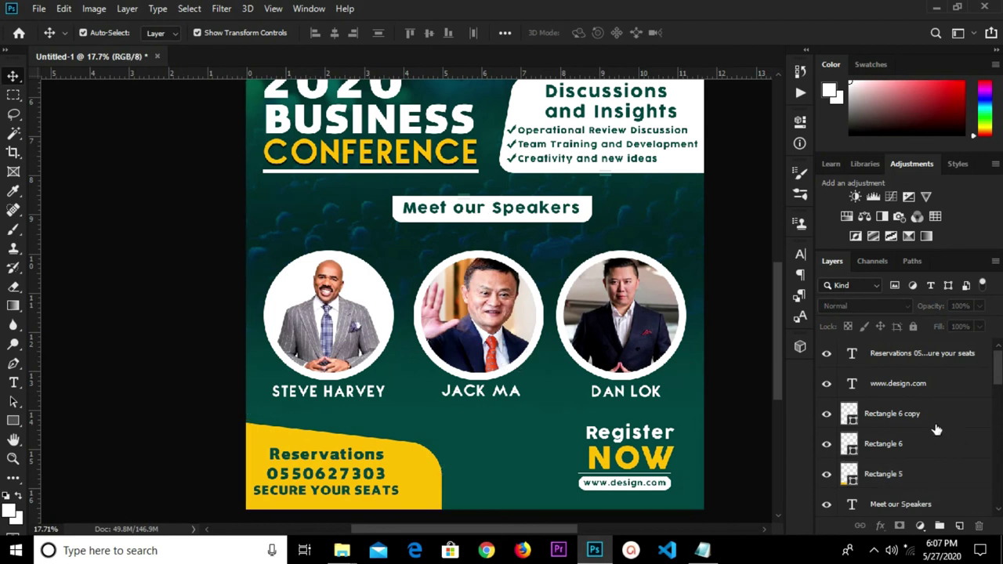
Group the Meet our Speakers heading with Rectangle 4 and nudge the group up
left_click(493, 214)
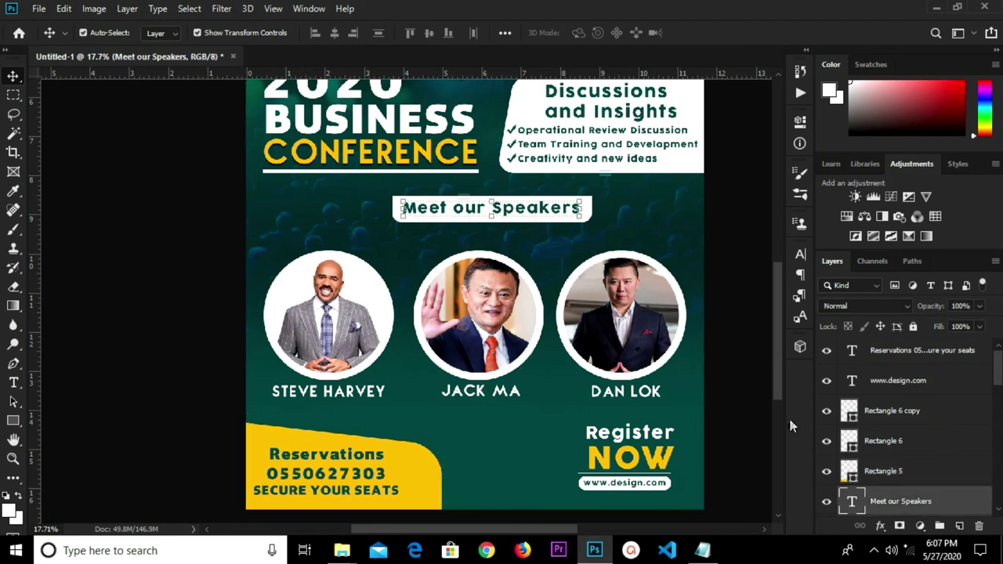
scroll(882, 479, "down", 3)
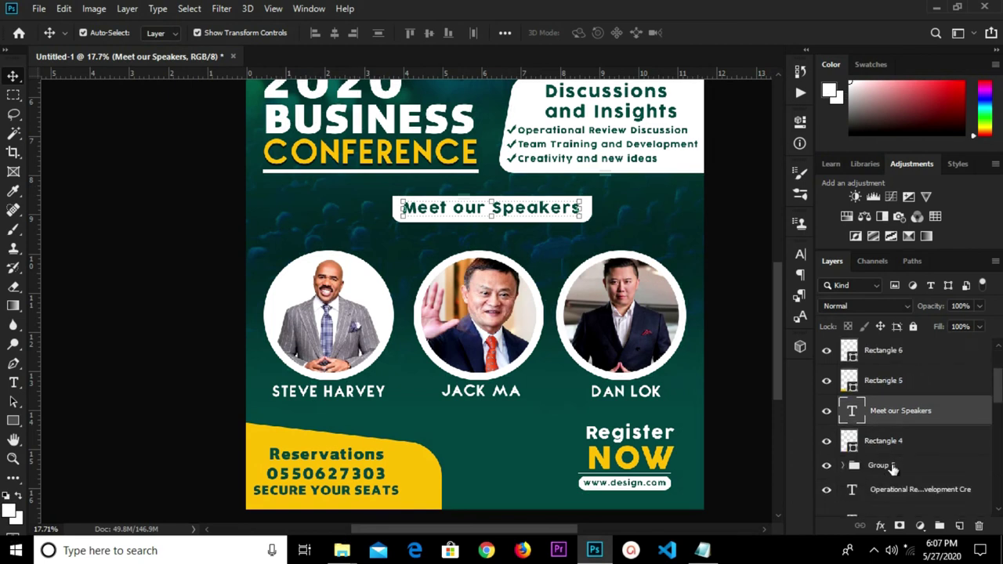
left_click(899, 443)
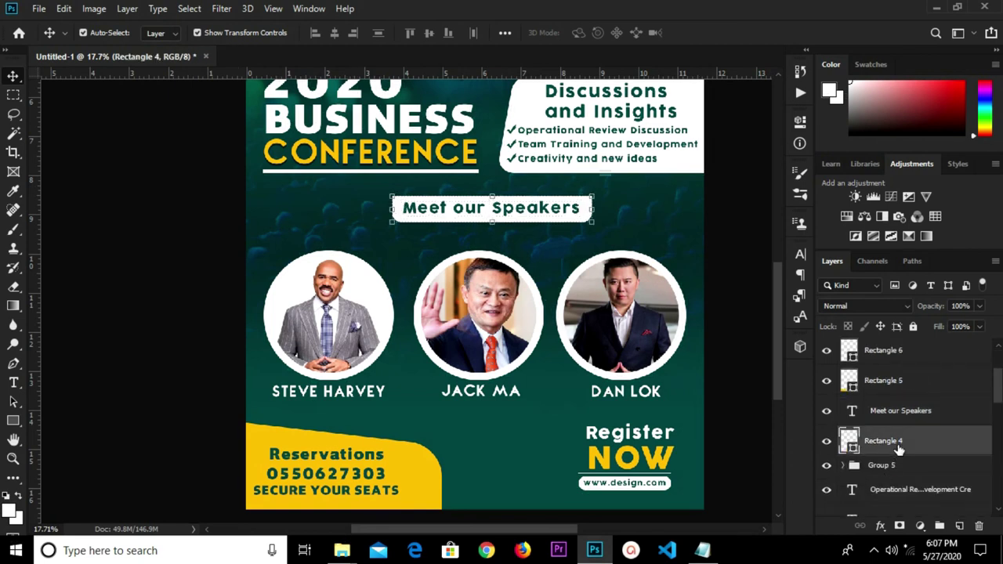
left_click(902, 416, "ctrl")
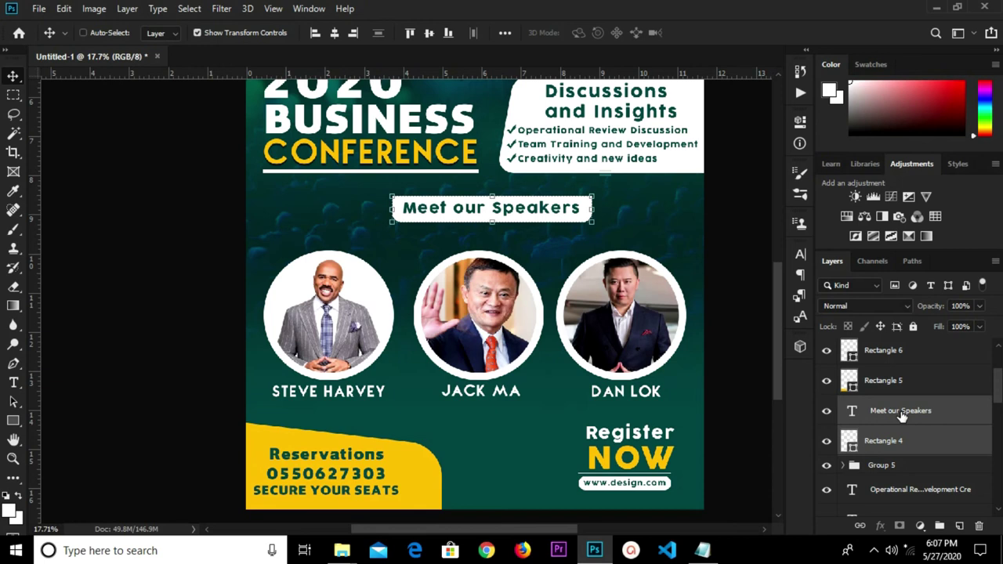
key("ctrl+g")
key("shift+Up")
key("shift+Up")
key("shift+Up")
key("shift+Up")
key("shift+Up")
key("shift+Up")
key("shift+Up")
key("shift+Up")
key("shift+Down")
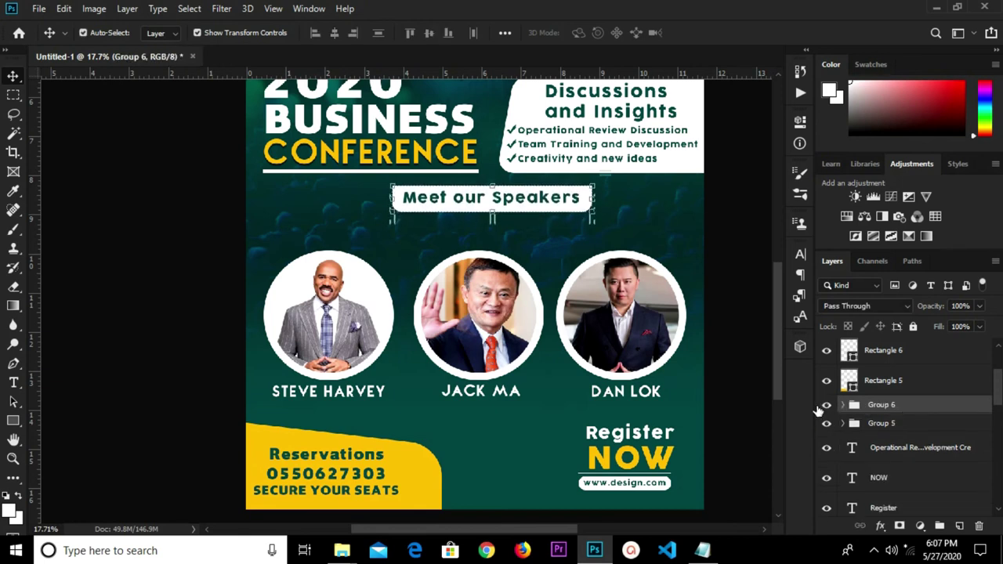
Nudge the speaker photos group up two steps
left_click(906, 424)
key("shift+Up")
key("shift+Up")
key("shift+Up")
key("shift+Up")
key("shift+Up")
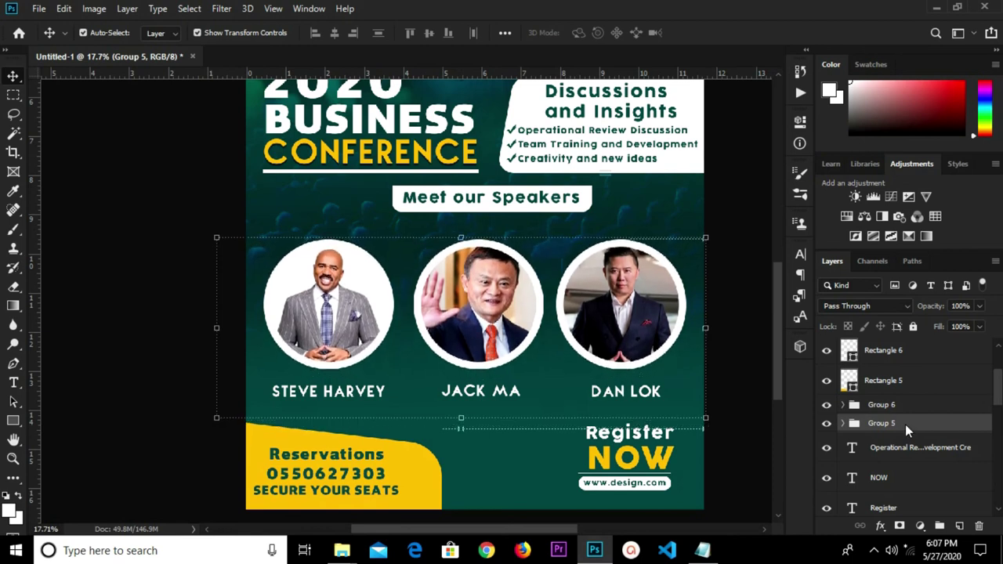
key("shift+Up")
key("shift+Up")
key("shift+Up")
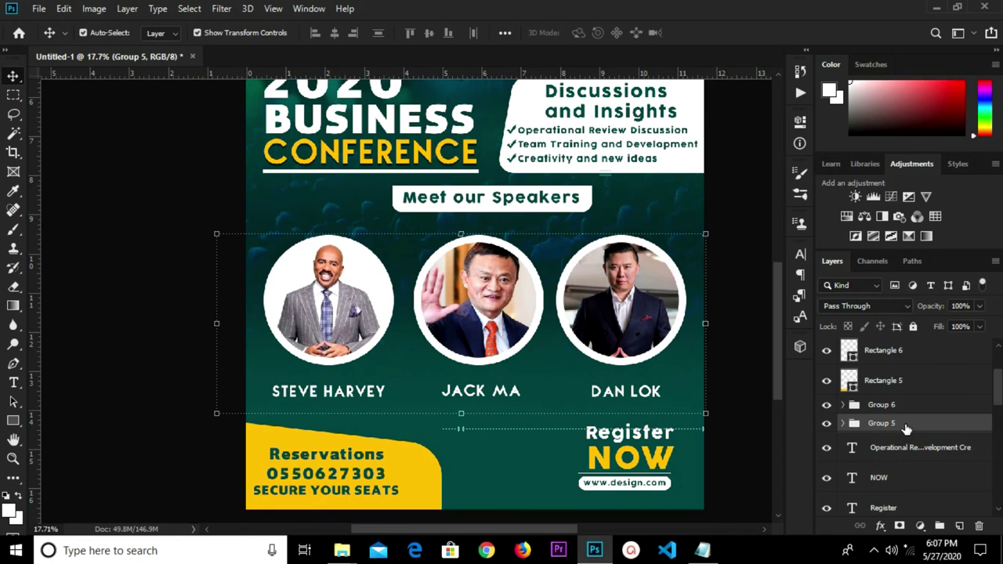
Move the STEVE HARVEY, JACK MA and DAN LOK name layers up together
scroll(906, 427, "up", 3)
scroll(907, 419, "down", 10)
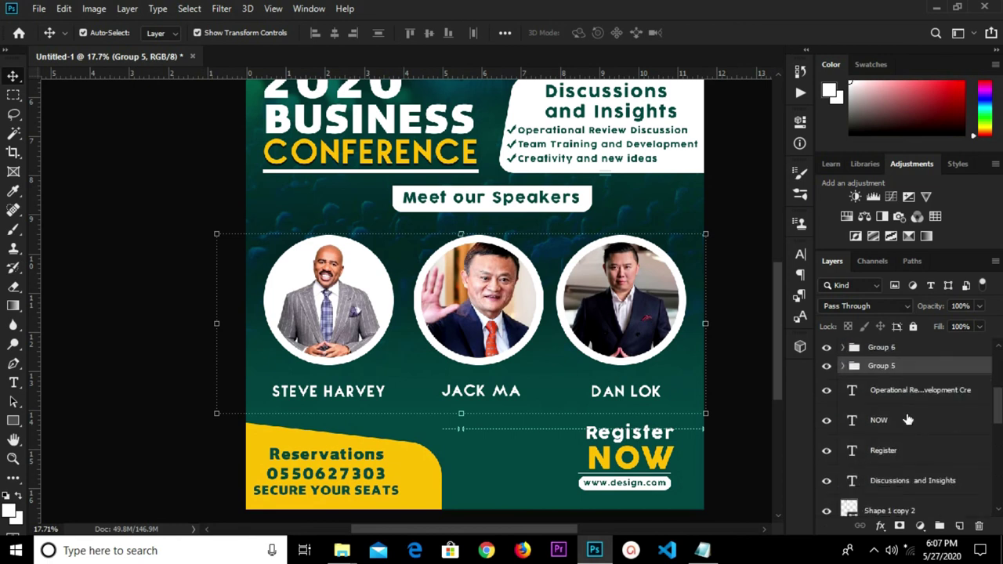
scroll(908, 421, "down", 2)
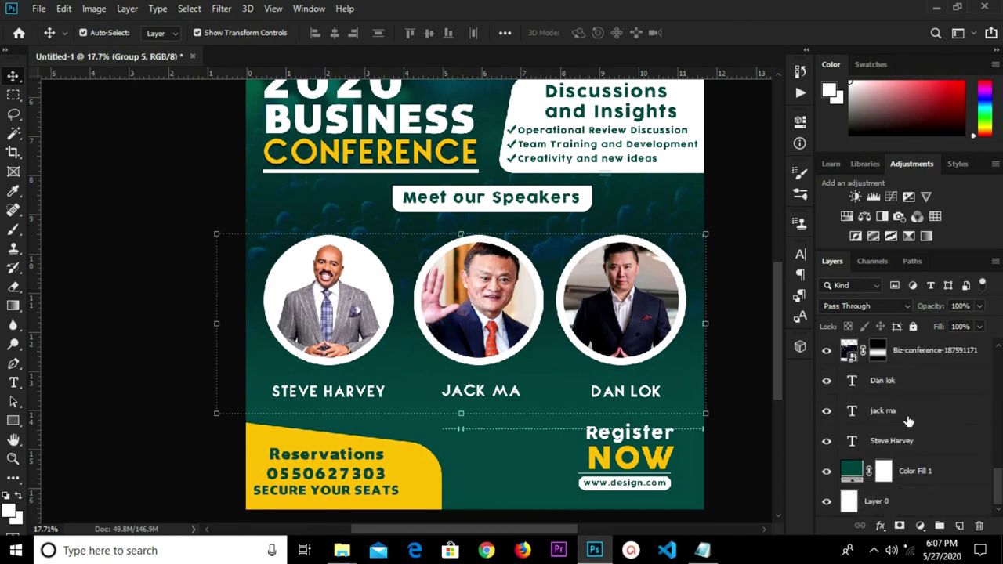
double_click(905, 441)
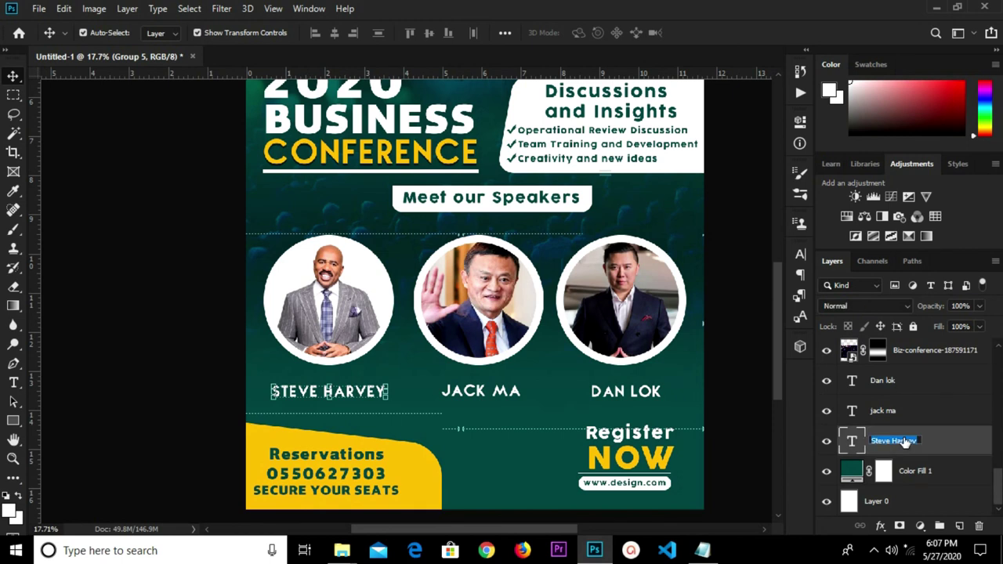
left_click(942, 442)
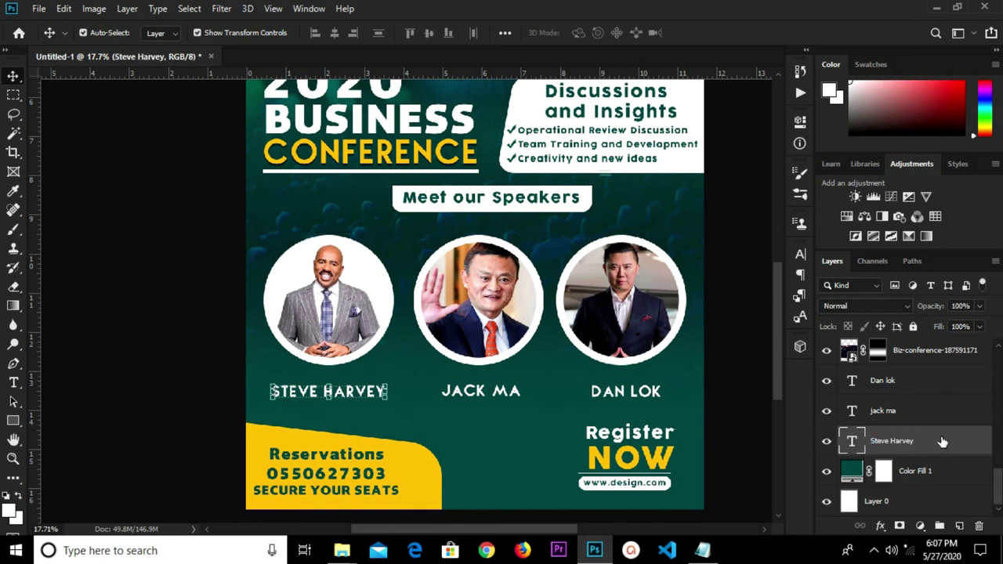
left_click(921, 382, "shift")
key("shift+Up")
key("shift+Up")
key("shift+Up")
key("shift+Up")
key("shift+Up")
key("shift+Up")
key("shift+Up")
key("shift+Up")
key("shift+Up")
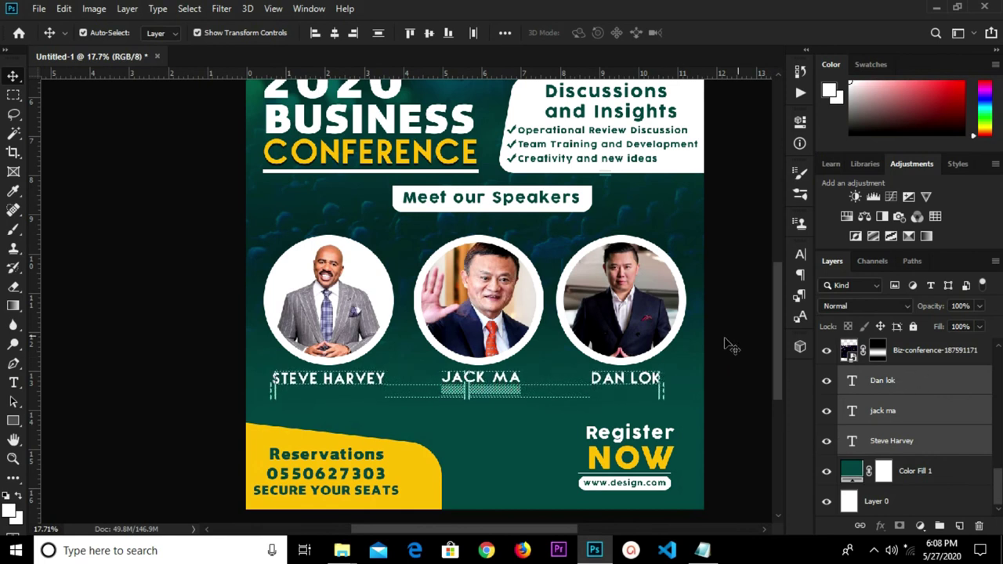
left_click(713, 351)
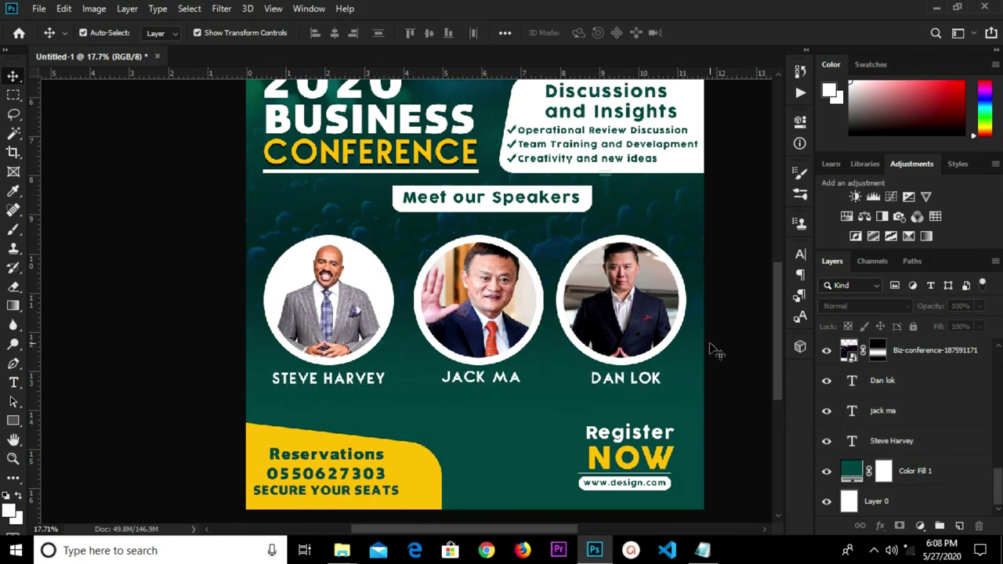
Place Embedded the location pin icon image into the flyer
left_click(39, 8)
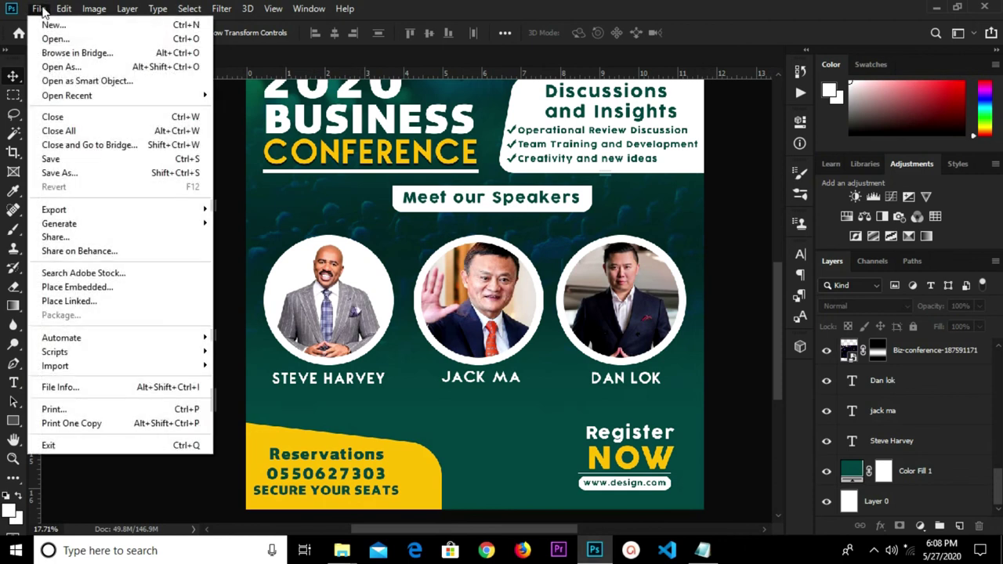
left_click(98, 288)
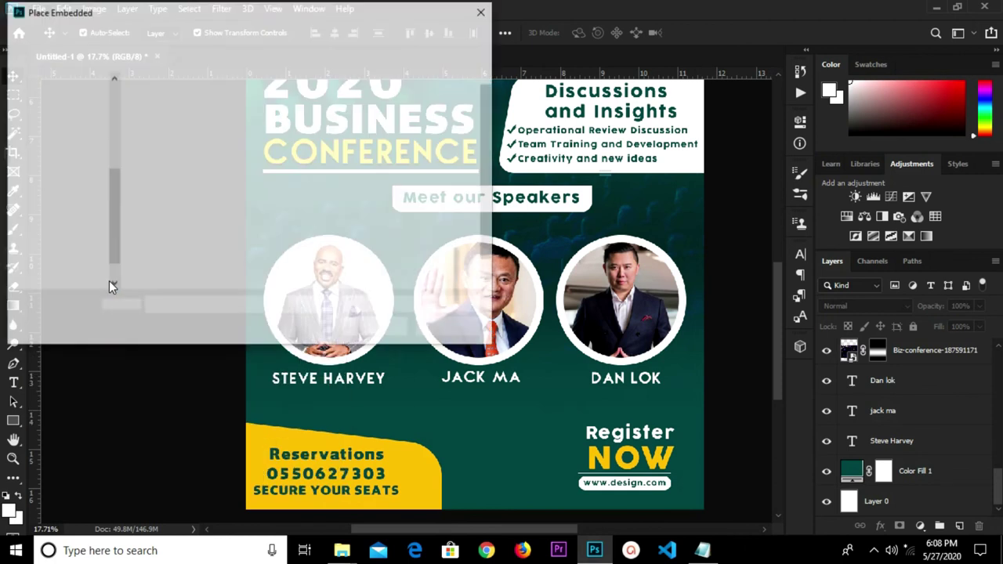
scroll(247, 189, "down", 1)
left_click(259, 216)
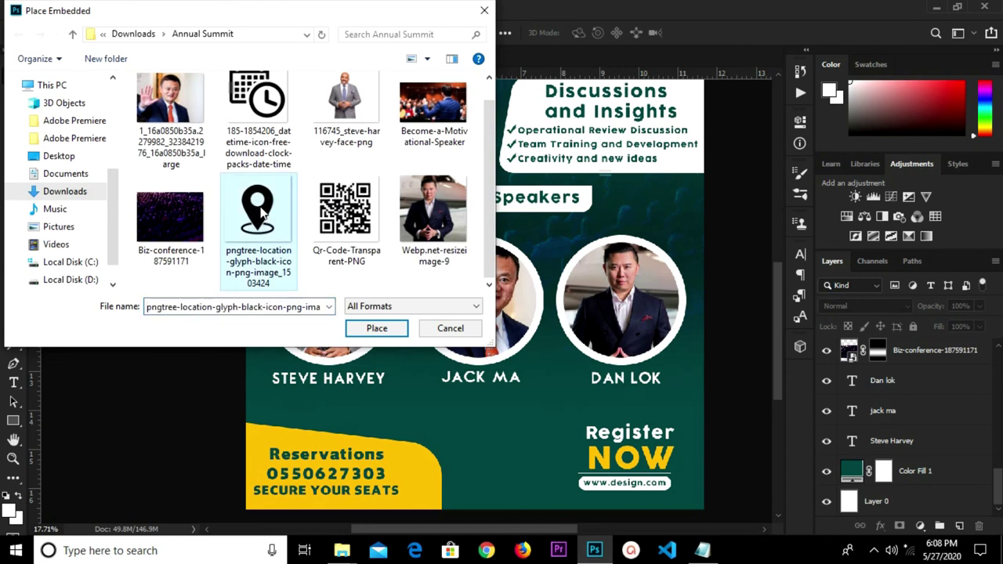
left_click(375, 329)
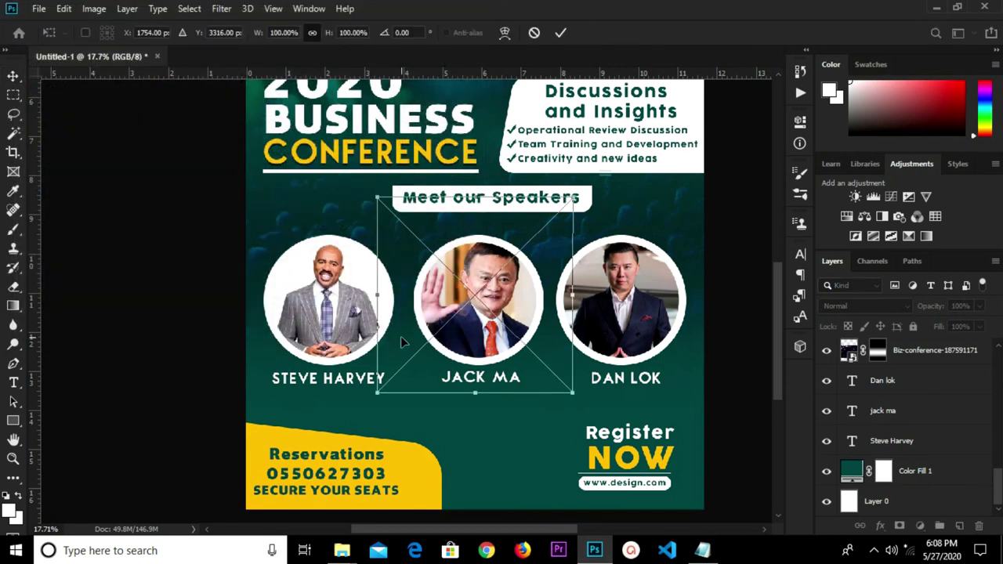
left_click(558, 32)
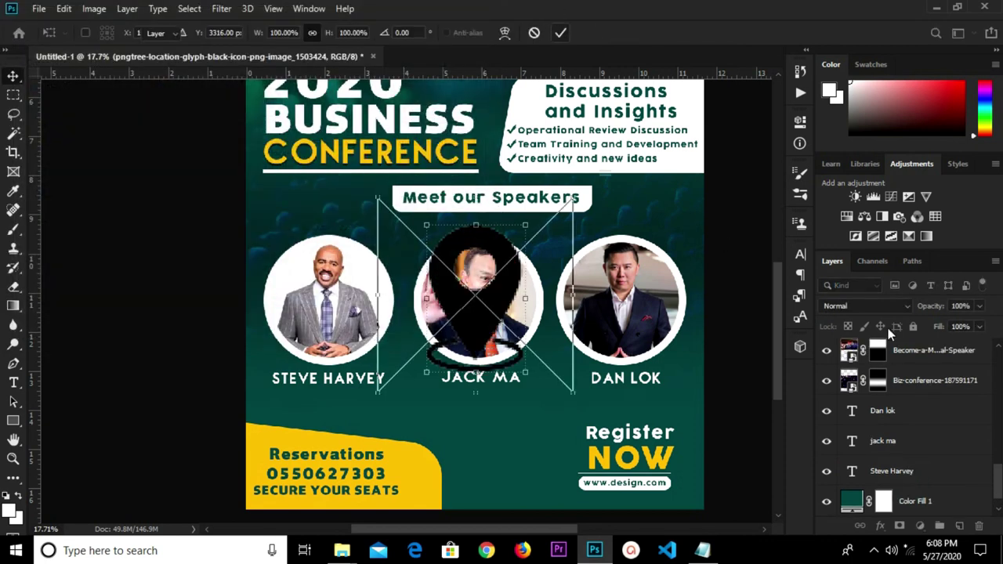
scroll(903, 400, "up", 10)
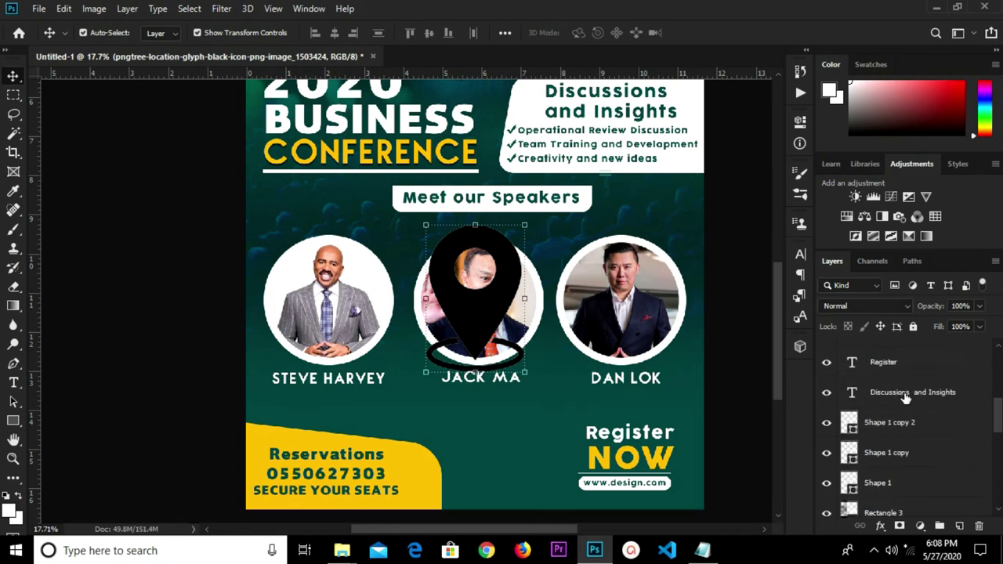
Convert the pin to a Smart Object, move it below the names, and shrink it to about 17%
right_click(908, 365)
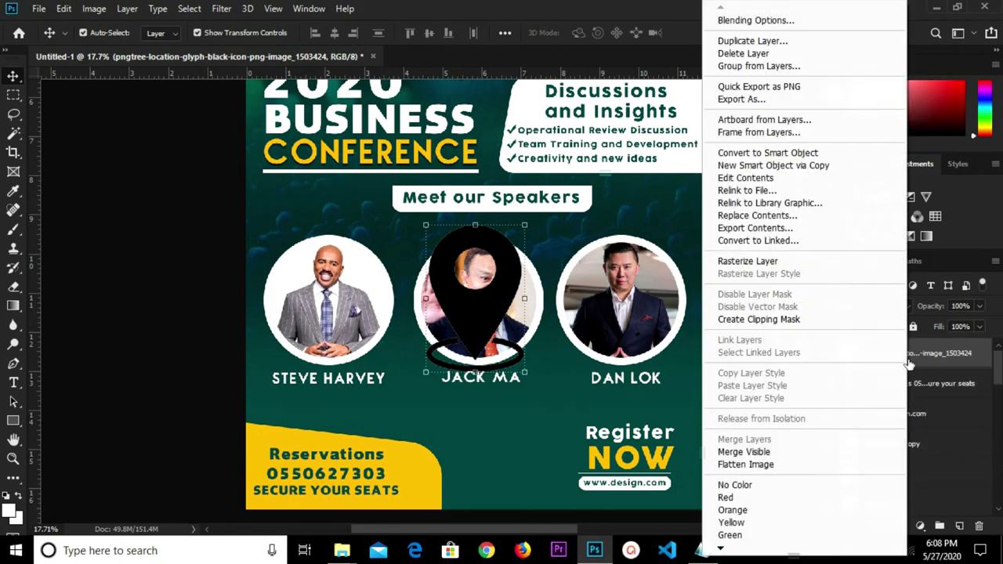
left_click(746, 152)
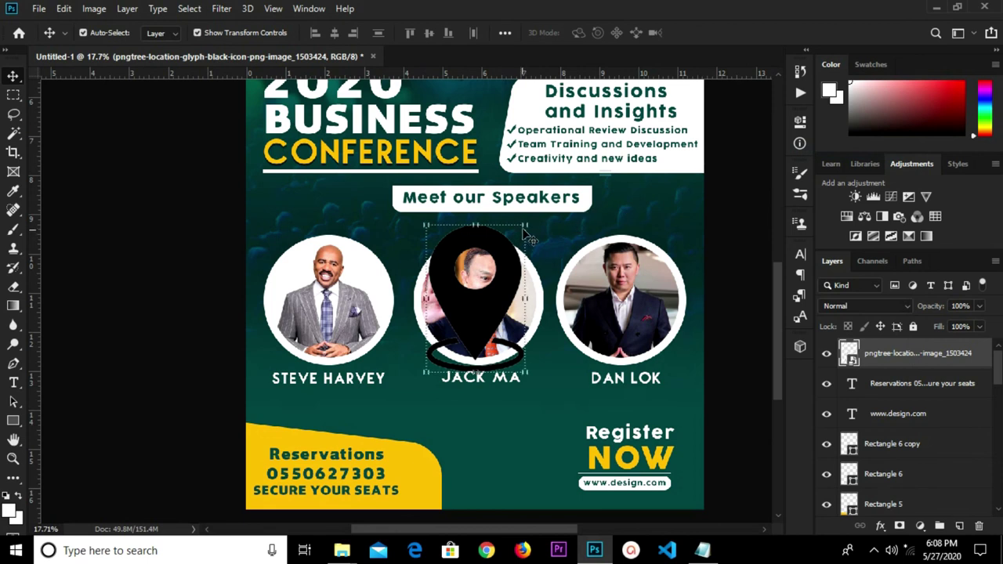
left_click(524, 254)
left_click_drag(513, 270, 523, 393)
left_click(543, 336)
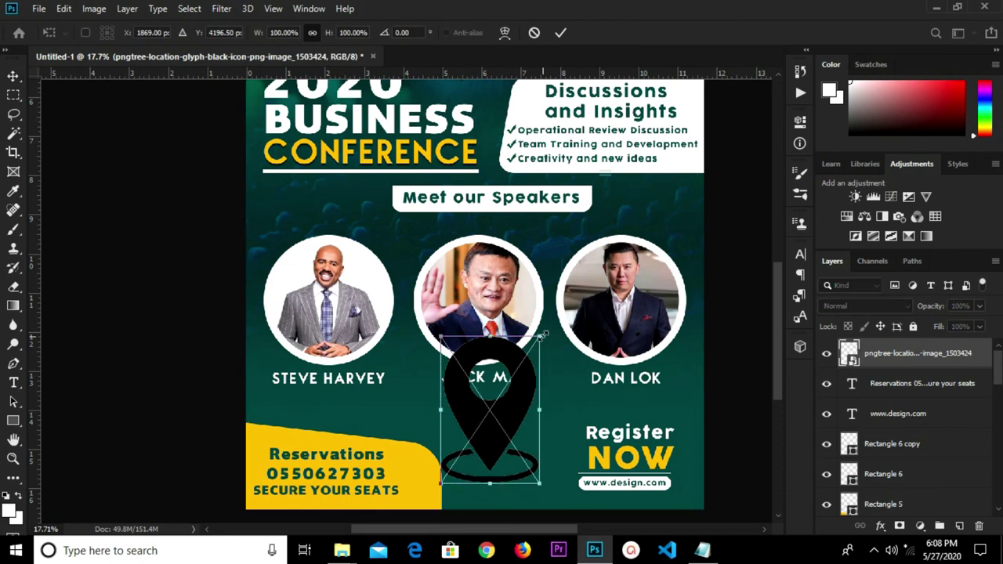
left_click_drag(519, 384, 487, 419)
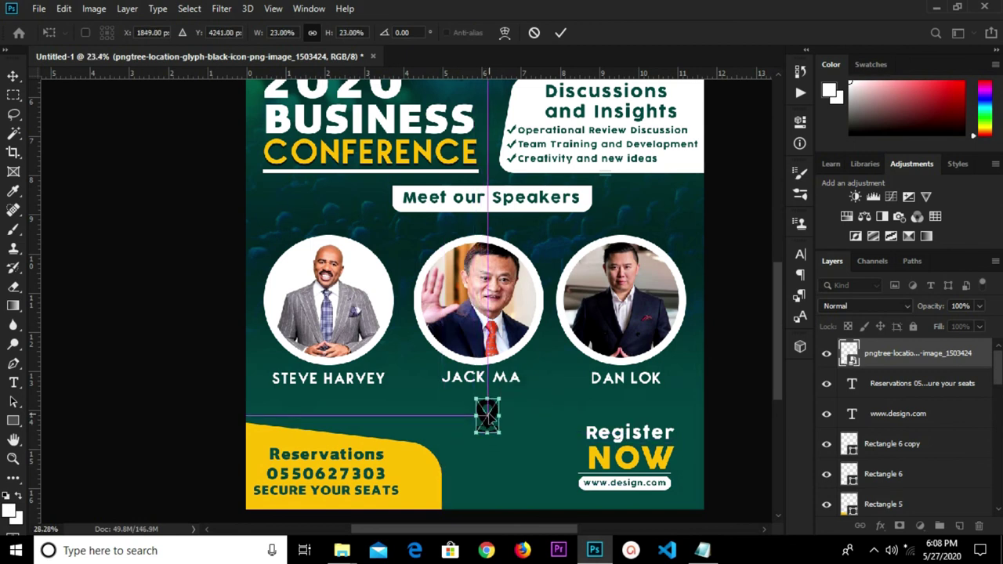
scroll(487, 420, "up", 2)
left_click_drag(509, 384, 504, 423)
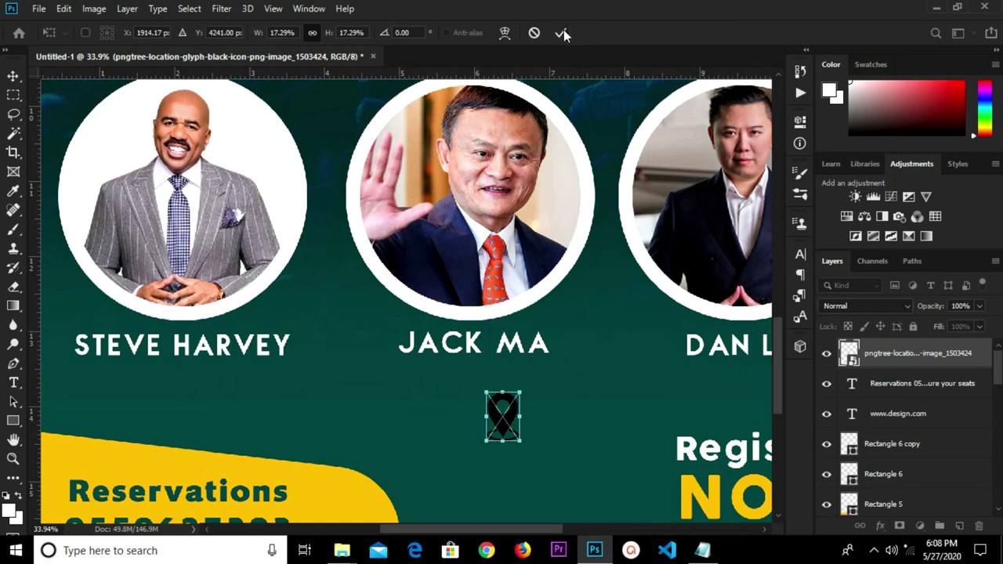
left_click(563, 35)
Give the location pin a white Color Overlay
left_click(880, 527)
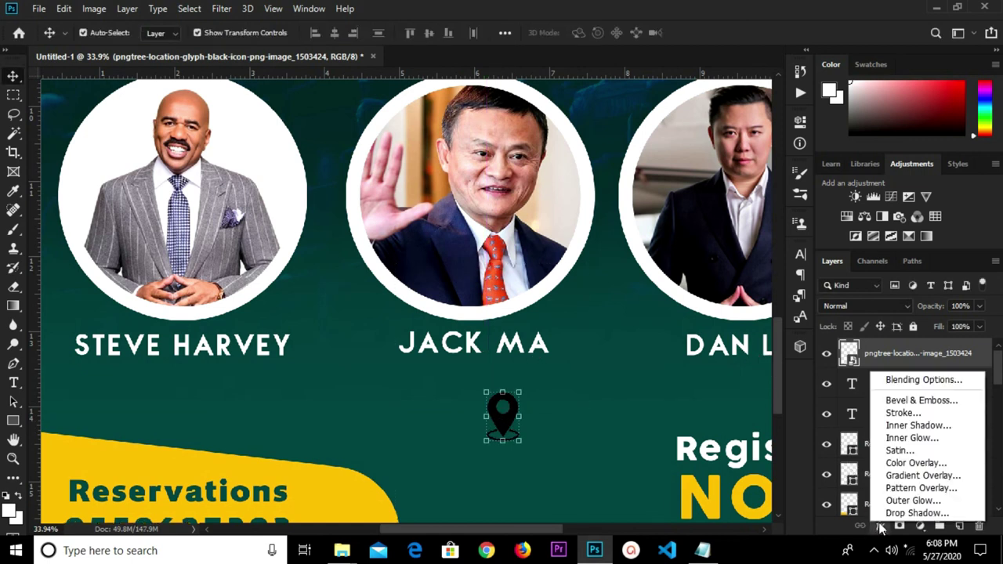
left_click(900, 469)
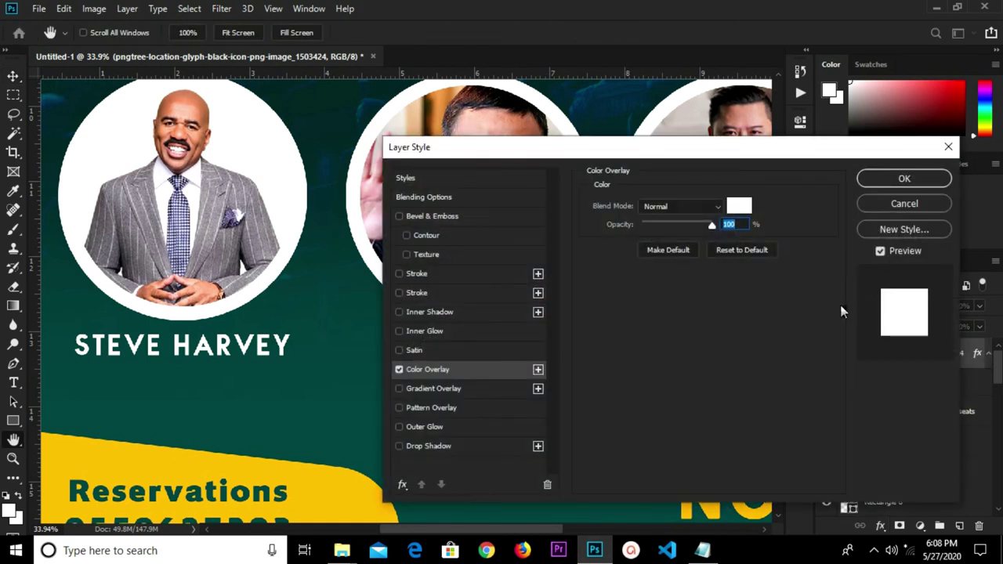
left_click(895, 175)
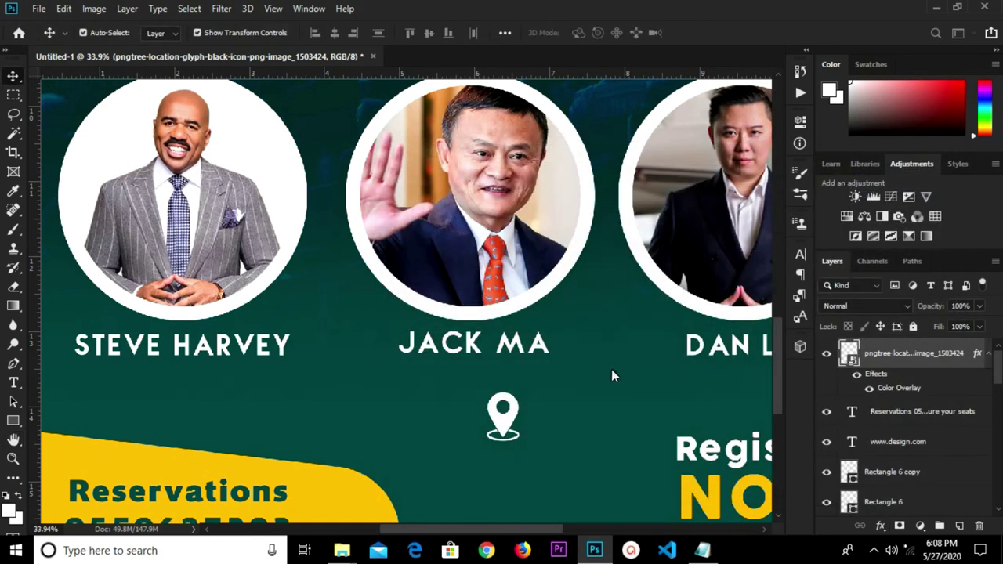
left_click(505, 426)
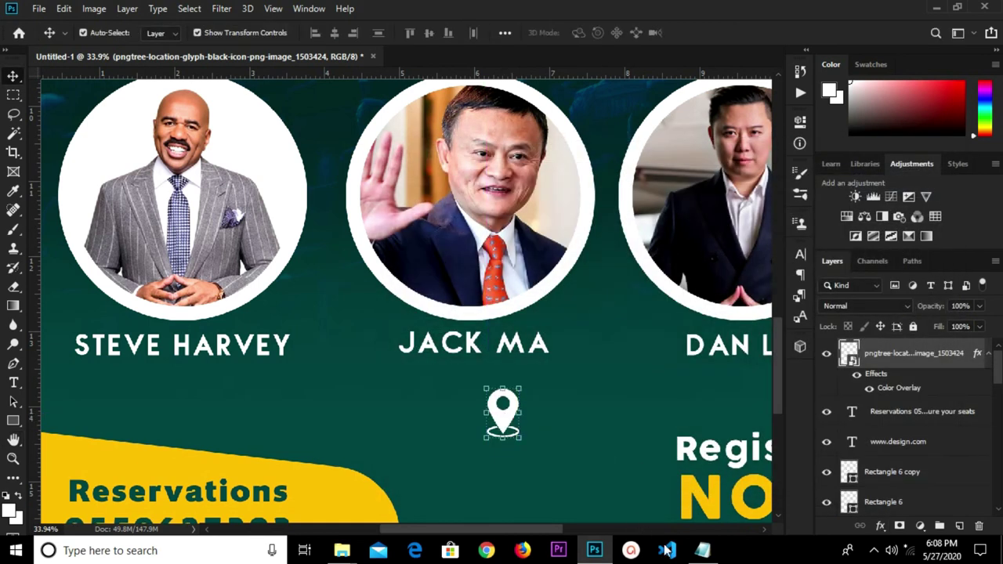
Copy the venue line from the Notepad notes
left_click(702, 551)
left_click_drag(701, 355, 576, 355)
right_click(592, 354)
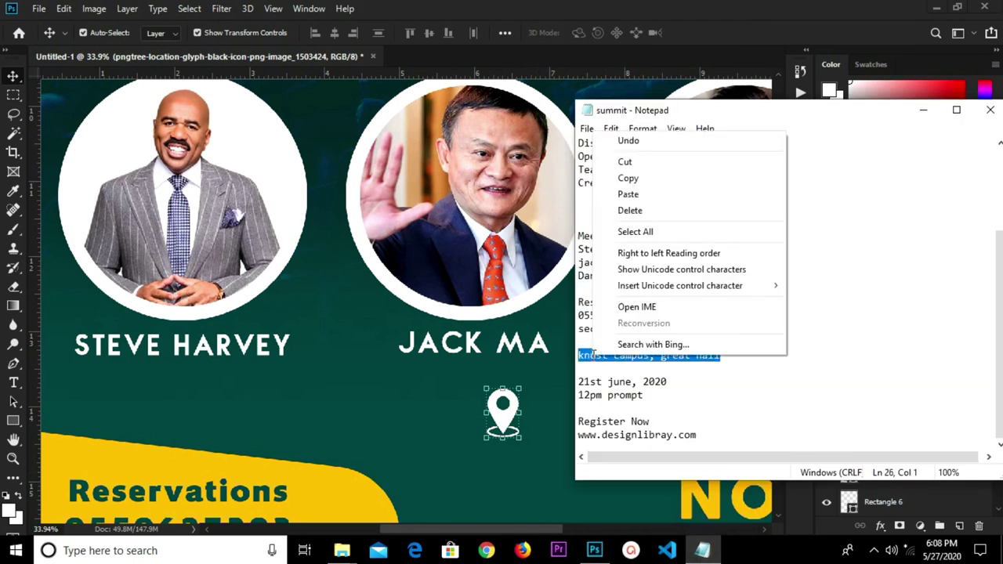
left_click(627, 179)
left_click(437, 491)
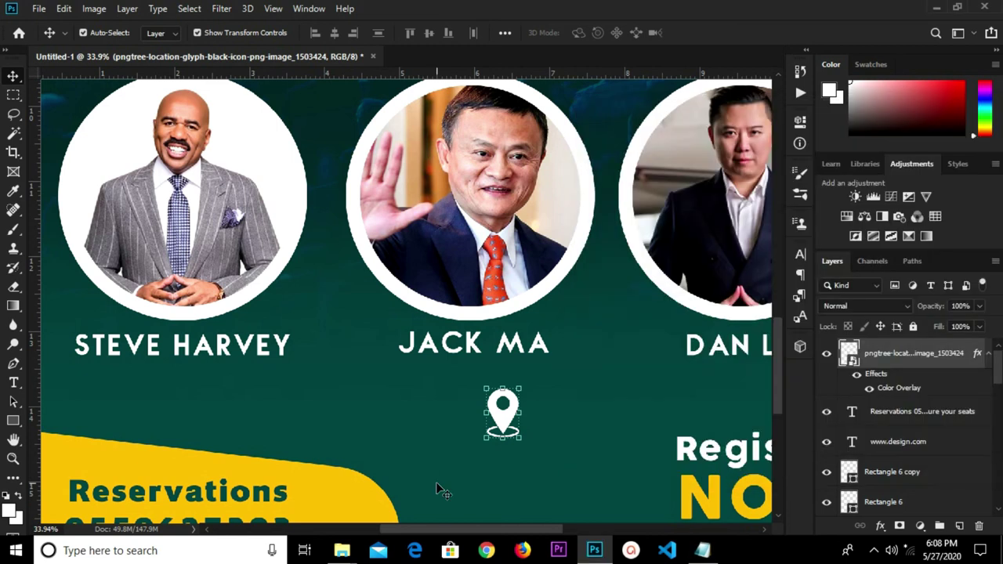
Add a text layer below the pin with the pasted venue text KNUST CAMPUS, GREAT HALL
key("t")
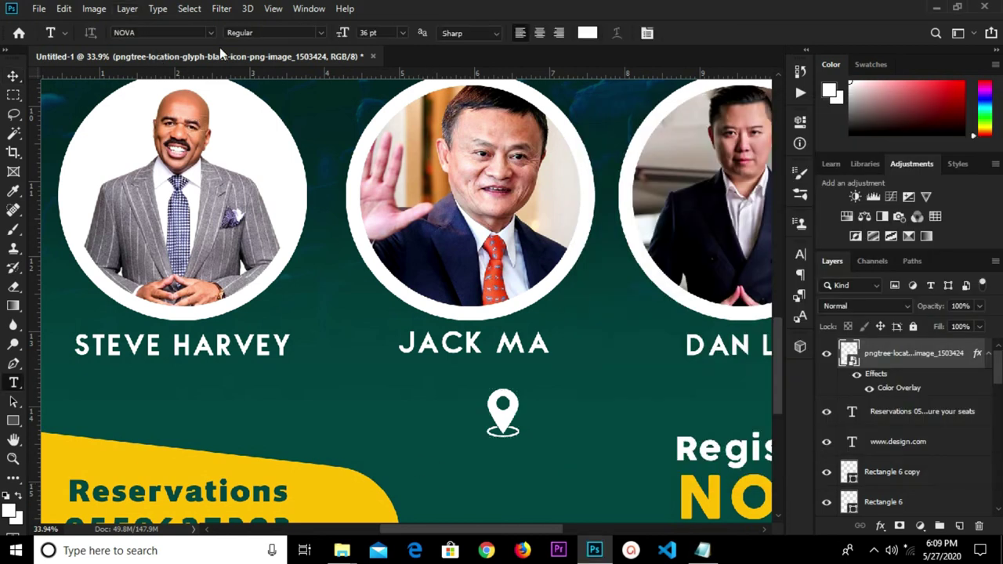
left_click(421, 478)
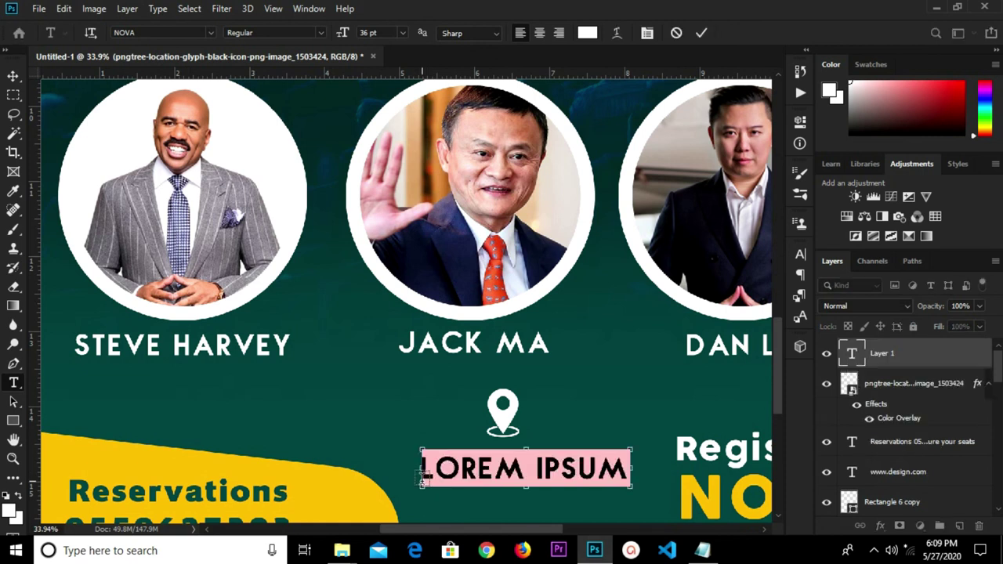
key("ctrl+v")
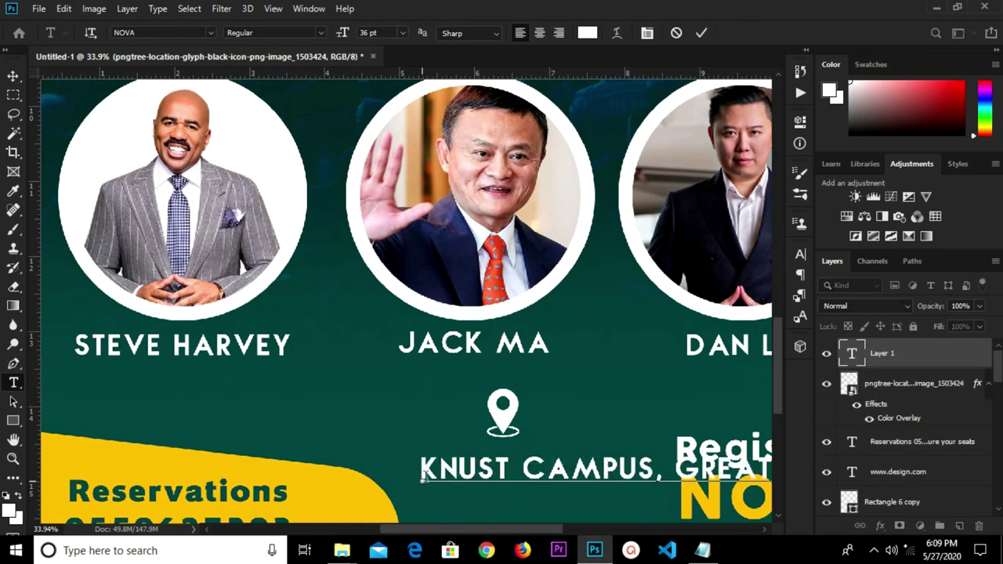
left_click(701, 34)
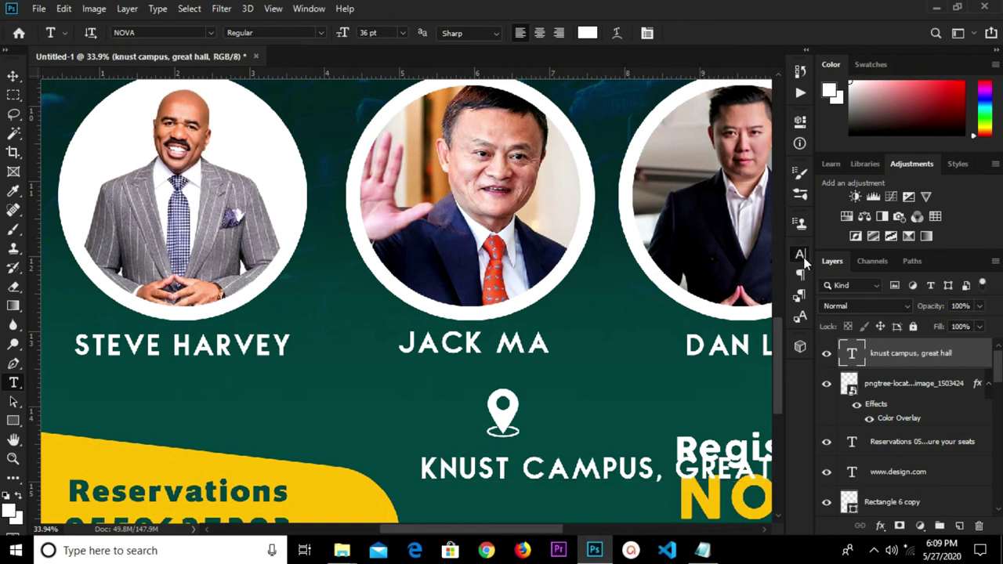
left_click(800, 254)
Set the venue text to BengasiBold 18 pt and move it beneath the pin
left_click(694, 293)
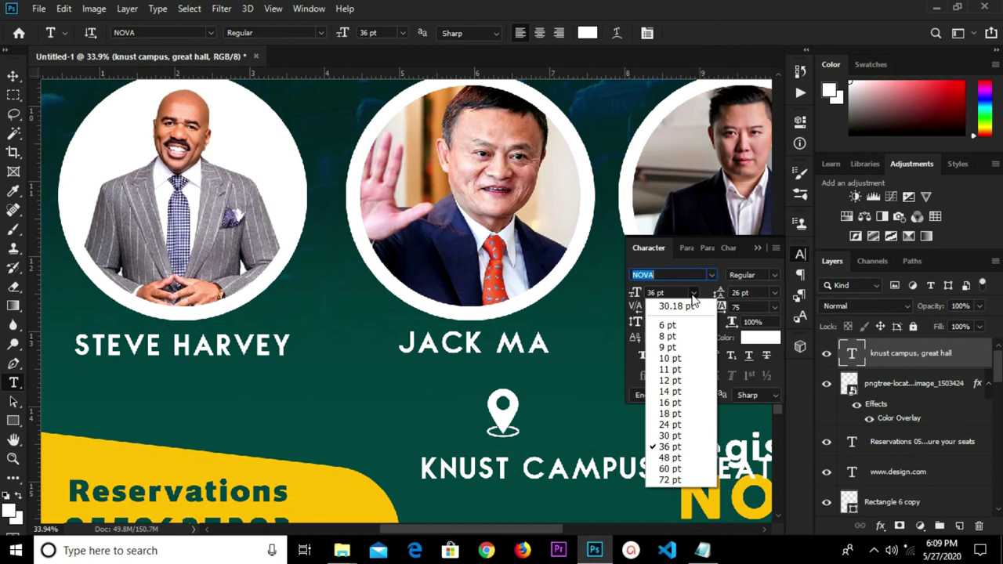
left_click(671, 413)
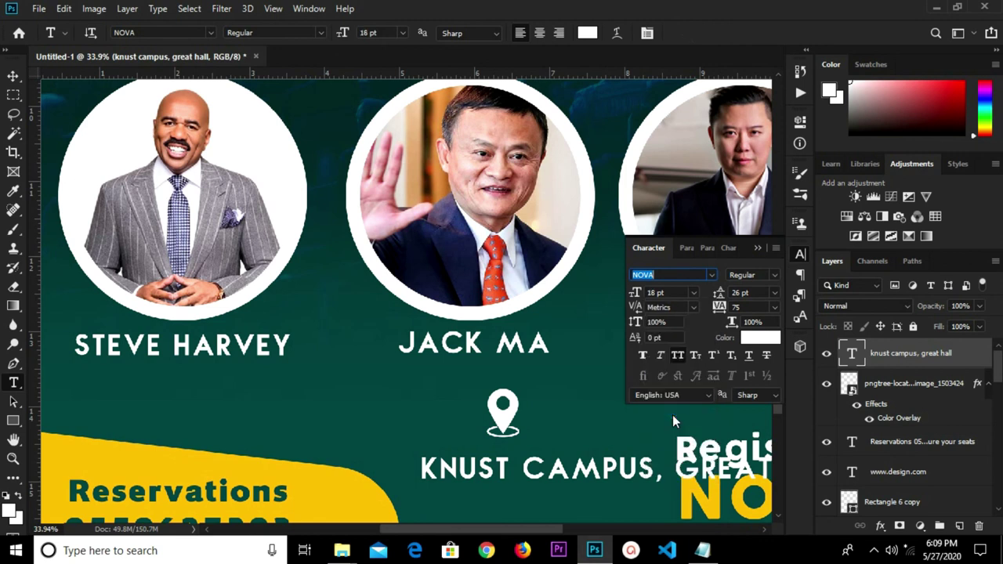
left_click(708, 275)
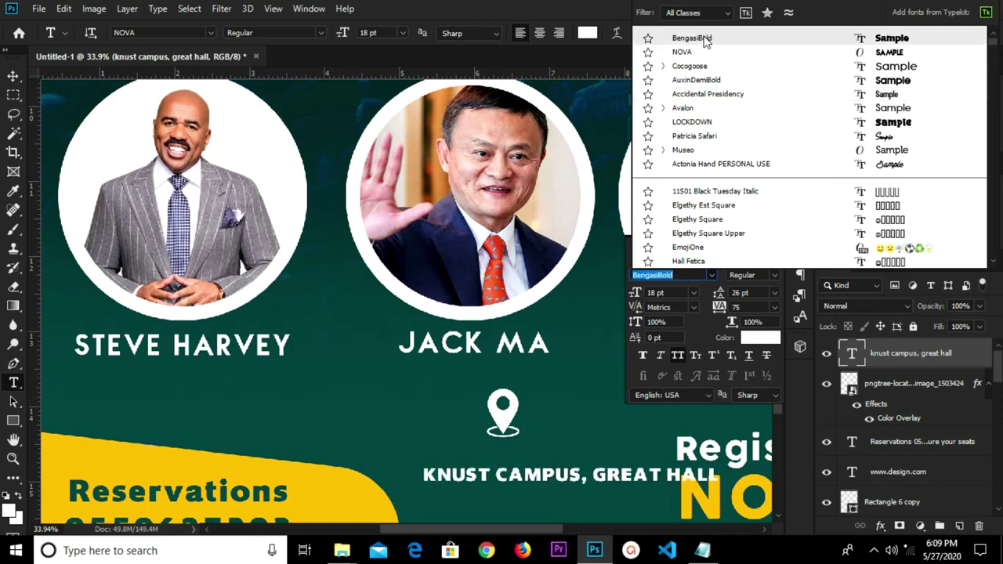
left_click(703, 40)
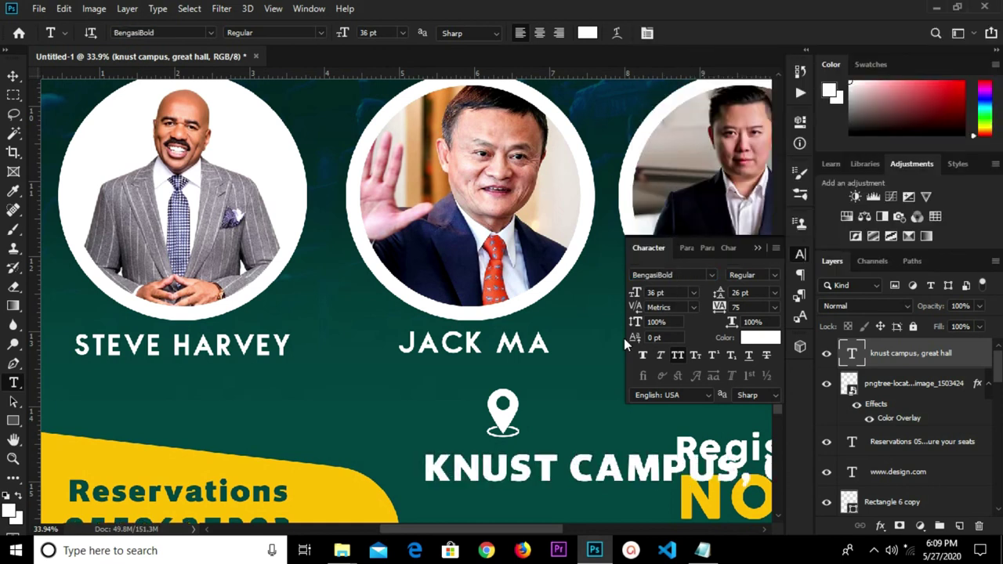
key("v")
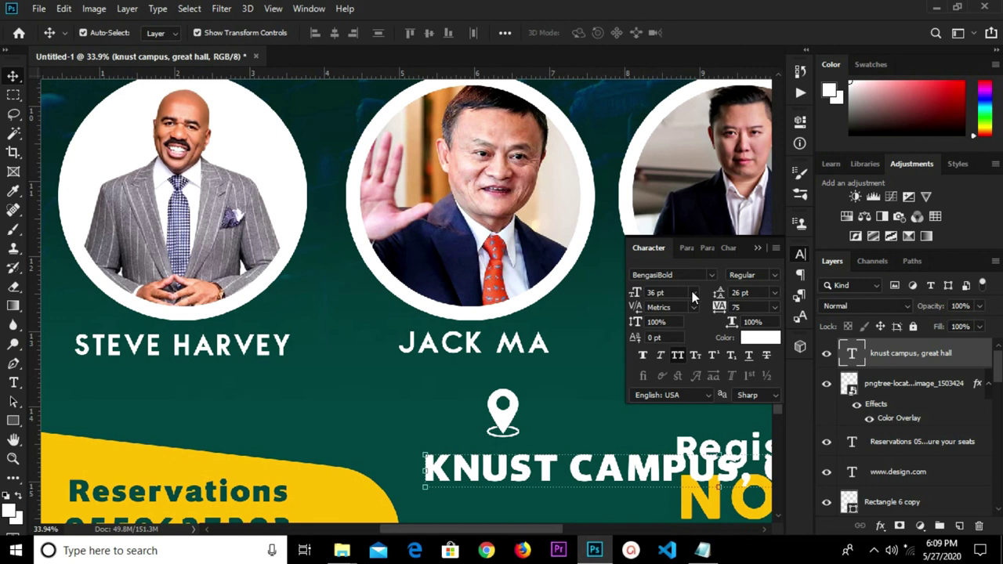
left_click(693, 292)
left_click(664, 408)
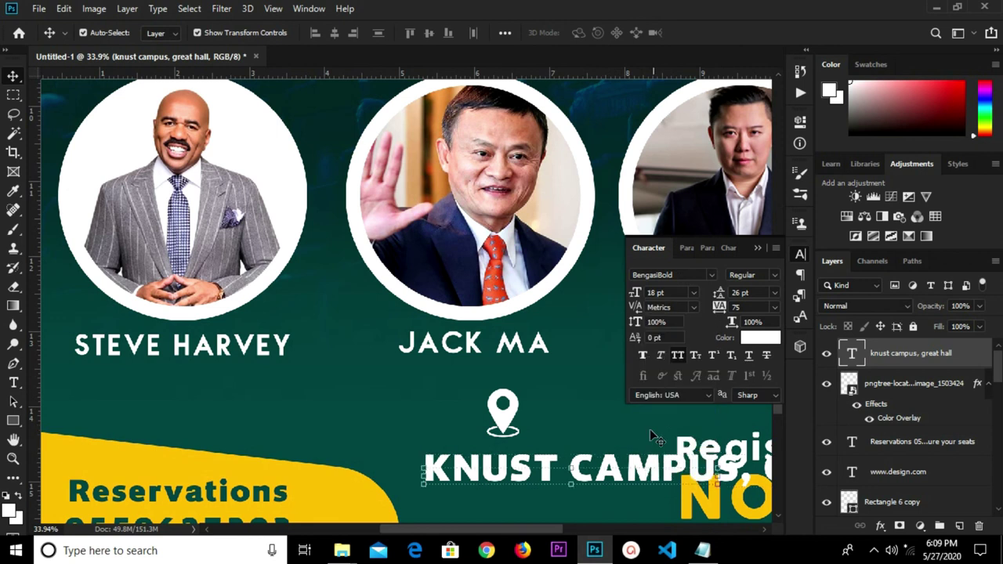
left_click_drag(600, 481, 549, 462)
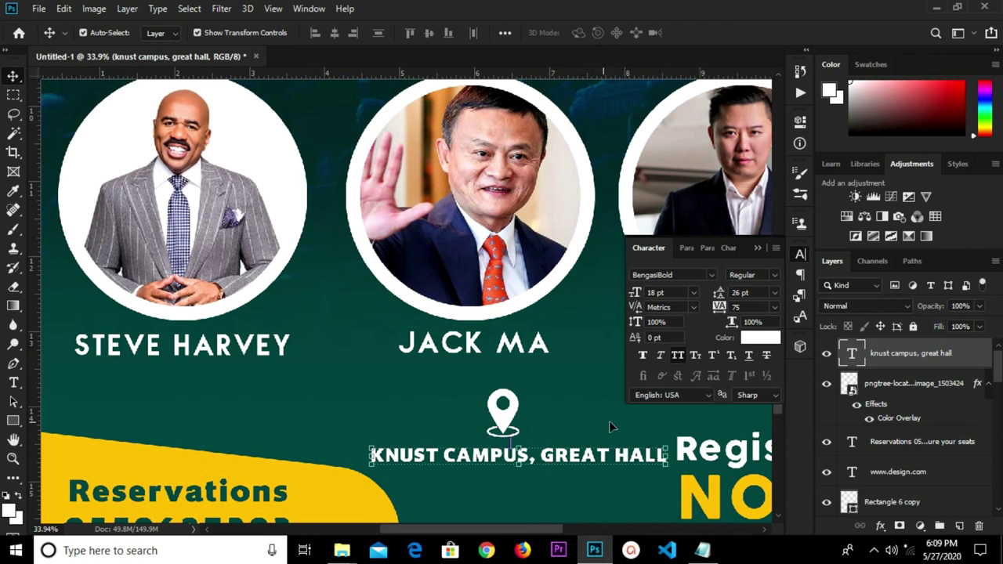
Break GREAT HALL onto a second line, centre-align both lines, and centre them under the pin
key("t")
left_click(539, 456)
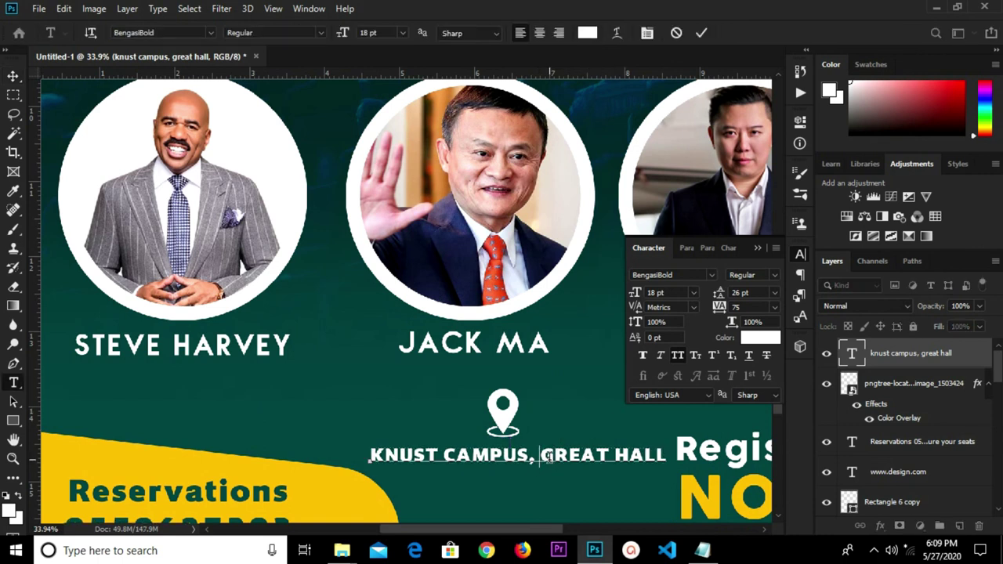
key("Return")
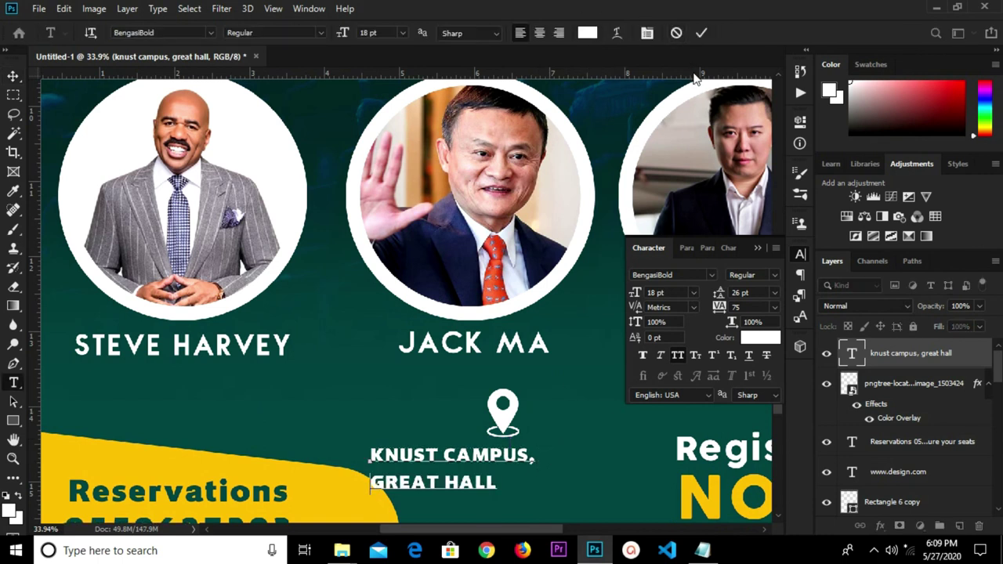
left_click(686, 248)
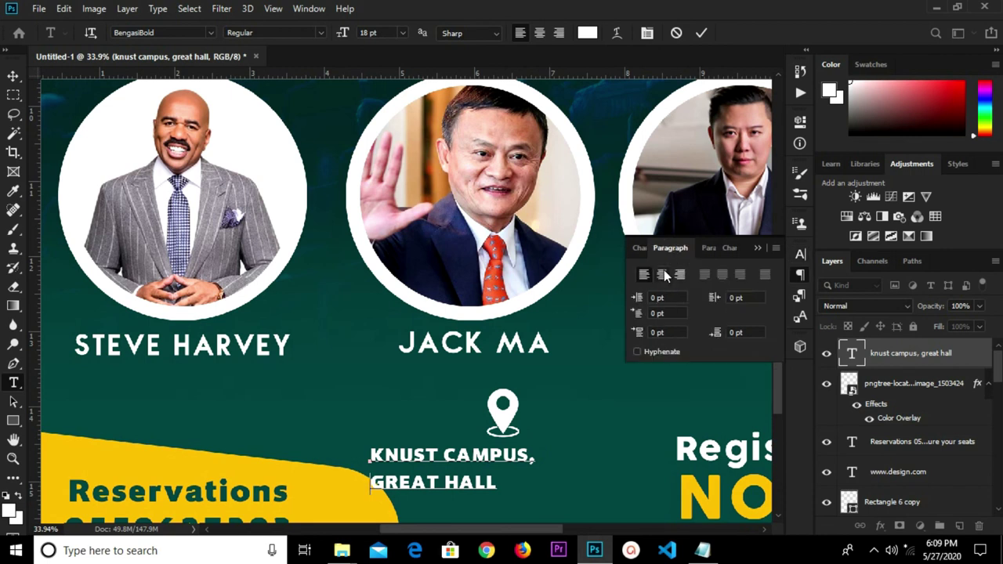
left_click(662, 274)
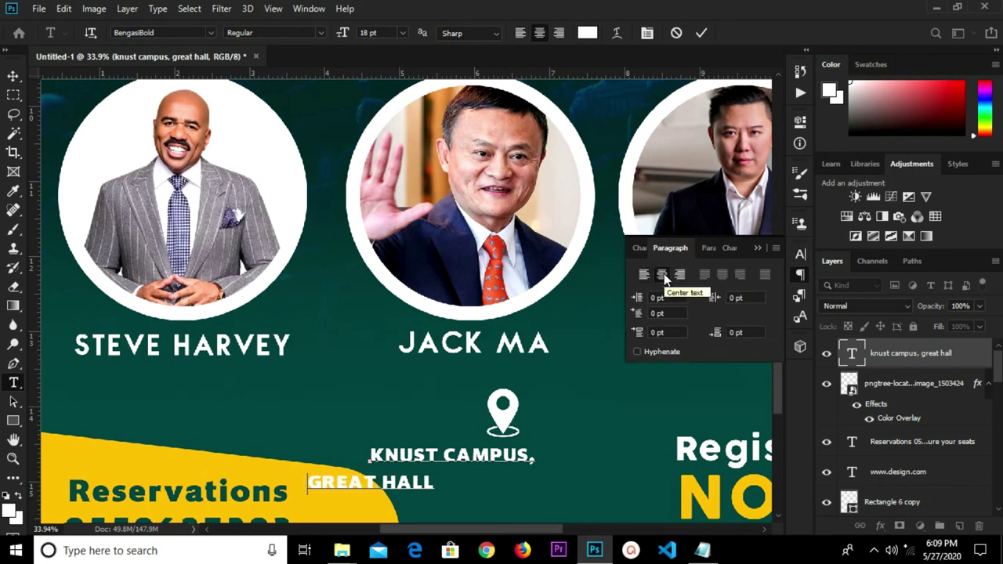
key("ctrl+shift+l")
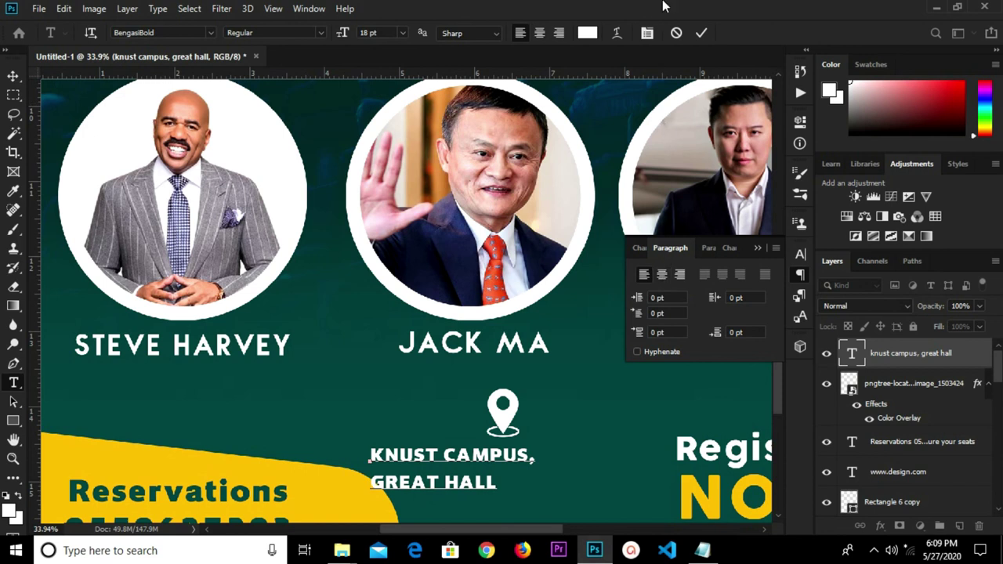
left_click(700, 33)
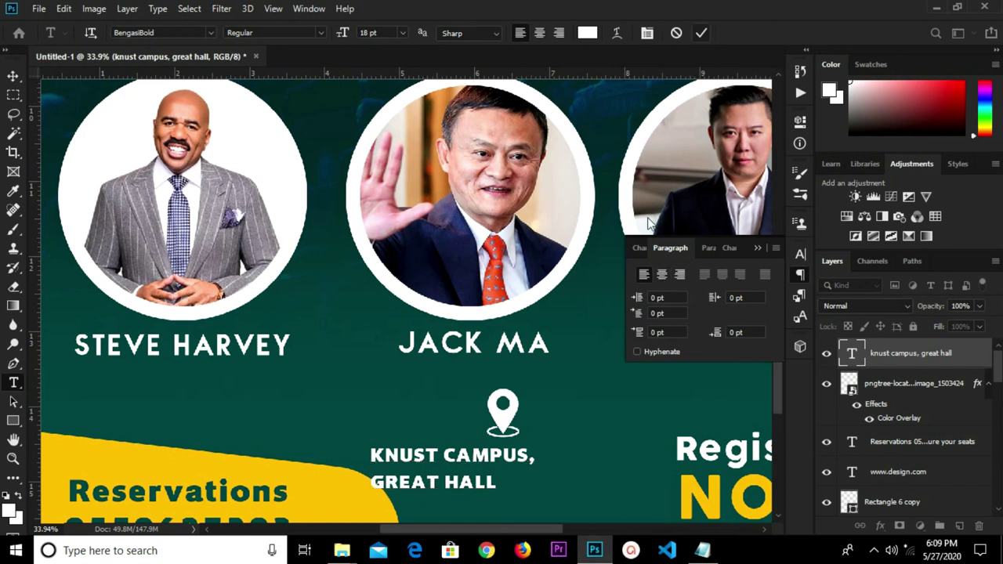
left_click(662, 274)
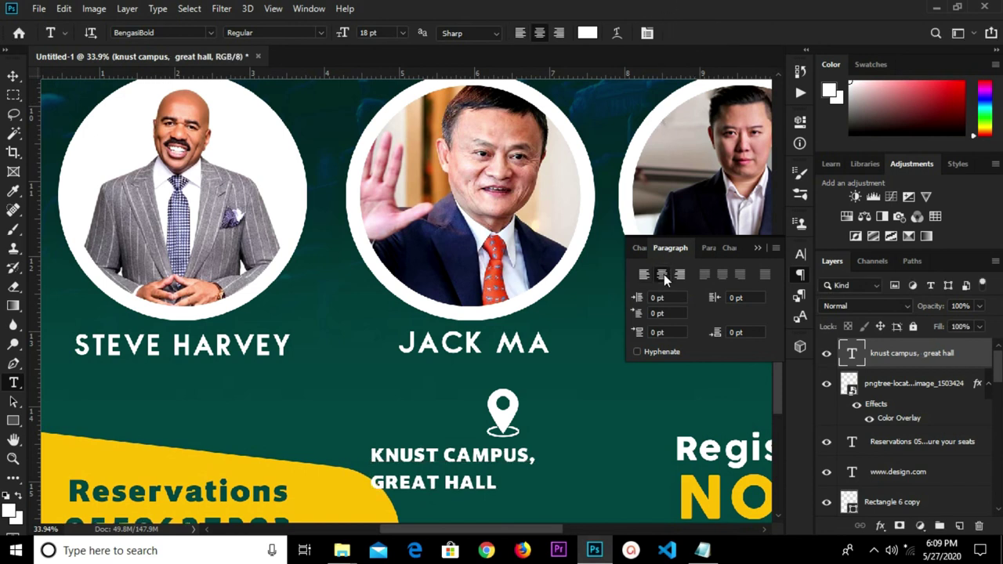
left_click(757, 248)
key("v")
left_click_drag(393, 467, 537, 456)
Set the venue text's leading to 16 pt
left_click(800, 254)
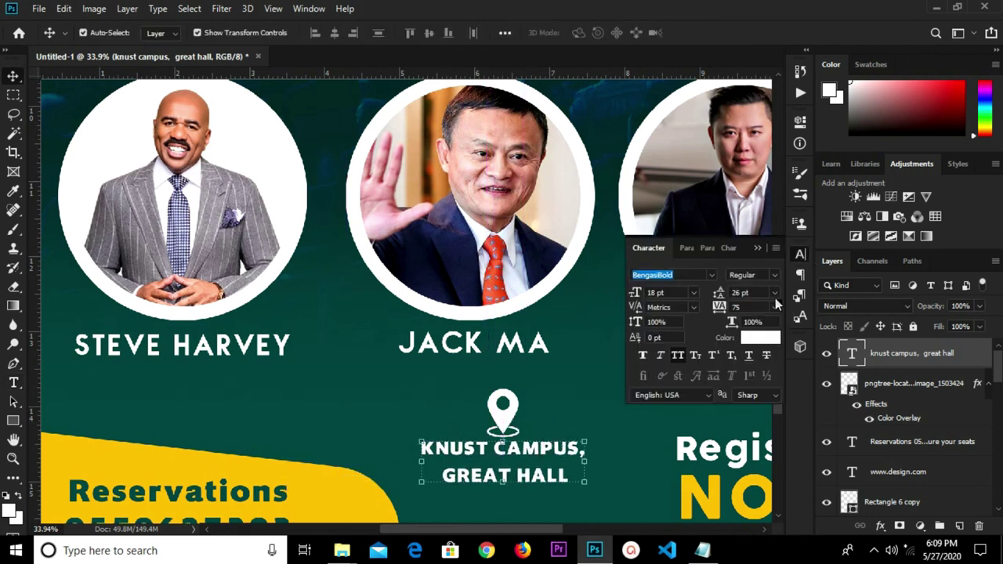
left_click(775, 293)
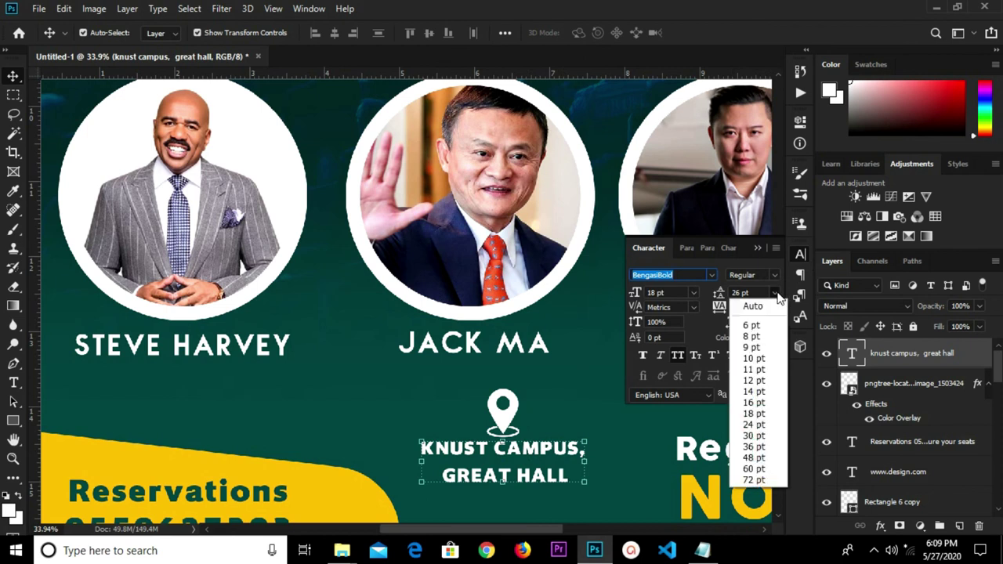
left_click(755, 403)
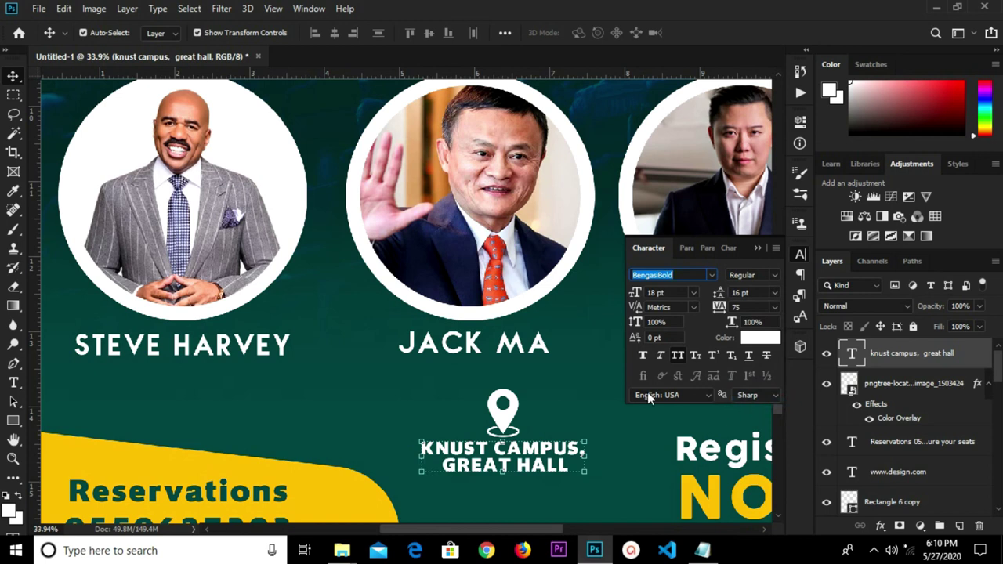
key("ctrl+z")
scroll(617, 439, "down", 3)
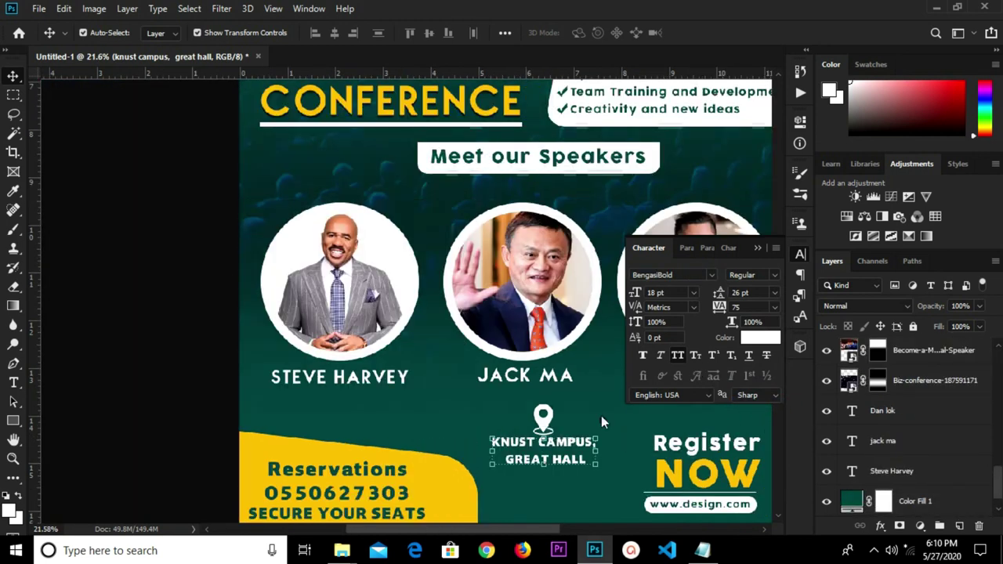
left_click(775, 296)
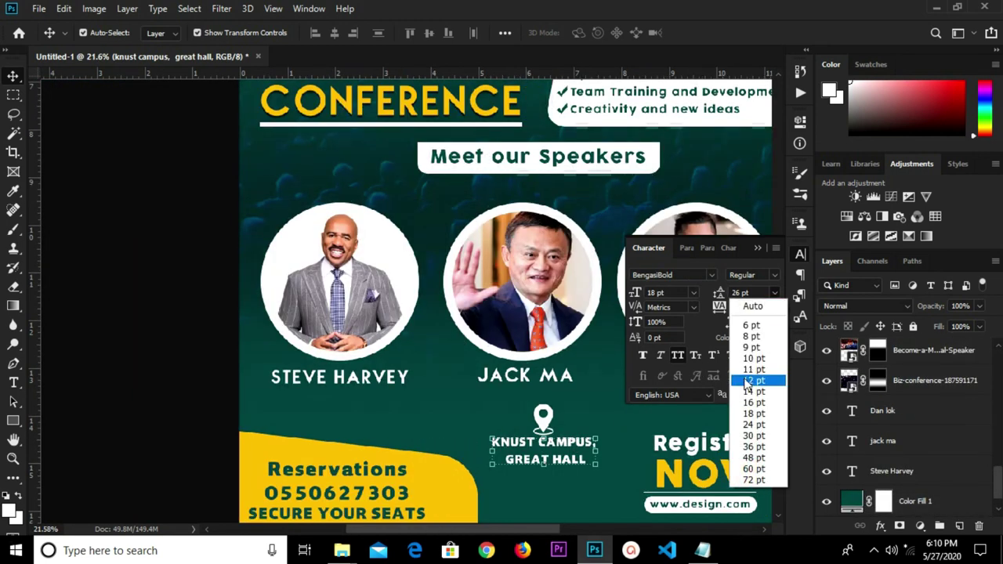
left_click(756, 404)
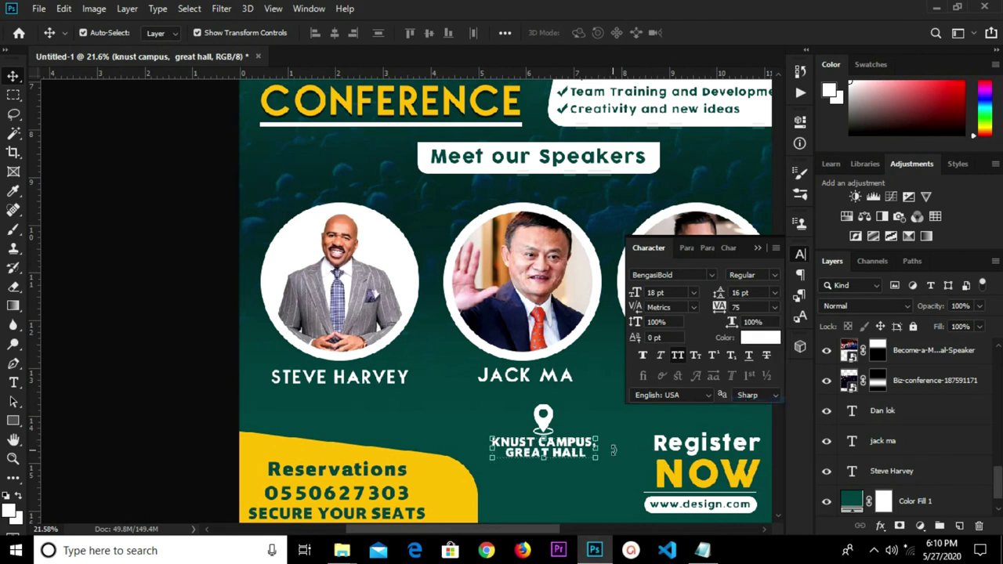
key("ctrl+t")
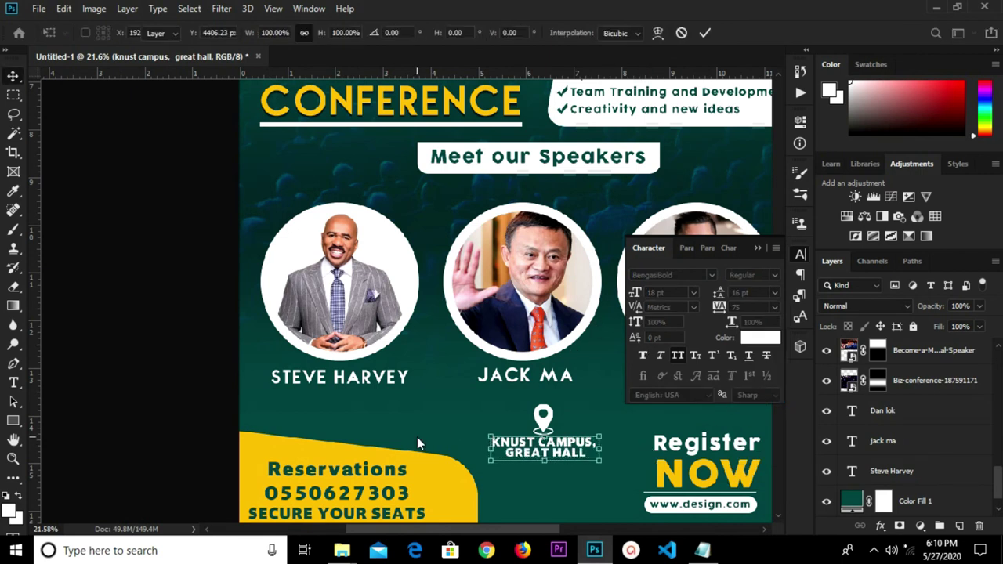
key("Return")
left_click(49, 12)
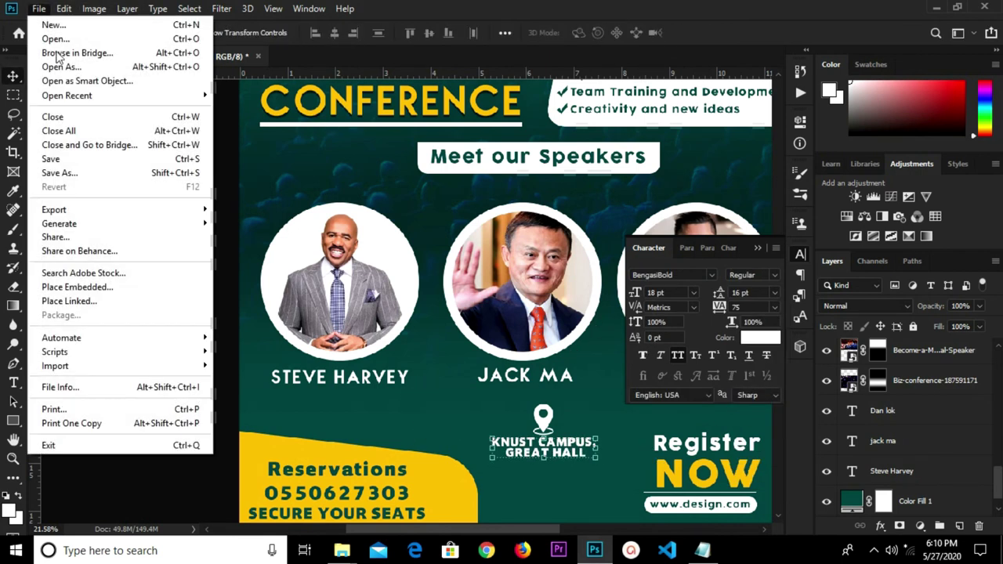
Place Embedded the calendar-and-clock icon file into the flyer
left_click(106, 296)
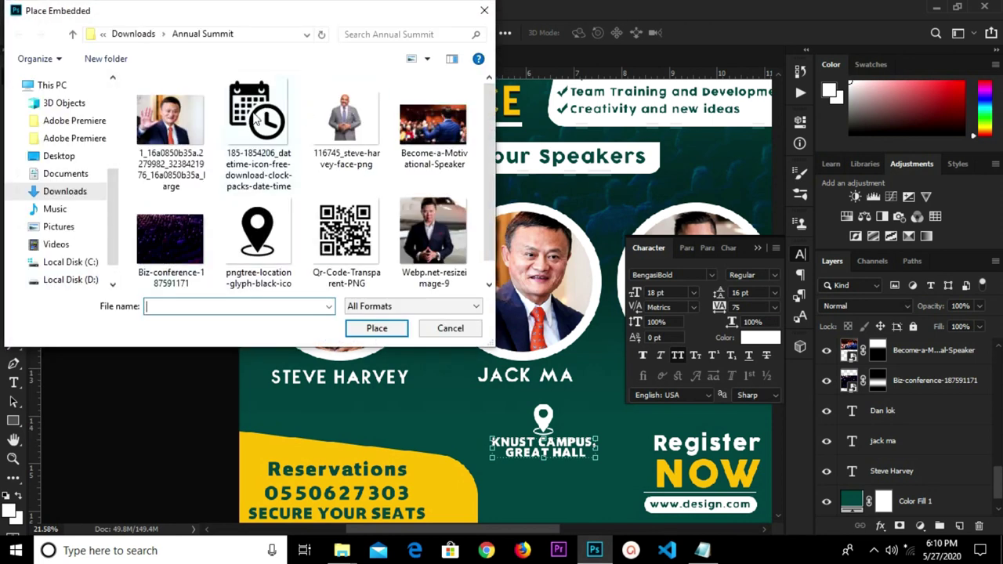
left_click(257, 119)
left_click(374, 327)
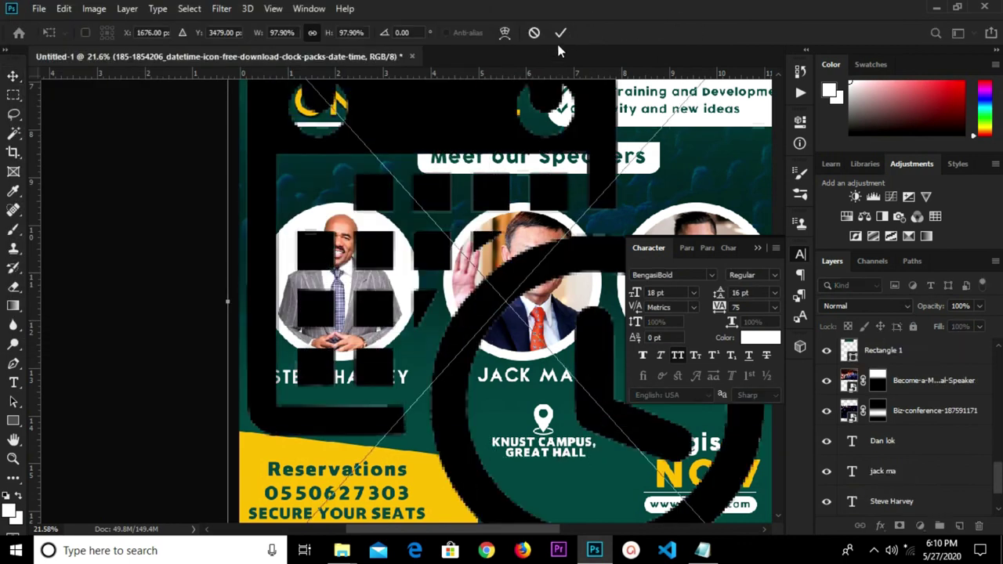
left_click(560, 32)
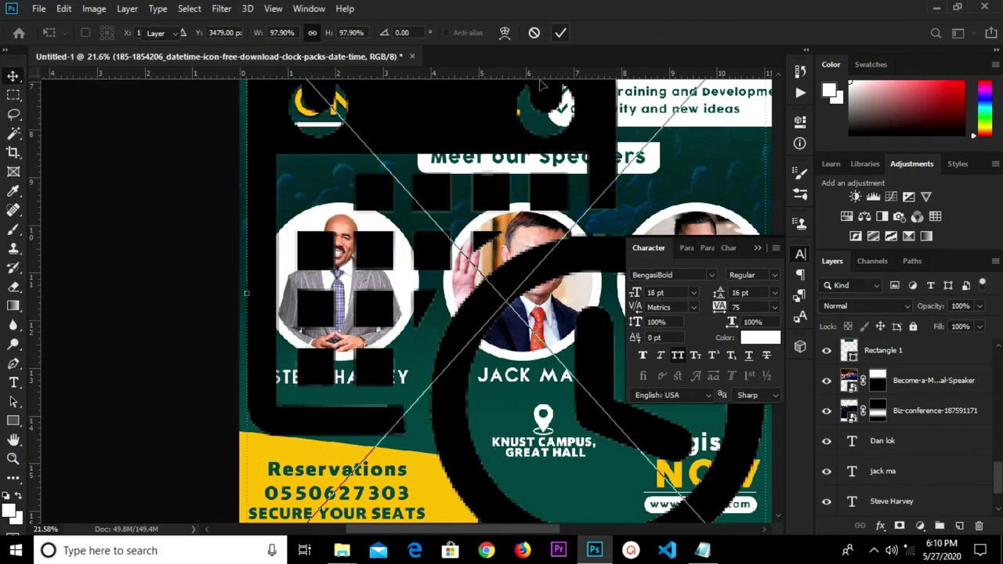
Add a white Color Overlay to the calendar-and-clock icon
left_click(880, 525)
left_click(907, 465)
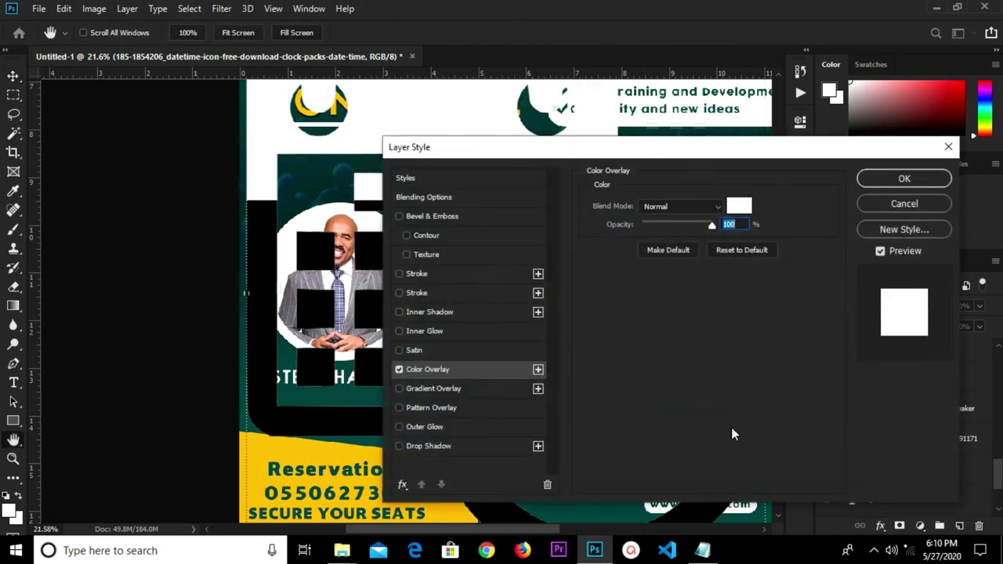
left_click(900, 177)
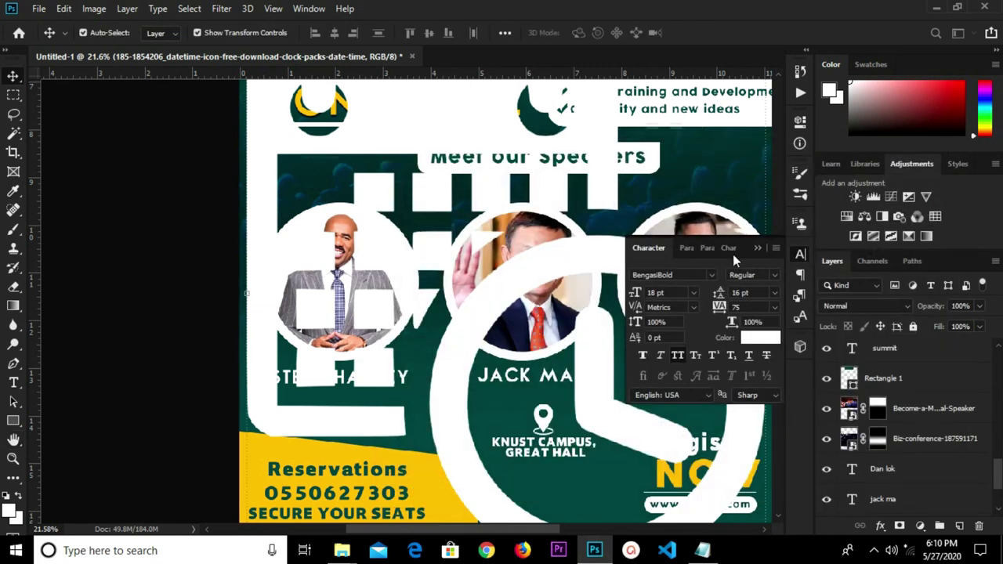
scroll(750, 248, "down", 5)
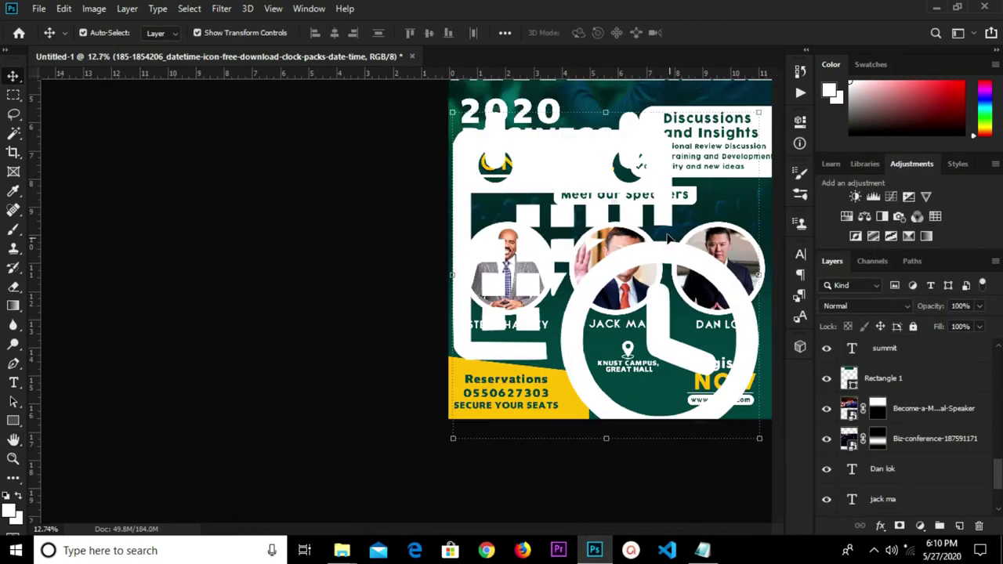
Scale the white calendar-and-clock icon down small and centre it beneath the venue text
key("ctrl+t")
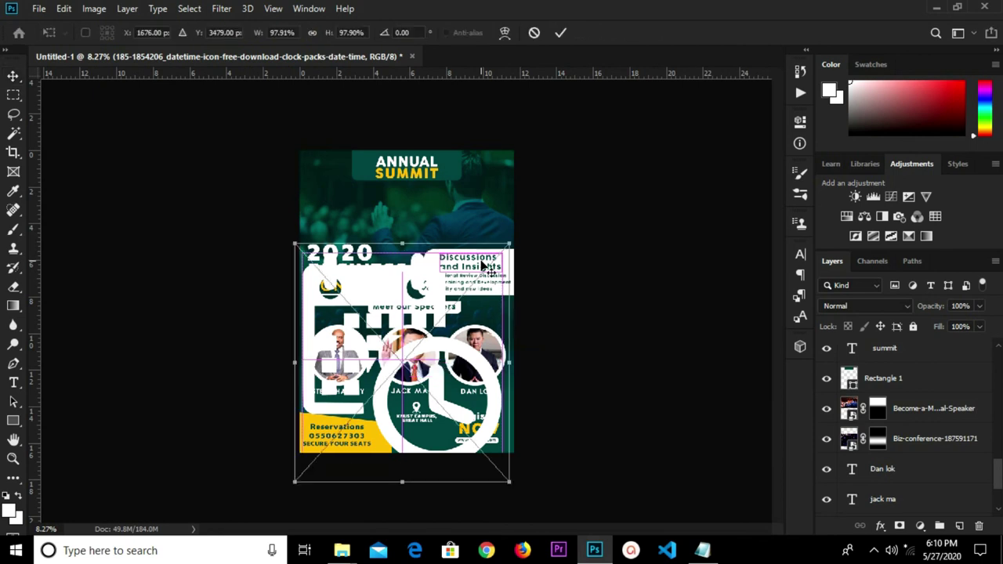
left_click_drag(507, 241, 431, 422)
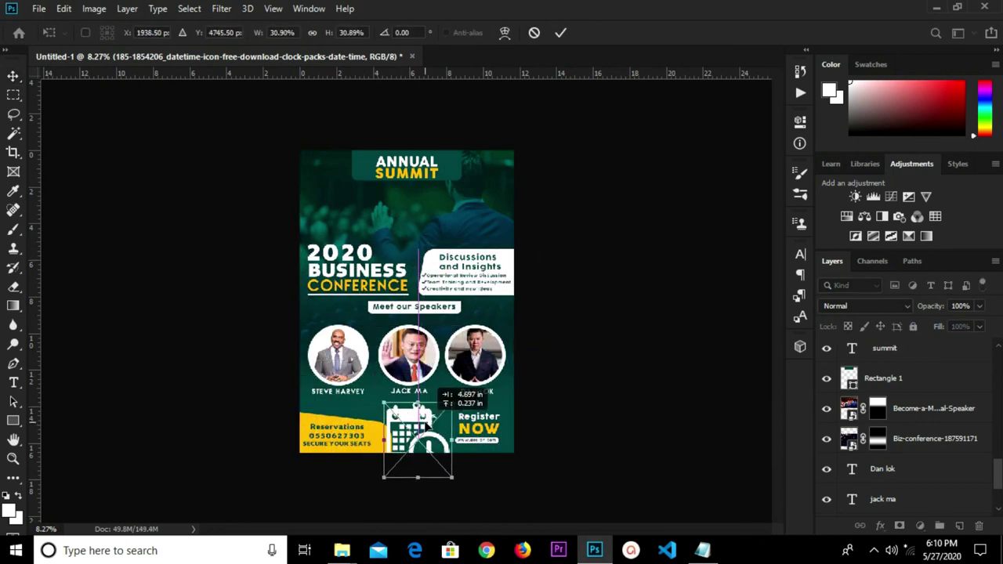
scroll(405, 476, "up", 3)
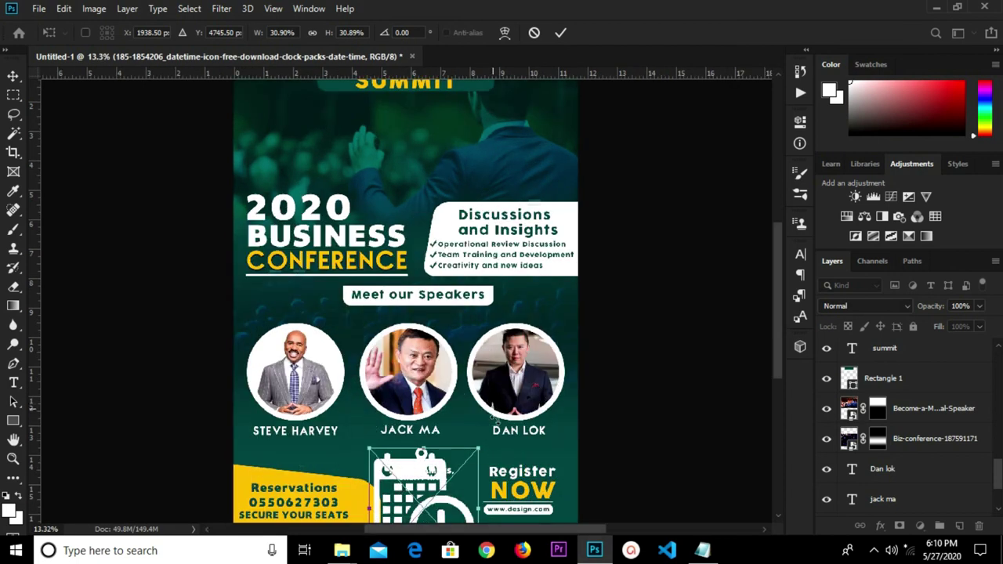
left_click_drag(477, 450, 441, 489)
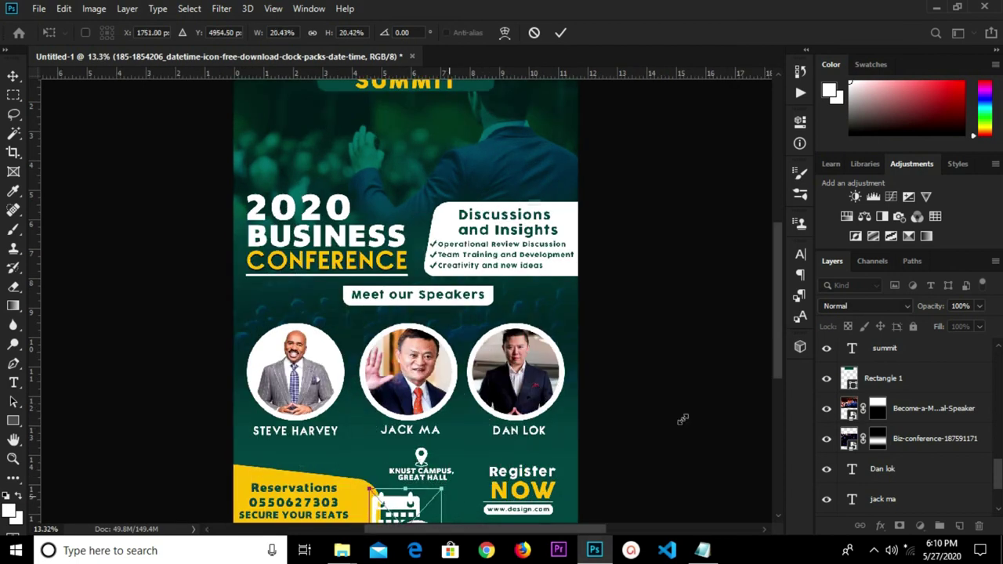
scroll(775, 324, "down", 5)
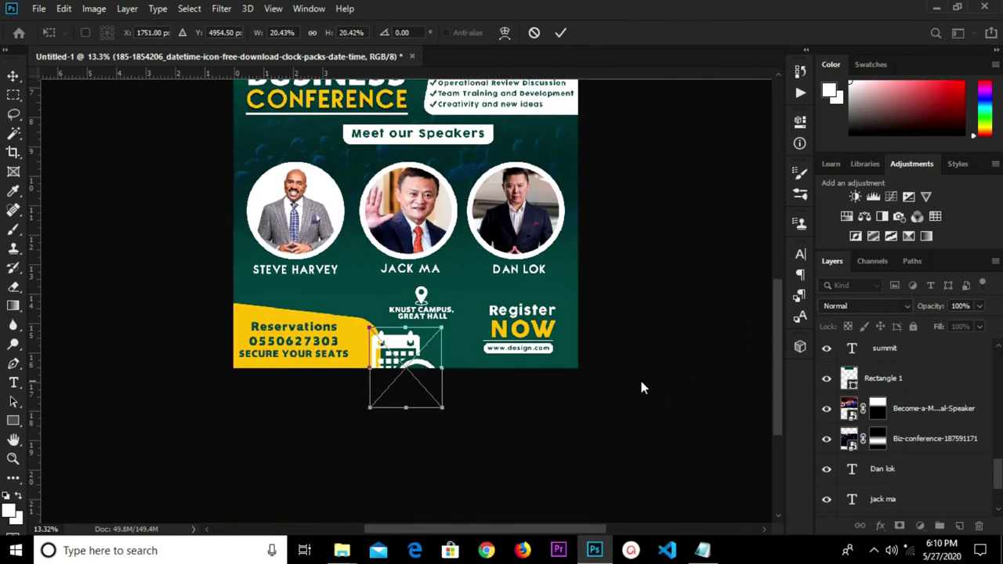
left_click_drag(368, 411, 418, 357)
scroll(419, 356, "up", 2)
scroll(418, 354, "up", 1)
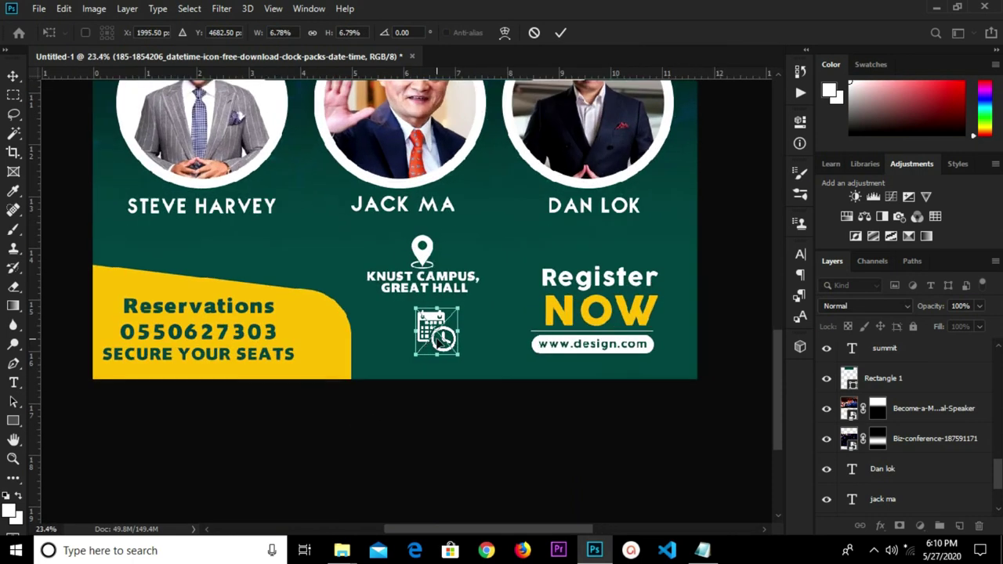
scroll(406, 359, "up", 2)
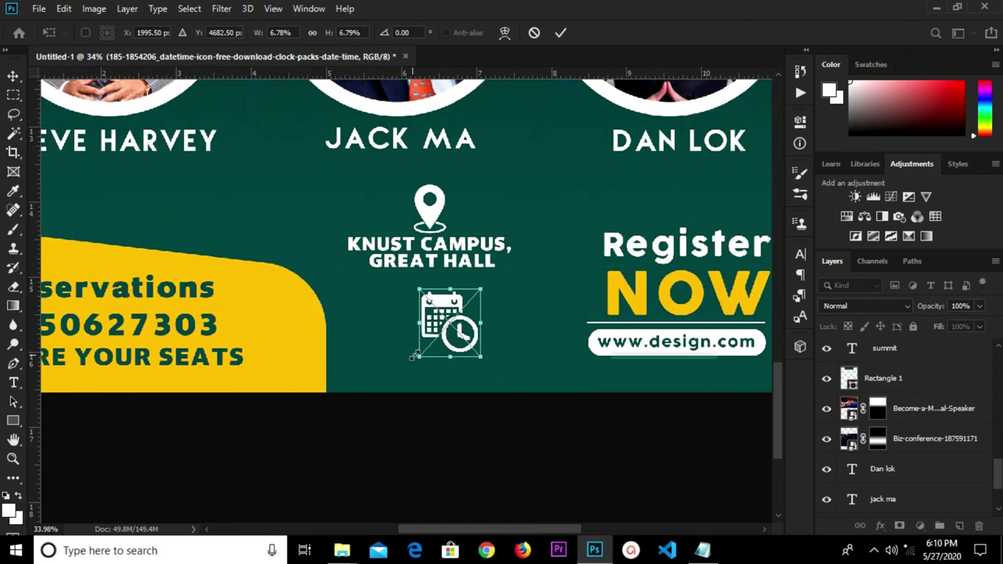
left_click_drag(419, 360, 429, 347)
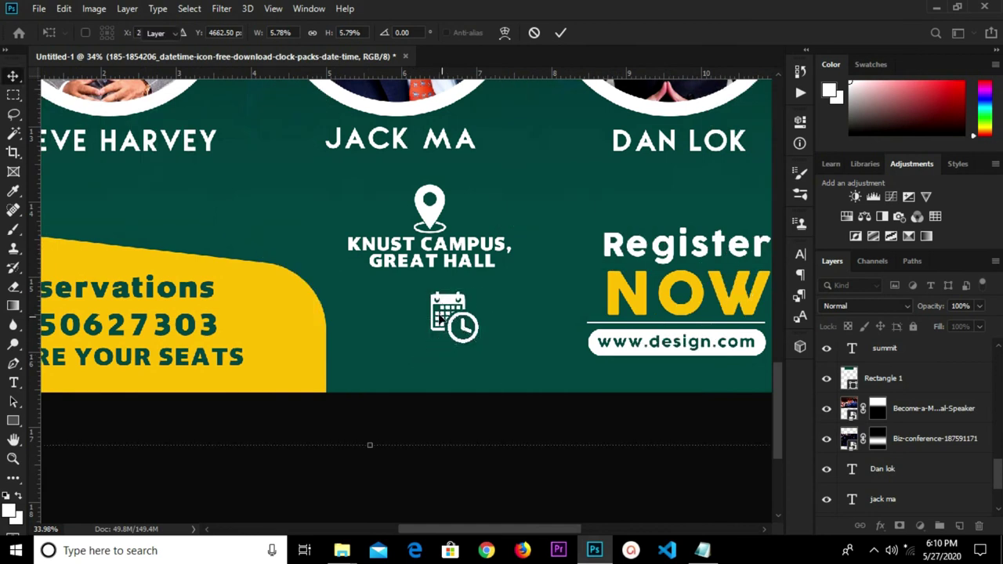
left_click_drag(430, 310, 425, 307)
left_click_drag(474, 283, 445, 315)
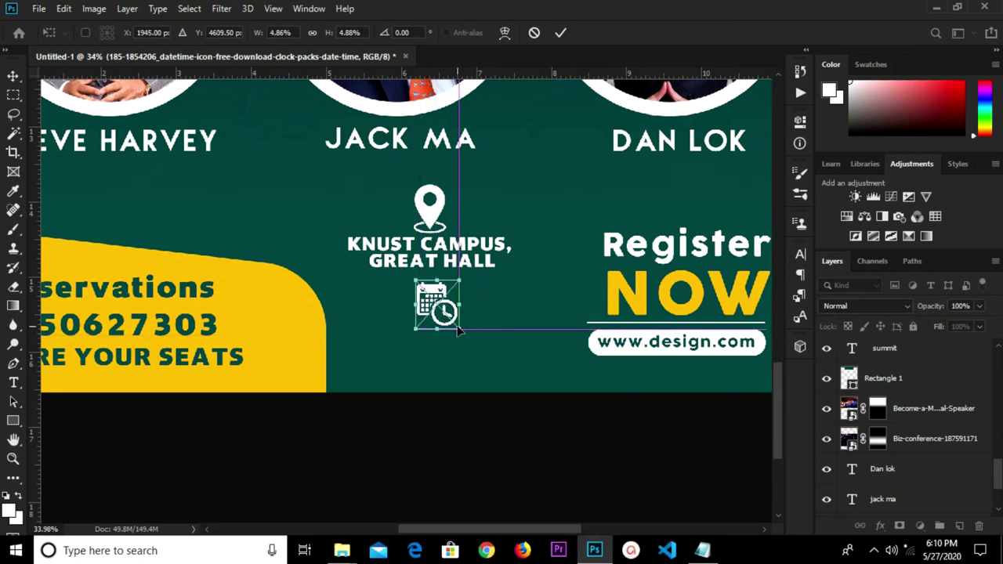
left_click(561, 33)
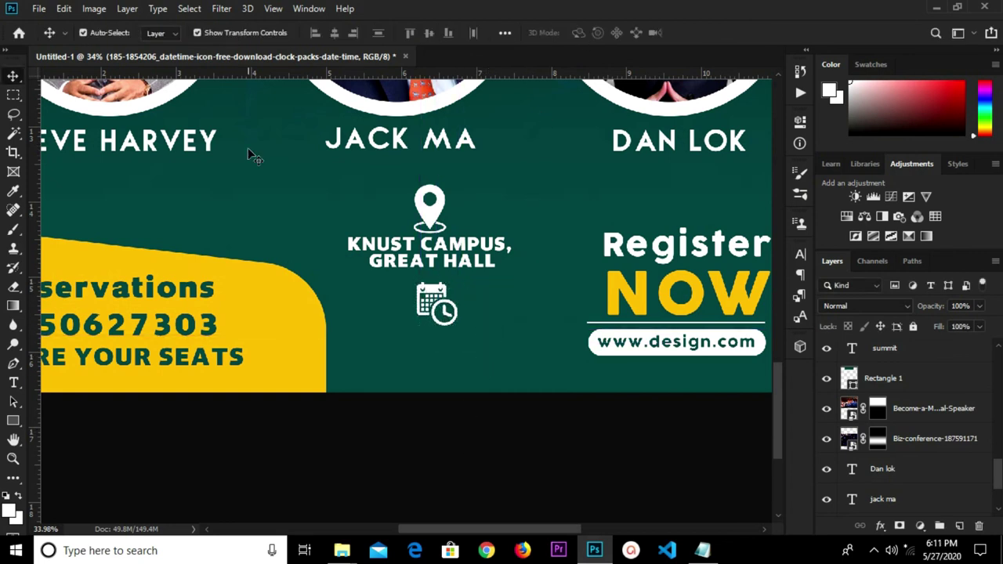
Copy the date and time lines from the Notepad notes
left_click(702, 550)
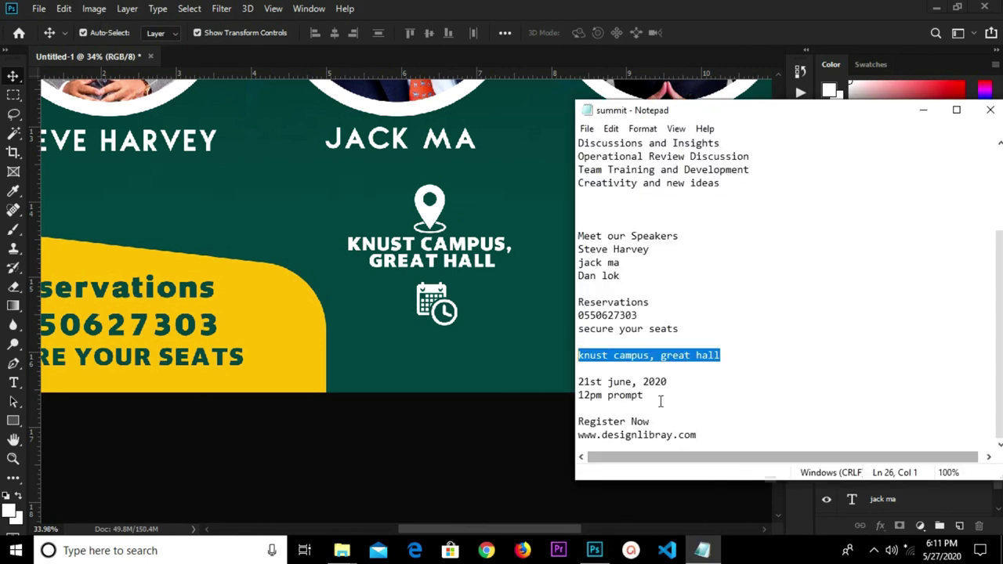
left_click_drag(651, 398, 579, 381)
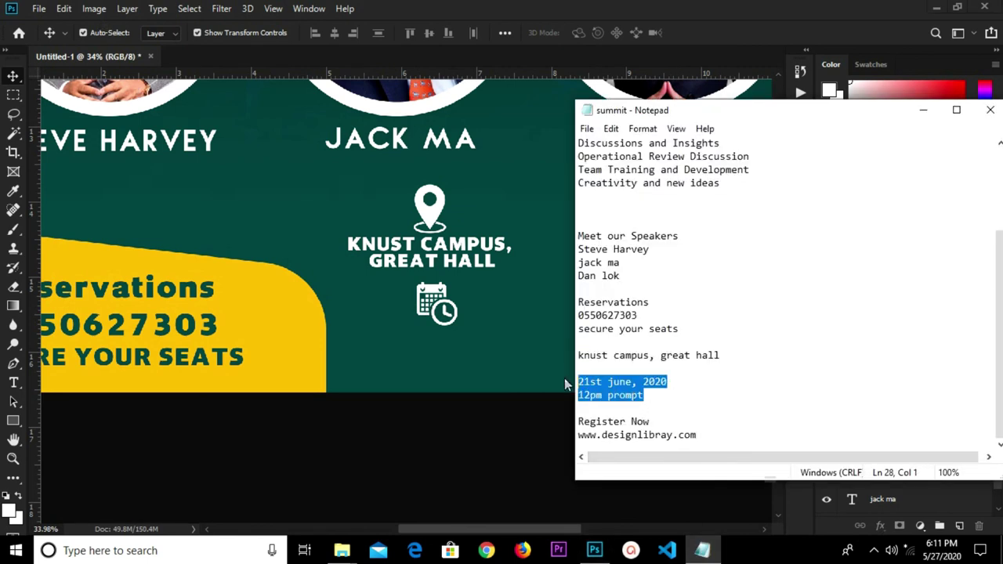
right_click(595, 385)
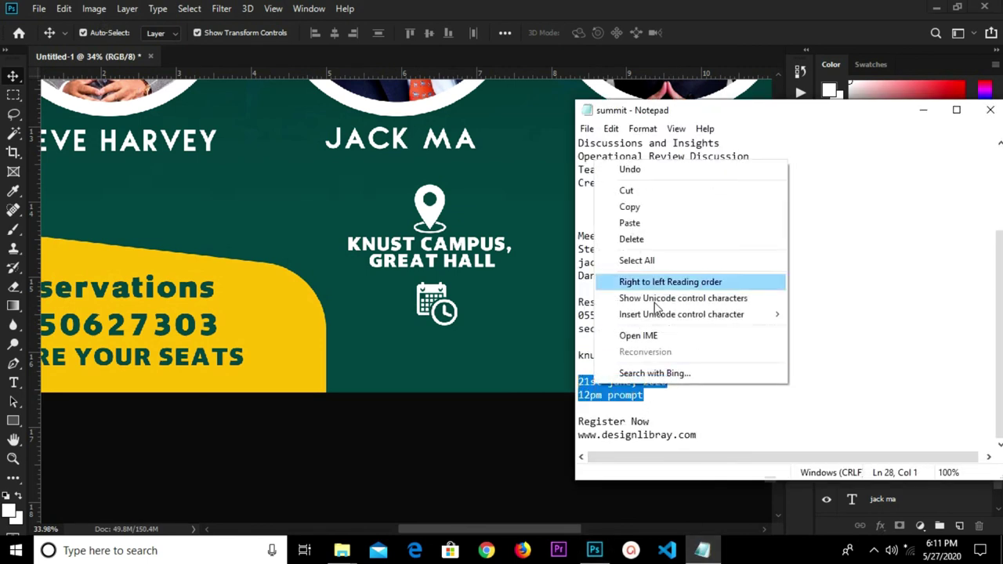
left_click(629, 207)
left_click(644, 213)
left_click(489, 329)
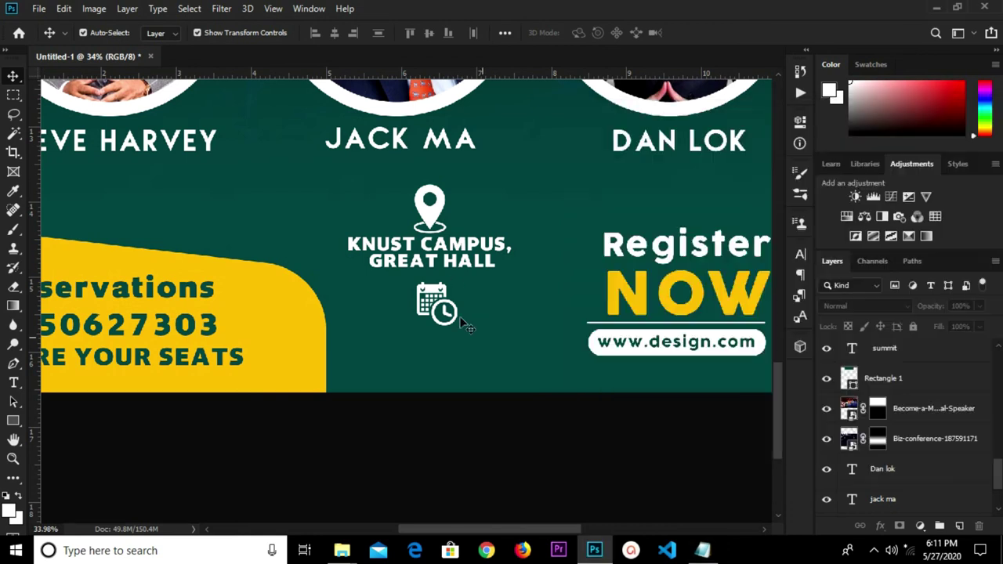
Duplicate the venue text below the icon and replace it with 21ST JUNE, 2020 12PM PROMPT
left_click(437, 265)
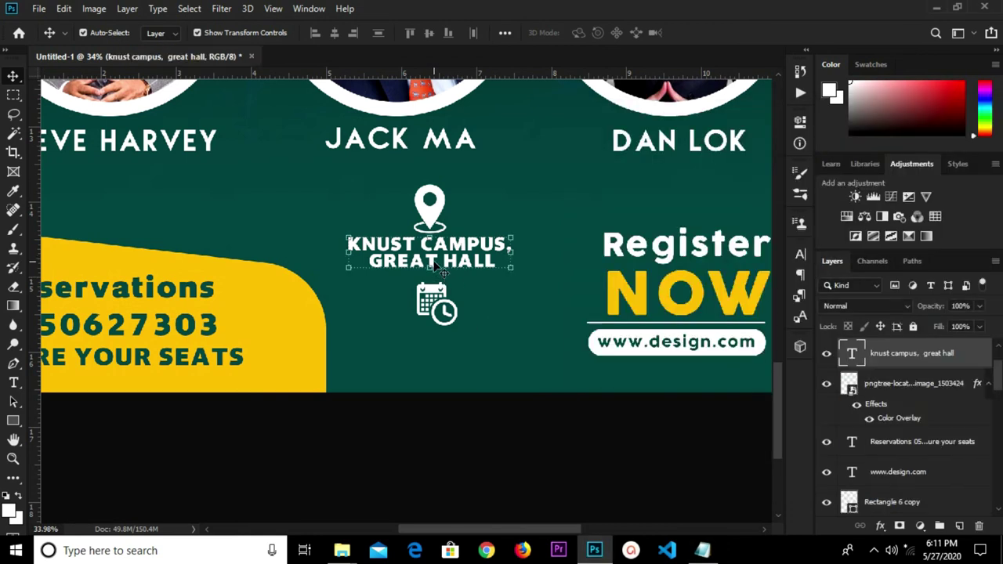
left_click_drag(436, 264, 443, 349)
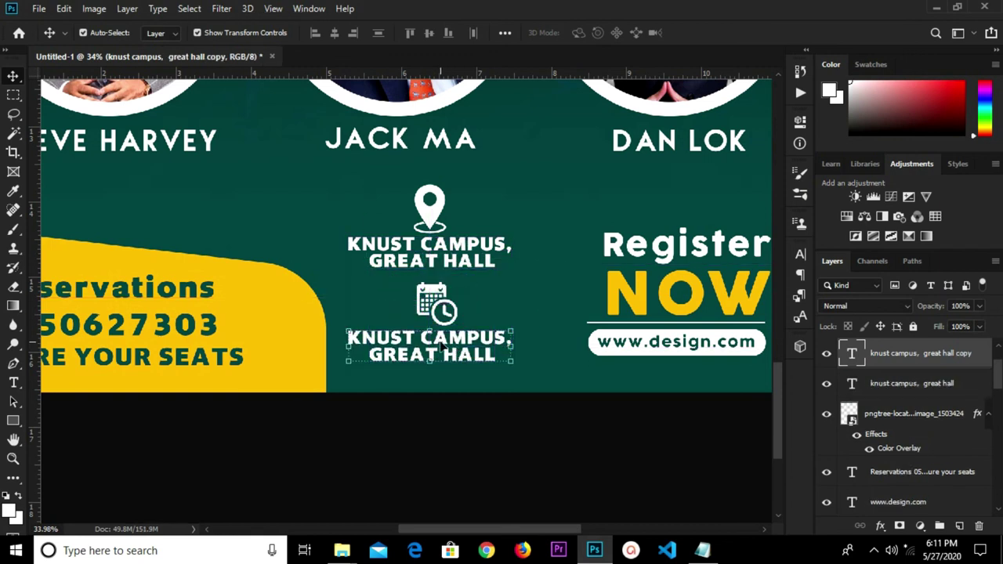
key("t")
left_click(399, 336)
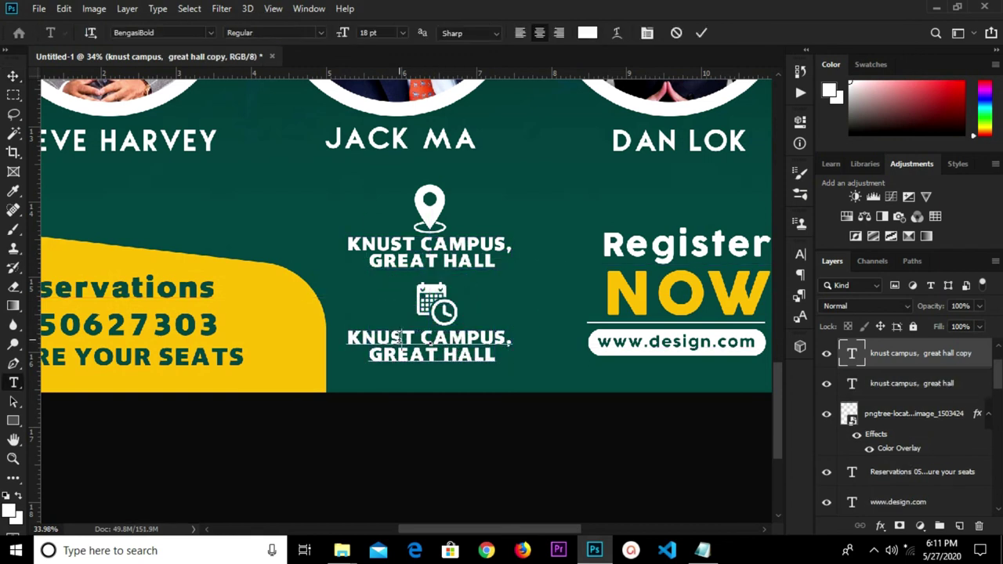
key("ctrl+a")
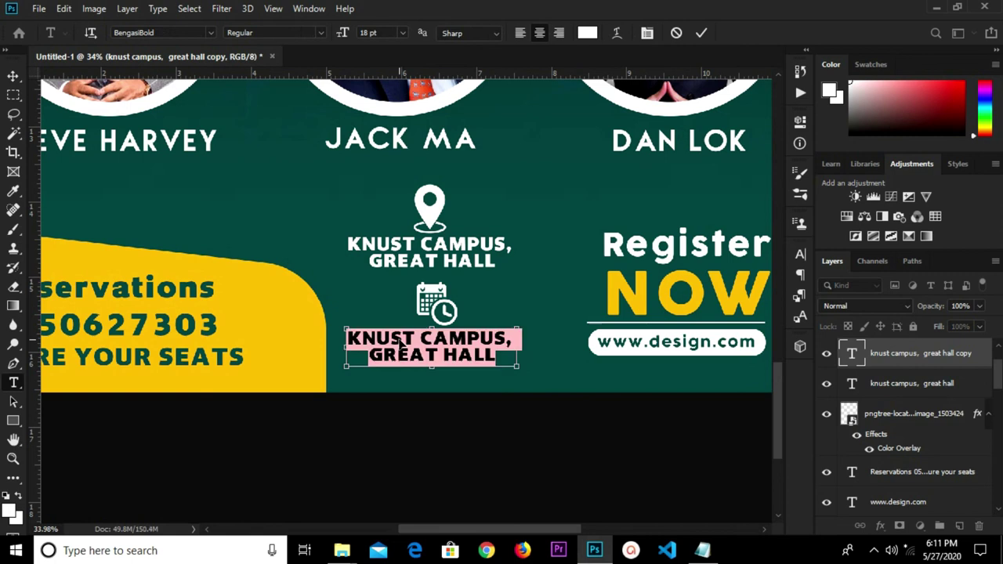
key("ctrl+v")
left_click(701, 33)
key("v")
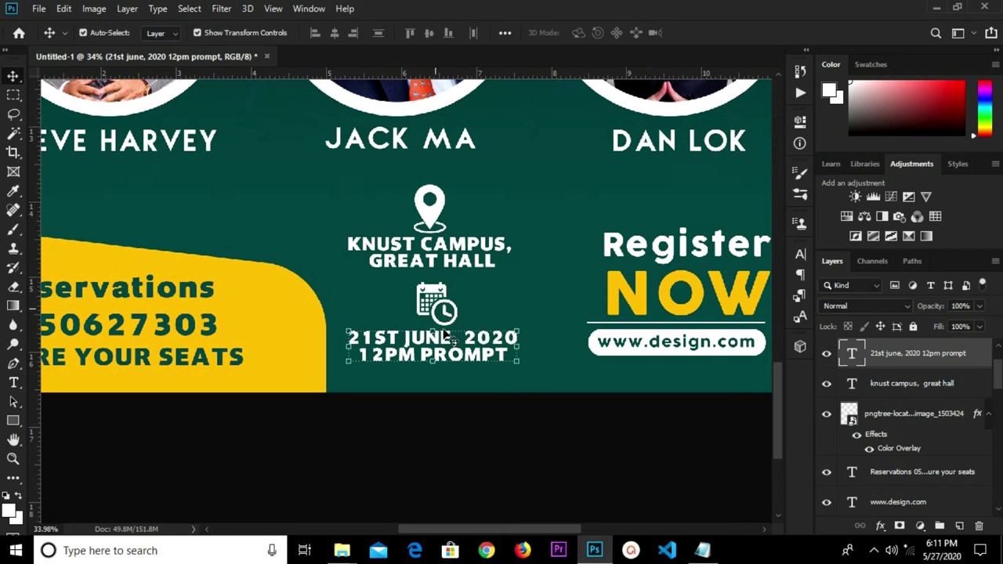
left_click(486, 423)
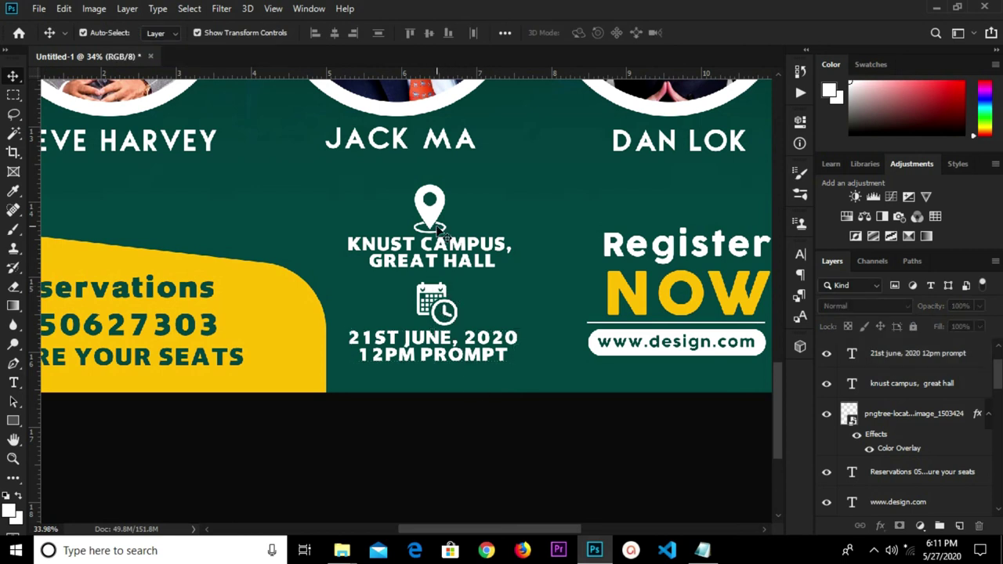
Nudge the location pin and the KNUST CAMPUS, GREAT HALL text upward
left_click(430, 210)
key("shift+Up")
key("shift+Up")
key("shift+Up")
key("shift+Up")
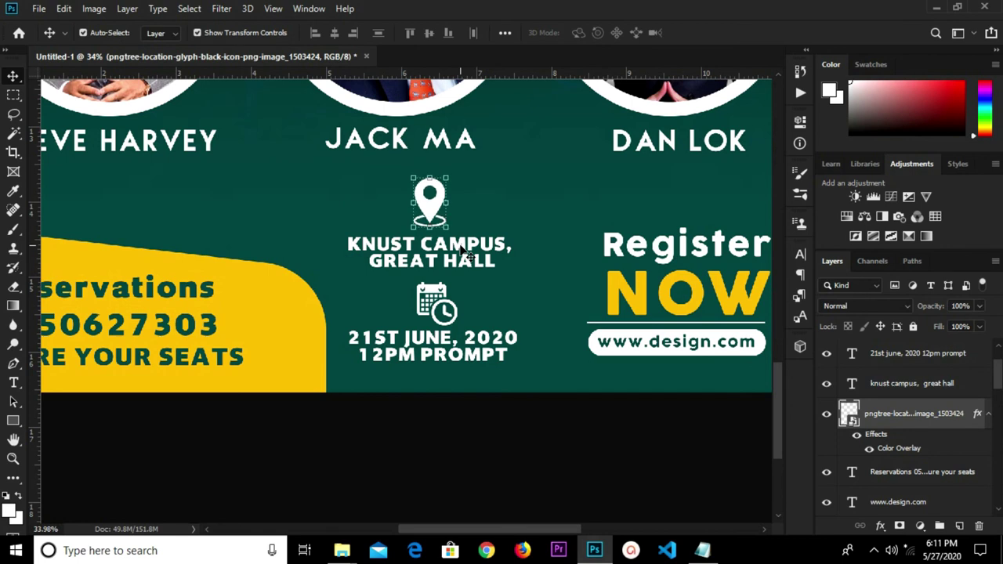
left_click(466, 255)
key("shift+Up")
key("shift+Up")
left_click(444, 311)
left_click(447, 347)
Check the calendar icon and date text, then zoom out to review the flyer
left_click(436, 316)
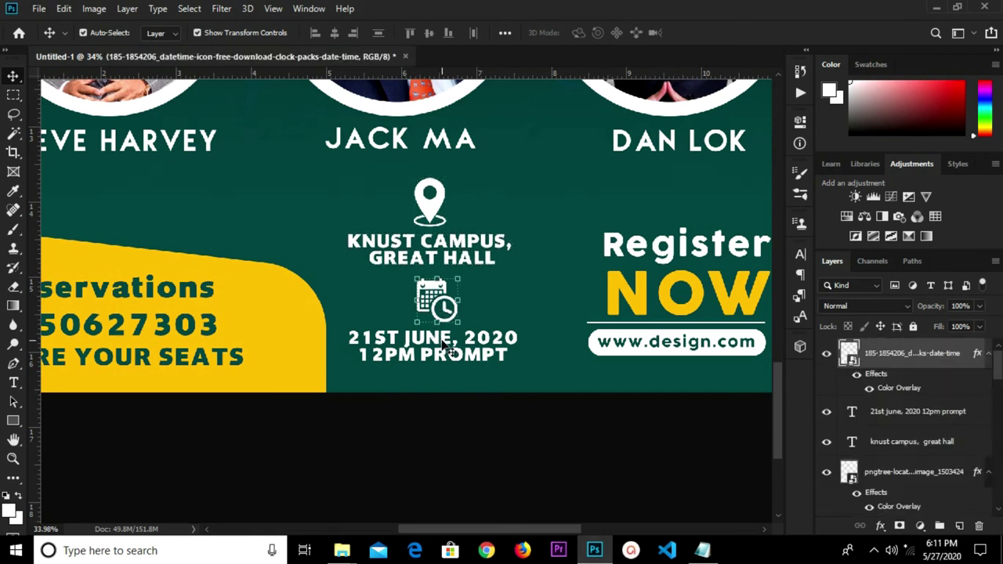
left_click(444, 347)
key("t")
left_click(443, 345)
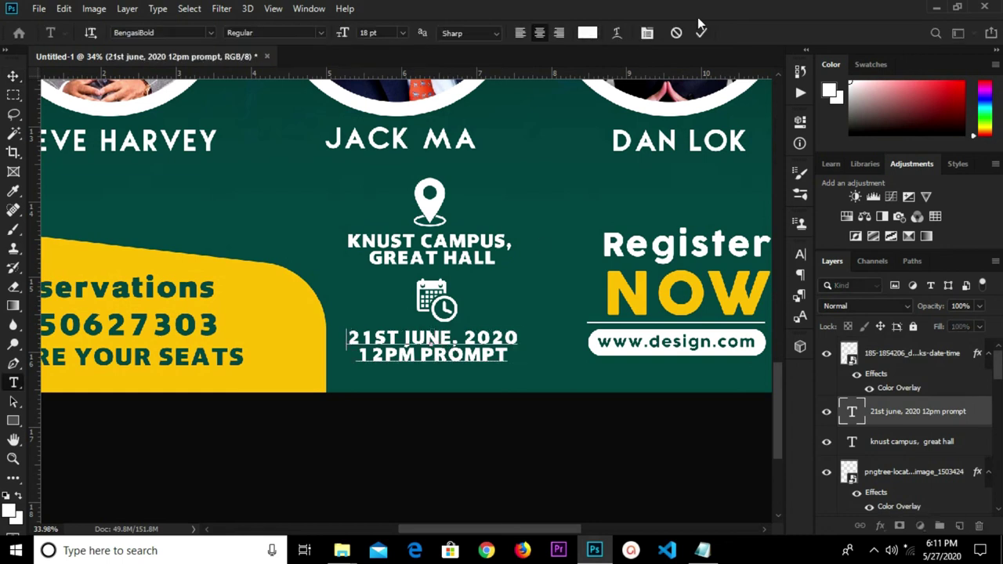
left_click(13, 76)
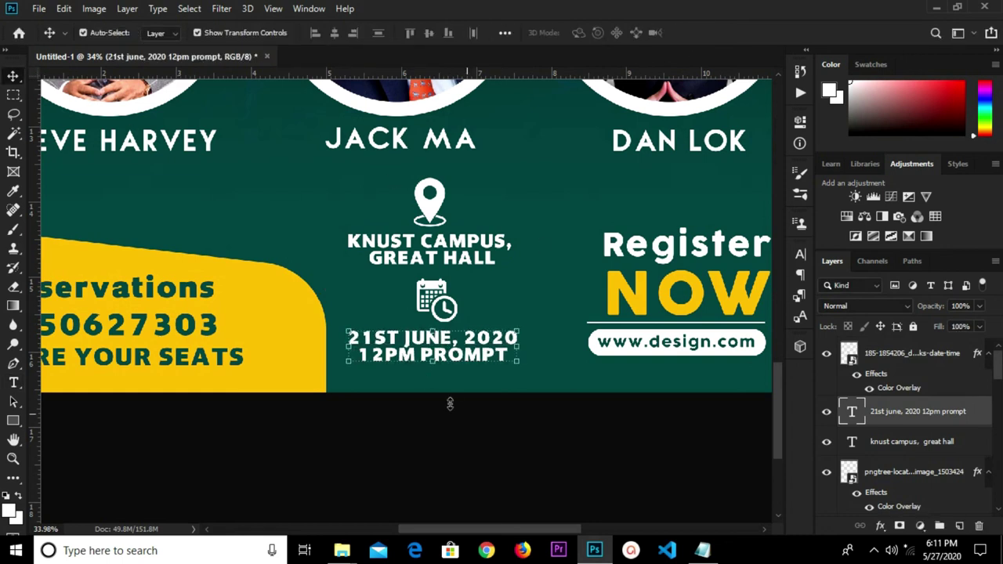
scroll(489, 440, "down", 3)
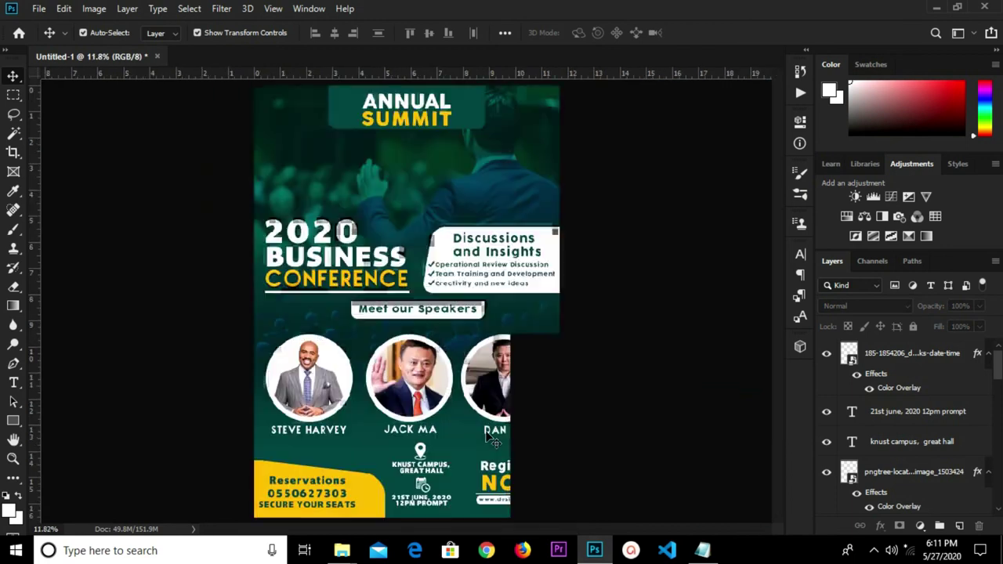
scroll(331, 396, "down", 1)
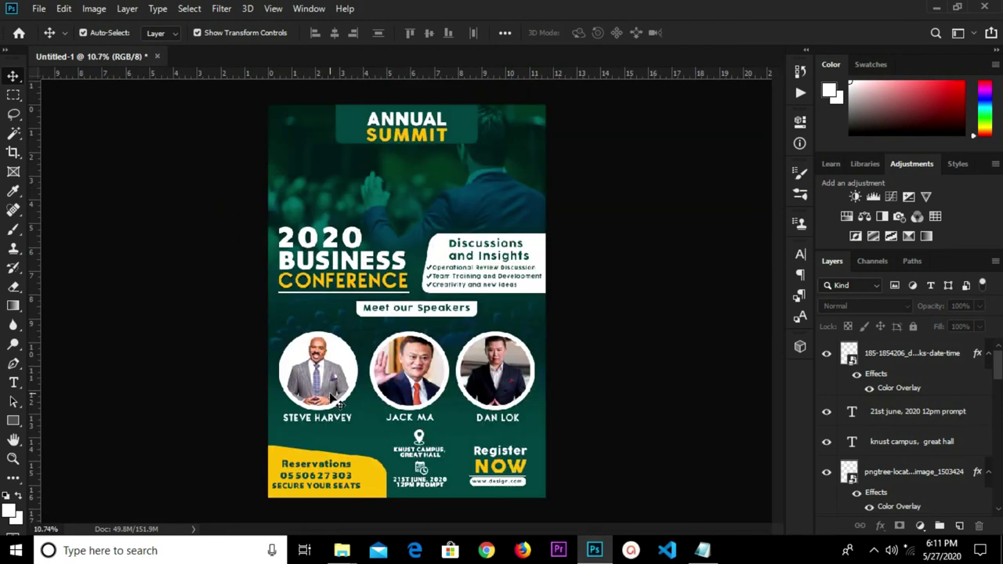
scroll(241, 384, "up", 1)
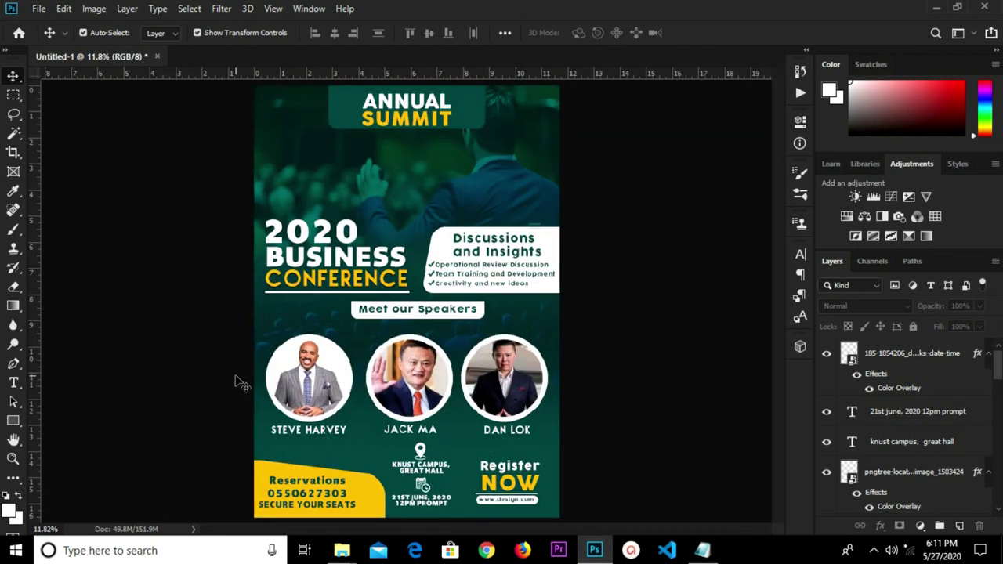